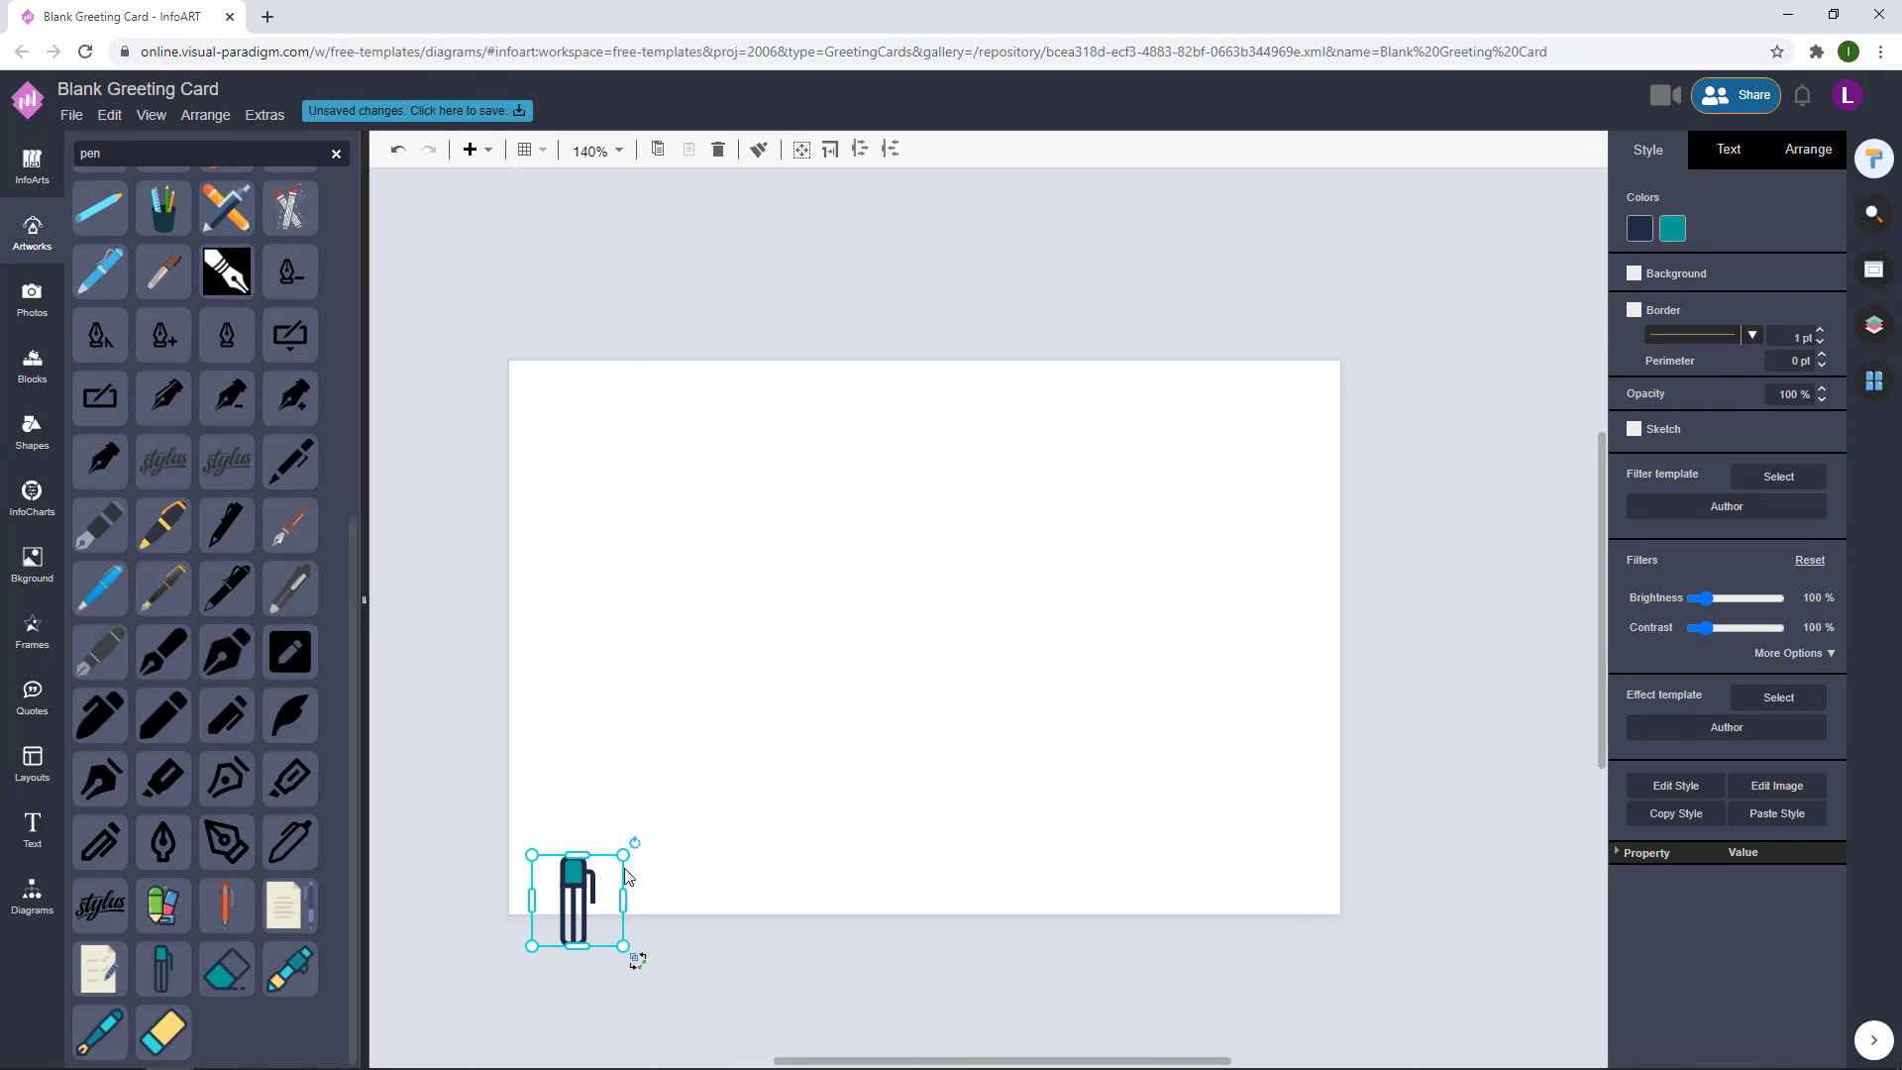
# - Enlarge the teal pen icon and position it across the card's lower edge near the left corner
pyautogui.moveTo(624, 853); pyautogui.dragTo(687, 791)
pyautogui.moveTo(610, 833); pyautogui.dragTo(610, 857)
pyautogui.click(890, 792)
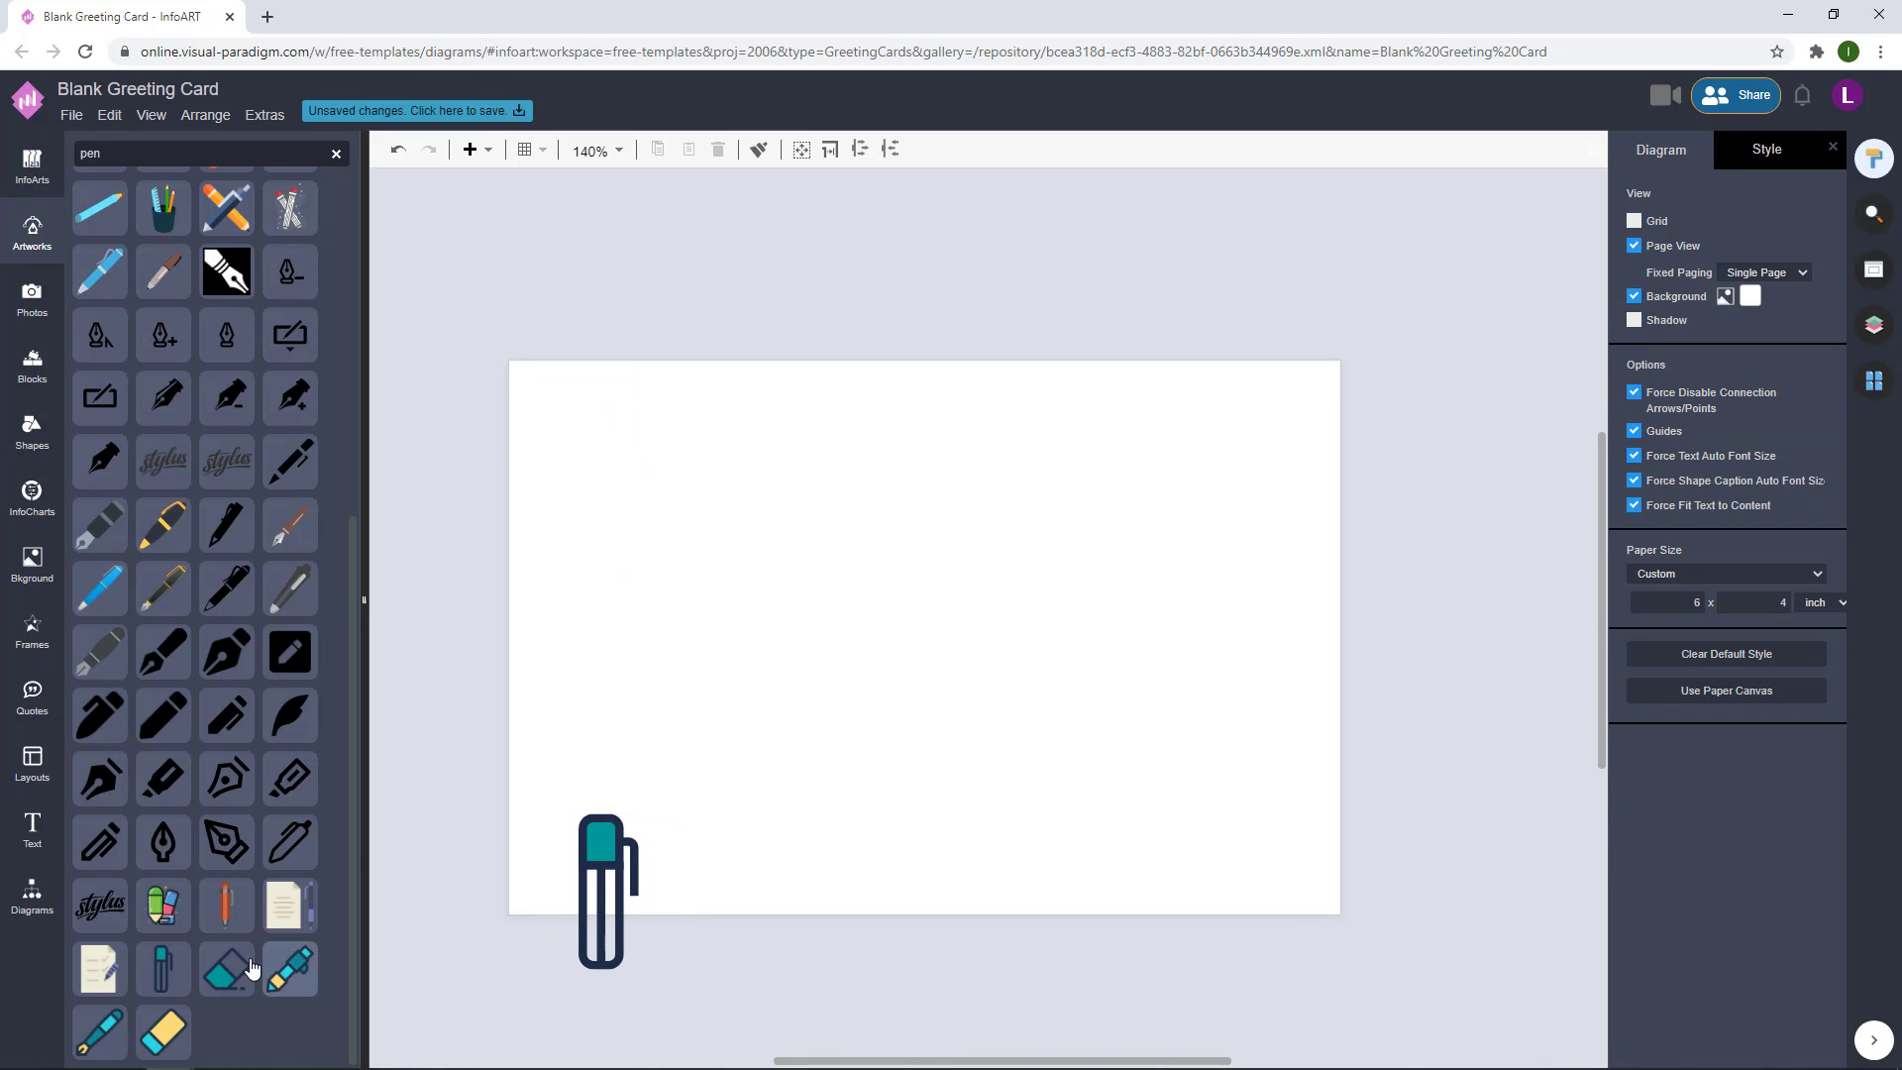
# - Add the teal-and-white eraser artwork beside the pen, straddling the card's lower edge
pyautogui.moveTo(255, 970); pyautogui.dragTo(866, 845)
pyautogui.moveTo(1071, 842)
pyautogui.mouseDown()
pyautogui.moveTo(976, 901)
pyautogui.moveTo(766, 894)
pyautogui.mouseUp()
pyautogui.click(886, 828)
# - Add the cyan technical pen with the yellow tip after the eraser and shrink it to match the row
pyautogui.moveTo(289, 969); pyautogui.dragTo(904, 888)
pyautogui.moveTo(1044, 917); pyautogui.dragTo(1000, 844)
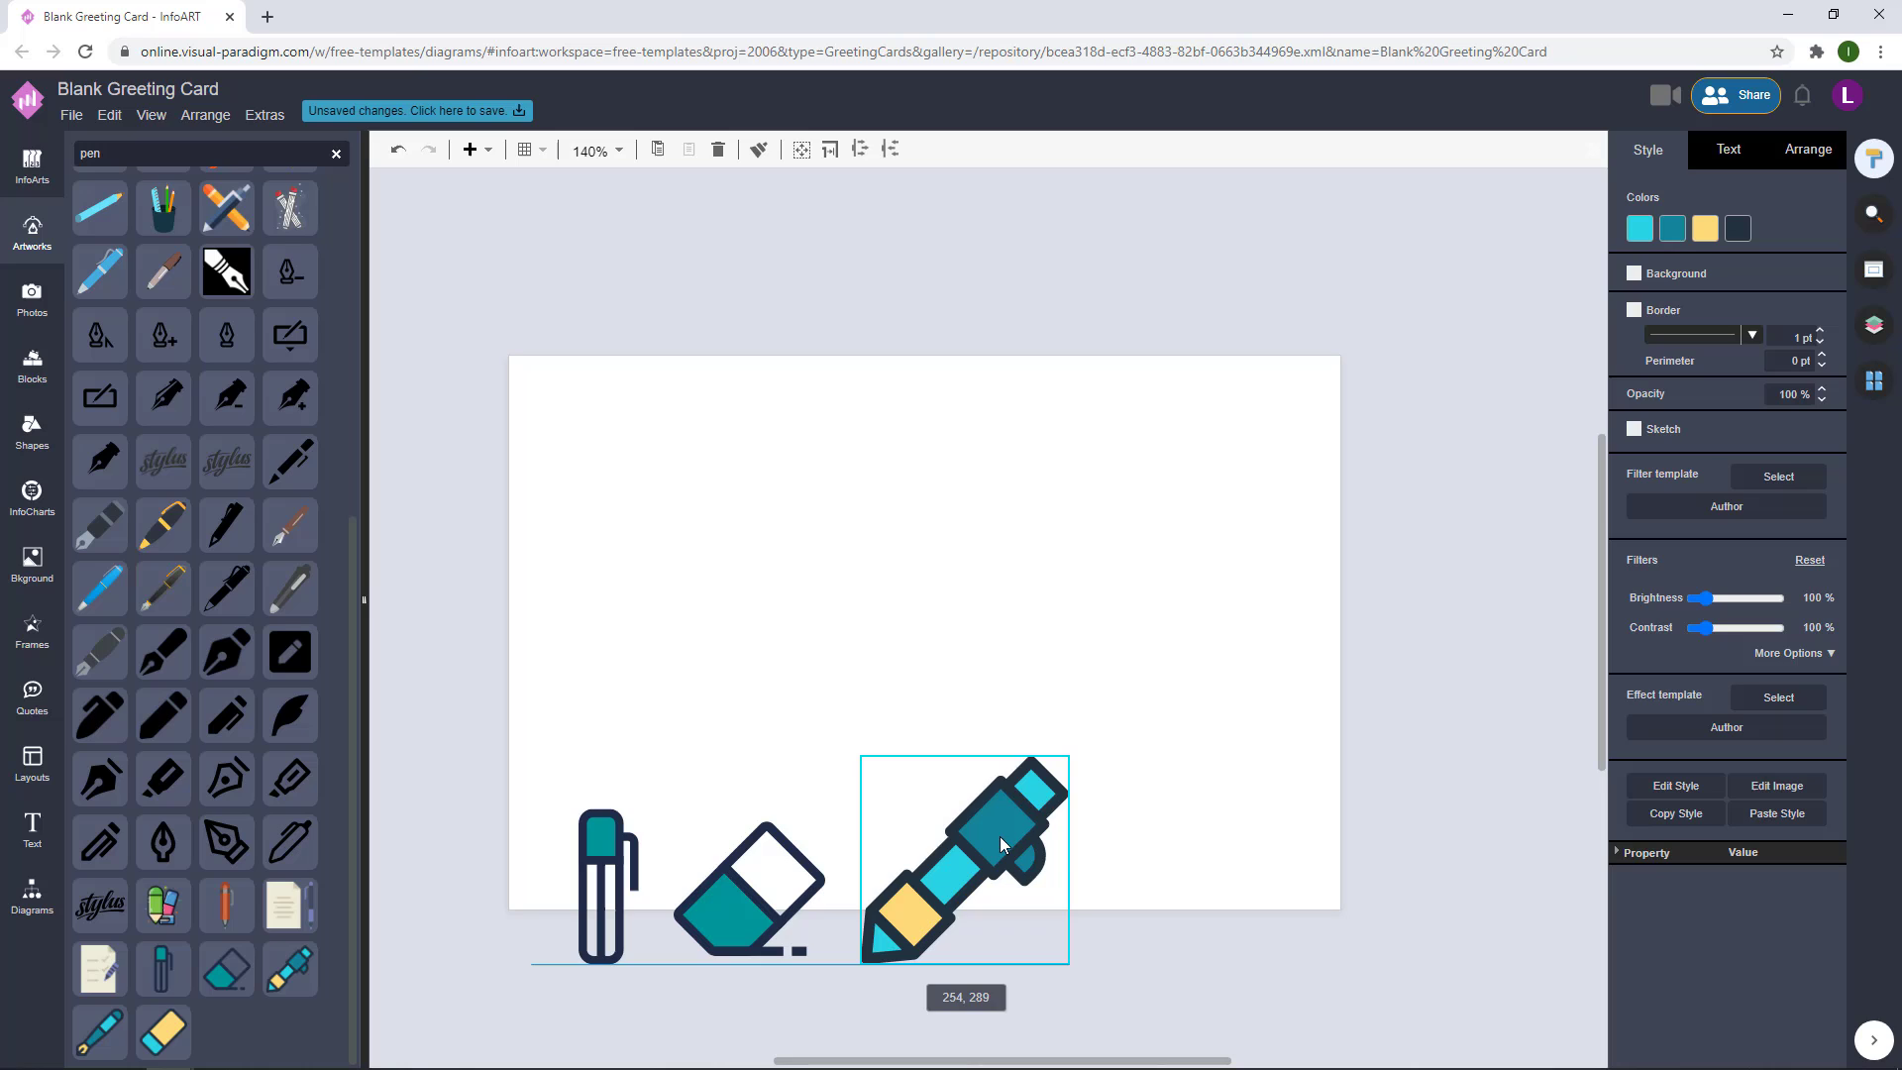
pyautogui.moveTo(1066, 765); pyautogui.dragTo(946, 876)
pyautogui.click(1077, 765)
# - Add the cyan fountain pen next in the lower row, sized about 90 x 90, spaced slightly from the technical pen
pyautogui.moveTo(99, 1033); pyautogui.dragTo(1236, 896)
pyautogui.moveTo(1292, 986); pyautogui.dragTo(1209, 899)
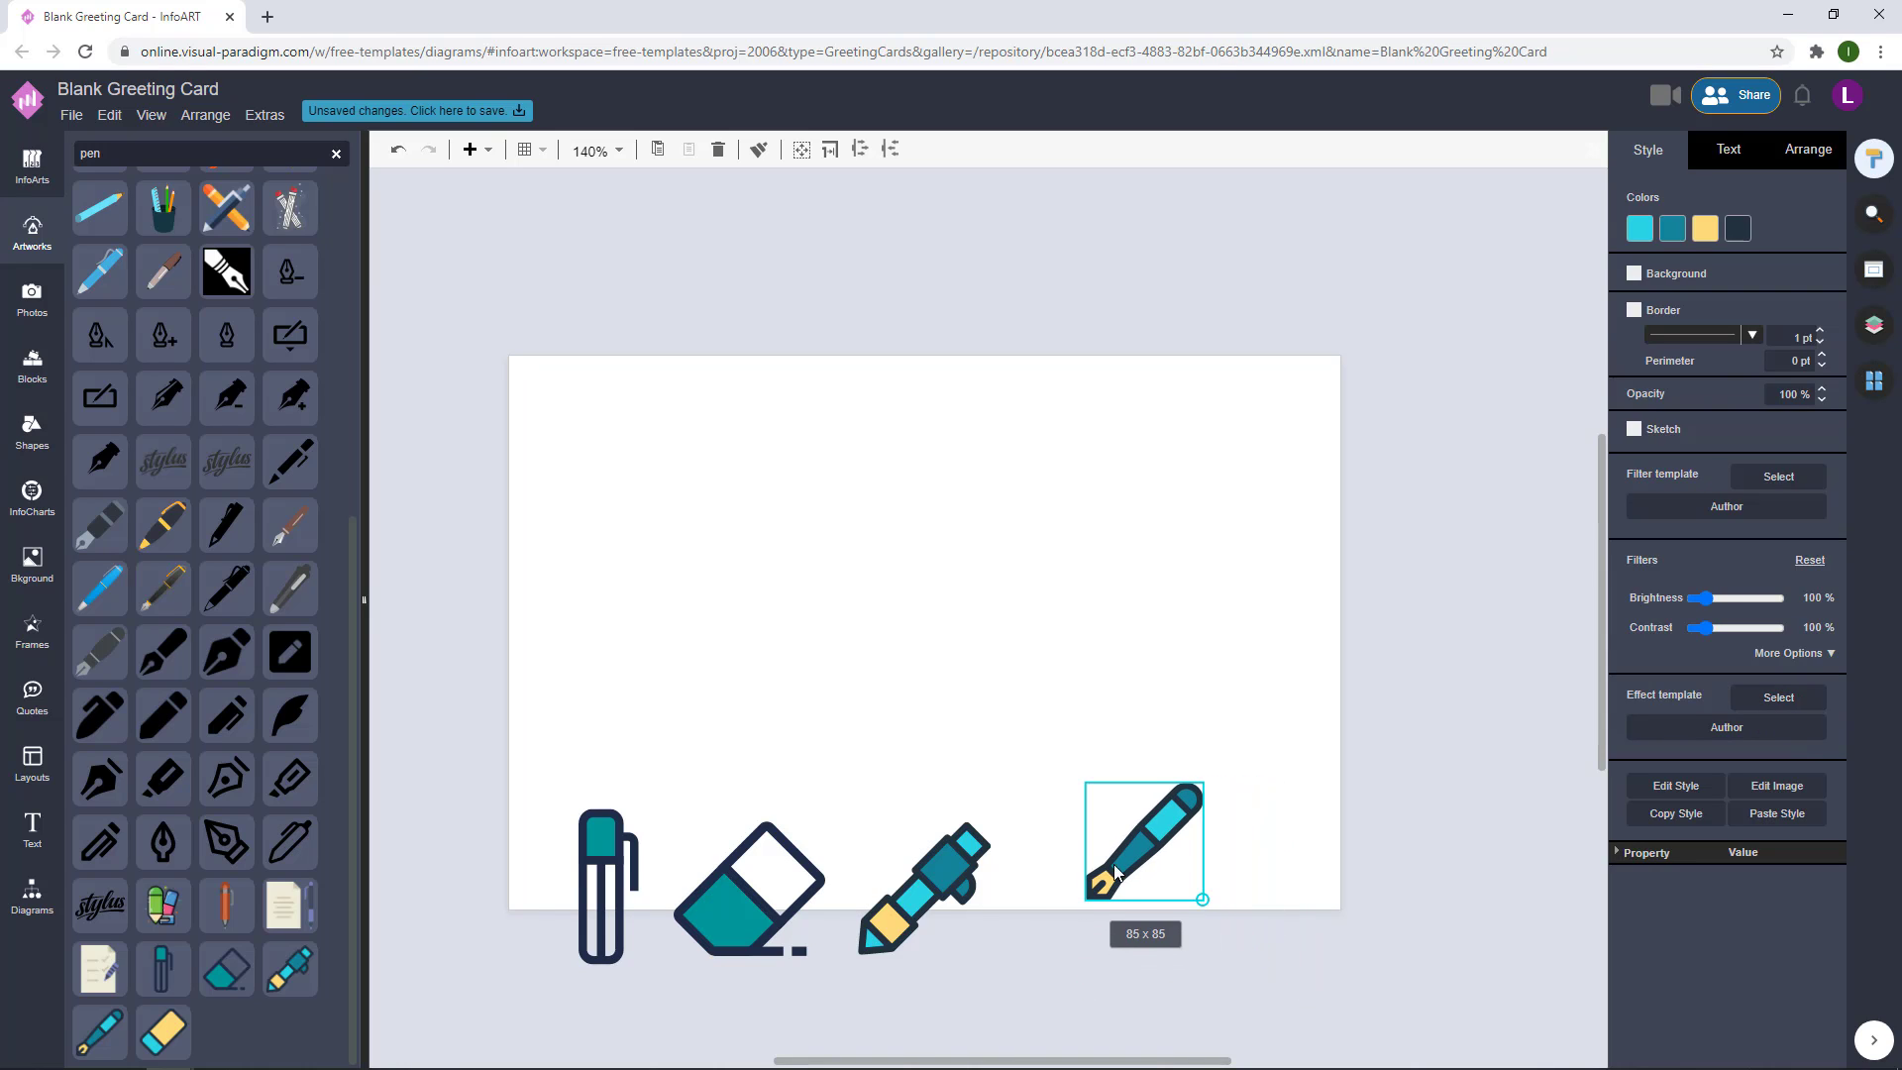
pyautogui.moveTo(1169, 822)
pyautogui.mouseDown()
pyautogui.moveTo(1083, 879)
pyautogui.moveTo(1127, 830)
pyautogui.mouseUp()
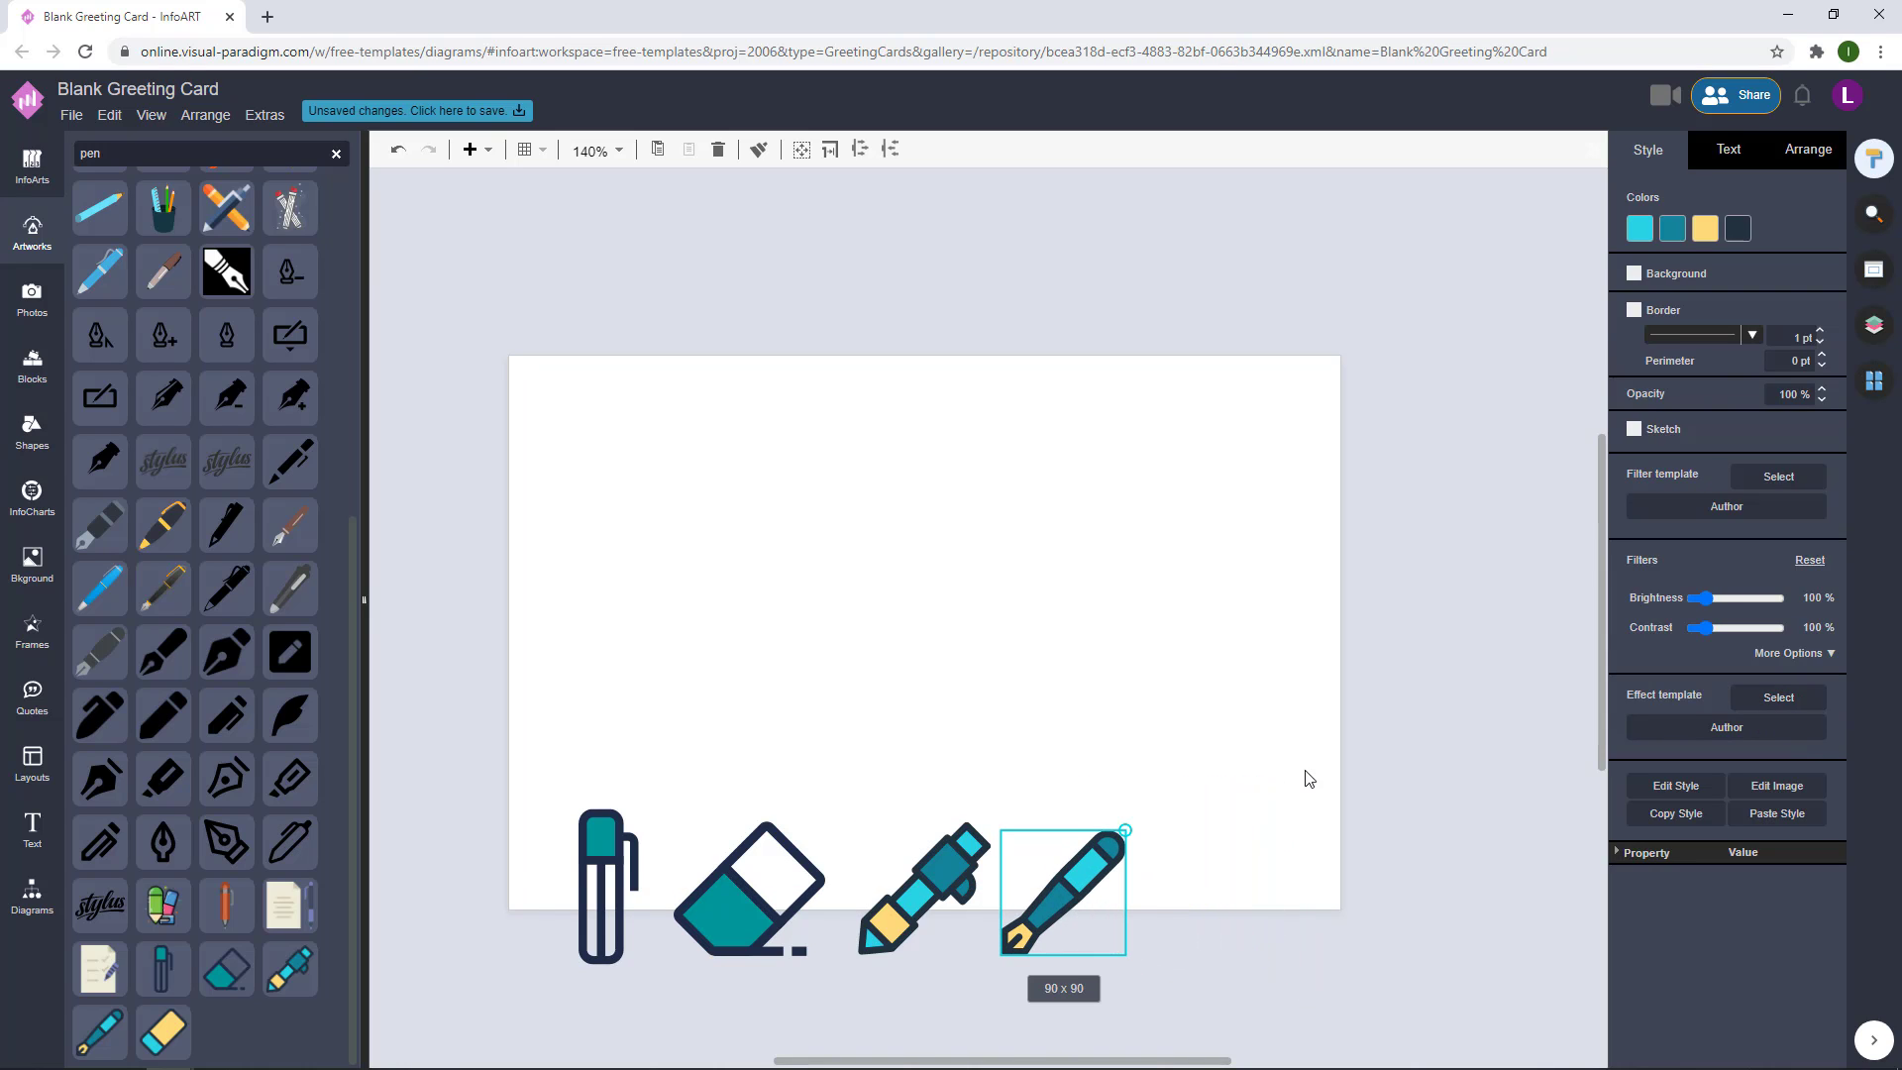
pyautogui.click(1305, 771)
pyautogui.moveTo(1053, 903); pyautogui.dragTo(1066, 903)
pyautogui.click(1320, 793)
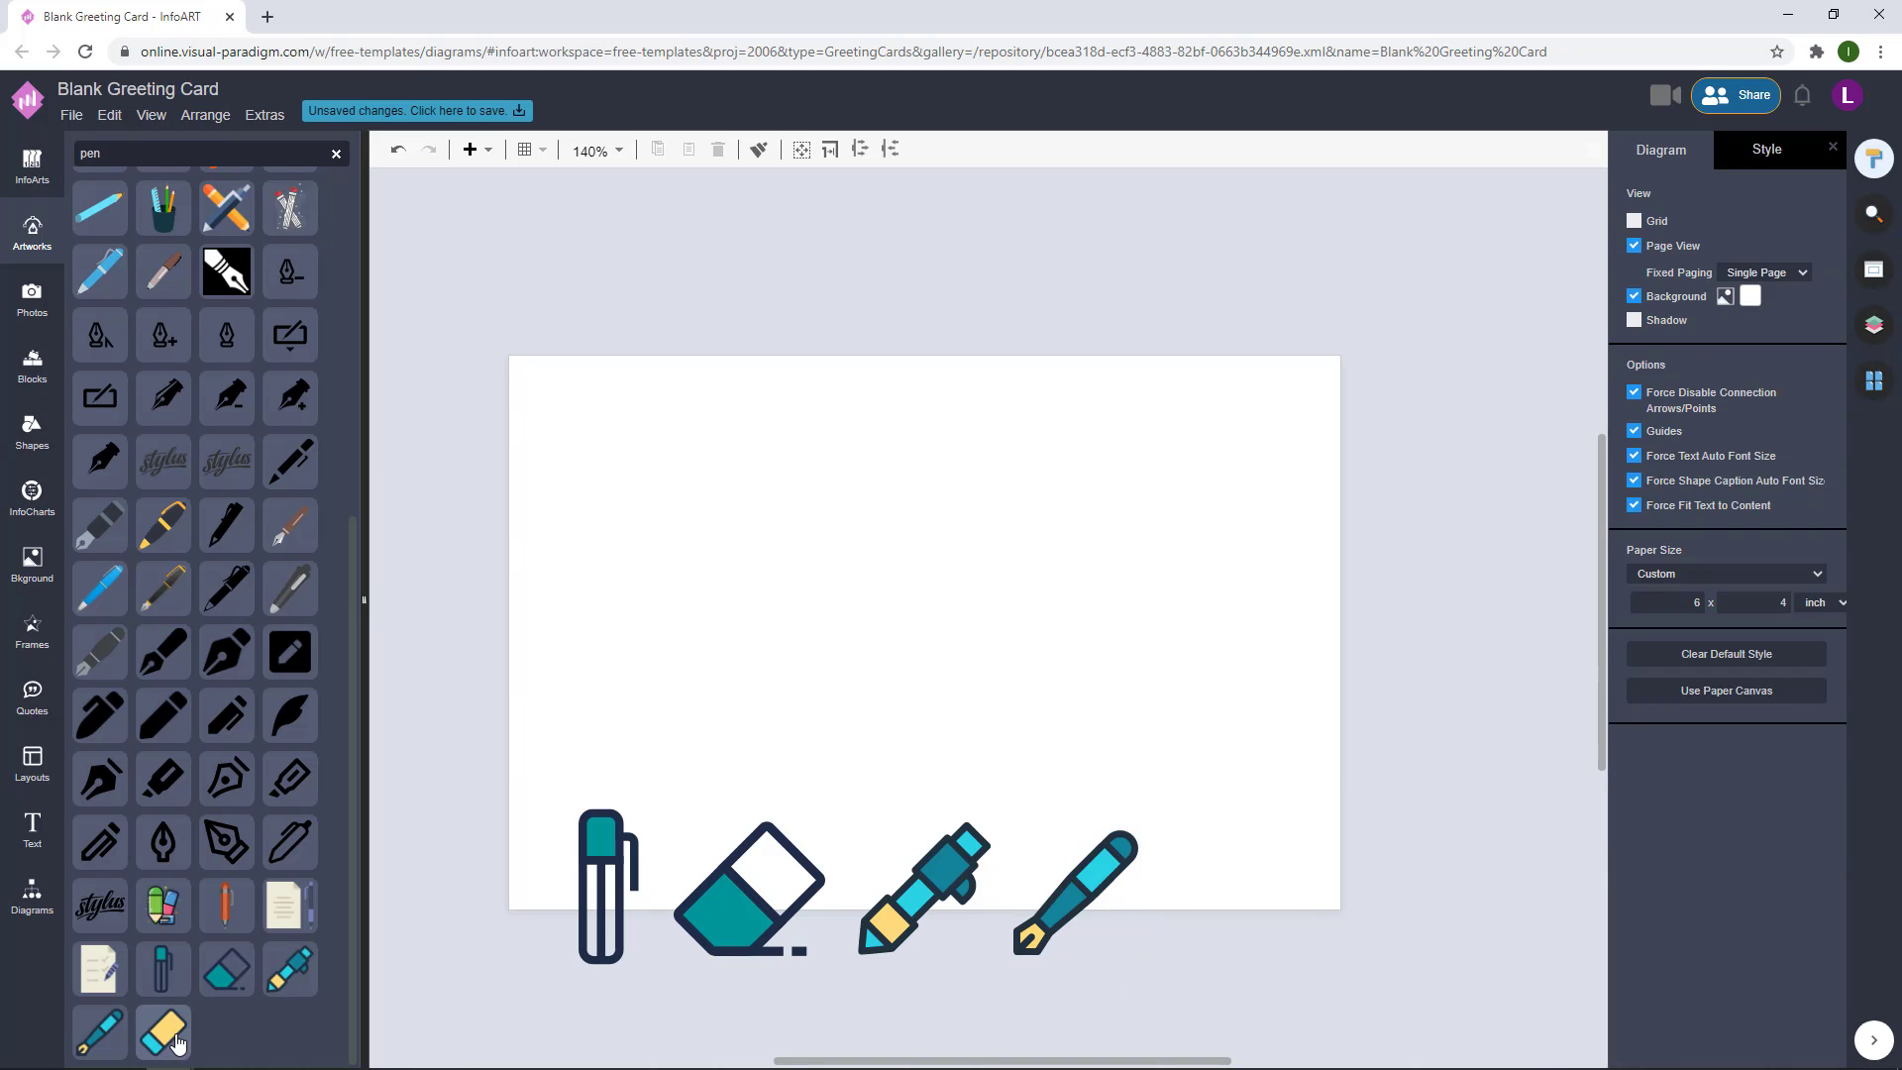
# - Add the yellow-and-cyan eraser at the row's right end and shrink it to fit the lower edge
pyautogui.moveTo(163, 1032); pyautogui.dragTo(1244, 789)
pyautogui.moveTo(1355, 884); pyautogui.dragTo(1248, 896)
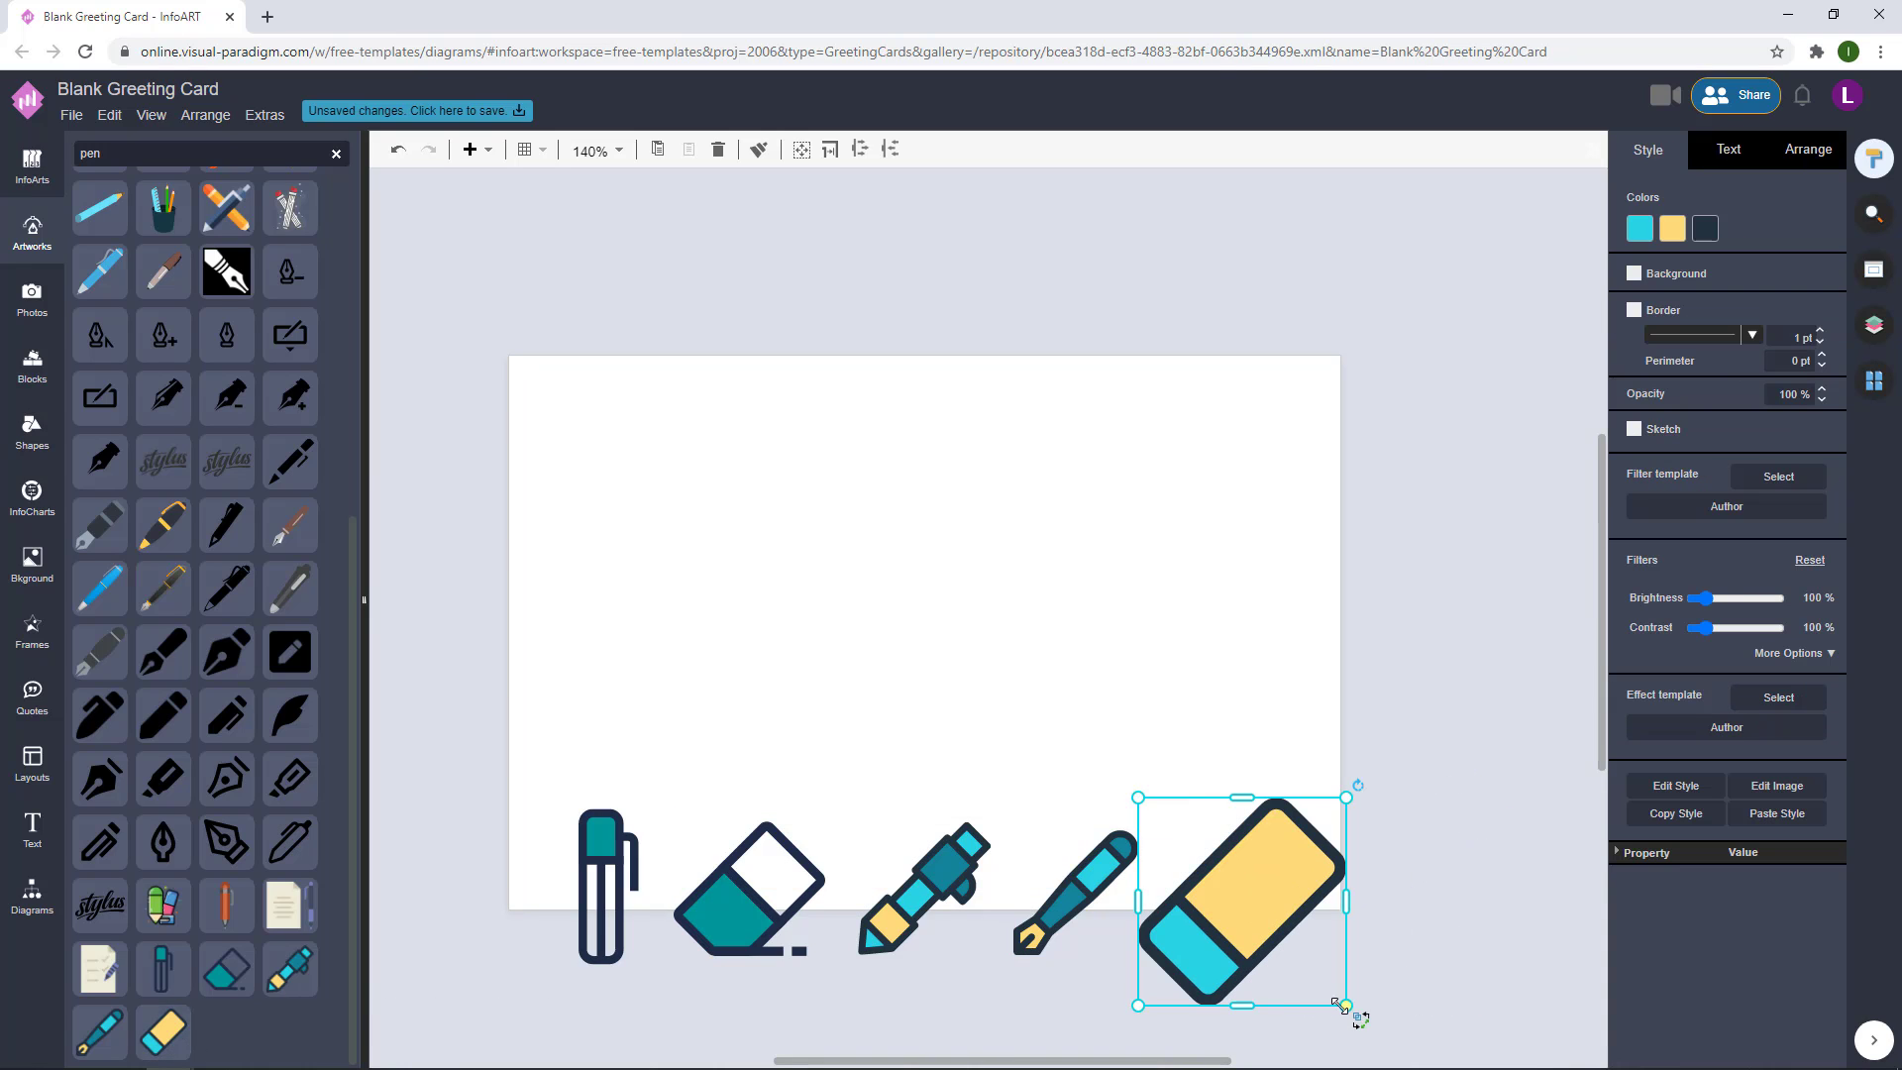
pyautogui.moveTo(1350, 1003); pyautogui.dragTo(1259, 925)
pyautogui.click(1474, 841)
# - Move the whole lower row of five stationery icons slightly left and up
pyautogui.scroll(-1, 1446, 834)
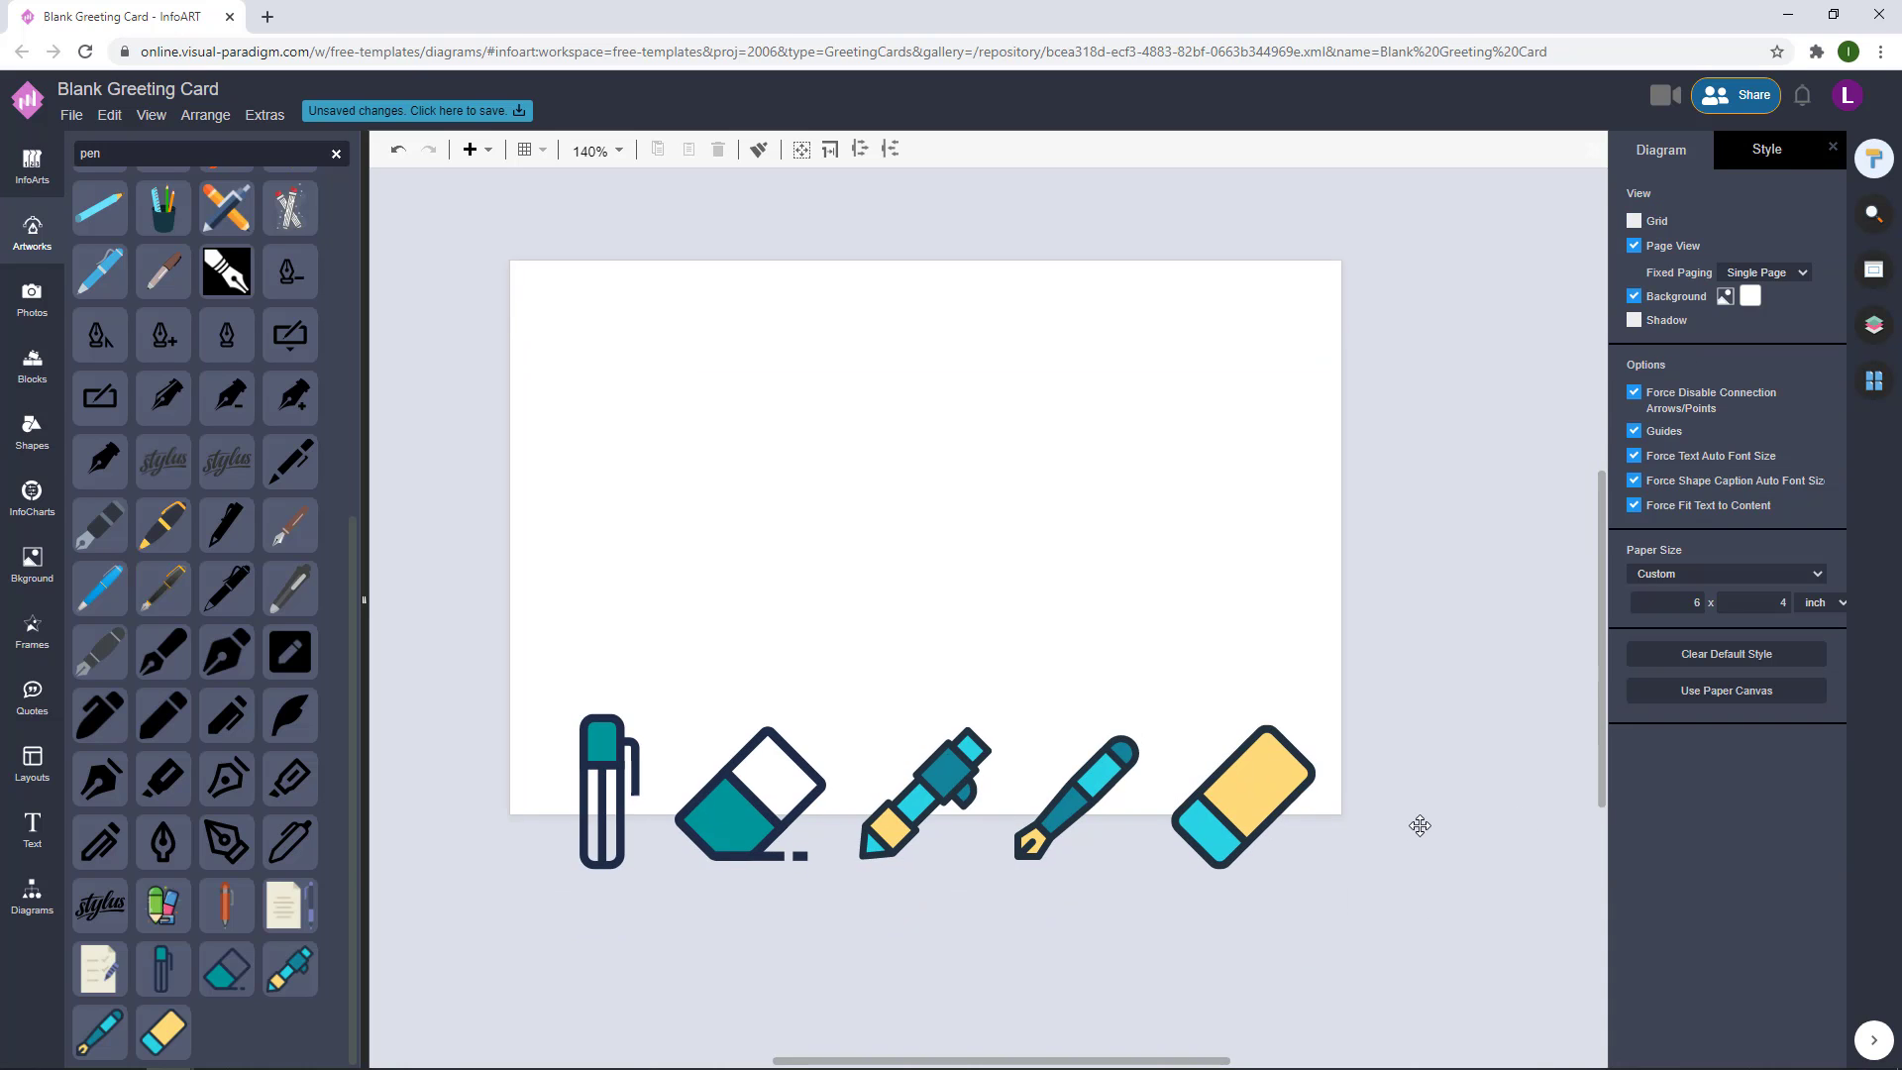
pyautogui.moveTo(1418, 909); pyautogui.dragTo(441, 623)
pyautogui.moveTo(717, 780); pyautogui.dragTo(713, 778)
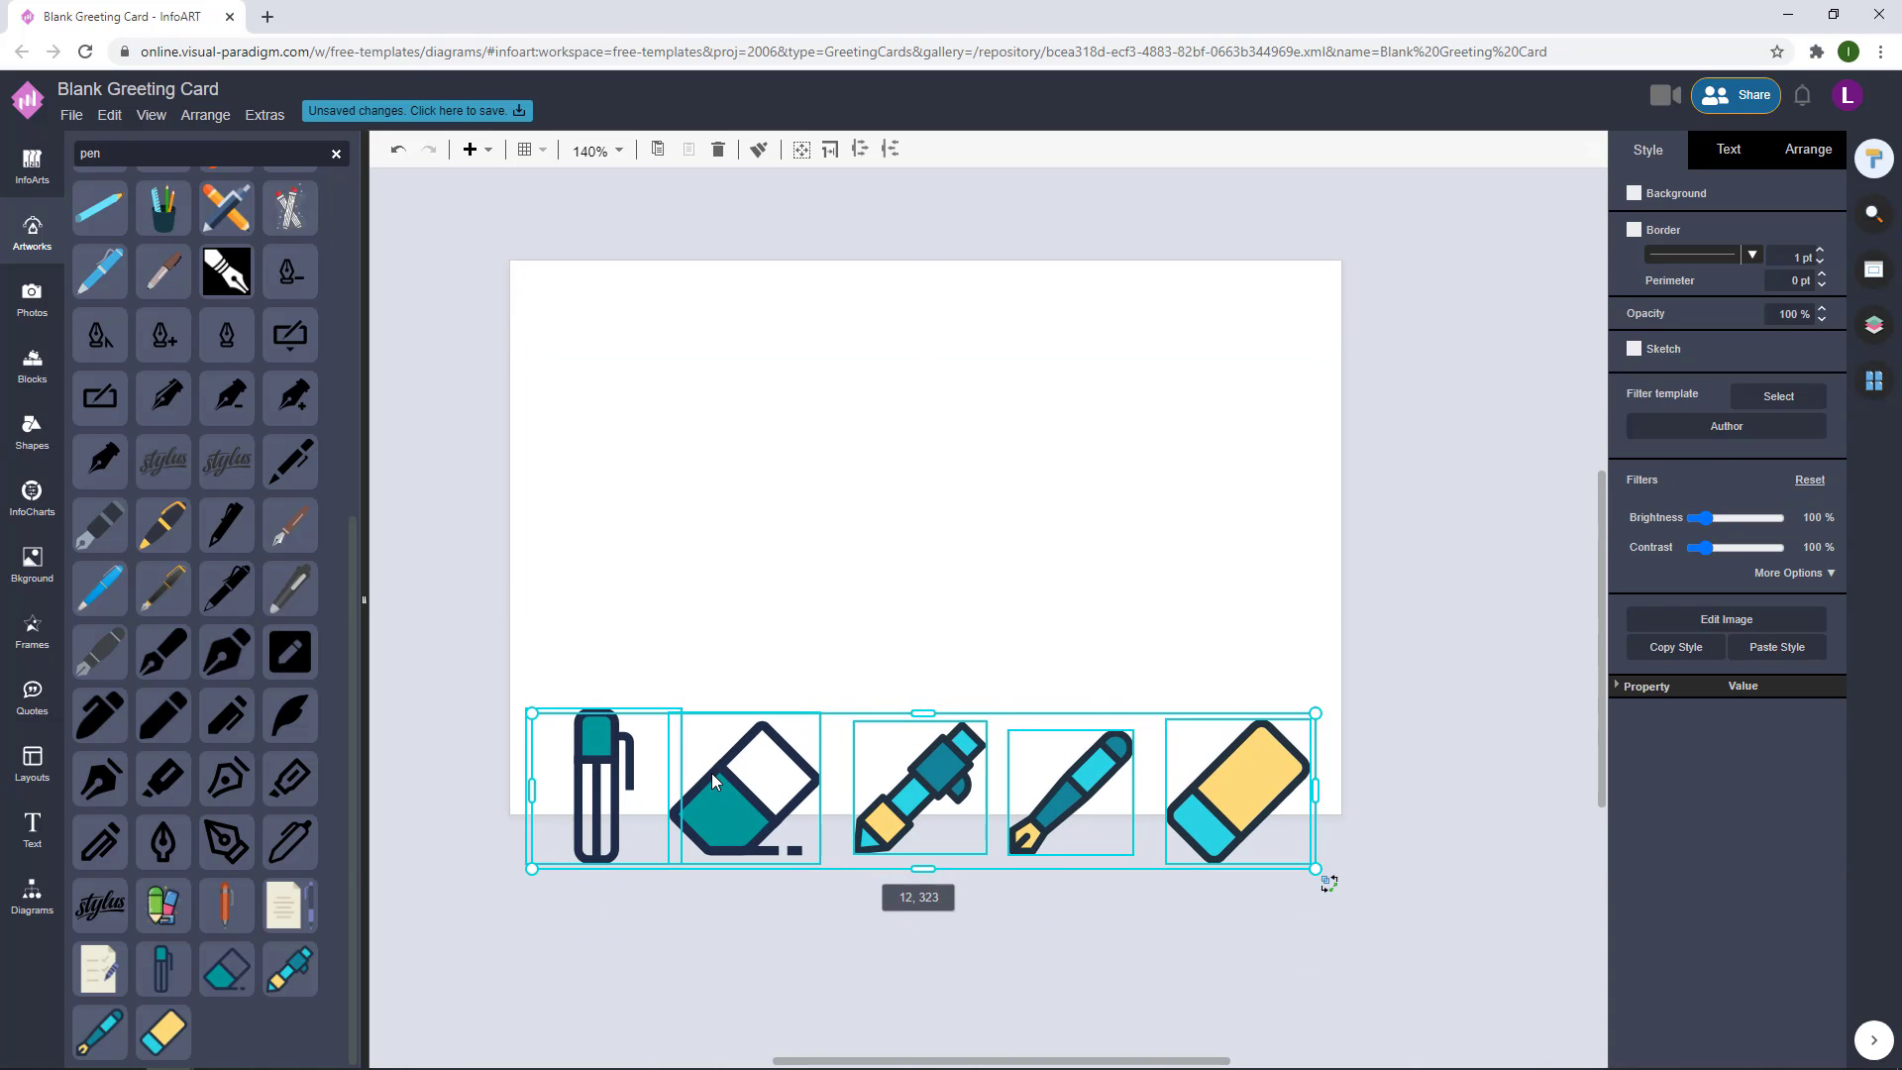
pyautogui.click(1352, 729)
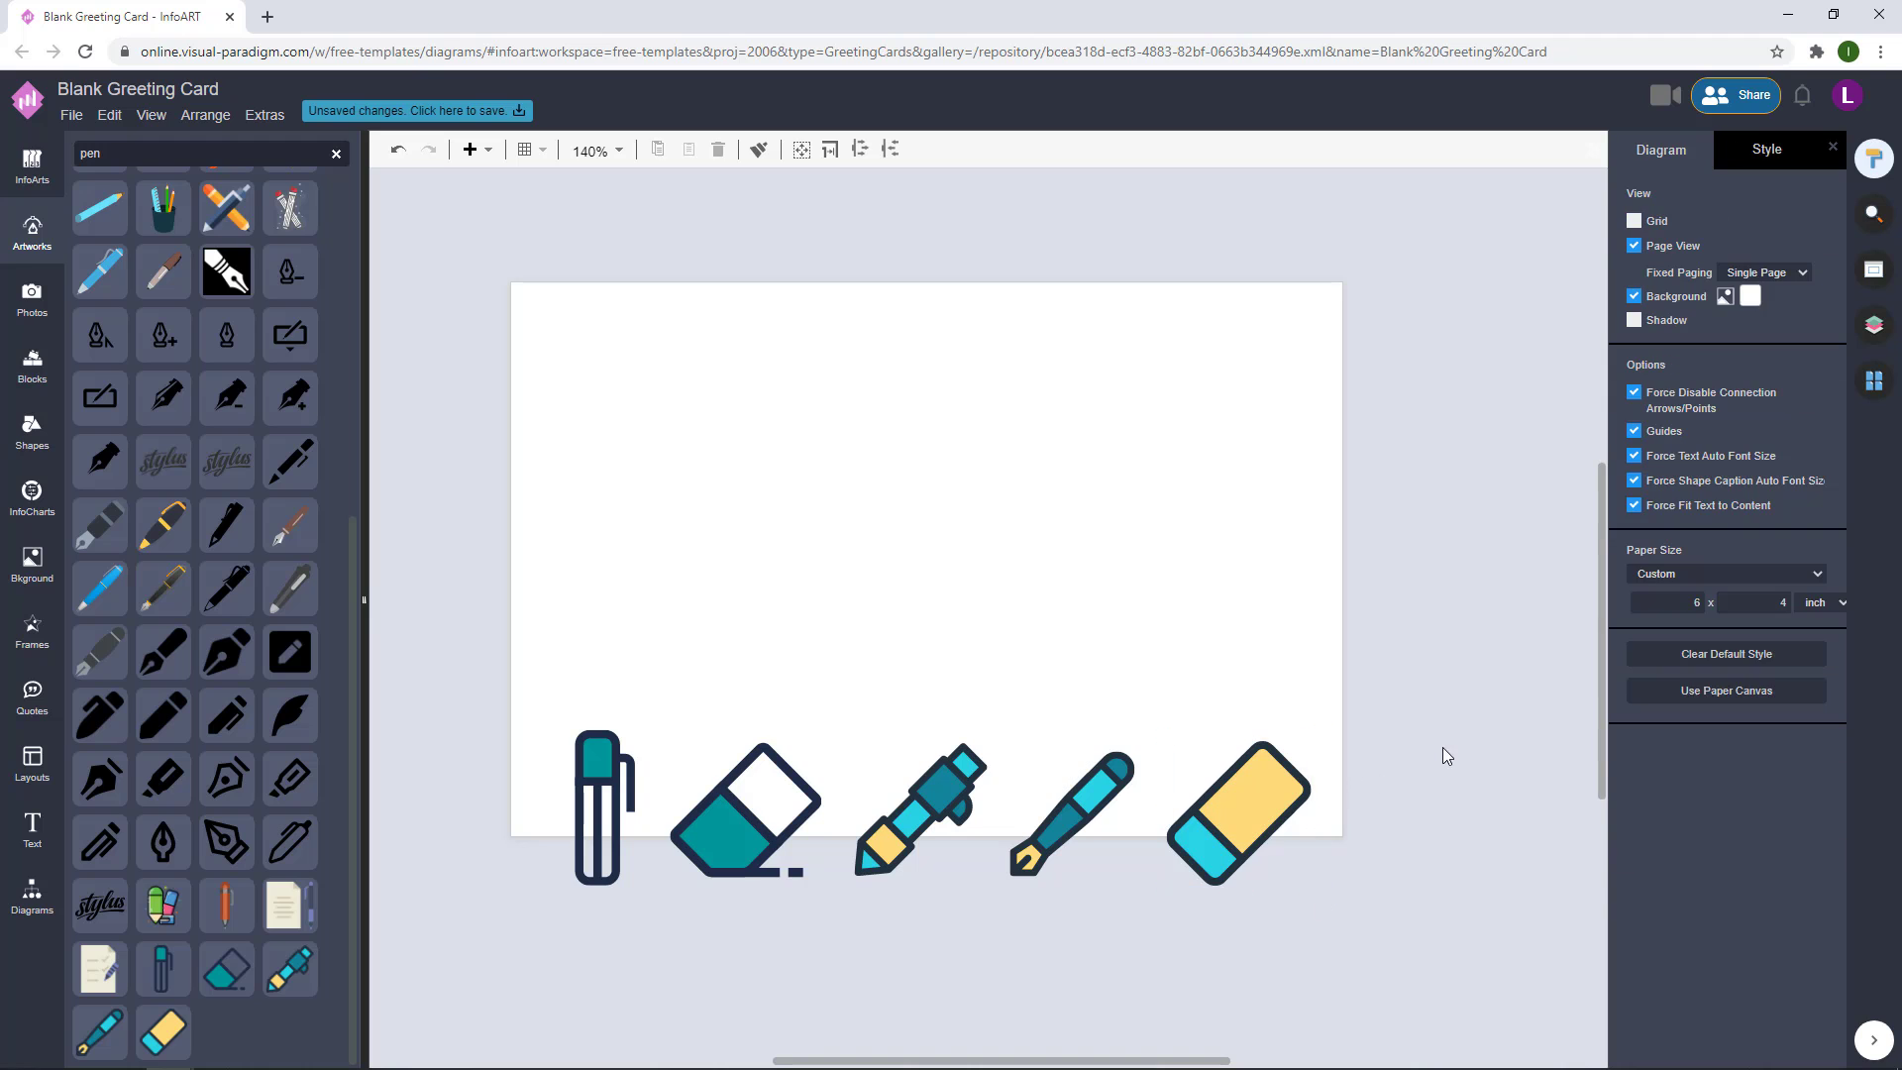
# - Duplicate the row of five stationery icons onto the card's upper edge
pyautogui.scroll(1, 1431, 852)
pyautogui.moveTo(1417, 955); pyautogui.dragTo(414, 626)
pyautogui.moveTo(628, 572); pyautogui.dragTo(637, 330)
pyautogui.click(1451, 282)
pyautogui.moveTo(1451, 277); pyautogui.dragTo(1443, 365)
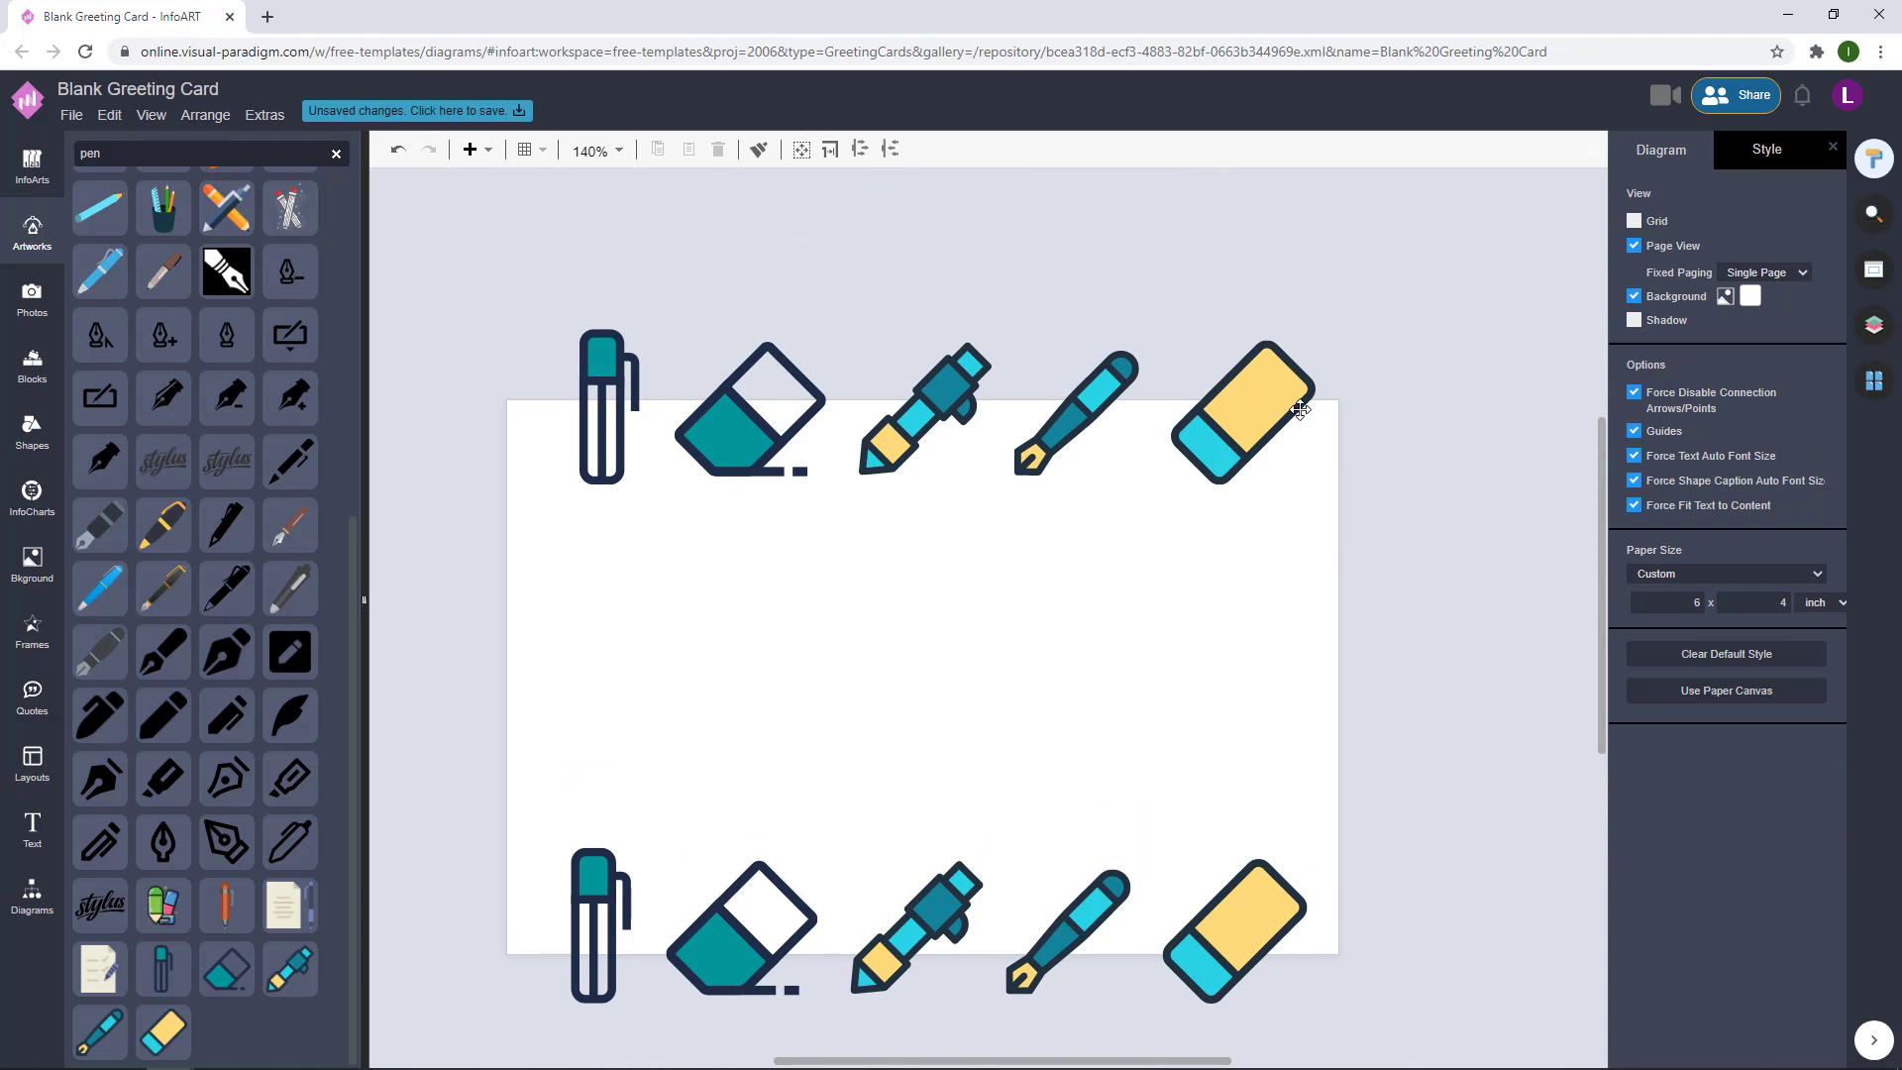
# - Delete the duplicated row of icons from the card's upper edge
pyautogui.moveTo(1042, 437); pyautogui.dragTo(1380, 444)
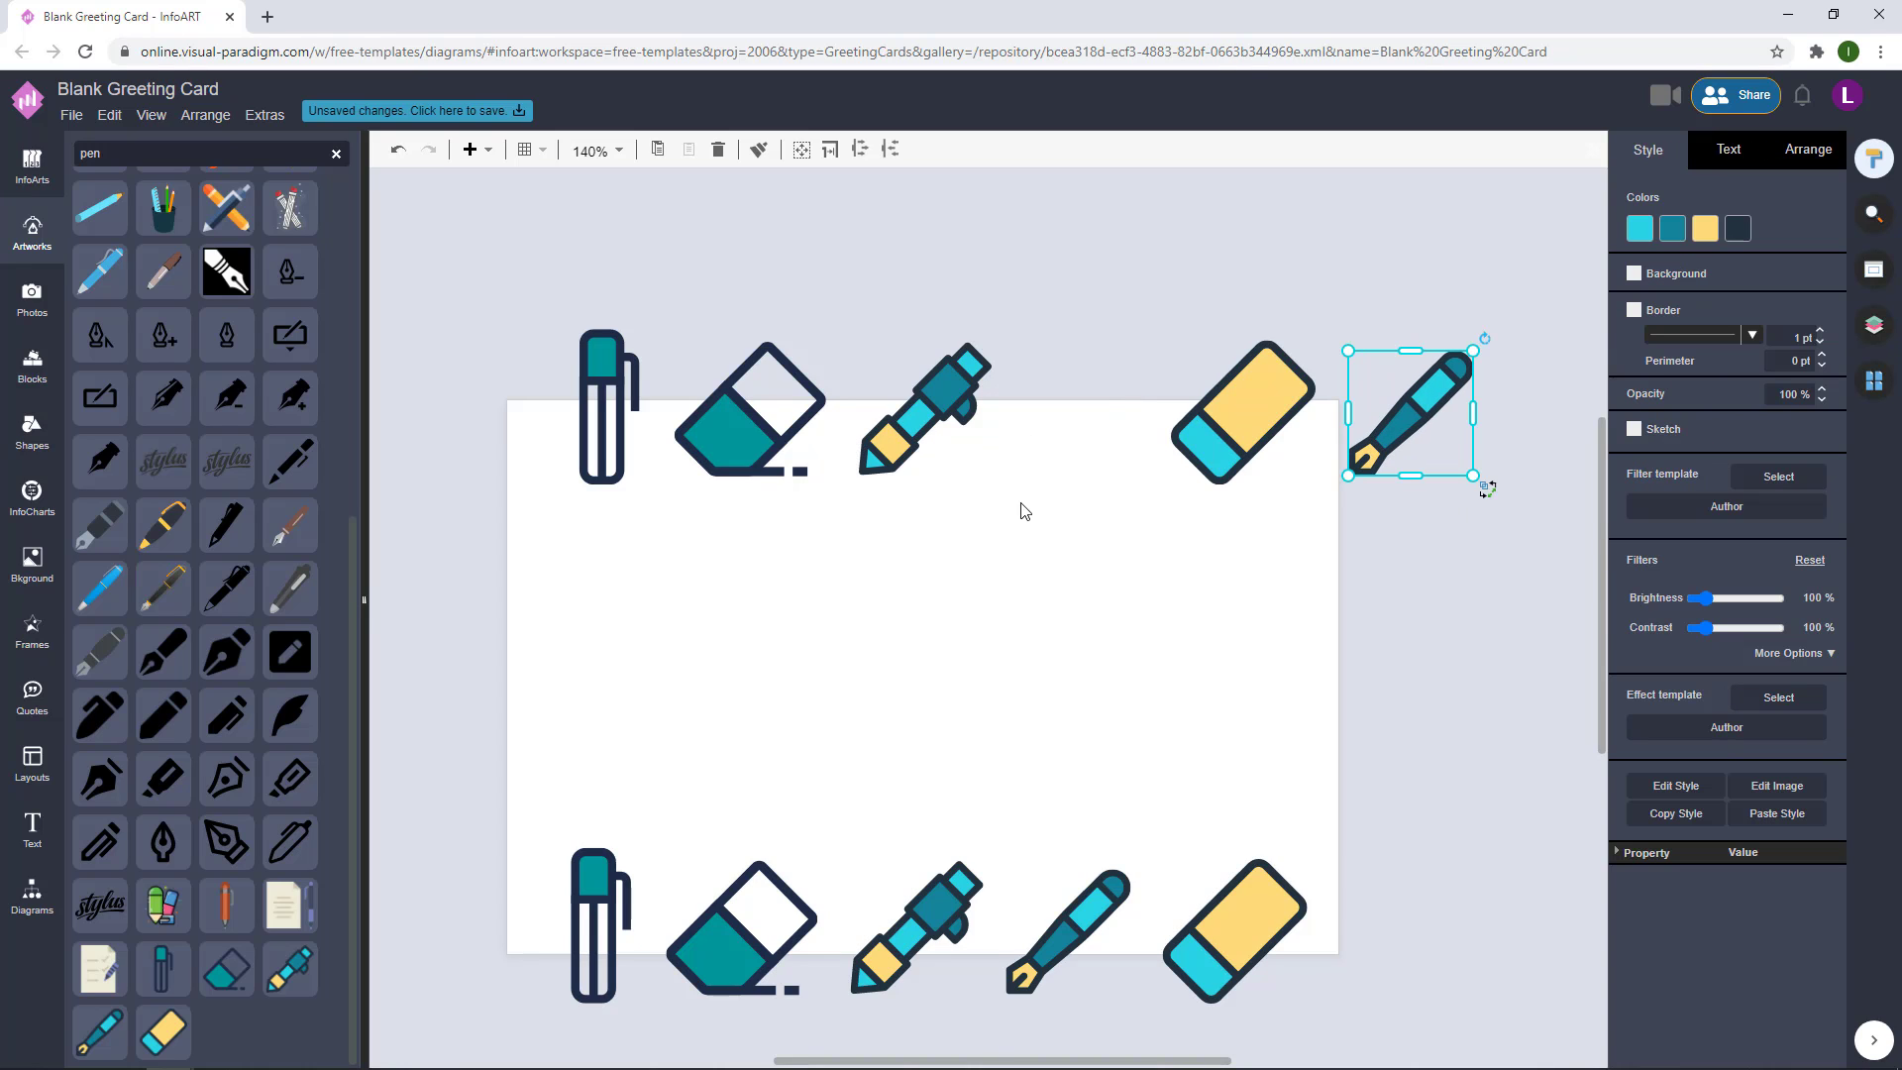
pyautogui.hotkey('ctrl', 'z')
pyautogui.scroll(-2, 1052, 565)
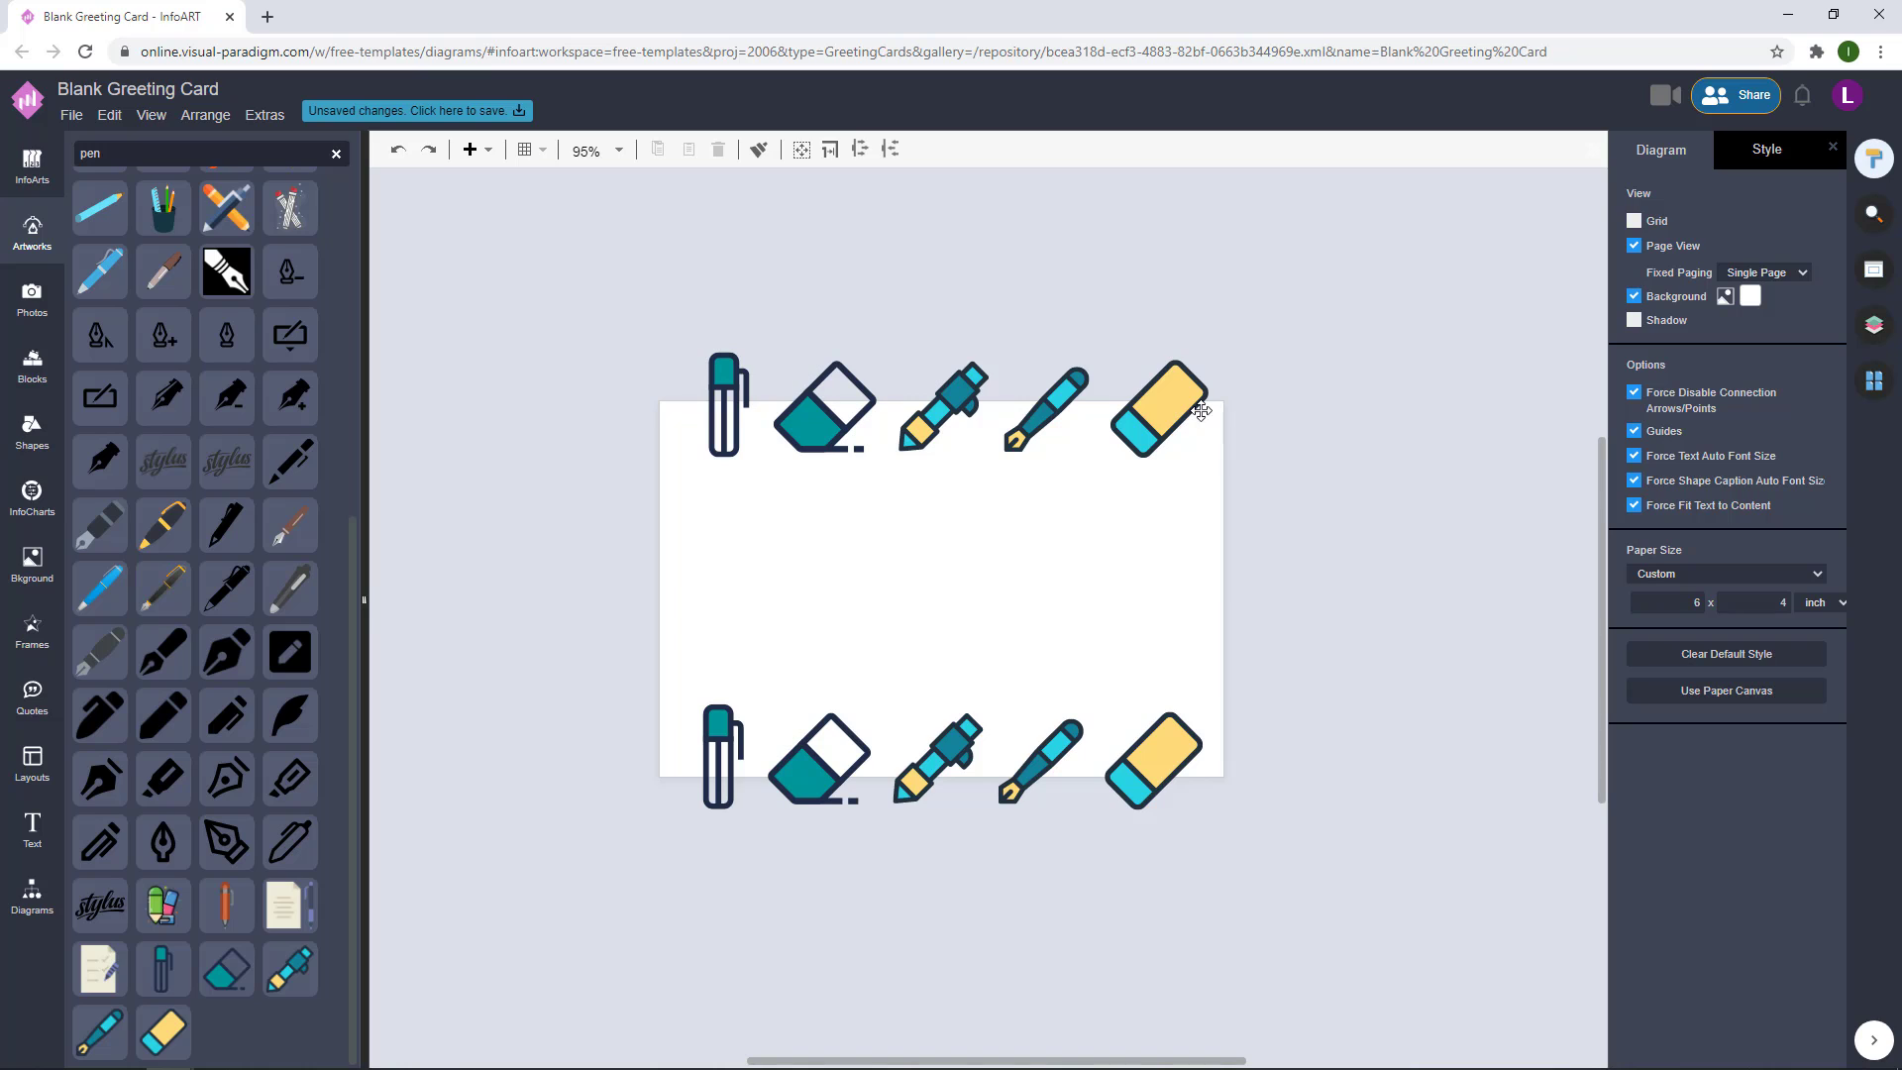
pyautogui.scroll(2, 1012, 576)
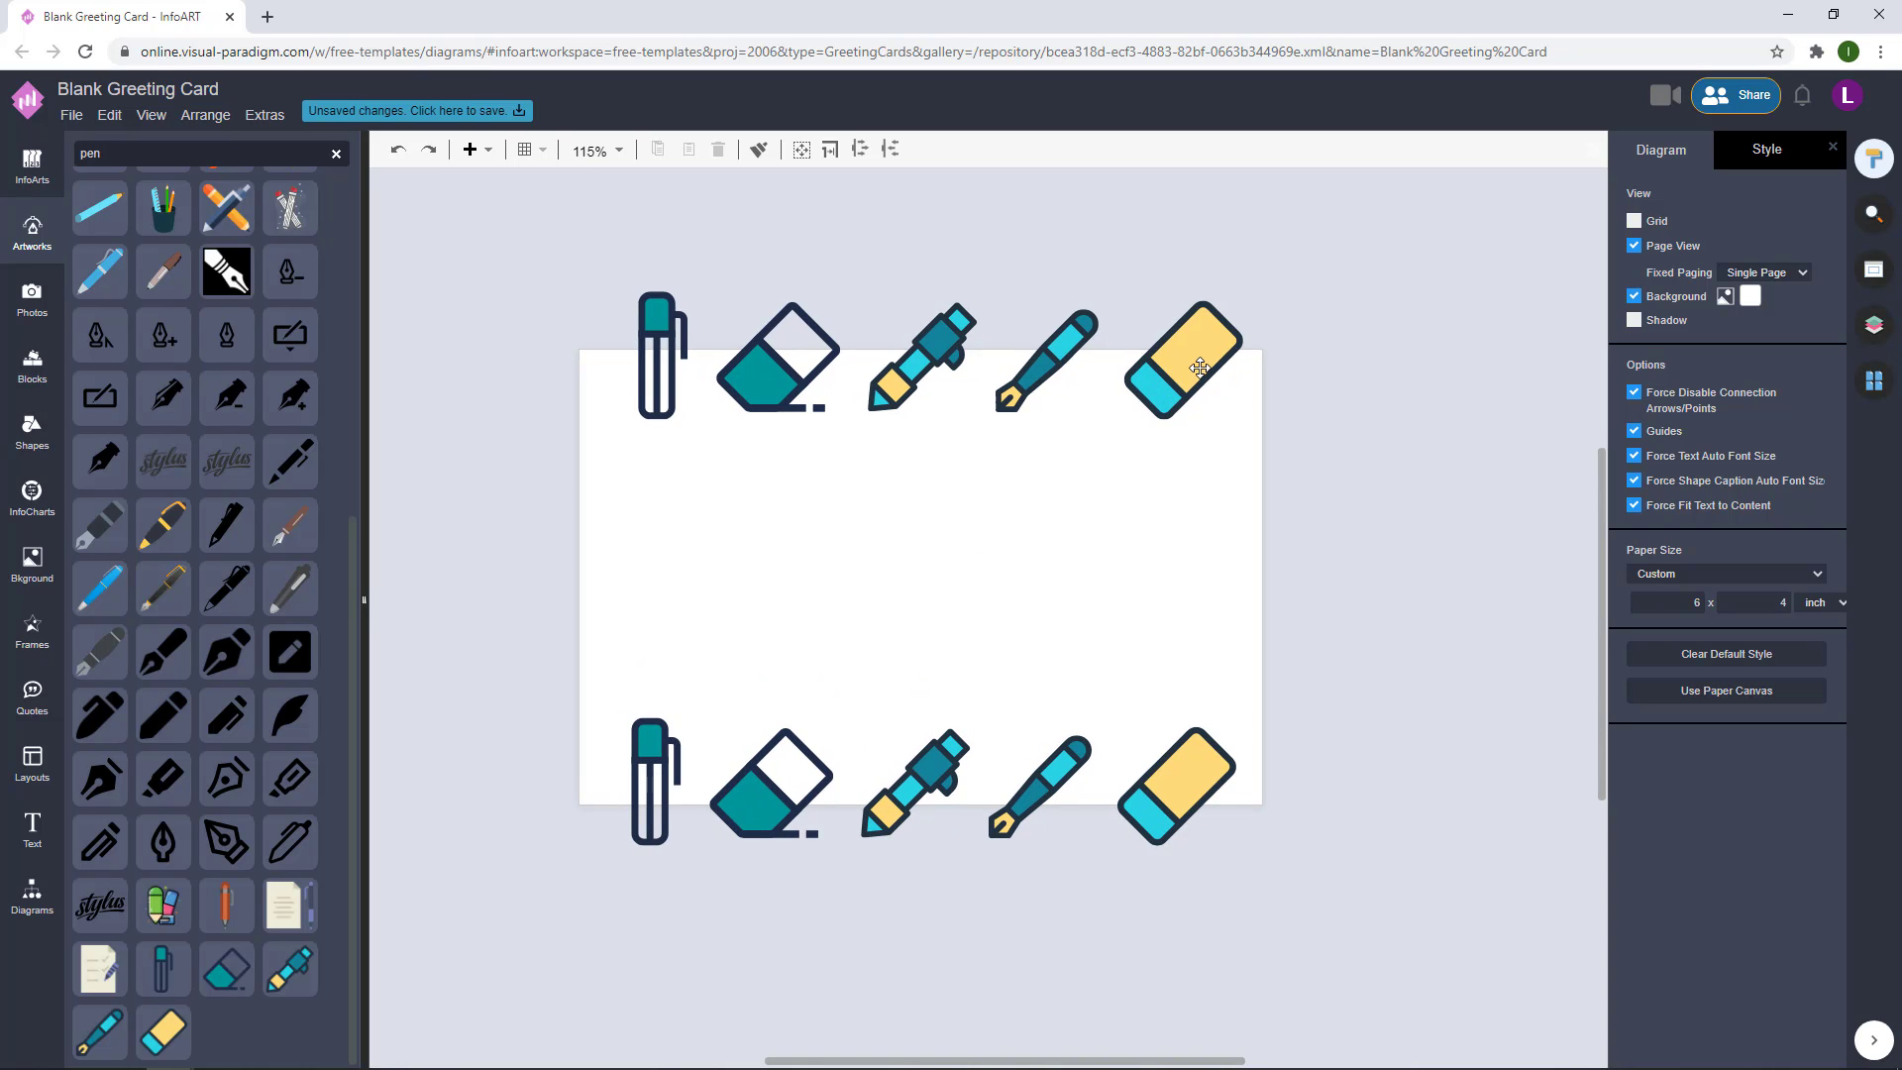
pyautogui.moveTo(1375, 469); pyautogui.dragTo(487, 214)
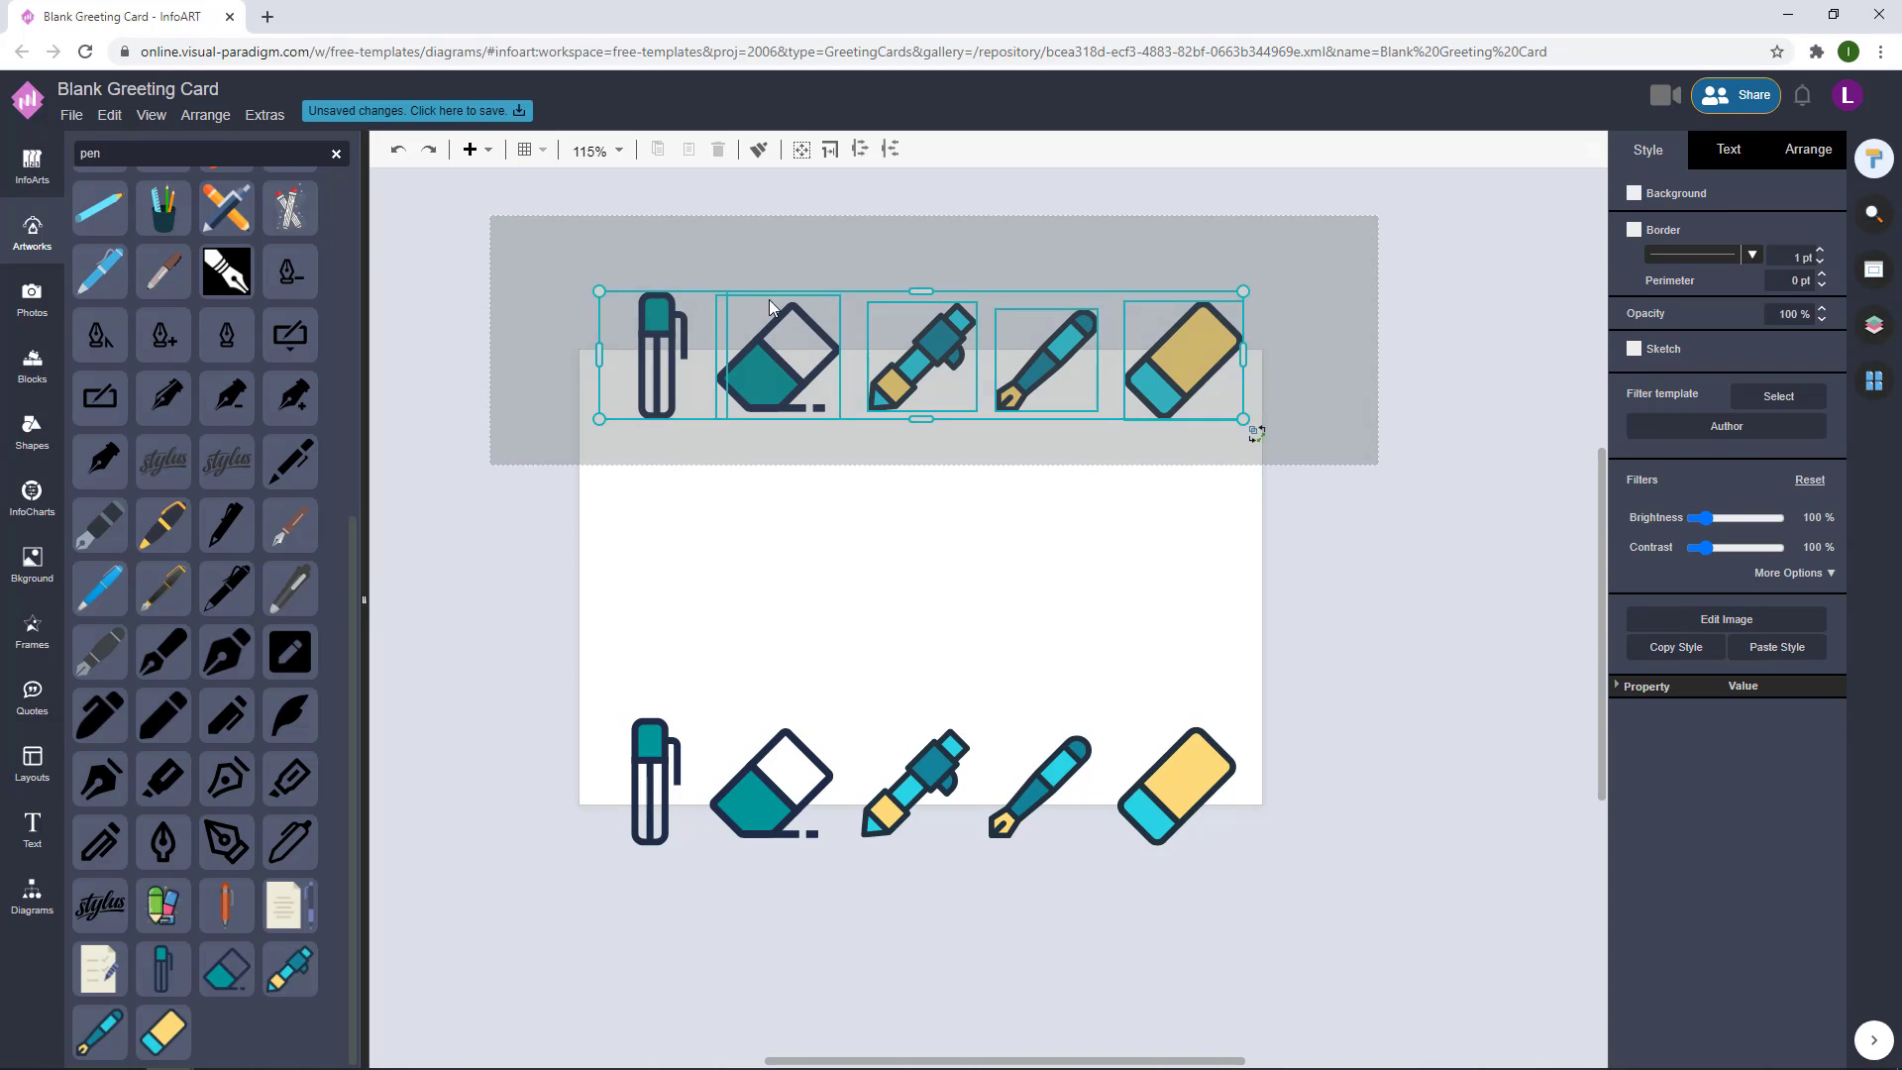
pyautogui.press('Delete')
# - Copy the lower icons individually to the card's upper edge in reverse order, from the yellow eraser to the teal pen
pyautogui.moveTo(1205, 738)
pyautogui.mouseDown()
pyautogui.moveTo(662, 366)
pyautogui.moveTo(693, 379)
pyautogui.mouseUp()
pyautogui.moveTo(1052, 784); pyautogui.dragTo(803, 382)
pyautogui.moveTo(927, 801); pyautogui.dragTo(946, 387)
pyautogui.moveTo(777, 798)
pyautogui.mouseDown()
pyautogui.moveTo(870, 735)
pyautogui.moveTo(1053, 381)
pyautogui.moveTo(1066, 396)
pyautogui.mouseUp()
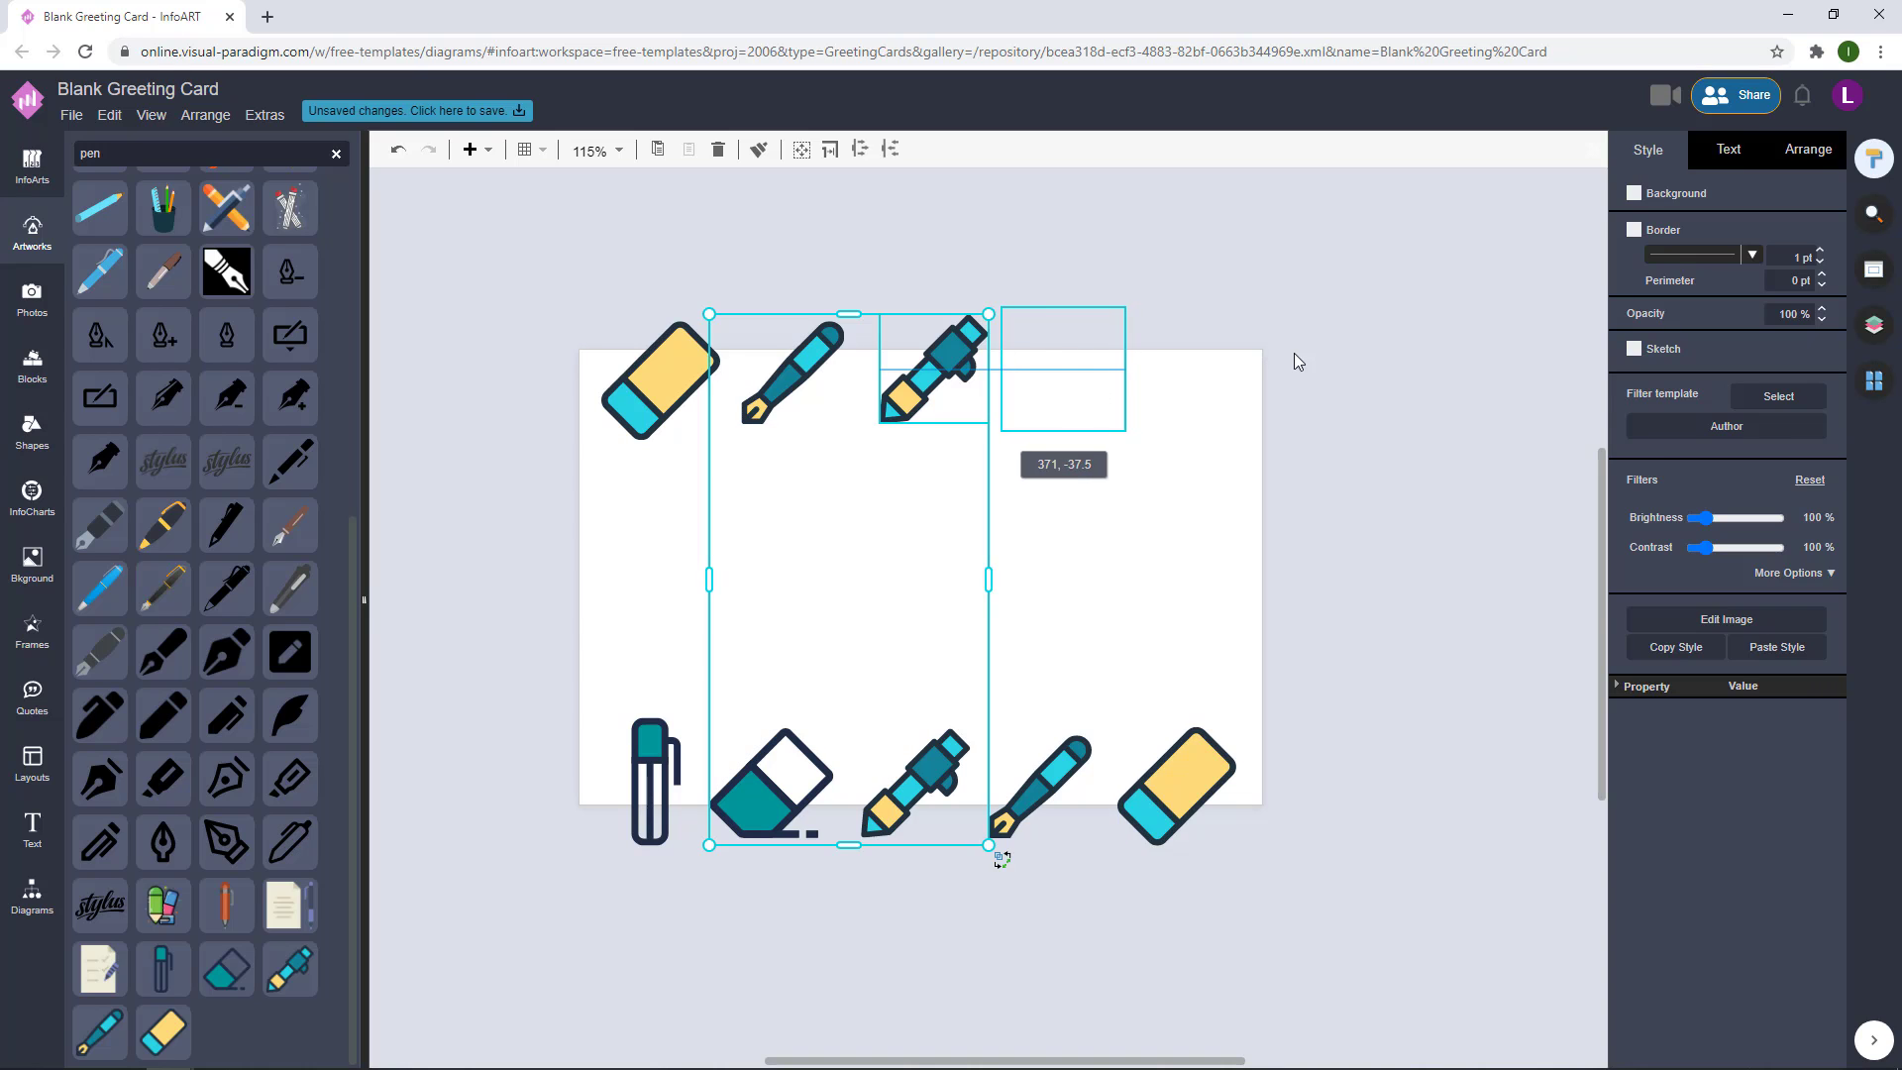
pyautogui.moveTo(948, 381); pyautogui.dragTo(927, 382)
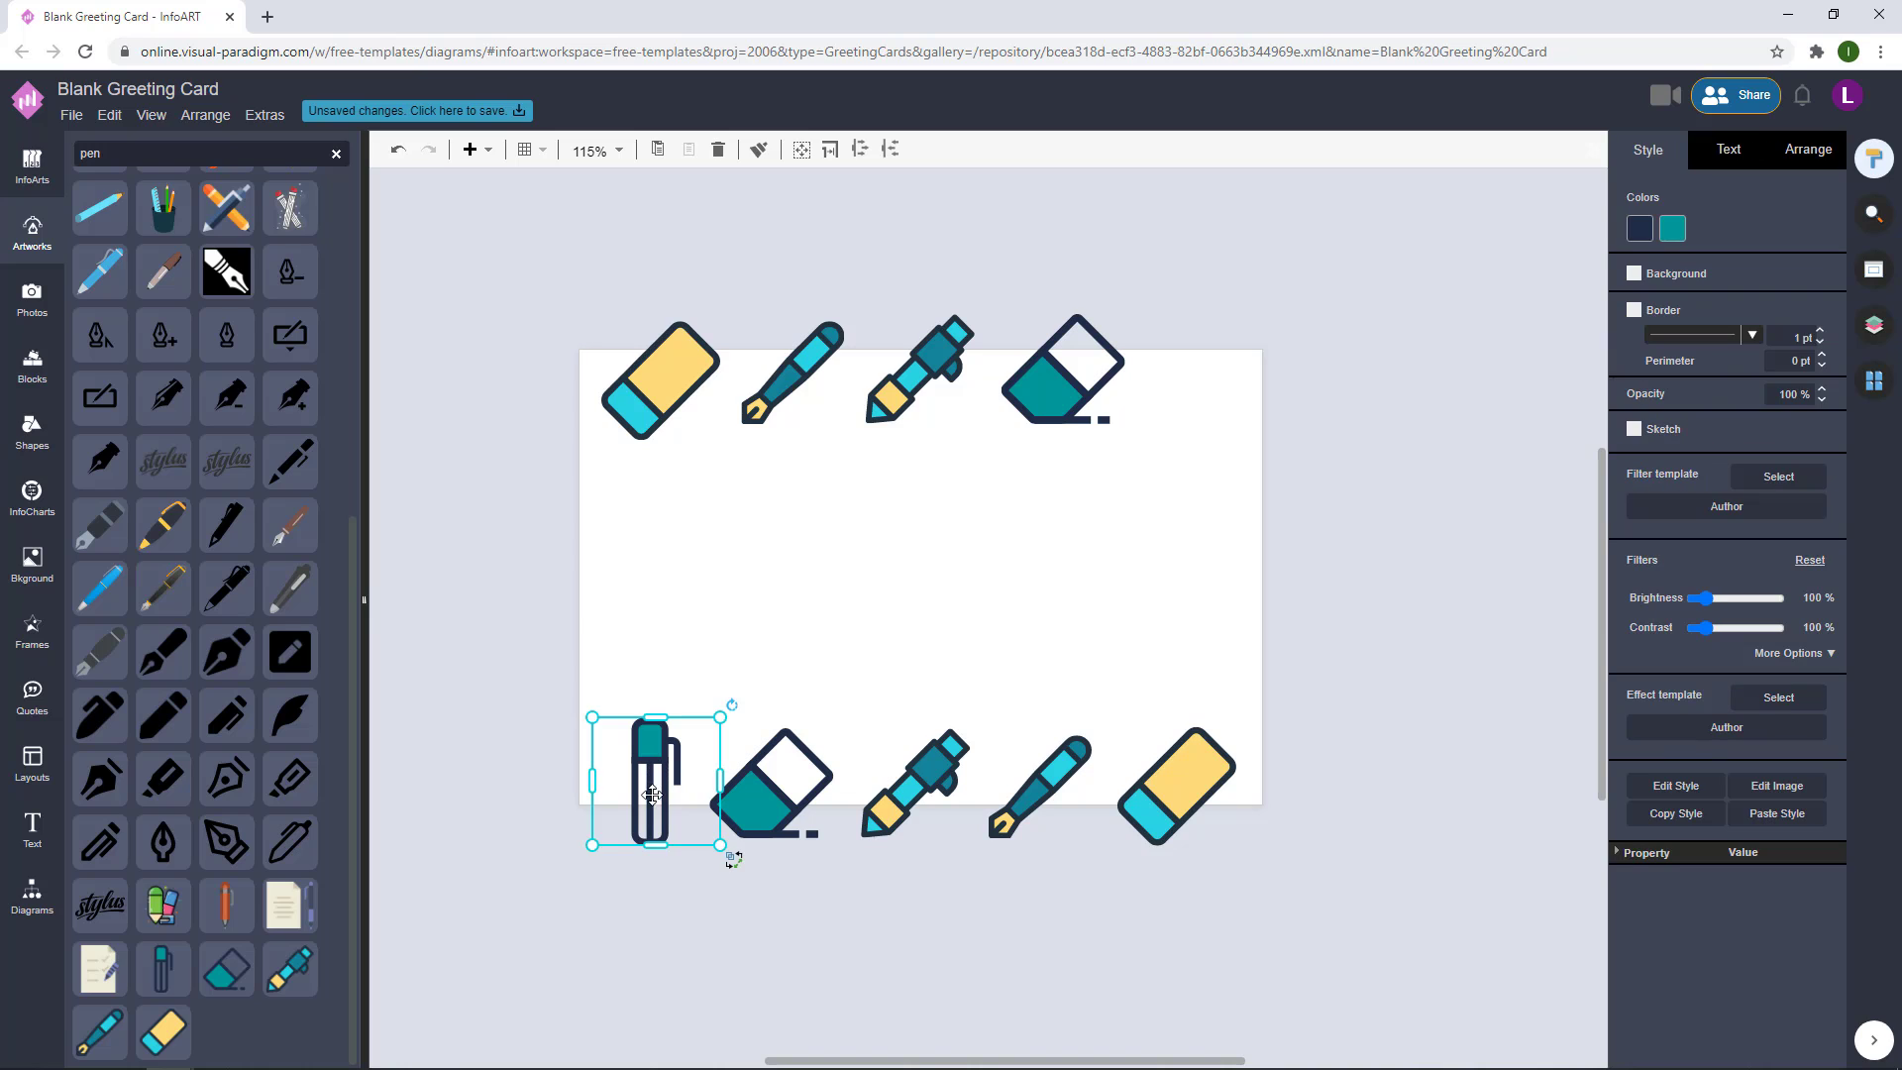
pyautogui.moveTo(649, 777)
pyautogui.mouseDown()
pyautogui.moveTo(1175, 390)
pyautogui.moveTo(1354, 360)
pyautogui.mouseUp()
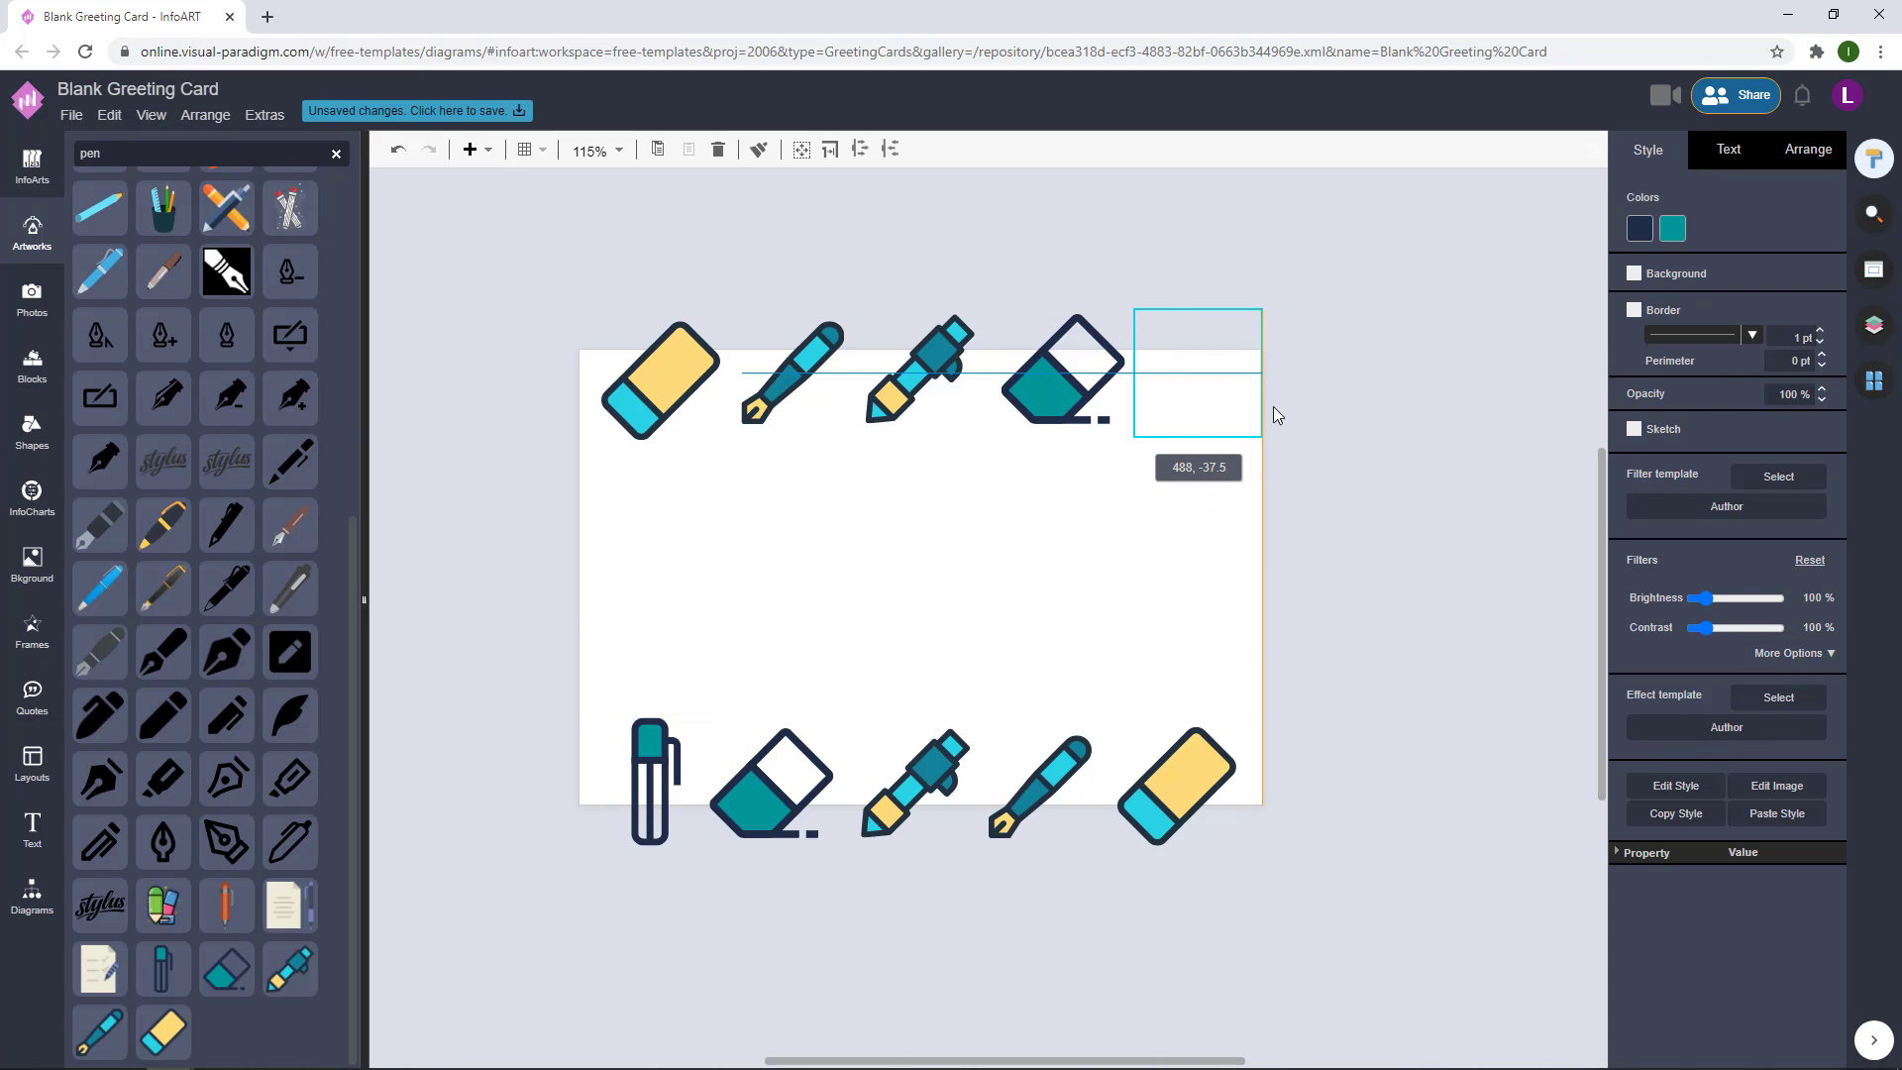
pyautogui.moveTo(1276, 415); pyautogui.dragTo(1277, 398)
pyautogui.click(1388, 520)
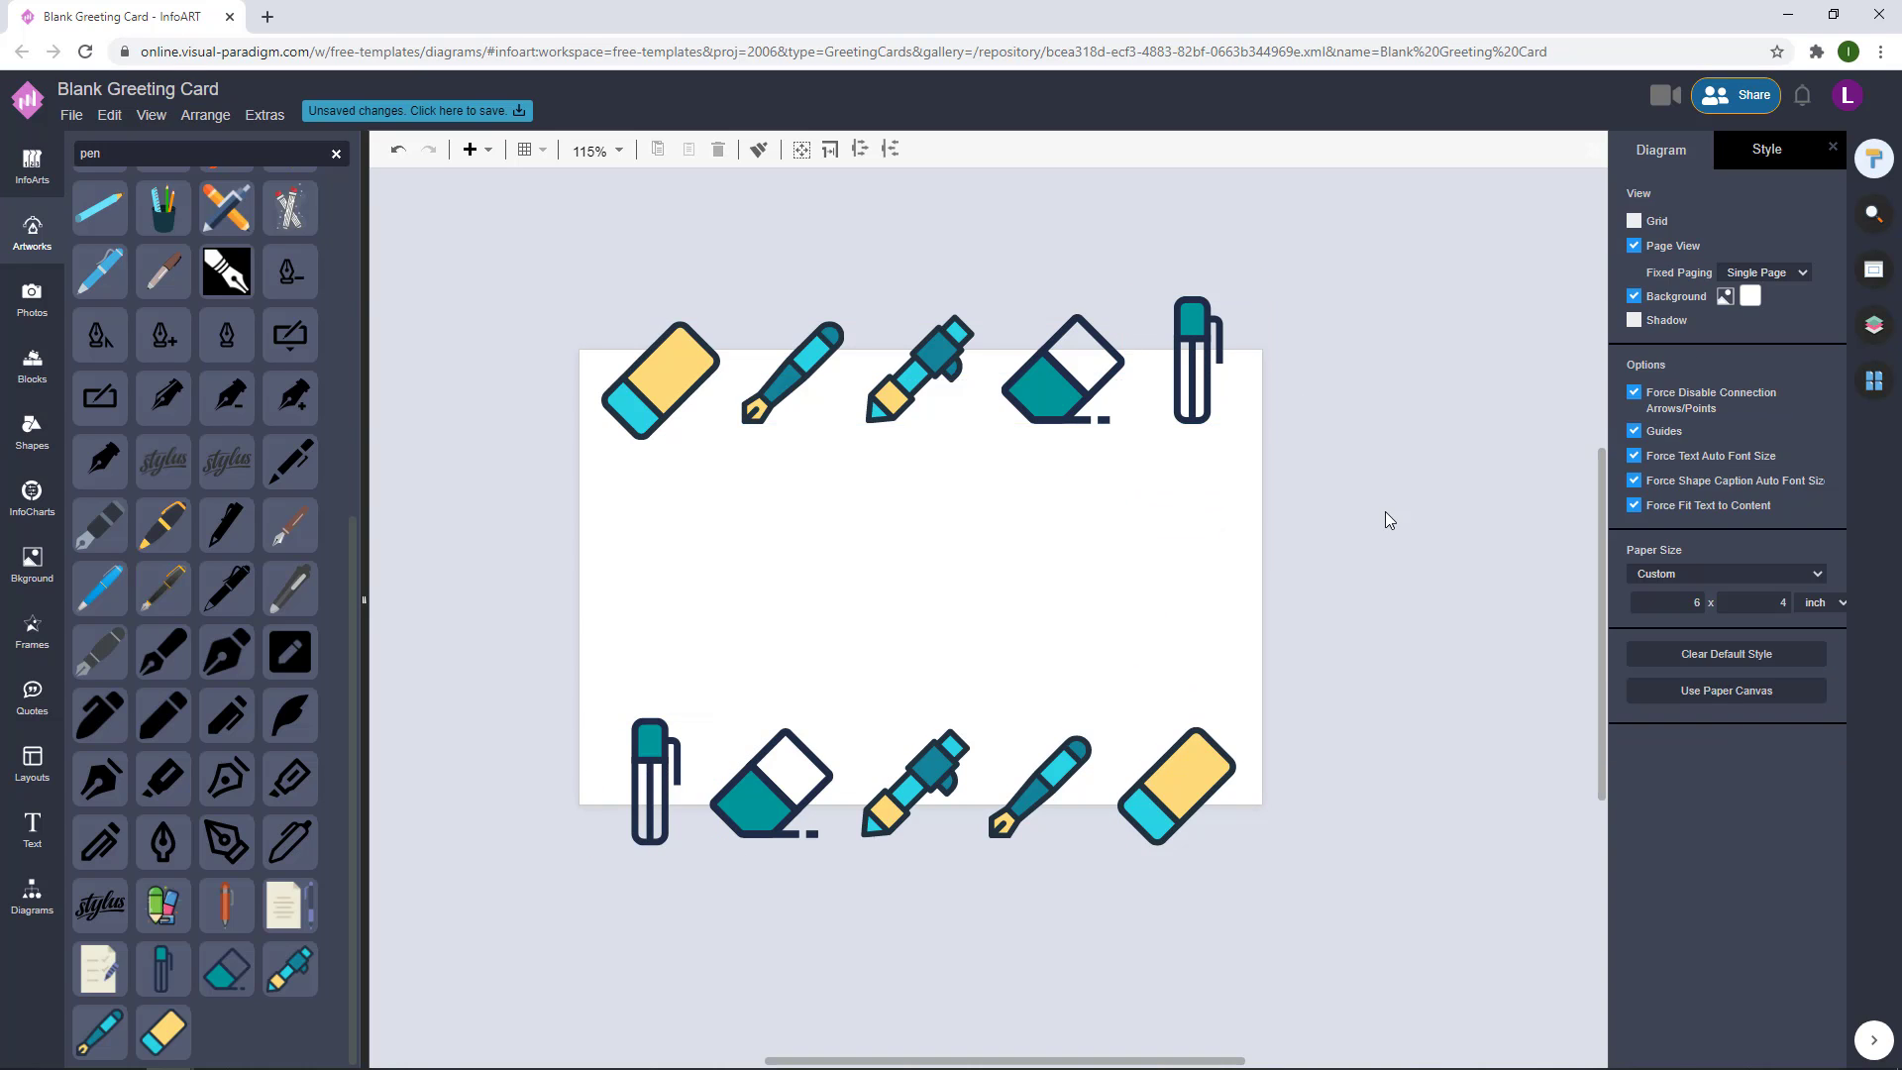
# - Shift the entire upper row of icons slightly left and down
pyautogui.moveTo(1389, 520); pyautogui.dragTo(376, 180)
pyautogui.moveTo(703, 376); pyautogui.dragTo(691, 378)
pyautogui.click(1371, 505)
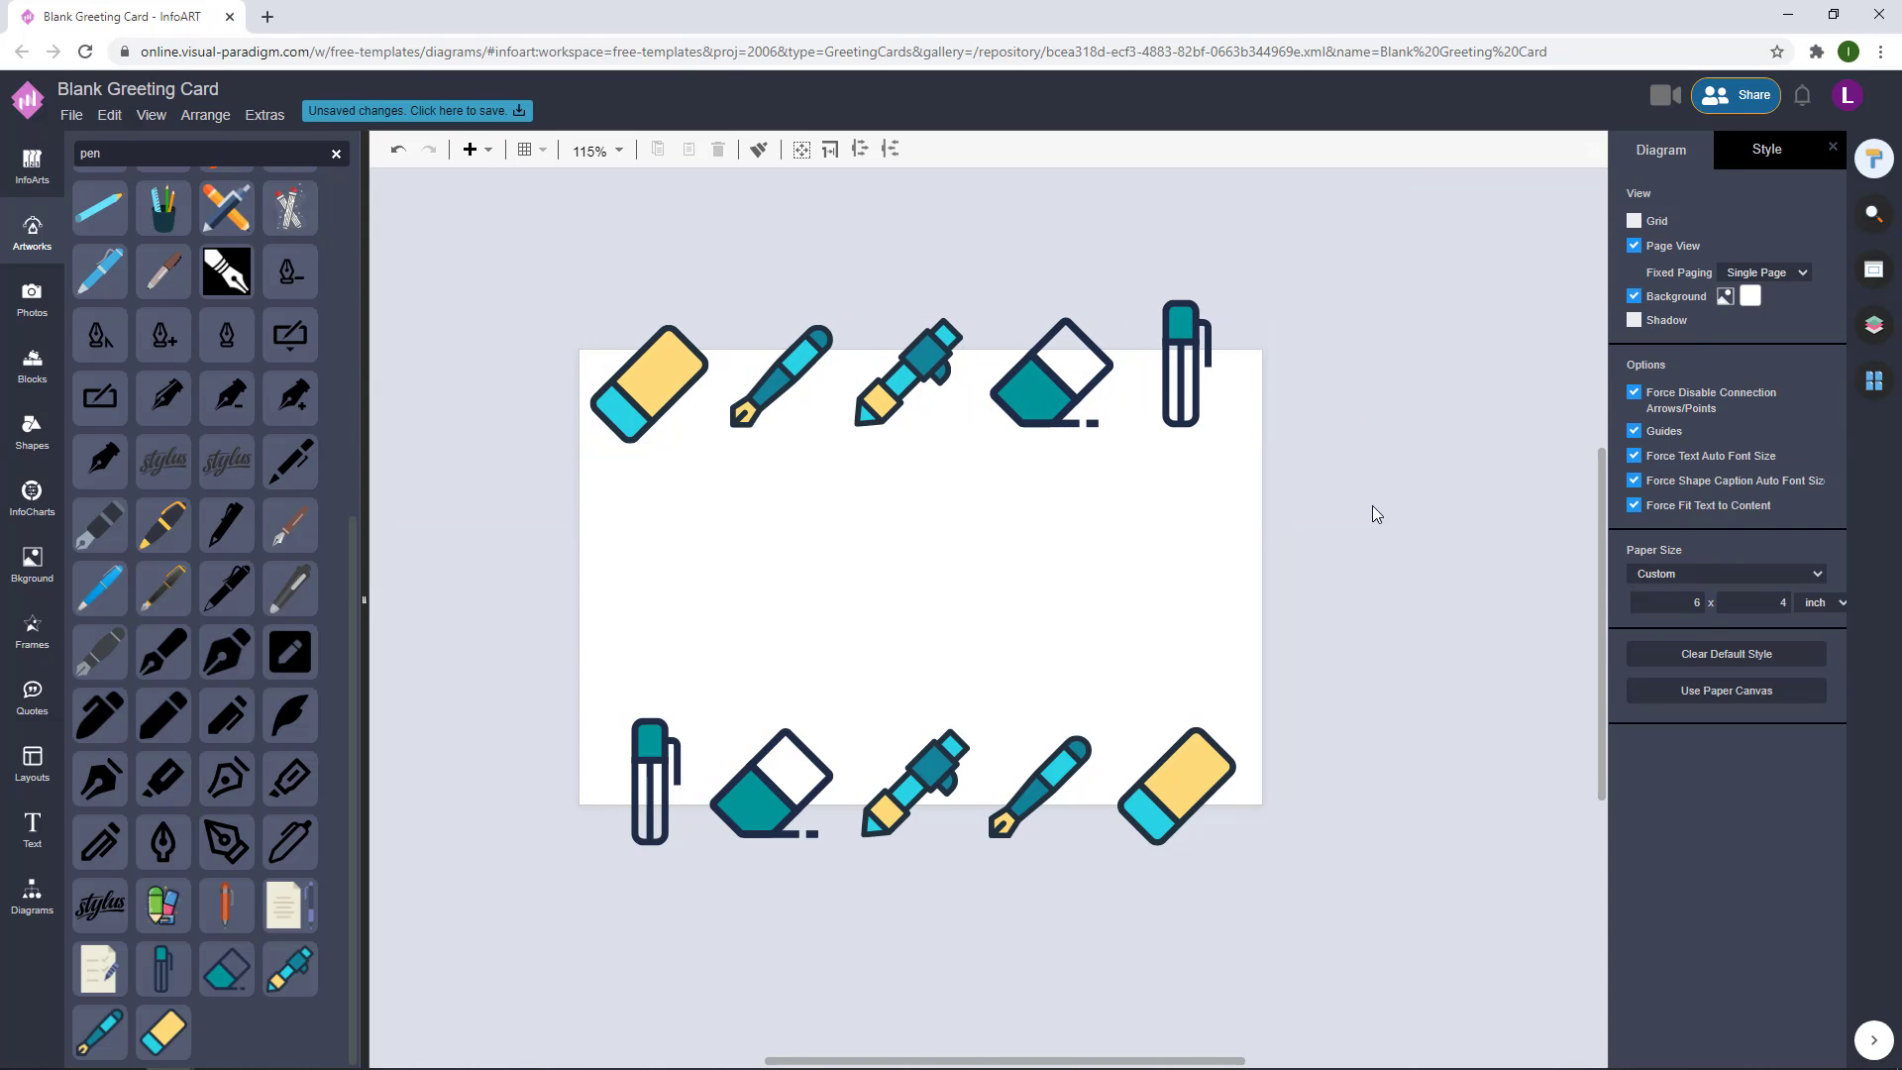
pyautogui.moveTo(1371, 505); pyautogui.dragTo(490, 172)
pyautogui.click(1391, 918)
pyautogui.moveTo(1382, 919); pyautogui.dragTo(425, 603)
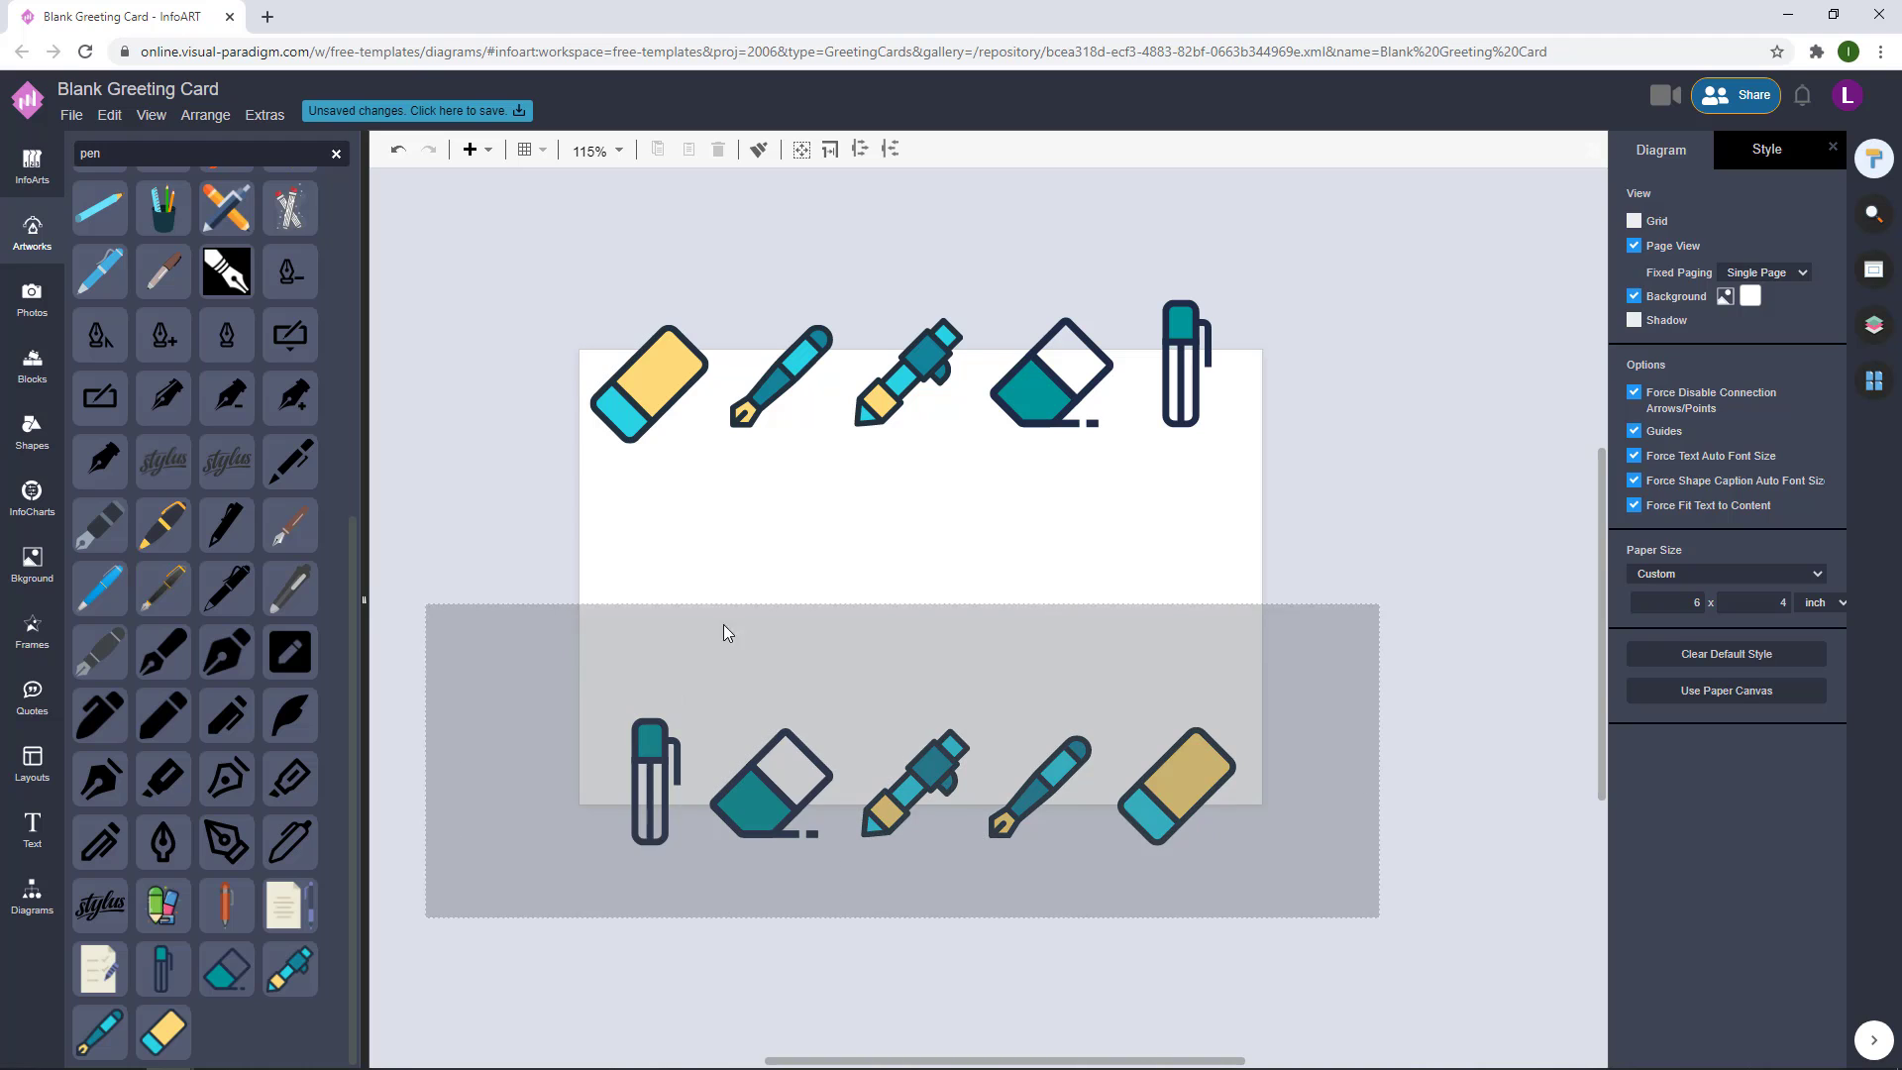
pyautogui.click(1337, 584)
pyautogui.scroll(-1, 1337, 584)
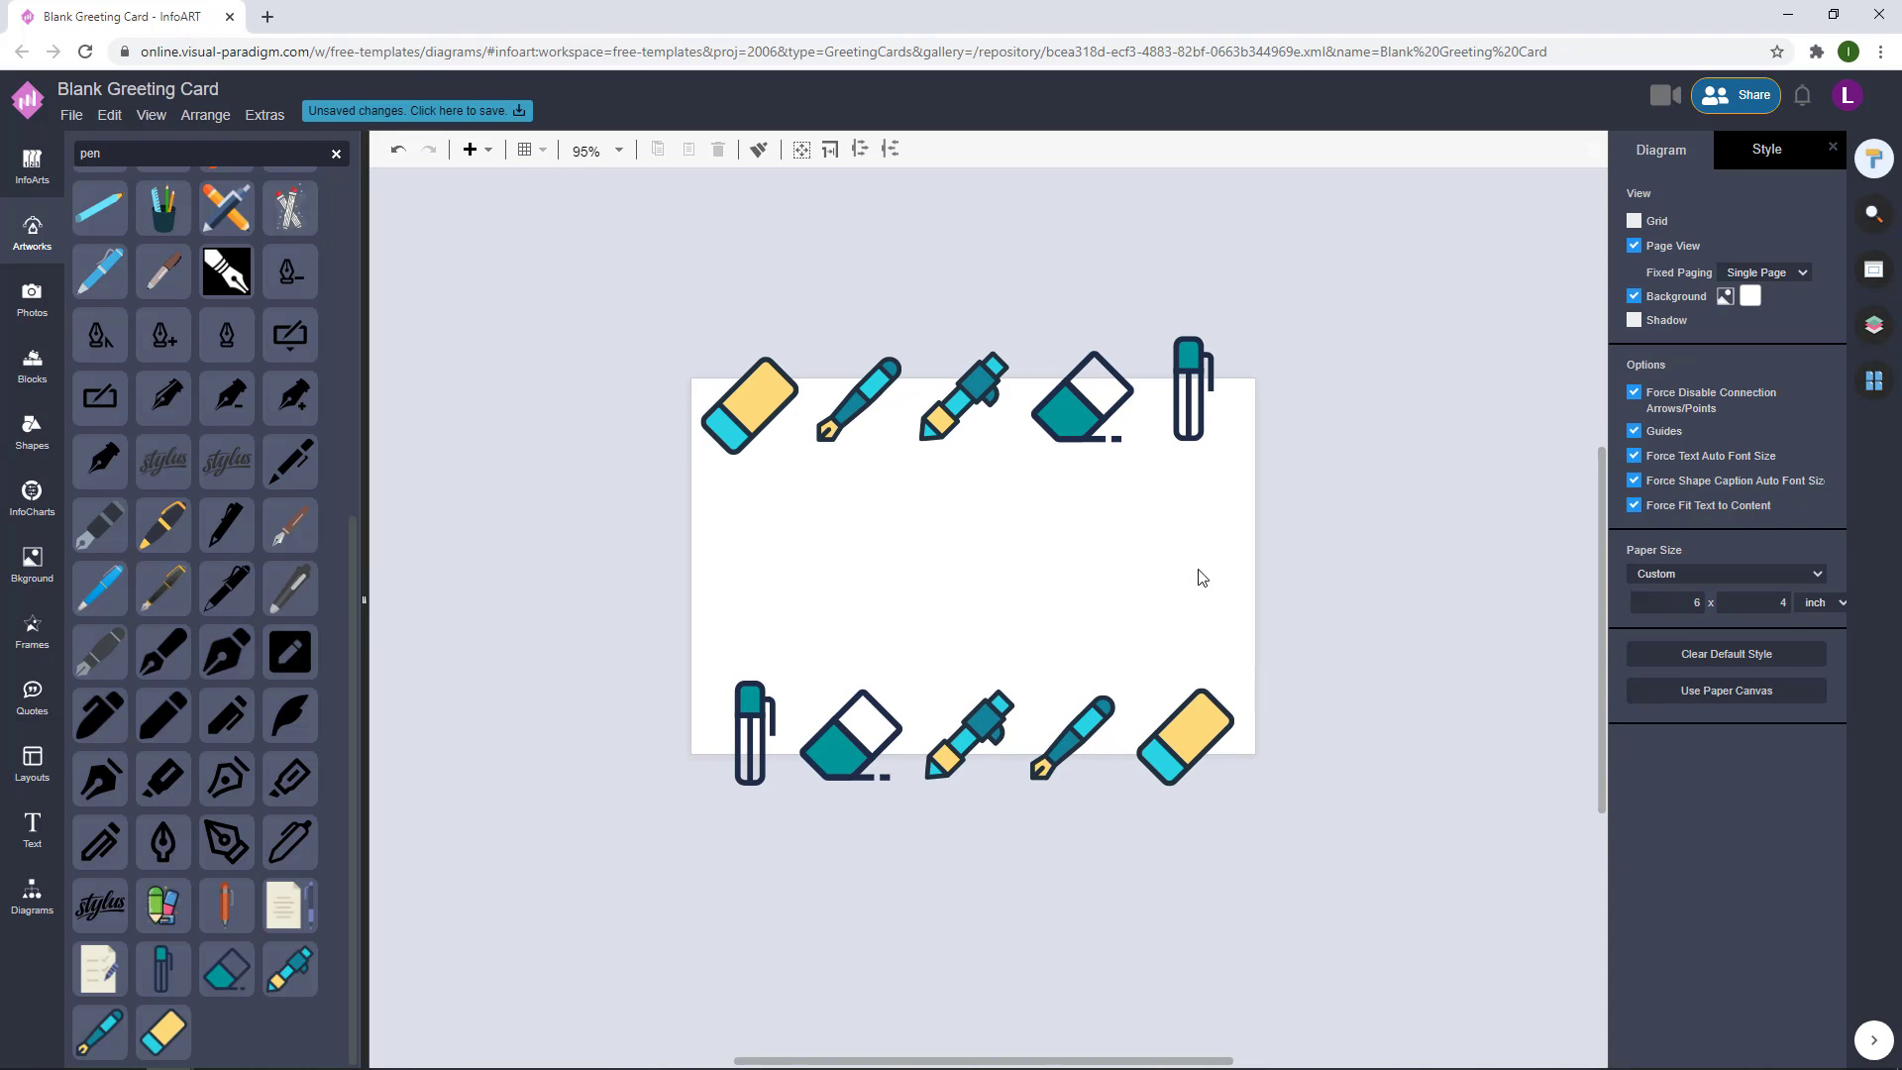
# - Nudge the upper row of icons slightly right to balance its side margins on the card
pyautogui.scroll(1, 1201, 576)
pyautogui.moveTo(1426, 469); pyautogui.dragTo(538, 184)
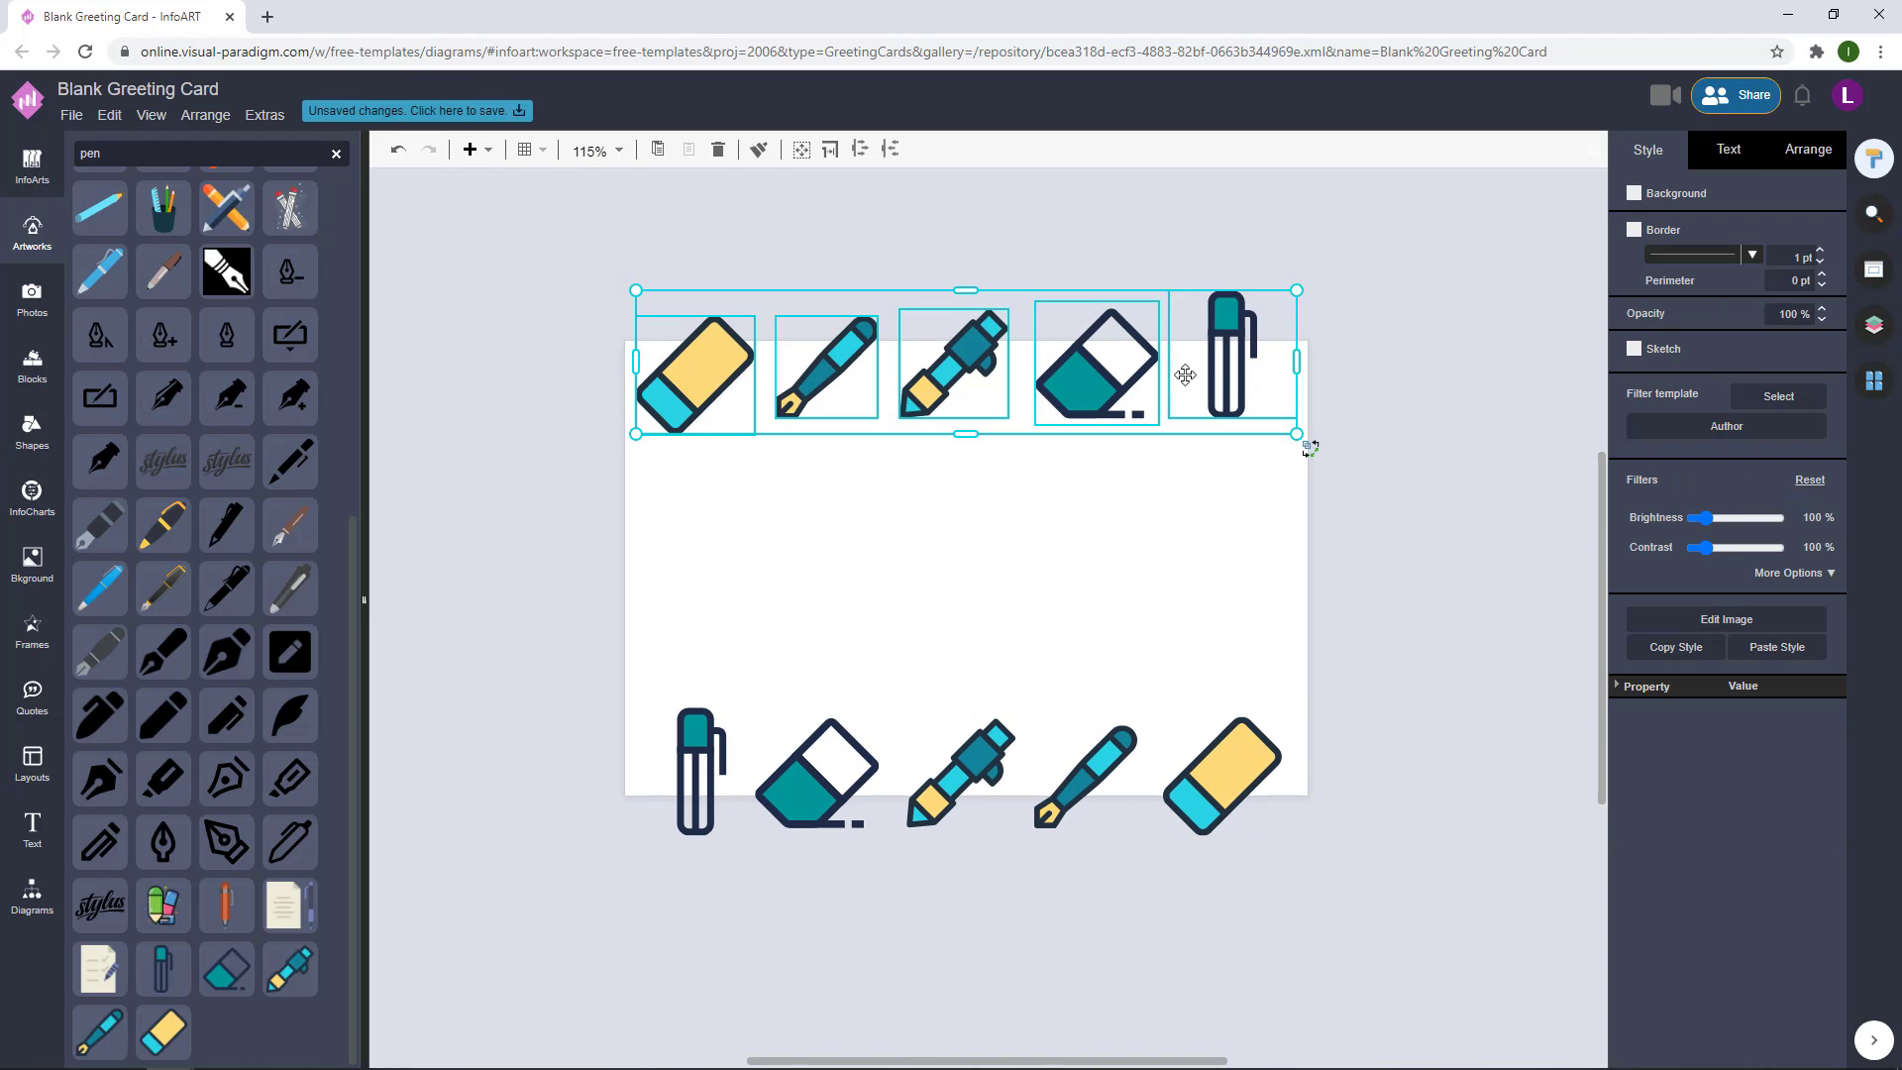
pyautogui.click(1408, 389)
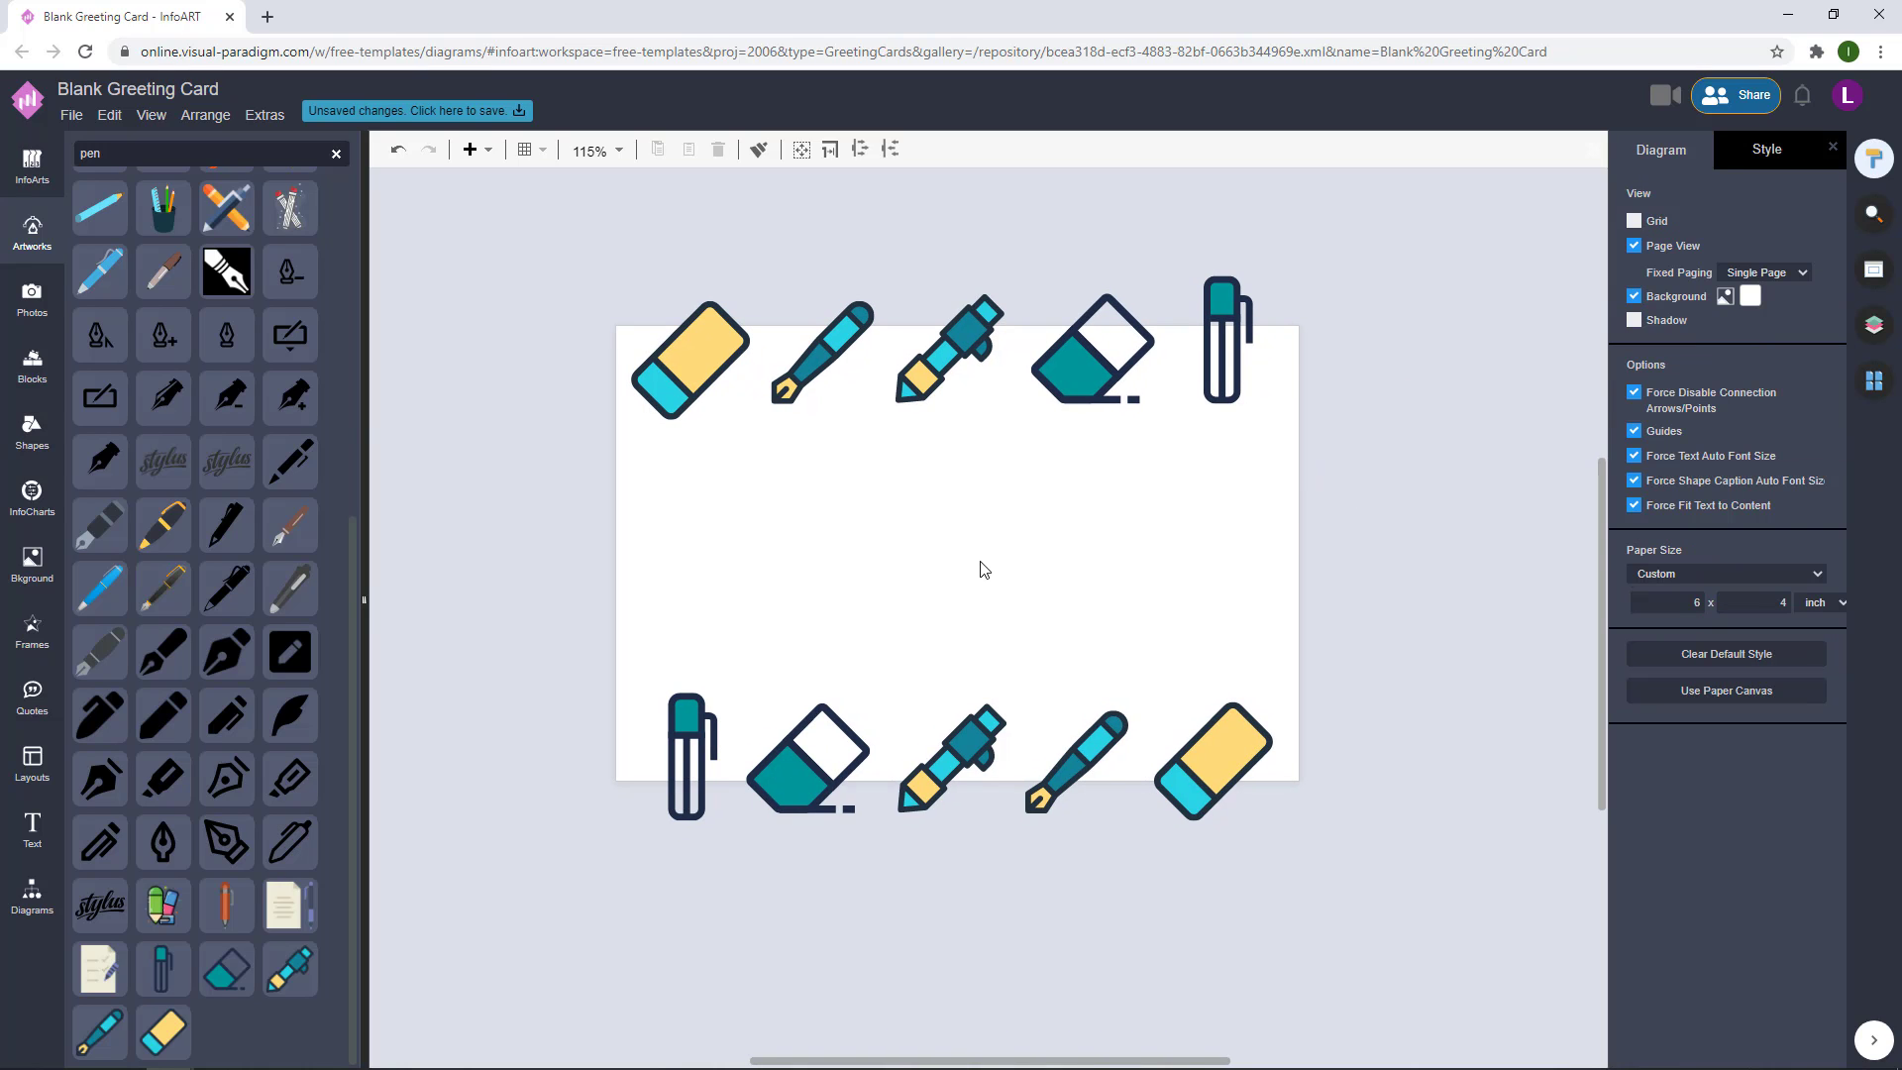
pyautogui.moveTo(892, 576); pyautogui.dragTo(823, 574)
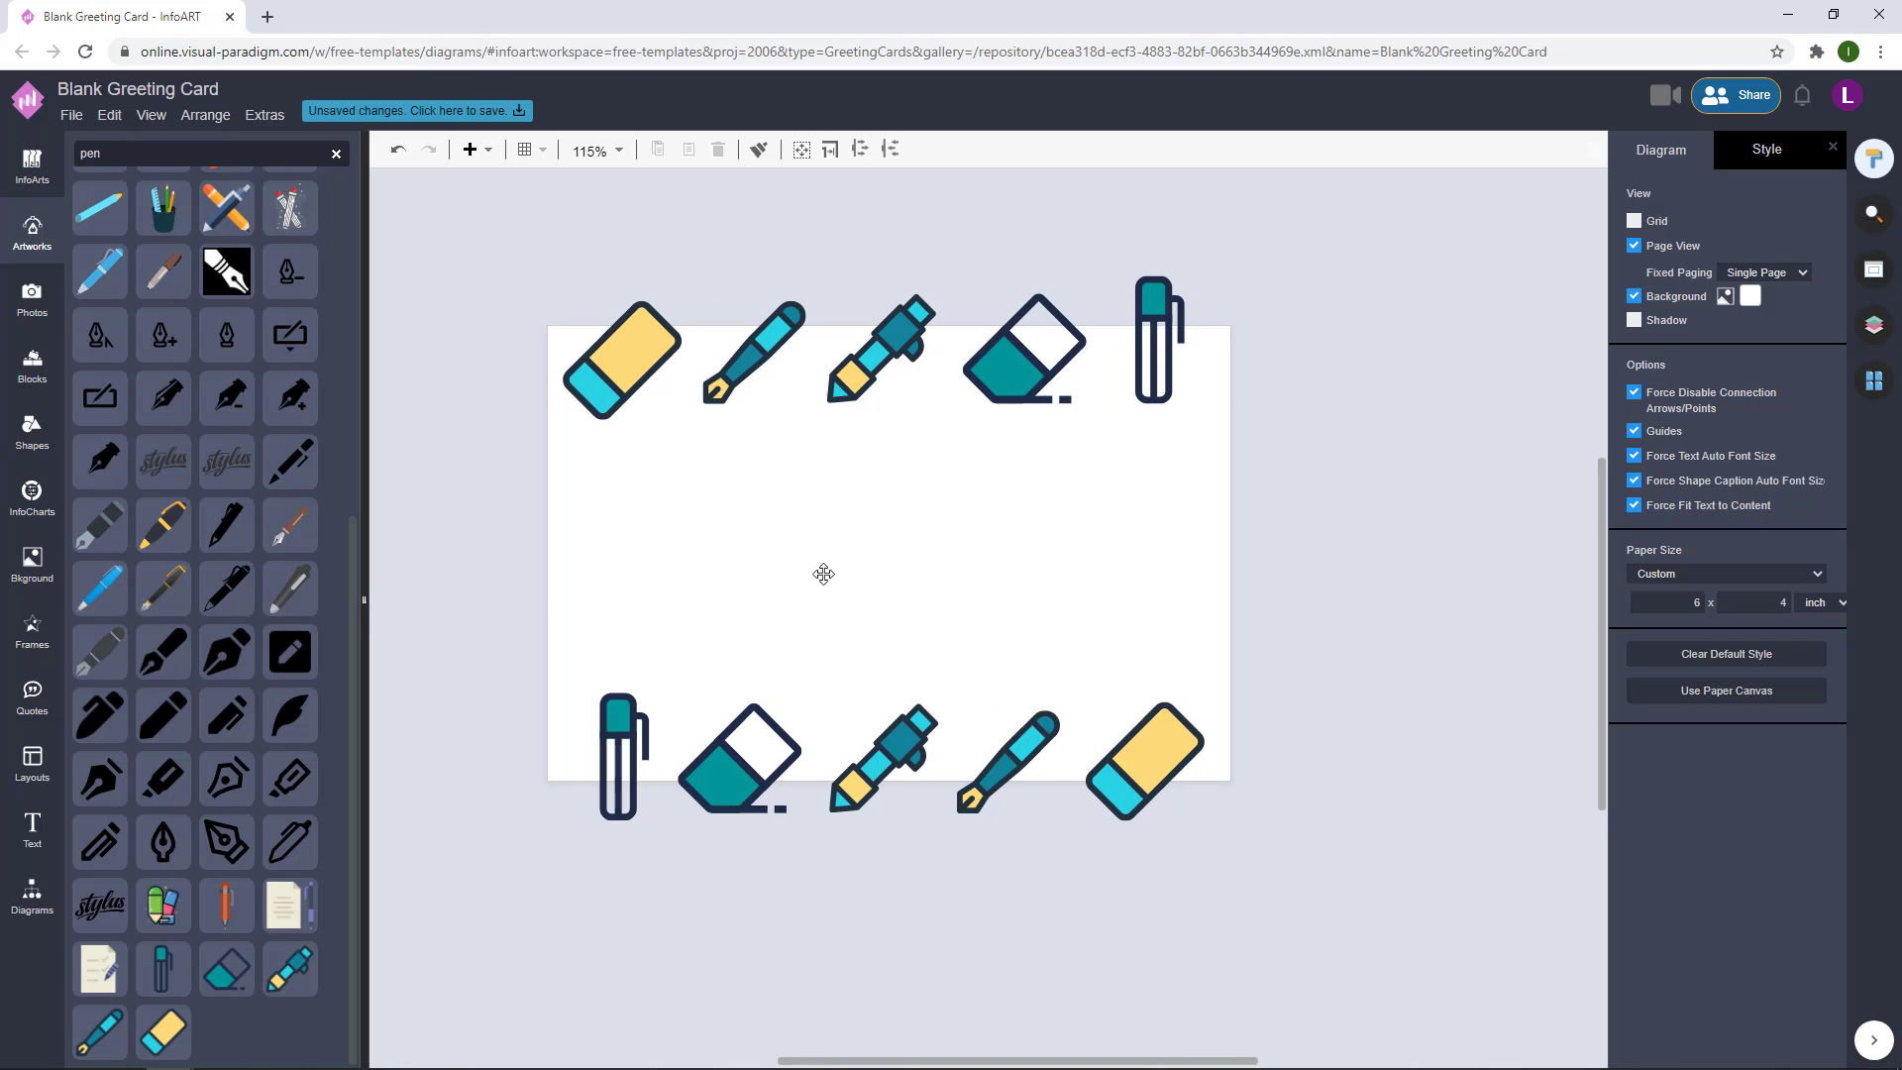
pyautogui.moveTo(1295, 474); pyautogui.dragTo(419, 202)
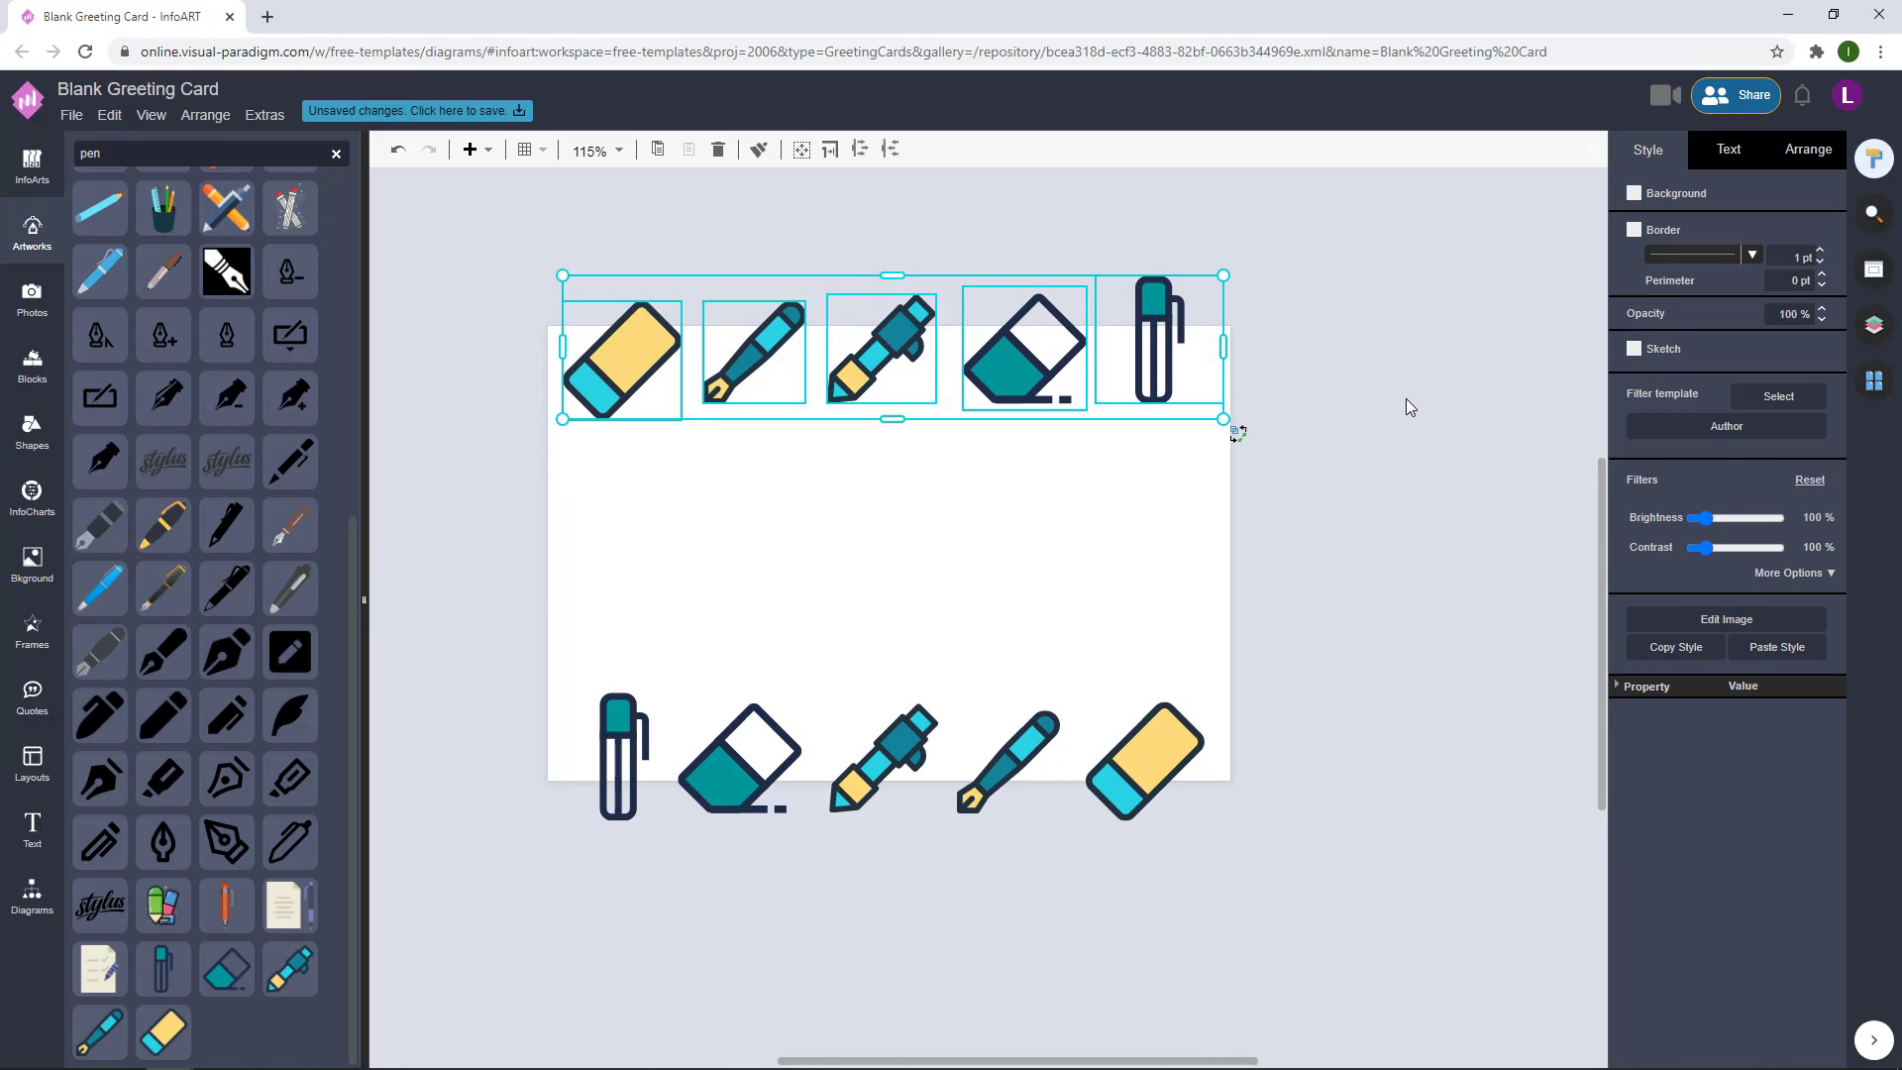
pyautogui.click(1410, 406)
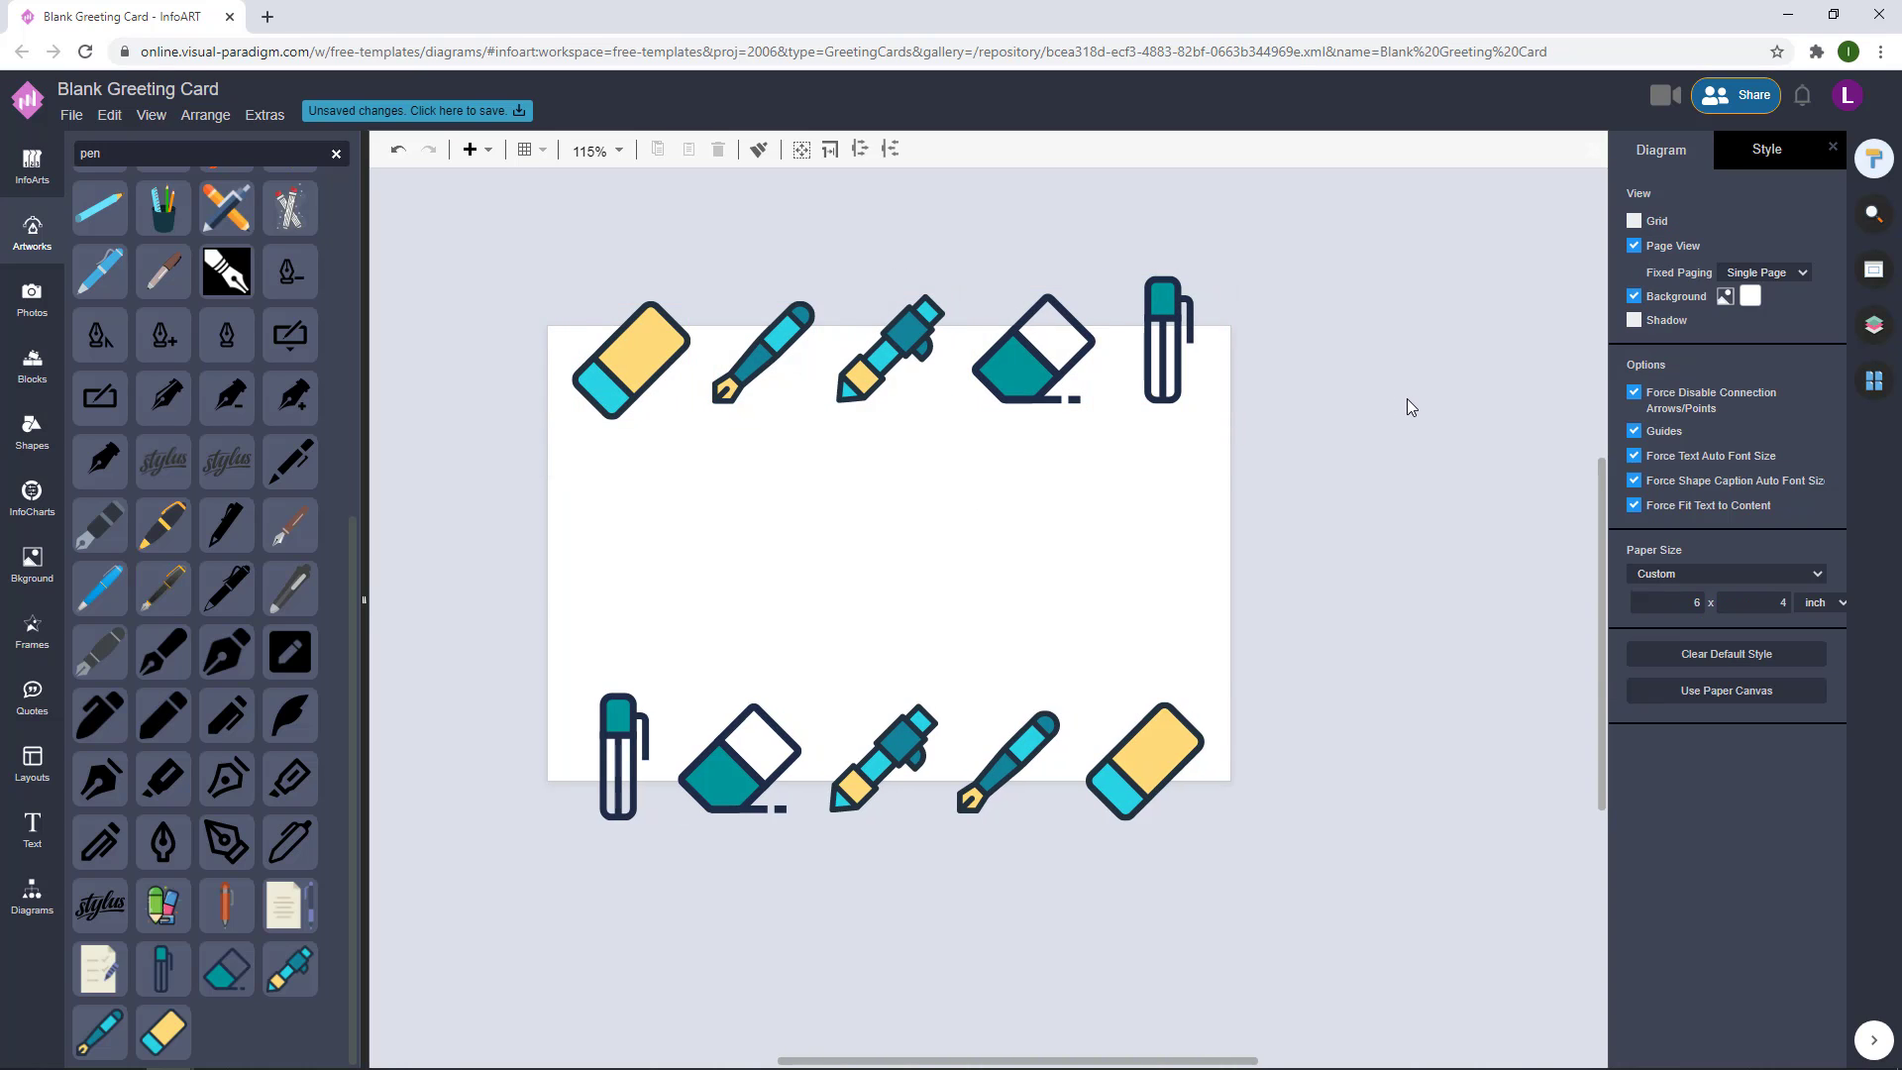
pyautogui.moveTo(1285, 907); pyautogui.dragTo(297, 594)
pyautogui.click(1417, 575)
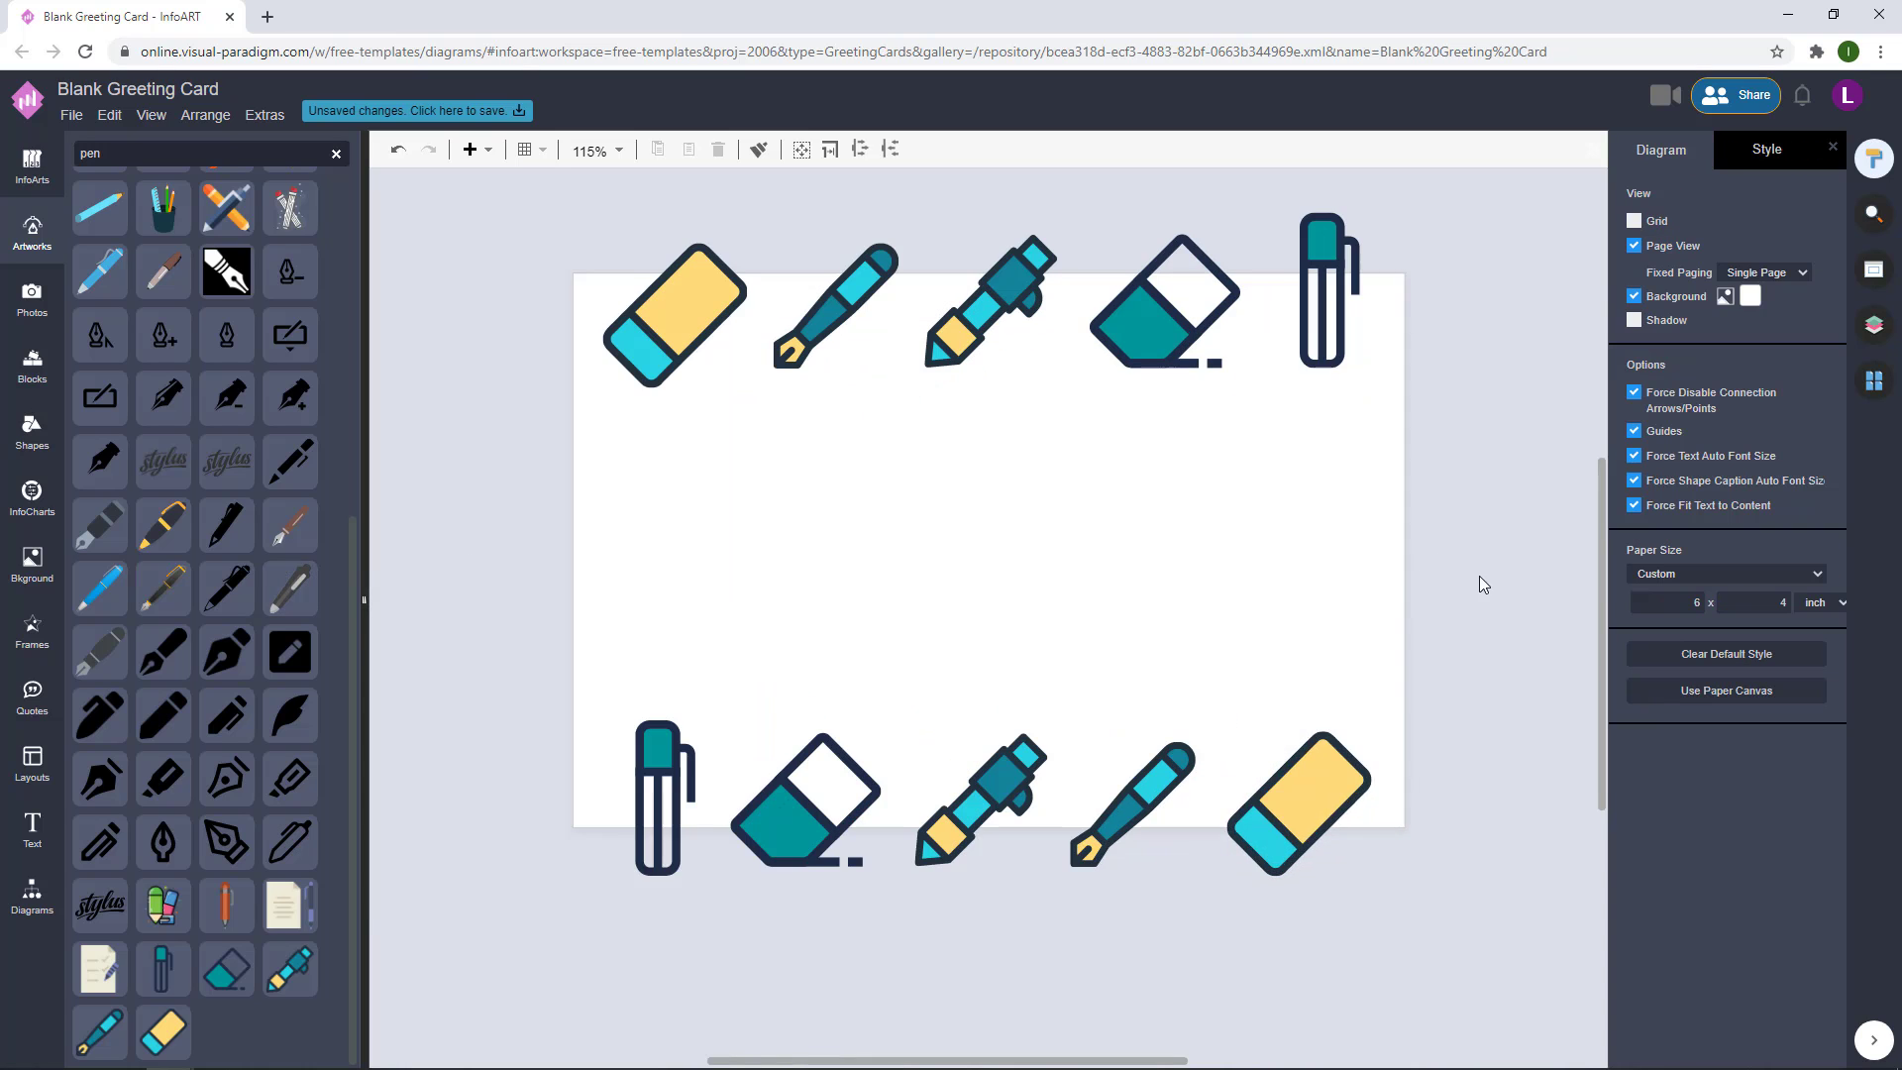
# - Set the card's background color to the same yellow as the upper eraser, #ffdb77
pyautogui.scroll(3, 1388, 577)
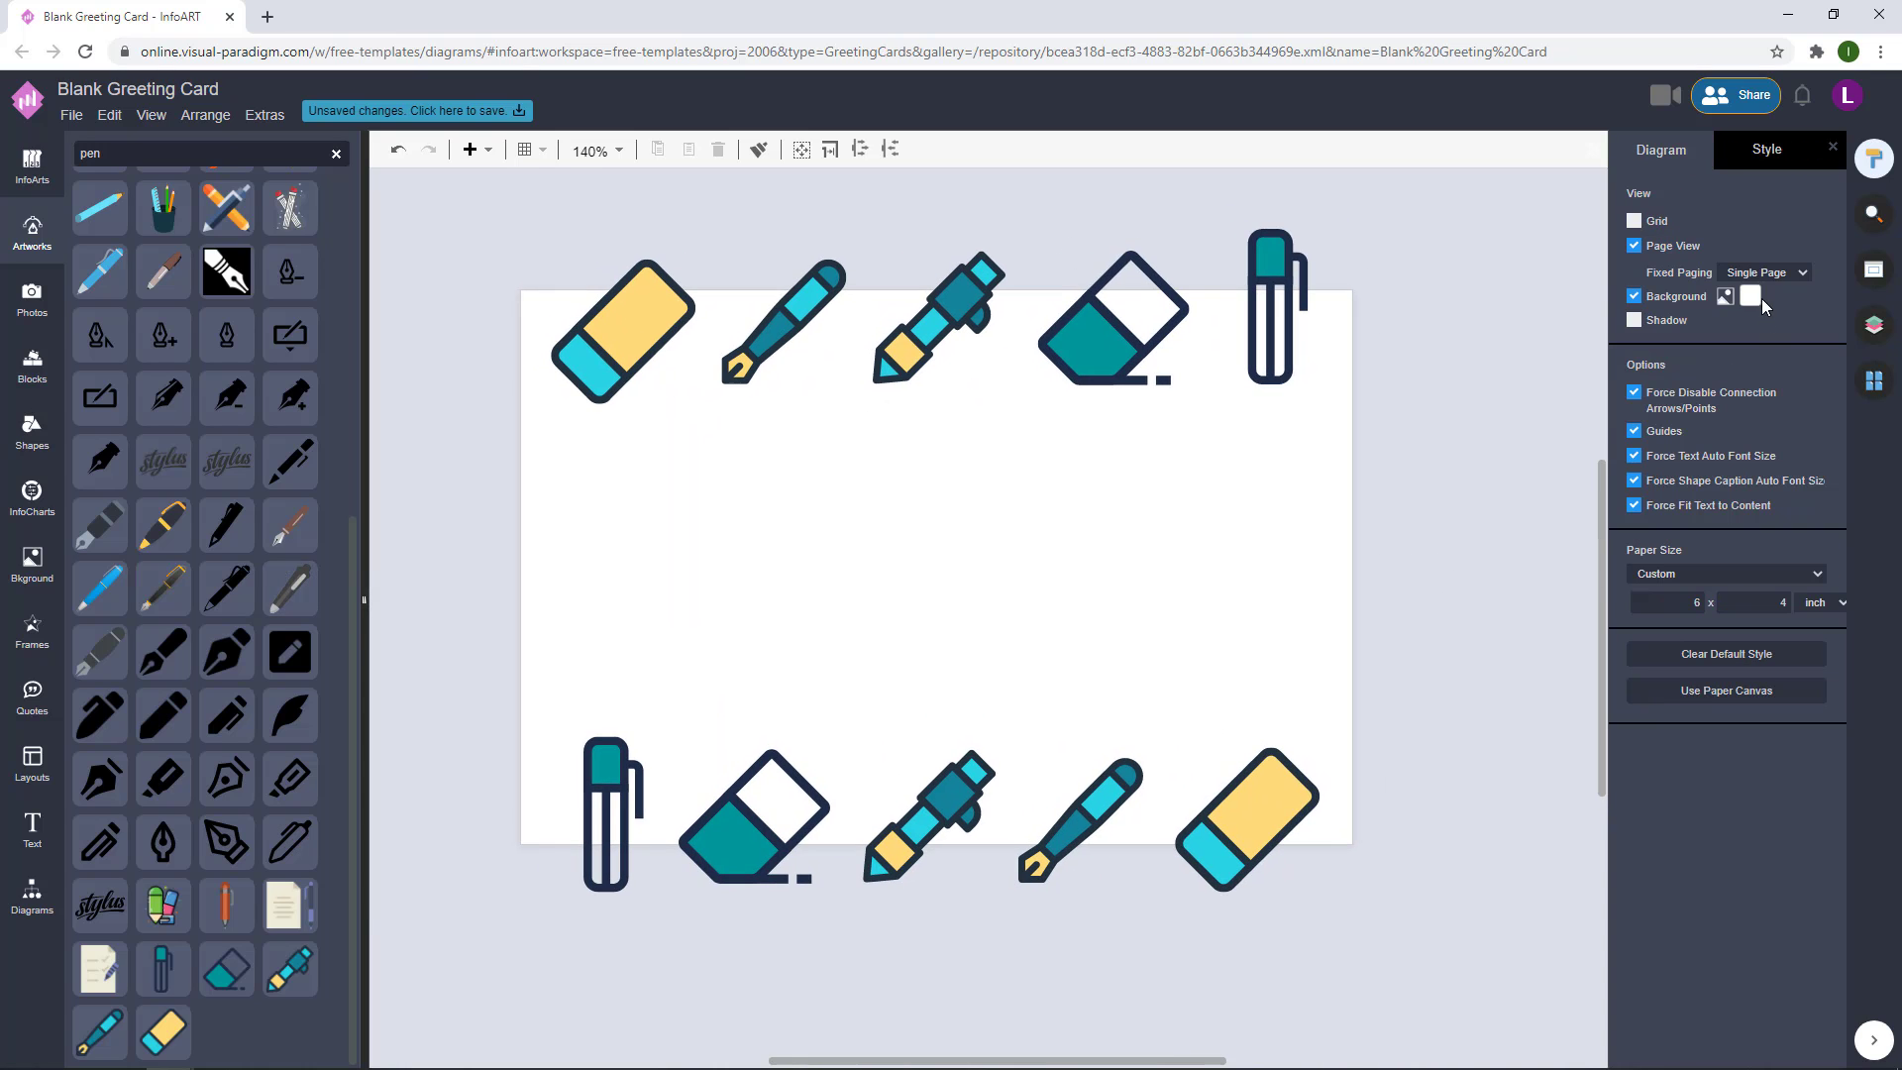
pyautogui.click(644, 341)
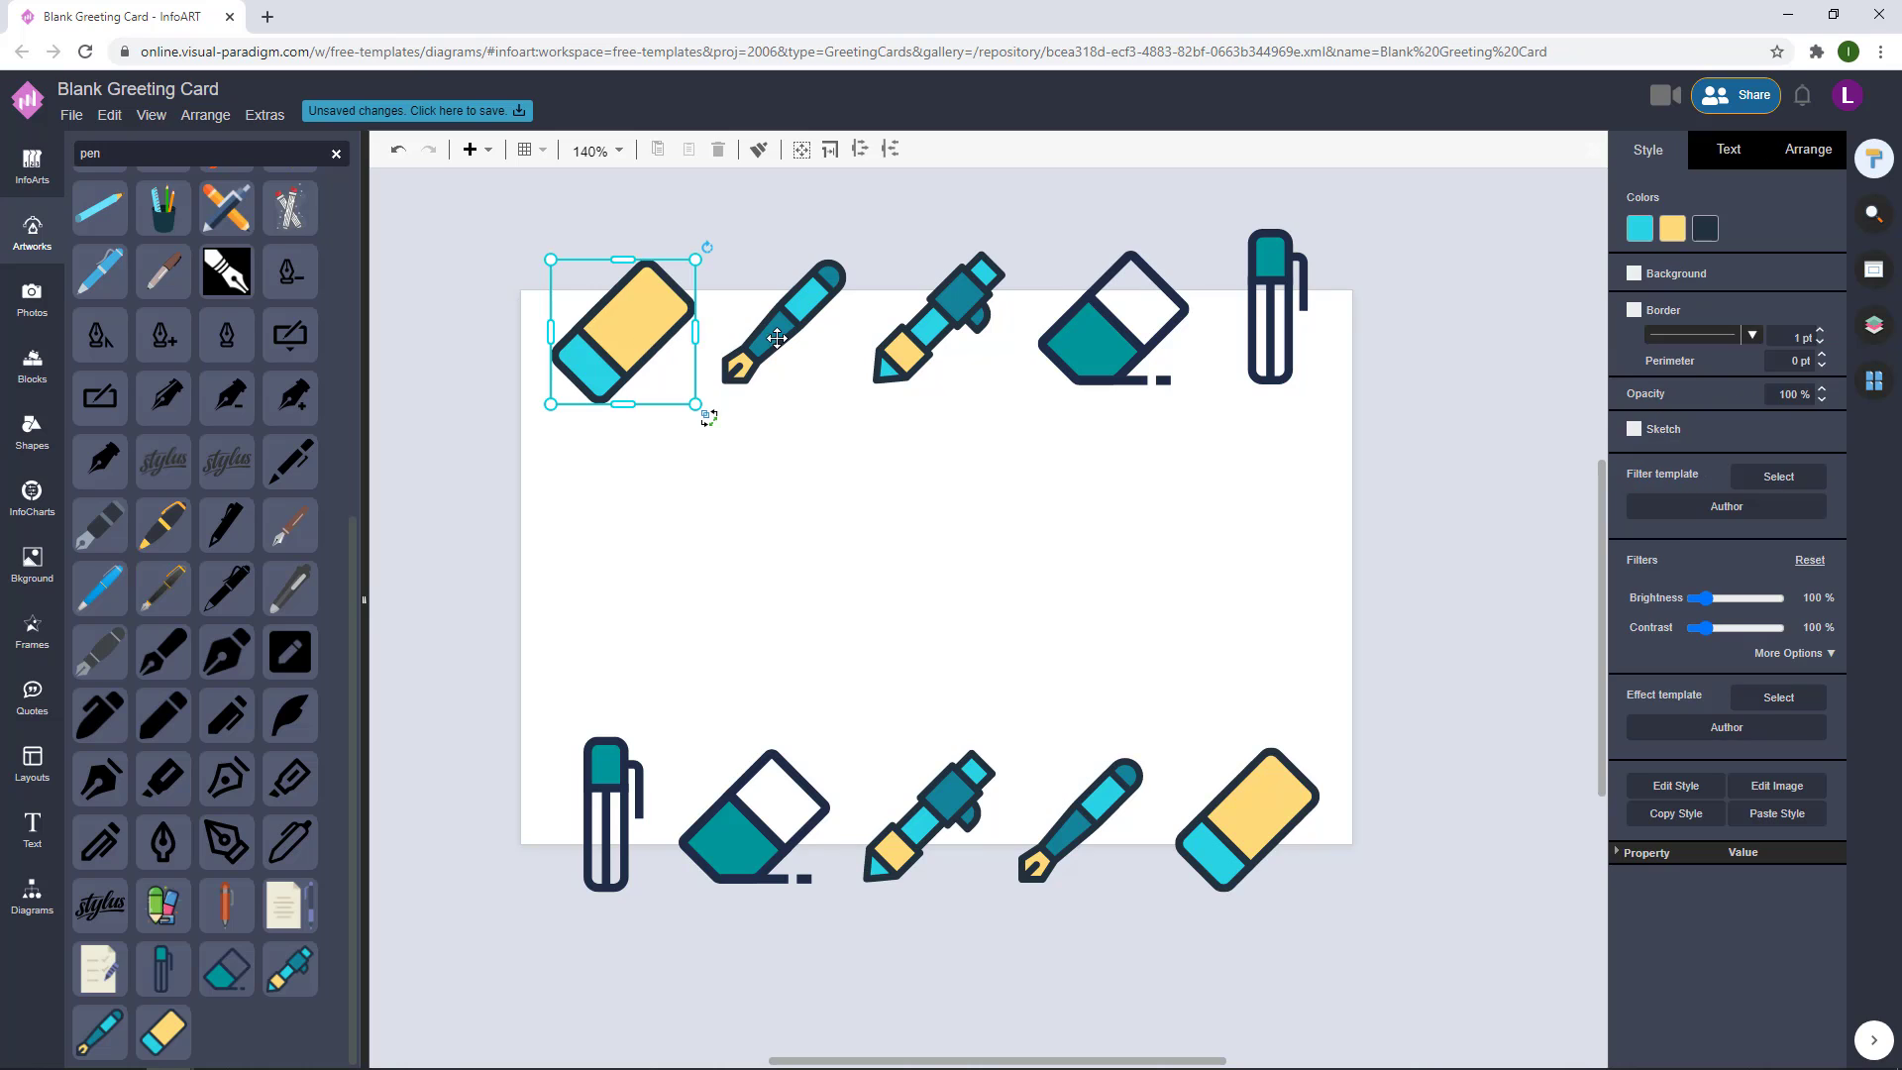
pyautogui.click(1674, 233)
pyautogui.click(1777, 449)
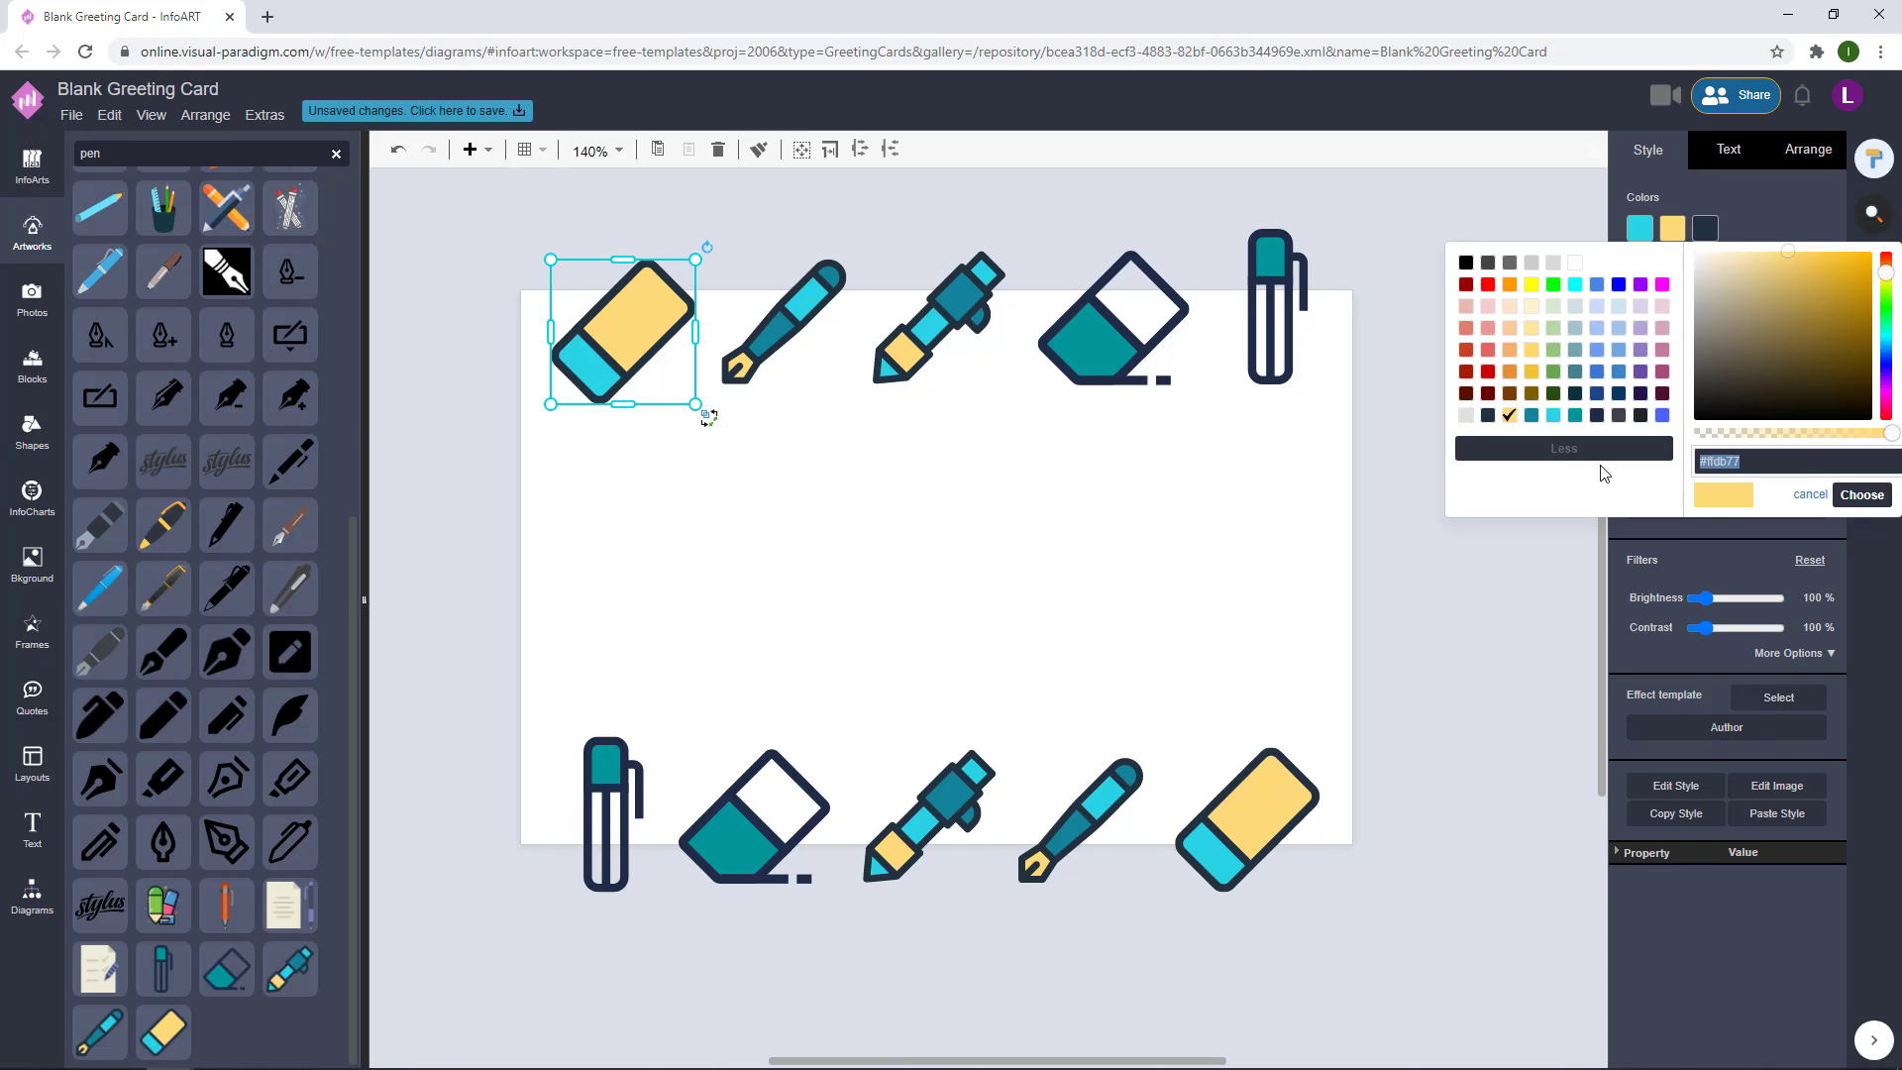
pyautogui.click(1809, 494)
pyautogui.press('Escape')
pyautogui.click(1751, 295)
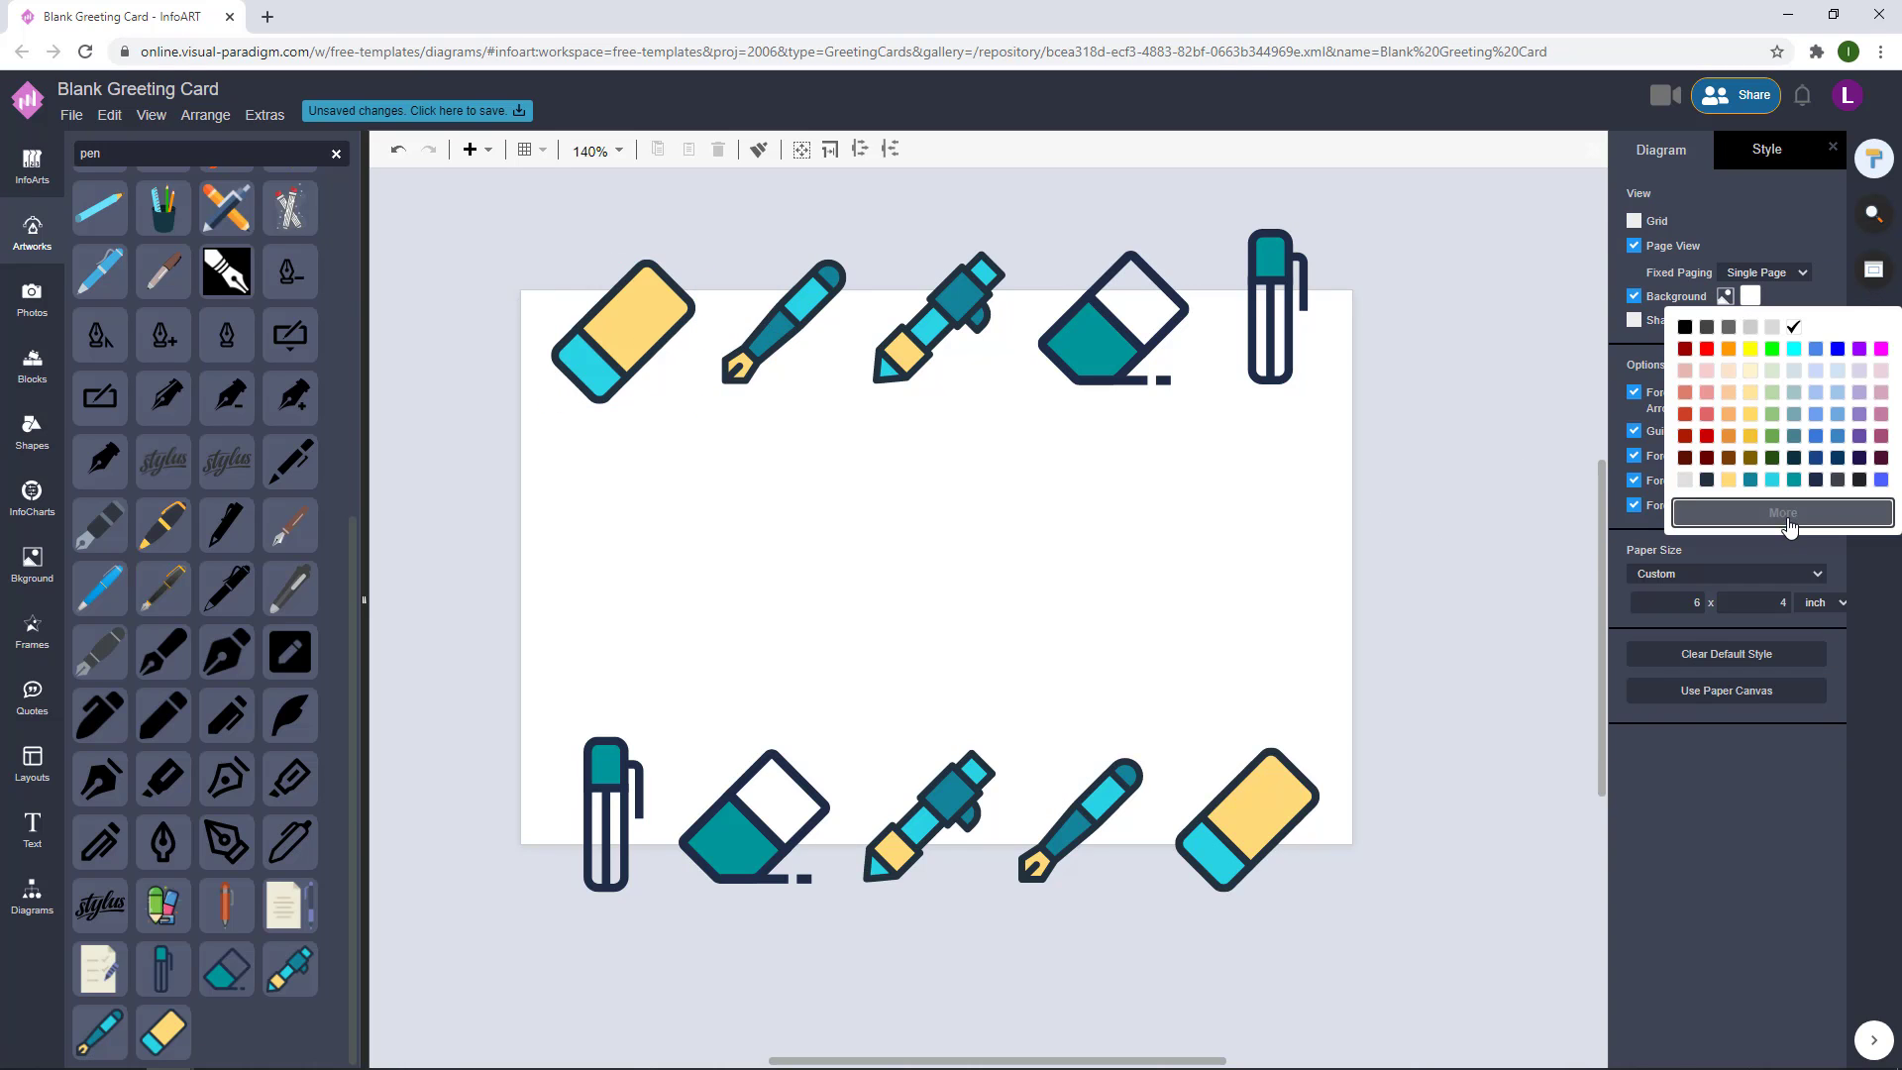
pyautogui.click(1656, 513)
pyautogui.click(1509, 480)
pyautogui.click(1862, 531)
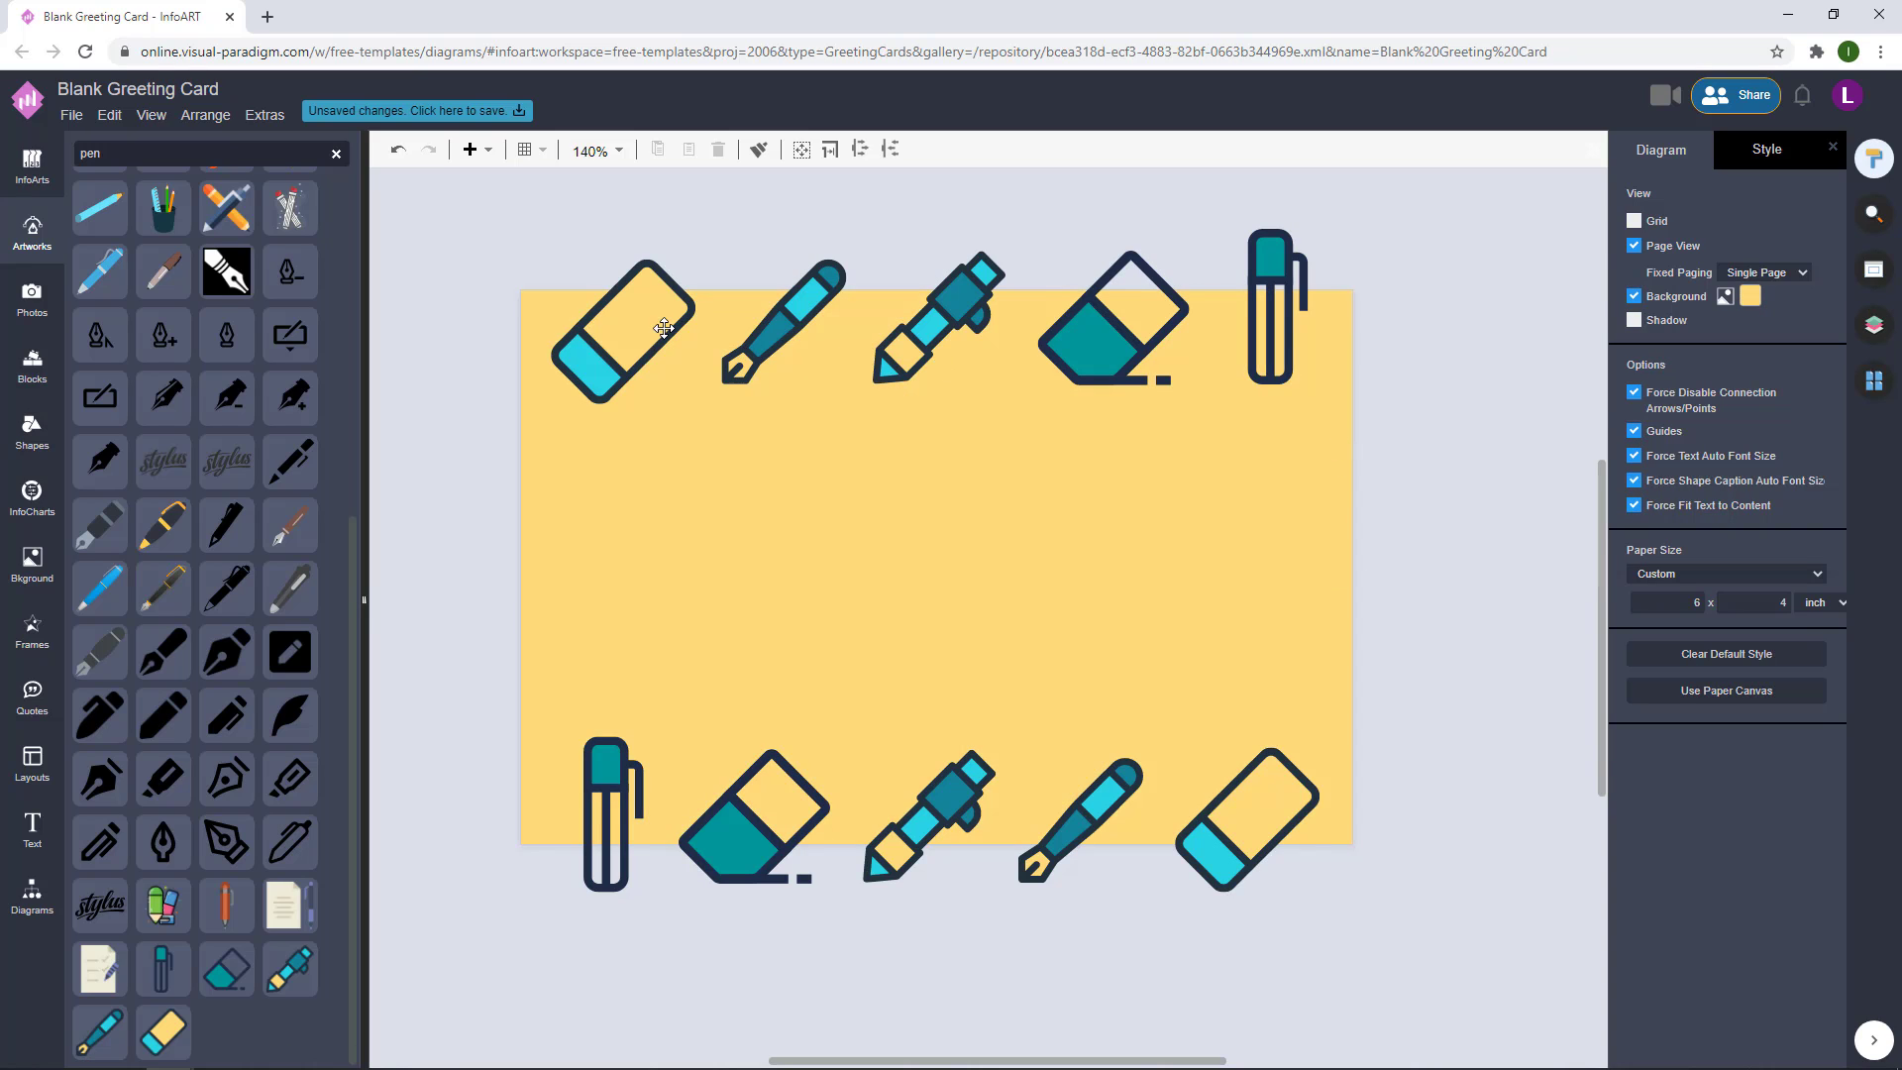
# - Recolor the yellow parts of the upper eraser, fountain pen and craft pen white
pyautogui.click(624, 332)
pyautogui.click(1705, 227)
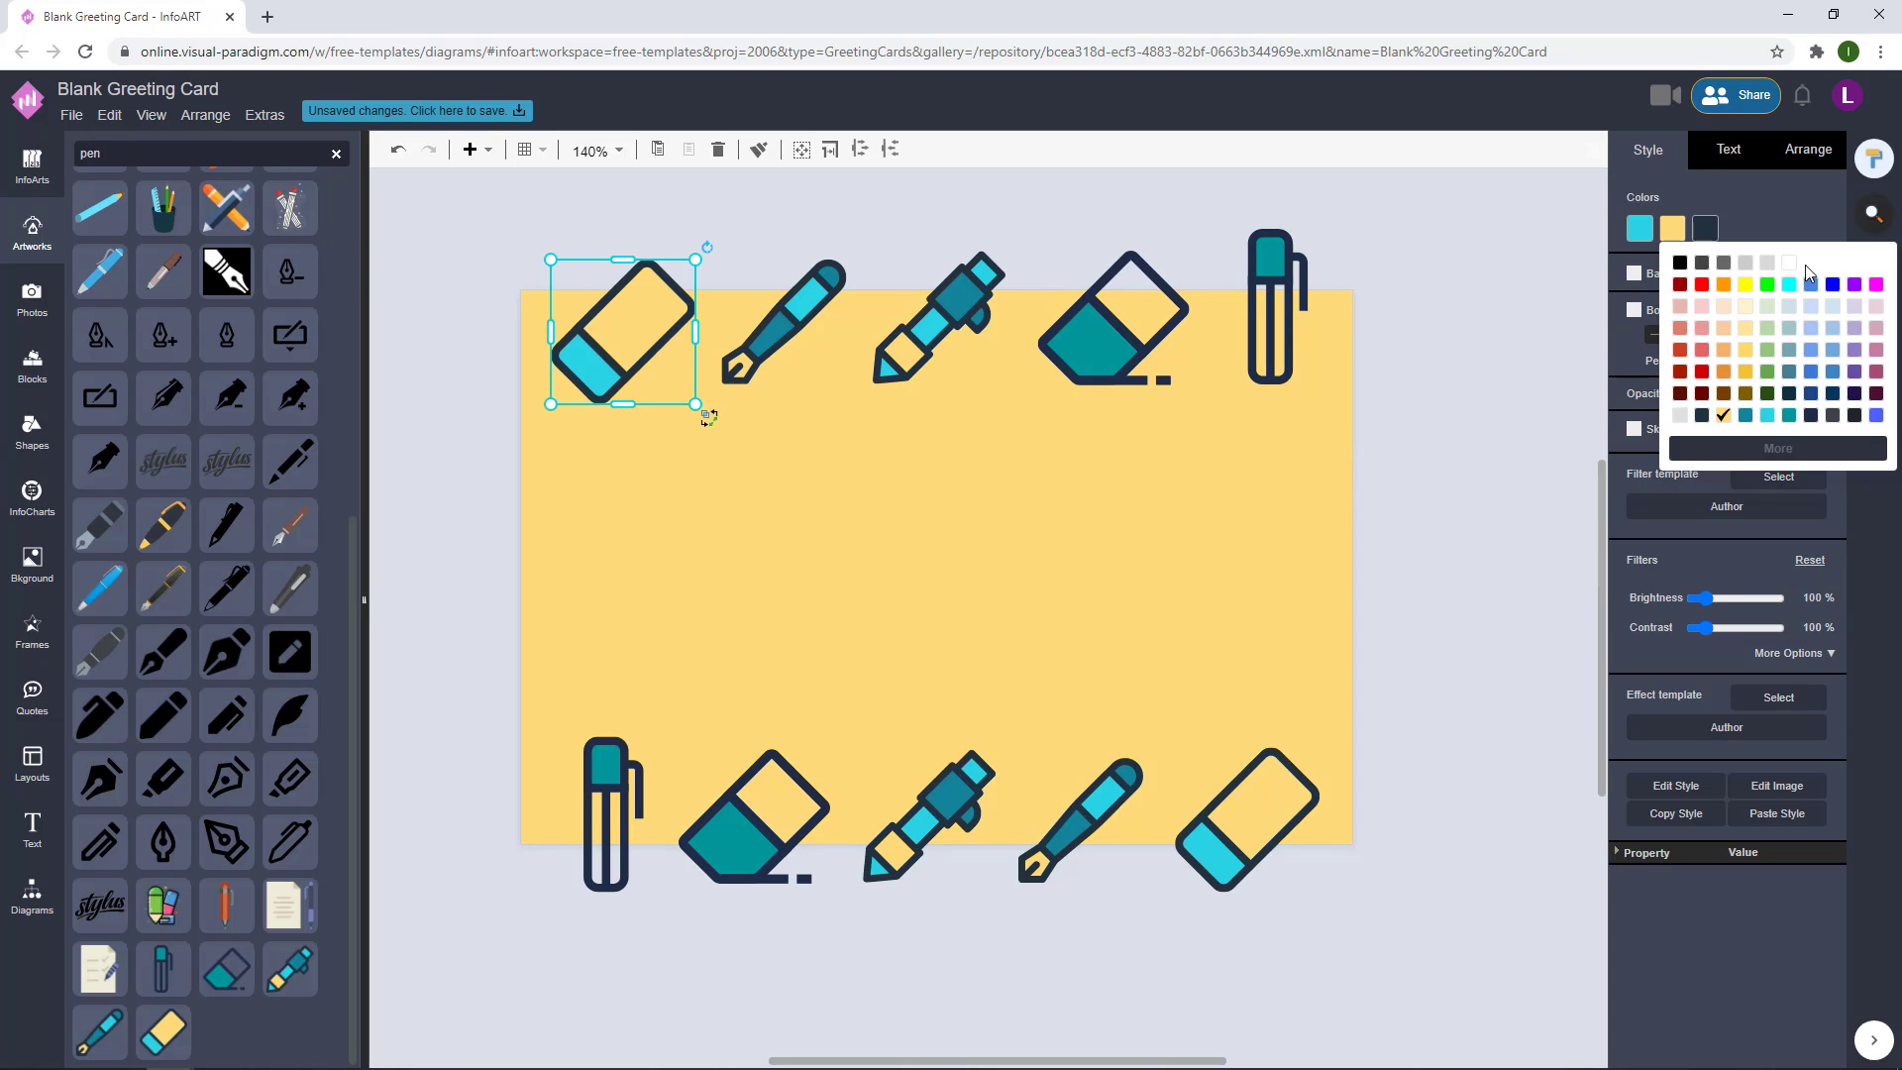
pyautogui.click(814, 317)
pyautogui.click(807, 309)
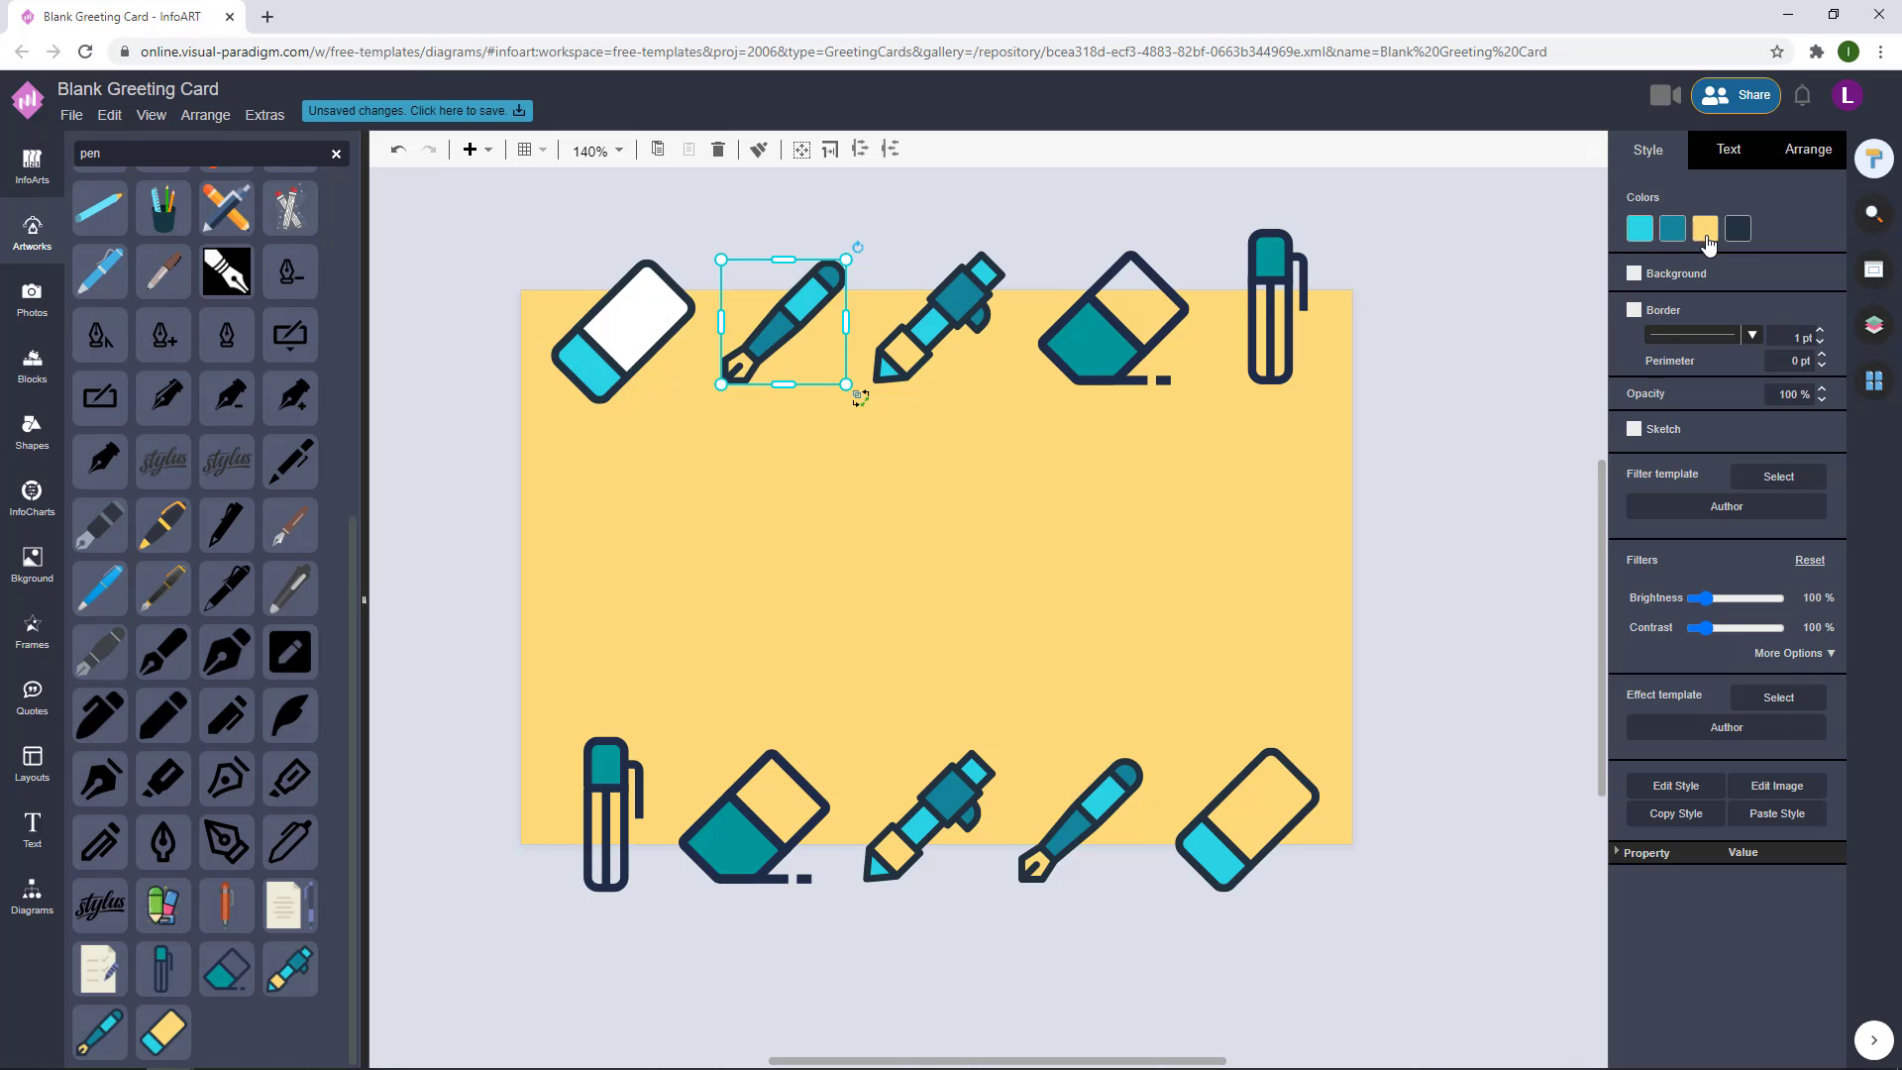
pyautogui.click(1704, 230)
pyautogui.click(941, 332)
pyautogui.click(961, 330)
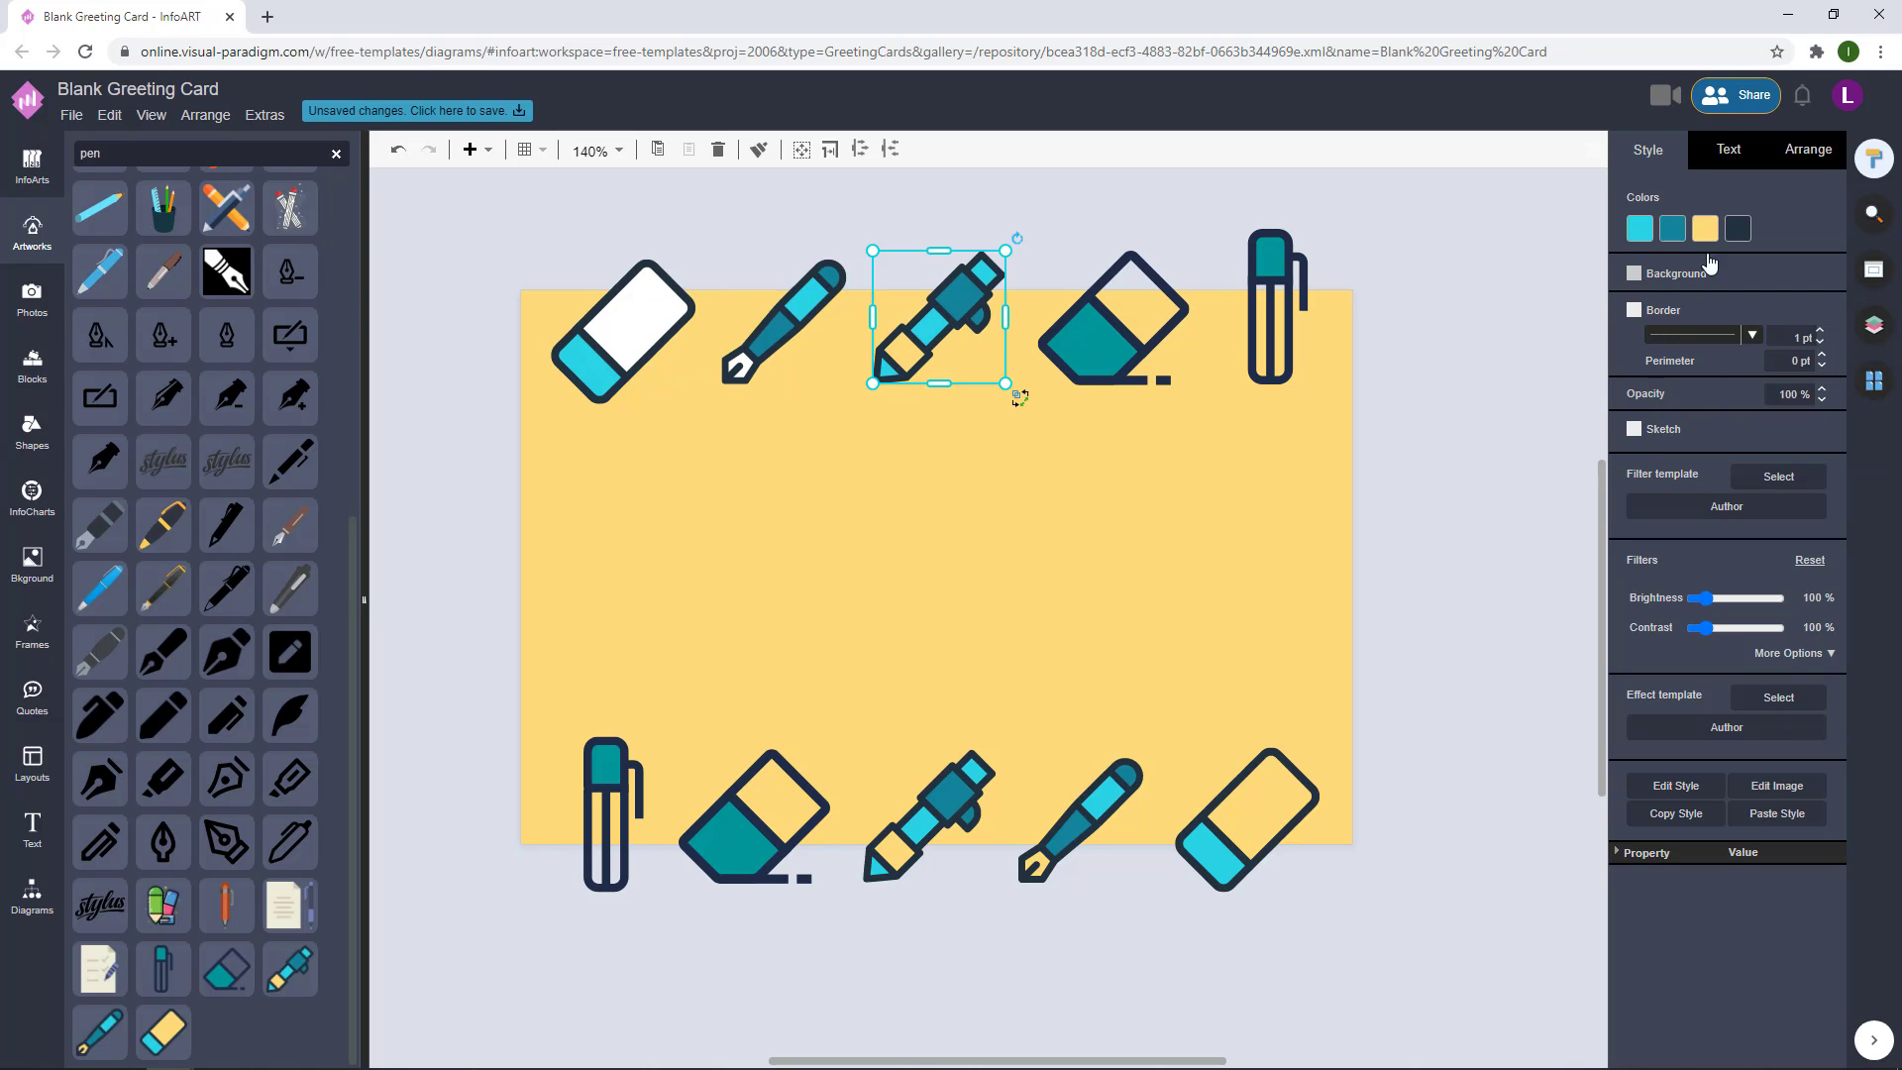
pyautogui.click(1705, 228)
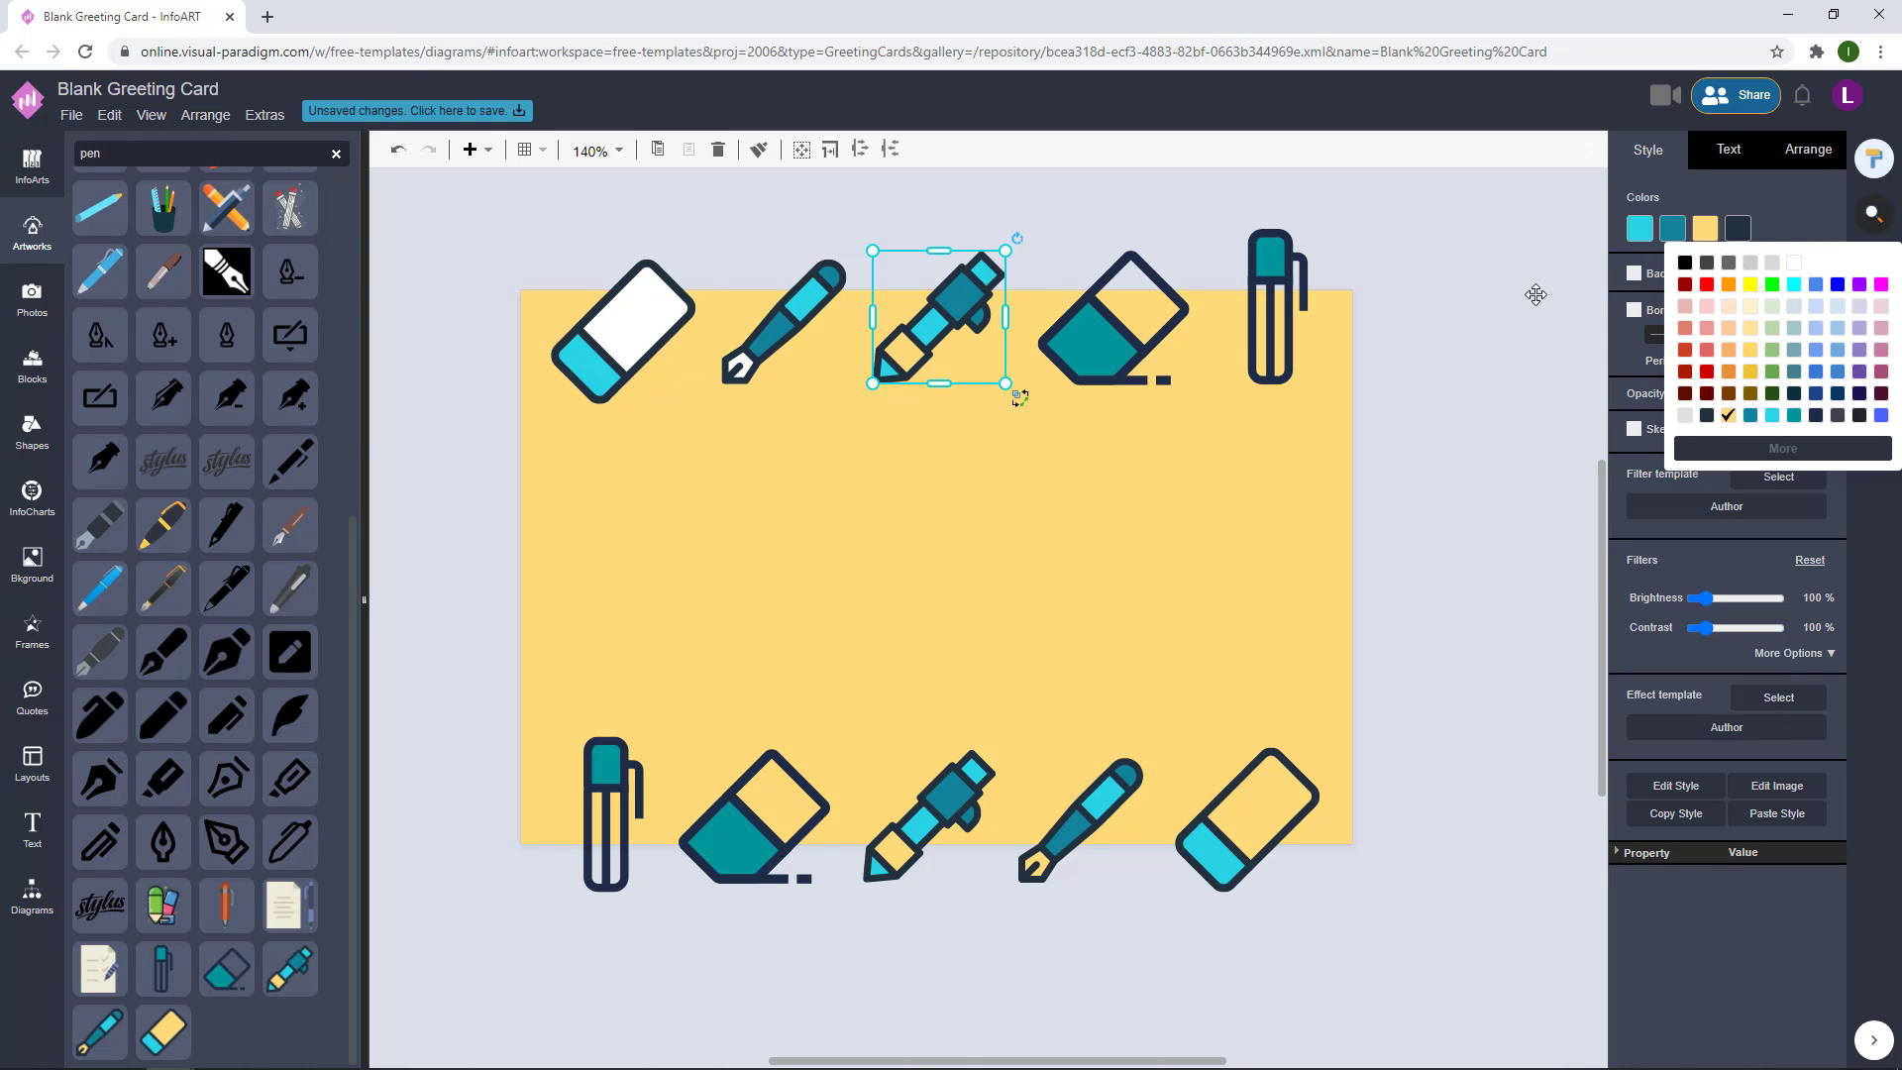
pyautogui.click(1139, 317)
pyautogui.click(1267, 316)
pyautogui.click(1482, 379)
# - Recolor the yellow parts of the lower craft pen, fountain pen and eraser white
pyautogui.click(963, 780)
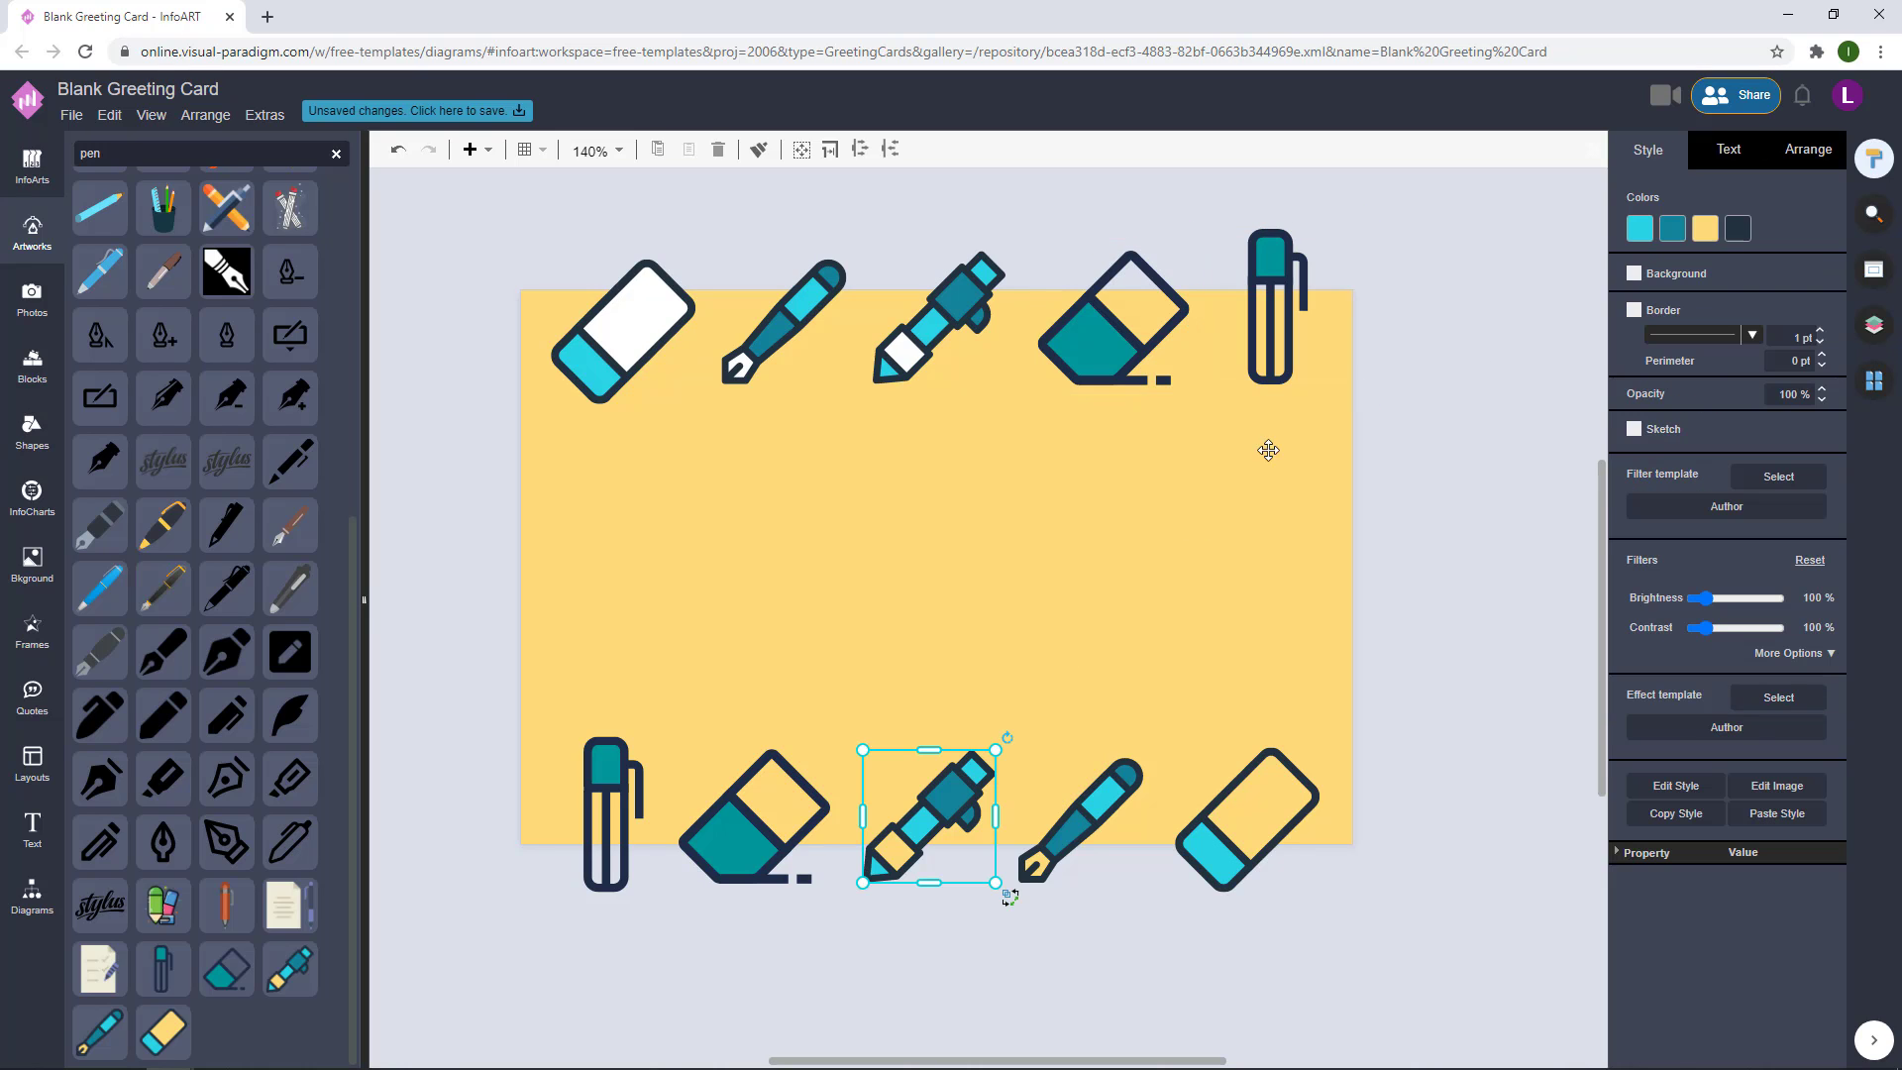
pyautogui.click(1705, 230)
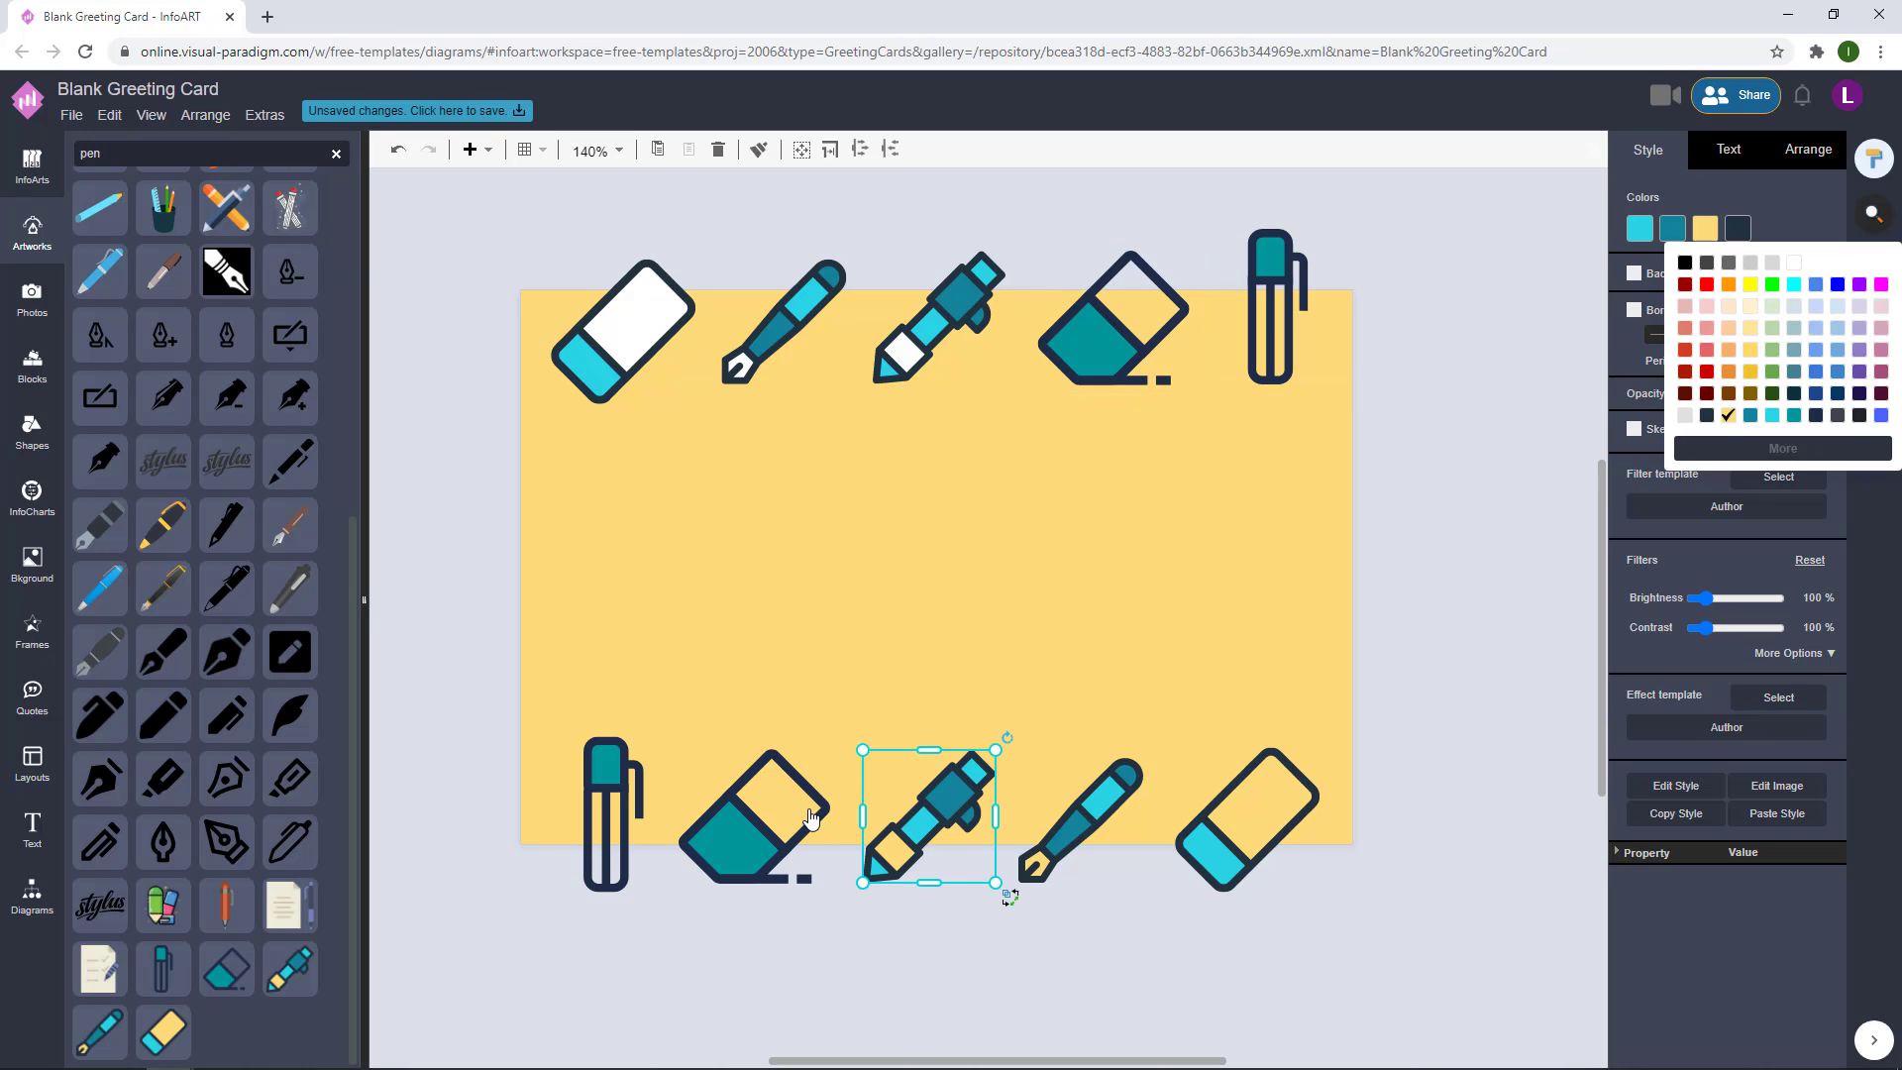
pyautogui.click(810, 817)
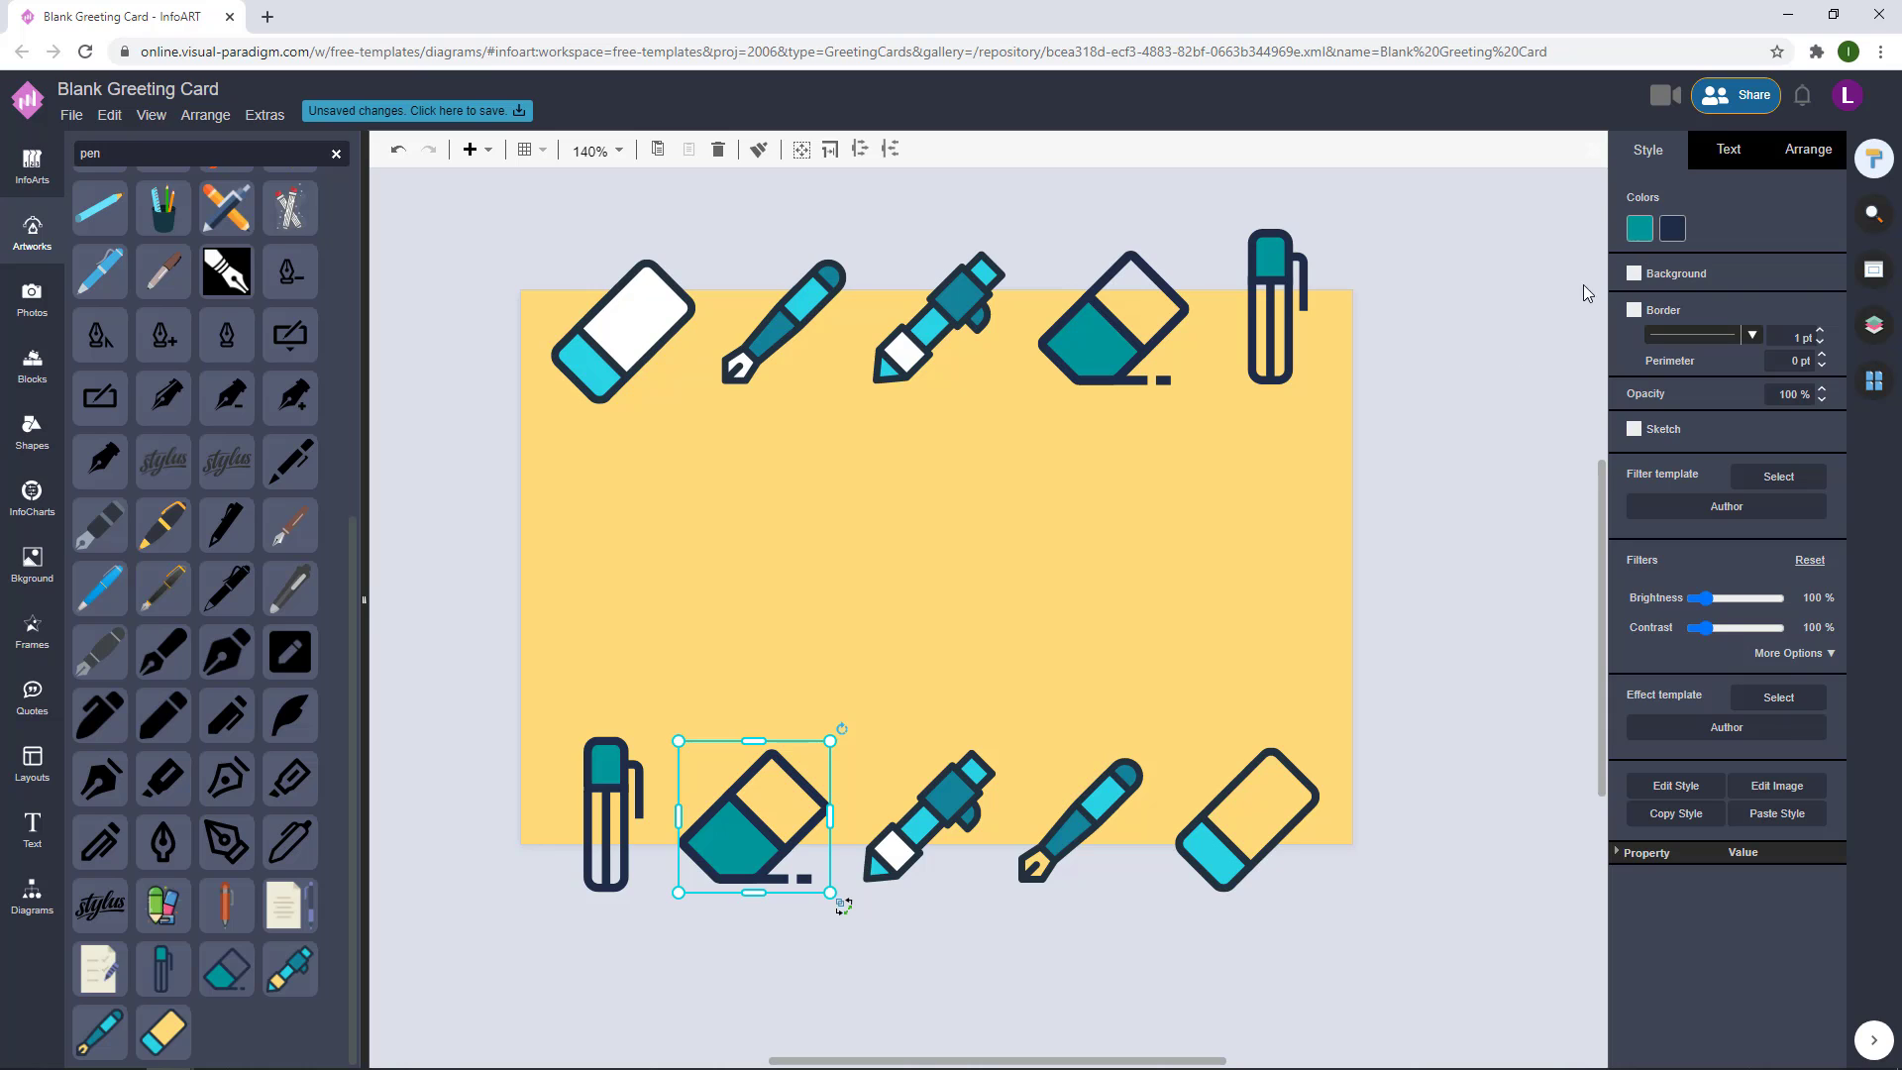
pyautogui.click(802, 951)
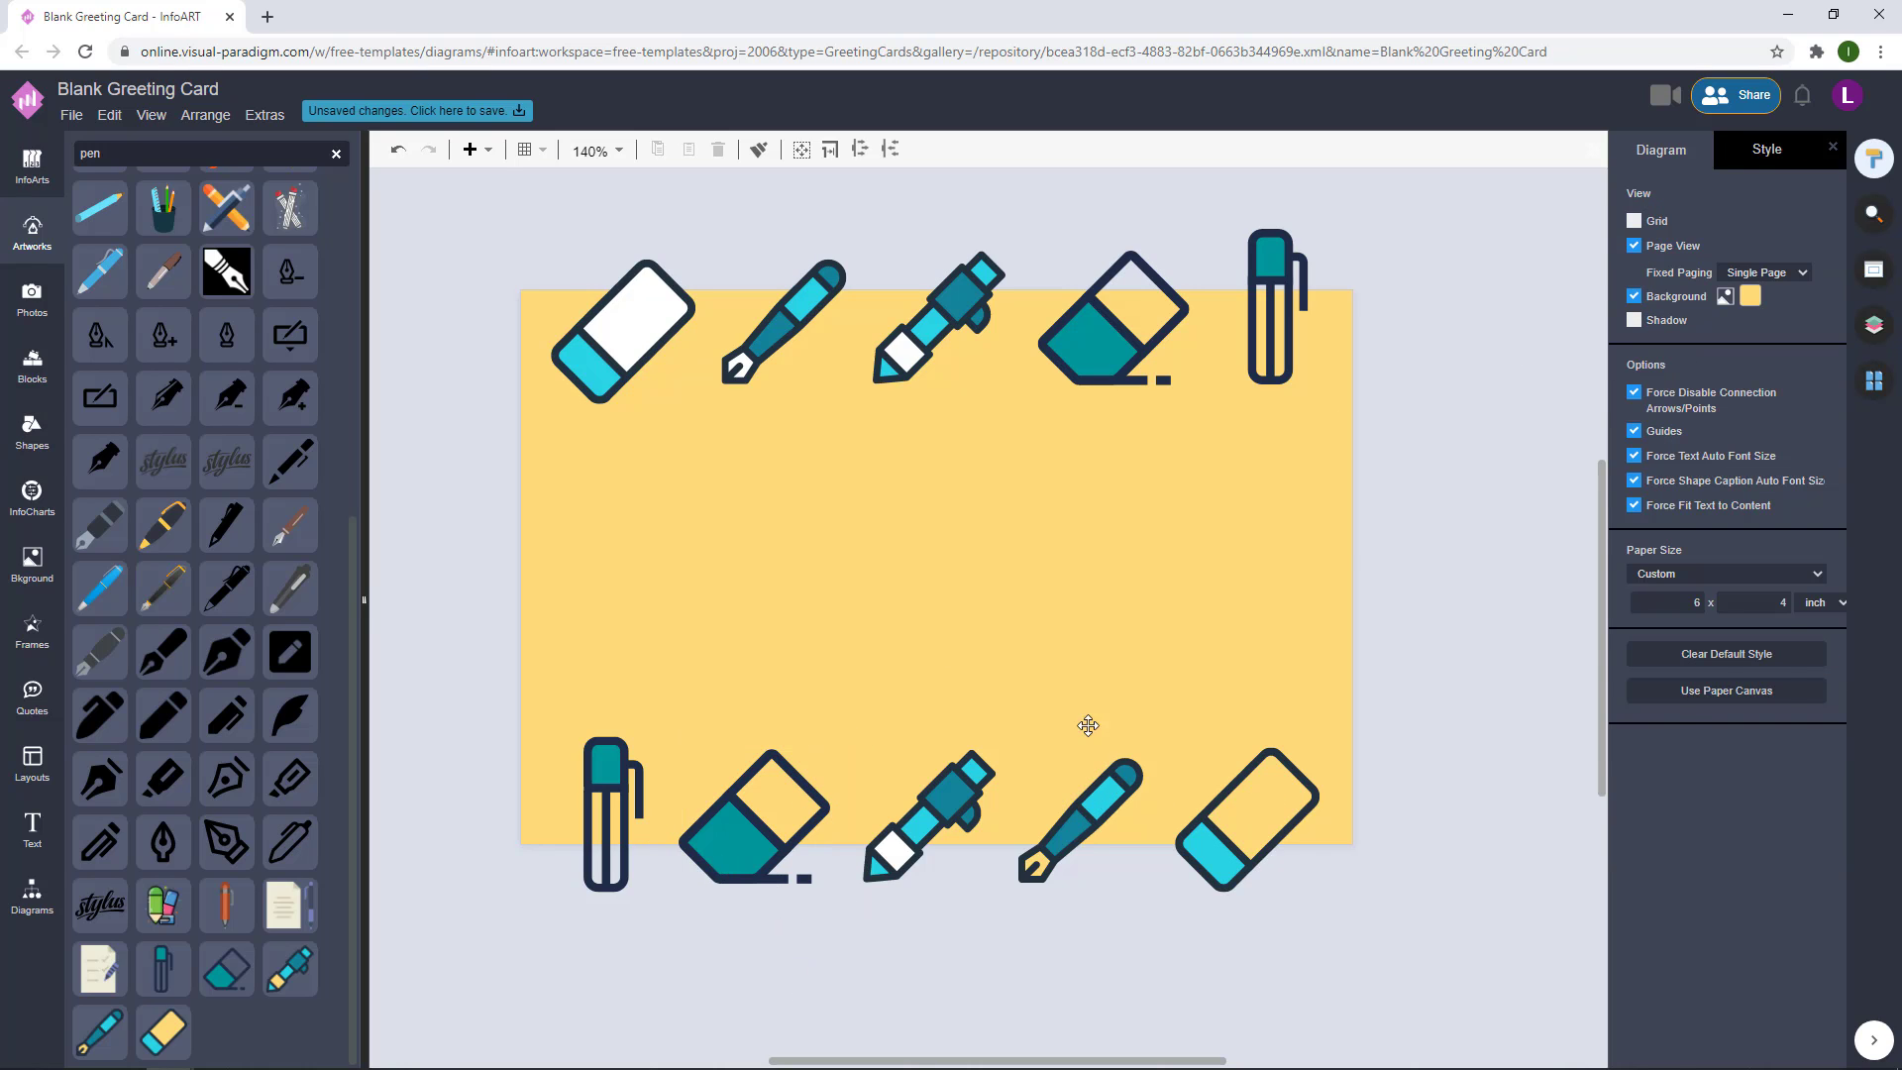
pyautogui.click(1095, 798)
pyautogui.click(1705, 229)
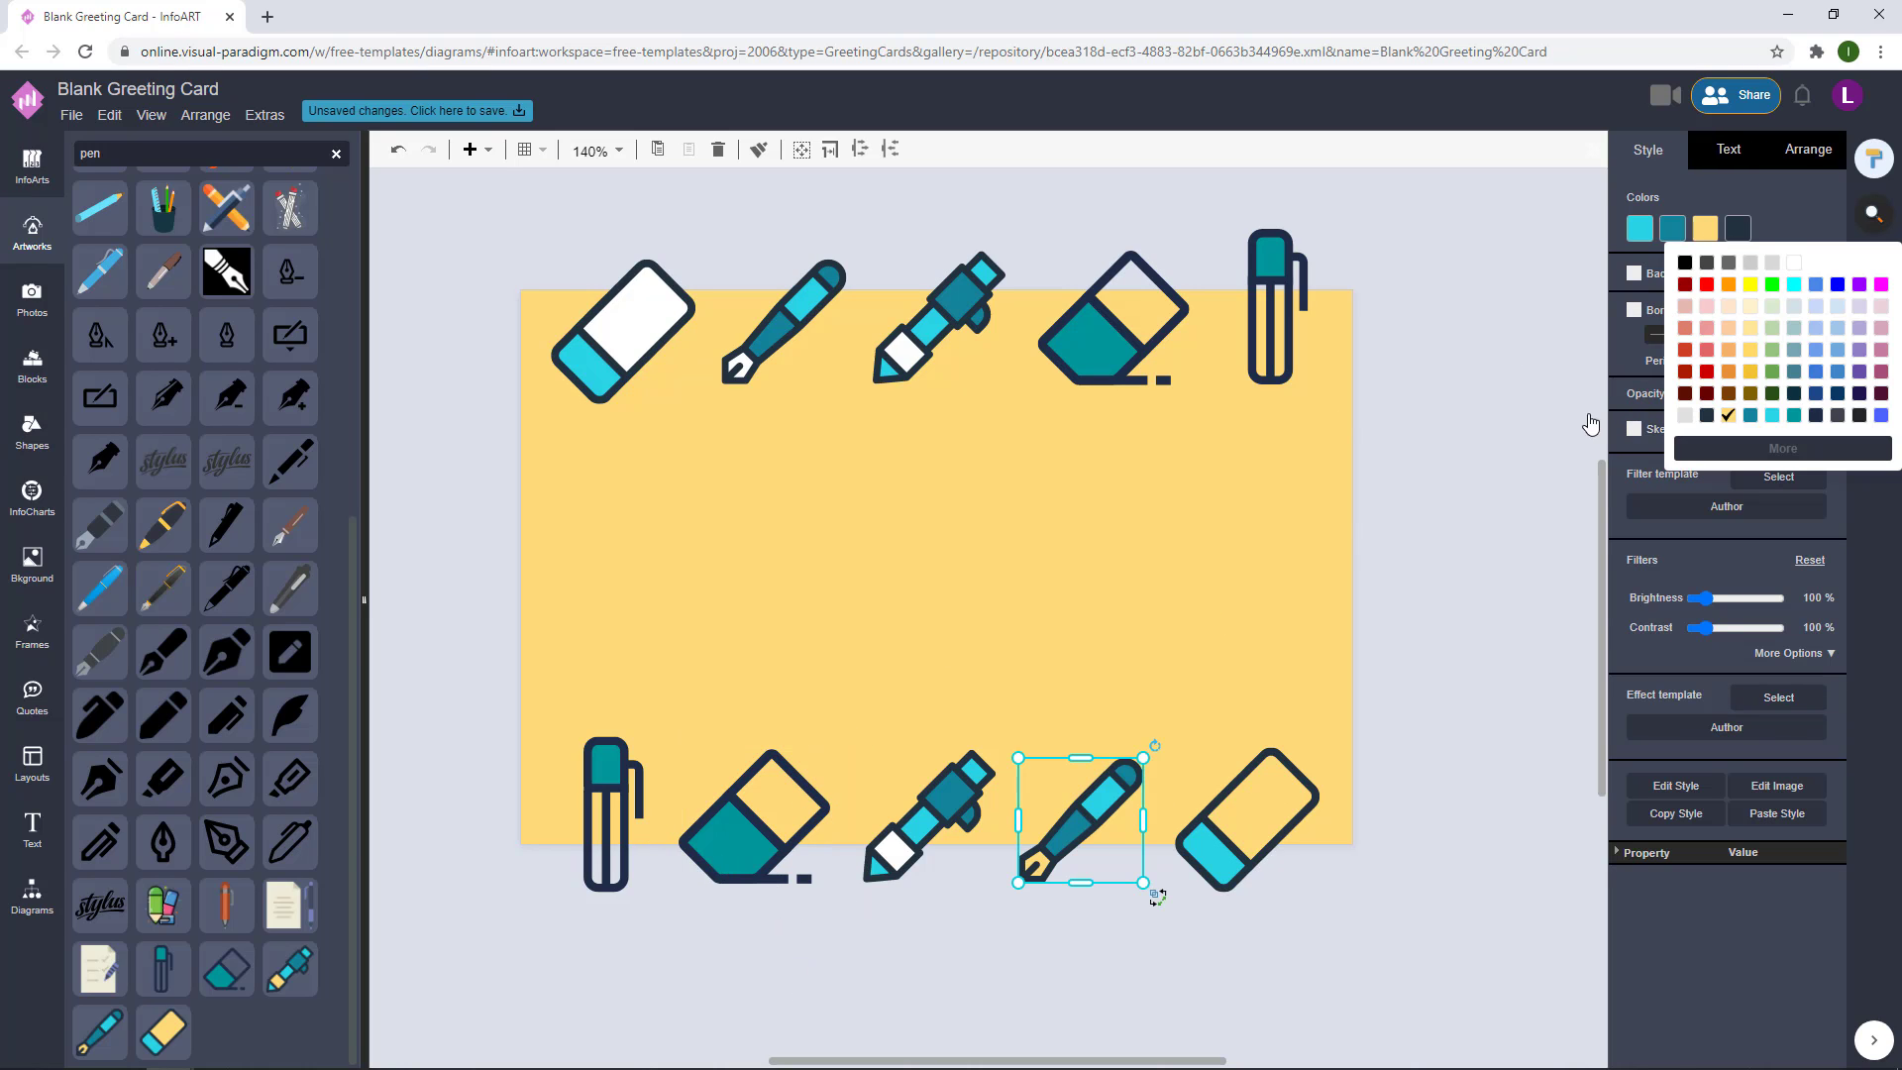
pyautogui.press('Tab')
pyautogui.click(1672, 229)
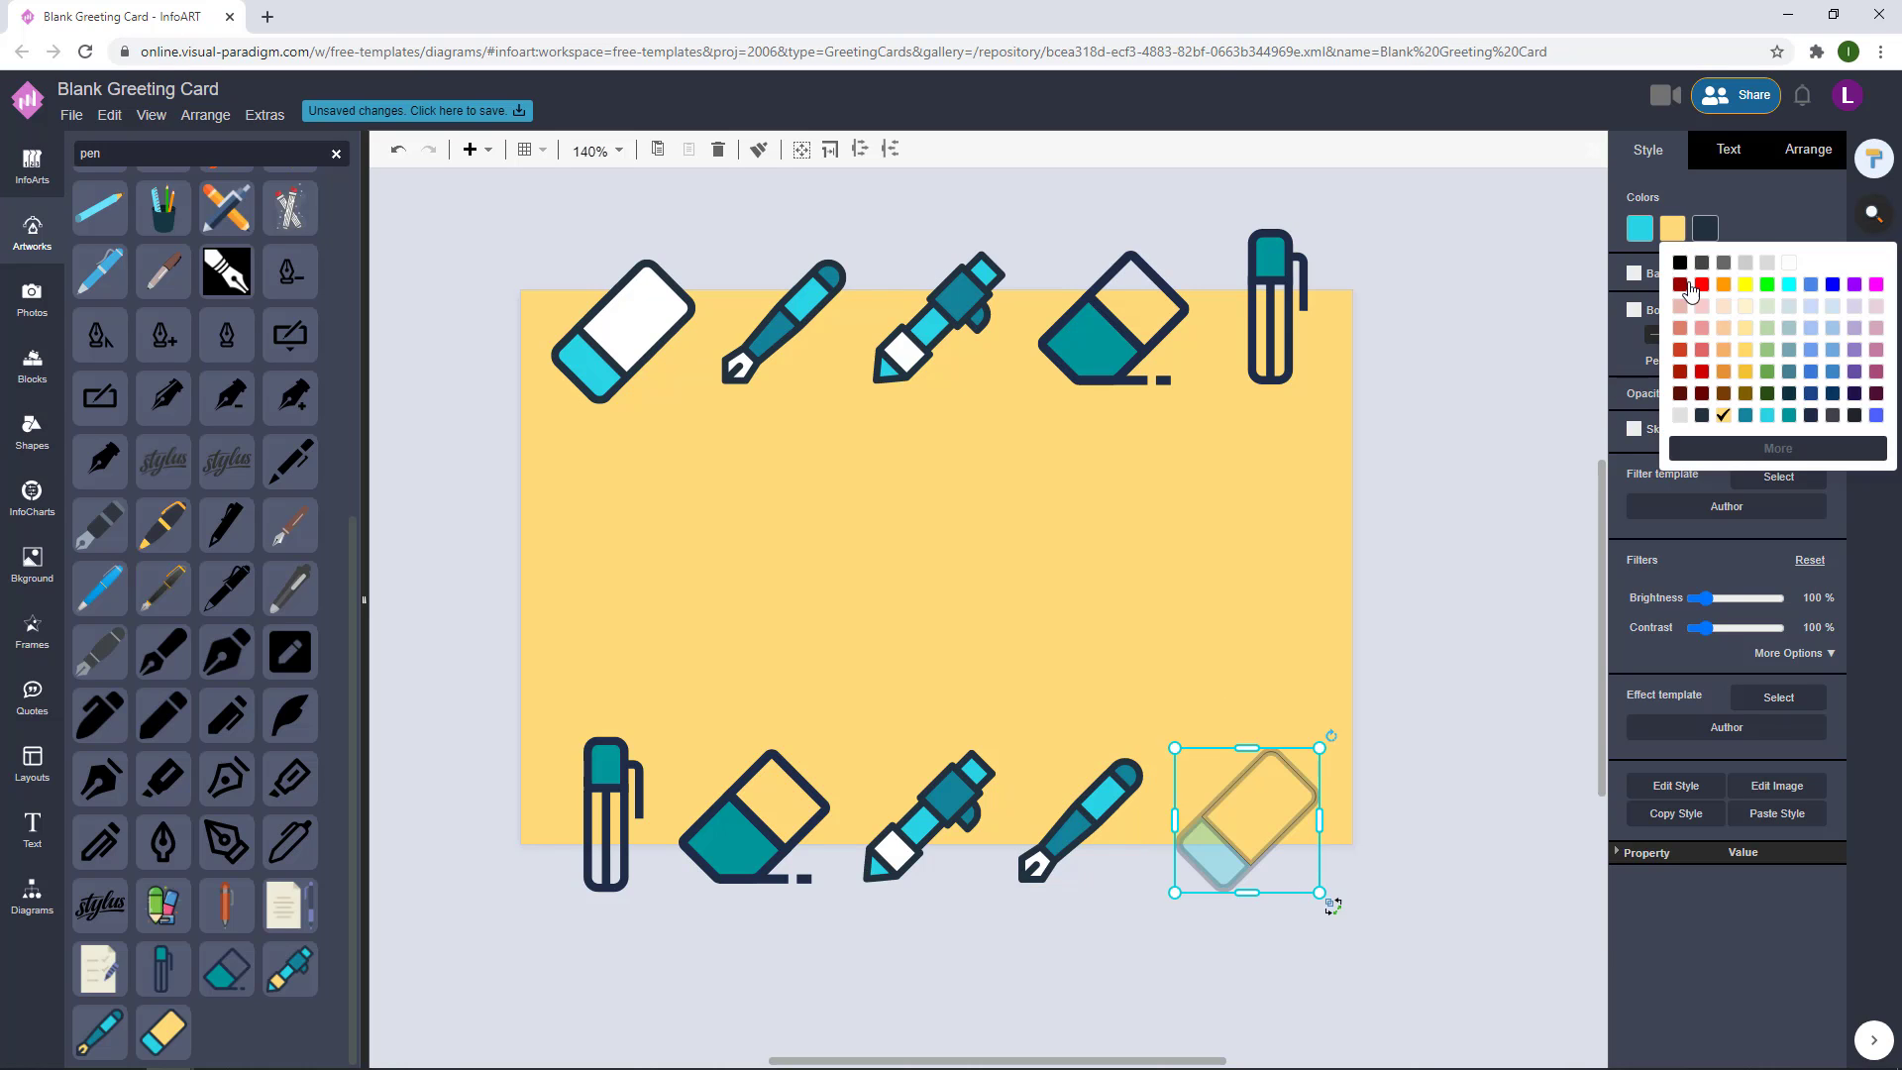
pyautogui.click(1443, 607)
pyautogui.scroll(-1, 1443, 607)
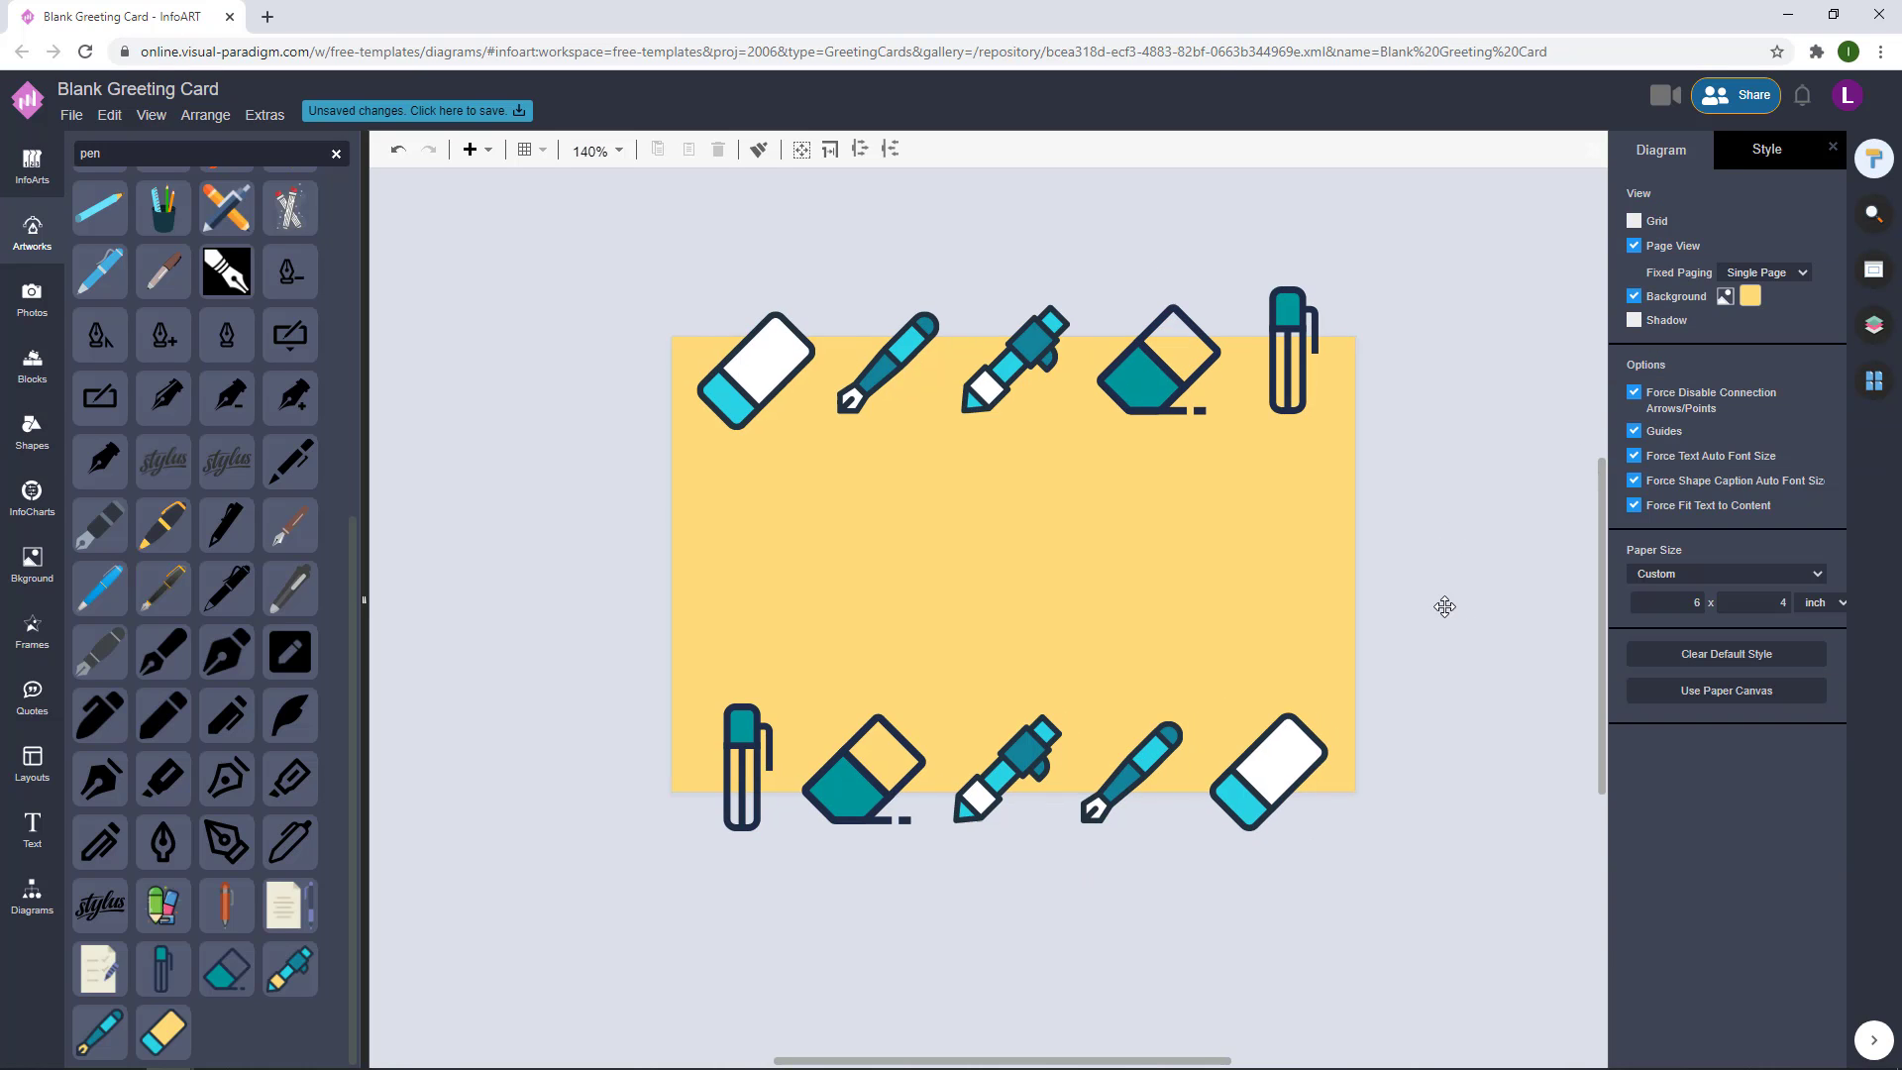
# - Add a white rounded rectangle about 571 × 364.5 pt over the card, centered so a narrow yellow border surrounds it
pyautogui.click(33, 900)
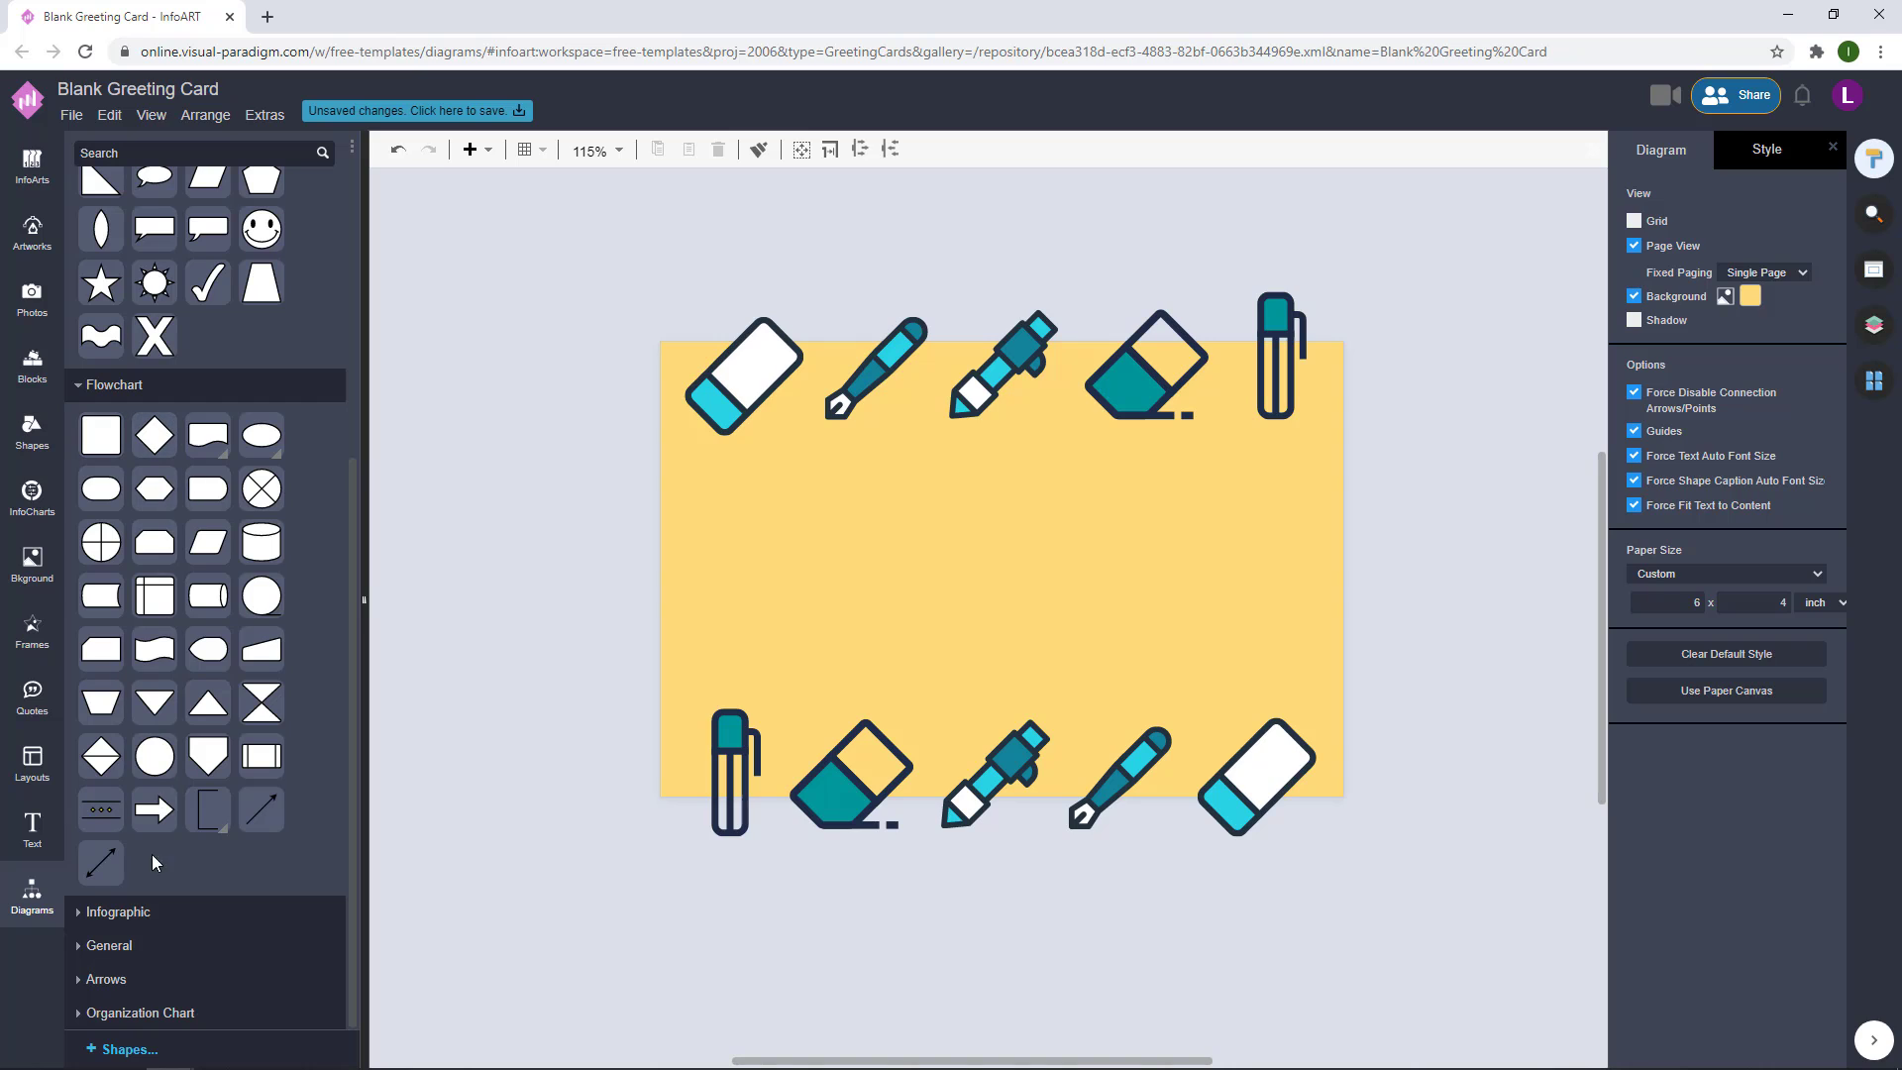
pyautogui.scroll(-5, 117, 490)
pyautogui.moveTo(99, 441); pyautogui.dragTo(186, 595)
pyautogui.moveTo(161, 454); pyautogui.dragTo(744, 774)
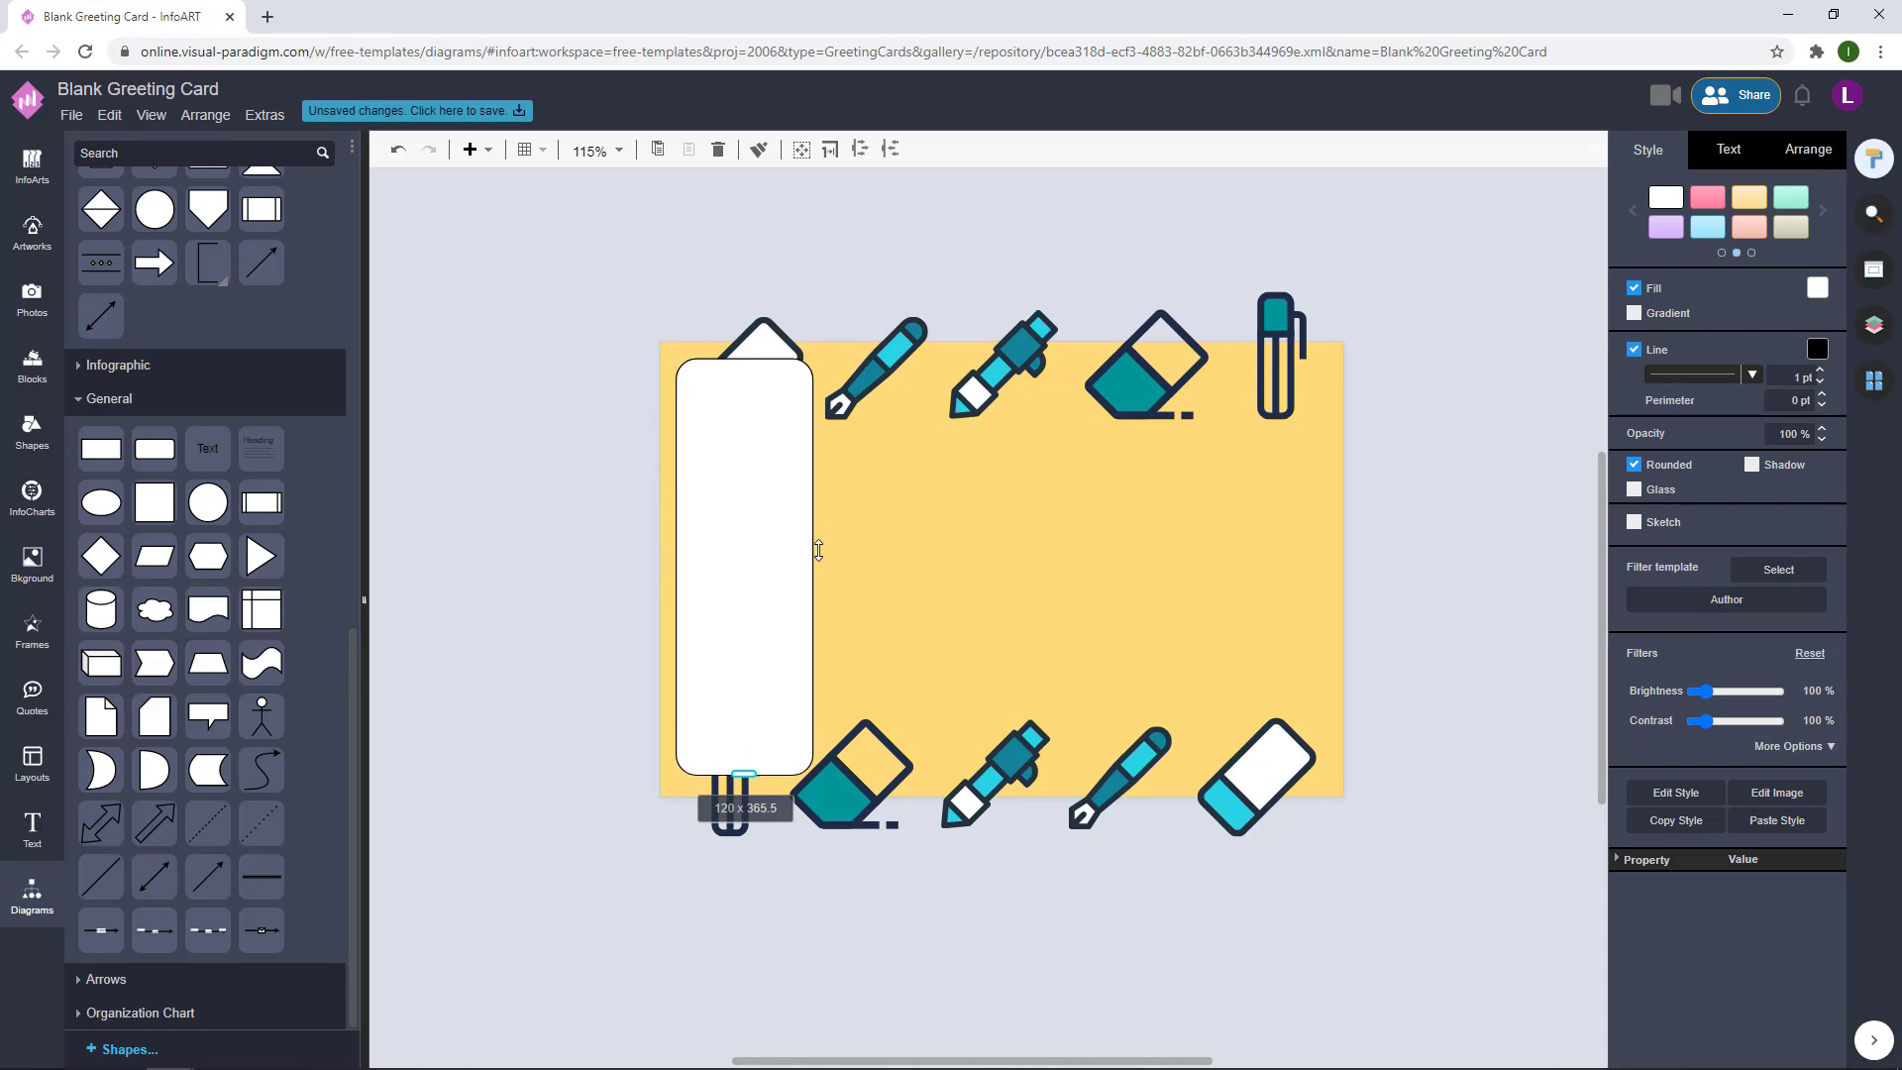
pyautogui.moveTo(818, 551); pyautogui.dragTo(1326, 564)
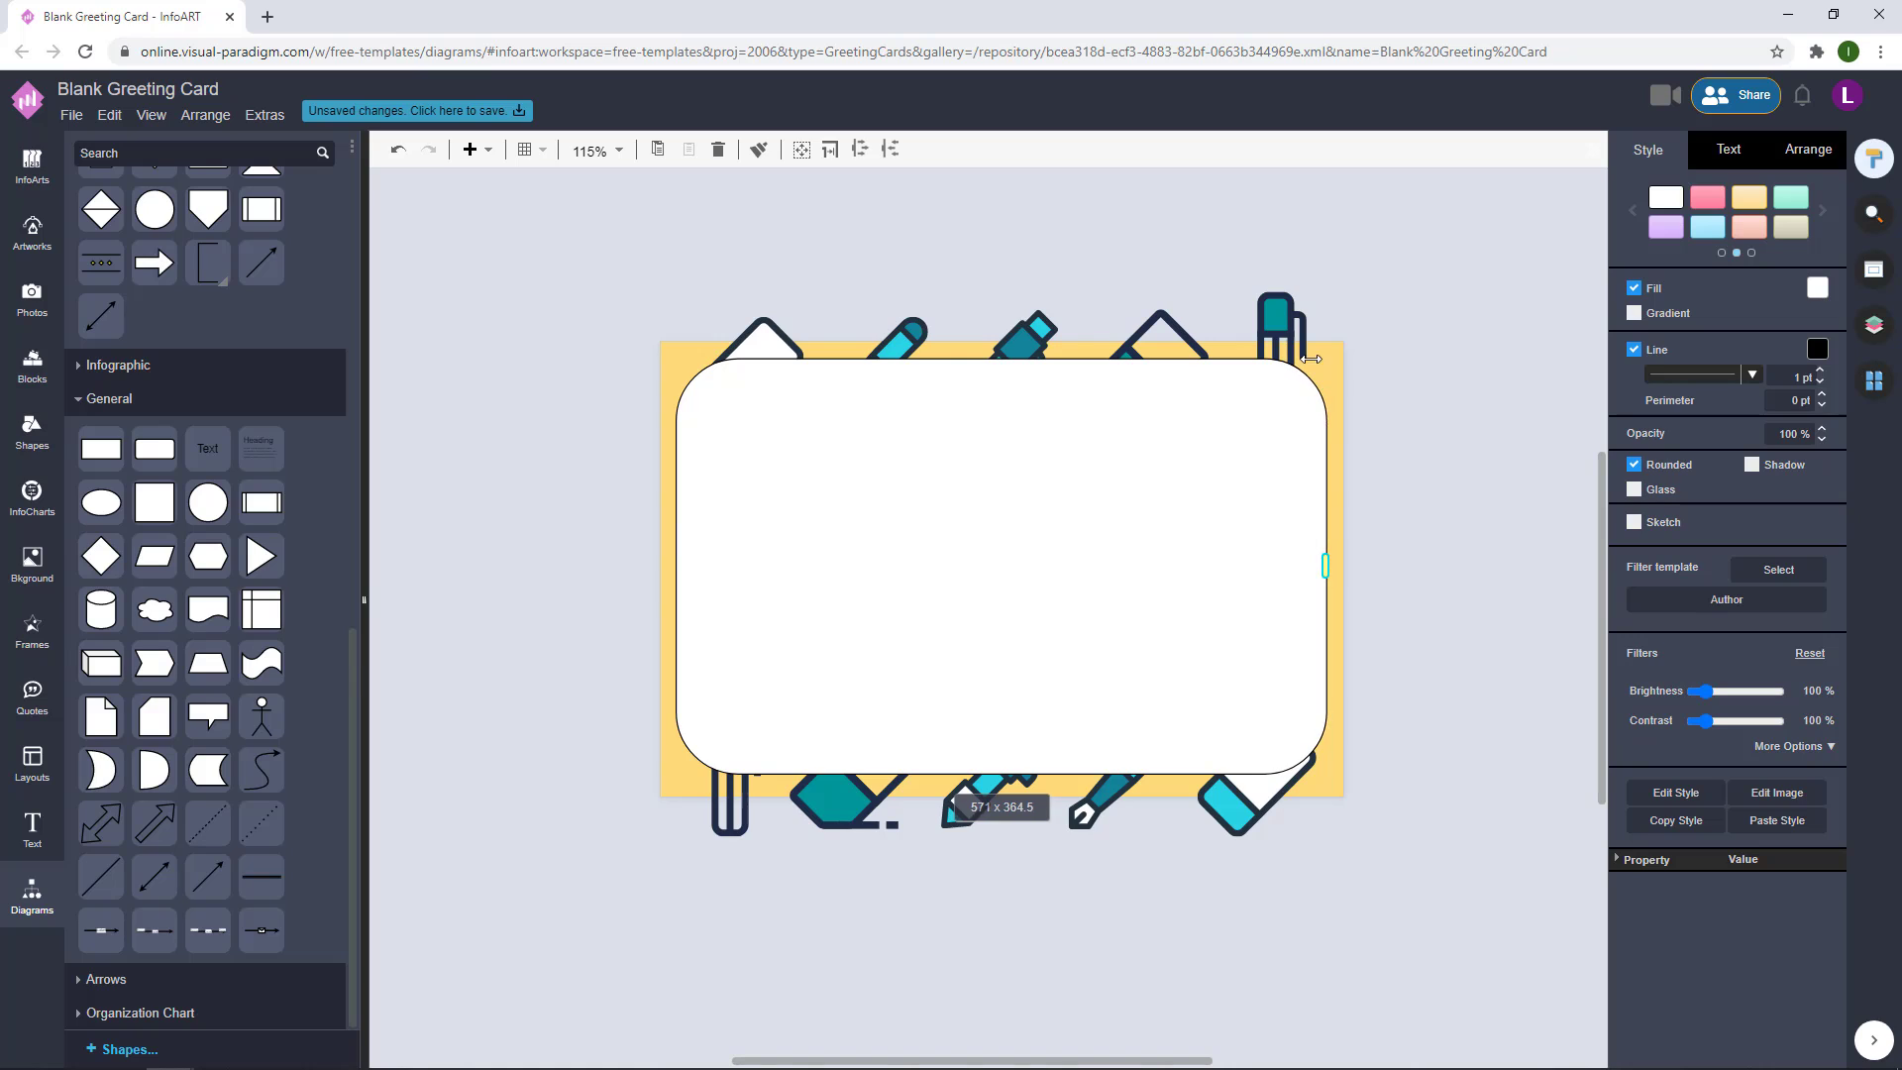
pyautogui.moveTo(1311, 358); pyautogui.dragTo(1286, 389)
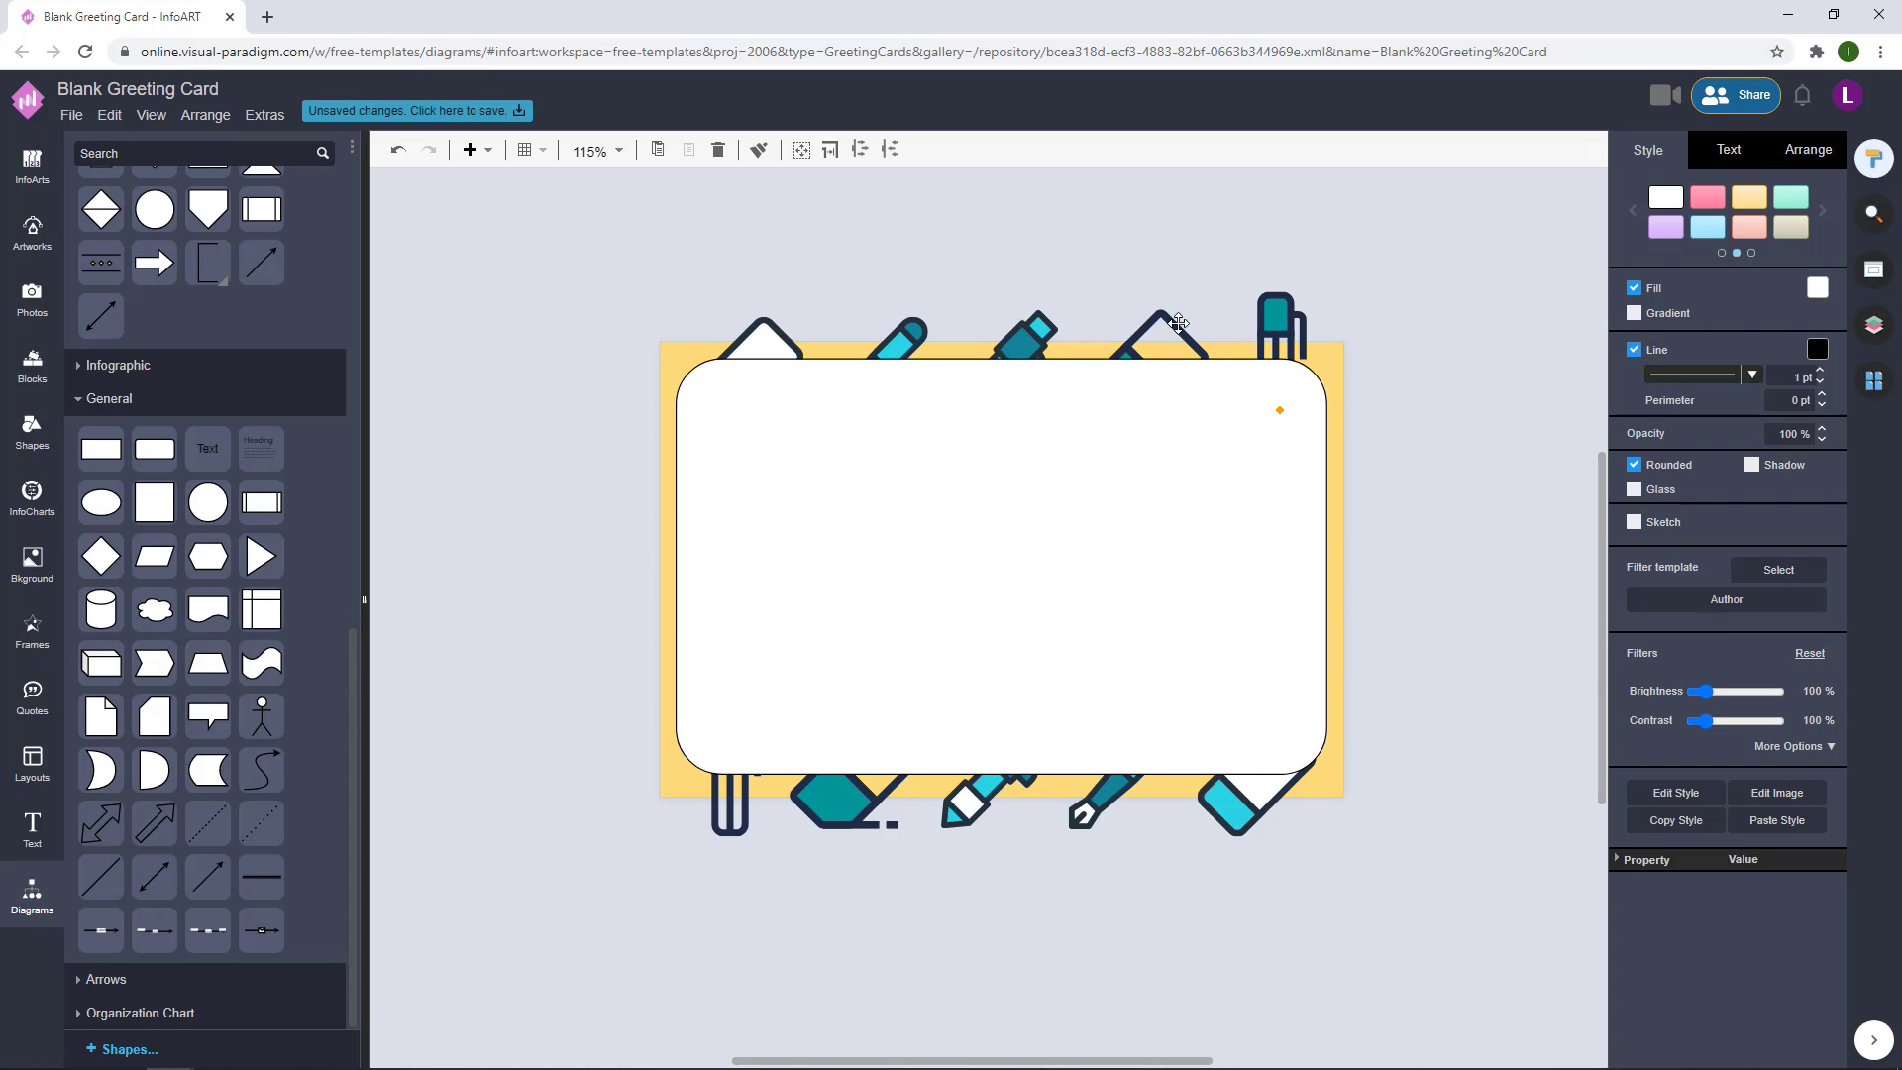
pyautogui.moveTo(1120, 492); pyautogui.dragTo(1125, 489)
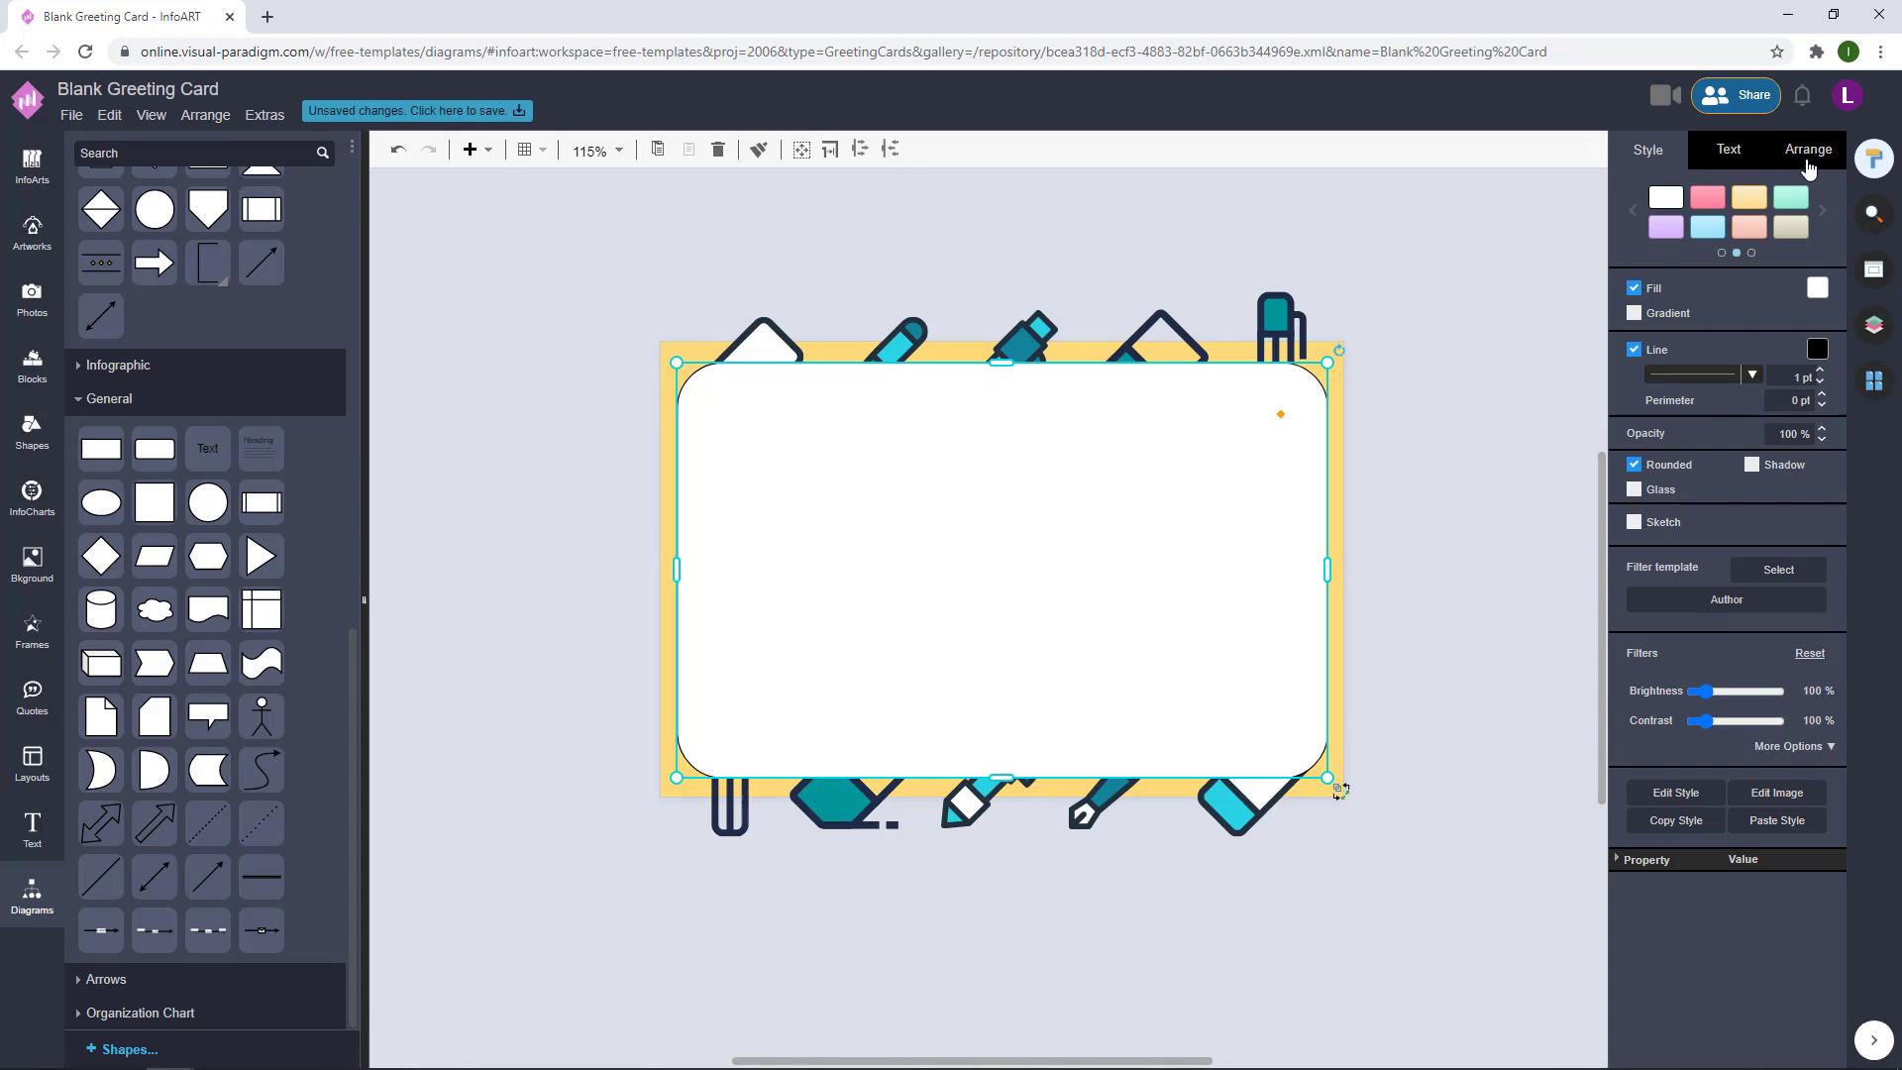
# - Send the white rounded rectangle behind all the icons and remove its outline
pyautogui.click(1807, 151)
pyautogui.click(1798, 201)
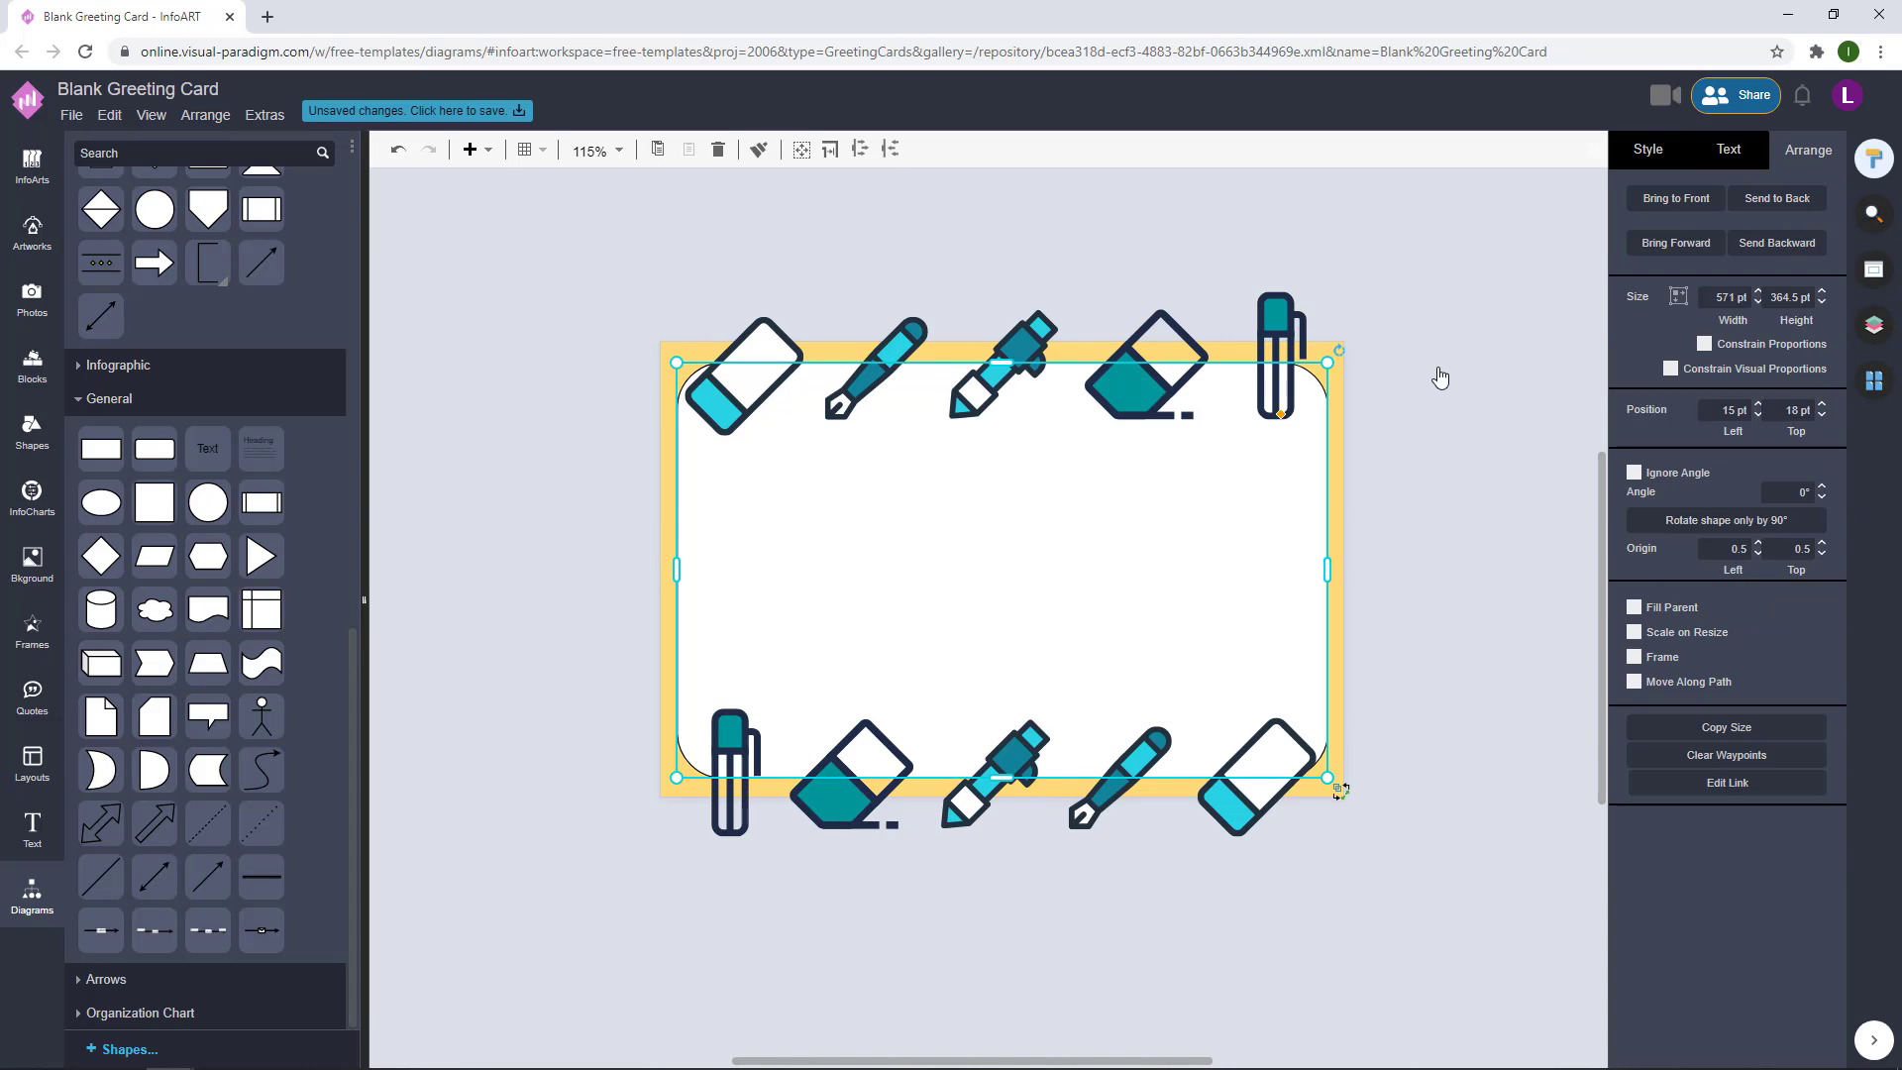
pyautogui.click(1681, 158)
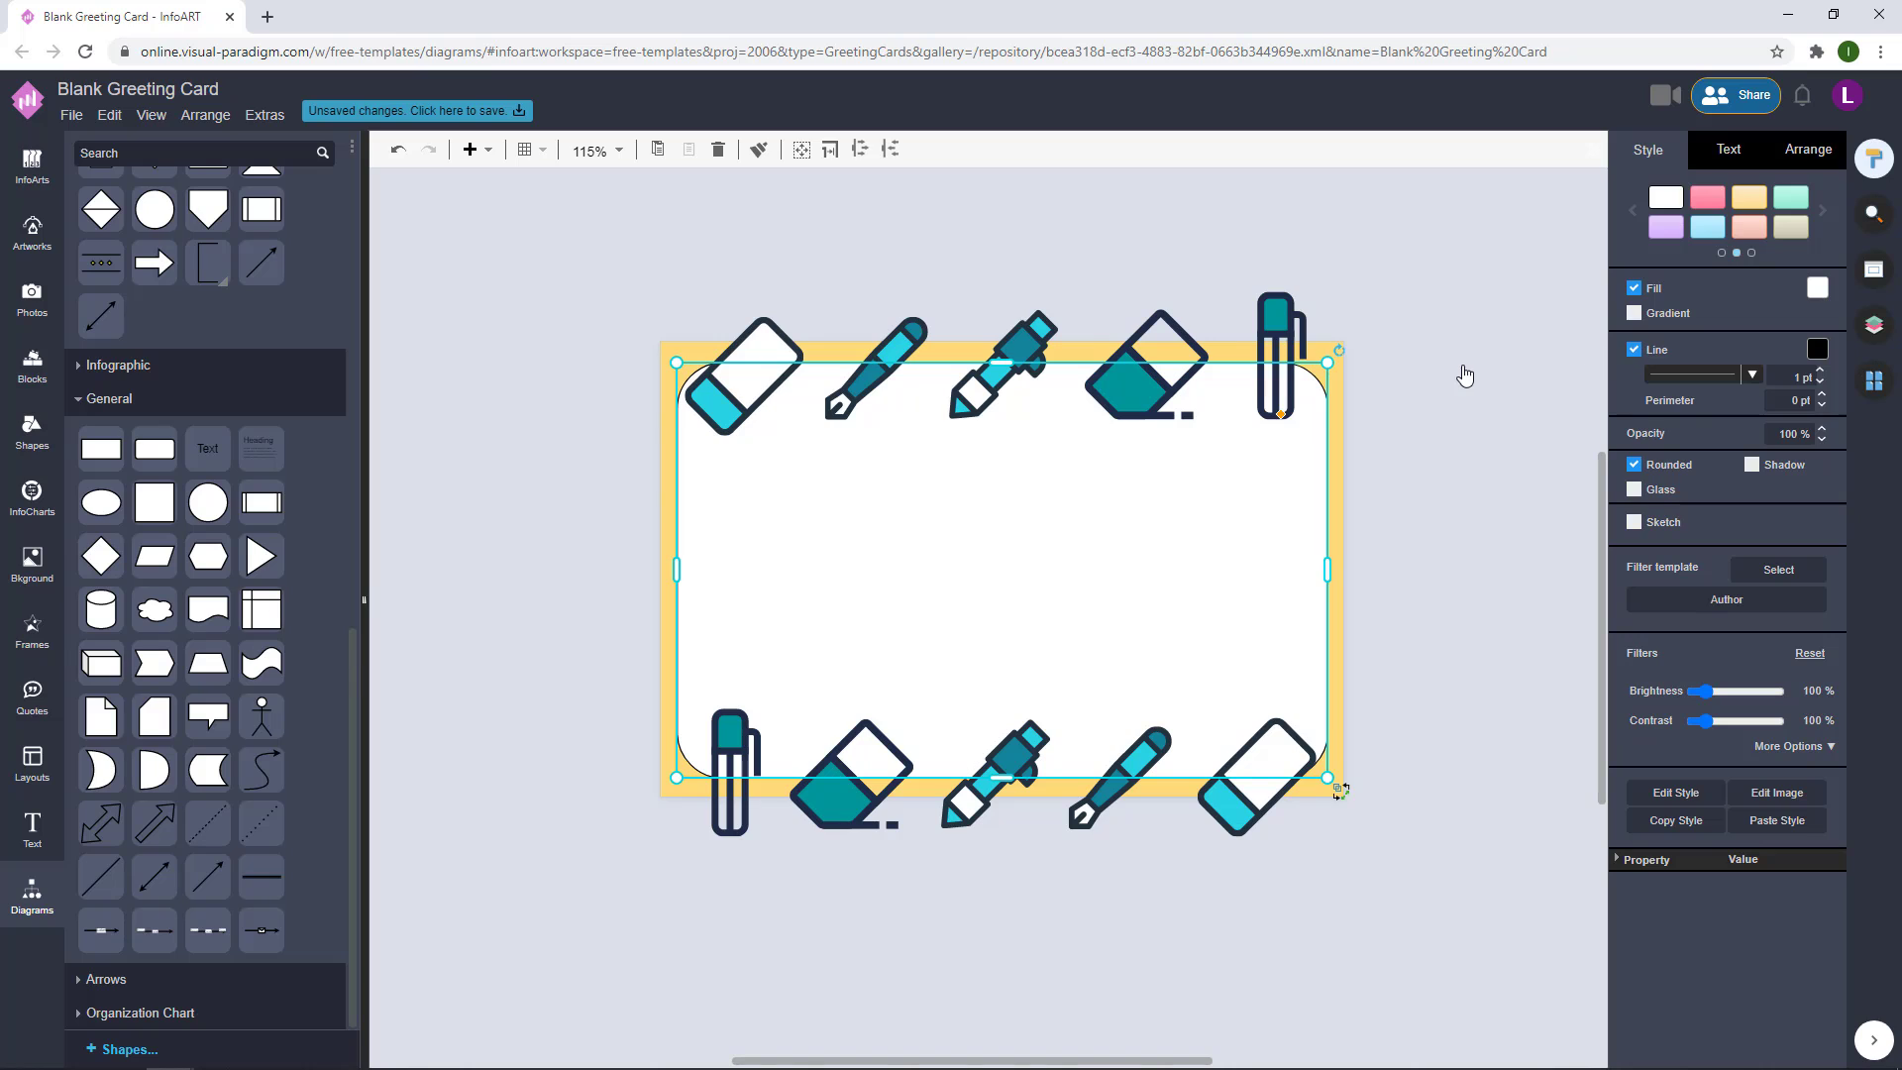
pyautogui.click(1465, 375)
pyautogui.scroll(-1, 1465, 493)
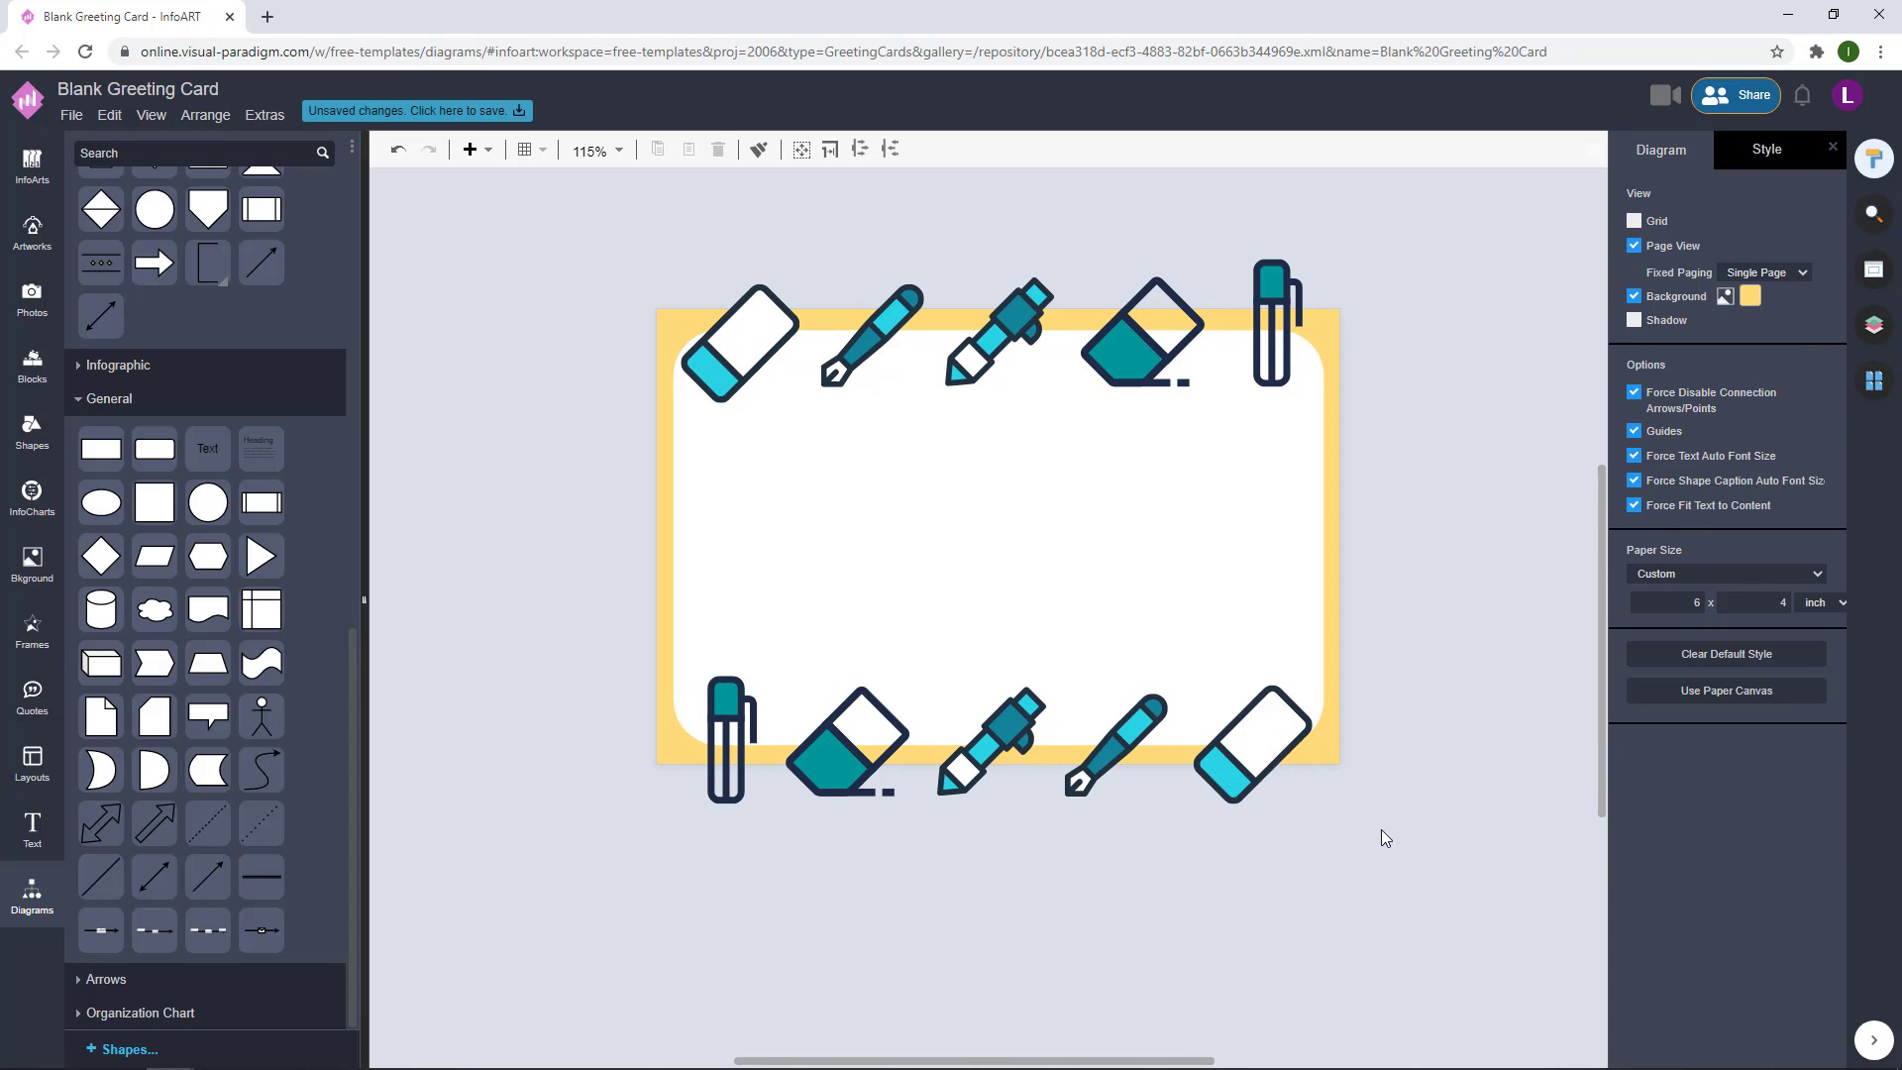
pyautogui.scroll(-1, 1486, 496)
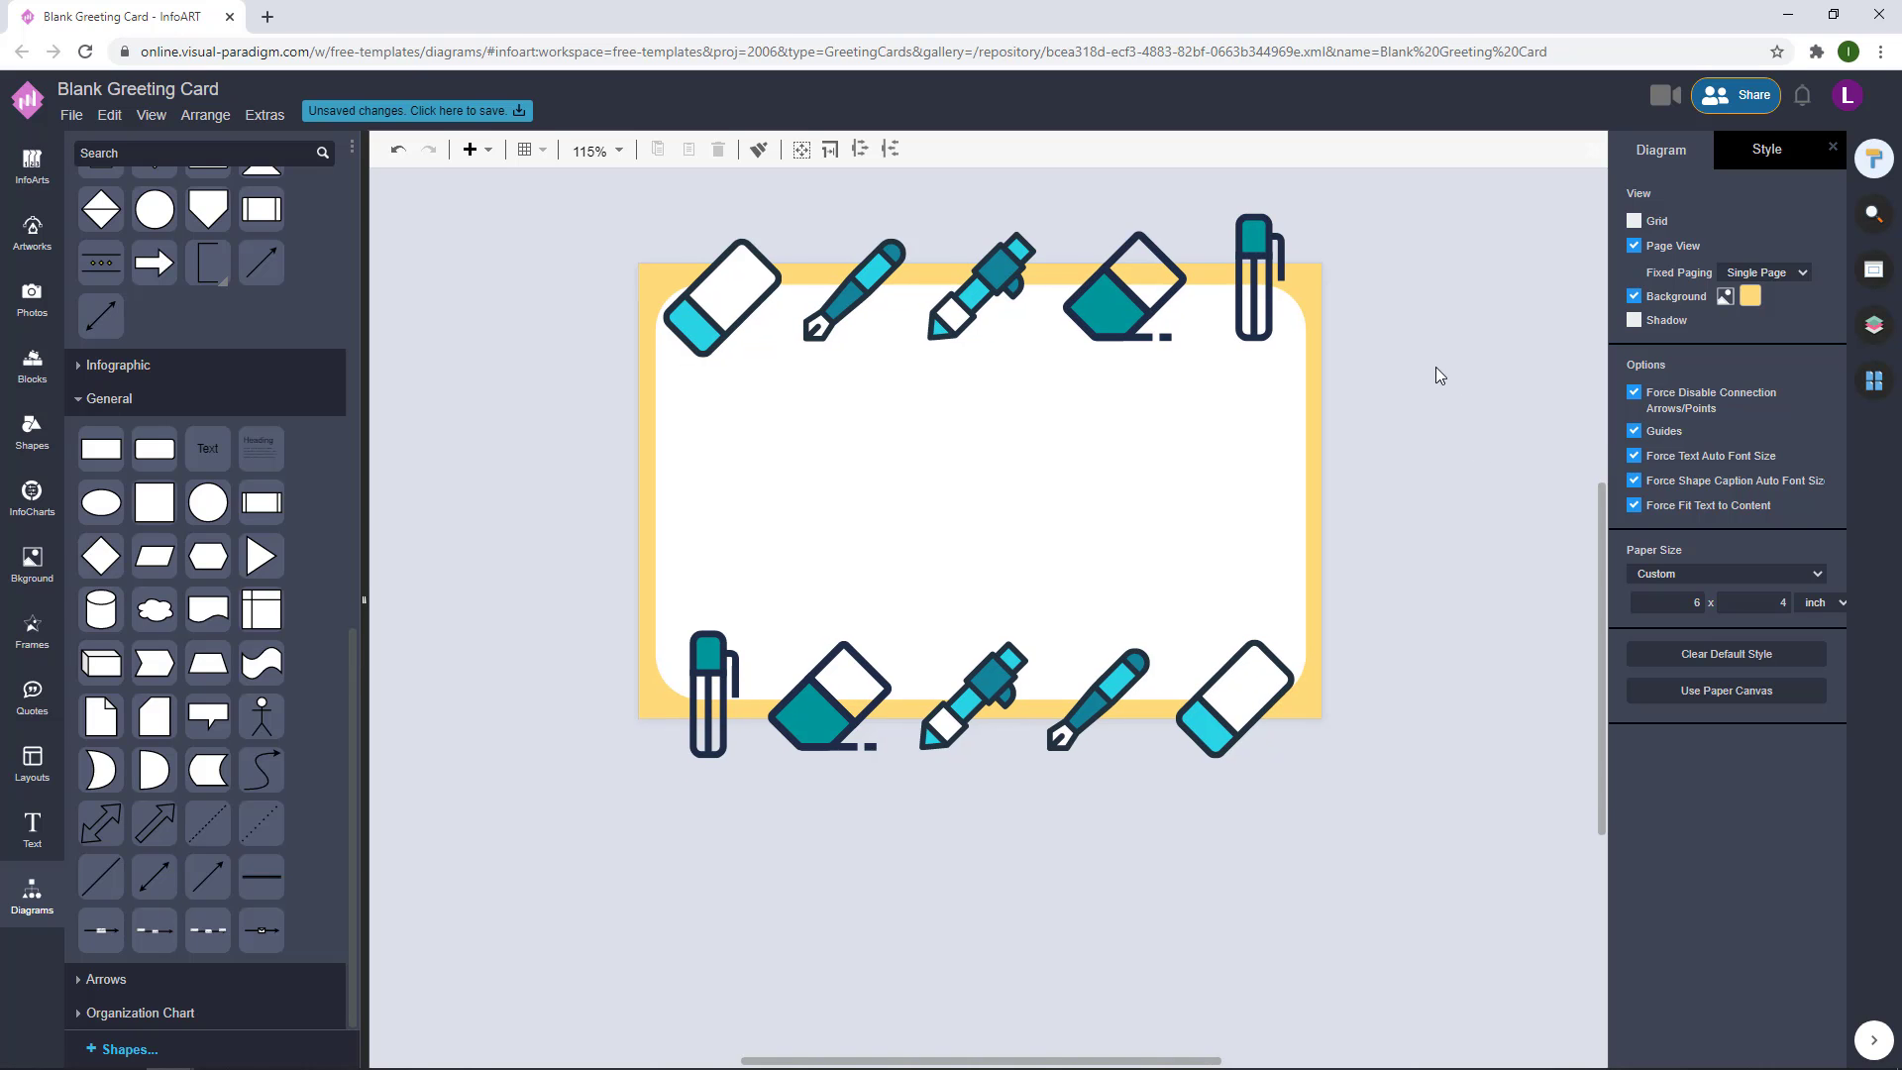
pyautogui.scroll(2, 1435, 366)
# - Shrink the upper row of icons slightly and reposition it near the middle of the card's upper edge
pyautogui.moveTo(1475, 473); pyautogui.dragTo(555, 230)
pyautogui.moveTo(1339, 297); pyautogui.dragTo(1237, 317)
pyautogui.moveTo(1164, 372); pyautogui.dragTo(1207, 380)
# - Scale down the lower row of icons to match the upper row's size, keeping it centered along the card's lower edge
pyautogui.moveTo(1423, 907)
pyautogui.mouseDown()
pyautogui.moveTo(1294, 910)
pyautogui.moveTo(571, 651)
pyautogui.mouseUp()
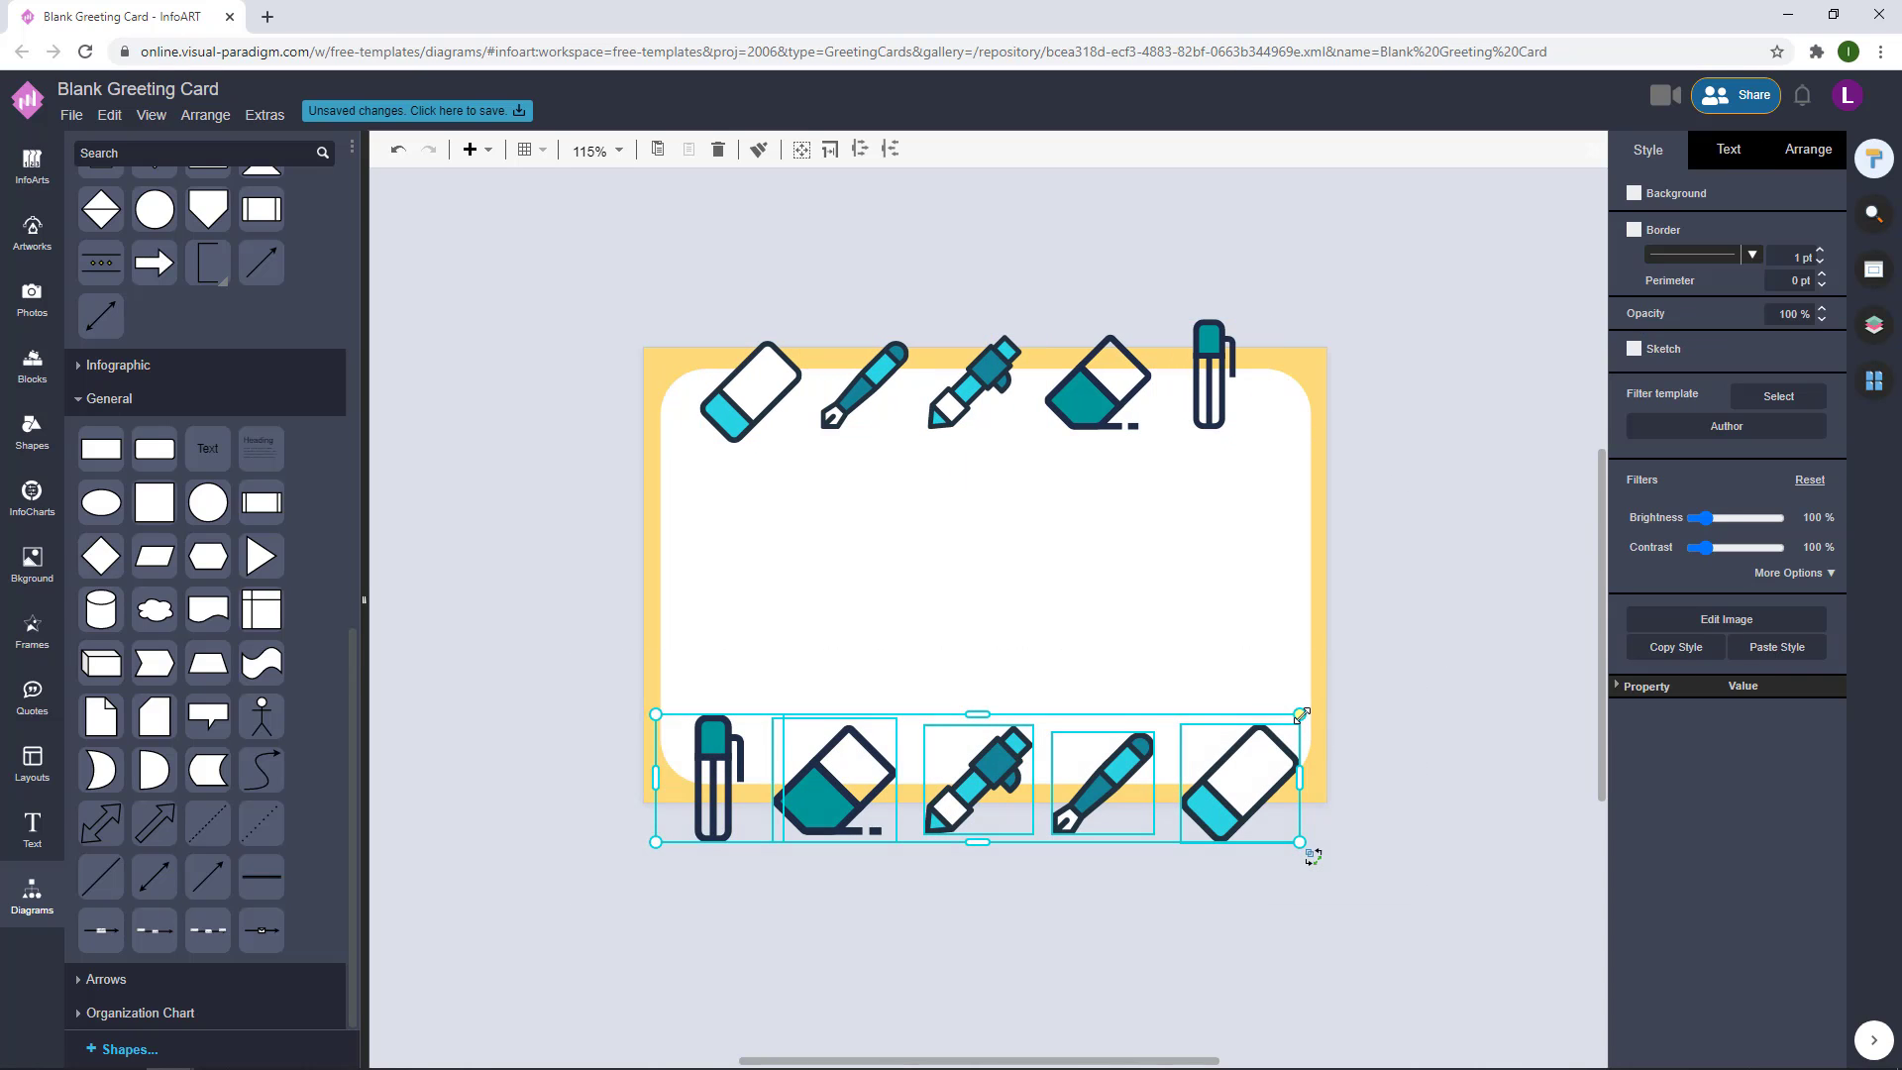
pyautogui.moveTo(1300, 715); pyautogui.dragTo(1189, 781)
pyautogui.click(1423, 595)
pyautogui.scroll(-1, 1426, 591)
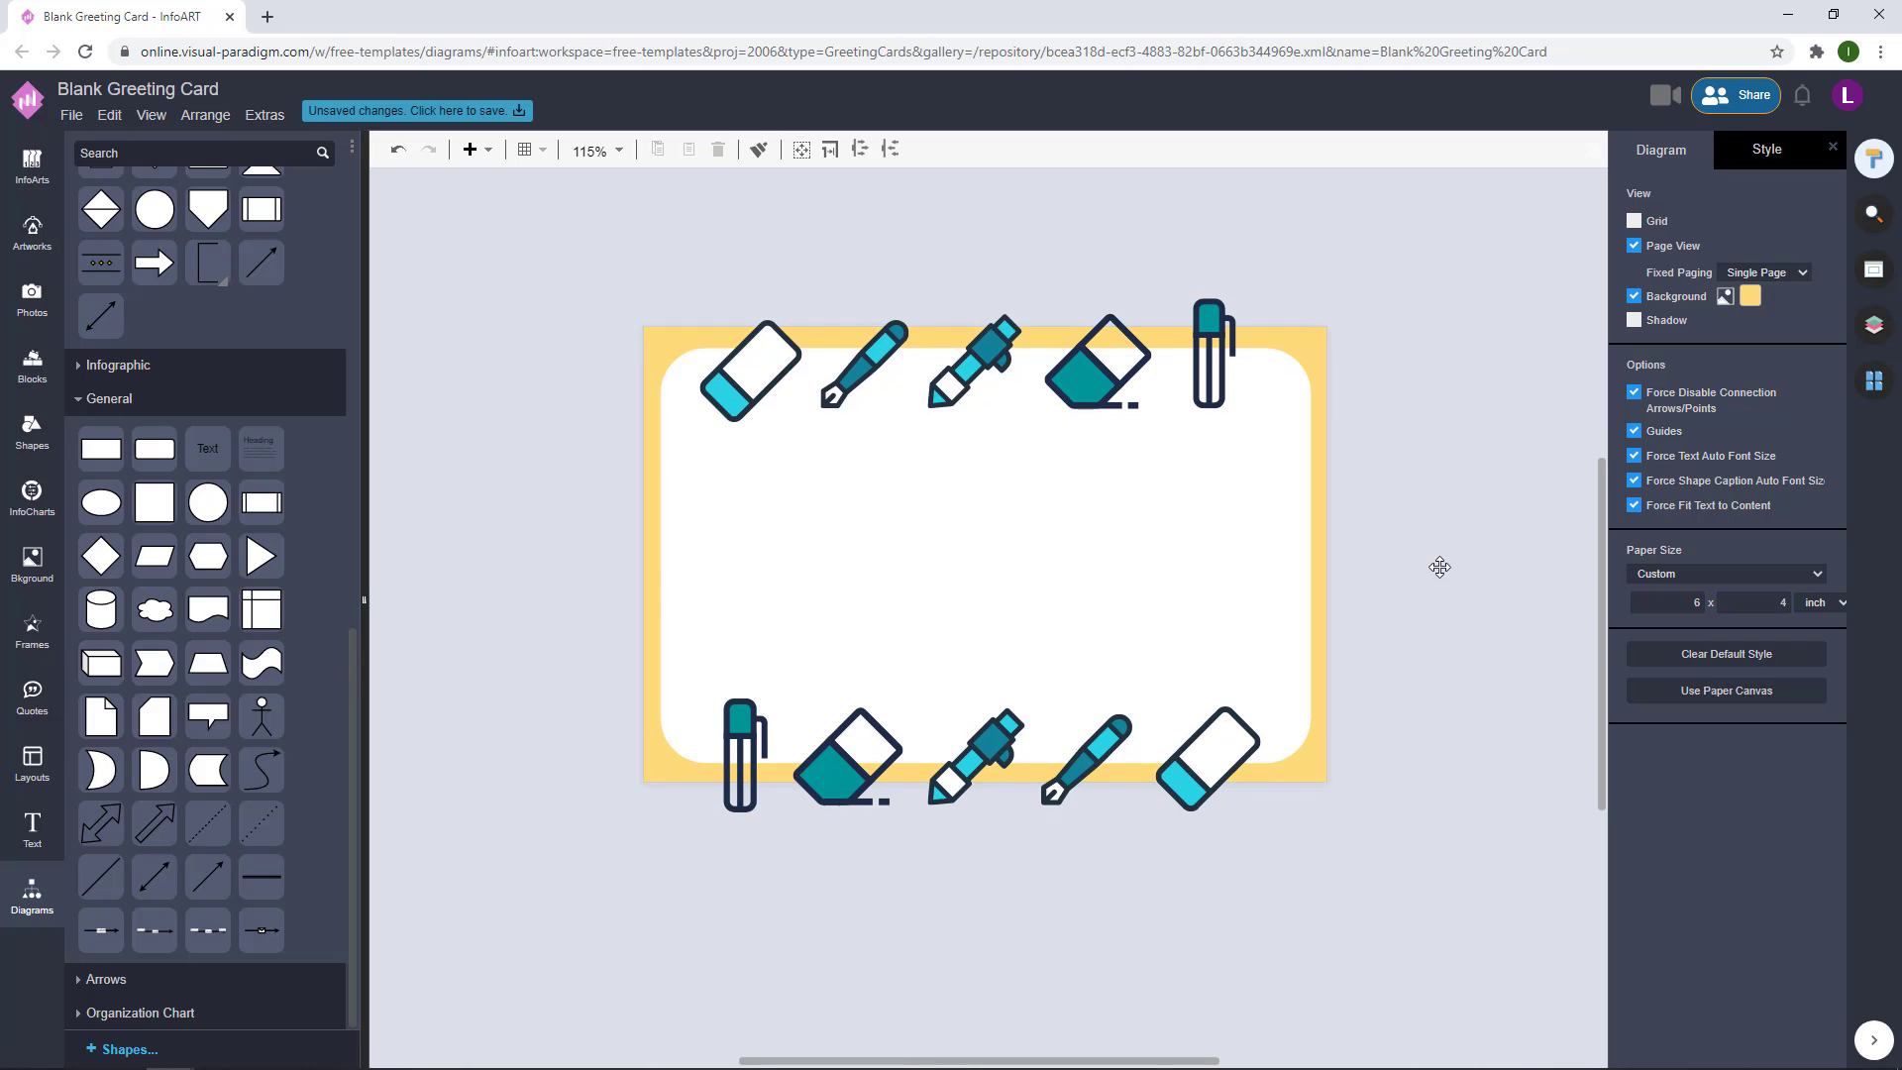
# - Nudge the upper row of icons slightly right in small increments to line it up with the lower row
pyautogui.moveTo(1498, 482); pyautogui.dragTo(602, 234)
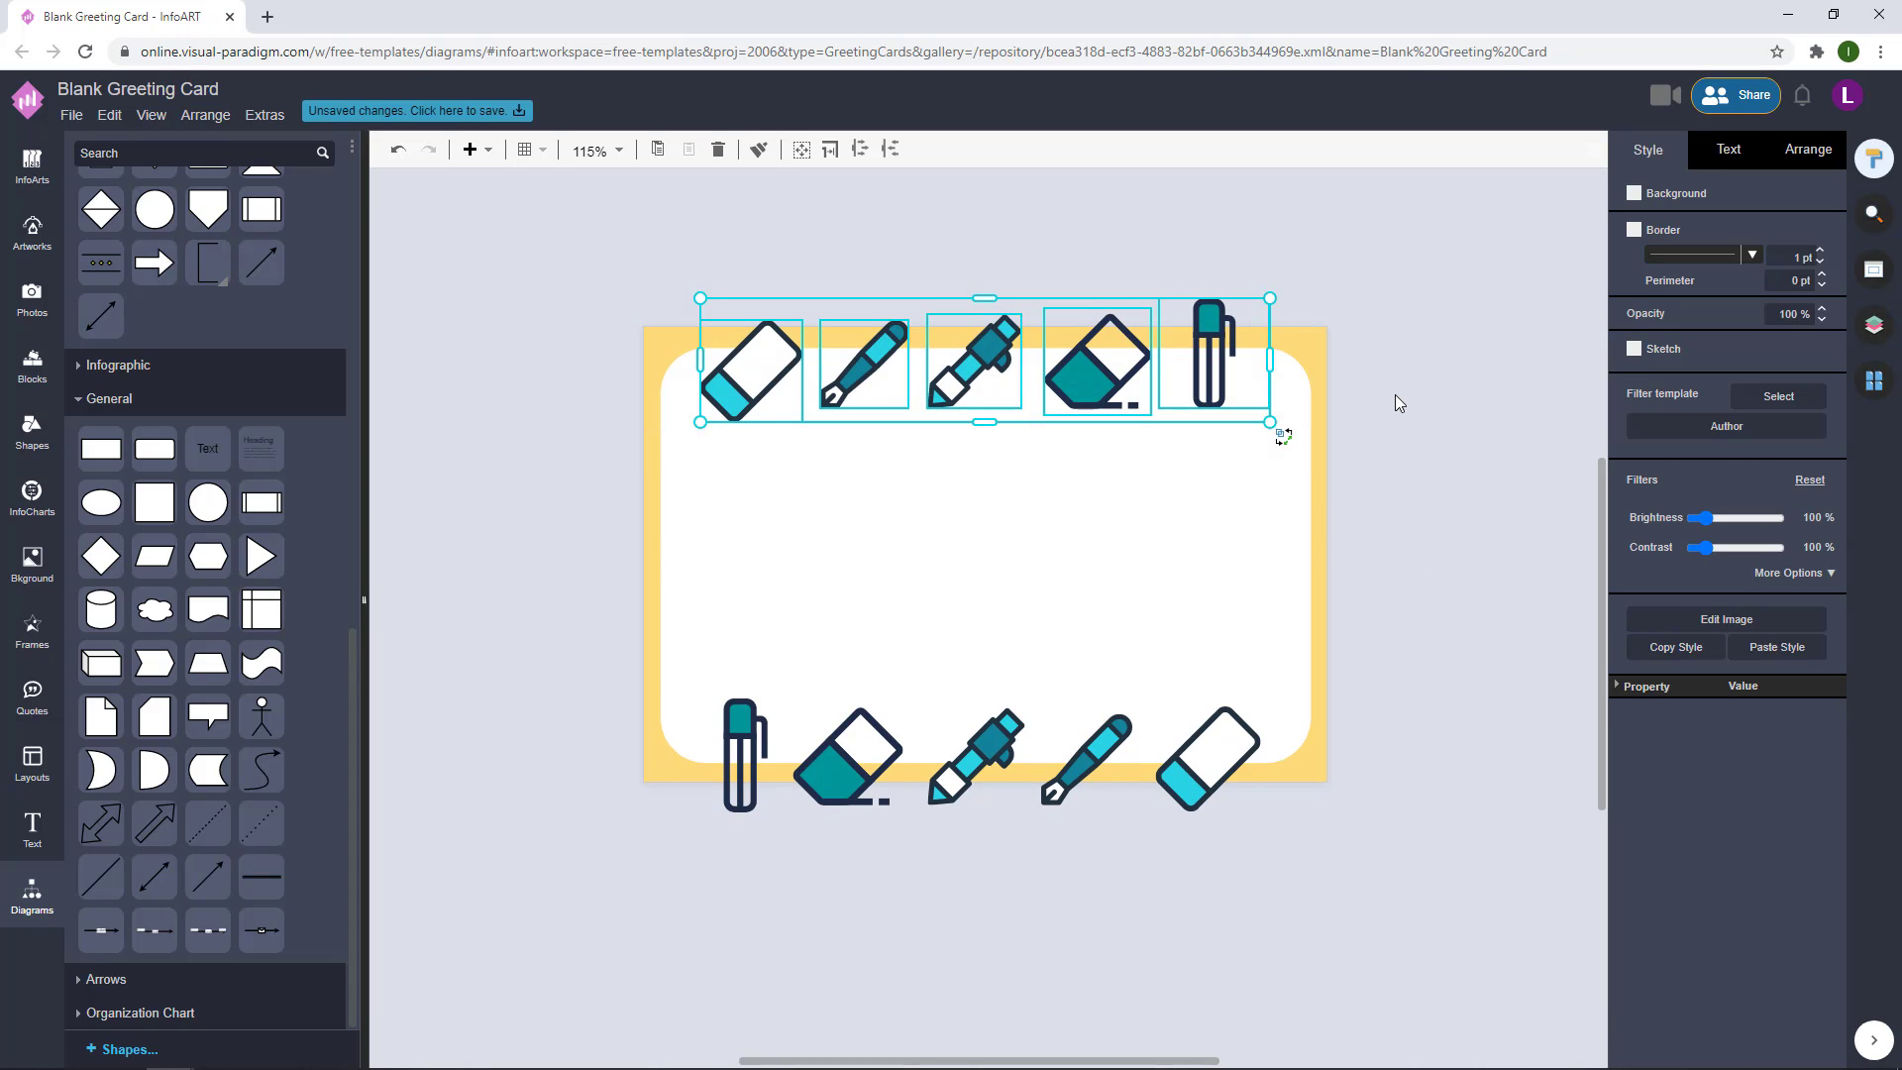
pyautogui.press('Right')
pyautogui.click(1419, 485)
pyautogui.scroll(-1, 1423, 494)
pyautogui.moveTo(1460, 444); pyautogui.dragTo(642, 191)
pyautogui.press('Right')
pyautogui.press('Right')
pyautogui.press('Right')
pyautogui.press('Right')
pyautogui.press('Right')
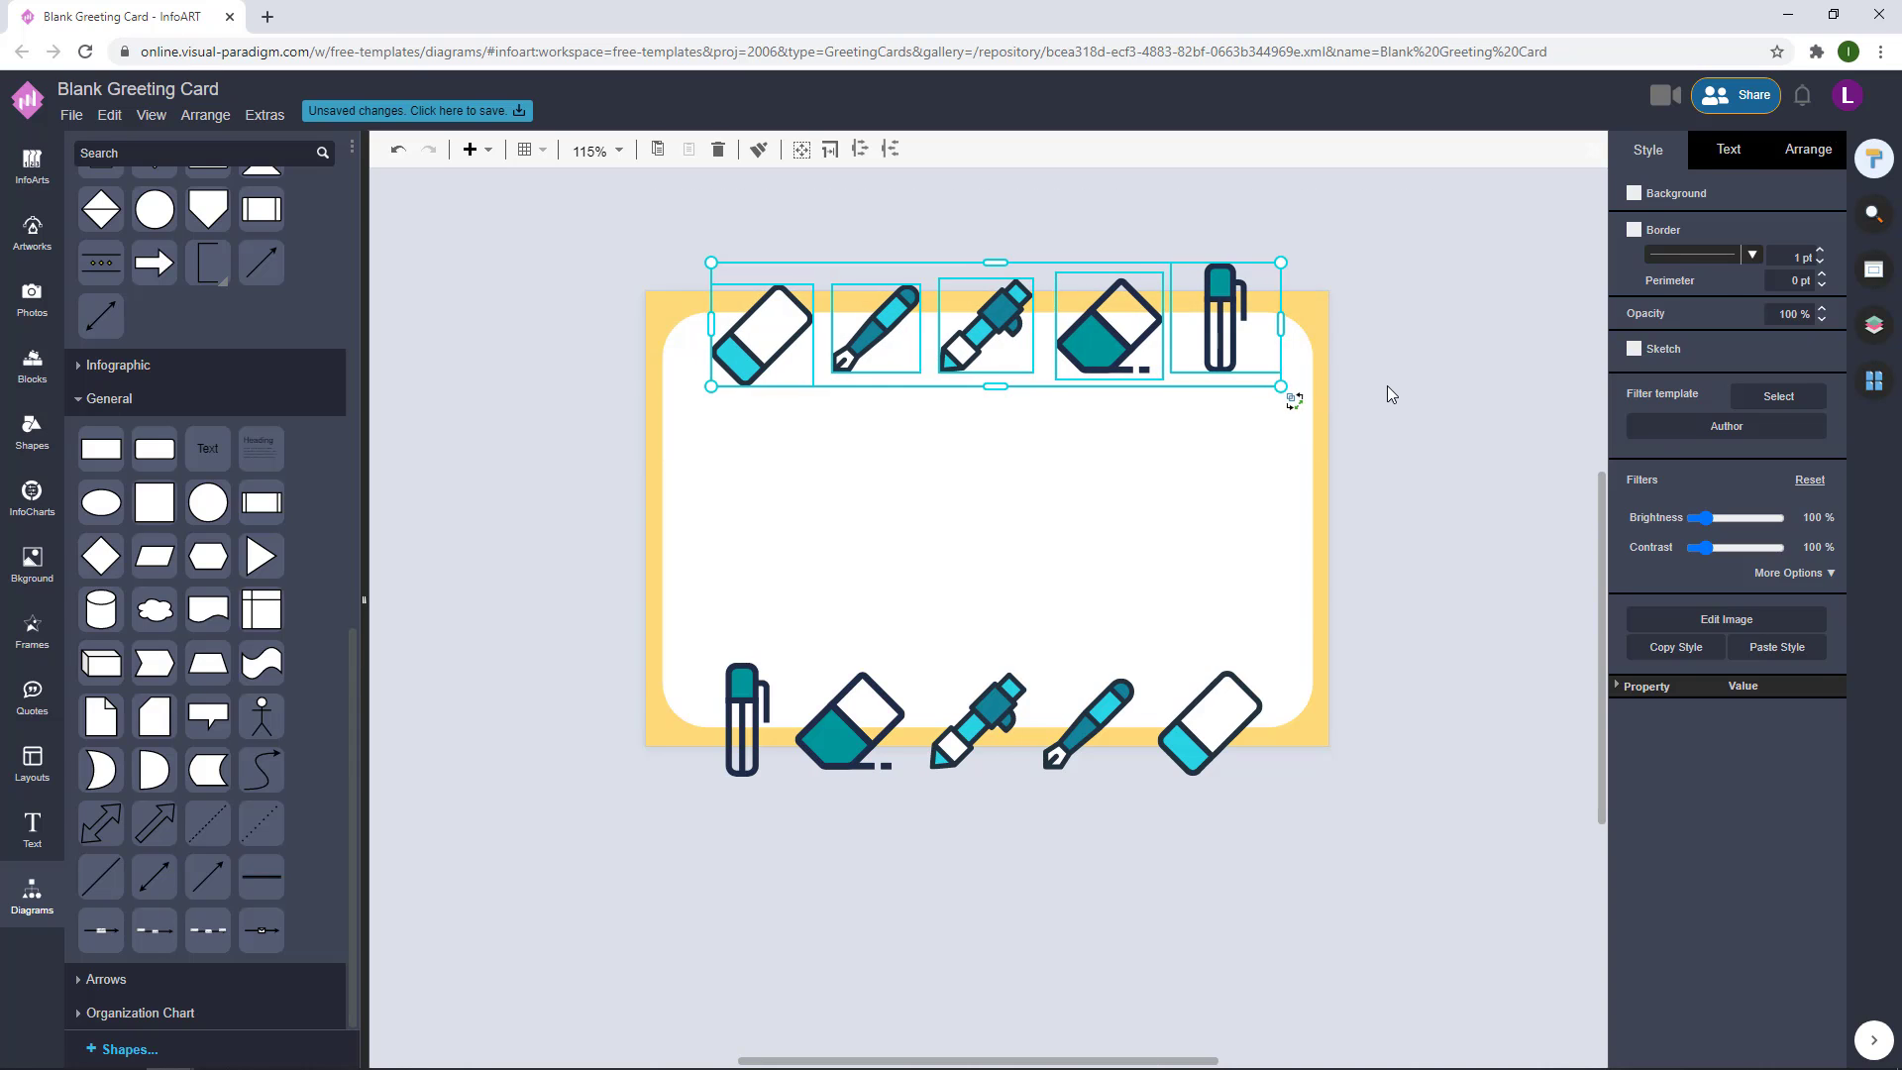
pyautogui.click(1387, 384)
pyautogui.moveTo(1427, 425)
pyautogui.mouseDown()
pyautogui.moveTo(558, 169)
pyautogui.moveTo(1389, 428)
pyautogui.mouseUp()
pyautogui.click(1388, 427)
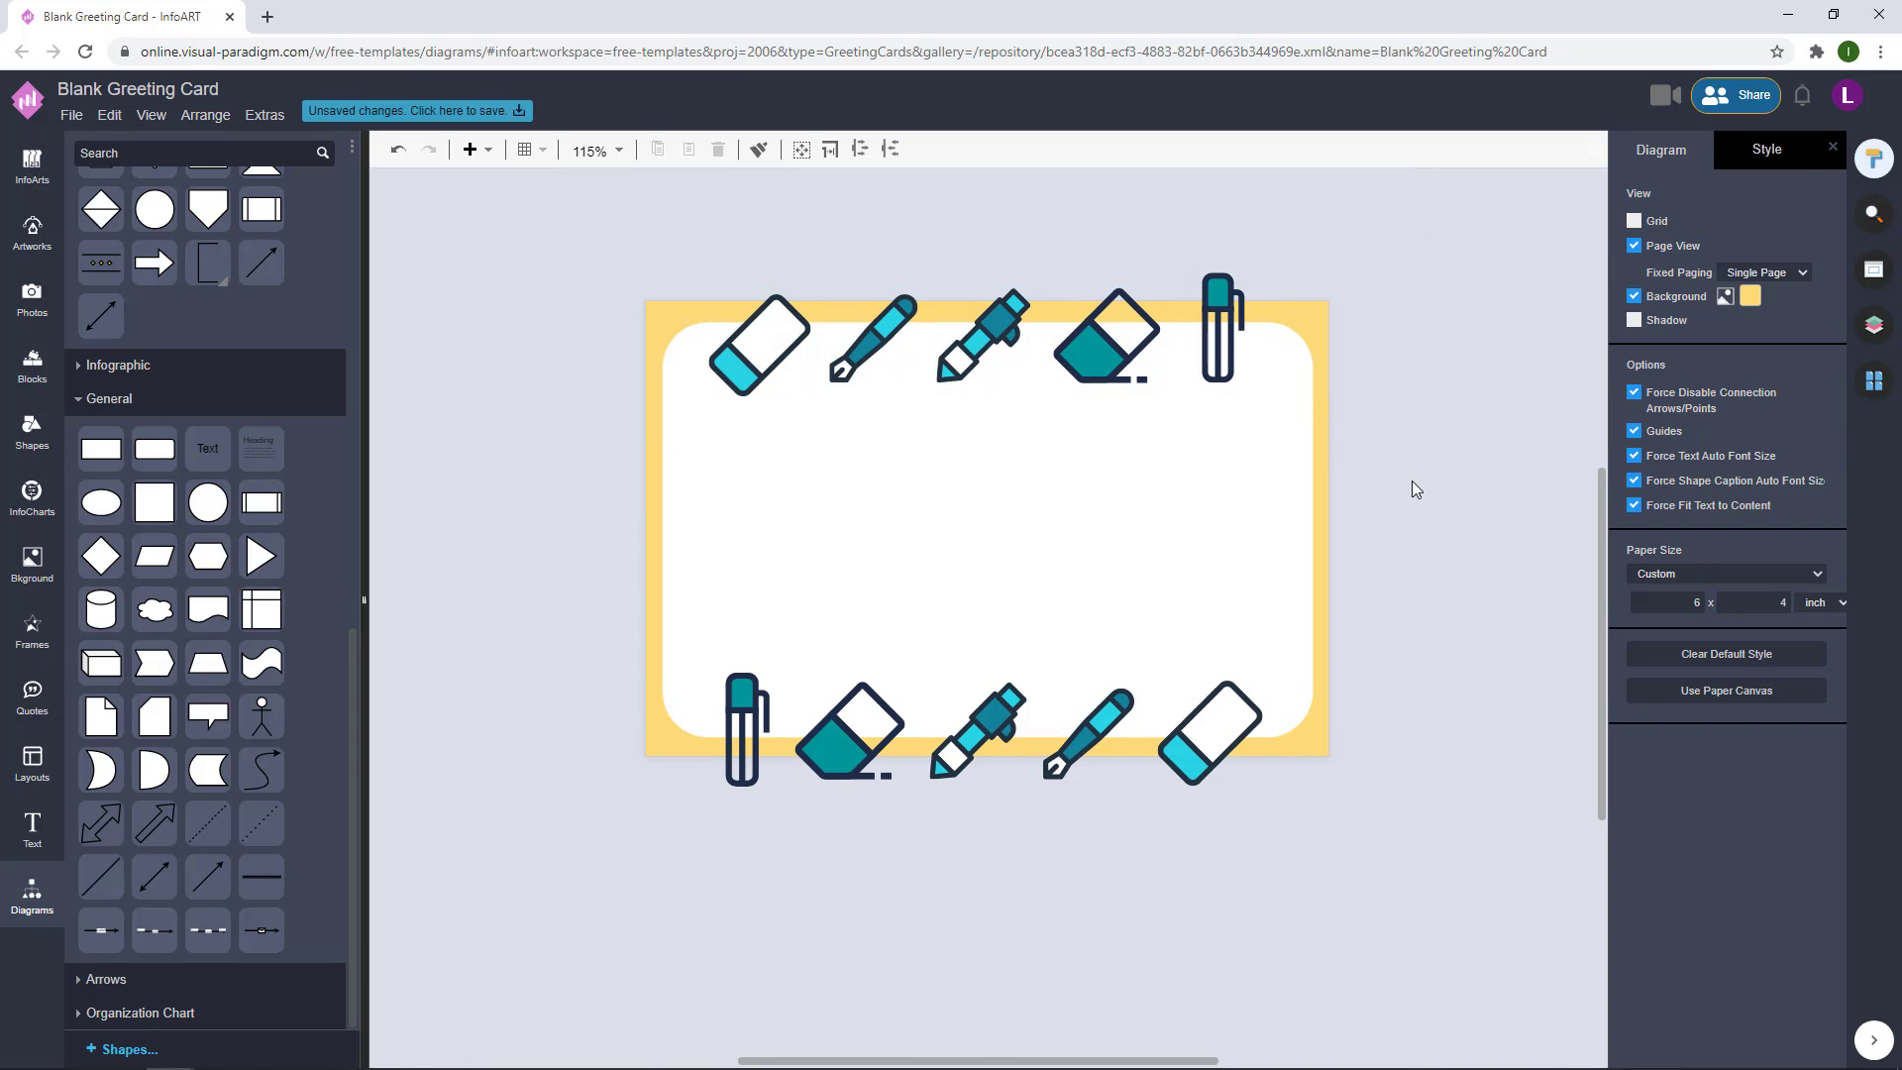
# - Add a text box, enlarge it to span most of the white panel's width, and place it midway between the icon rows
pyautogui.scroll(1, 1412, 480)
pyautogui.doubleClick(442, 421)
pyautogui.click(489, 450)
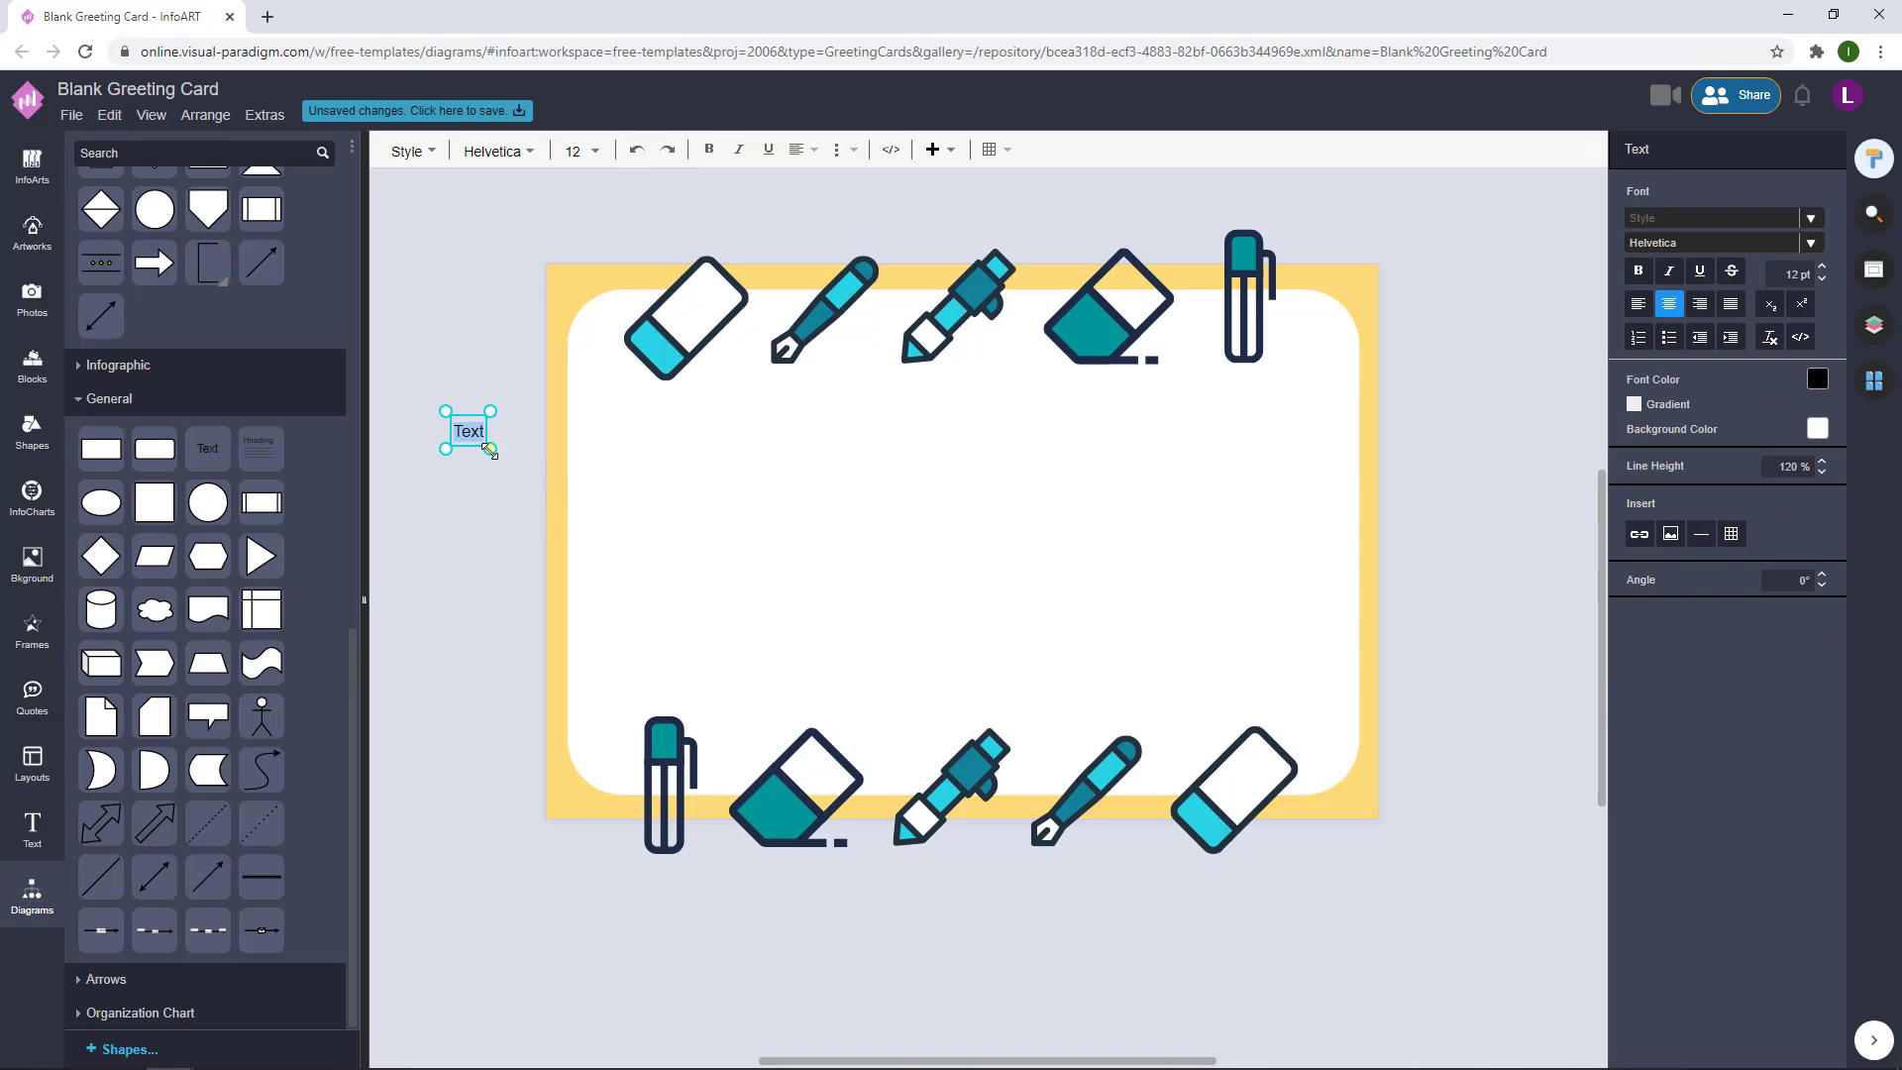
pyautogui.moveTo(553, 492); pyautogui.dragTo(1219, 461)
pyautogui.moveTo(854, 471); pyautogui.dragTo(1010, 555)
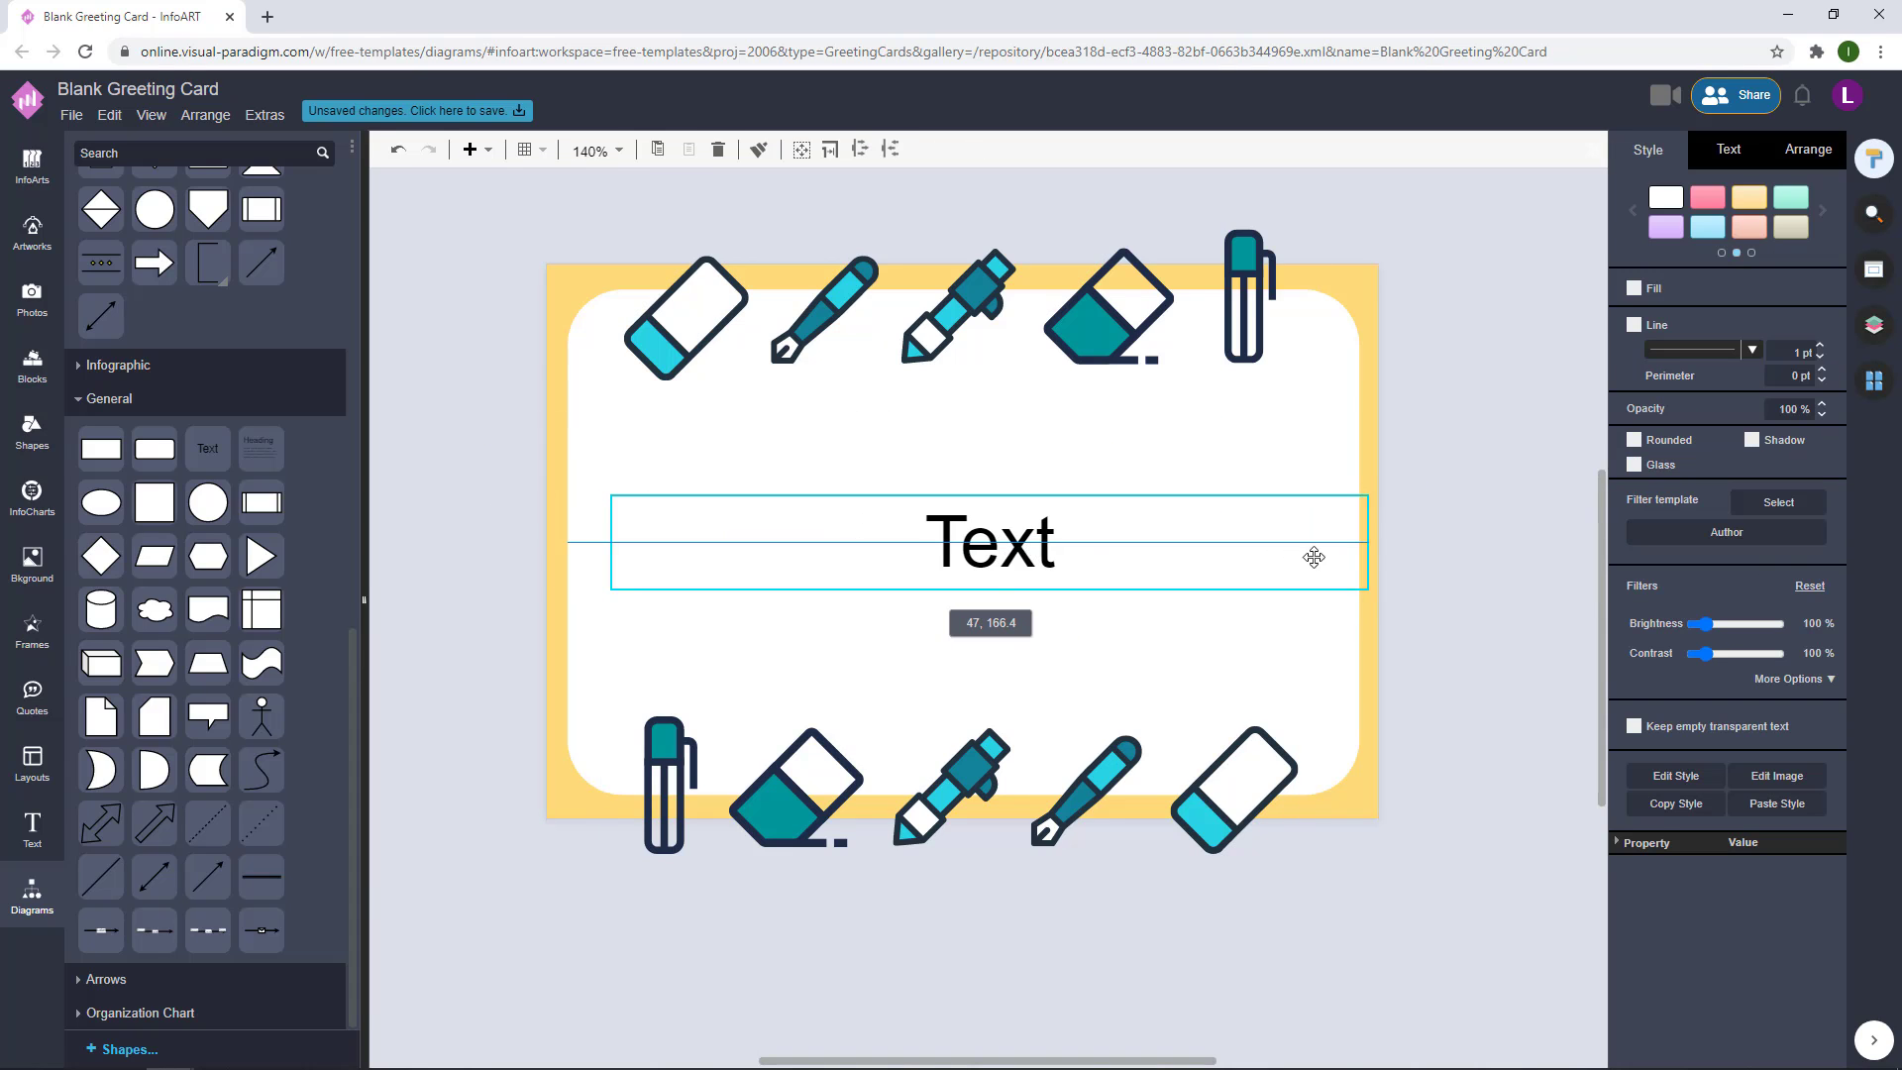
pyautogui.moveTo(1367, 541); pyautogui.dragTo(1254, 542)
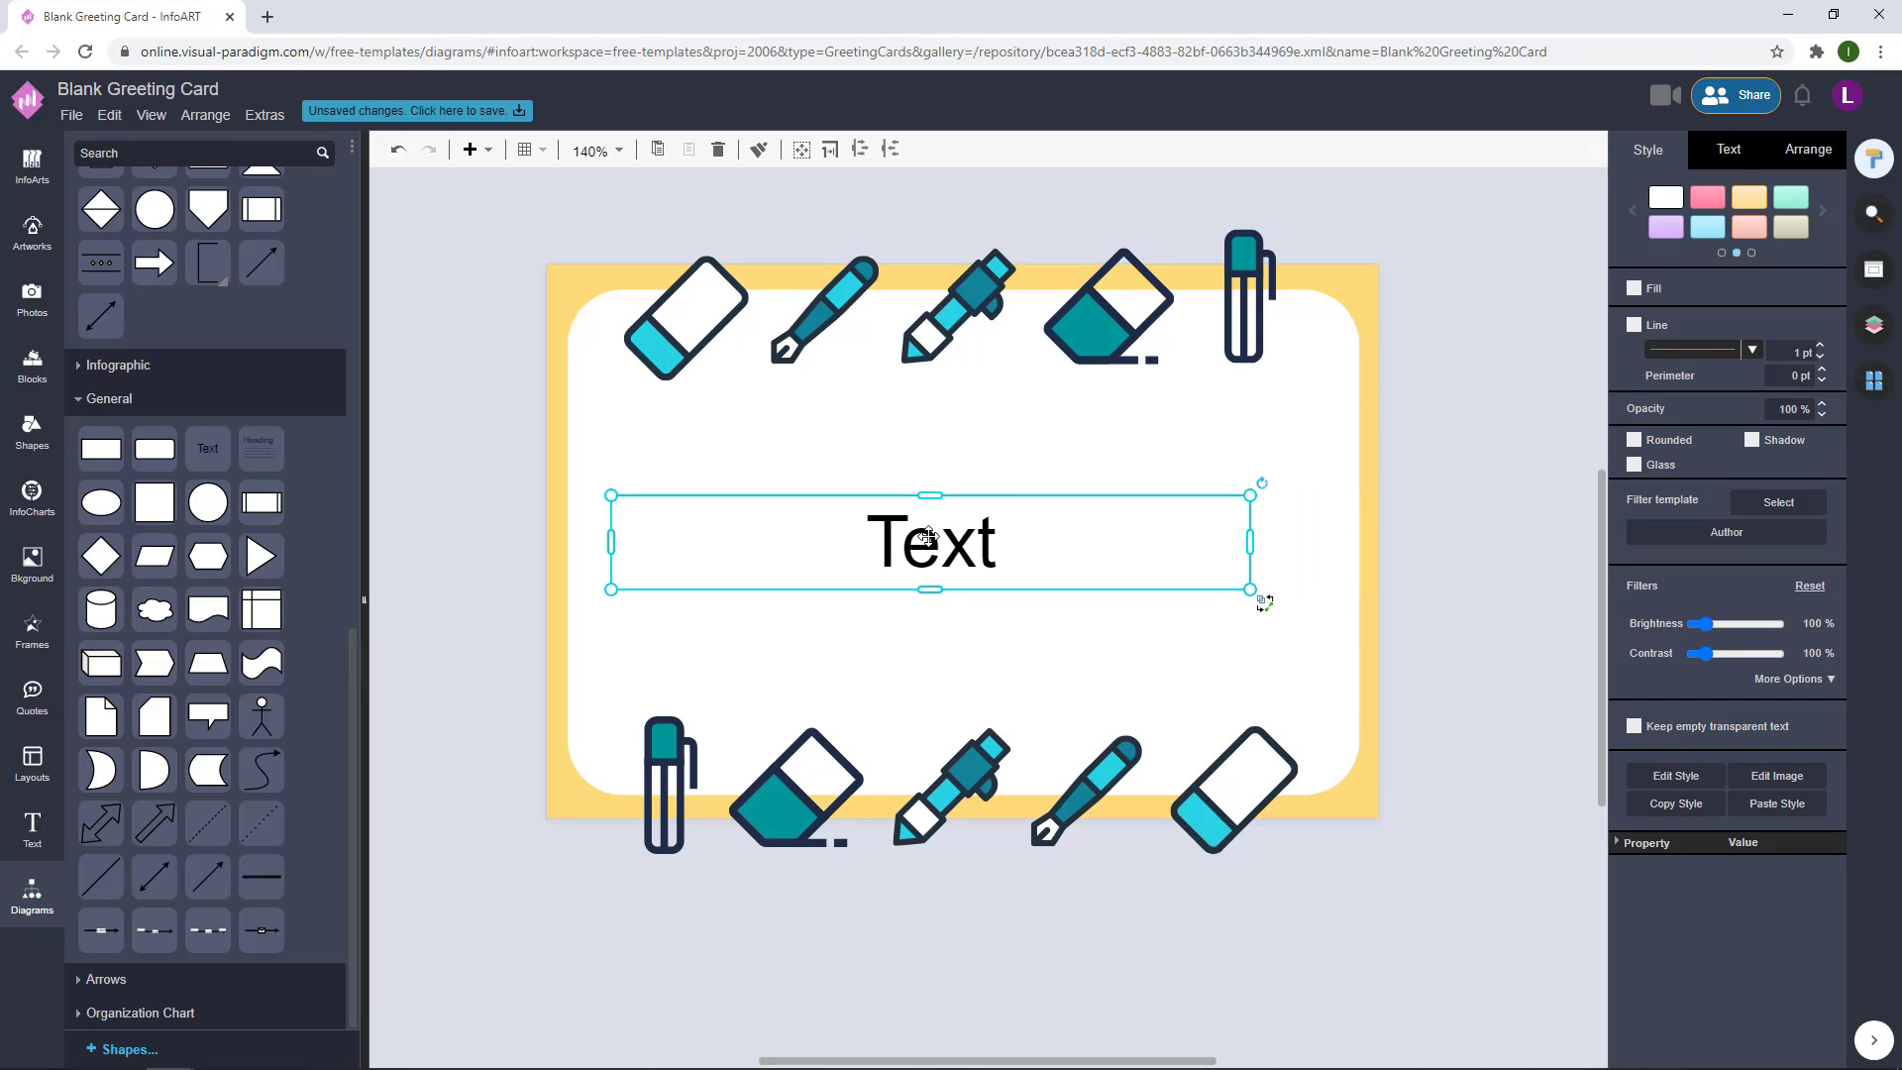
# - Replace the placeholder text with "Thank You!" and center the text box horizontally on the card
pyautogui.doubleClick(929, 540)
pyautogui.write('y')
pyautogui.write('Tan')
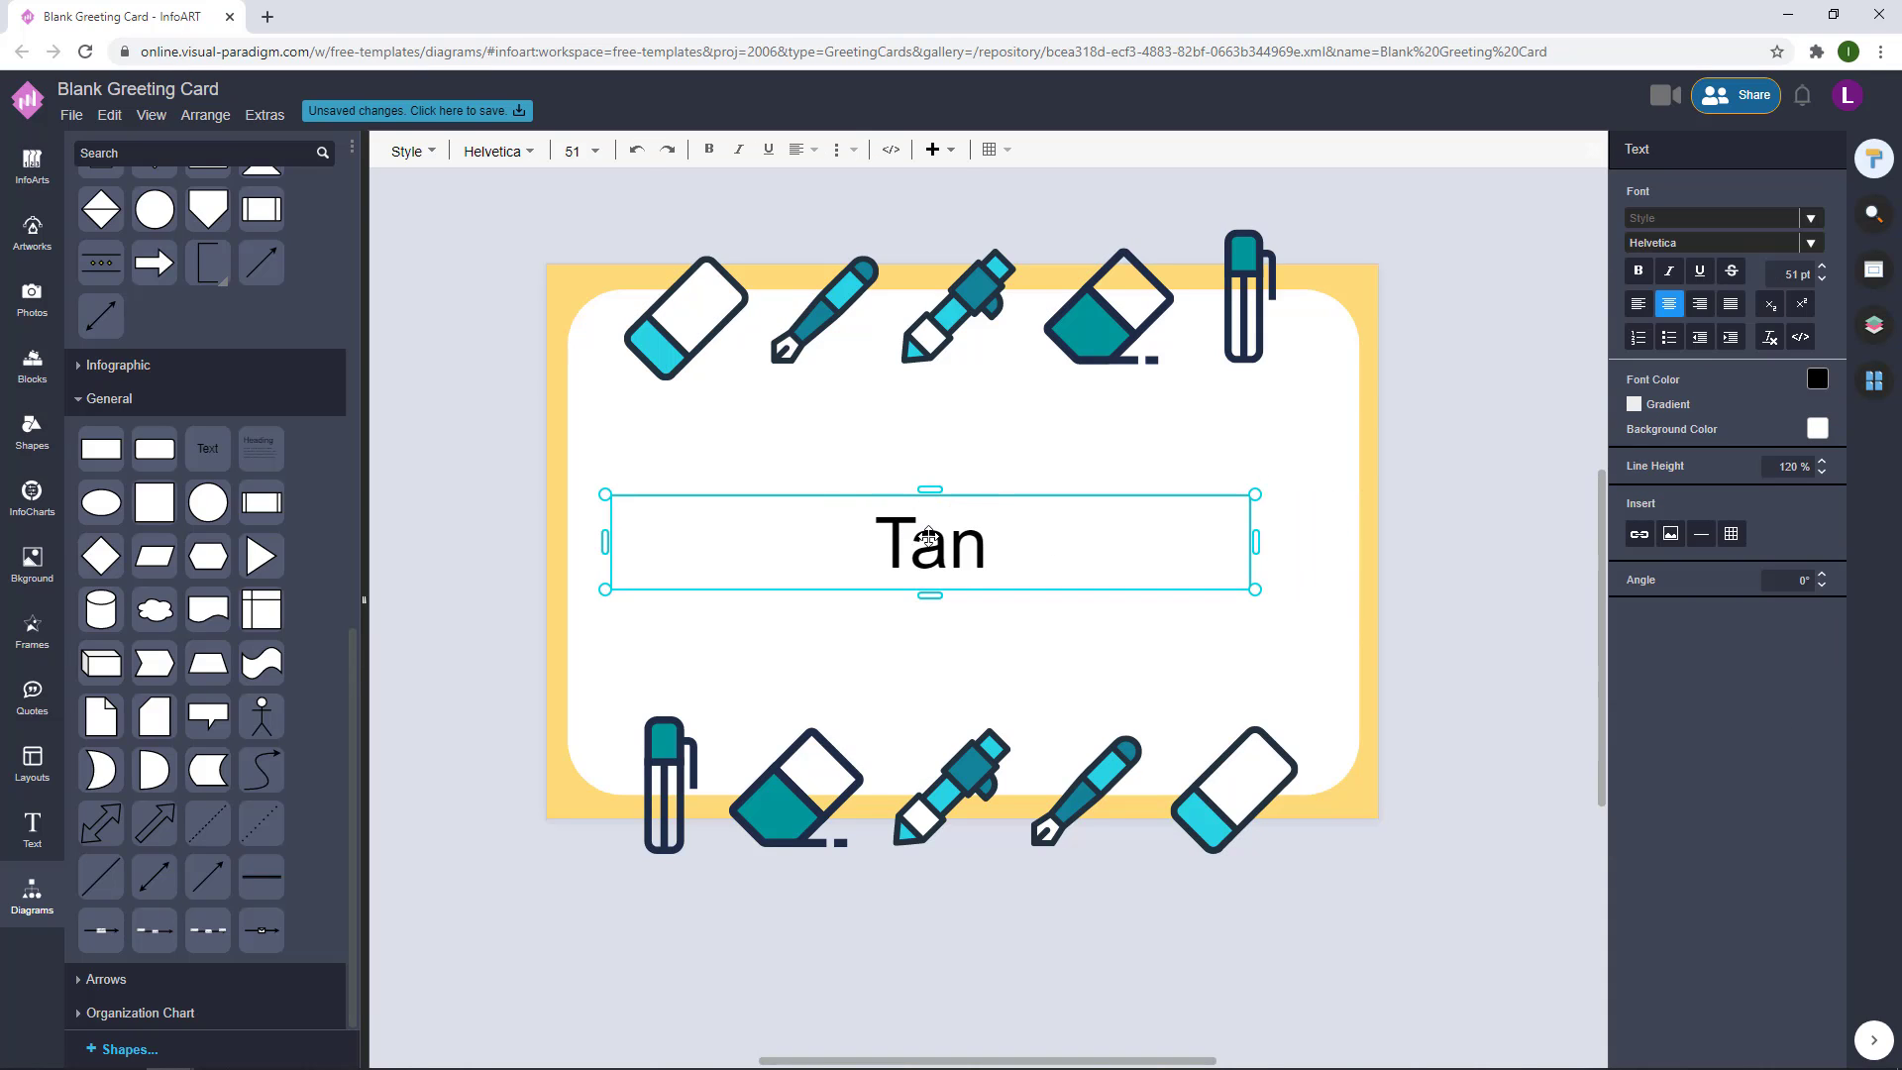
pyautogui.press('BackSpace')
pyautogui.press('BackSpace')
pyautogui.write('hank You!')
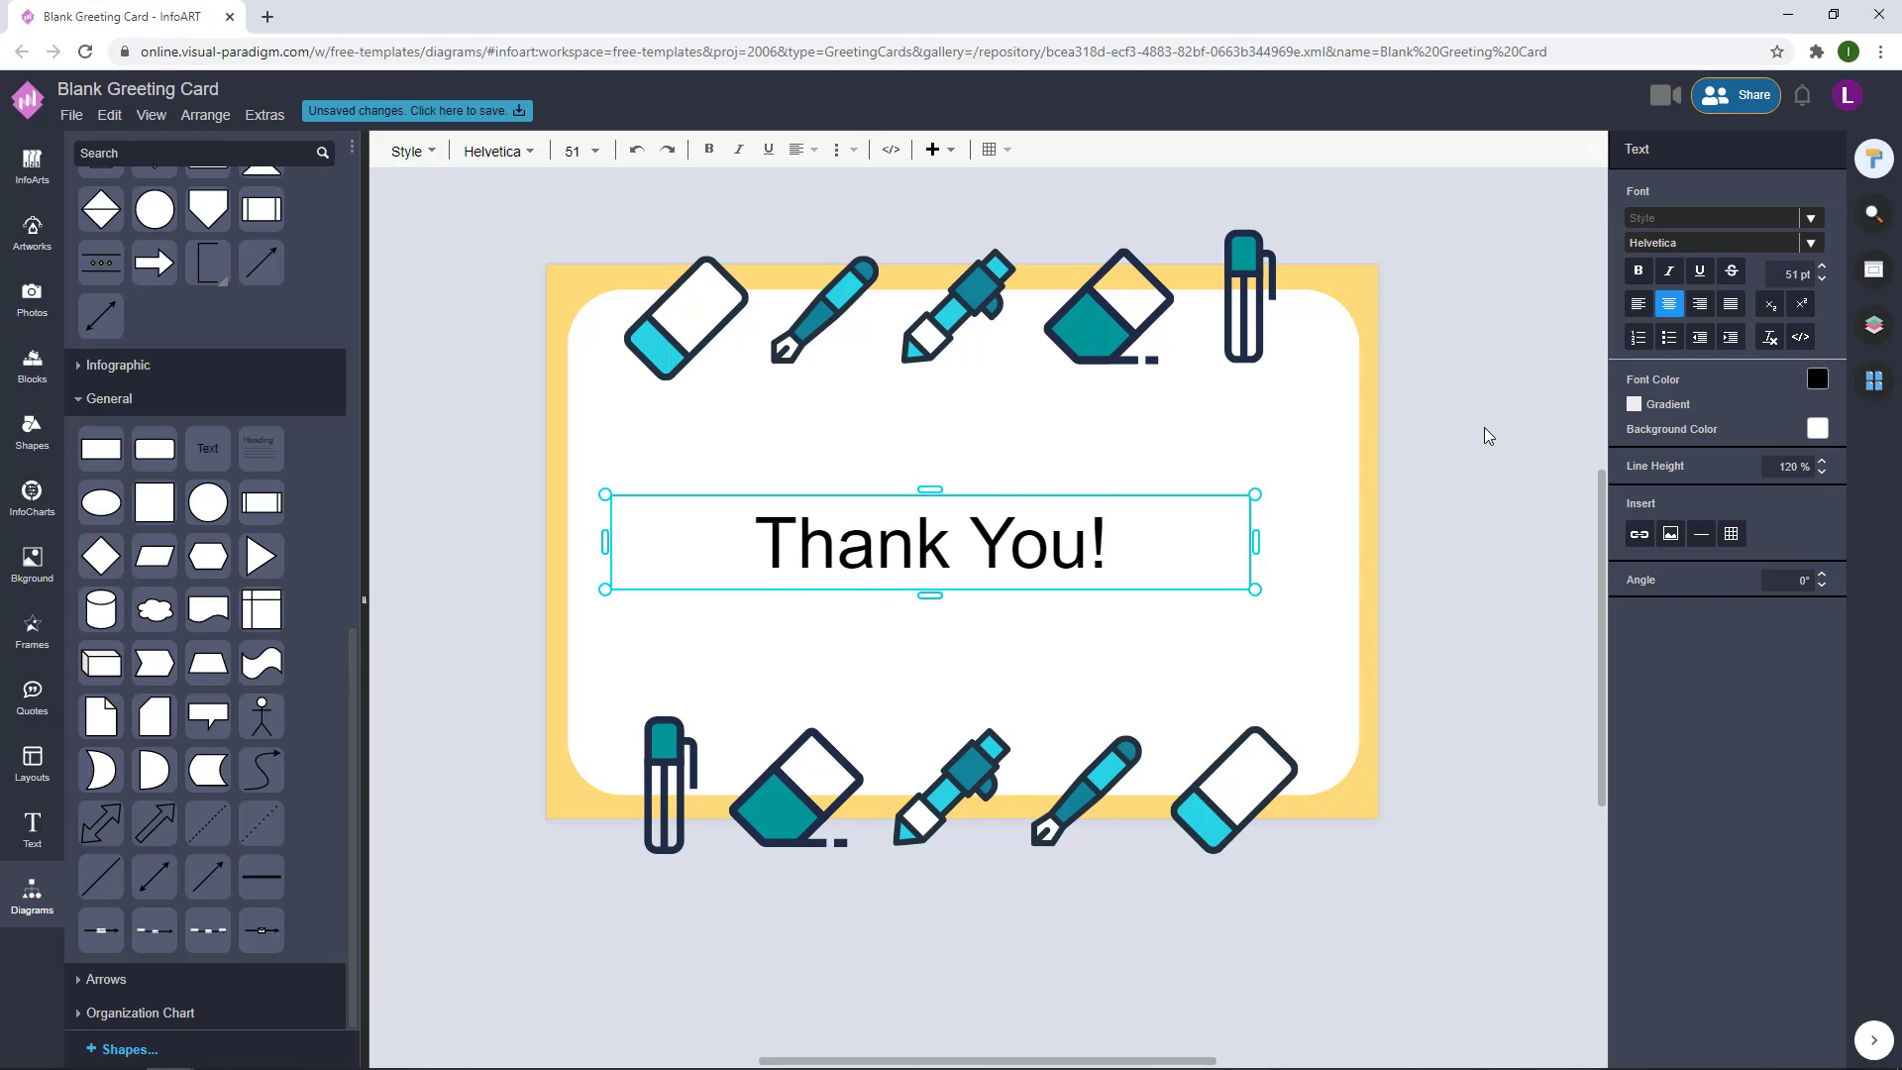
pyautogui.click(1345, 436)
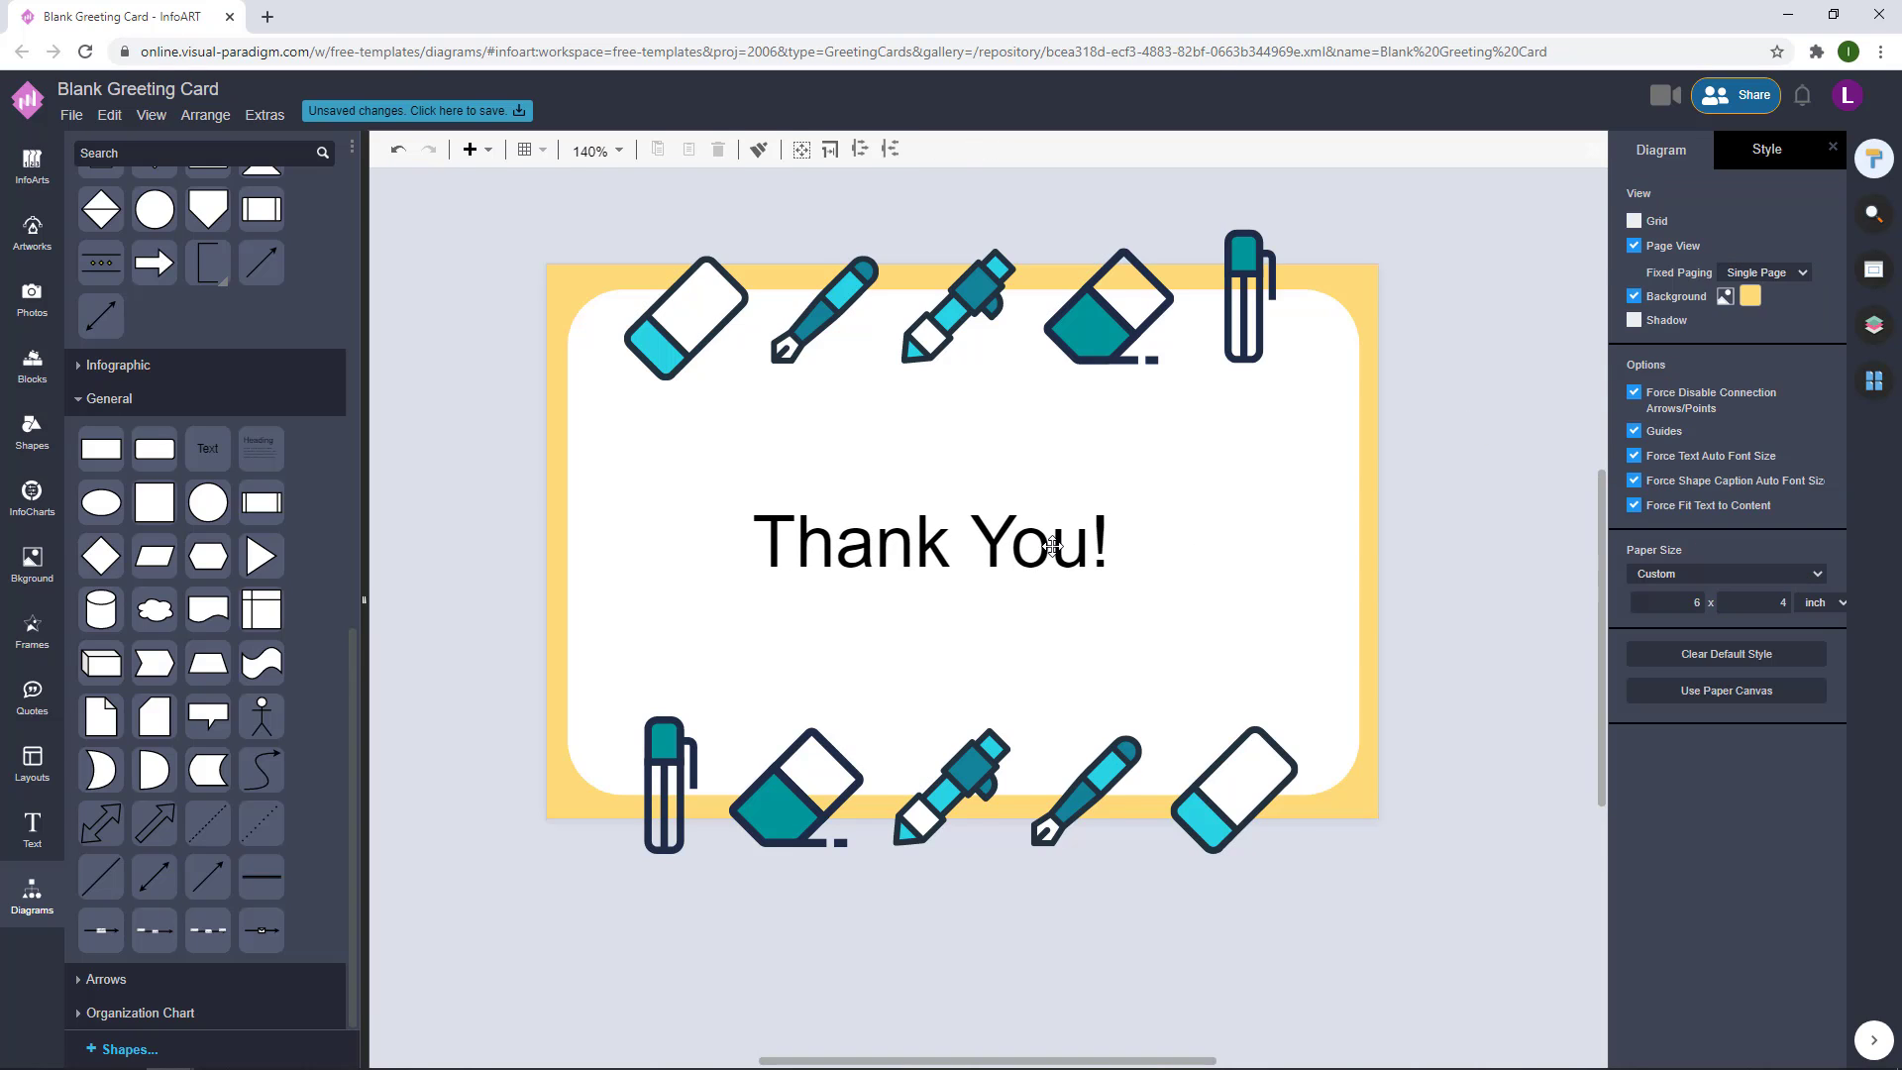
pyautogui.moveTo(1048, 547); pyautogui.dragTo(1078, 550)
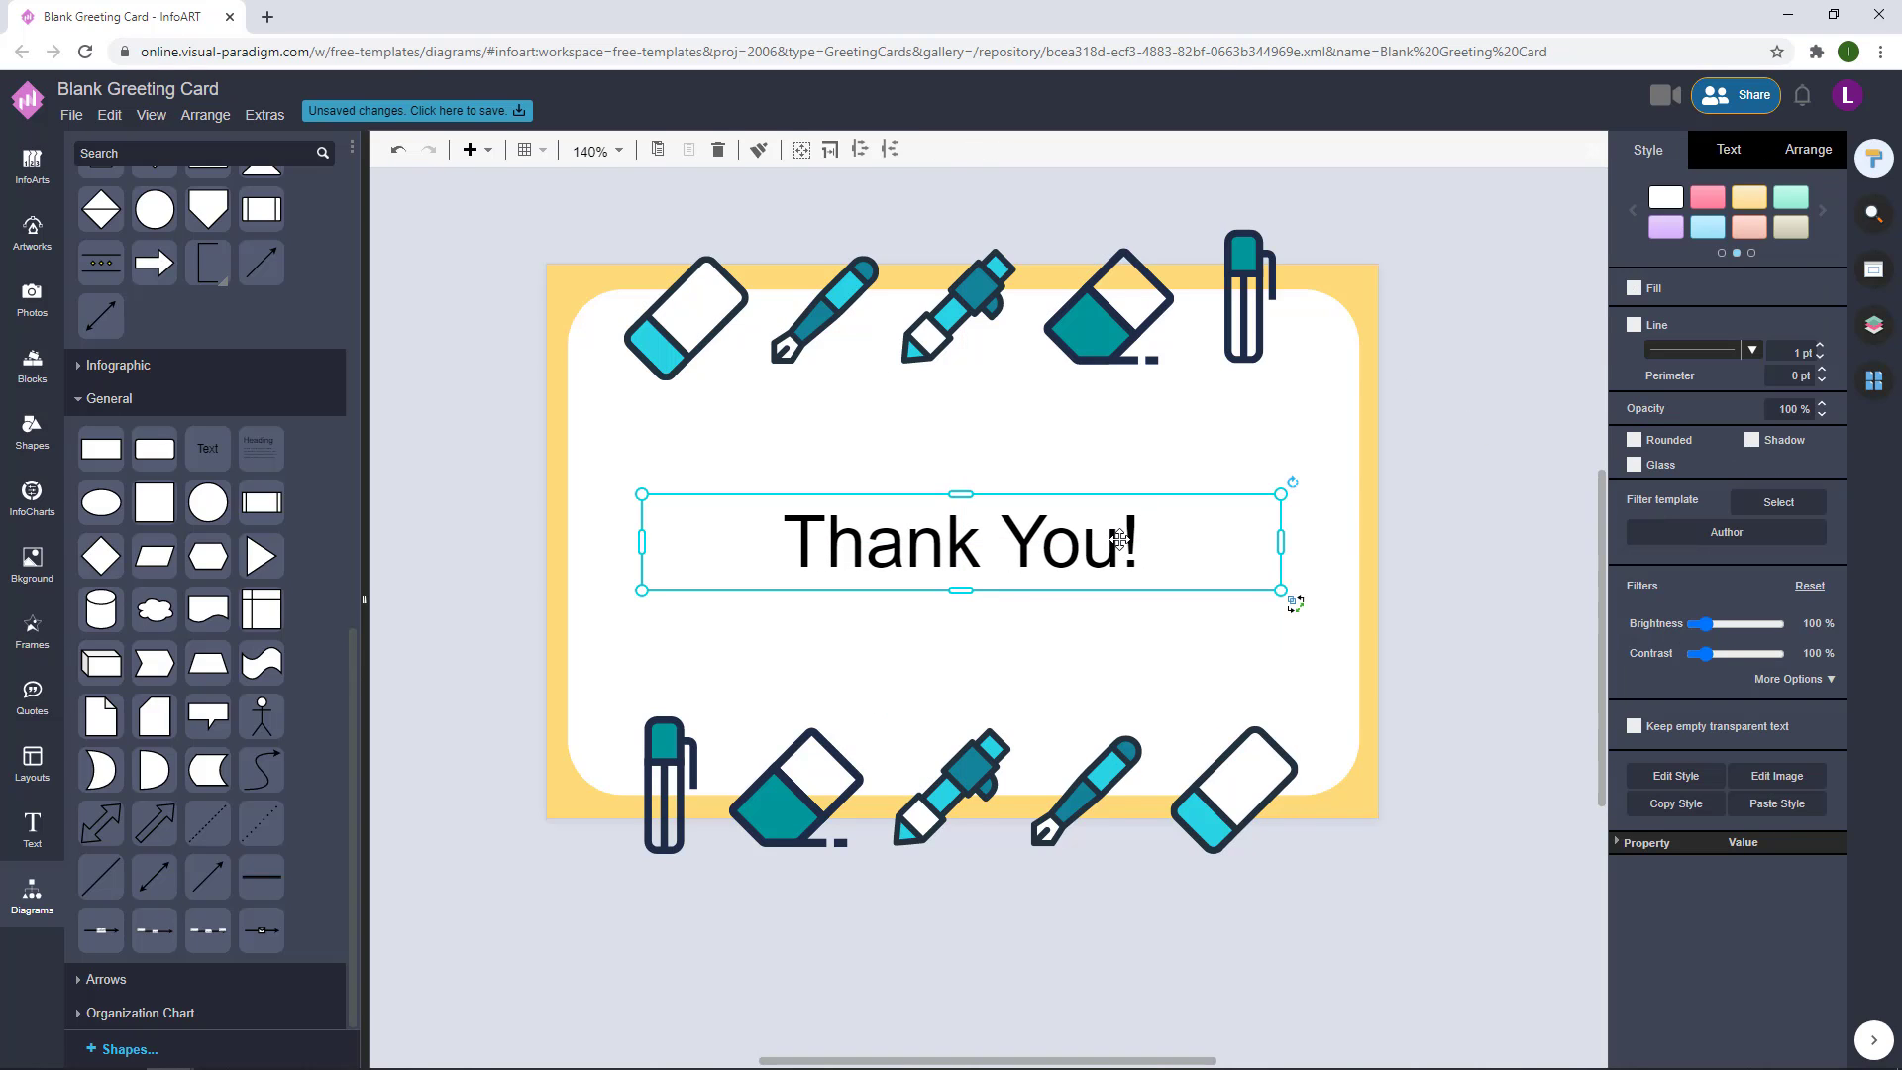
# - Change the font of the "Thank You!" text to Days One
pyautogui.doubleClick(1118, 516)
pyautogui.click(1811, 243)
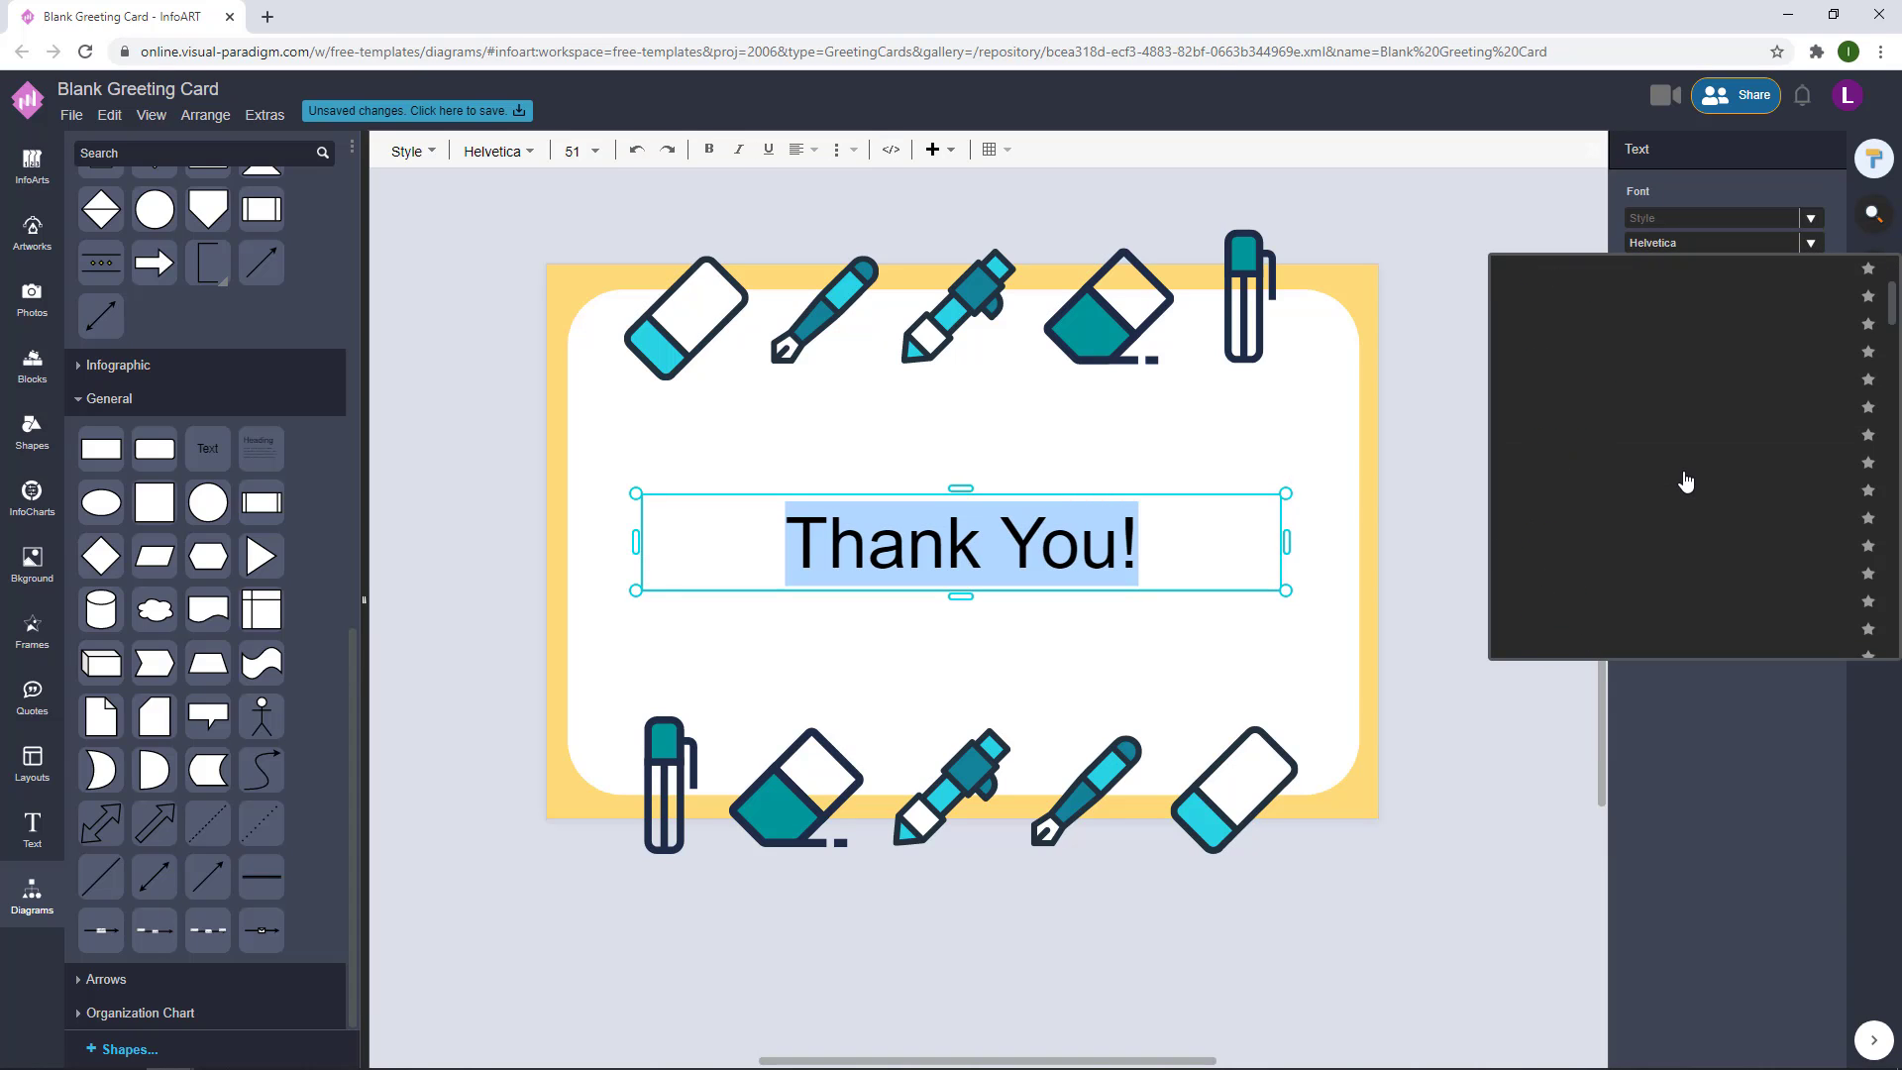
pyautogui.scroll(-10, 1685, 481)
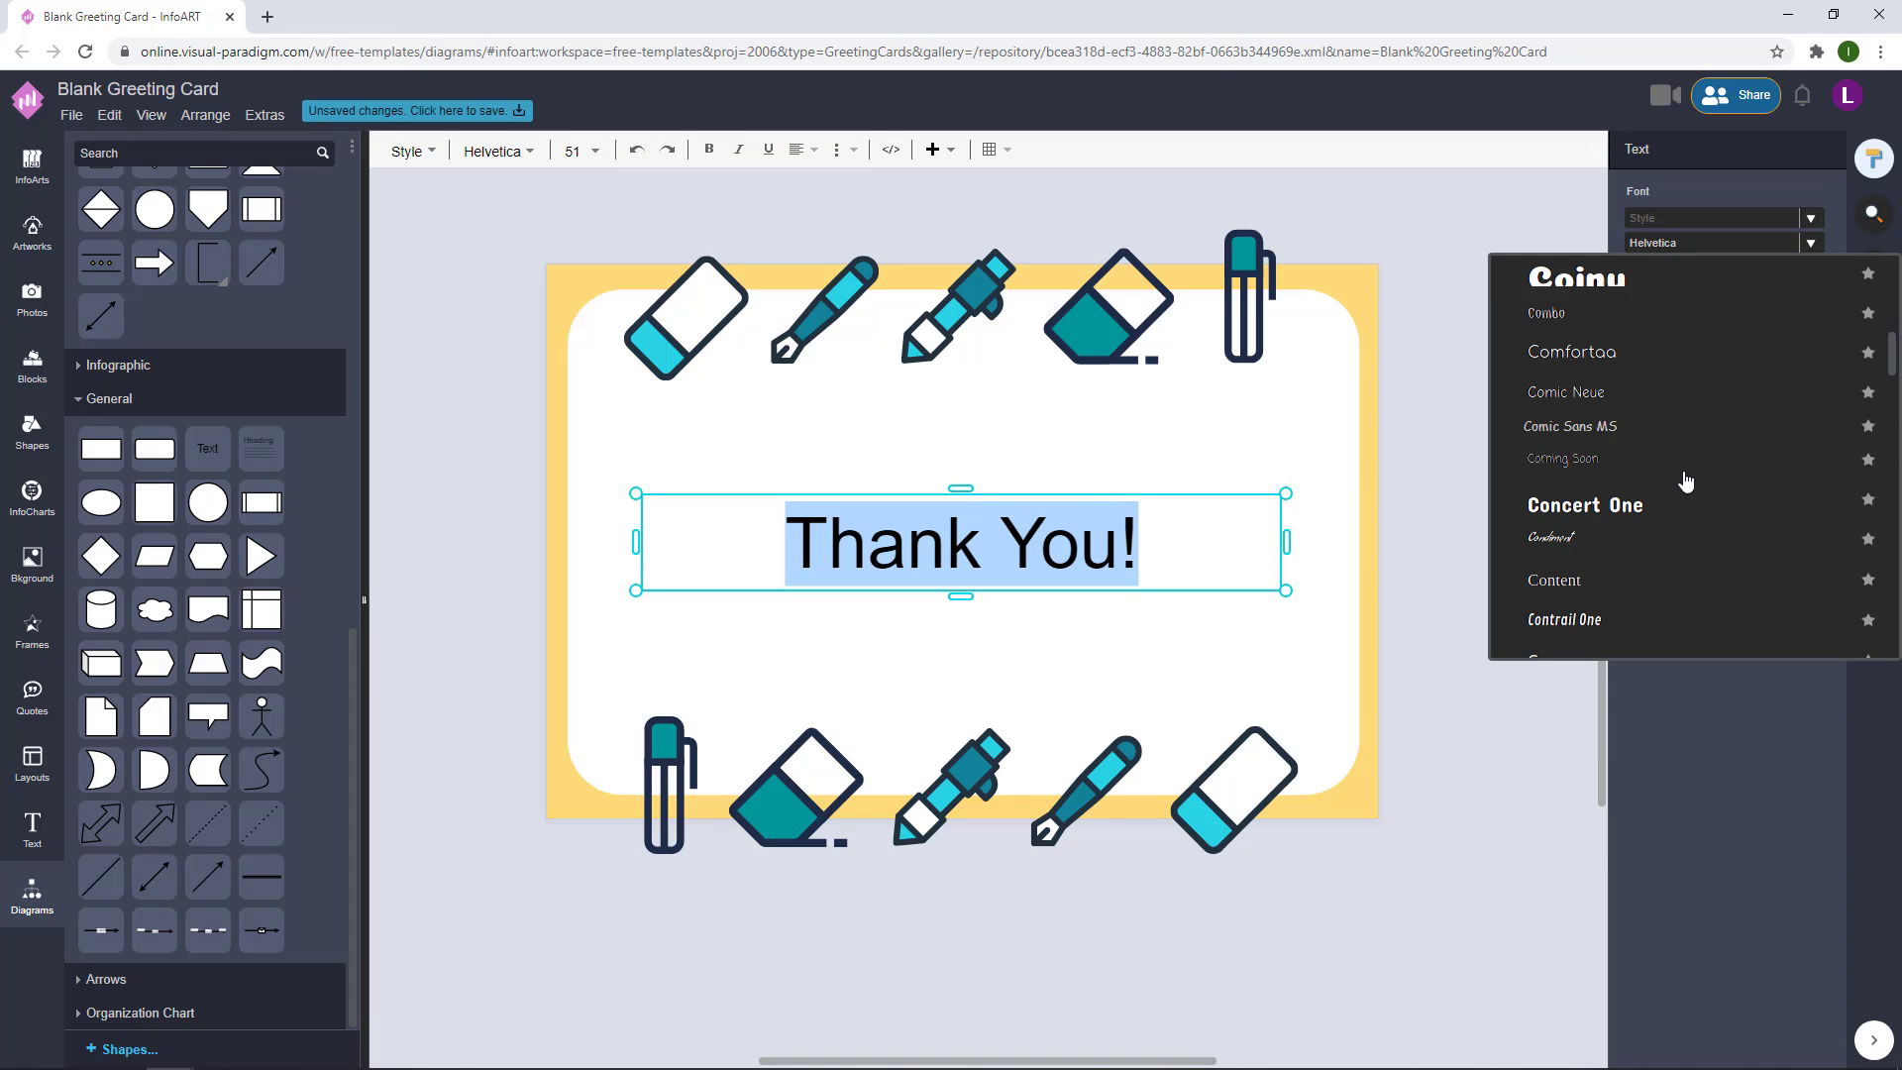
pyautogui.scroll(-5, 1685, 481)
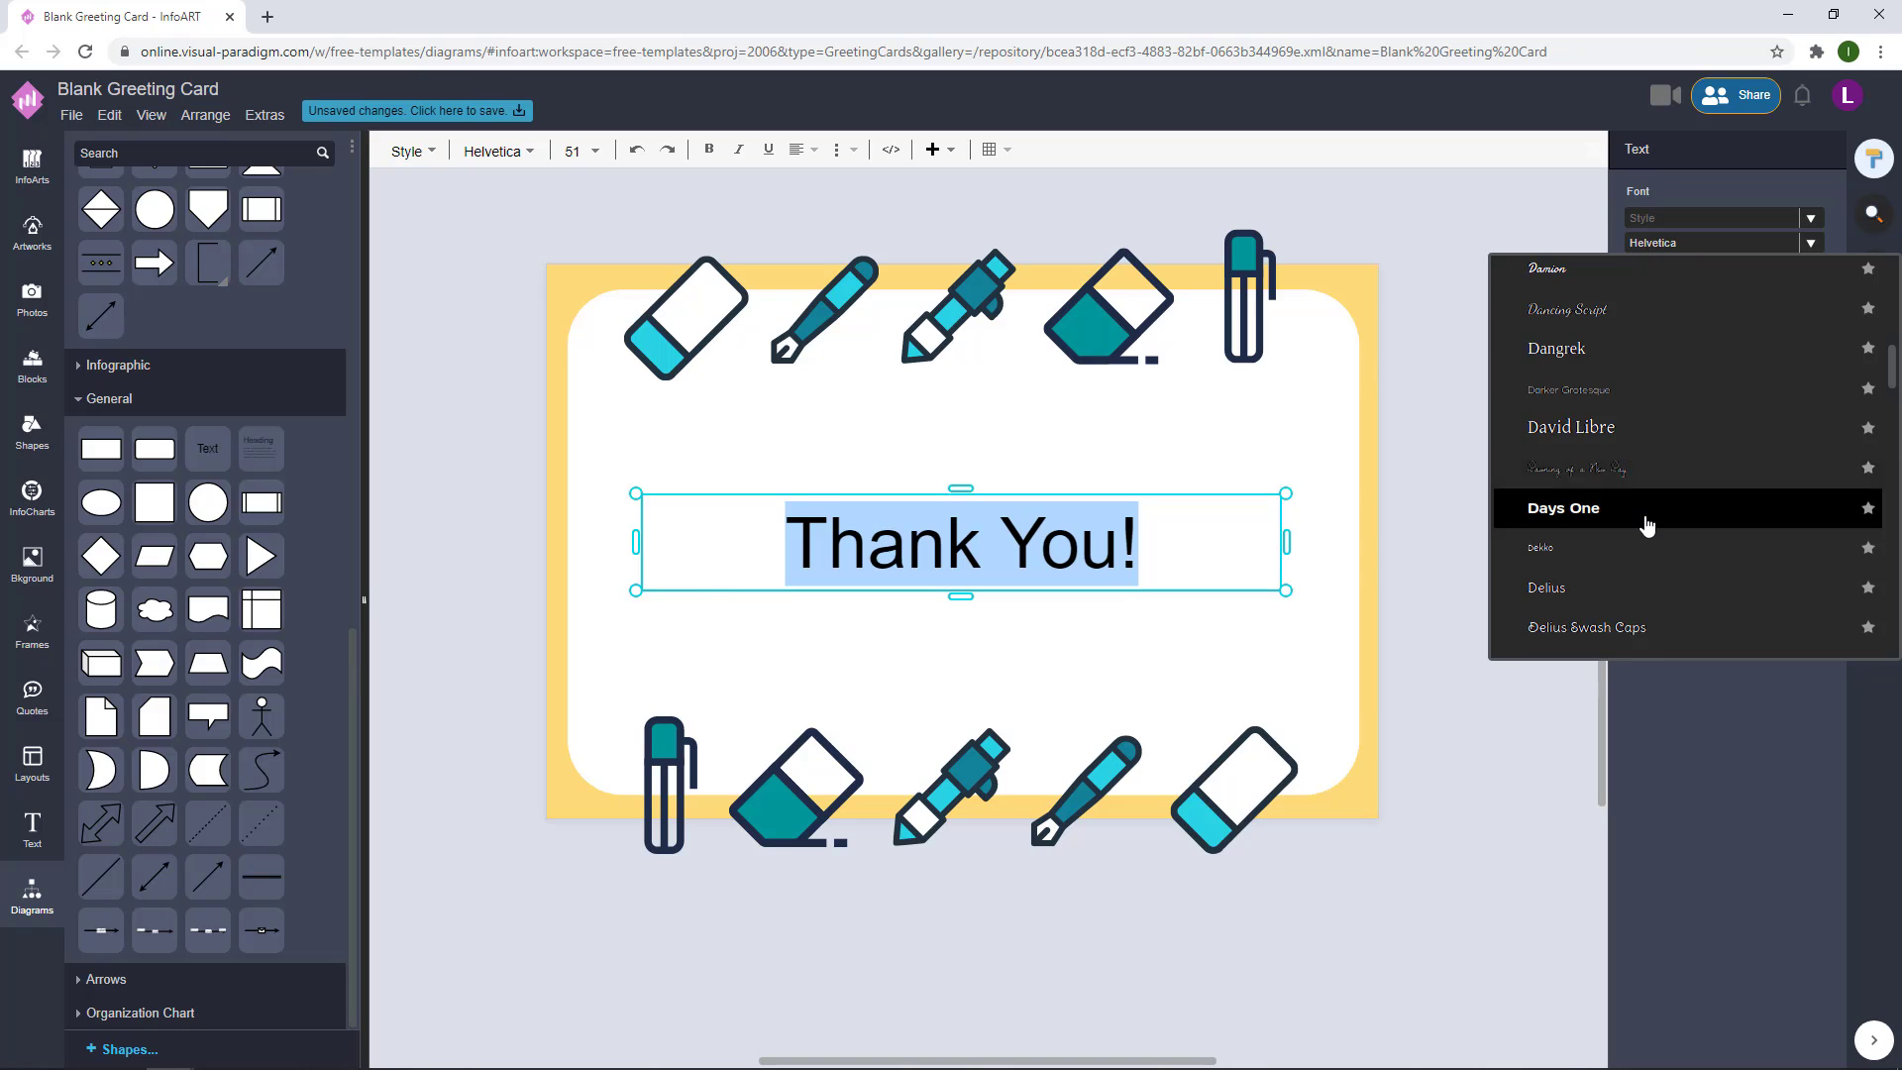
pyautogui.click(1644, 509)
pyautogui.click(1446, 441)
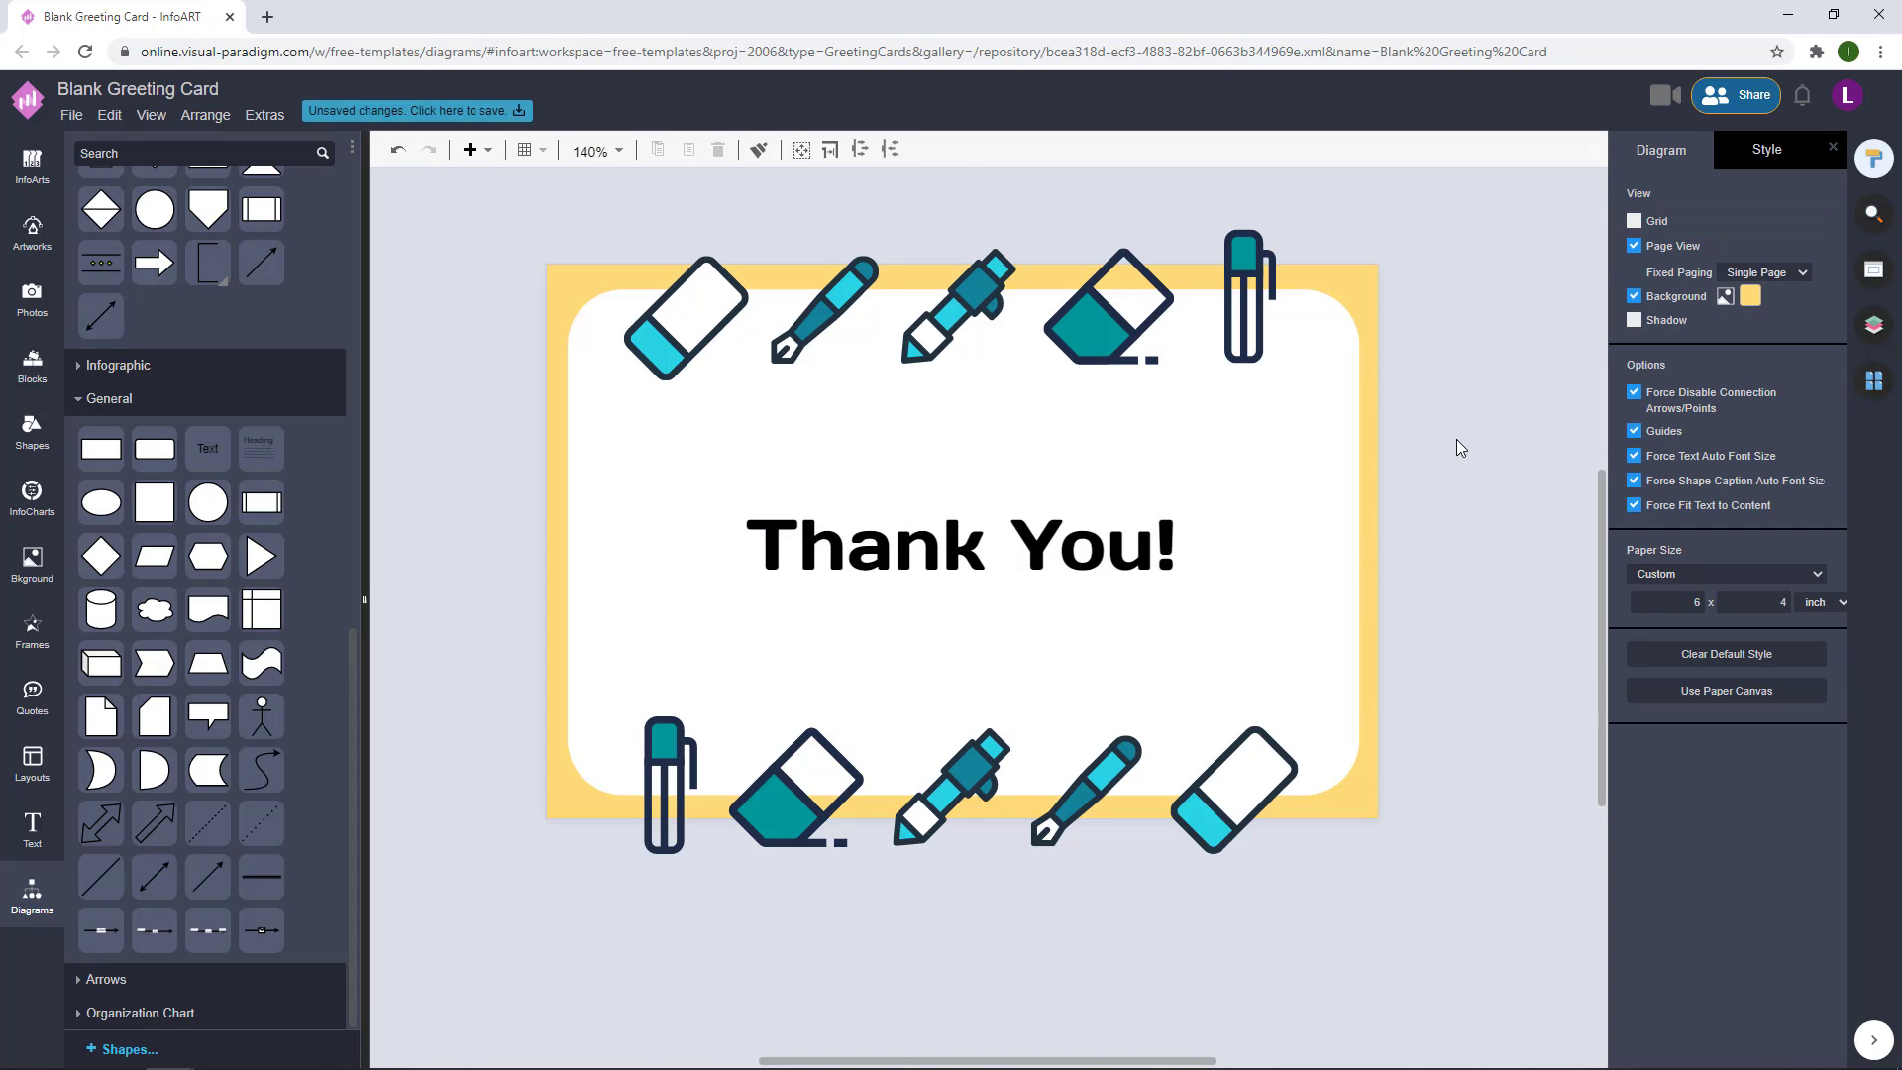
# - Shrink the "Thank You!" text box slightly and center it again on the card
pyautogui.click(1144, 530)
pyautogui.moveTo(1274, 488); pyautogui.dragTo(1217, 503)
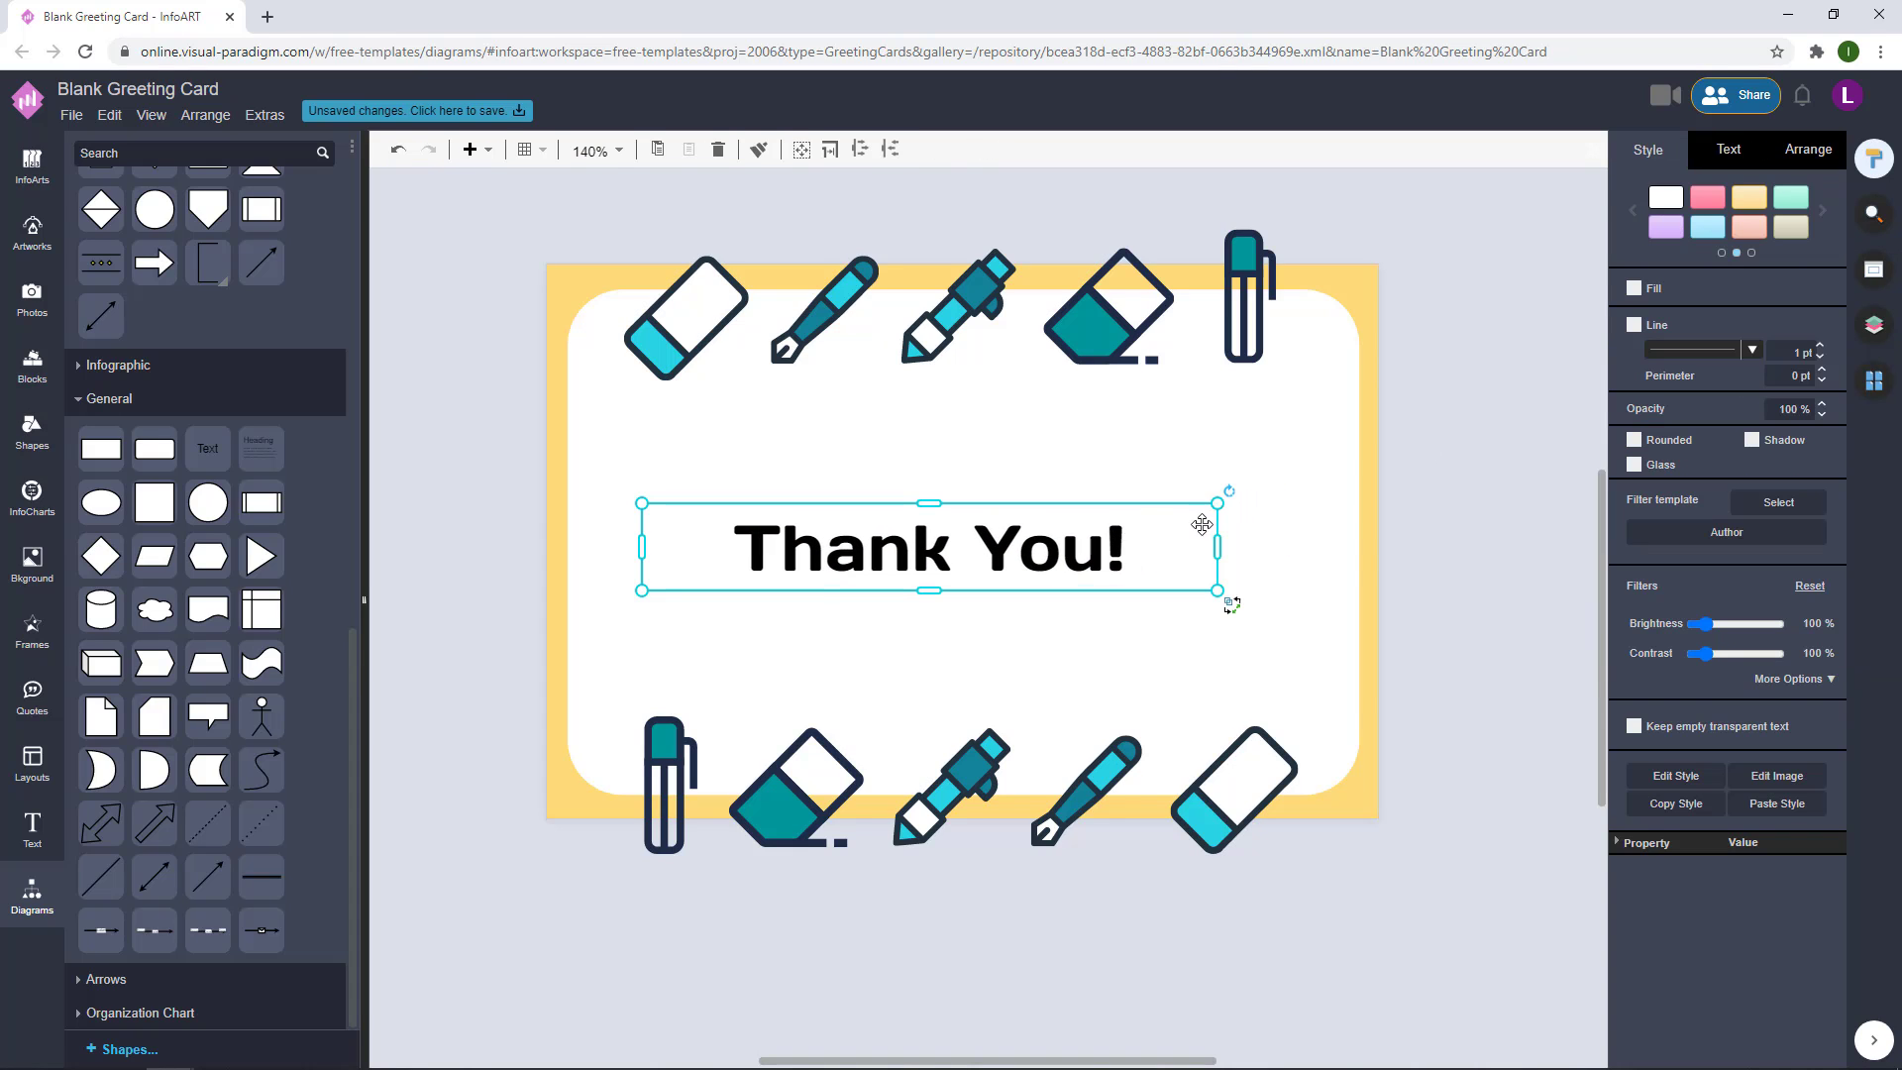
pyautogui.moveTo(1117, 544); pyautogui.dragTo(1078, 553)
pyautogui.moveTo(1201, 527); pyautogui.dragTo(1201, 527)
pyautogui.click(1434, 471)
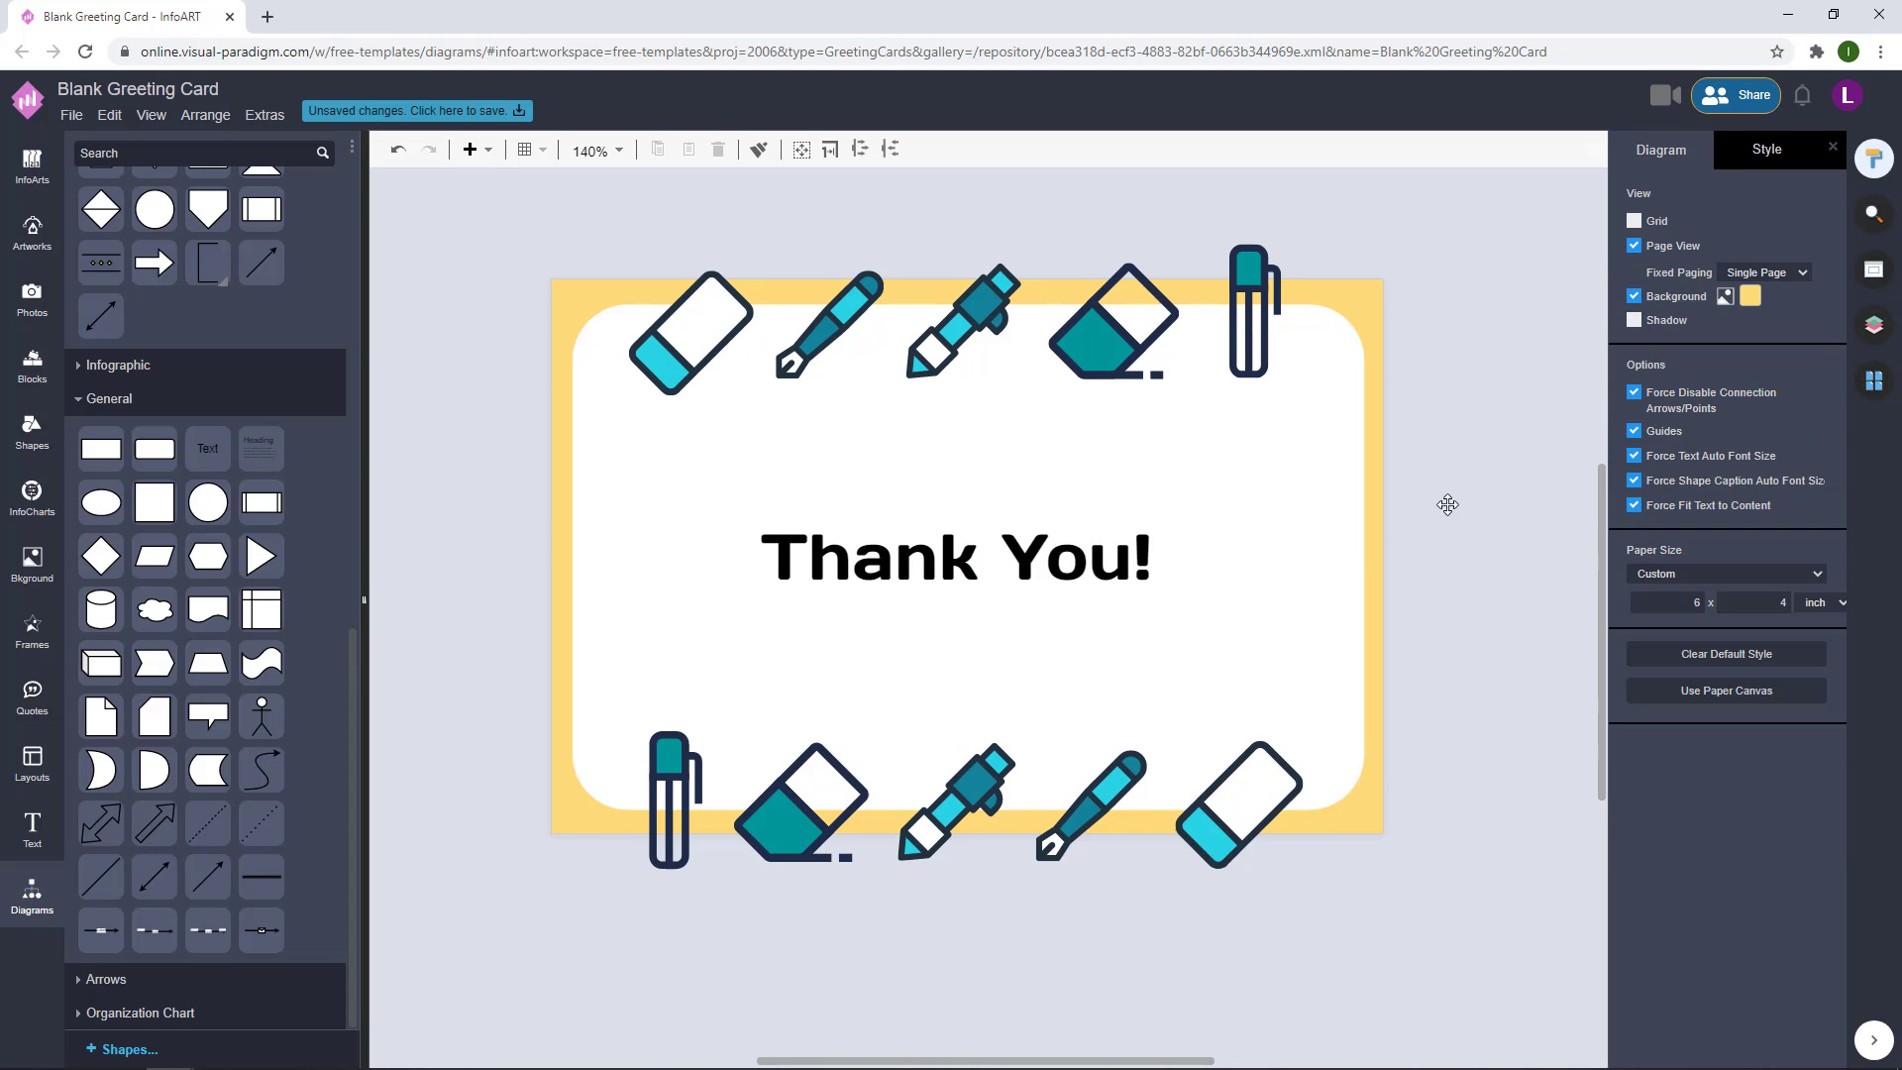
# - Duplicate the "Thank You!" text above the original, scale the copy down to about half size, and center it horizontally
pyautogui.click(1107, 567)
pyautogui.moveTo(1108, 566); pyautogui.dragTo(1123, 482)
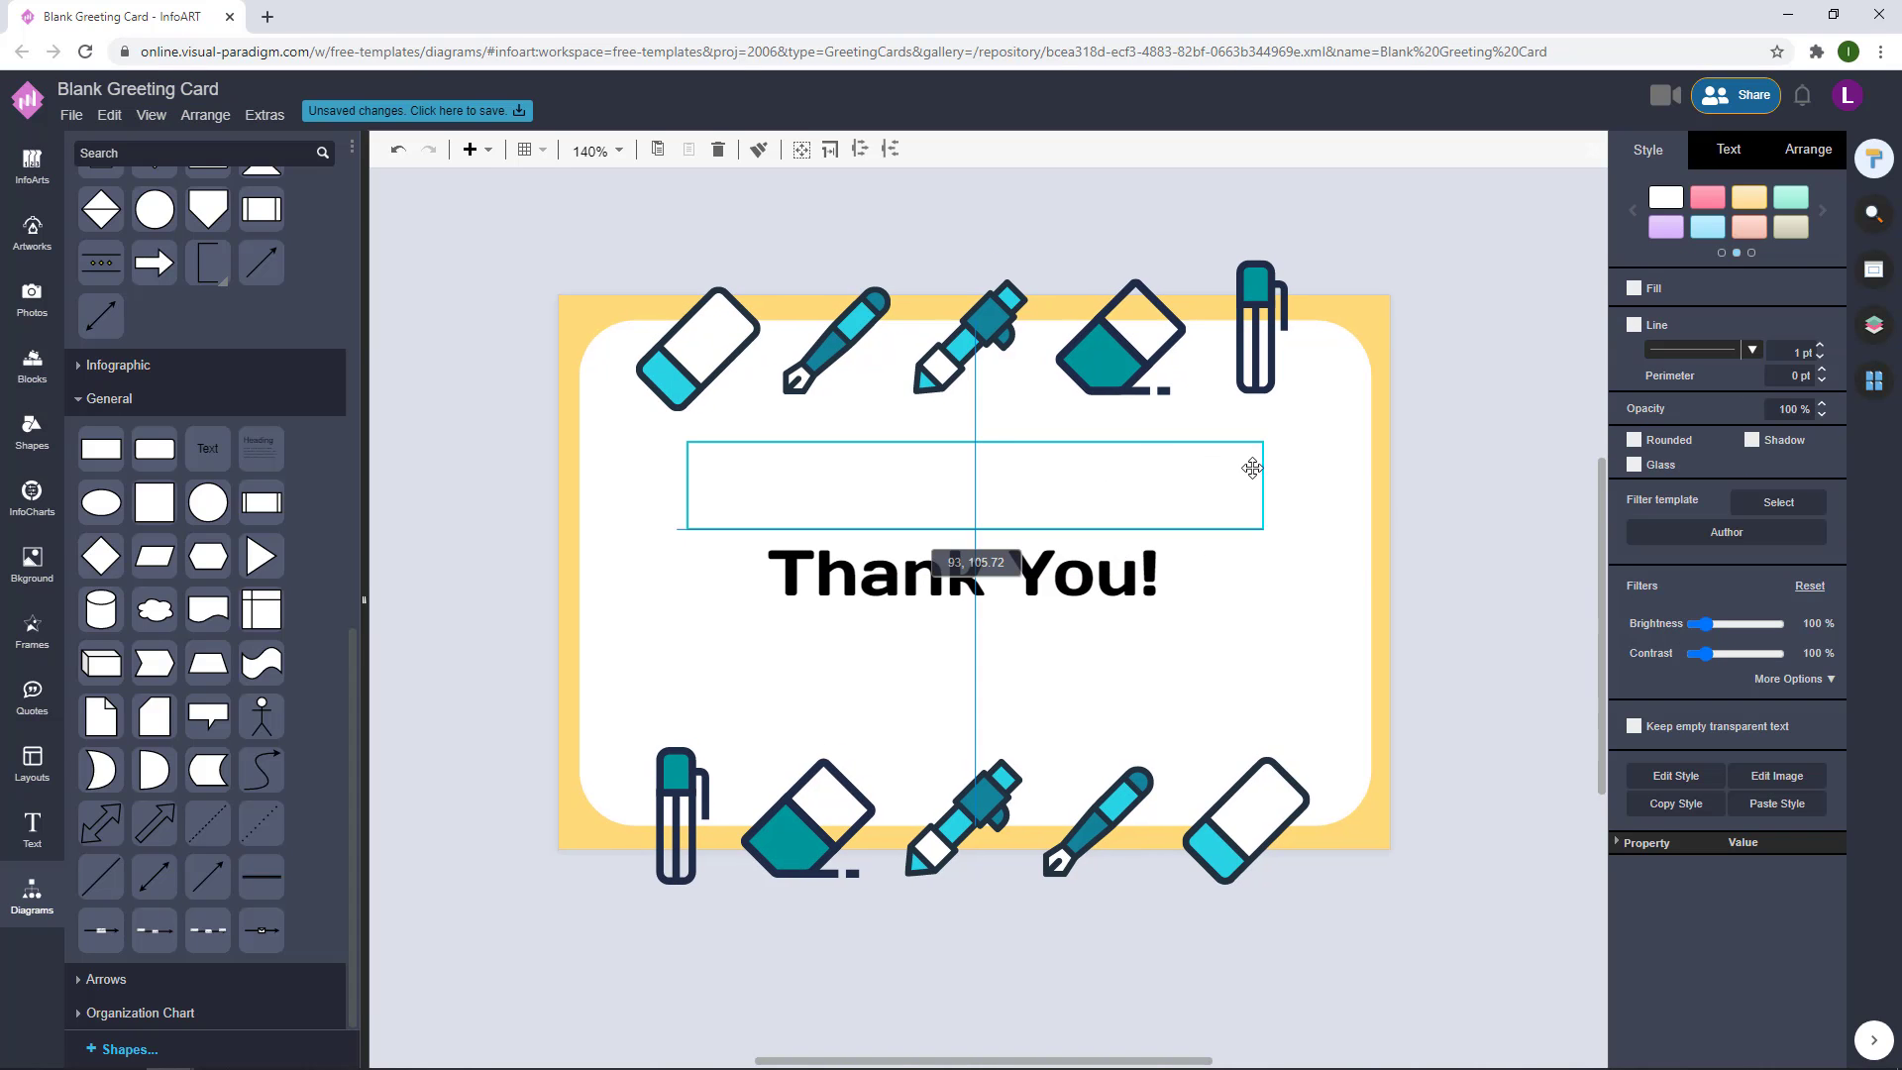
pyautogui.moveTo(1252, 468); pyautogui.dragTo(1139, 478)
pyautogui.moveTo(976, 509); pyautogui.dragTo(1063, 484)
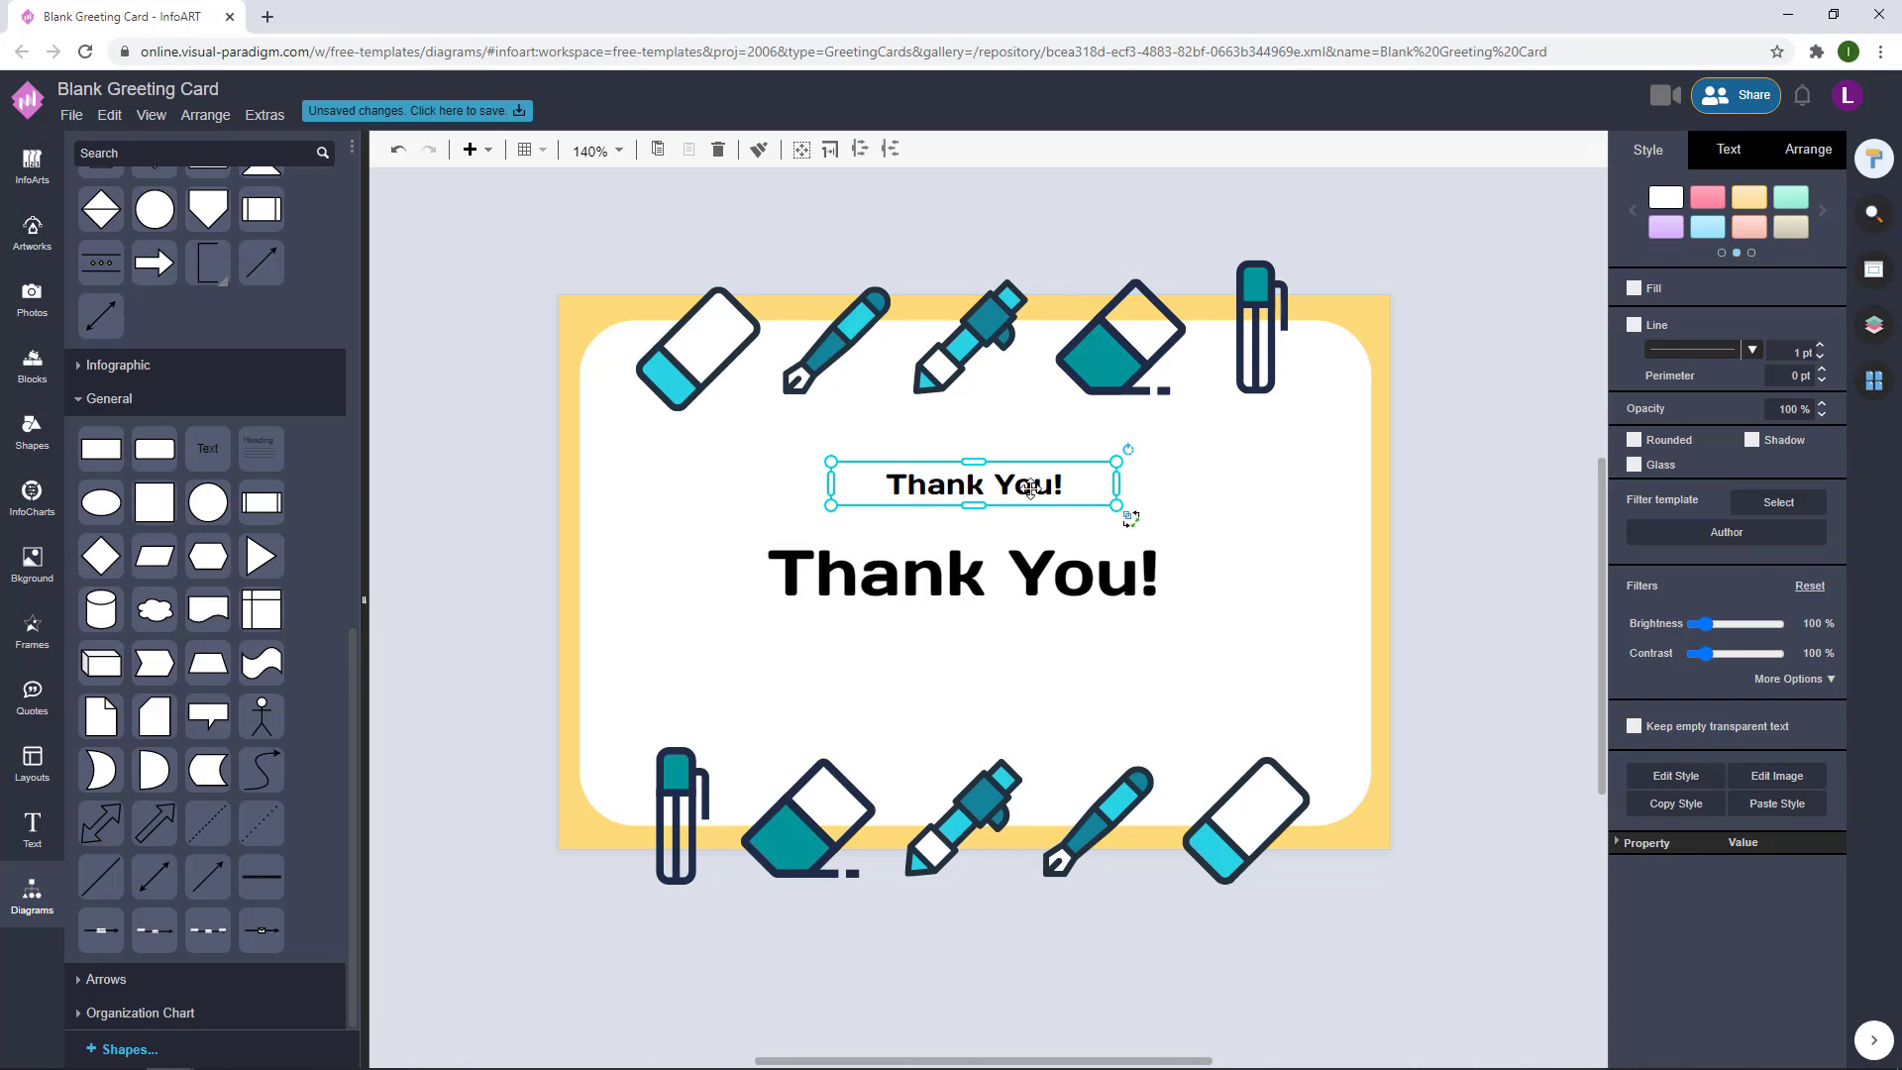
# - Replace the small copy's text with "Dear Miss" plus the recipient's first name and a comma, then center the line above the heading
pyautogui.doubleClick(1030, 488)
pyautogui.write('Dear ')
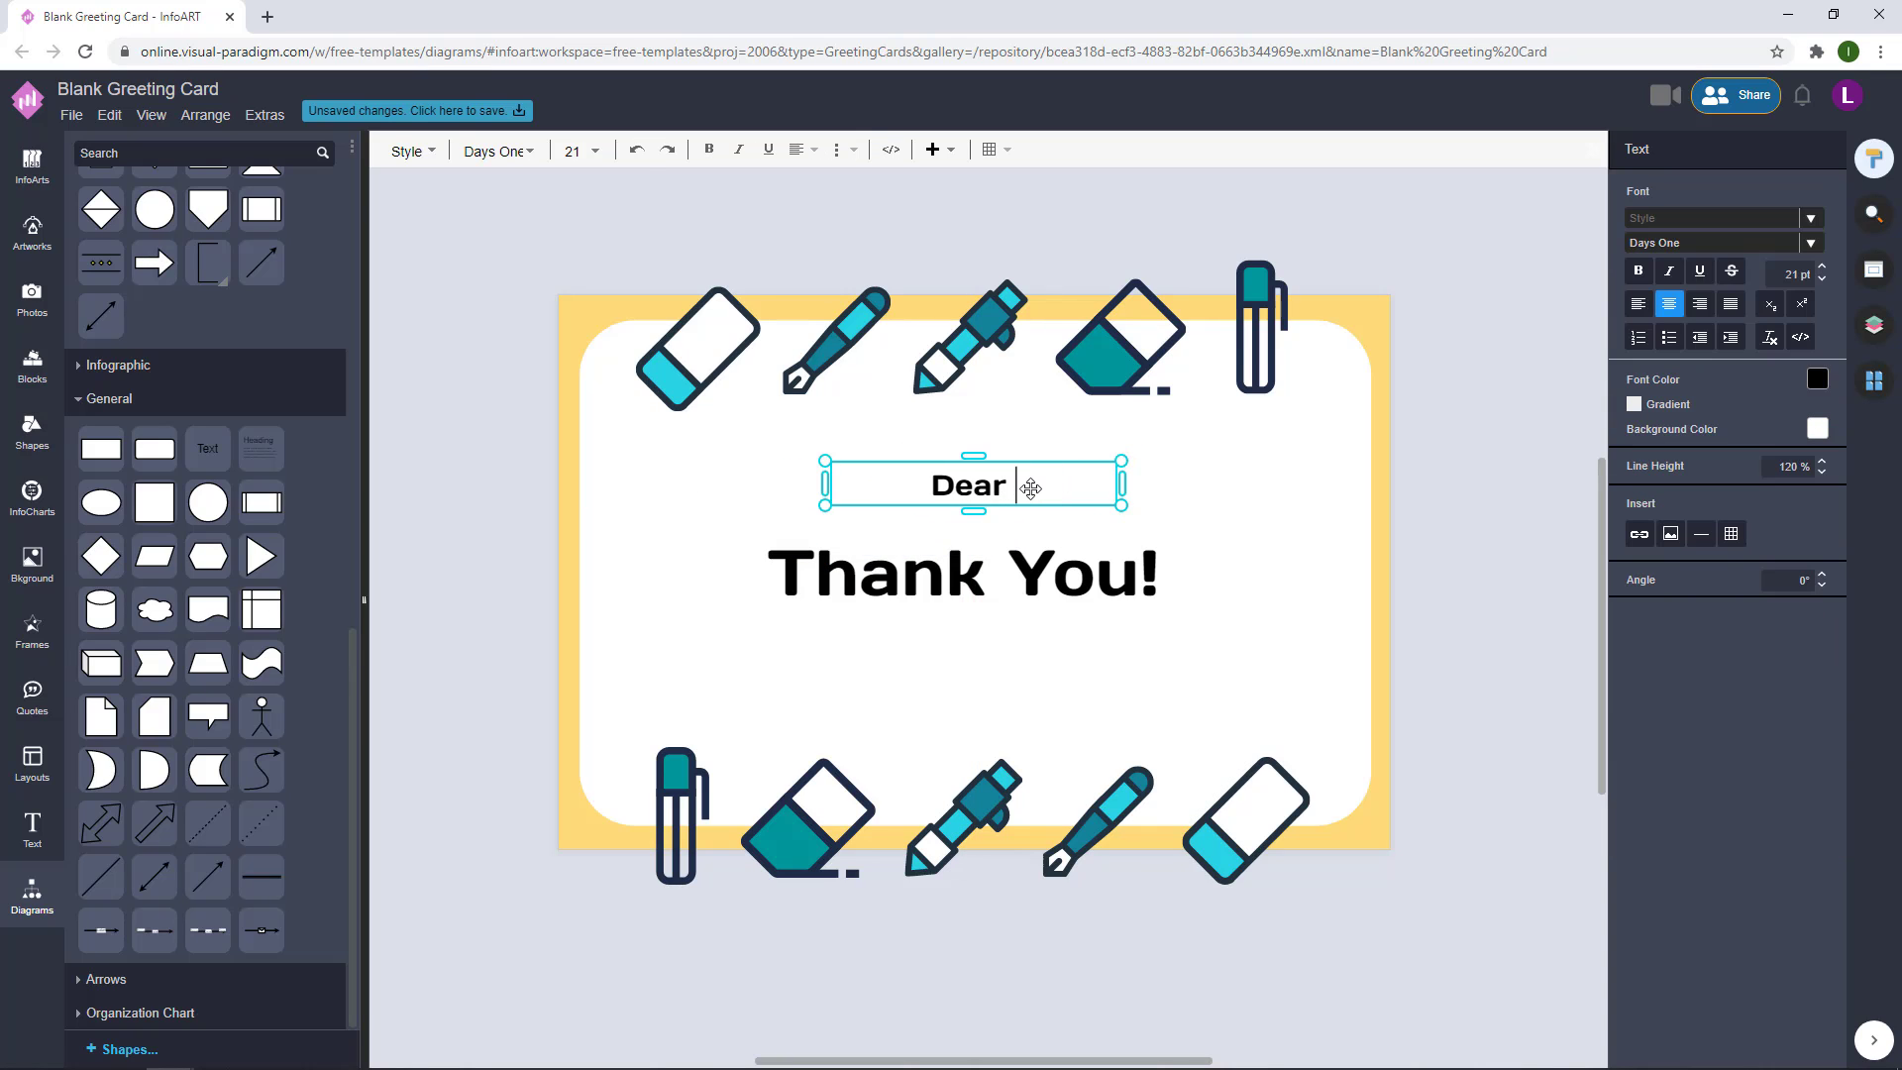
pyautogui.write('Miss ')
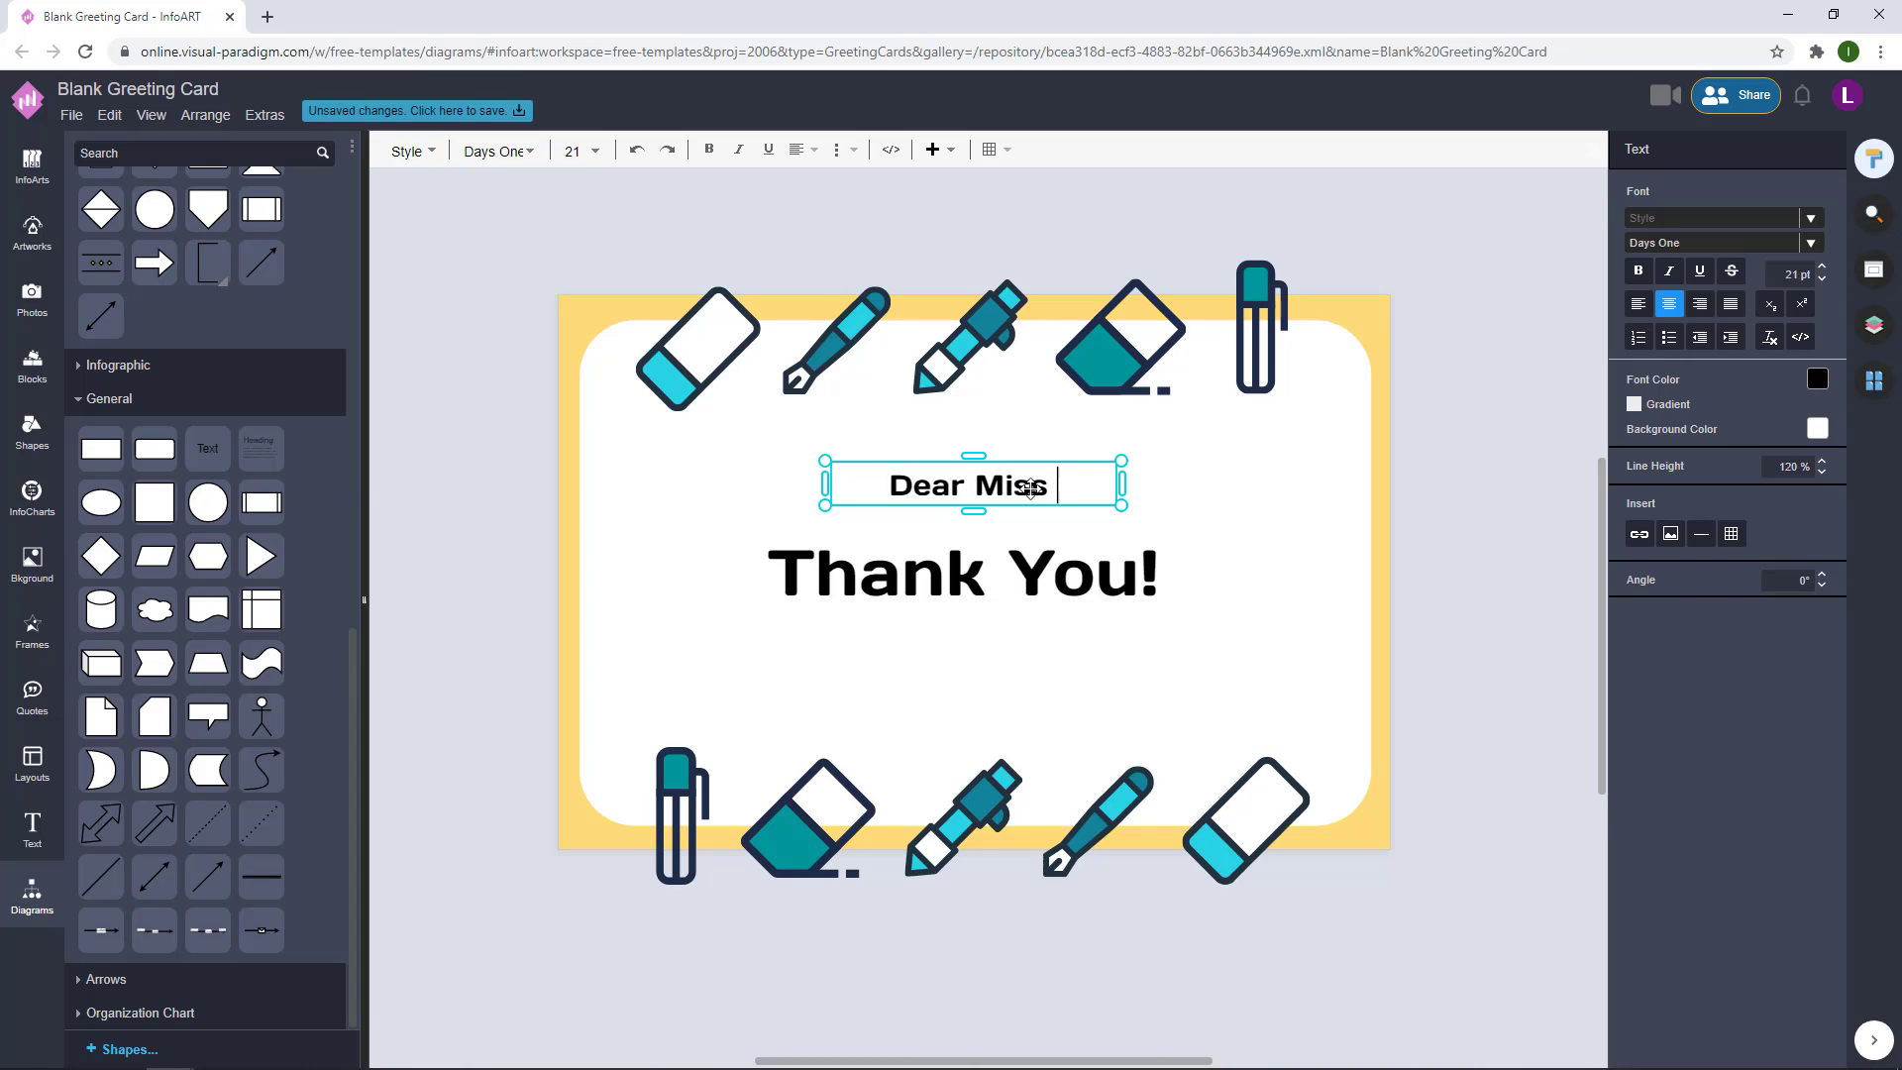
pyautogui.write('Catherine')
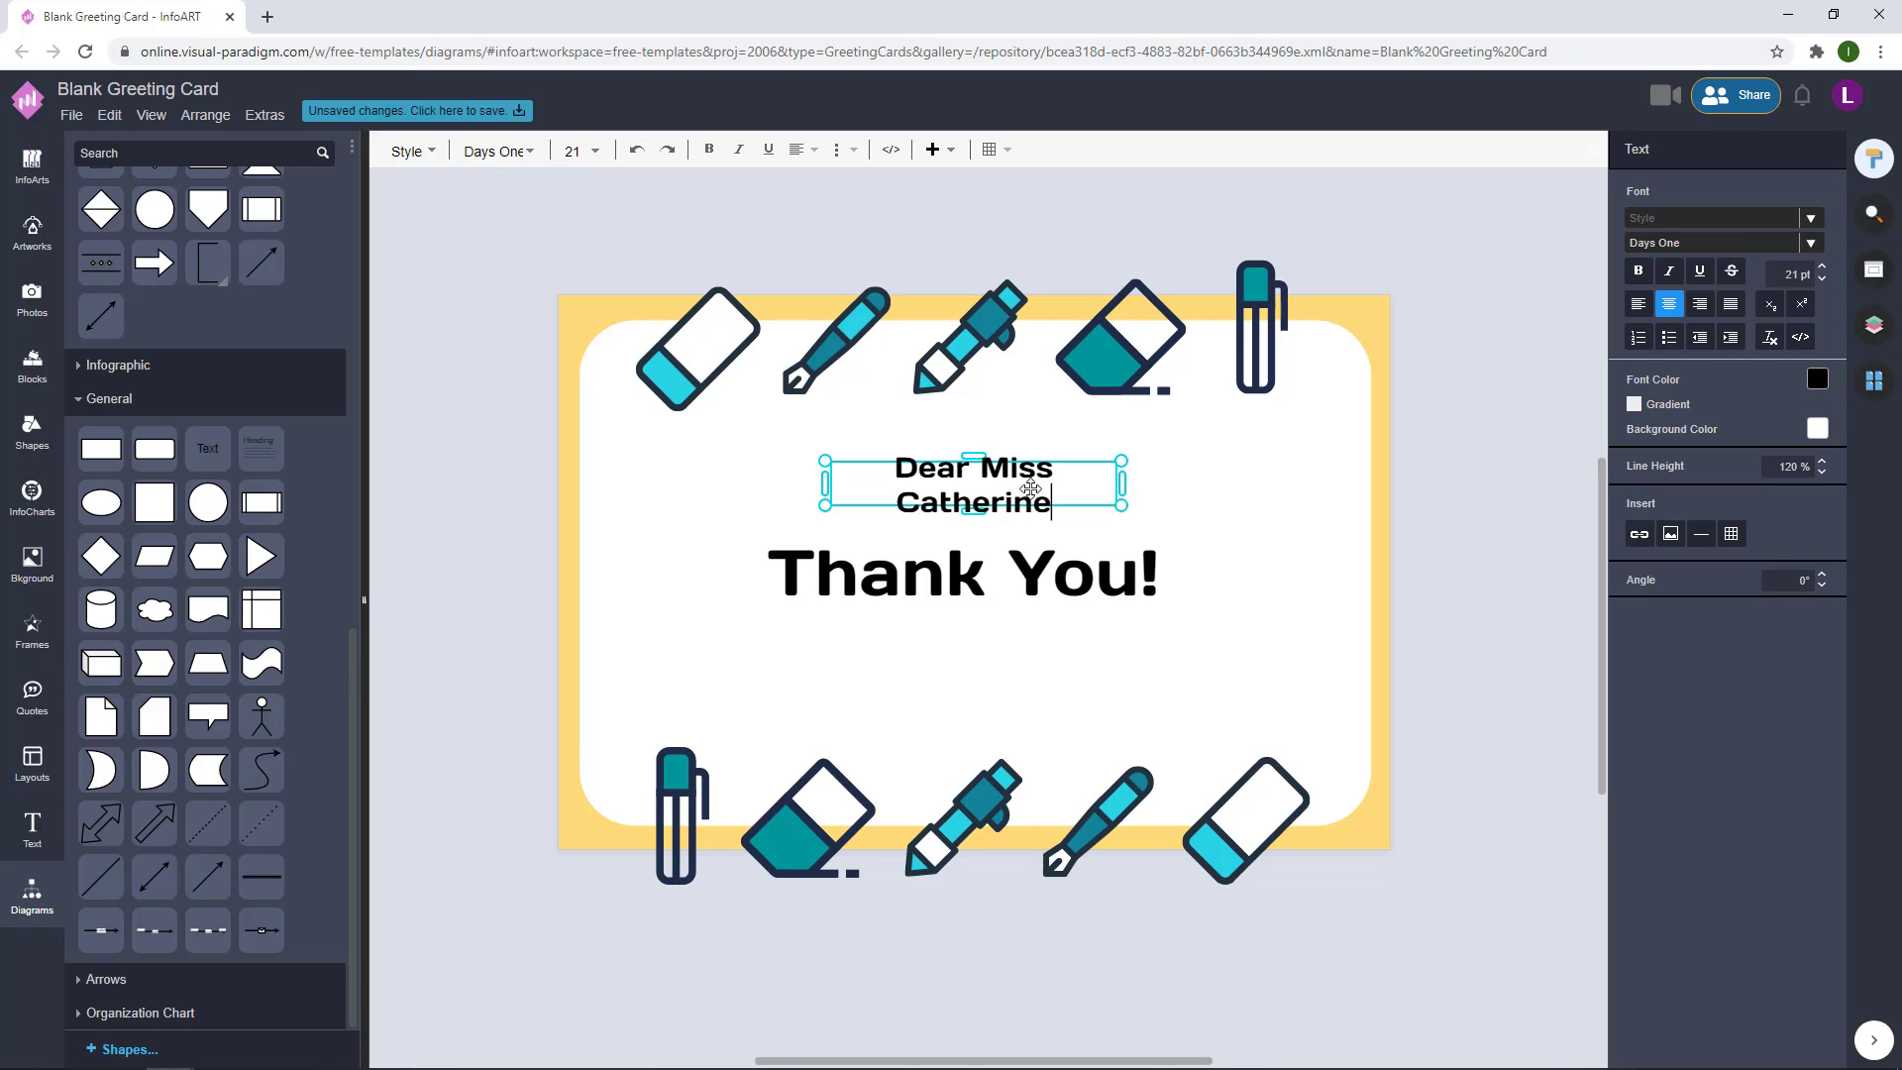
pyautogui.write(',')
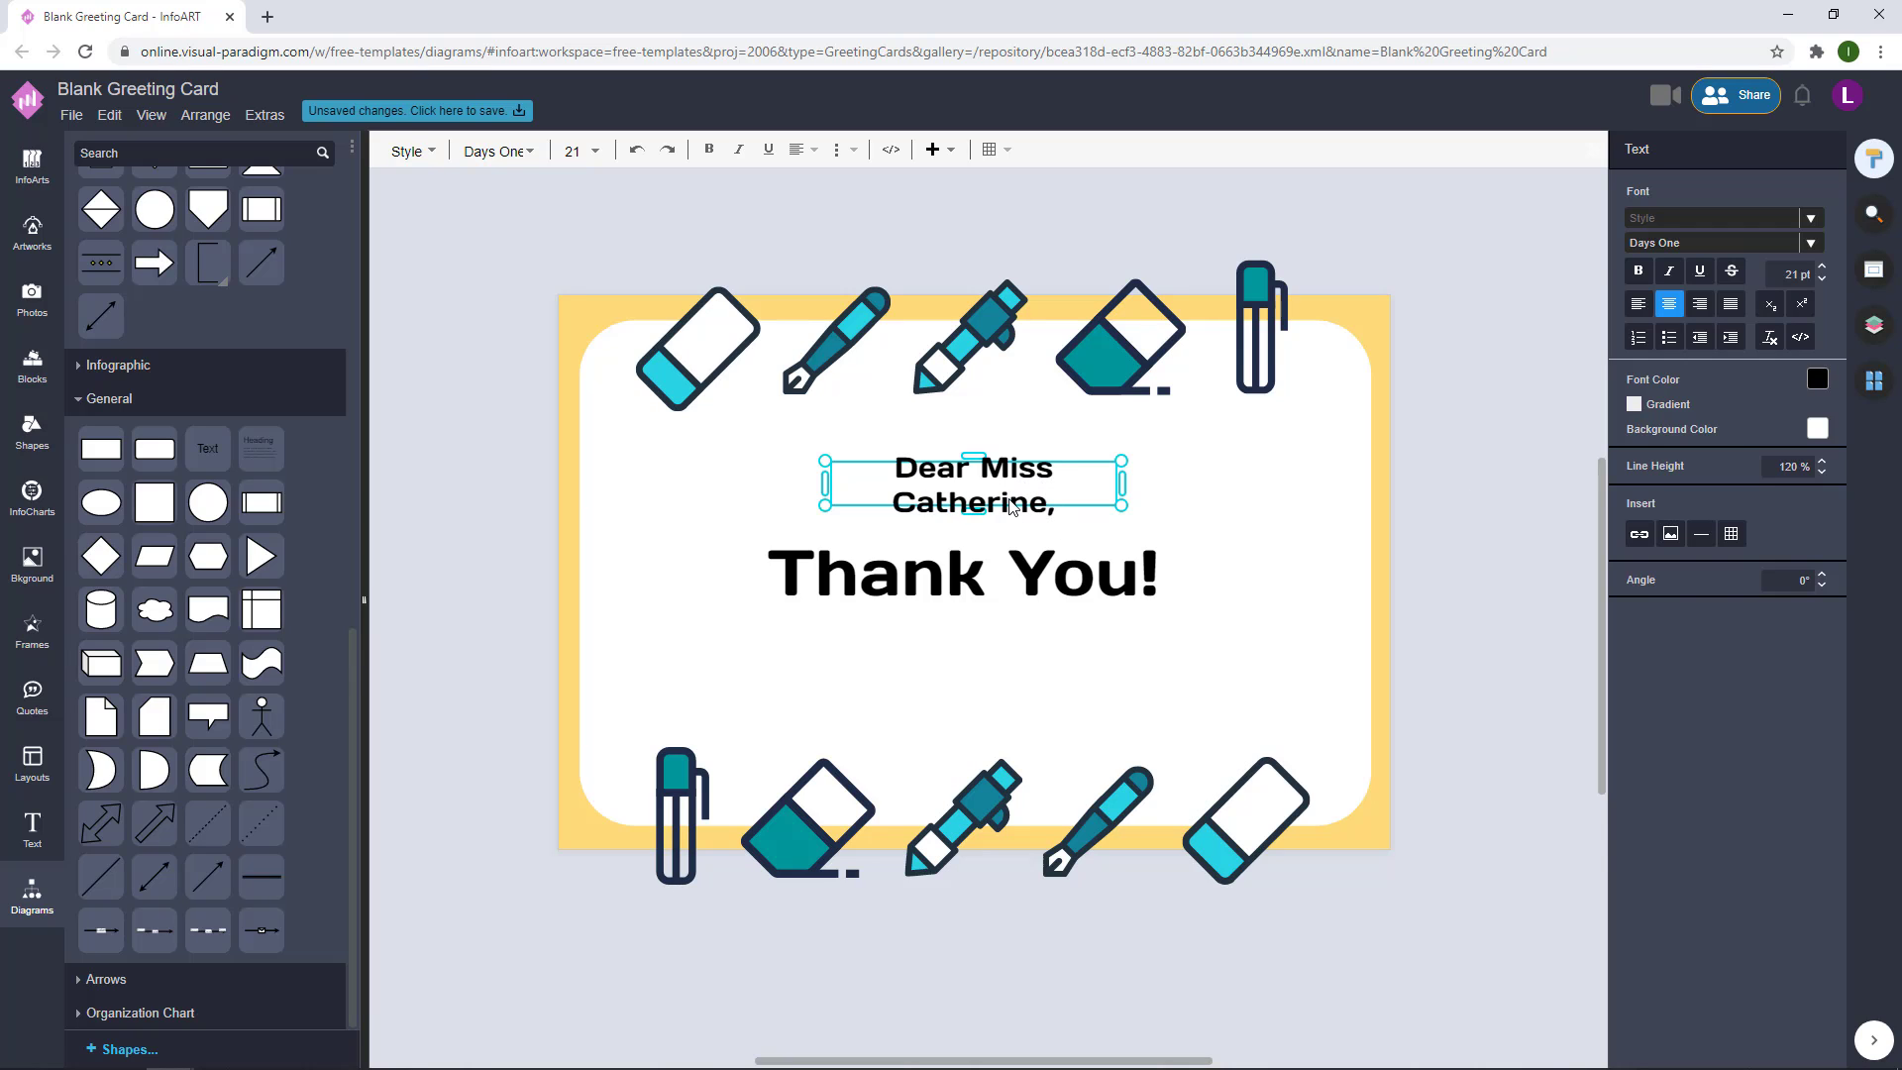
pyautogui.click(982, 513)
pyautogui.moveTo(981, 520); pyautogui.dragTo(1070, 480)
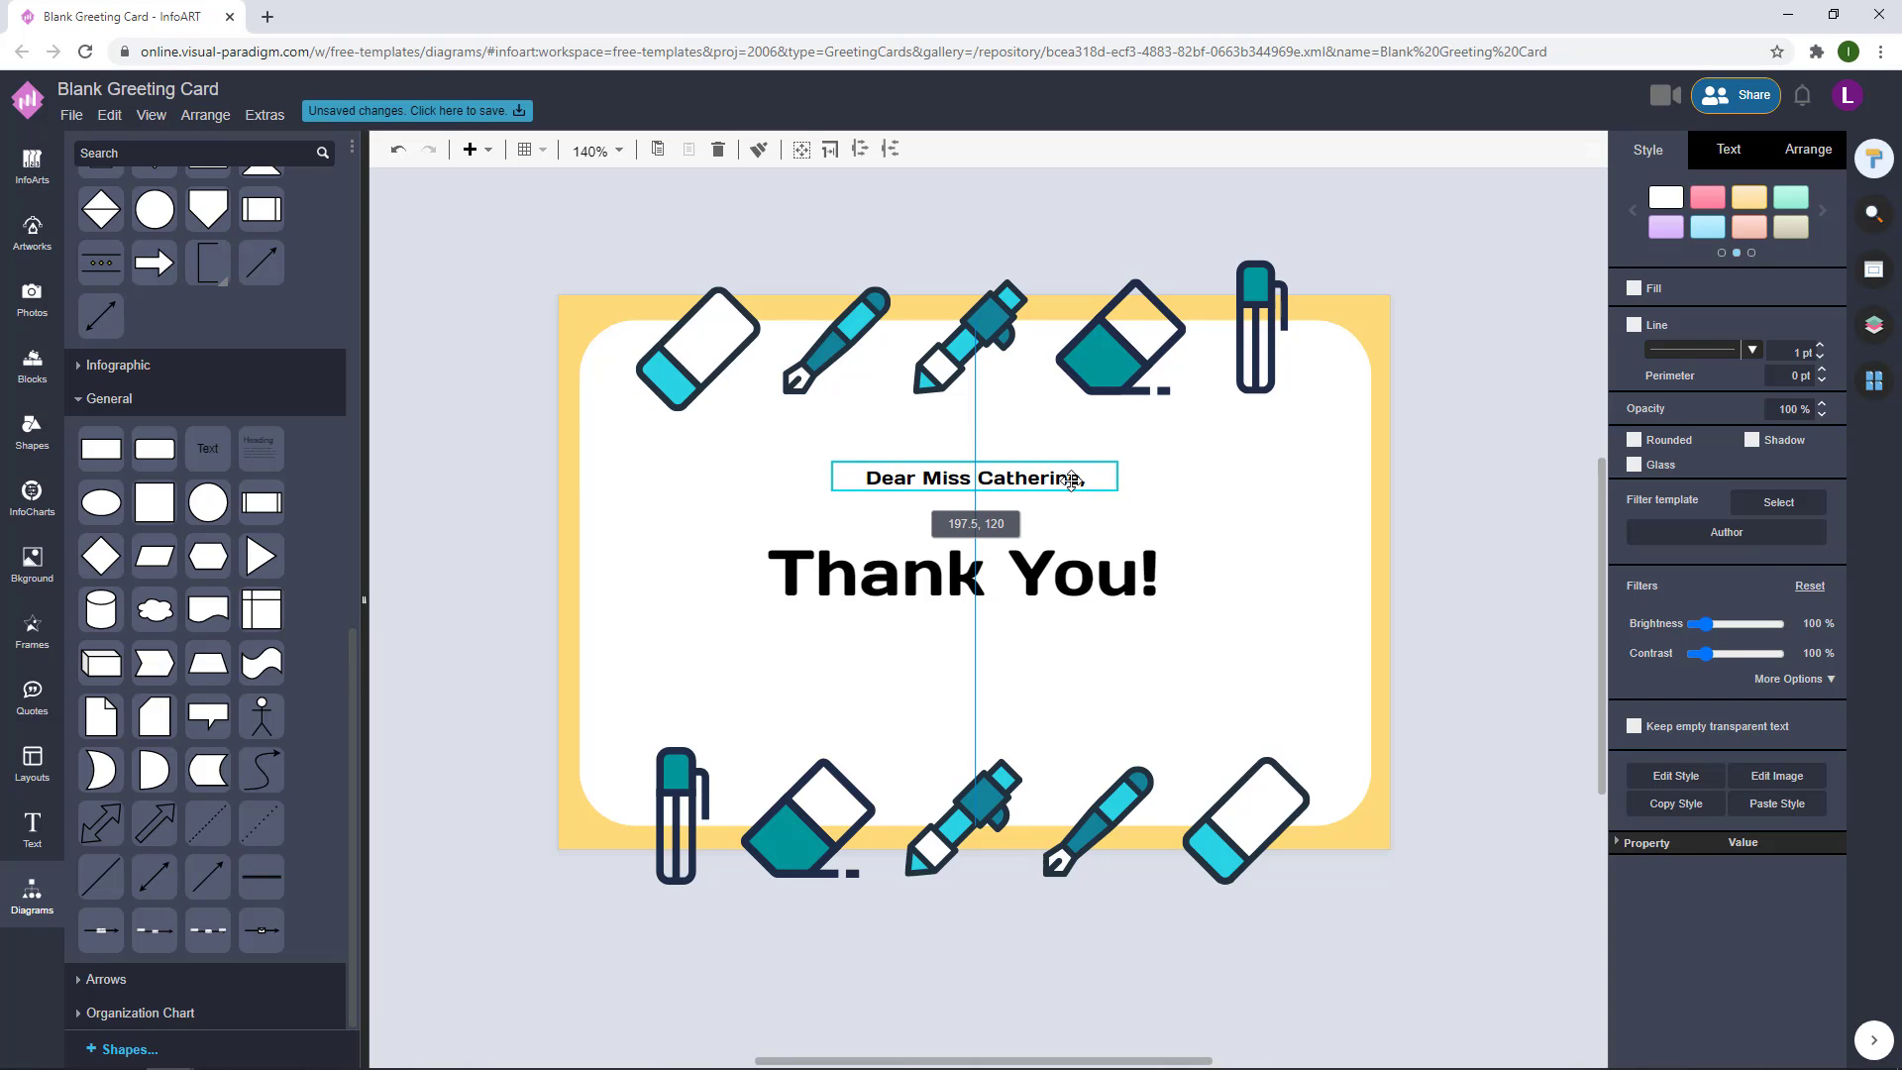
pyautogui.click(1435, 479)
# - Enlarge the "Thank You!" text box and center it horizontally and vertically on the card
pyautogui.click(1103, 573)
pyautogui.moveTo(1252, 616); pyautogui.dragTo(1363, 639)
pyautogui.moveTo(1252, 574); pyautogui.dragTo(1191, 575)
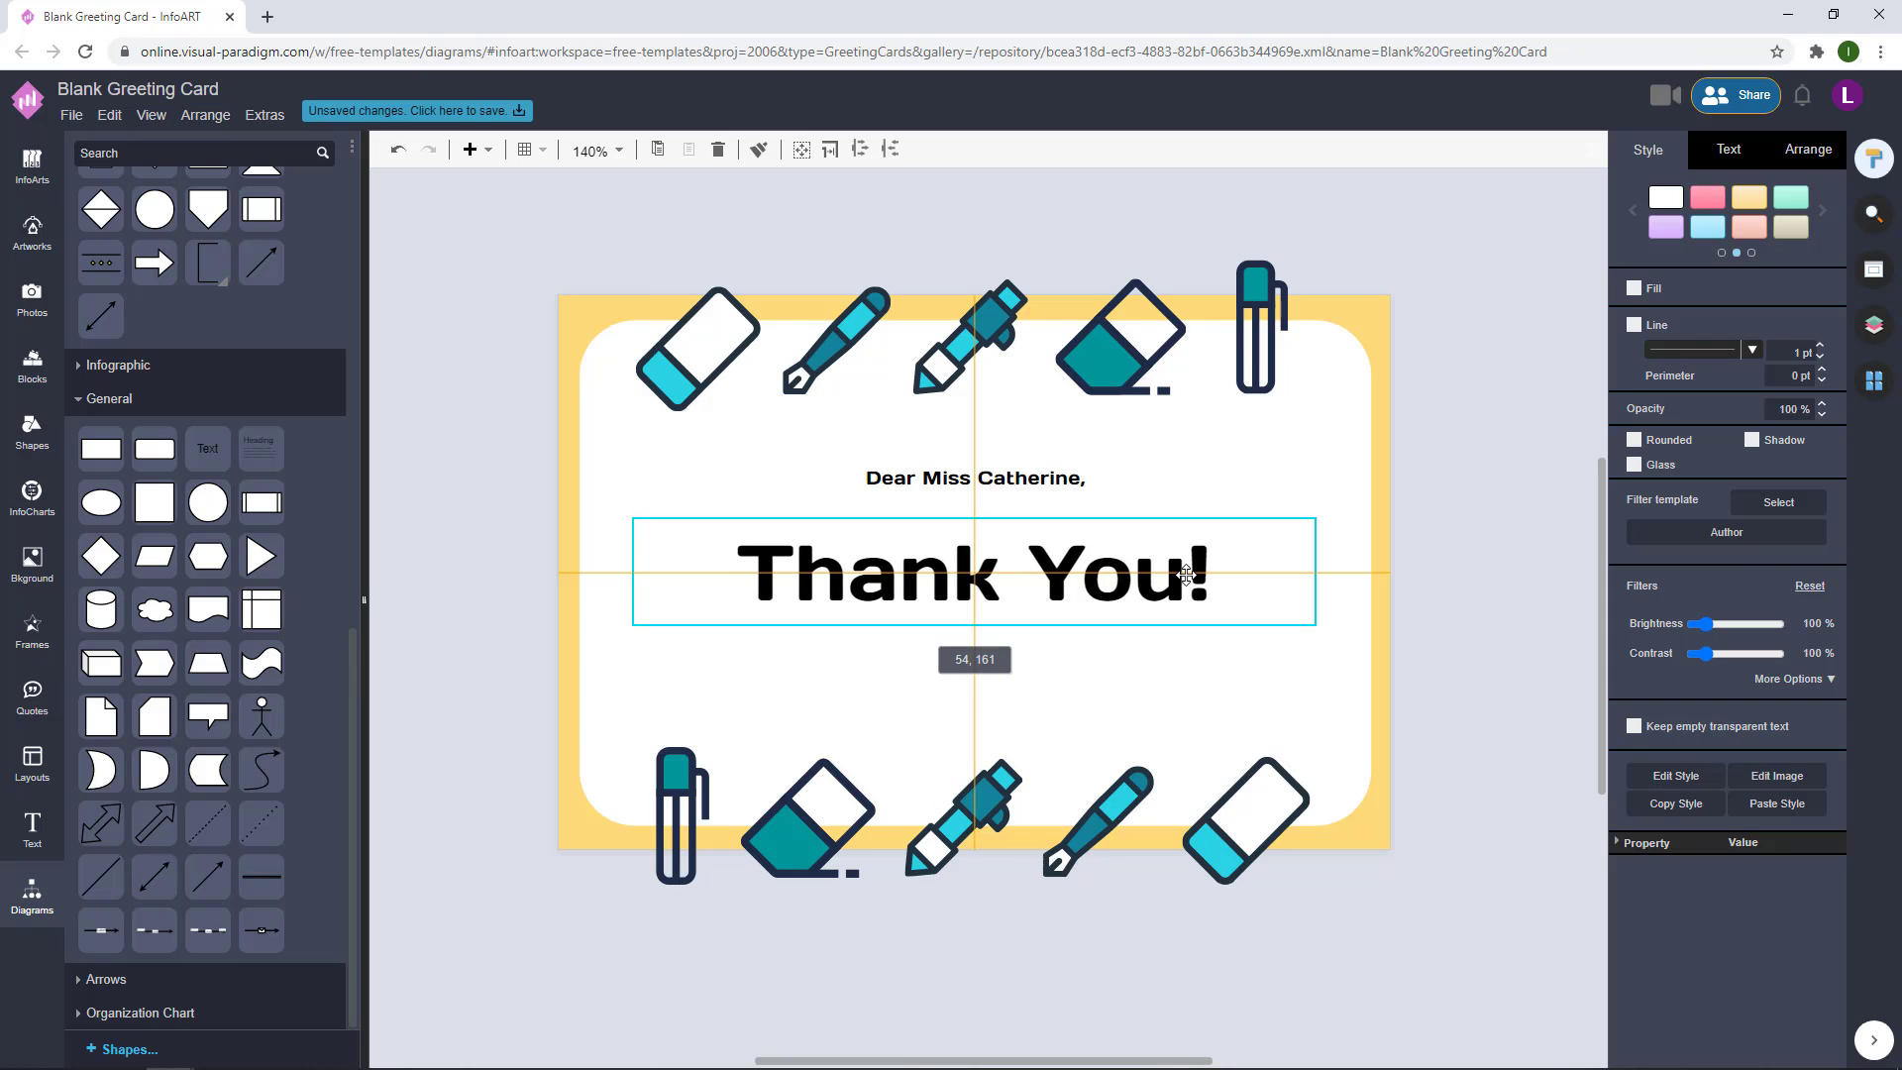
pyautogui.click(1531, 525)
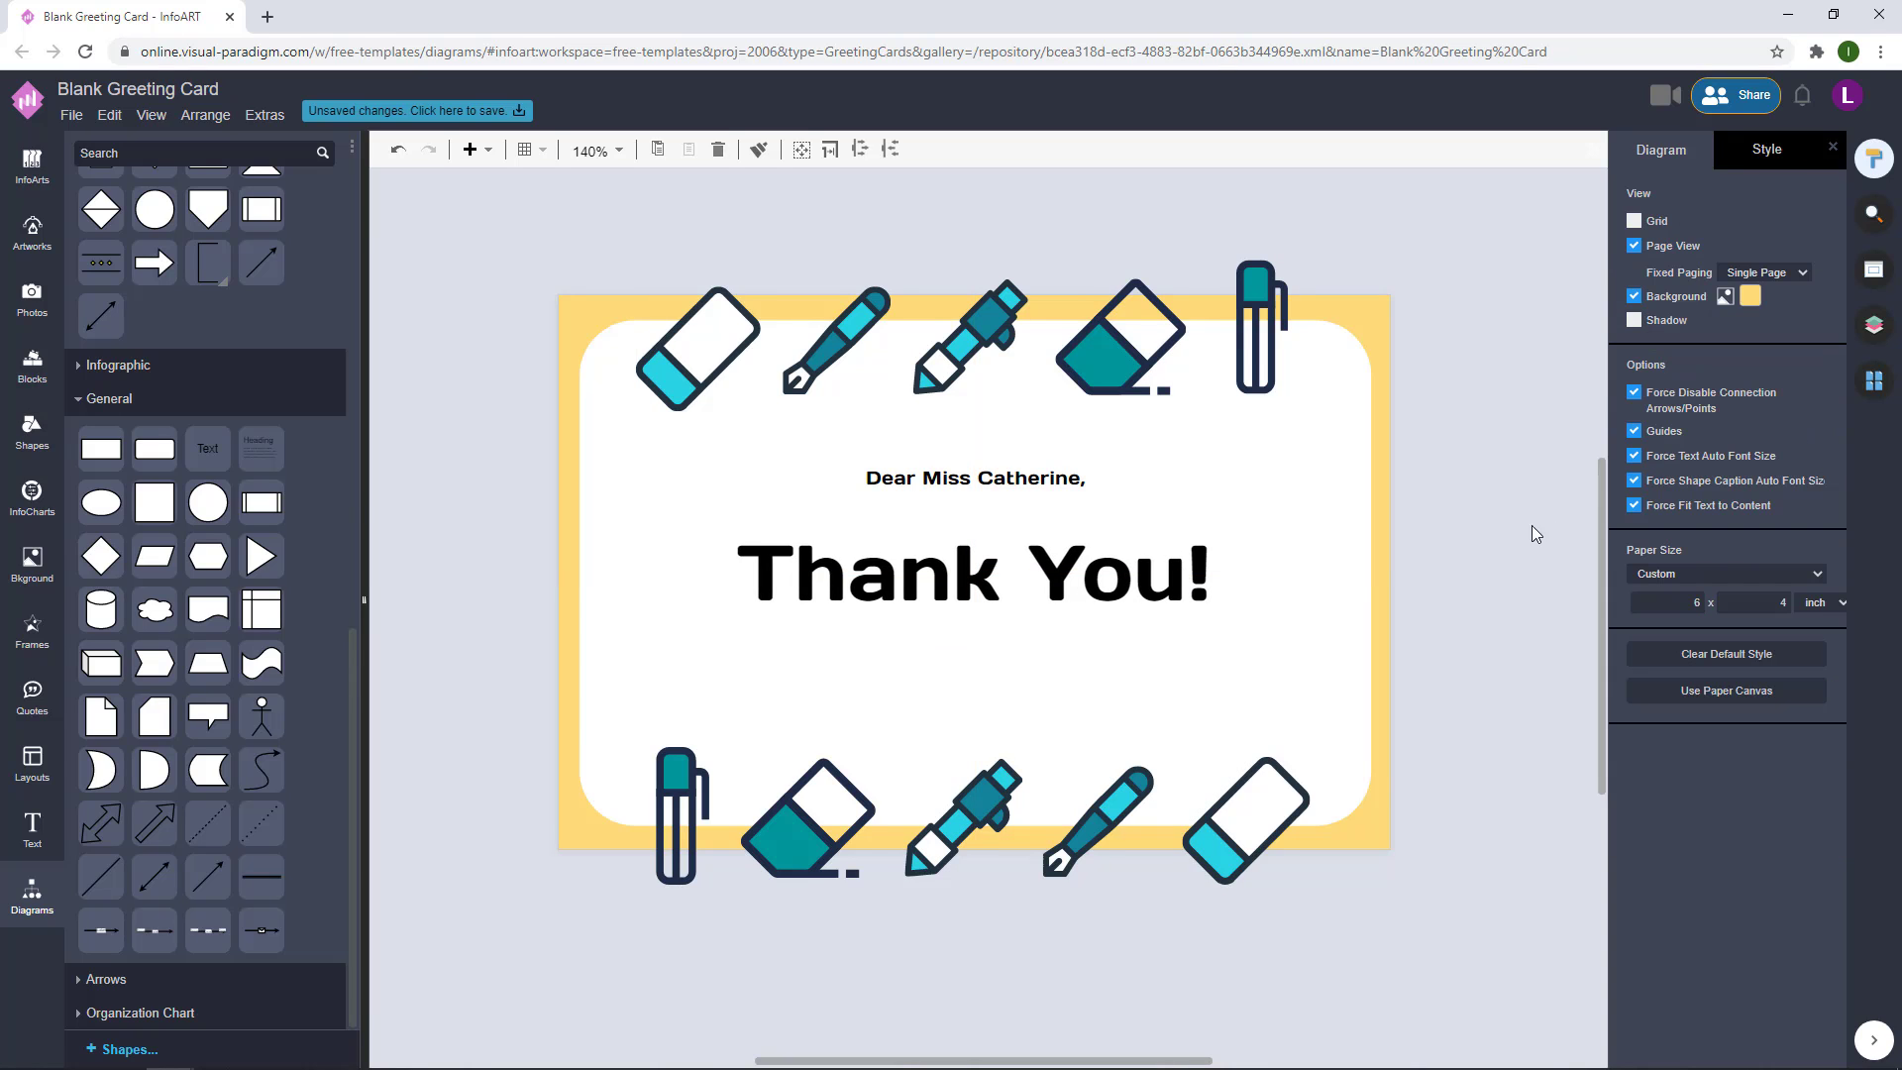
# - Duplicate the greeting line straight down below the "Thank You!" text
pyautogui.click(1049, 452)
pyautogui.click(1049, 453)
pyautogui.moveTo(1049, 453); pyautogui.dragTo(1054, 656)
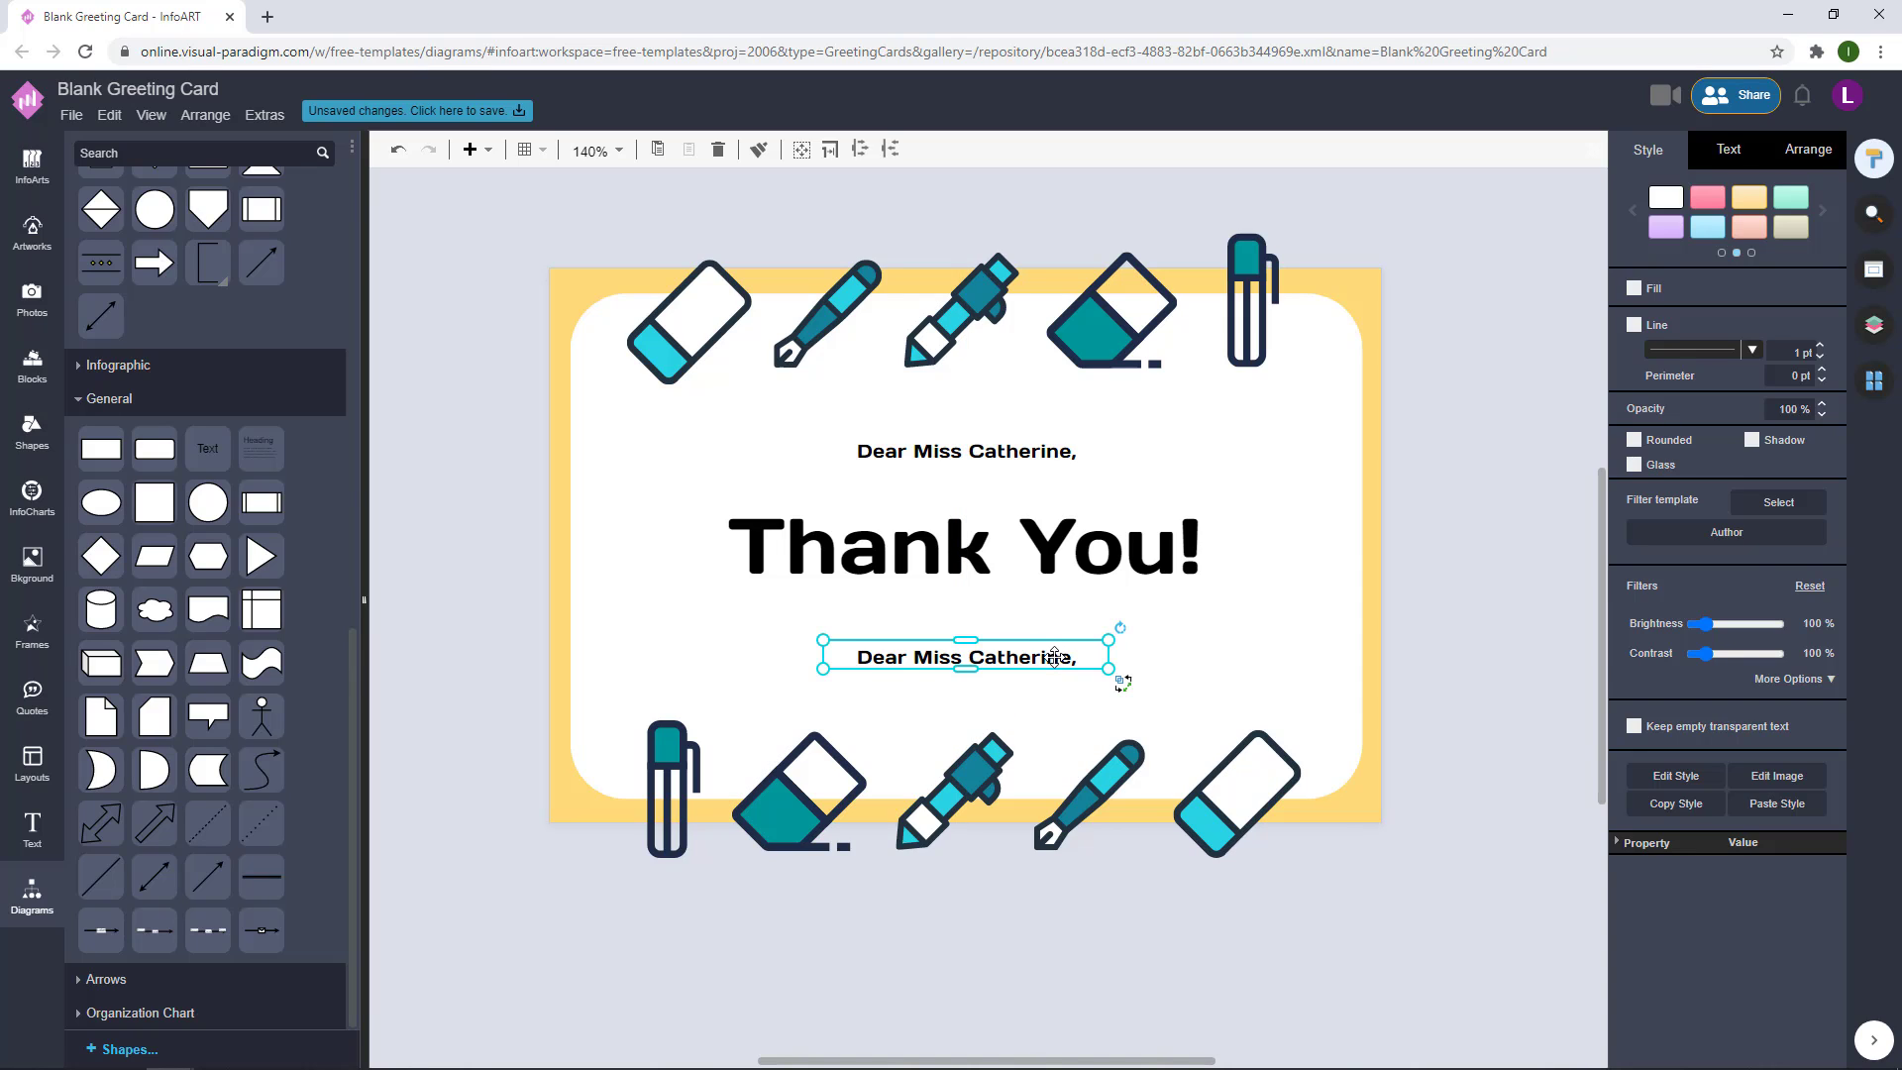
# - Replace the lower greeting copy's text with "Thankyou For You Endless Support And Love"
pyautogui.doubleClick(1054, 657)
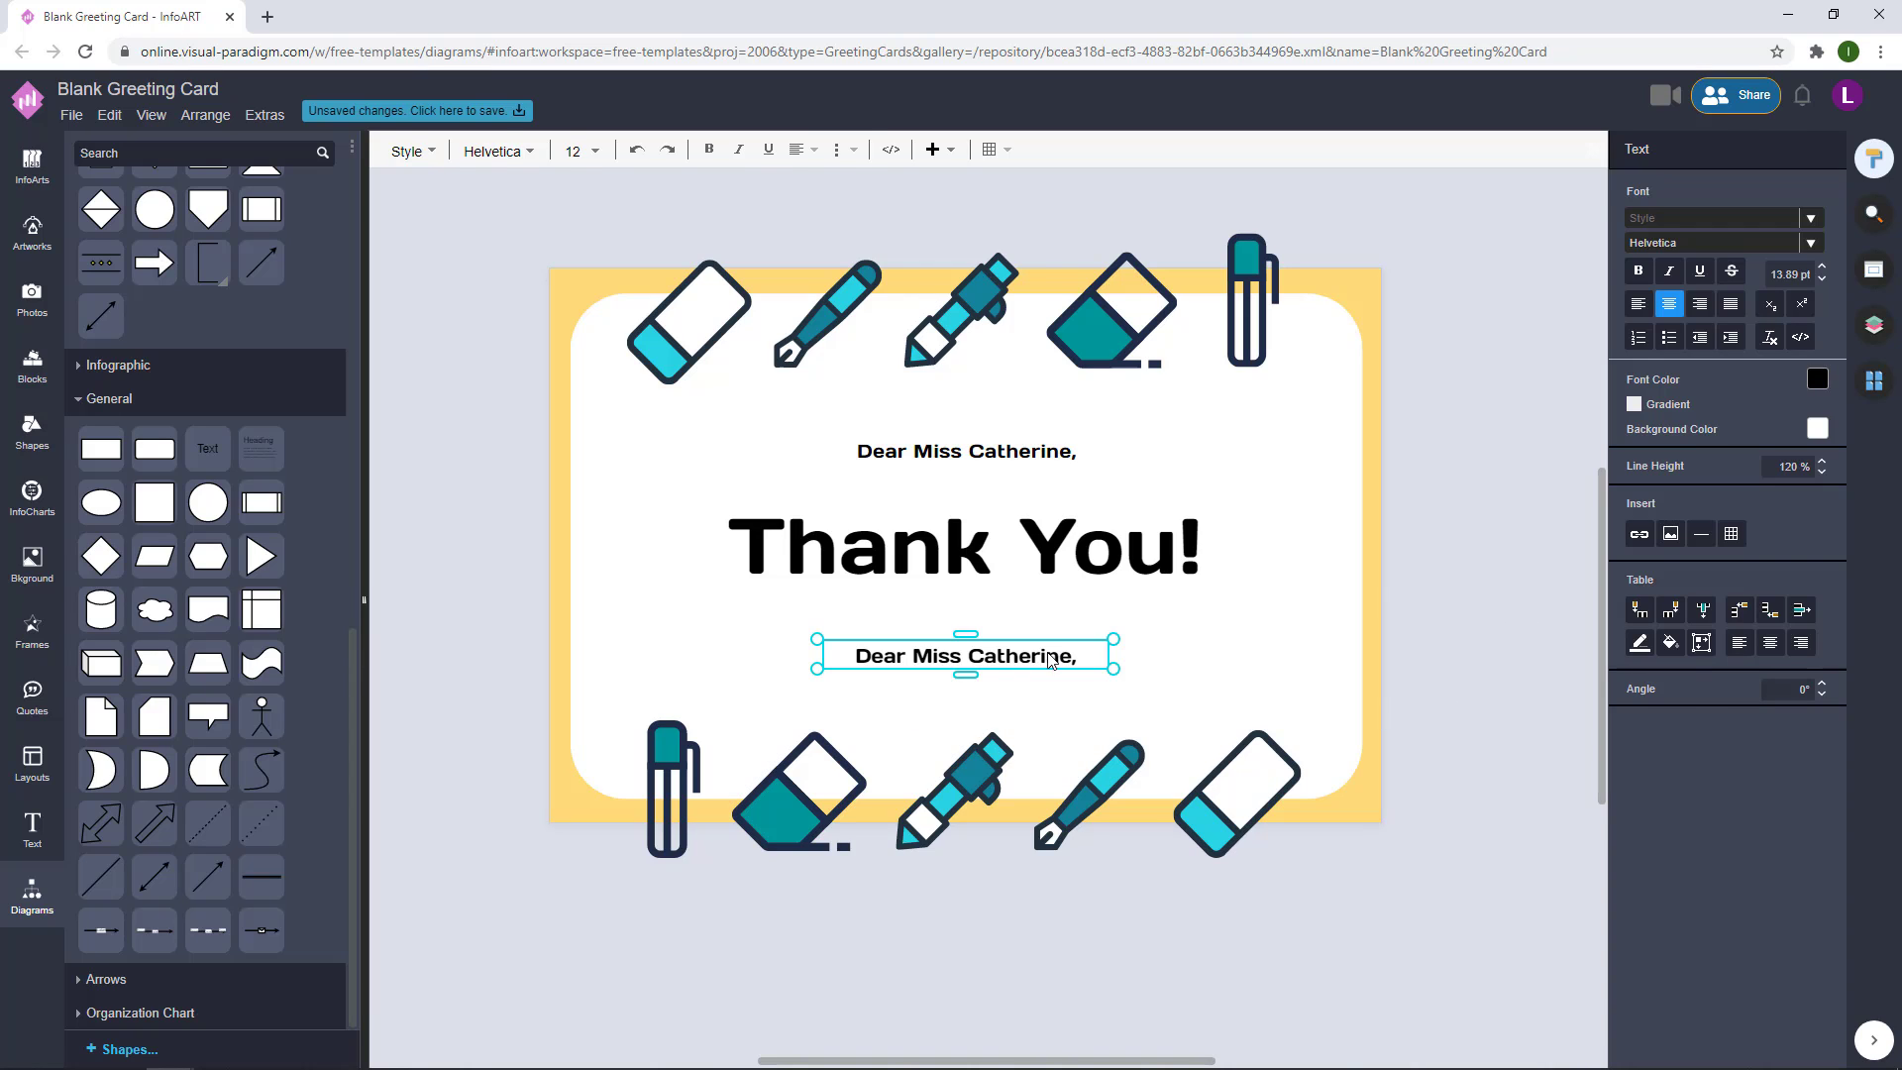
pyautogui.click(1333, 601)
pyautogui.click(1037, 658)
pyautogui.write('ThabkyBi')
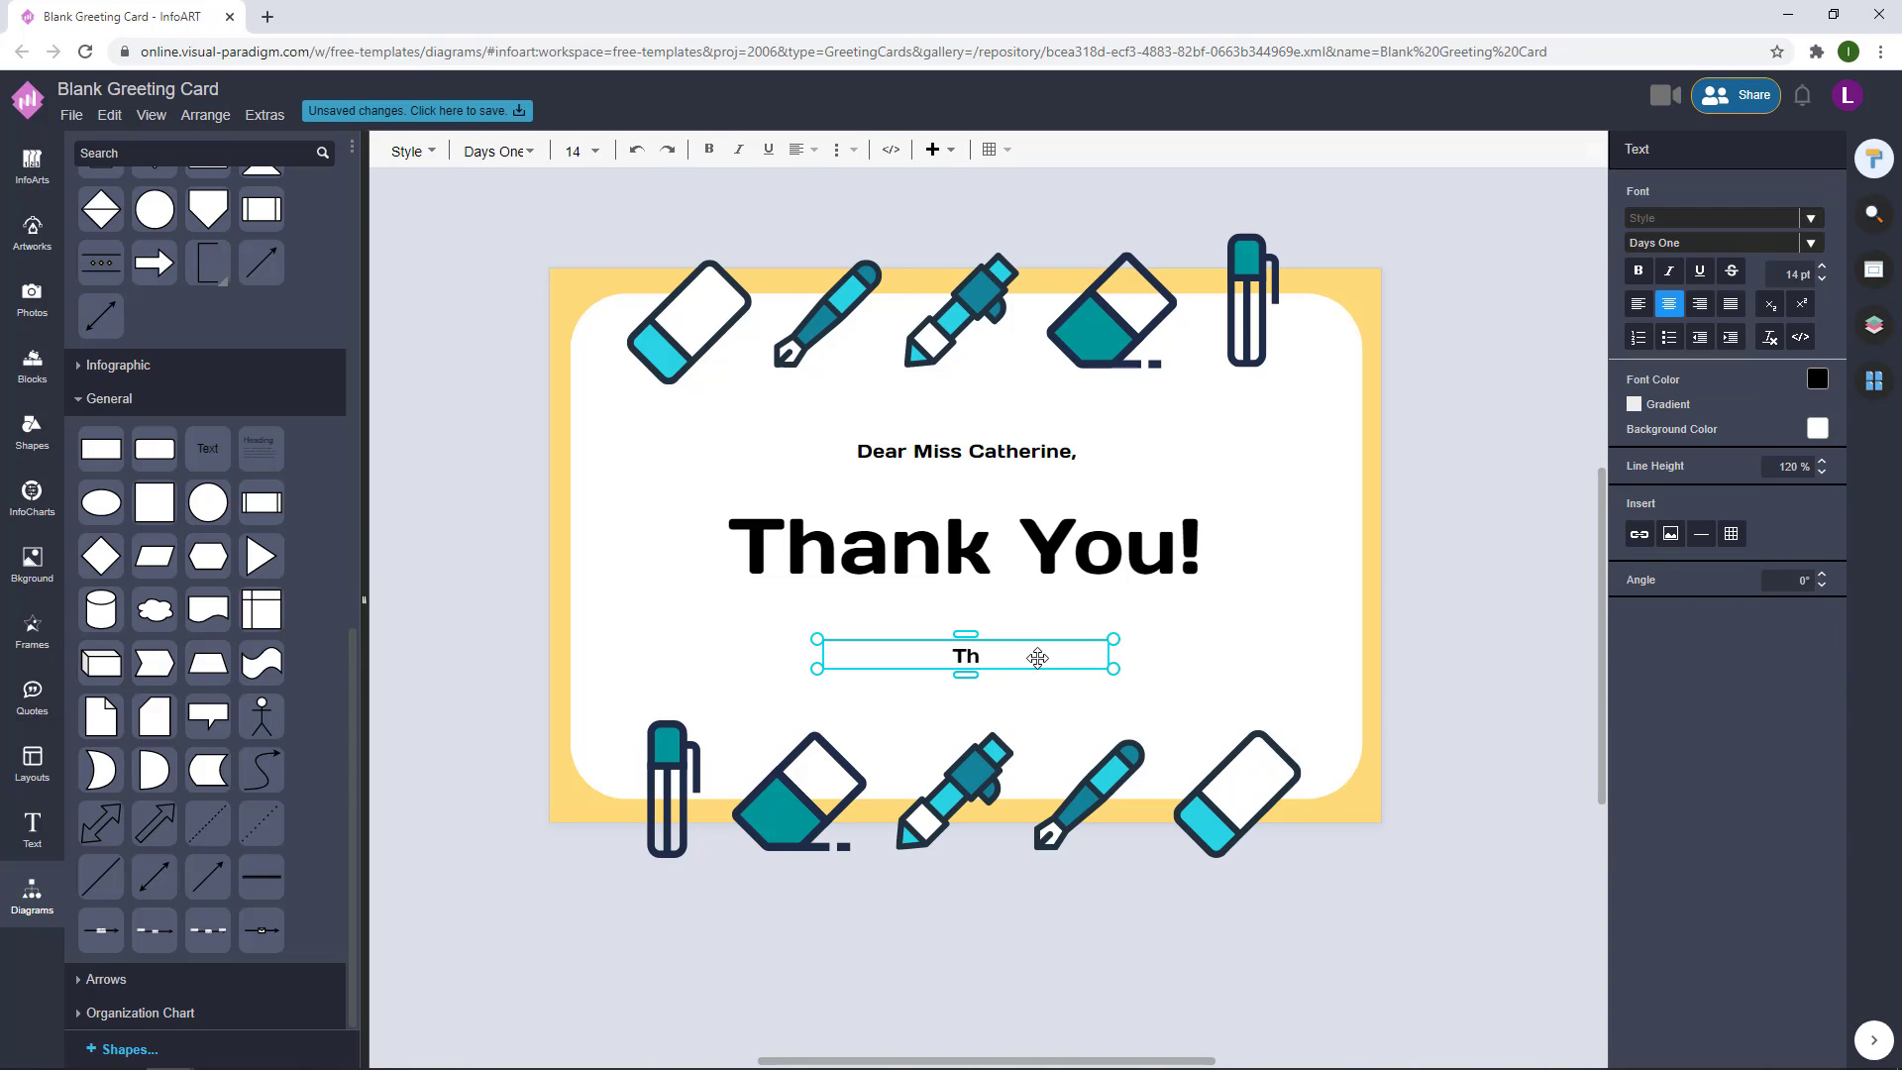
pyautogui.press('BackSpace')
pyautogui.press('BackSpace')
pyautogui.press('BackSpace')
pyautogui.press('BackSpace')
pyautogui.press('BackSpace')
pyautogui.write('nkyou For YouEW')
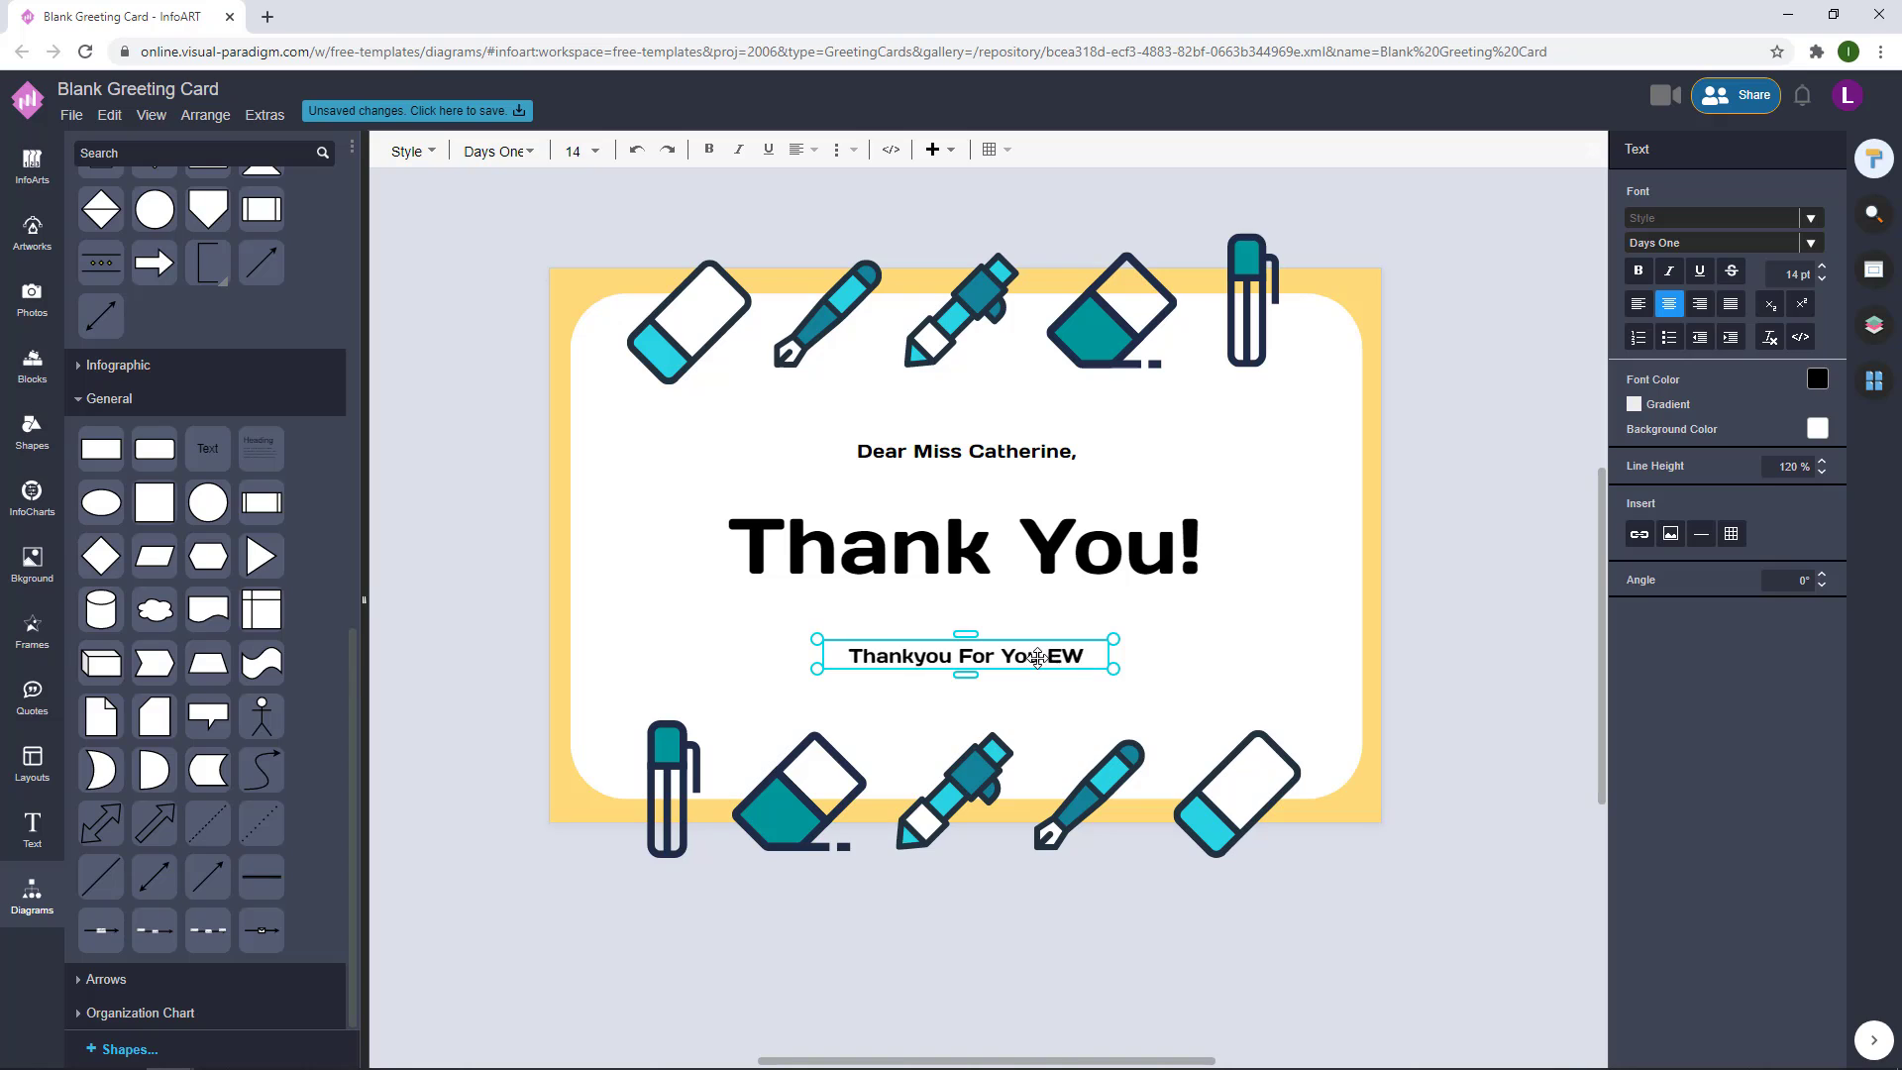
pyautogui.press('BackSpace')
pyautogui.write('ndless ')
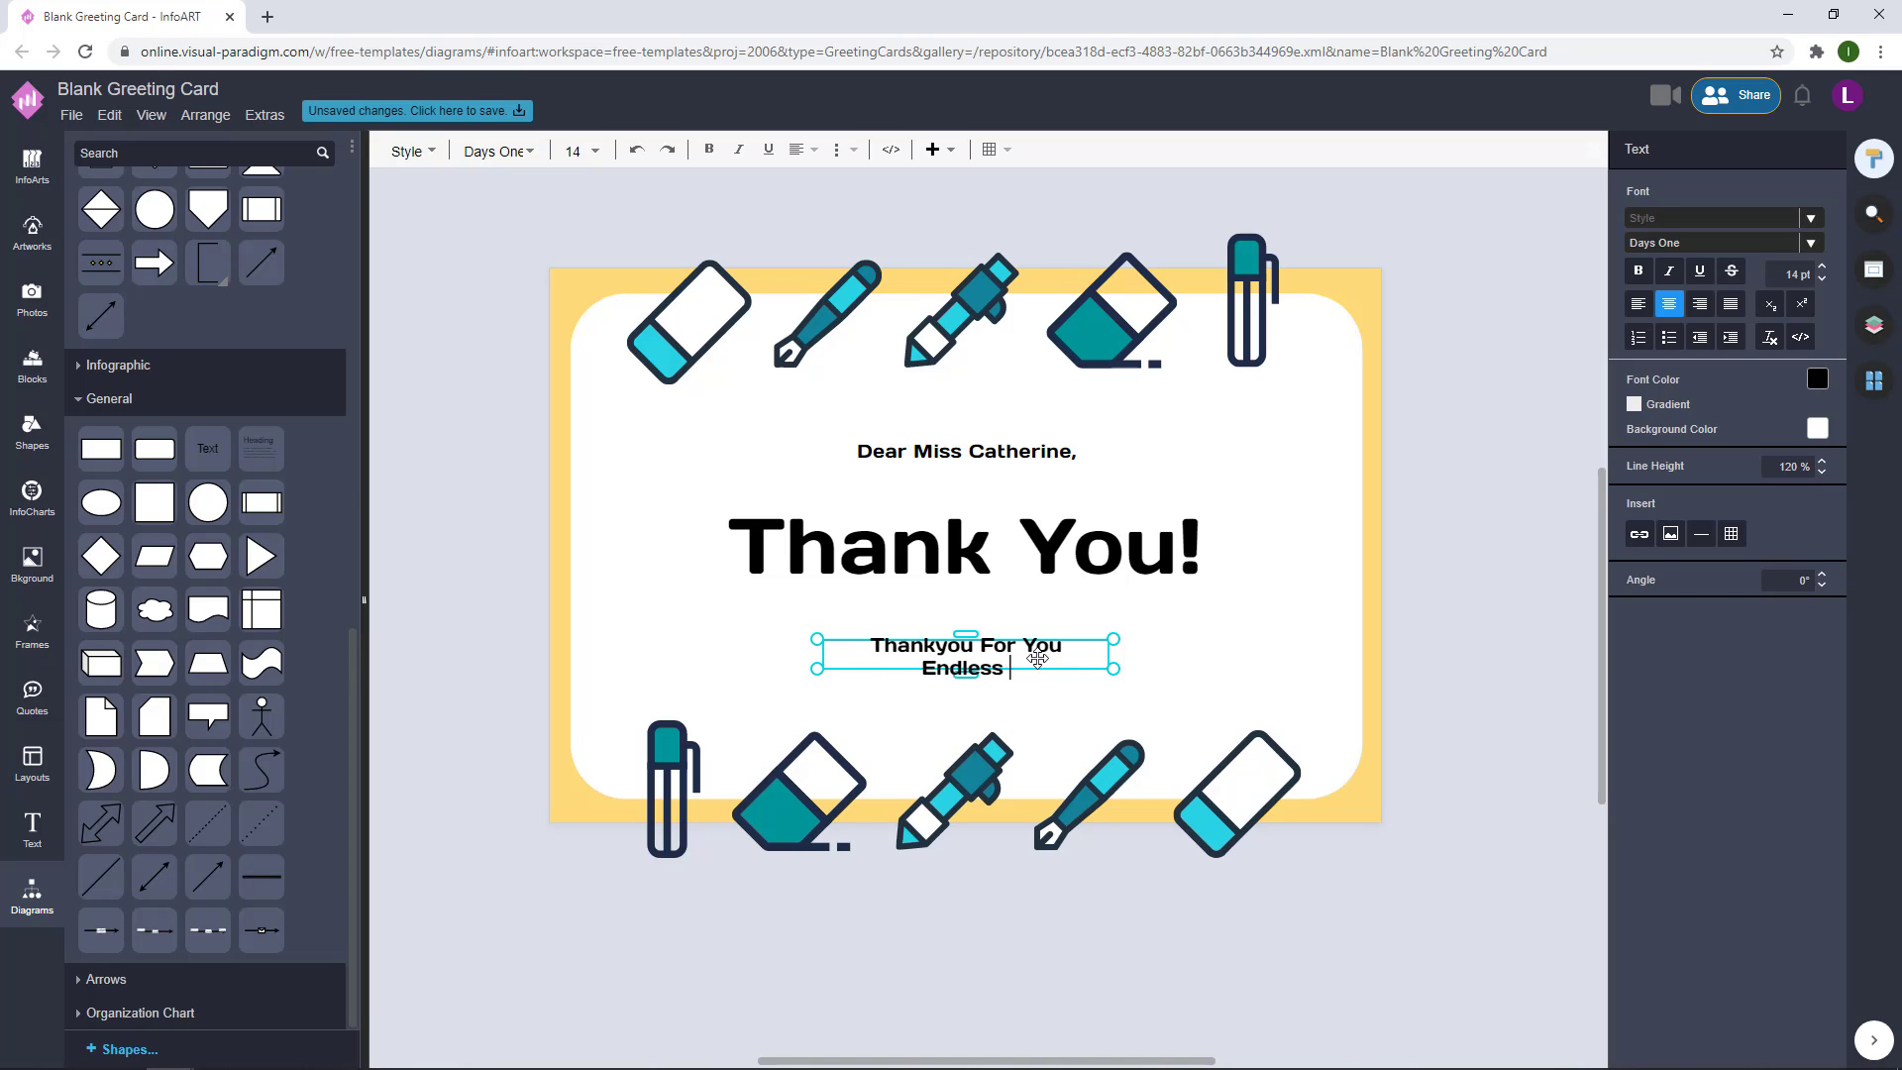
pyautogui.write('Support adn')
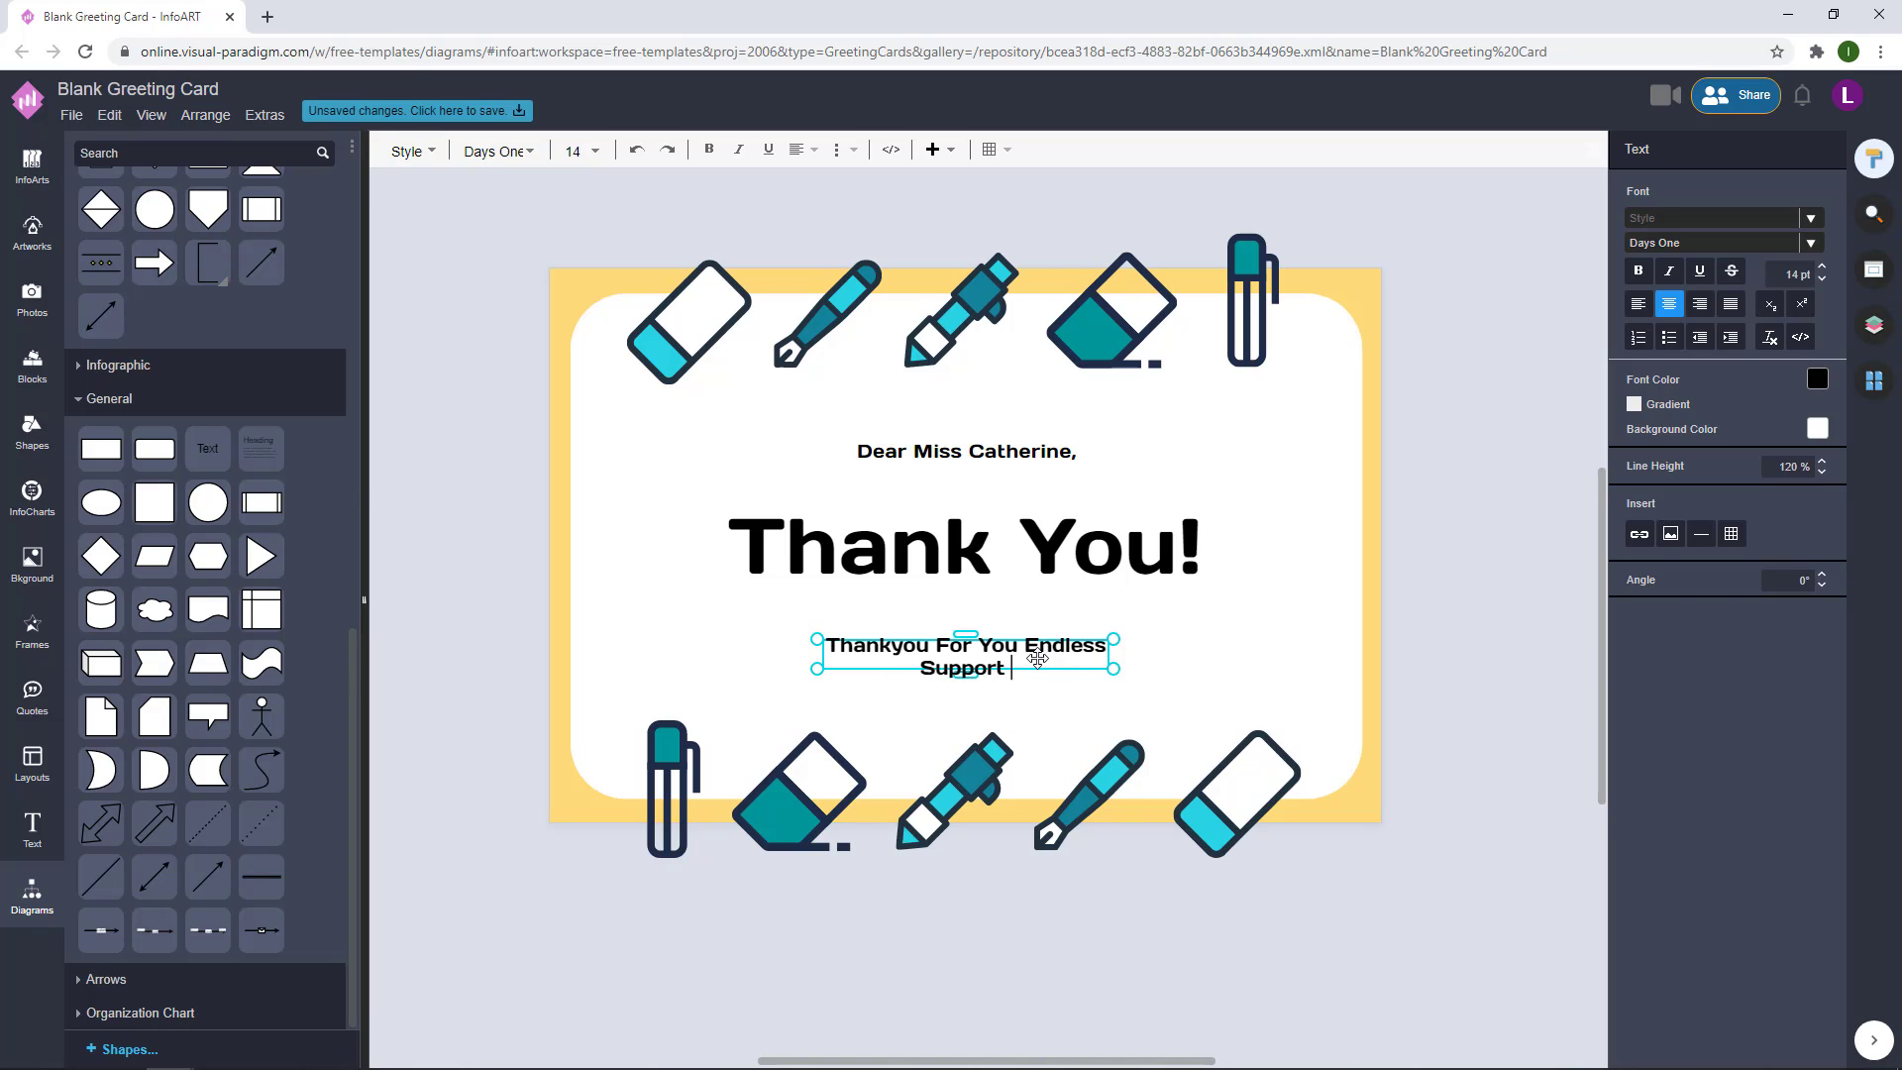
pyautogui.press('BackSpace')
pyautogui.press('BackSpace')
pyautogui.press('BackSpace')
pyautogui.write('And Love')
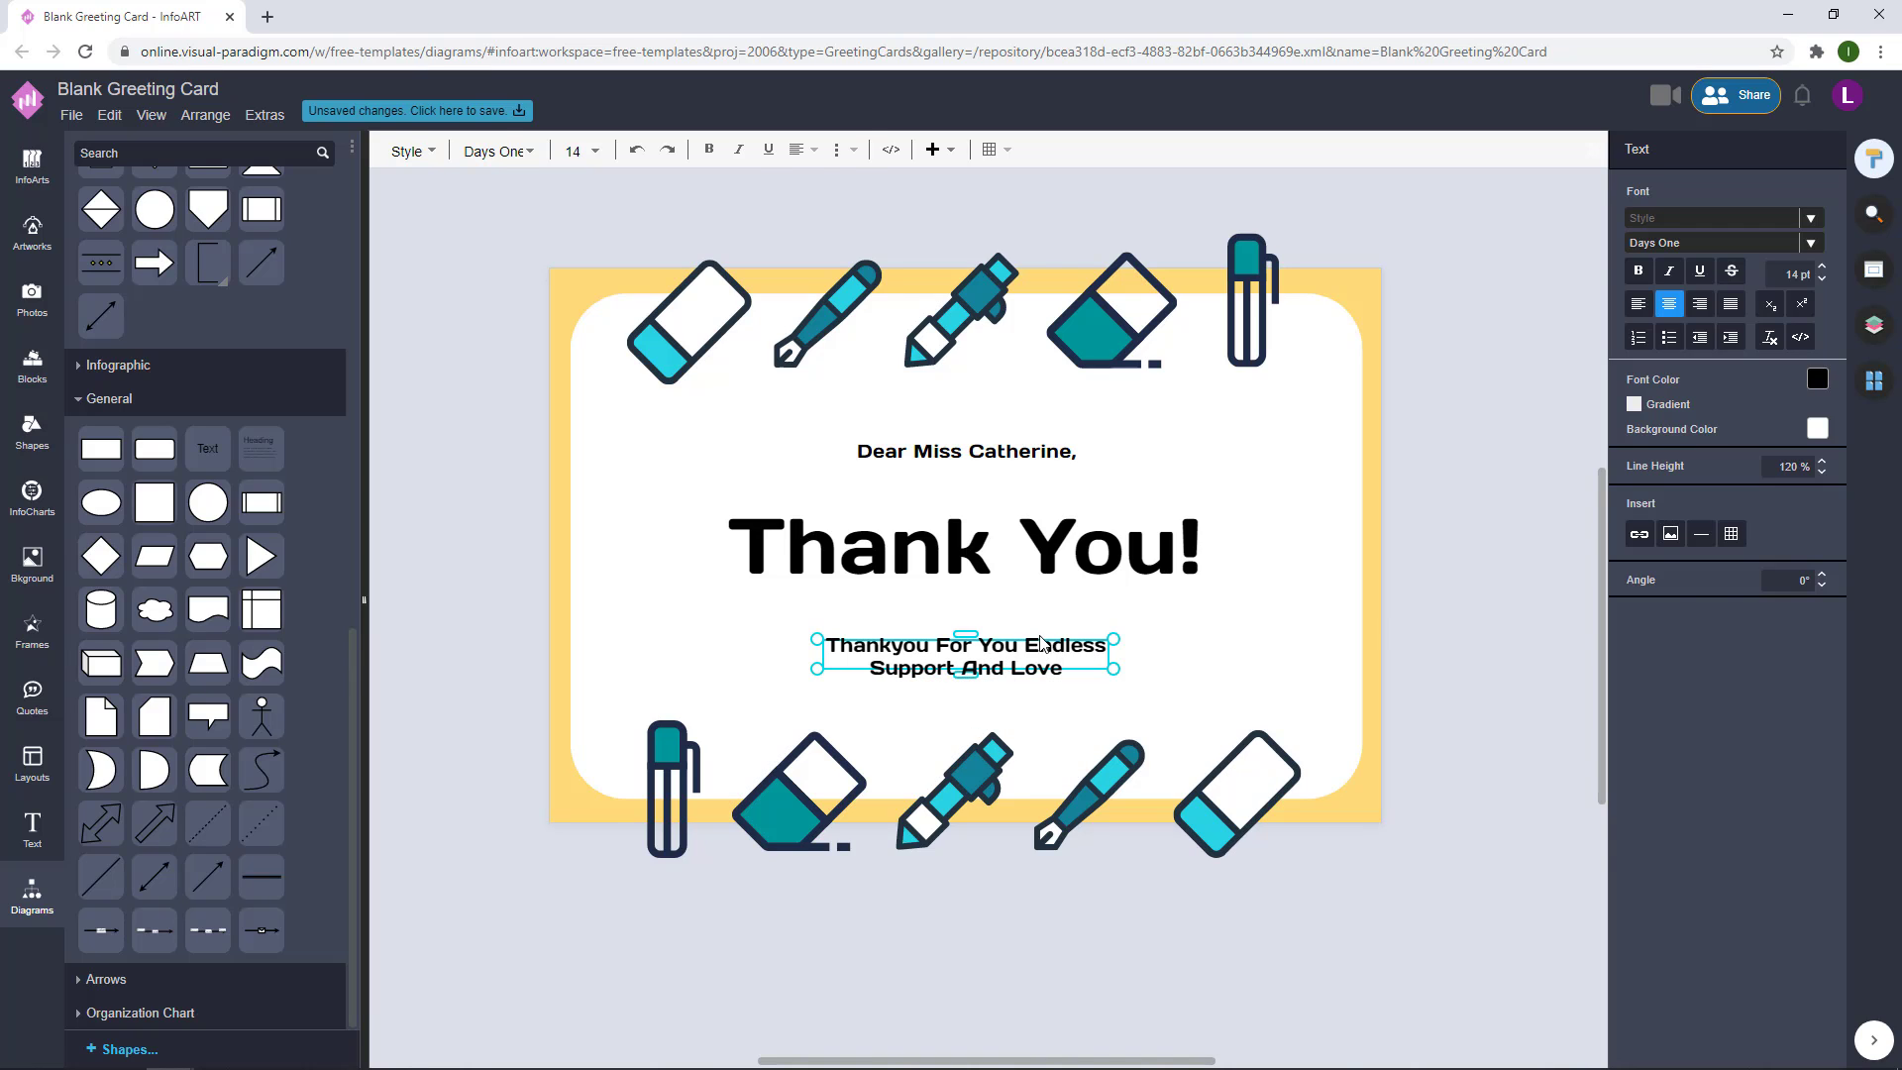
# - Correct "You" to "Your" before "Endless Support And Love" in the closing message
pyautogui.press('Escape')
pyautogui.doubleClick(1017, 645)
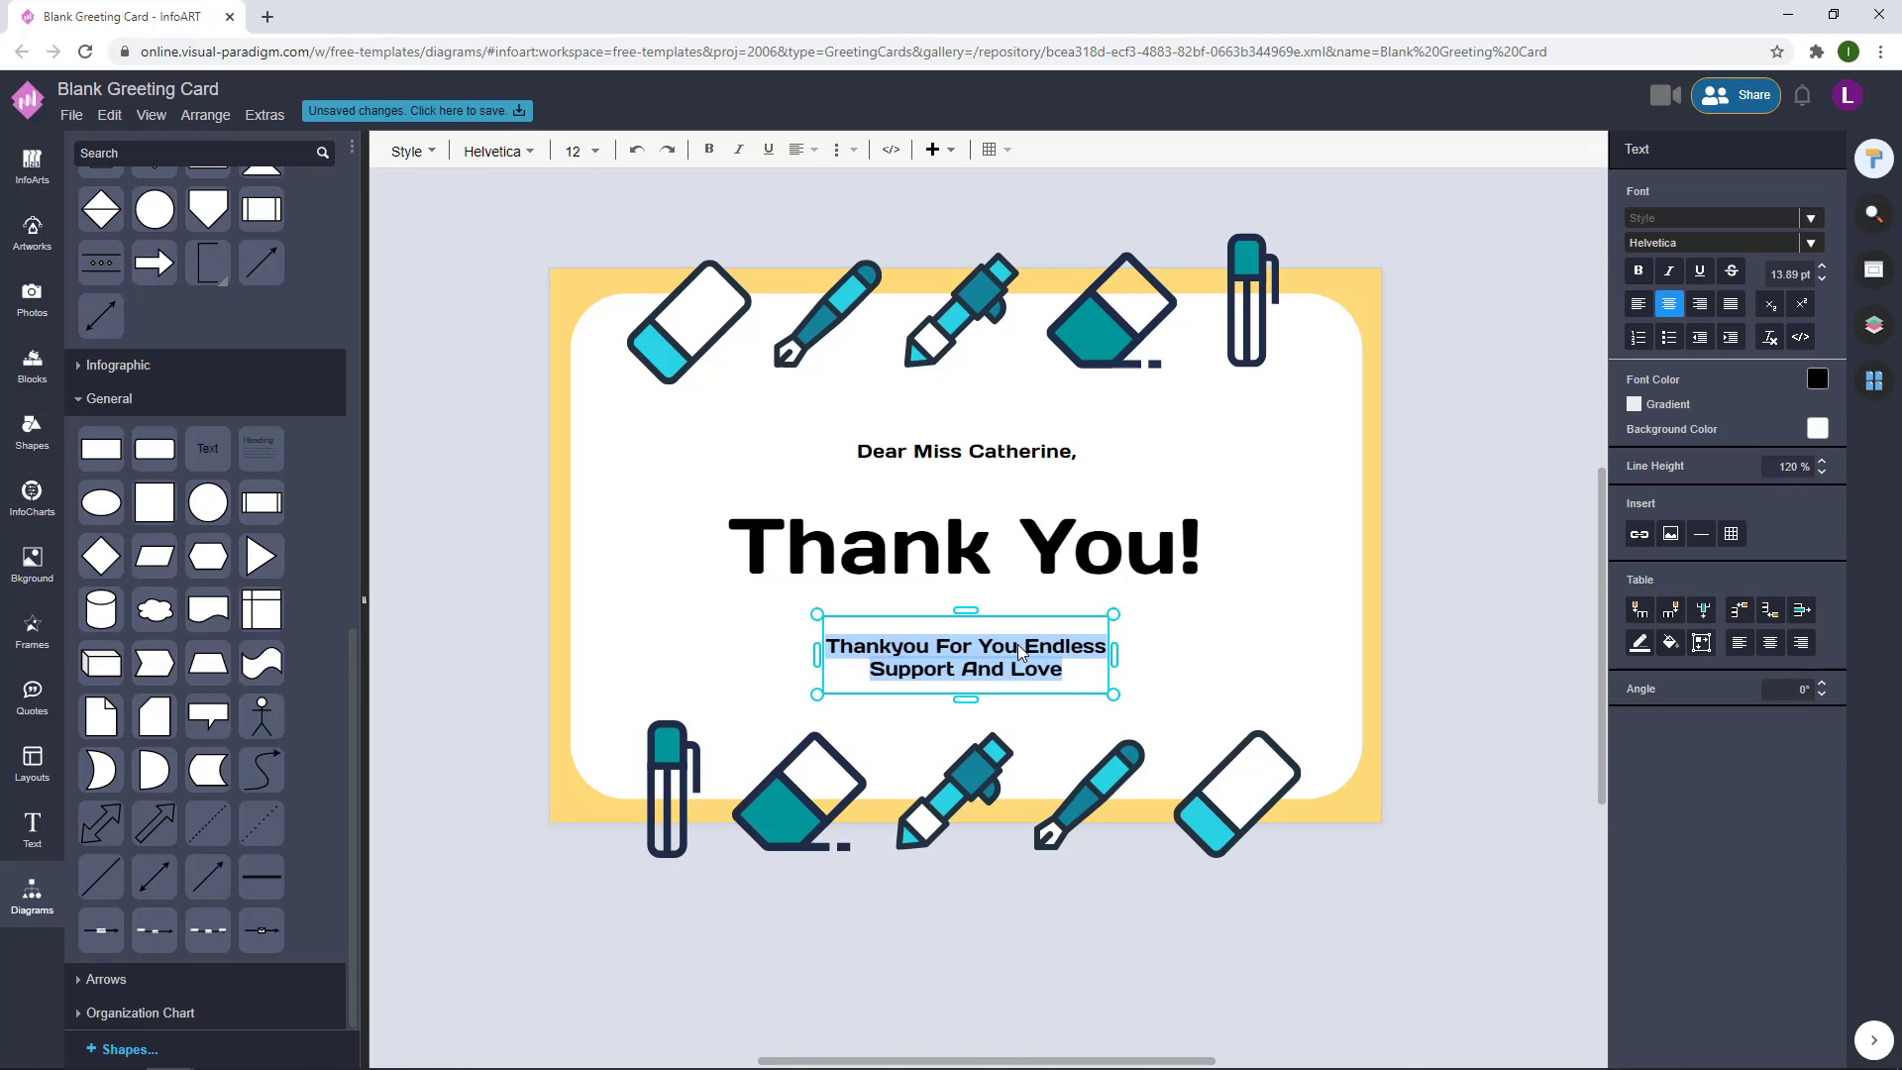
pyautogui.click(1503, 581)
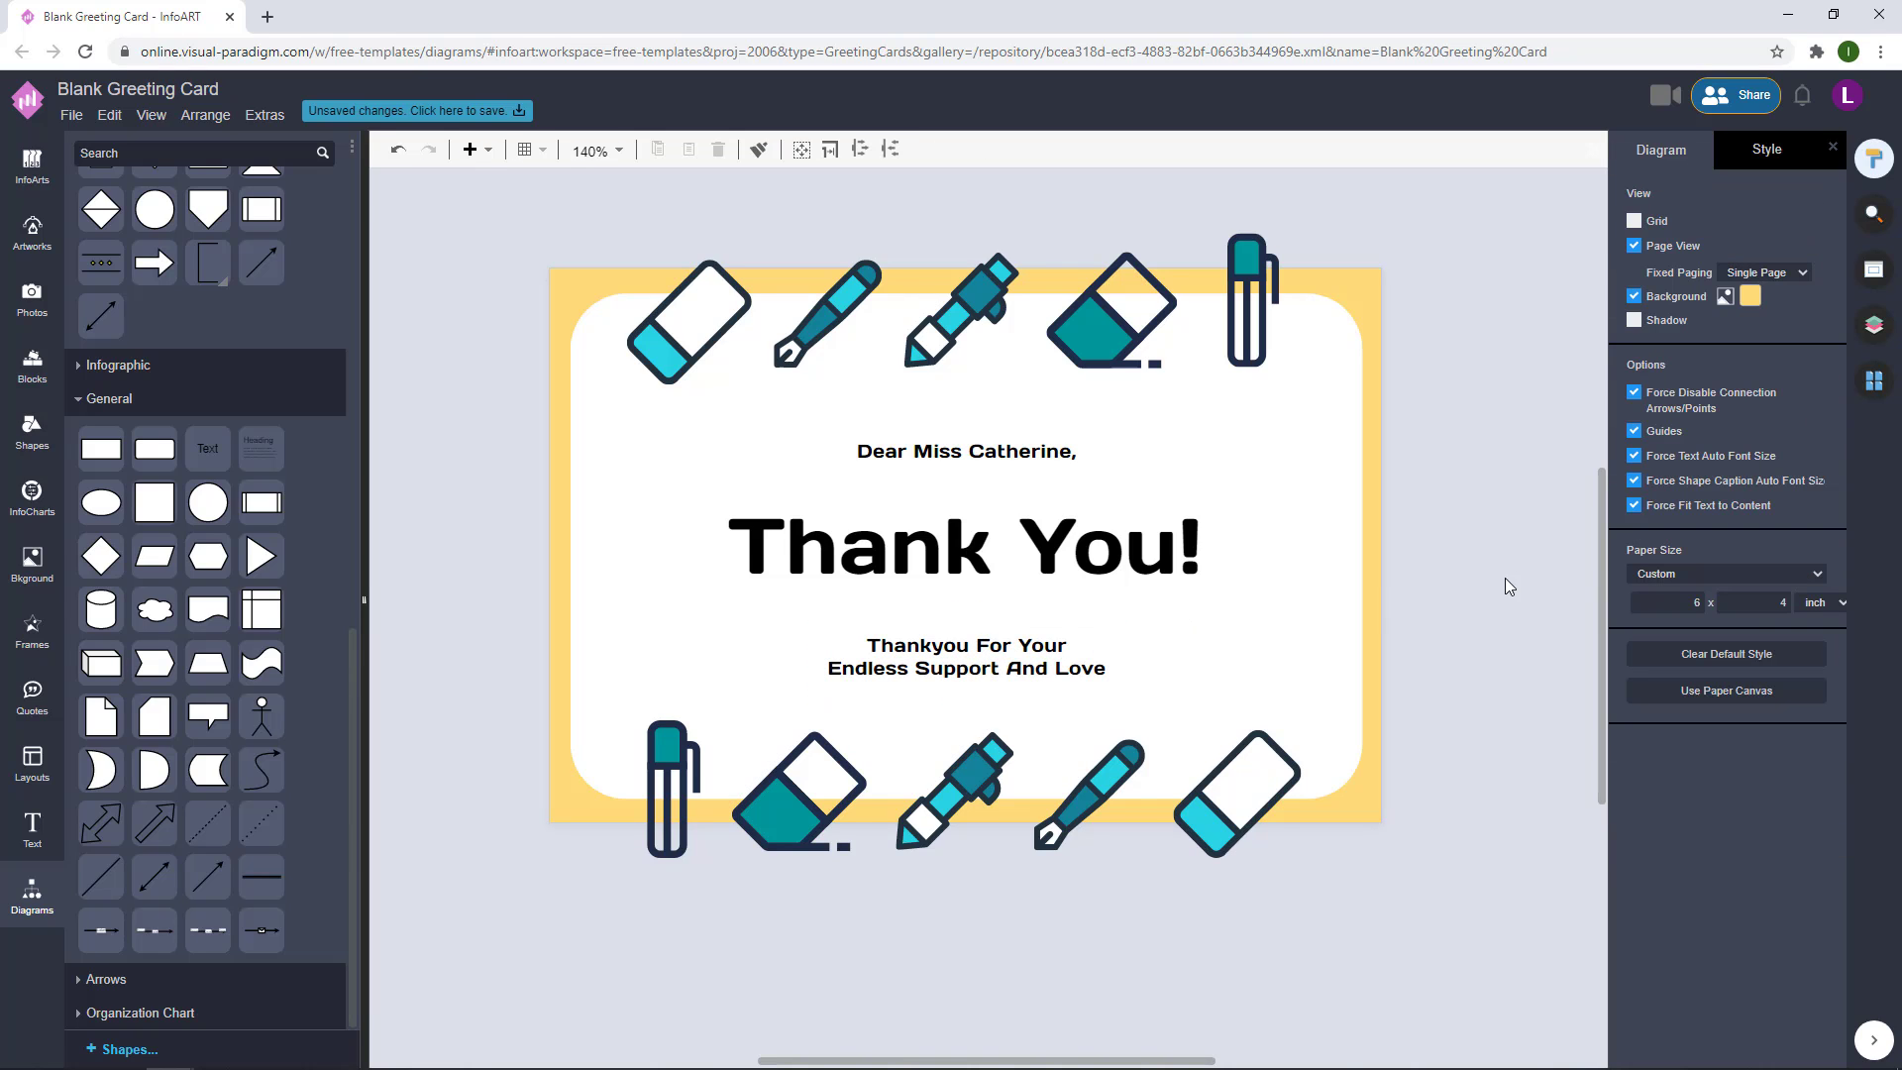
# - Copy the dark navy outline color code #1f2c47 from the pen icon in the upper row
pyautogui.click(1062, 538)
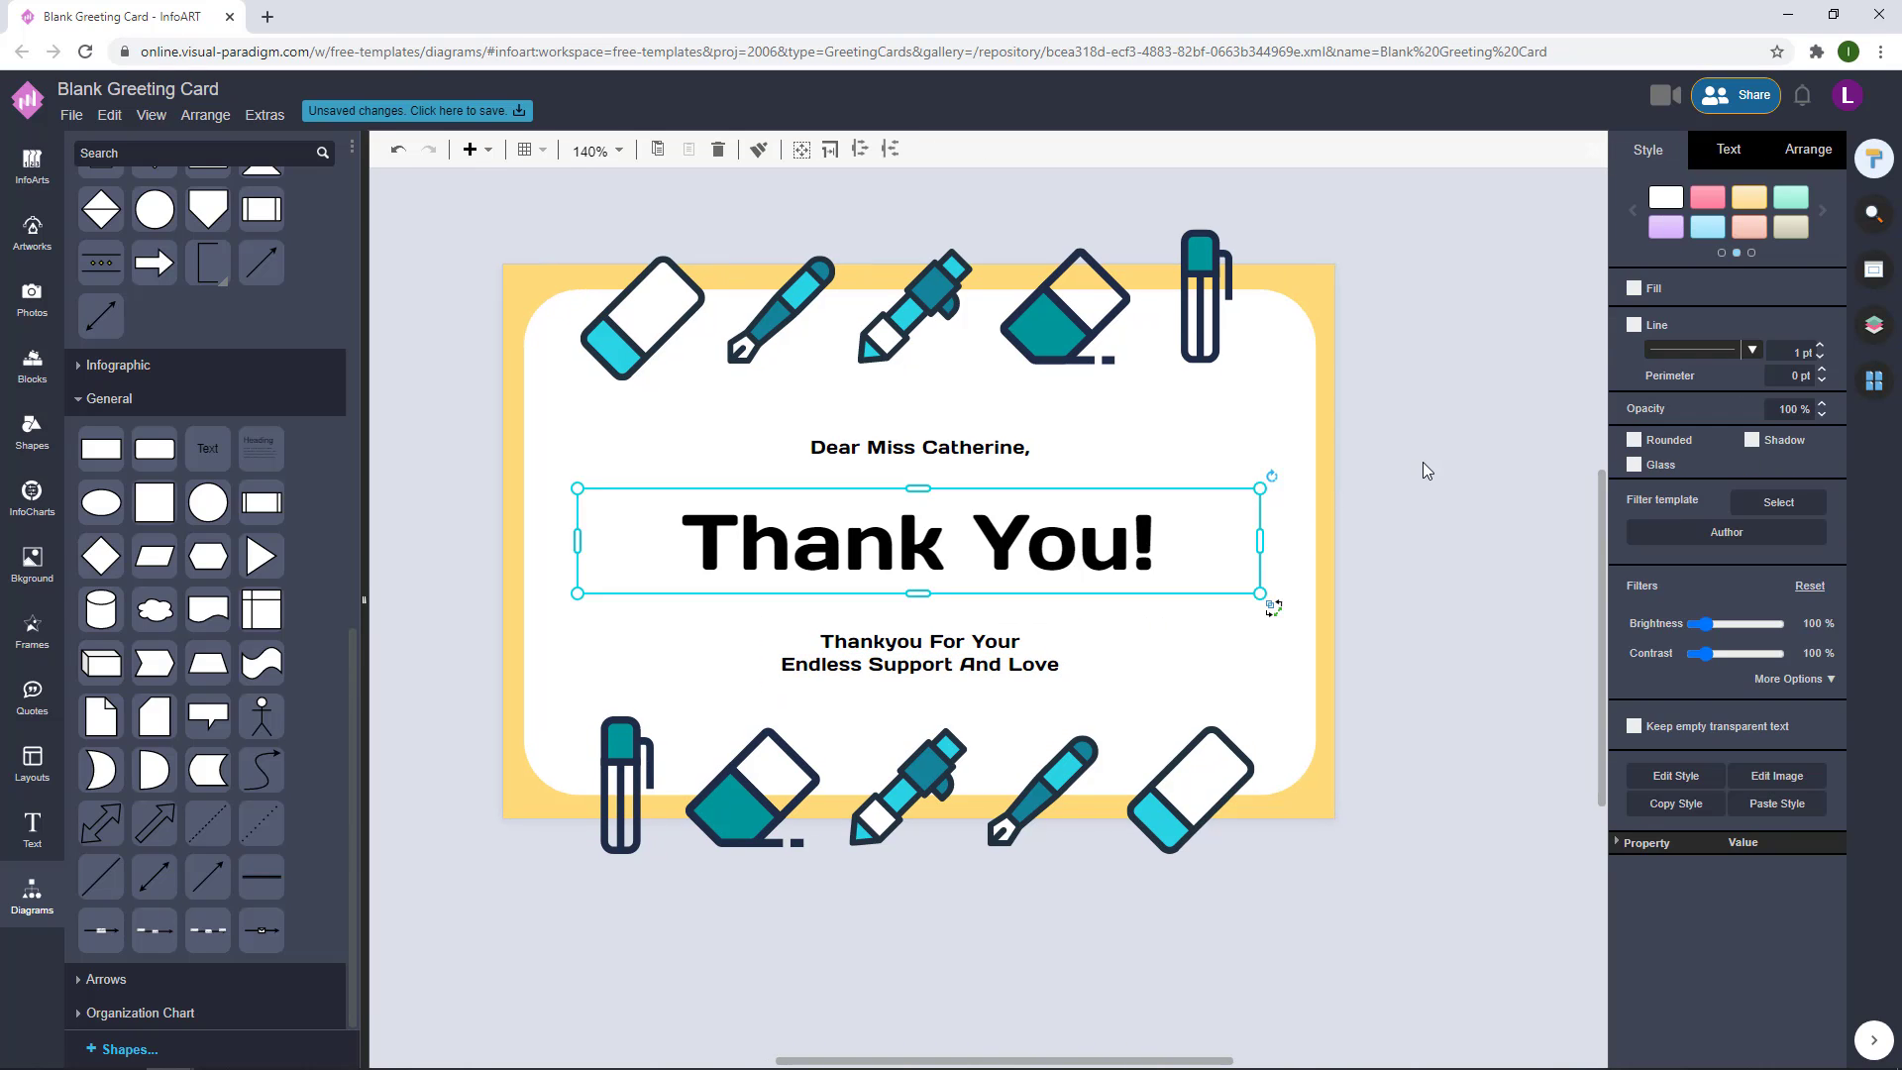
pyautogui.click(1426, 467)
pyautogui.click(1030, 451)
pyautogui.keyDown('shift'); pyautogui.click(1008, 642); pyautogui.keyUp('shift')
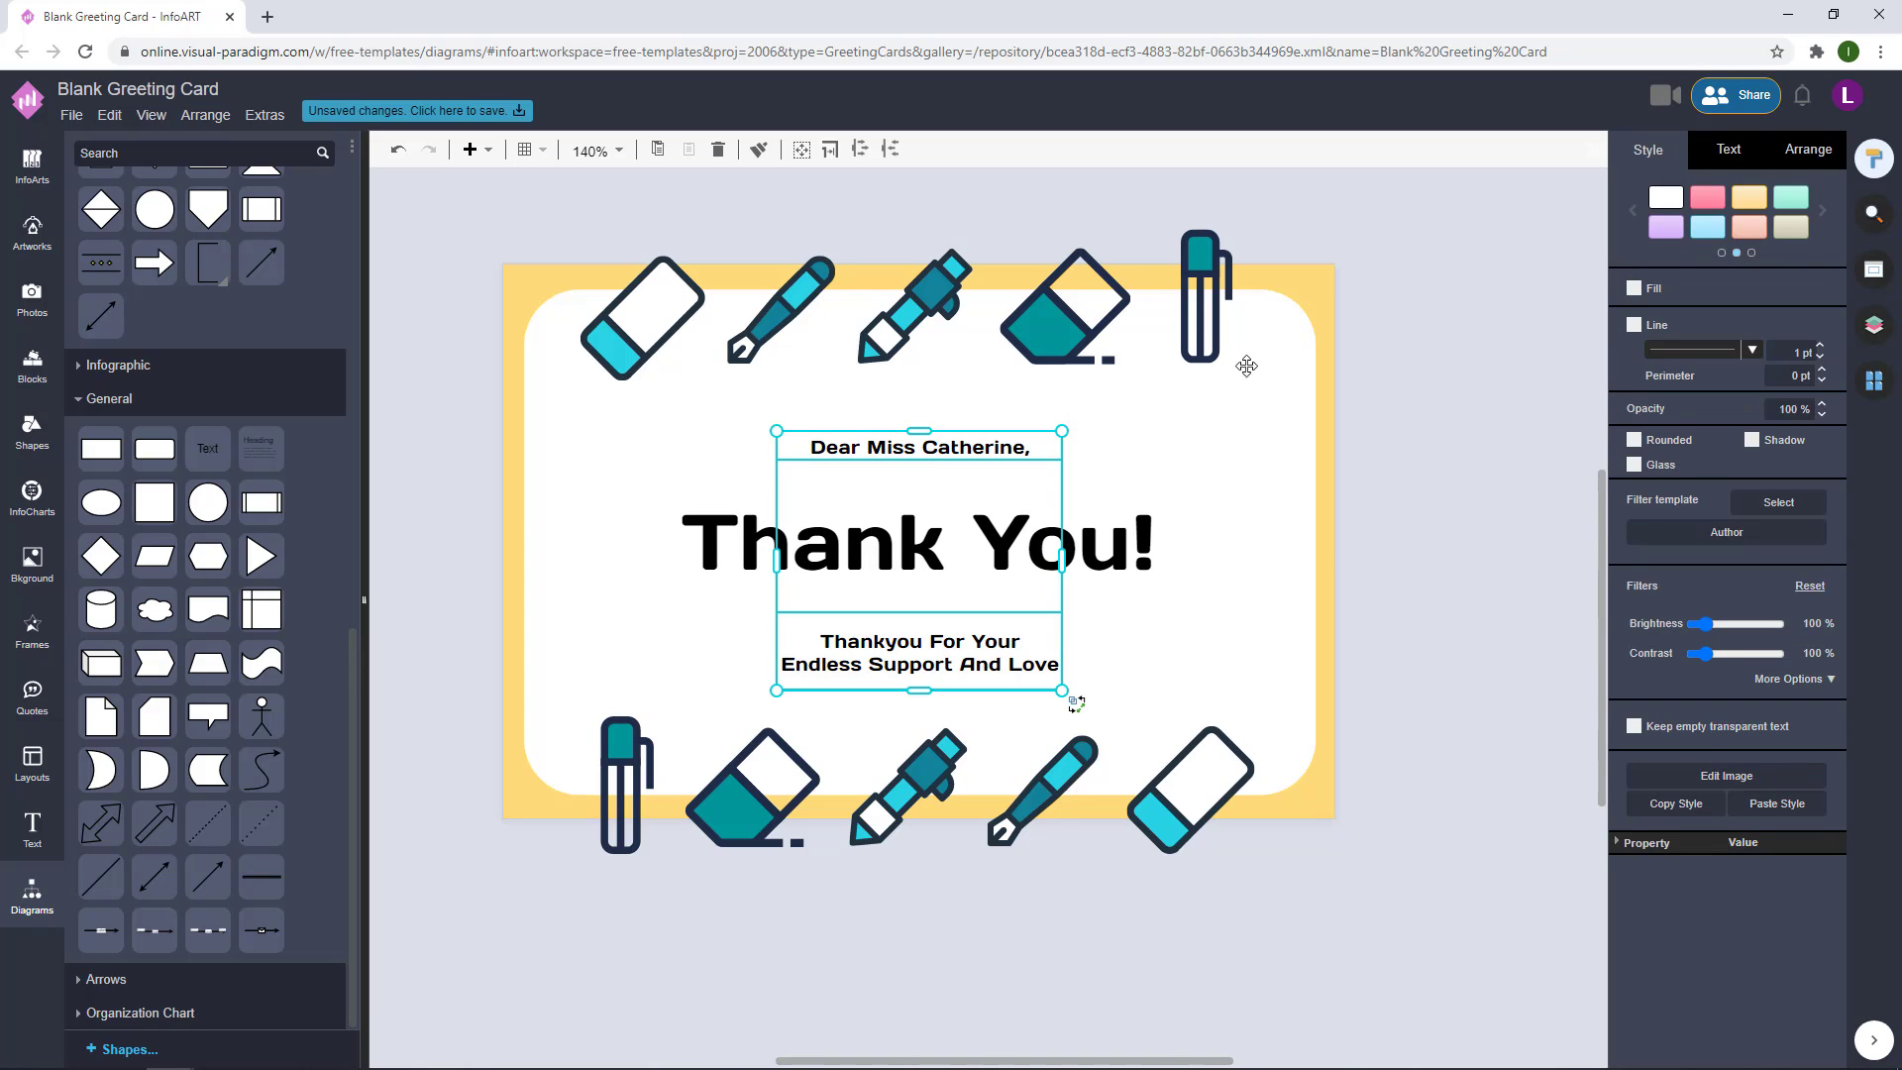
pyautogui.click(1203, 332)
pyautogui.click(1639, 227)
pyautogui.click(1743, 447)
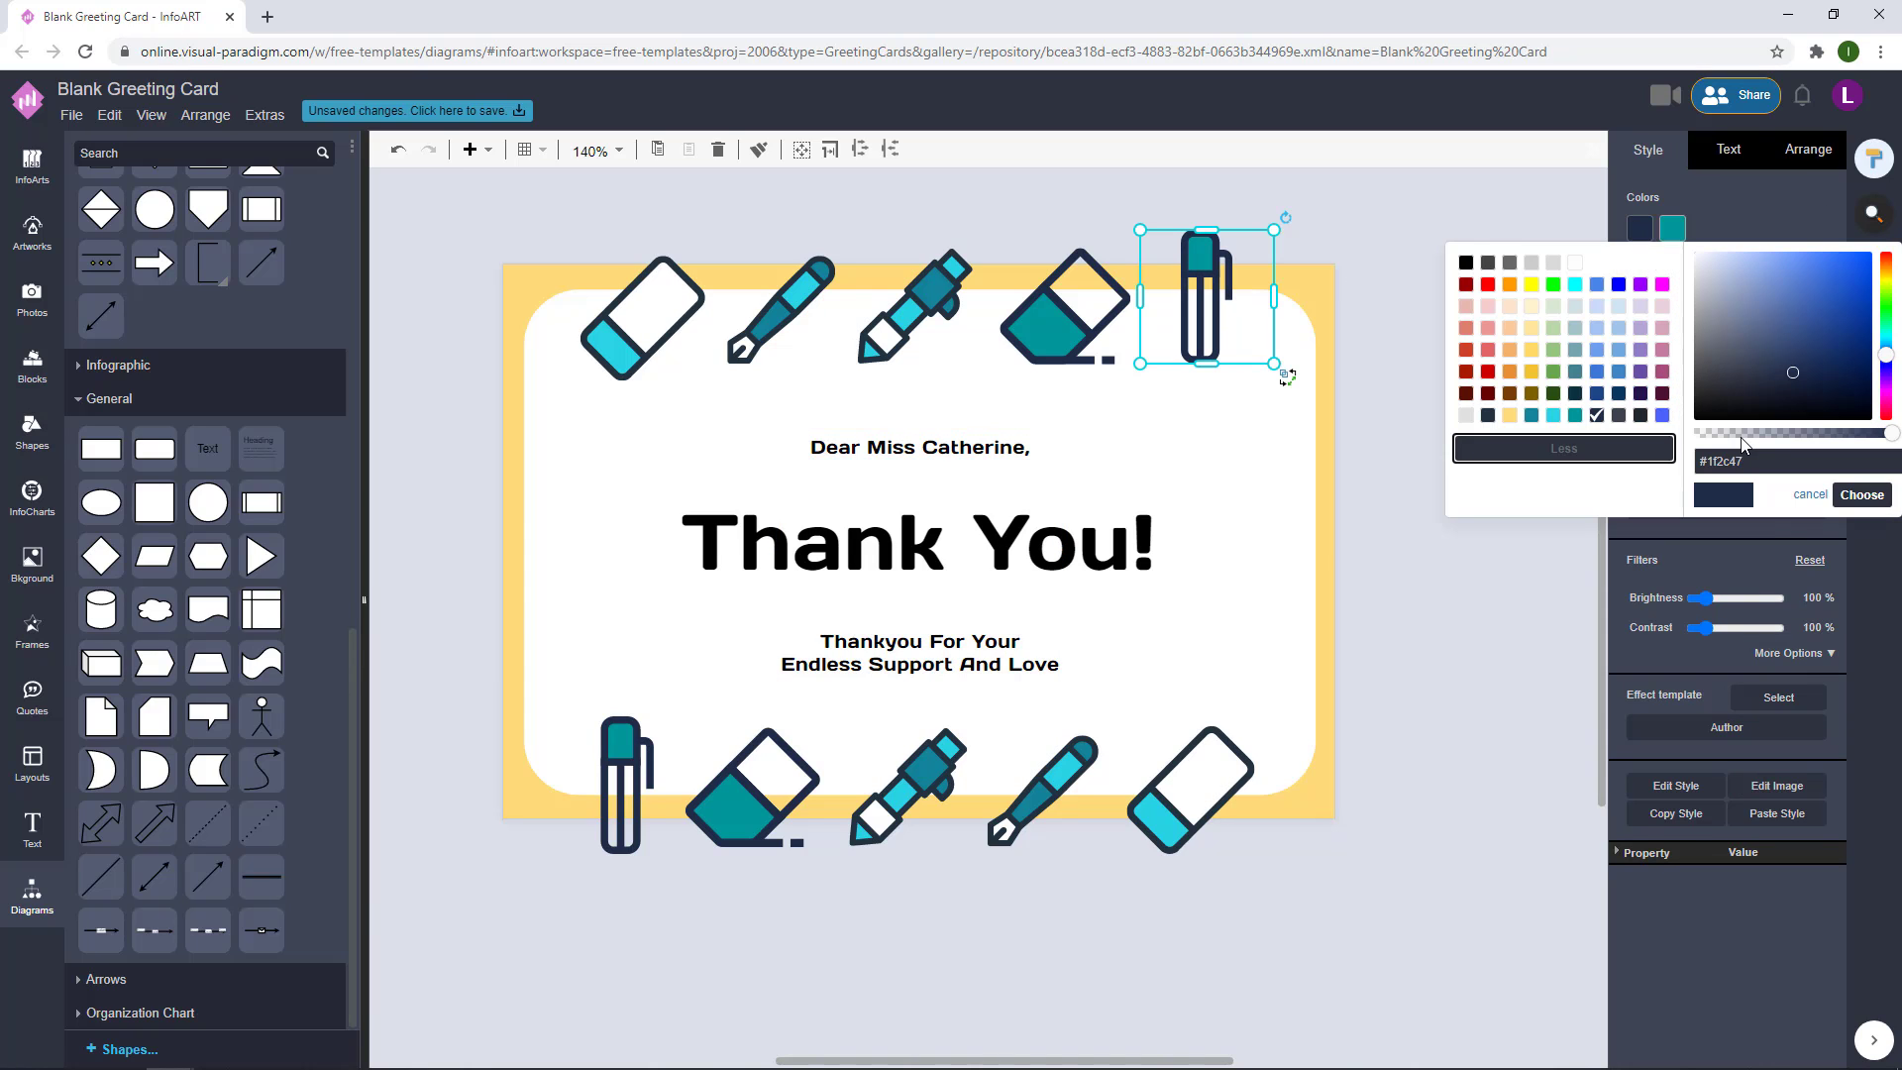
# - Set the font color of both the greeting line and the closing message to #1f2c47
pyautogui.click(990, 450)
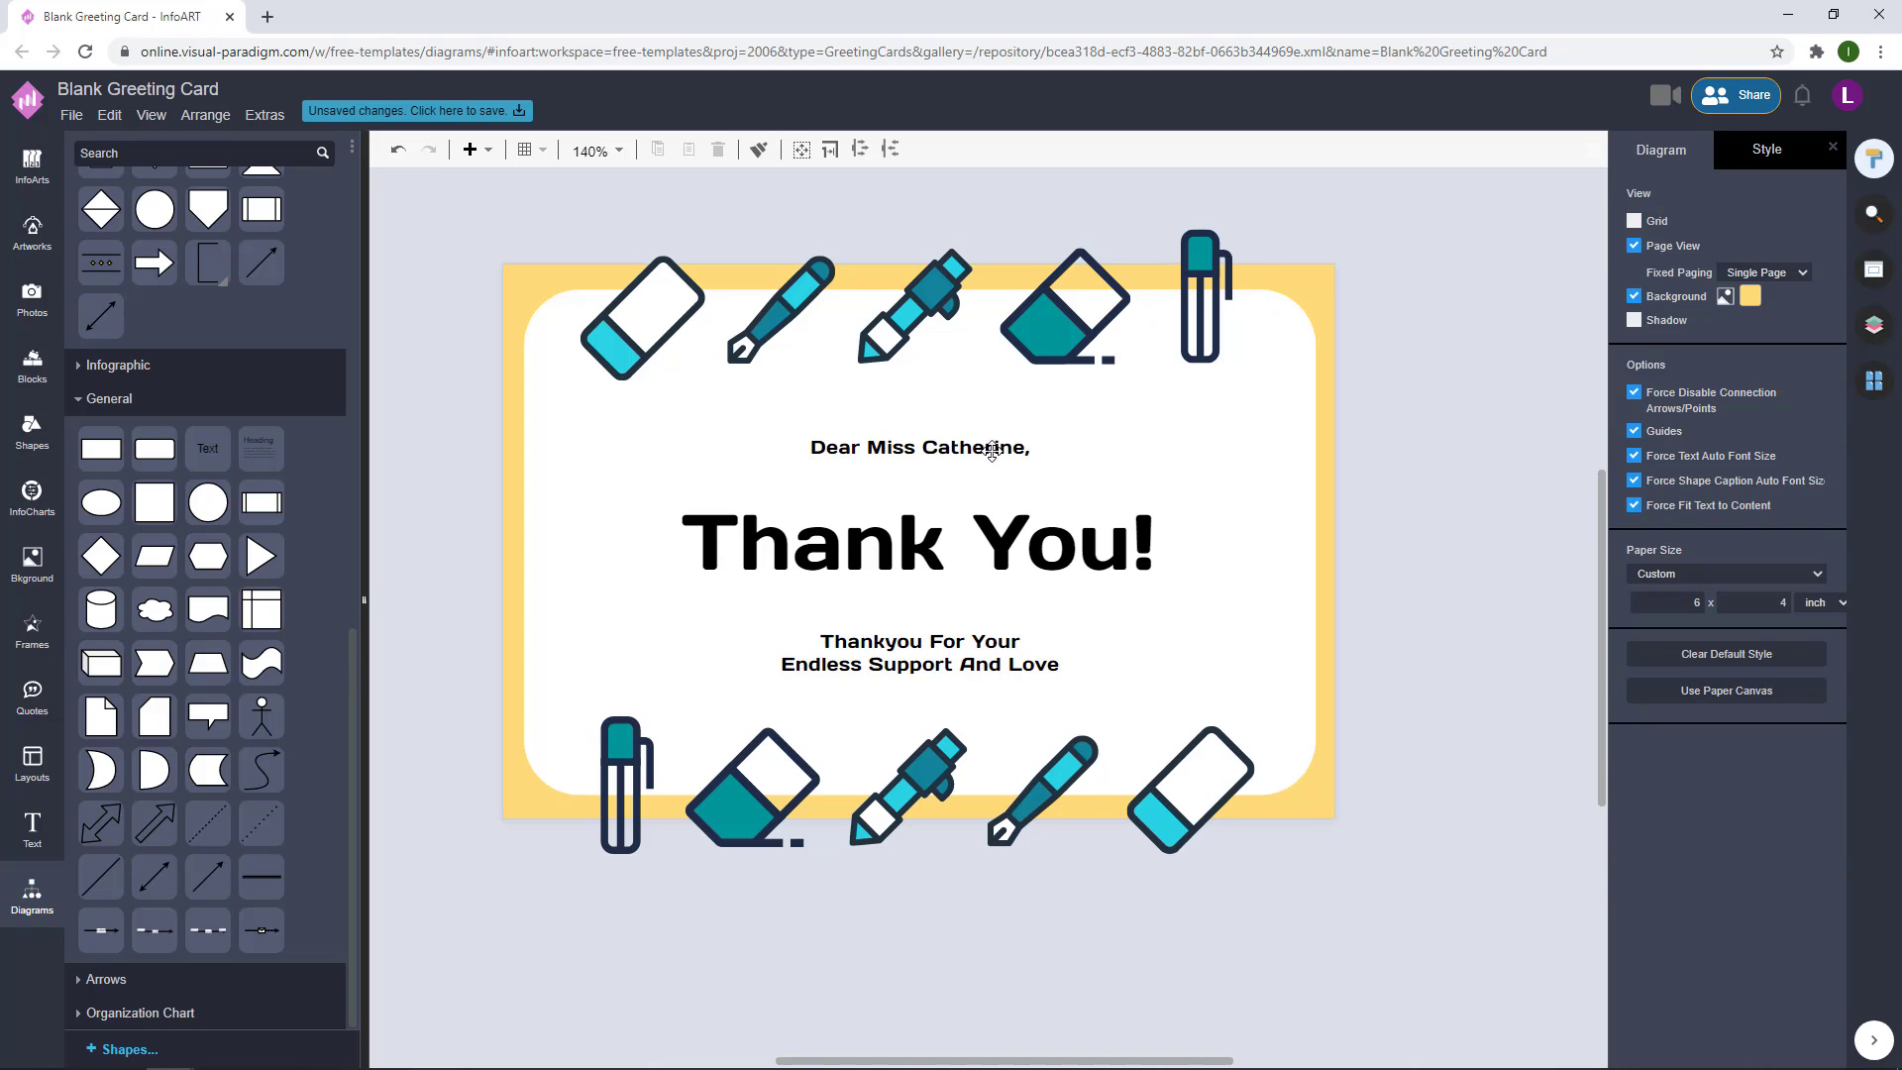
pyautogui.keyDown('shift'); pyautogui.click(1011, 648); pyautogui.keyUp('shift')
pyautogui.click(1729, 148)
pyautogui.click(1817, 373)
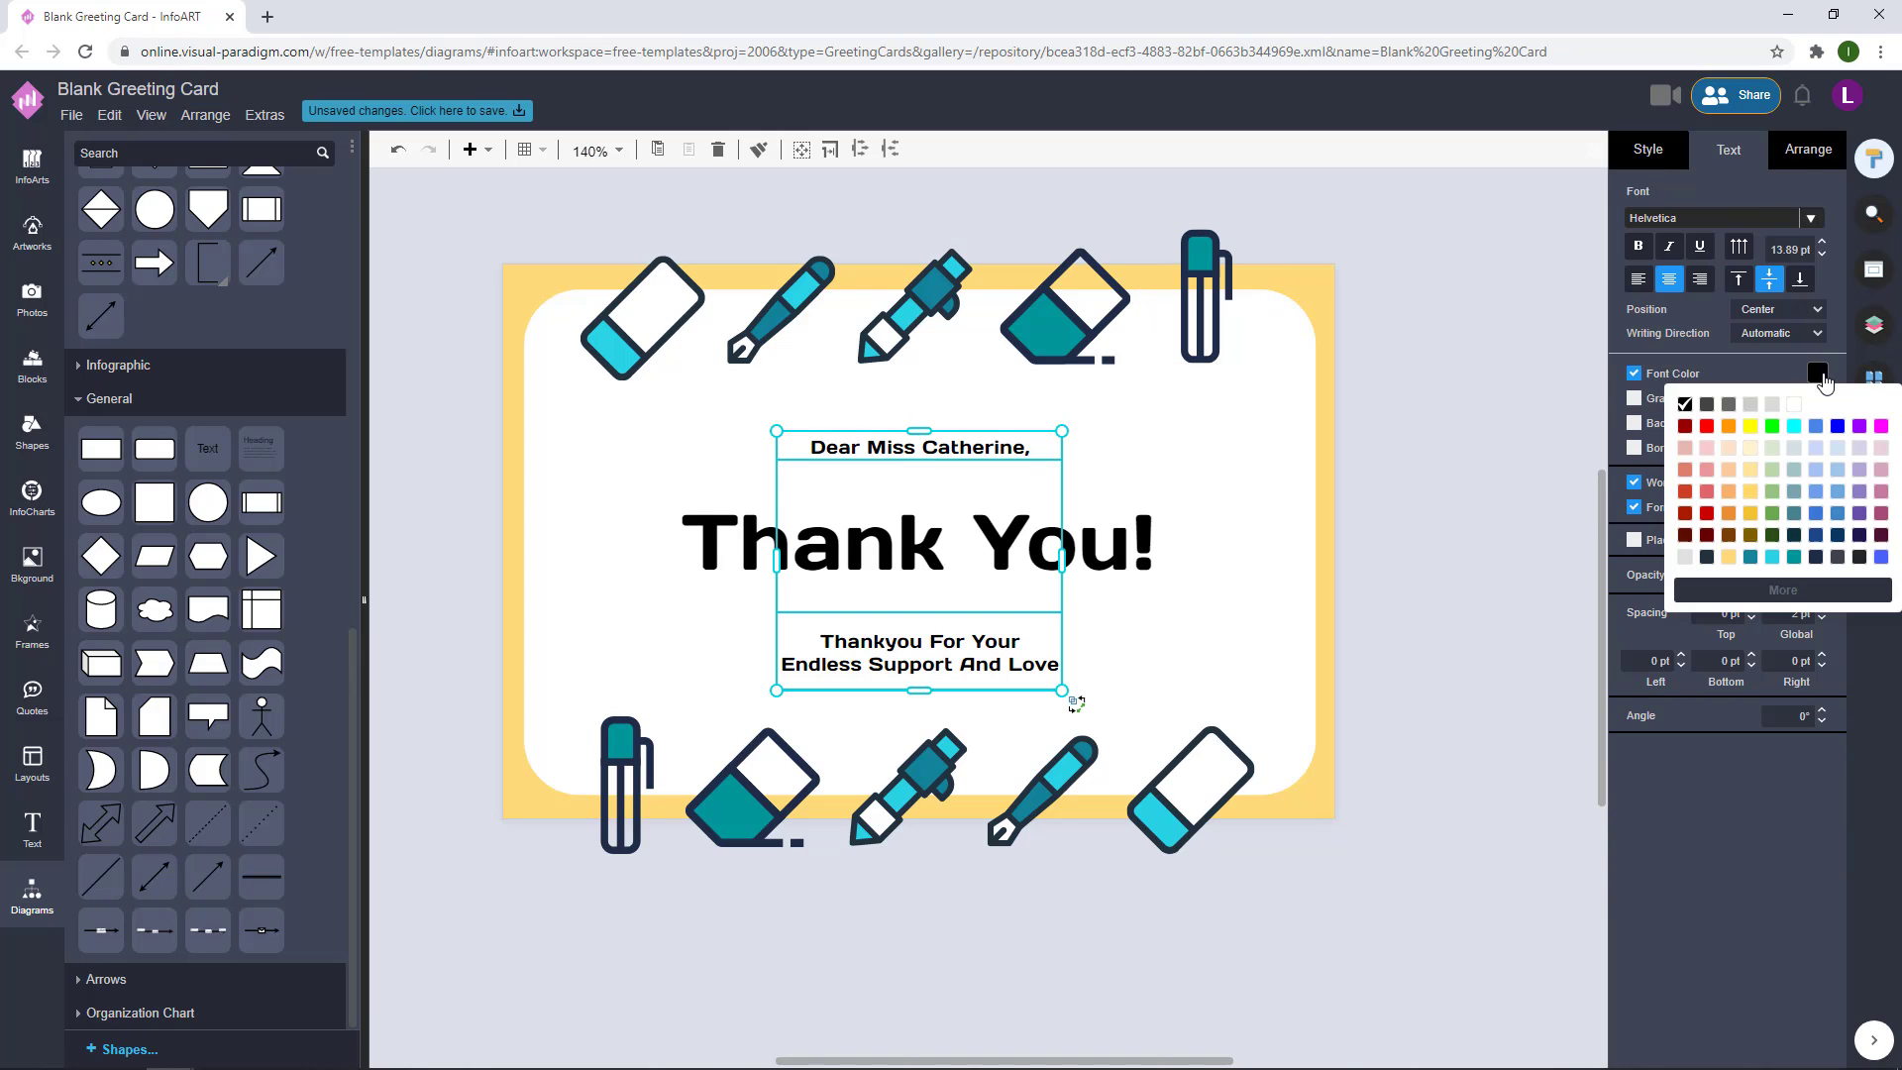
pyautogui.click(1758, 594)
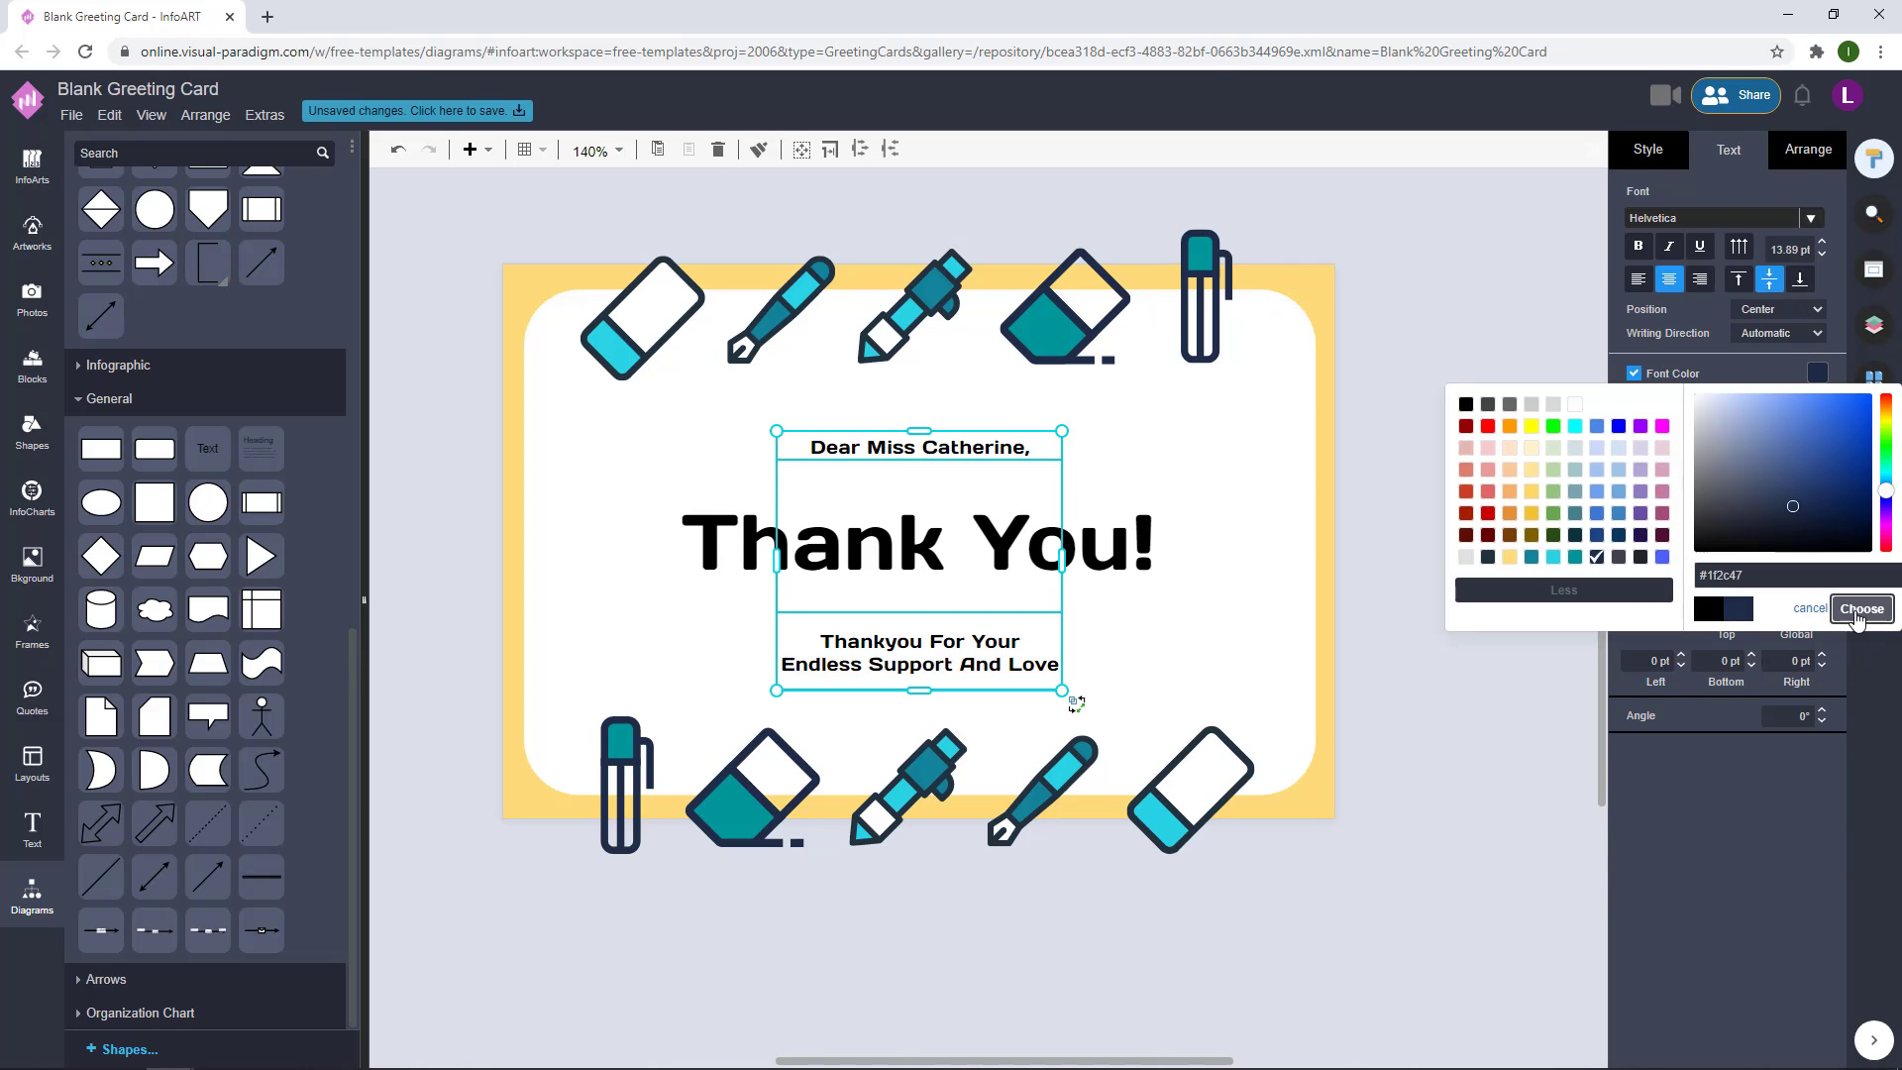
pyautogui.click(1433, 309)
pyautogui.moveTo(1488, 358); pyautogui.dragTo(1472, 372)
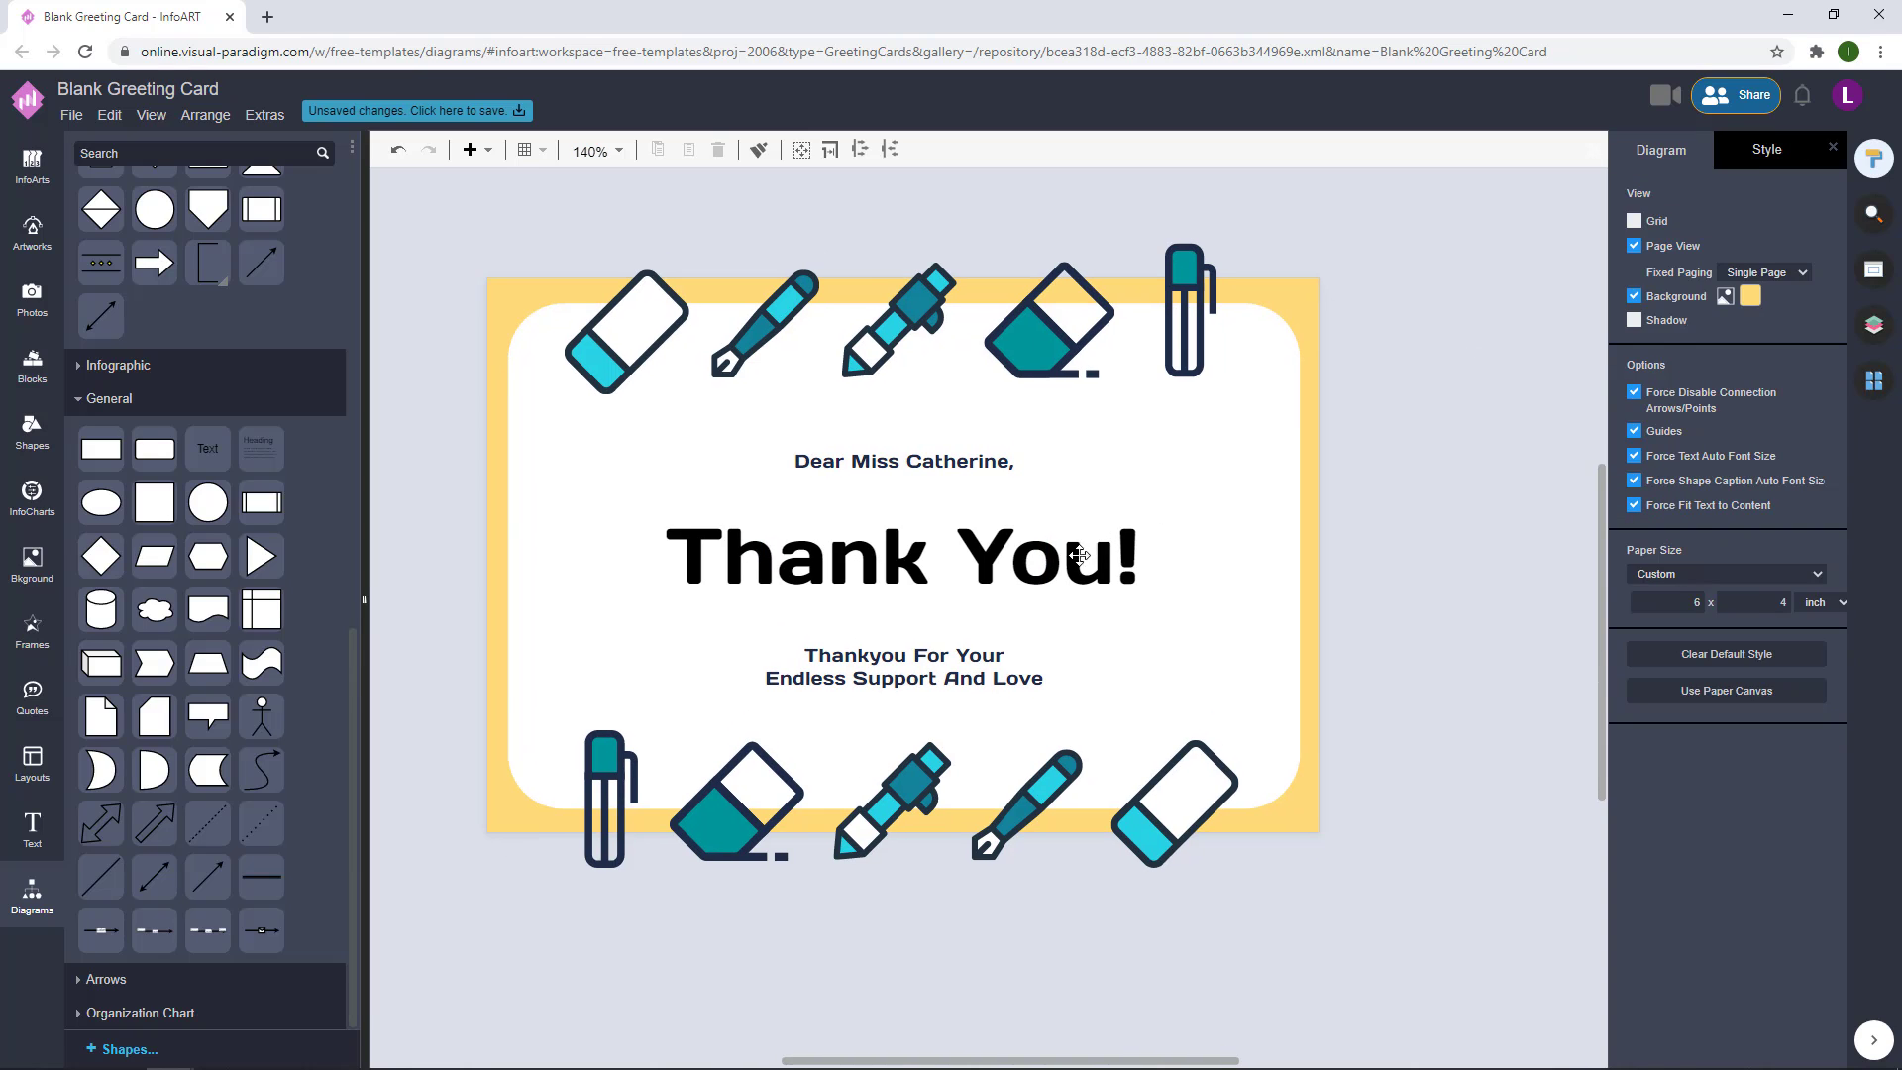
# - Copy the cyan color code #28d2e4 from the middle icon in the upper row, leaving the icon's color as is
pyautogui.click(1073, 553)
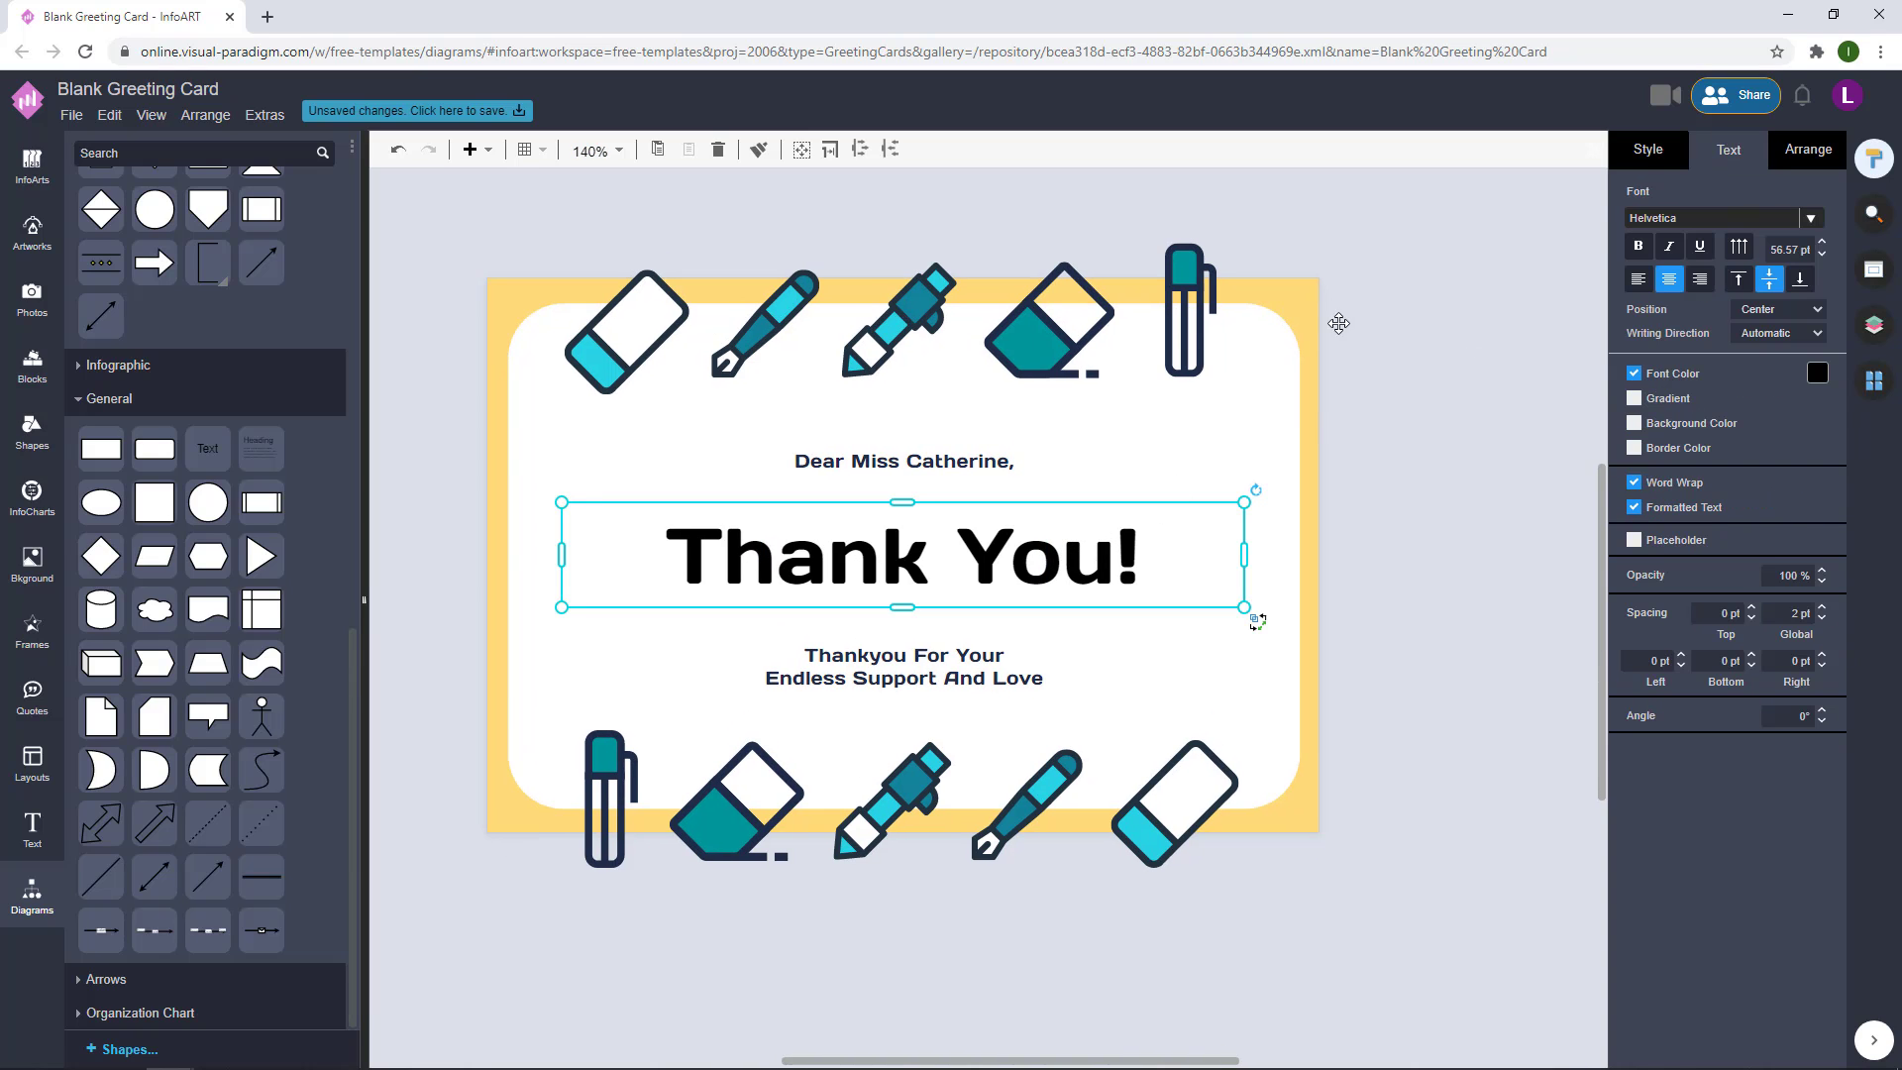
pyautogui.press('Tab')
pyautogui.click(1647, 235)
pyautogui.click(1663, 451)
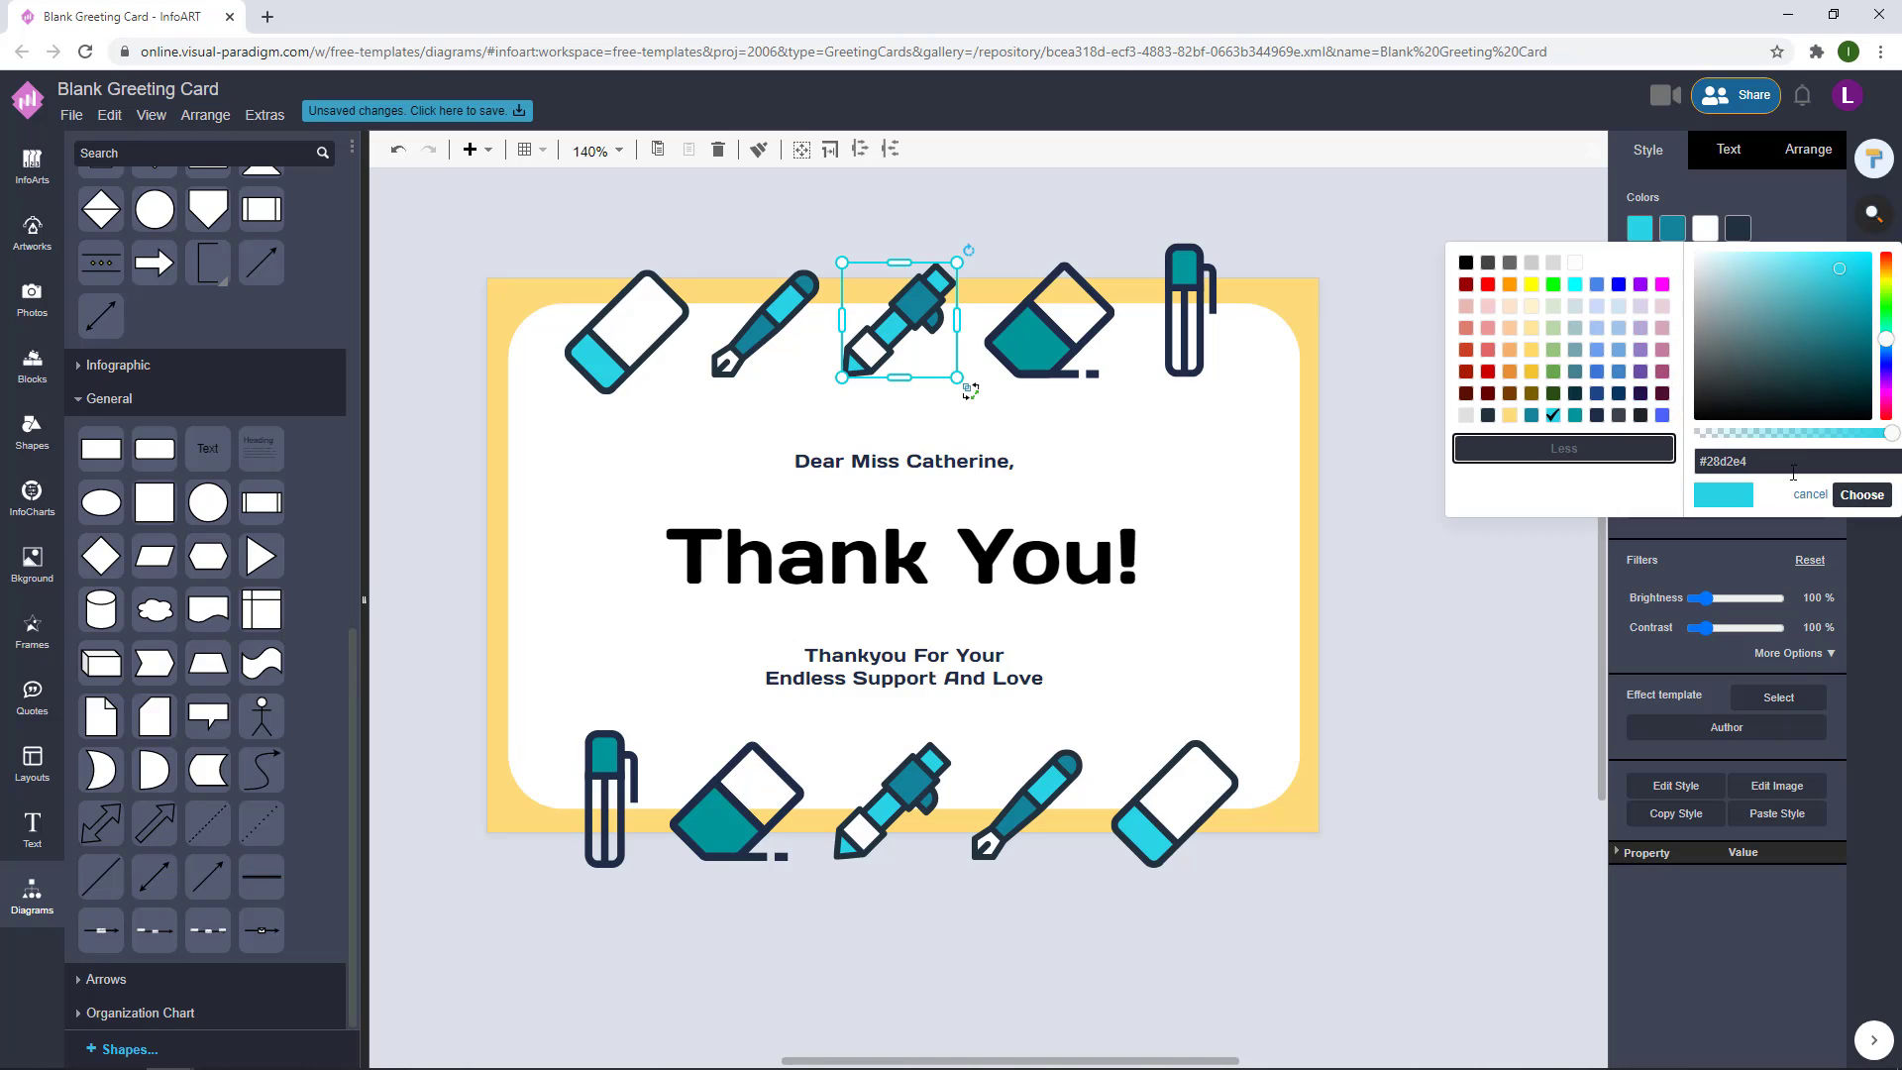
pyautogui.click(1809, 494)
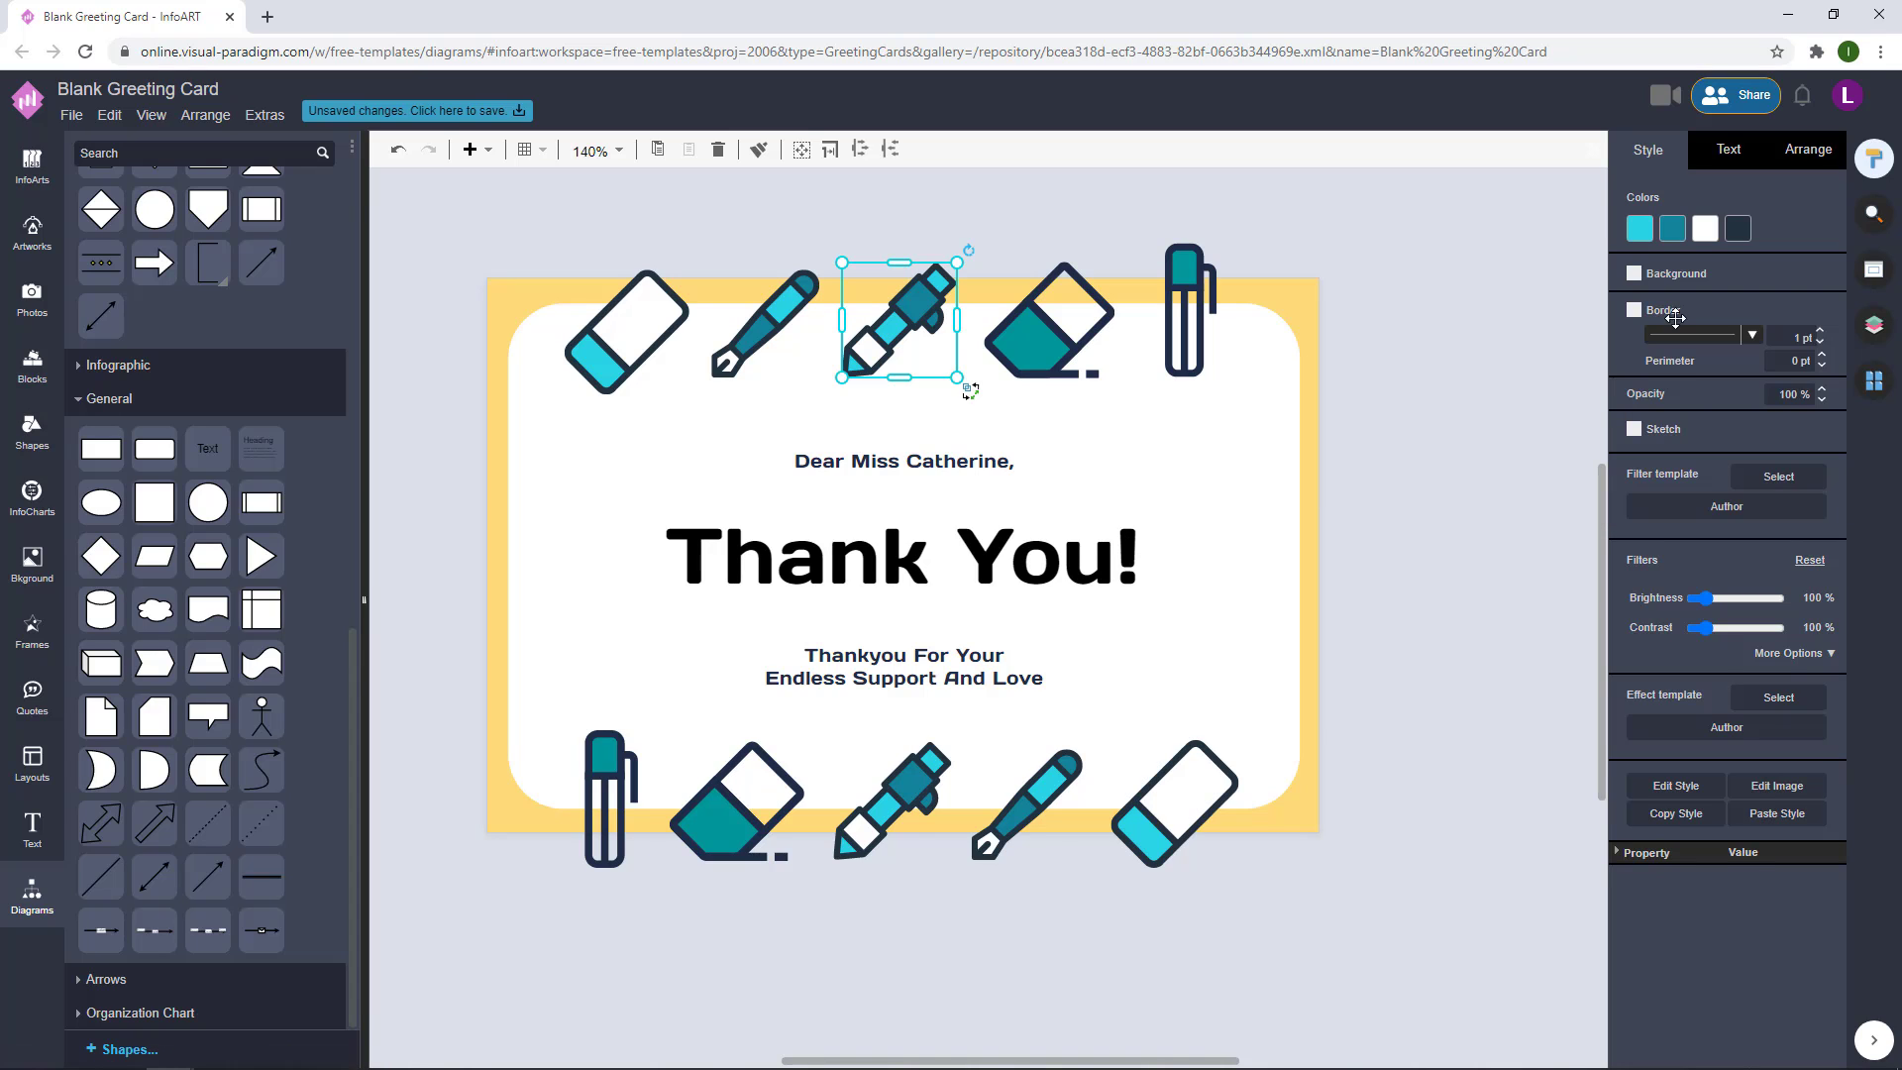
# - Set the font color of the "Thank You!" text to #28d2e4
pyautogui.hotkey('shift', 'Tab')
pyautogui.click(1739, 157)
pyautogui.click(1818, 373)
pyautogui.click(1783, 594)
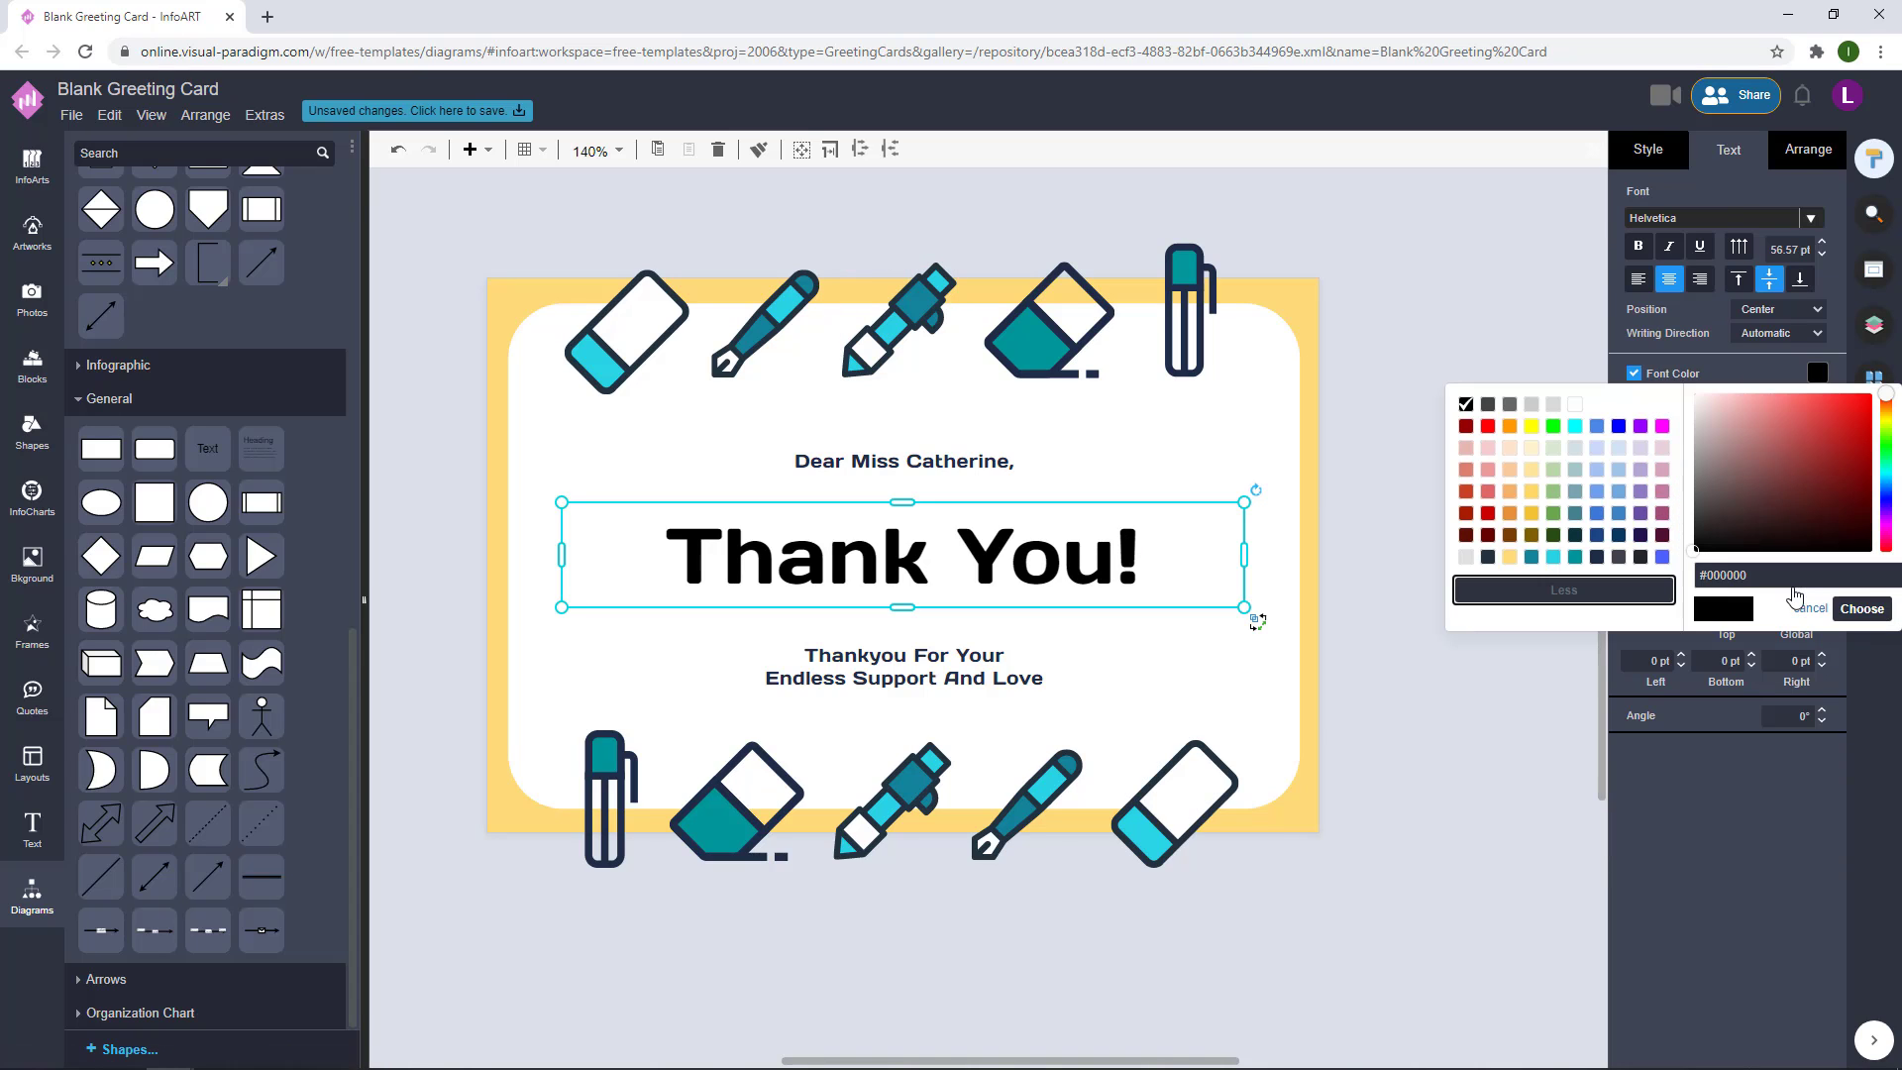
pyautogui.tripleClick(1794, 576)
pyautogui.write('#28d2e4')
pyautogui.click(1857, 614)
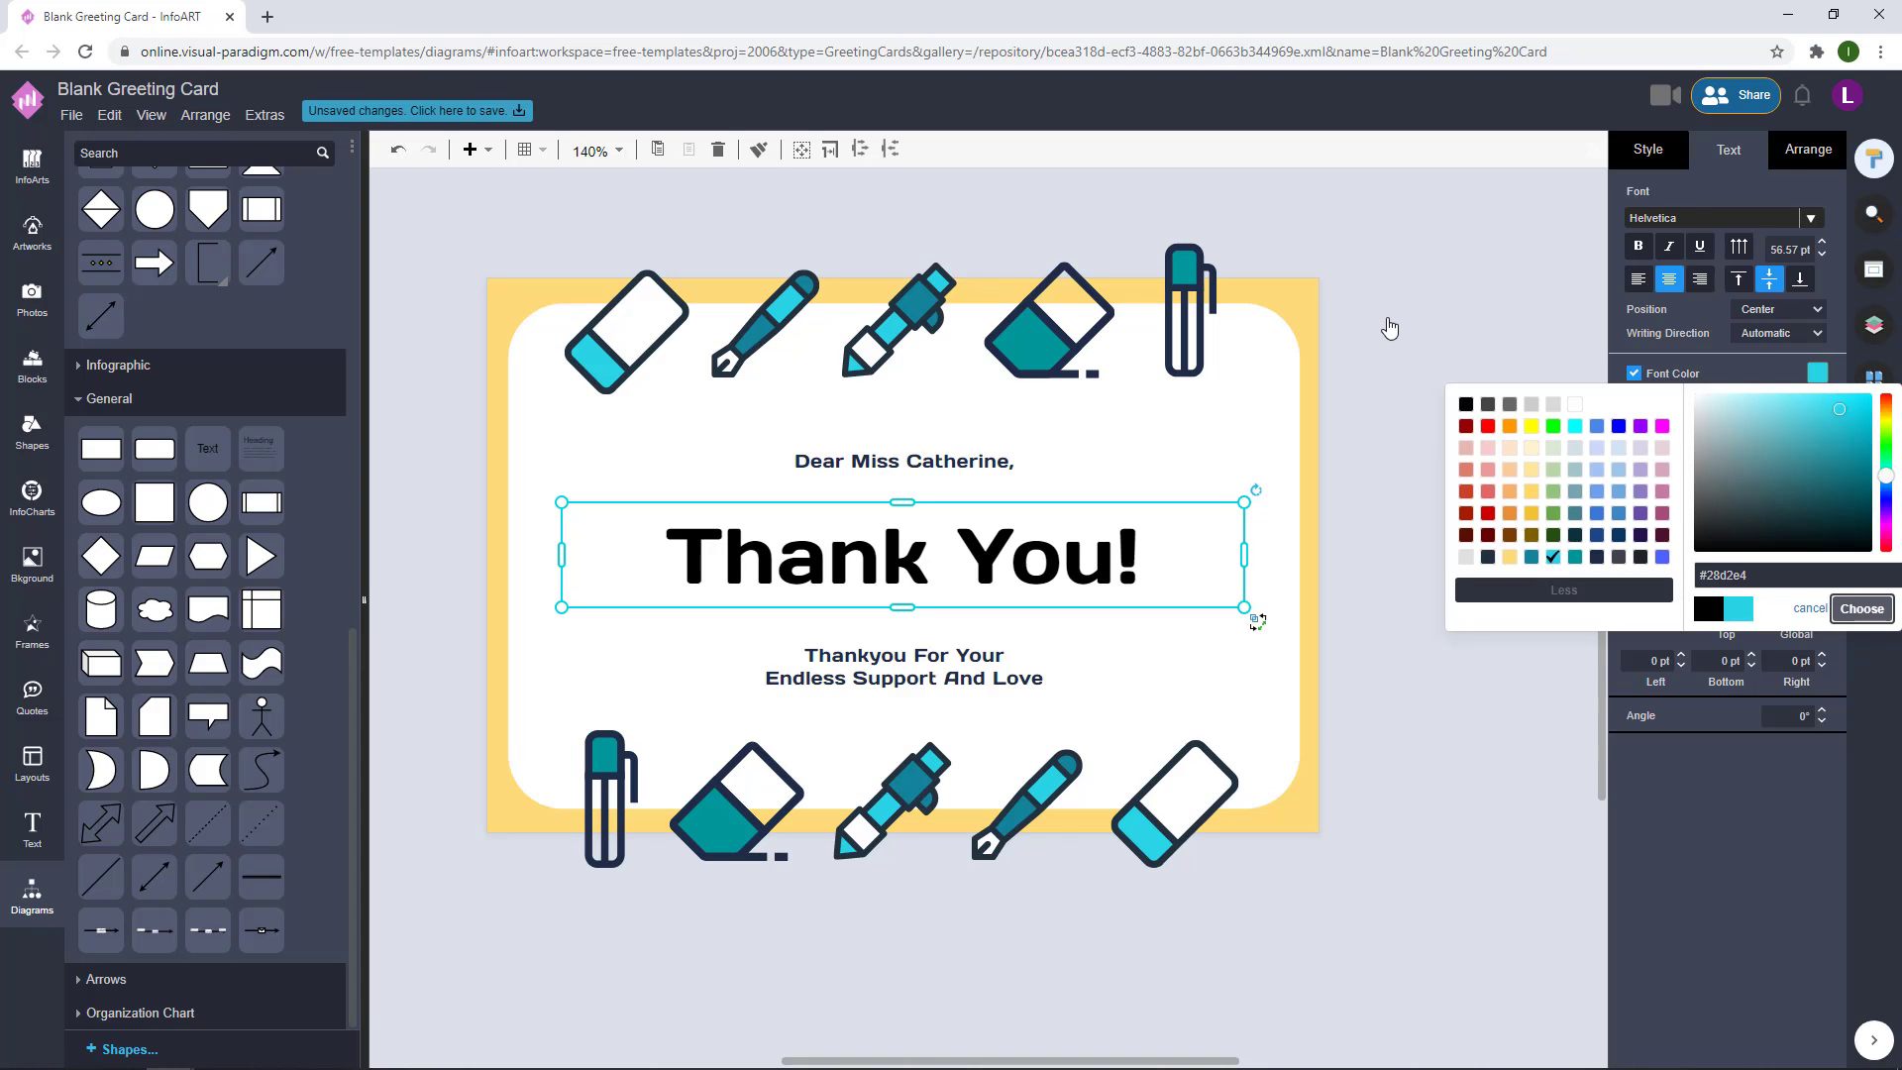
pyautogui.click(1385, 319)
pyautogui.moveTo(1426, 387)
pyautogui.mouseDown()
pyautogui.moveTo(1406, 404)
pyautogui.moveTo(1431, 409)
pyautogui.mouseUp()
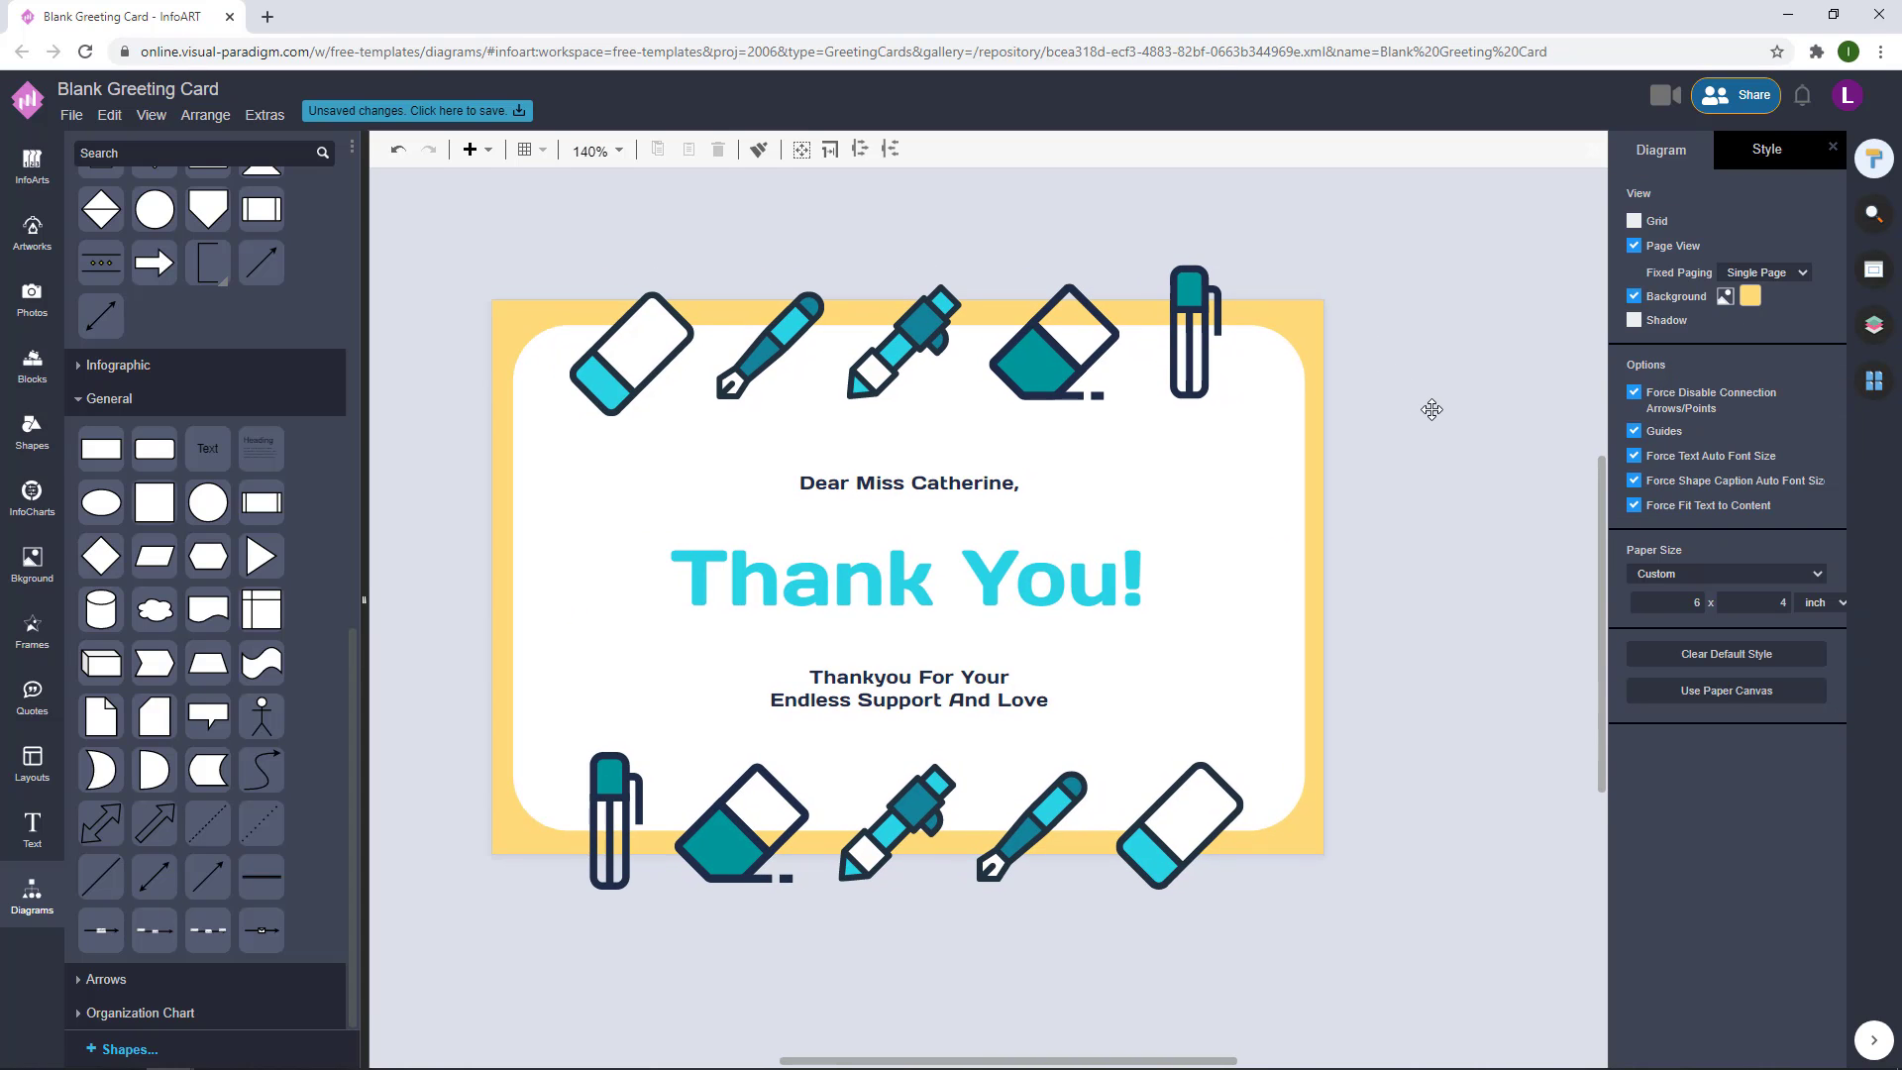
# - Change the font of the "Thank You!" text to Knewave
pyautogui.click(969, 591)
pyautogui.click(1670, 247)
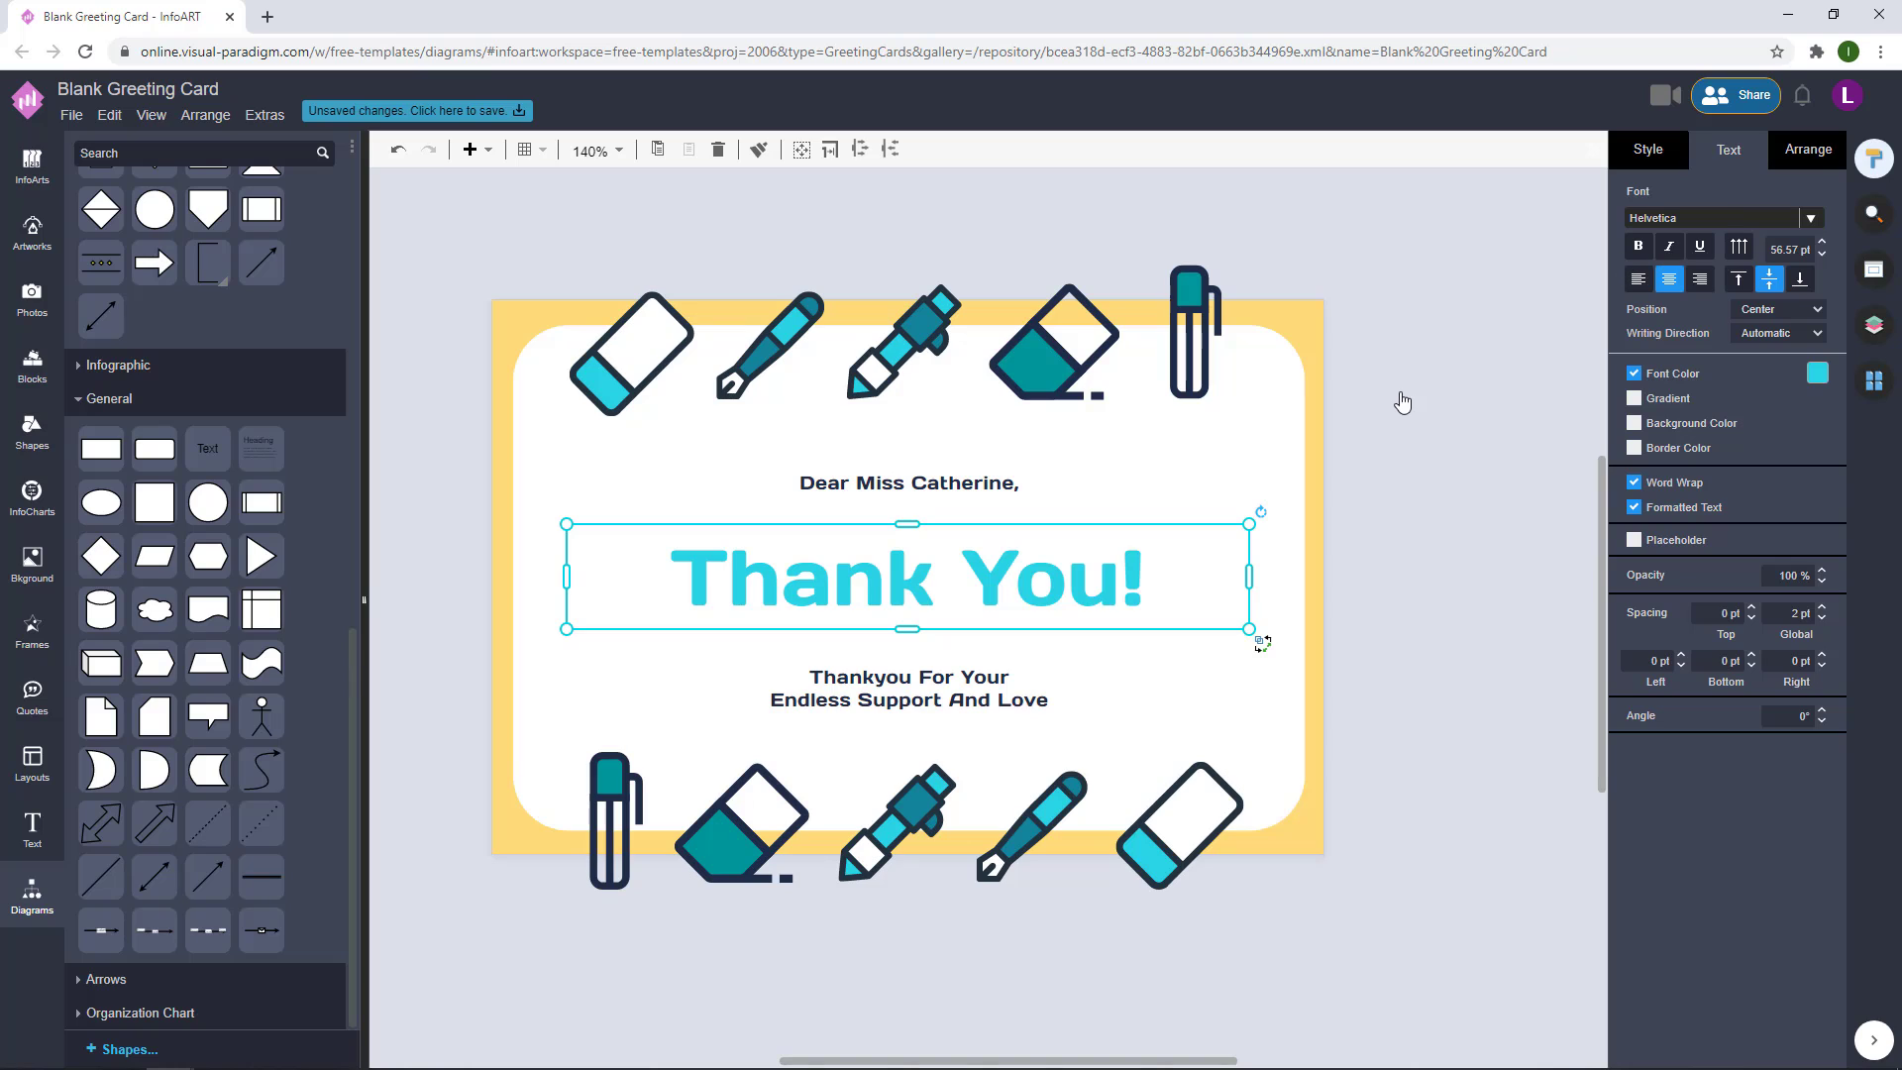
pyautogui.hotkey('ctrl', 'z')
pyautogui.click(1811, 218)
pyautogui.scroll(-5, 1728, 424)
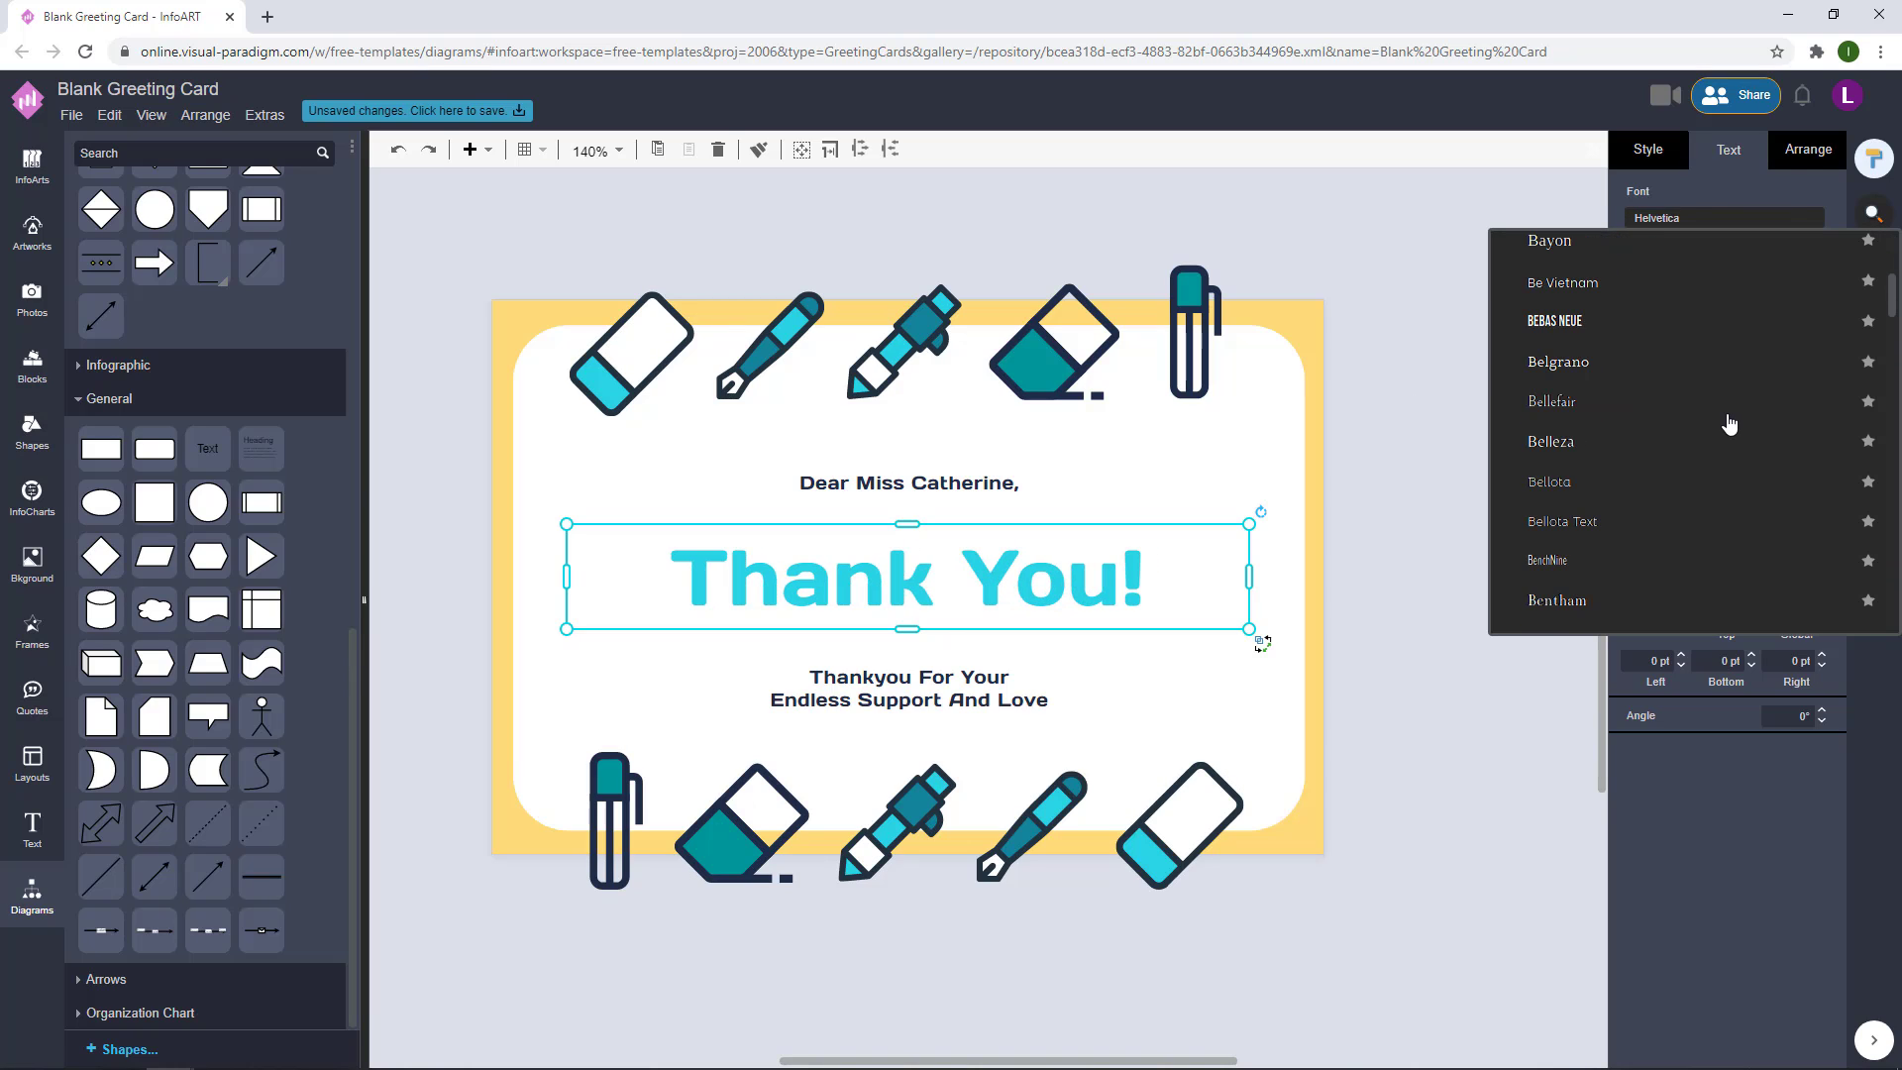
pyautogui.scroll(-10, 1728, 424)
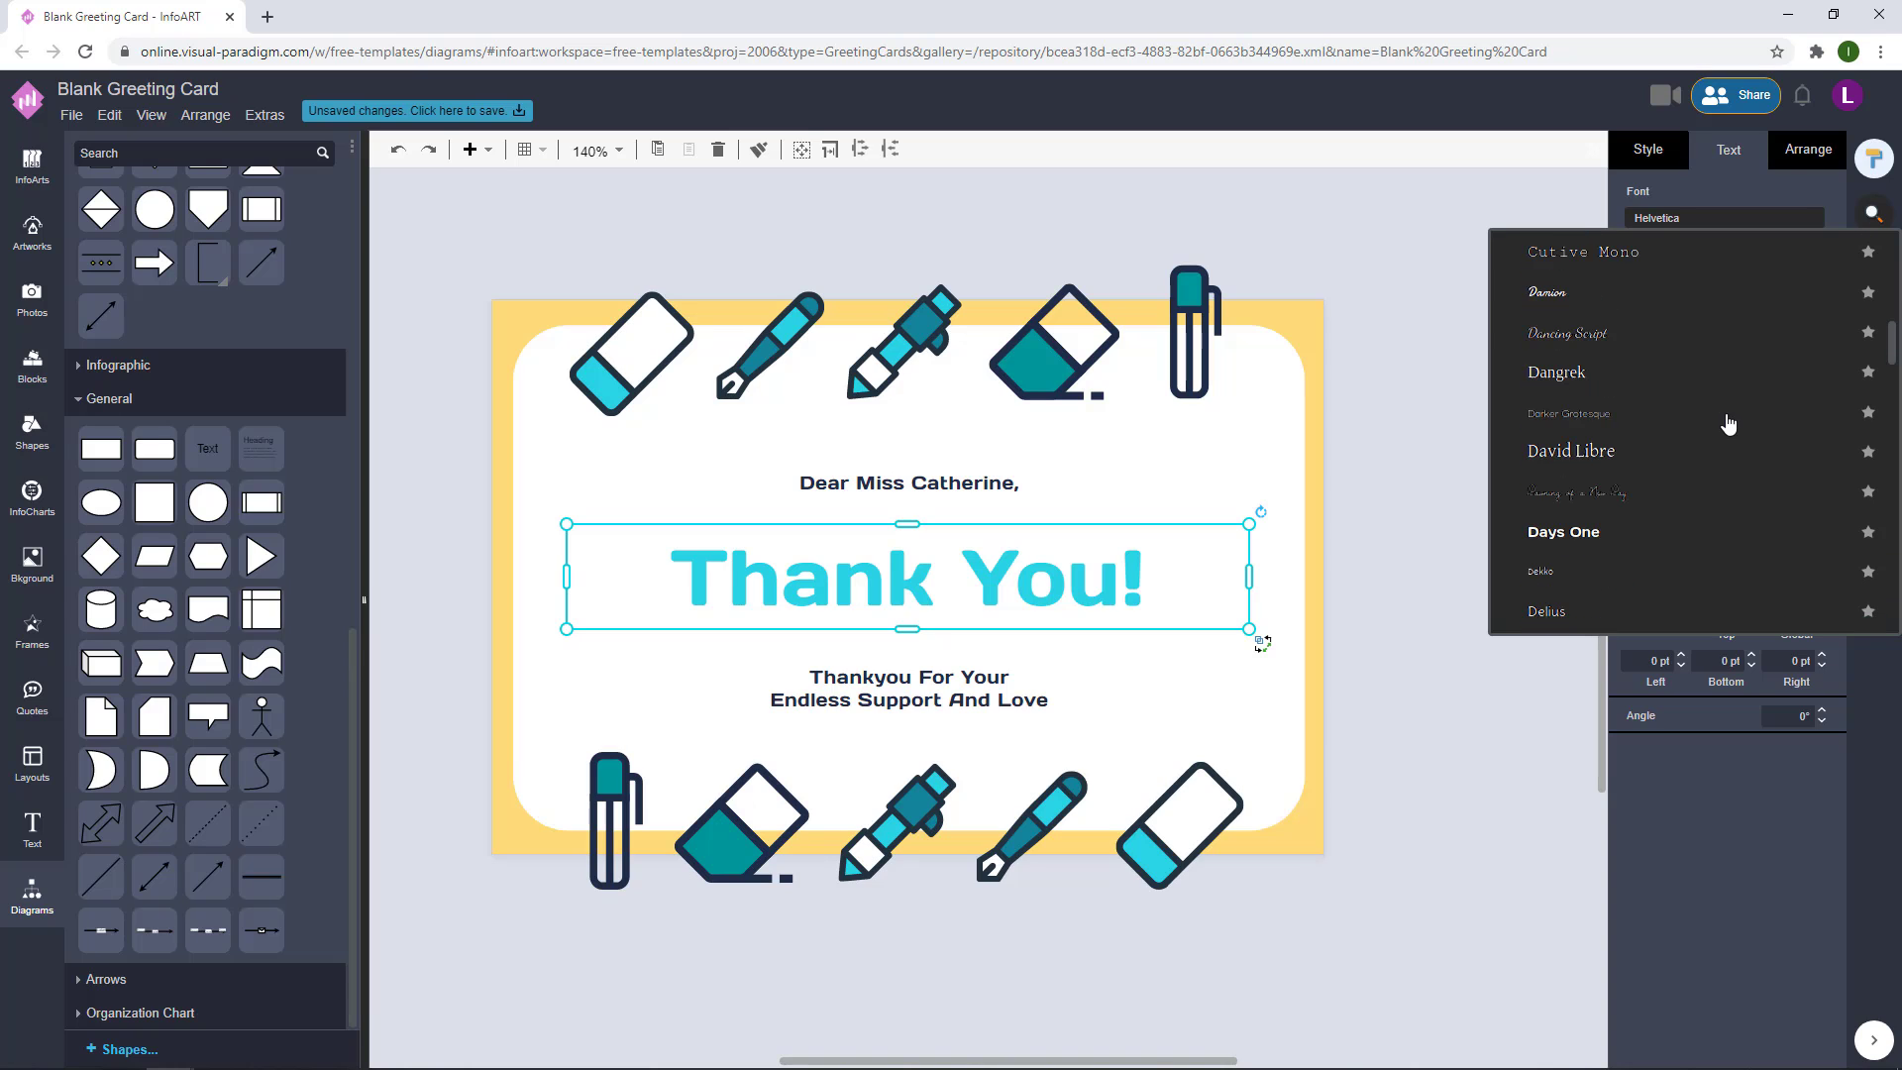
pyautogui.scroll(-10, 1729, 424)
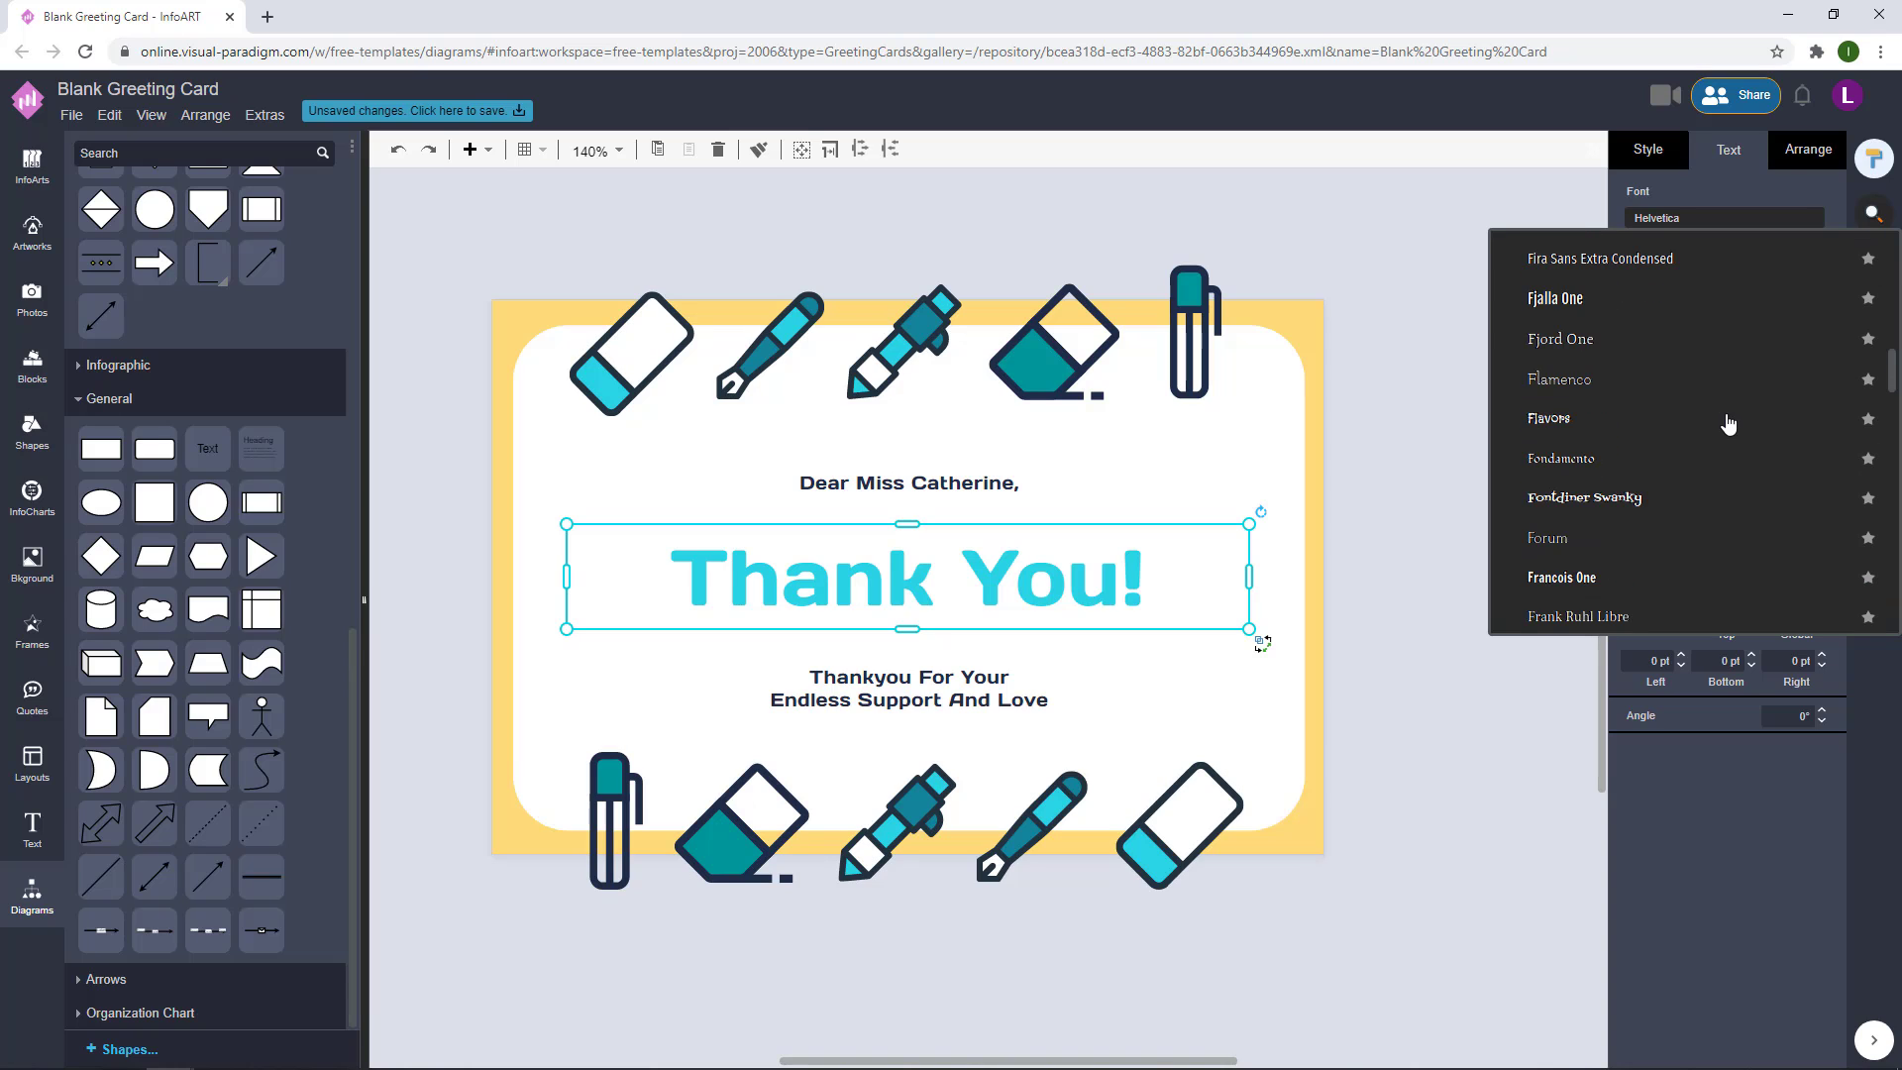
pyautogui.scroll(-5, 1729, 424)
pyautogui.scroll(-10, 1729, 424)
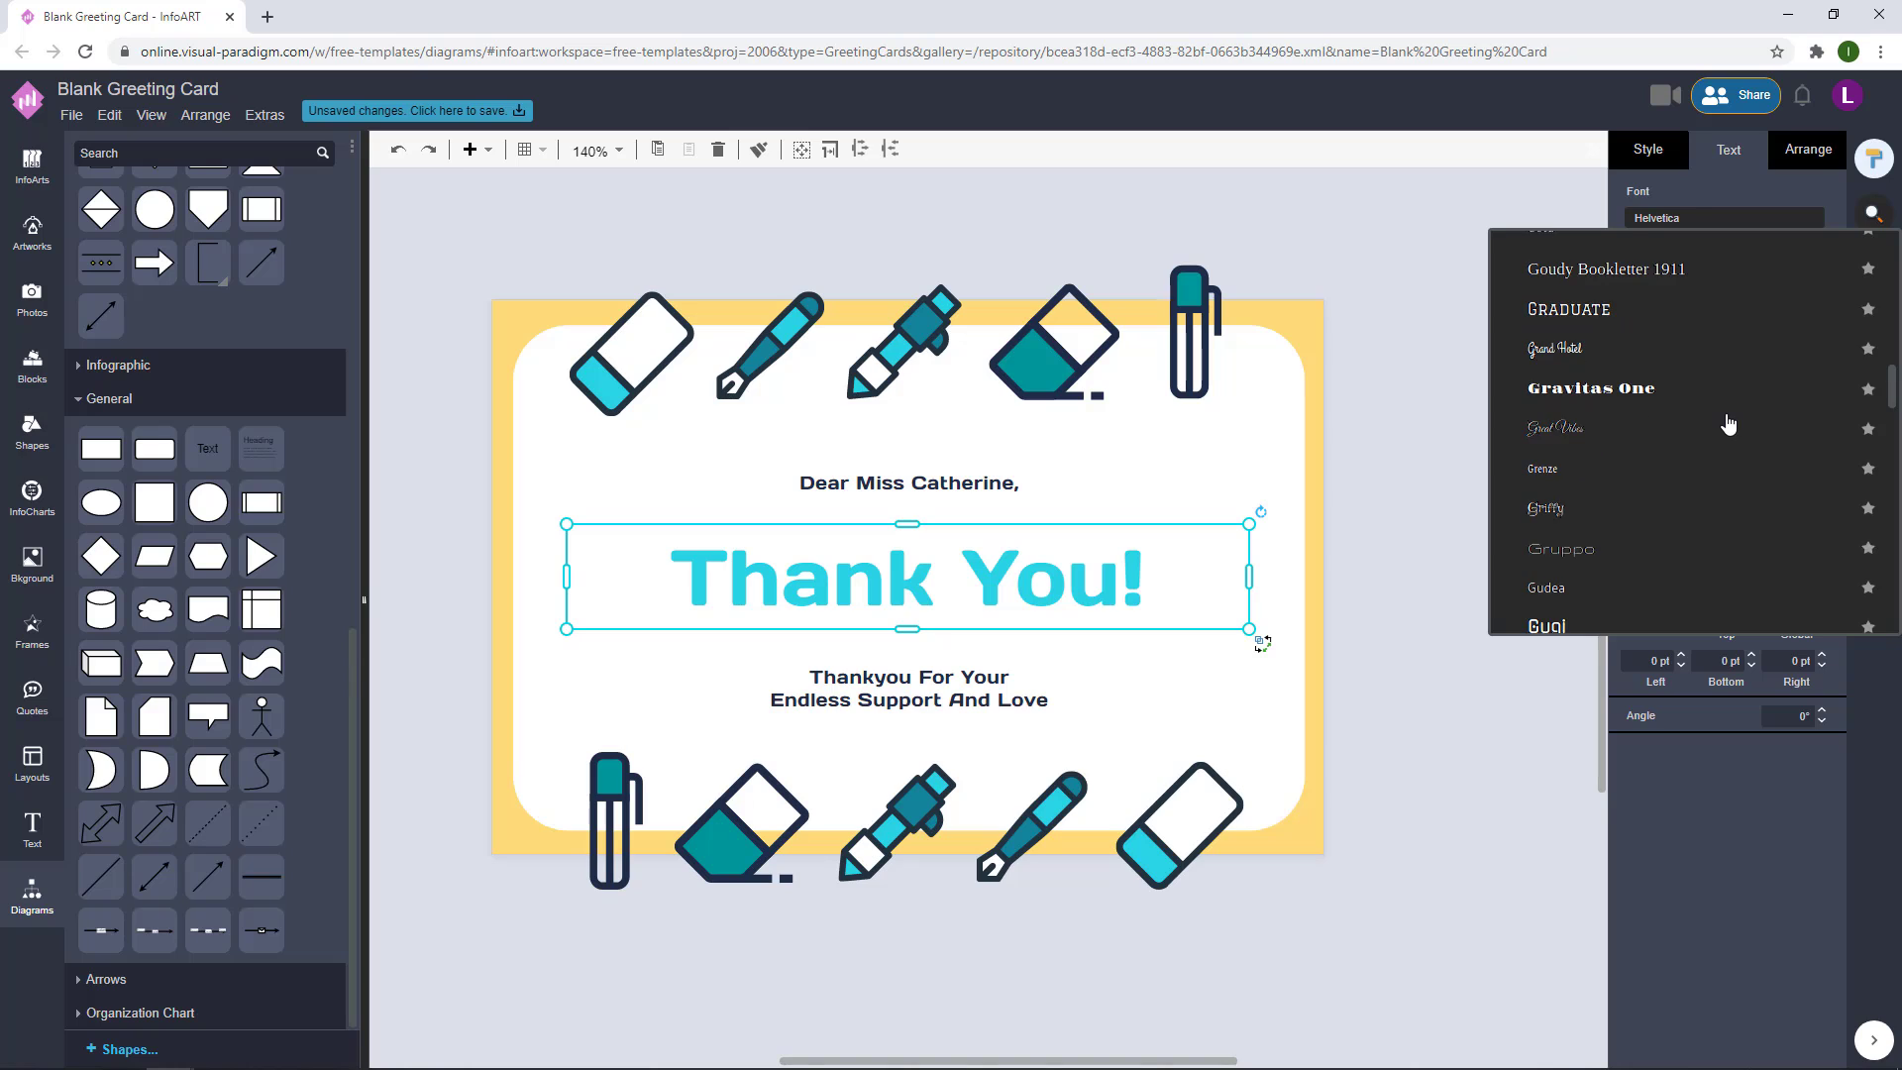
pyautogui.scroll(-10, 1729, 424)
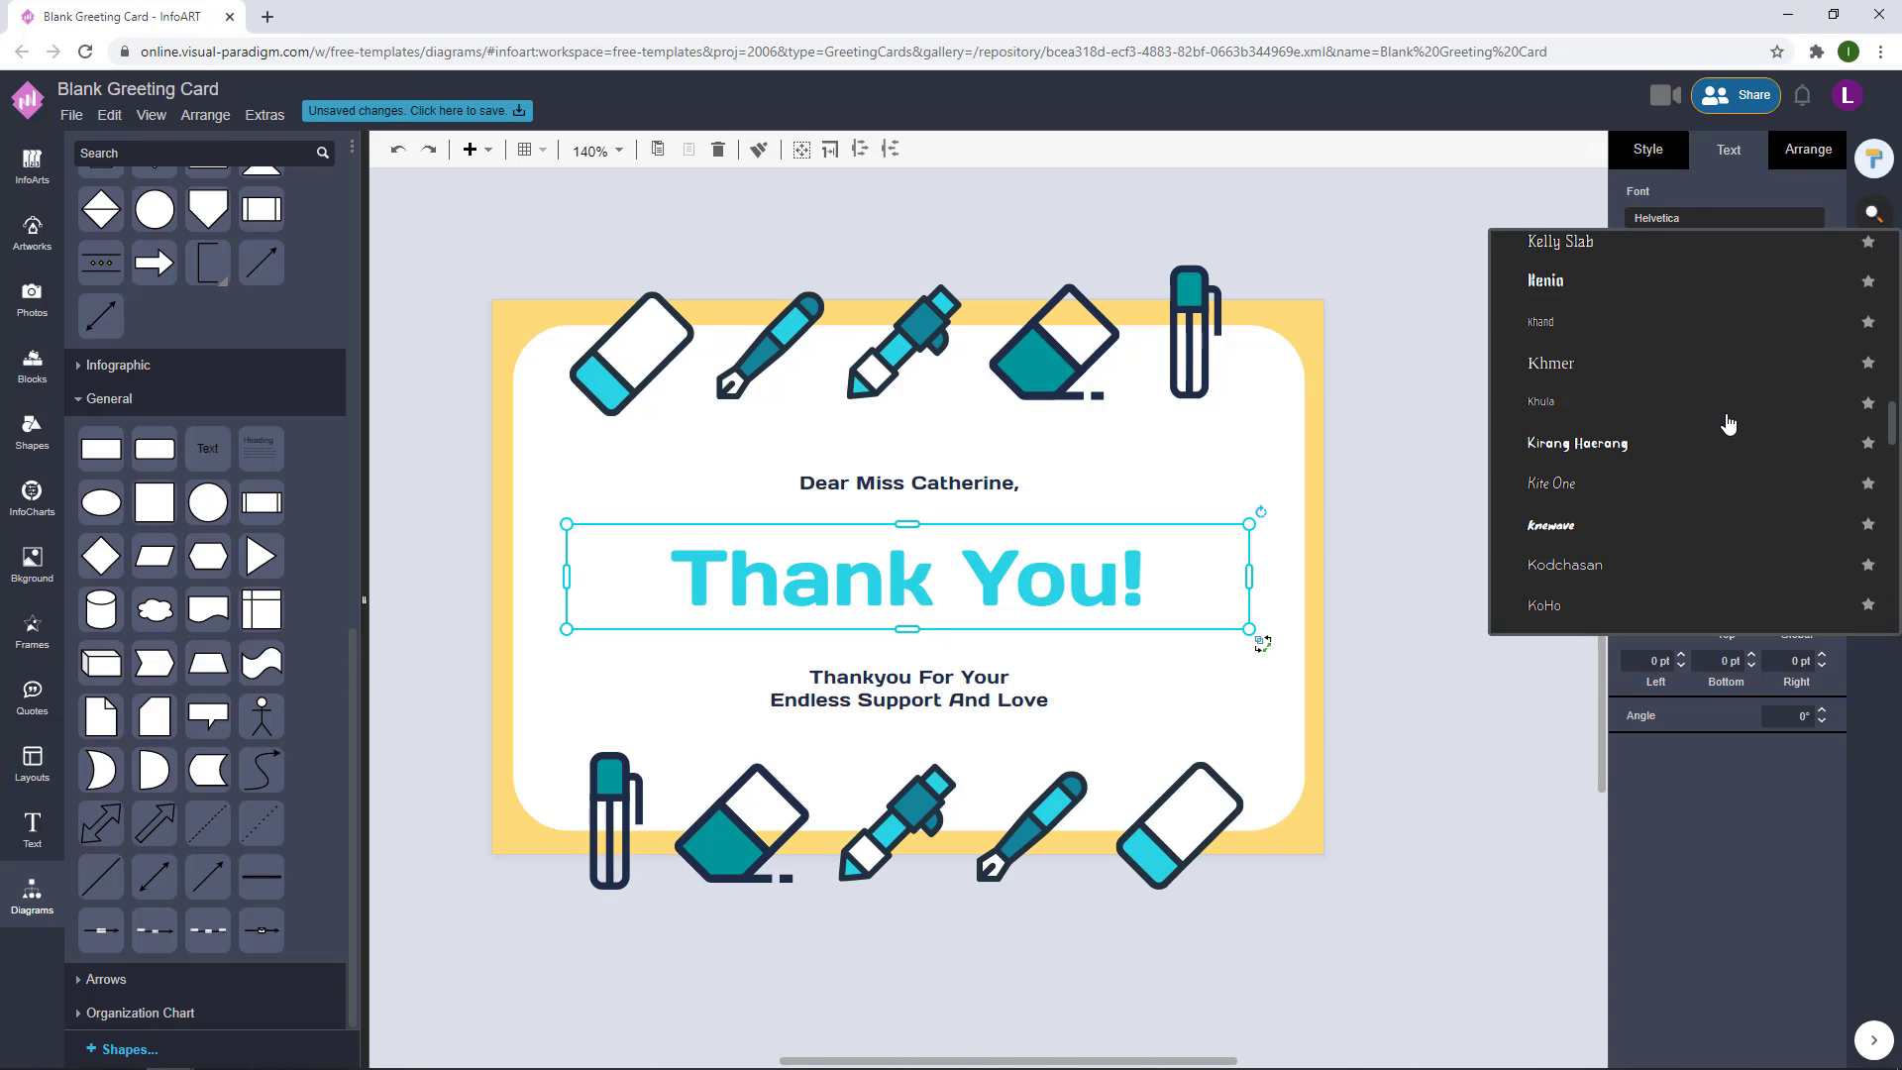
pyautogui.click(1533, 511)
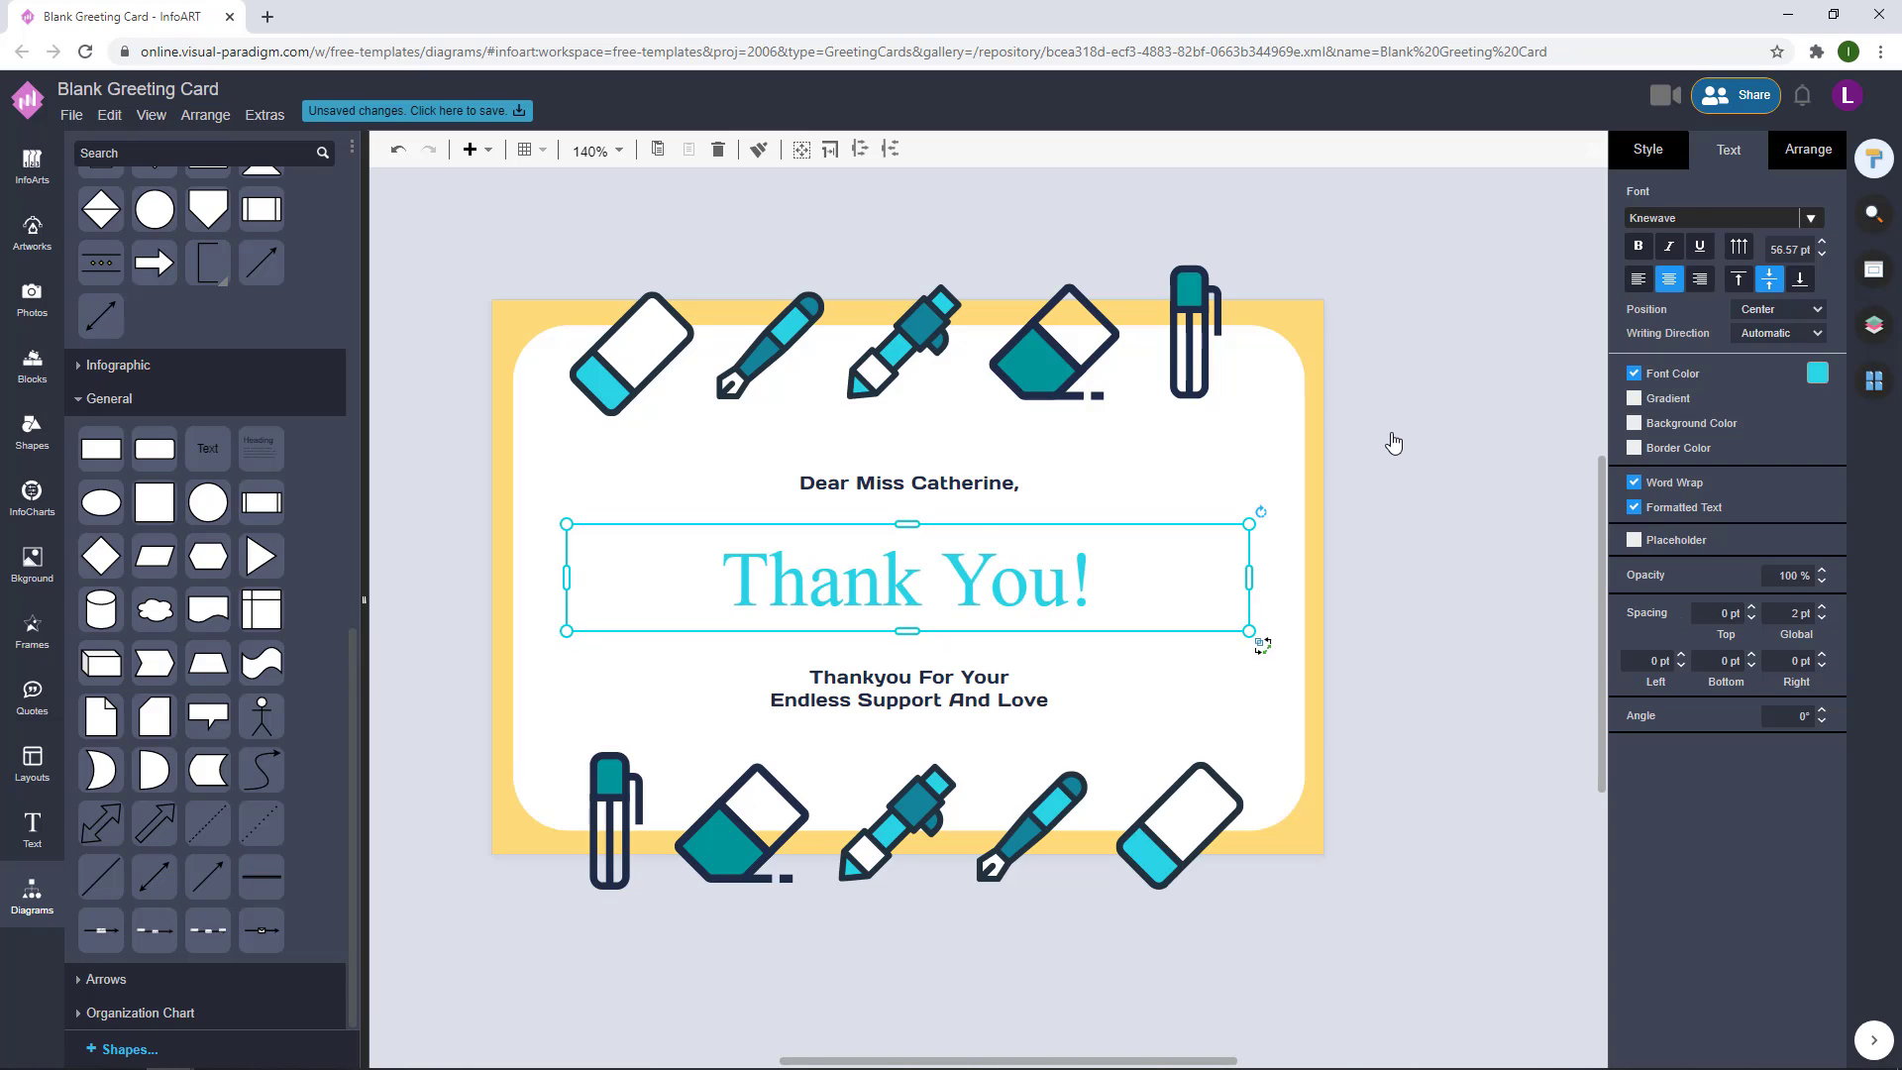
pyautogui.click(1391, 441)
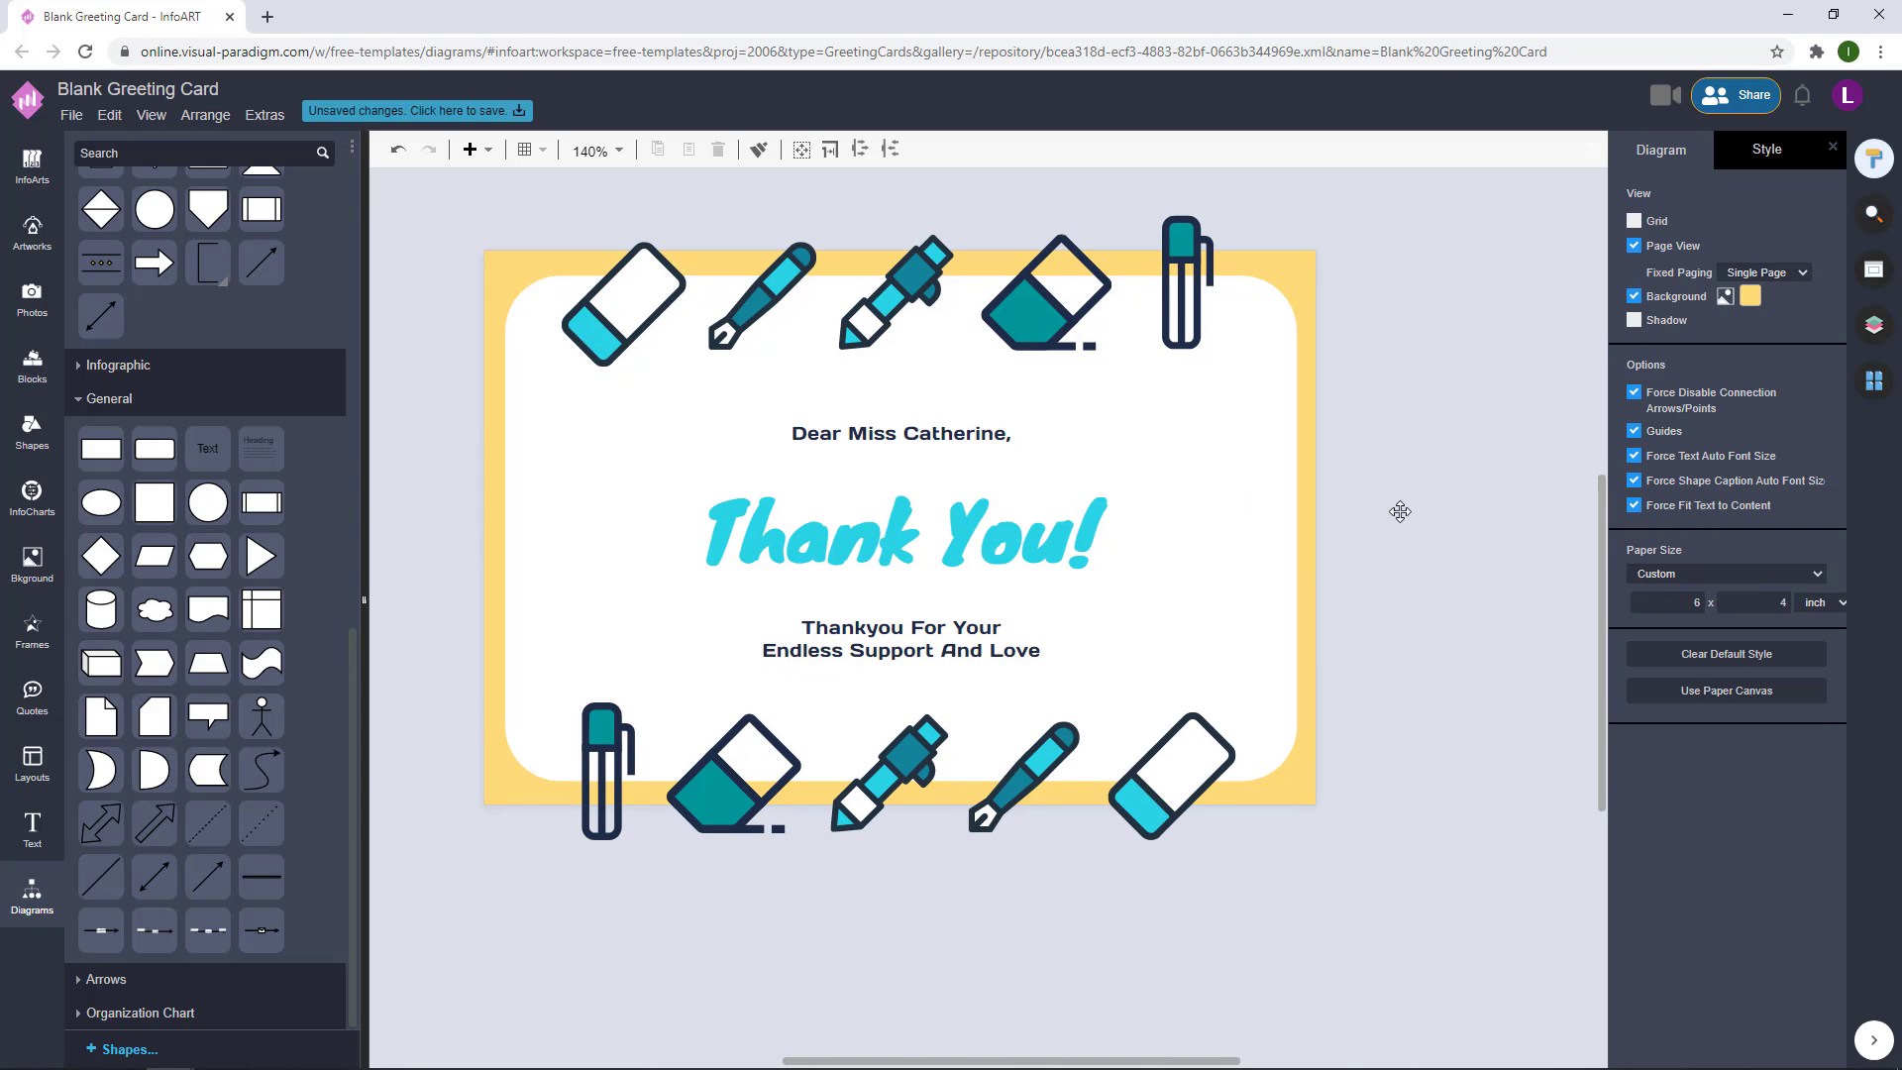
# - Enlarge the "Thank You!" text to about 67 pt and keep it horizontally centered on the card
pyautogui.click(1235, 513)
pyautogui.moveTo(1235, 513); pyautogui.dragTo(1090, 466)
pyautogui.moveTo(993, 534); pyautogui.dragTo(1035, 521)
pyautogui.click(1451, 412)
pyautogui.click(1383, 444)
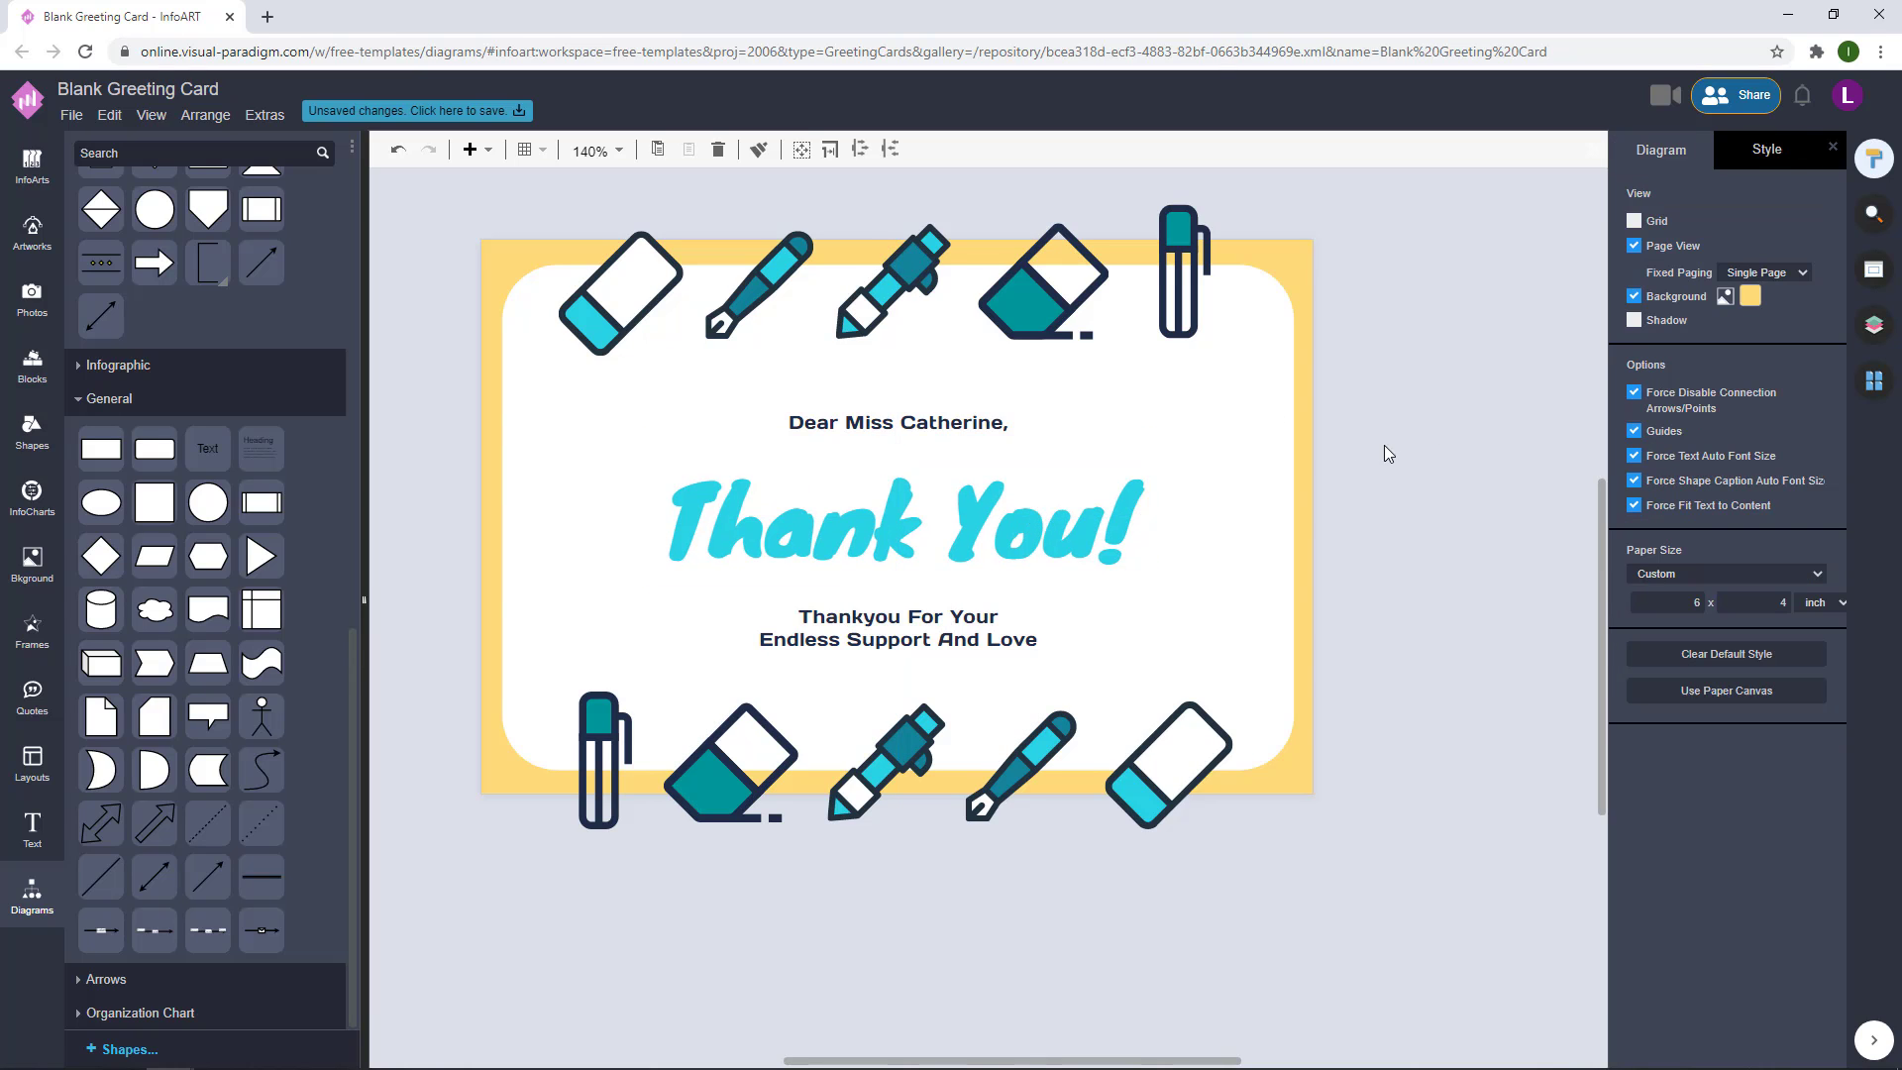
# - Move the greeting line and the closing message up slightly together
pyautogui.moveTo(895, 655); pyautogui.dragTo(964, 651)
pyautogui.click(1123, 399)
pyautogui.click(1368, 485)
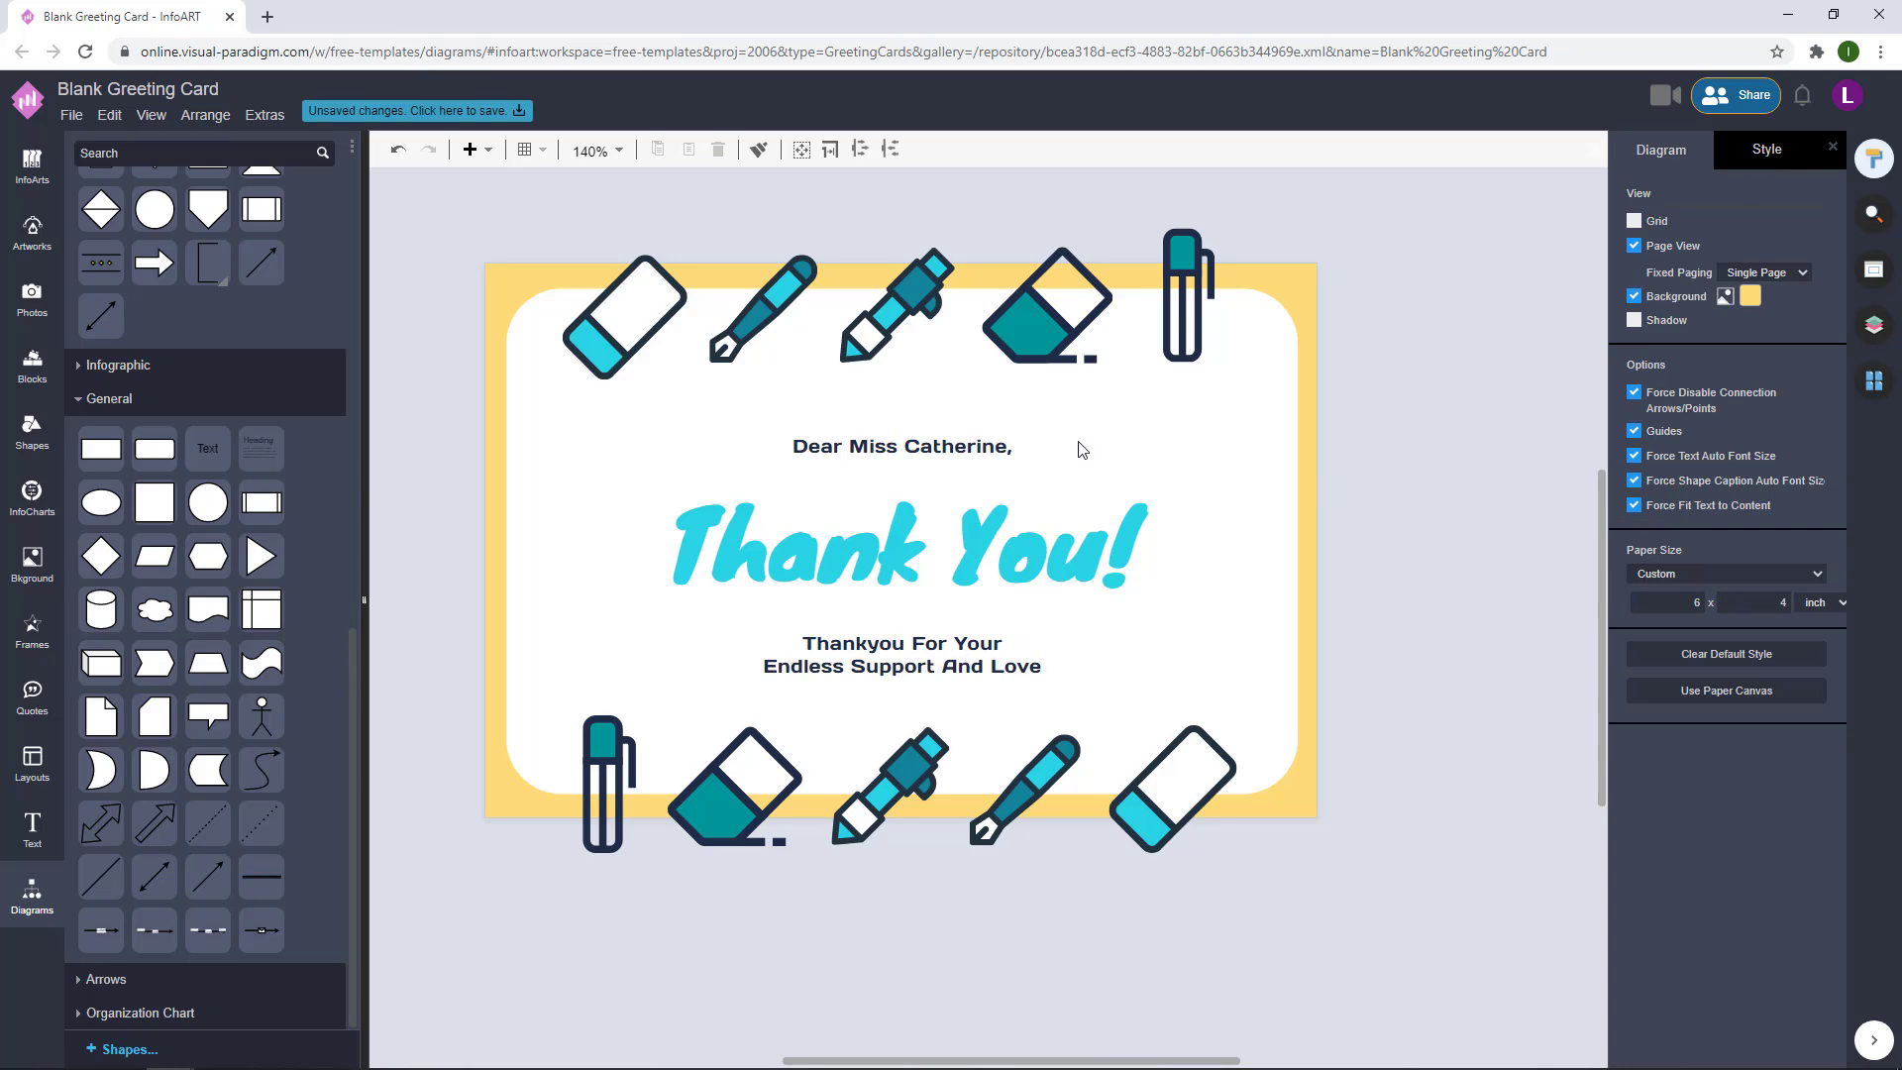
pyautogui.click(989, 445)
pyautogui.keyDown('shift'); pyautogui.click(969, 641); pyautogui.keyUp('shift')
pyautogui.moveTo(980, 445); pyautogui.dragTo(980, 429)
pyautogui.click(1169, 481)
# - Move "Thank You!" up slightly between the greeting and closing message, keeping it aligned to the vertical center guide
pyautogui.click(966, 540)
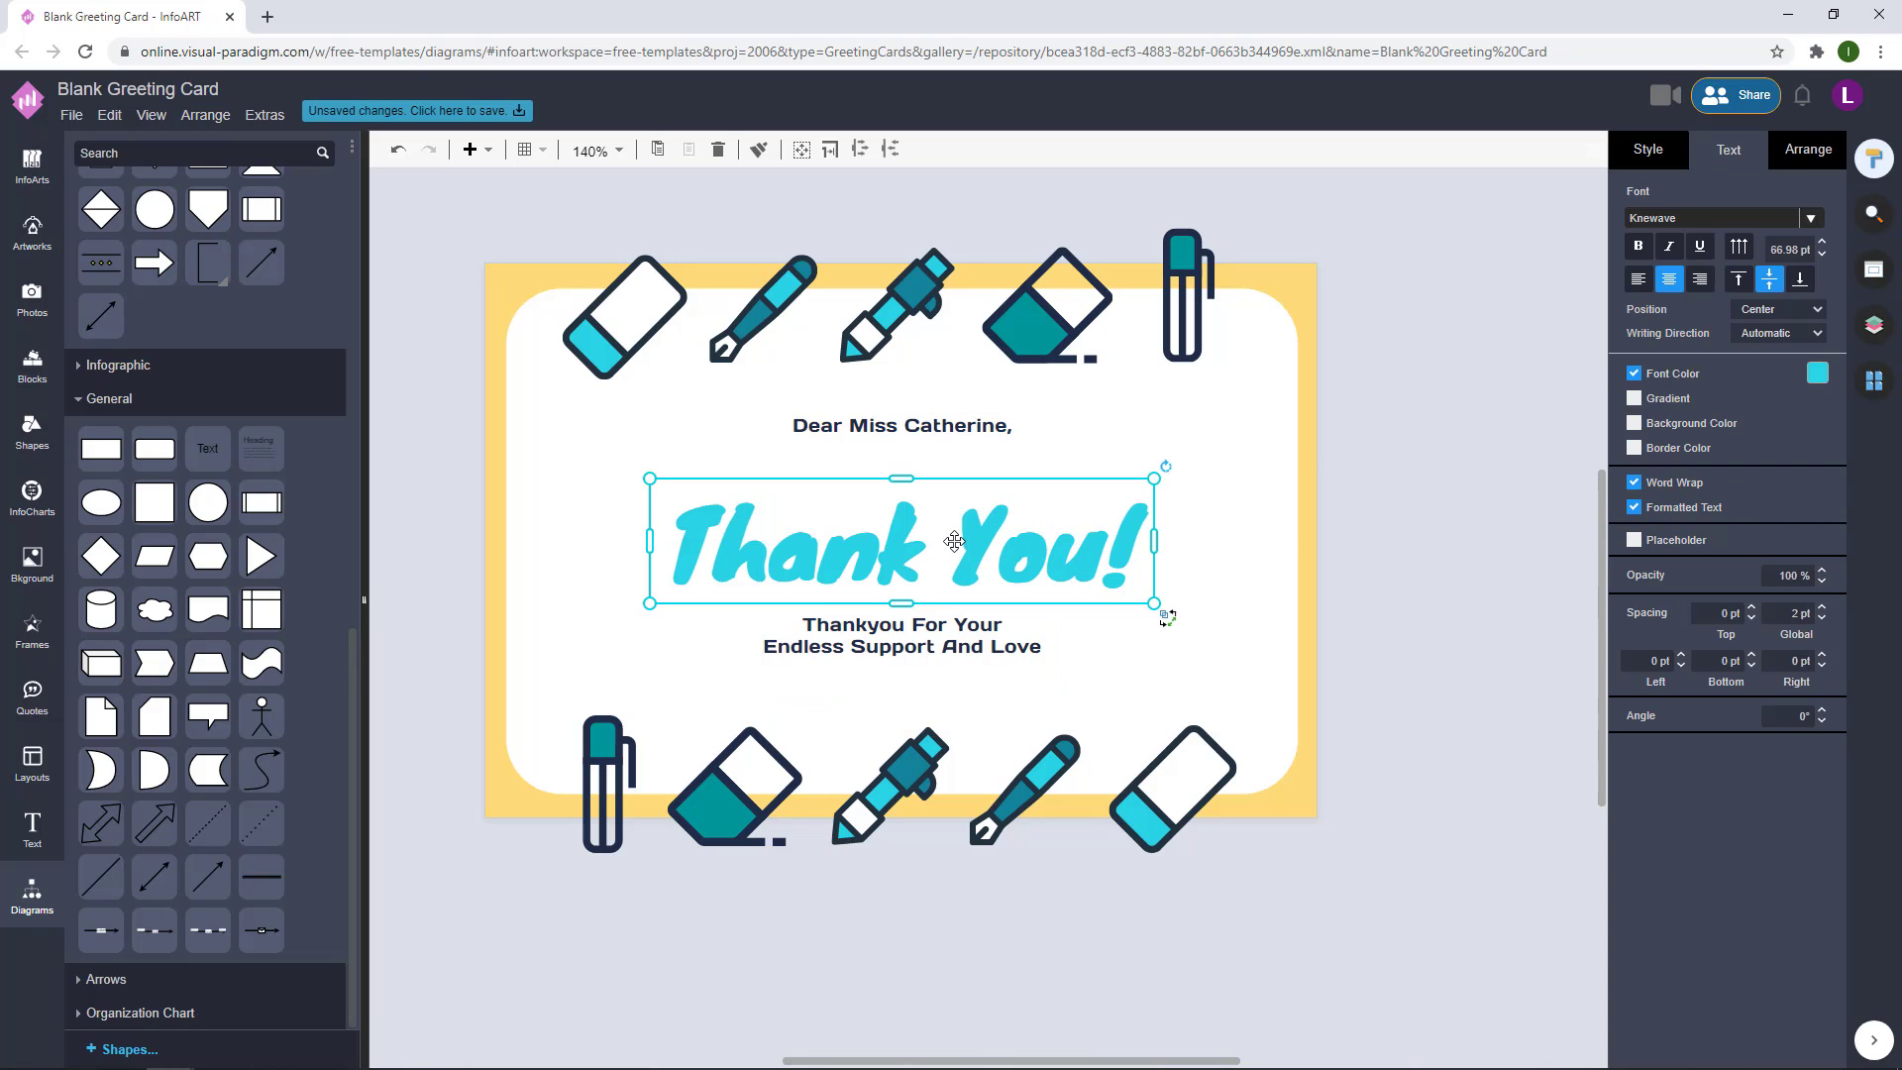
pyautogui.moveTo(966, 540); pyautogui.dragTo(957, 522)
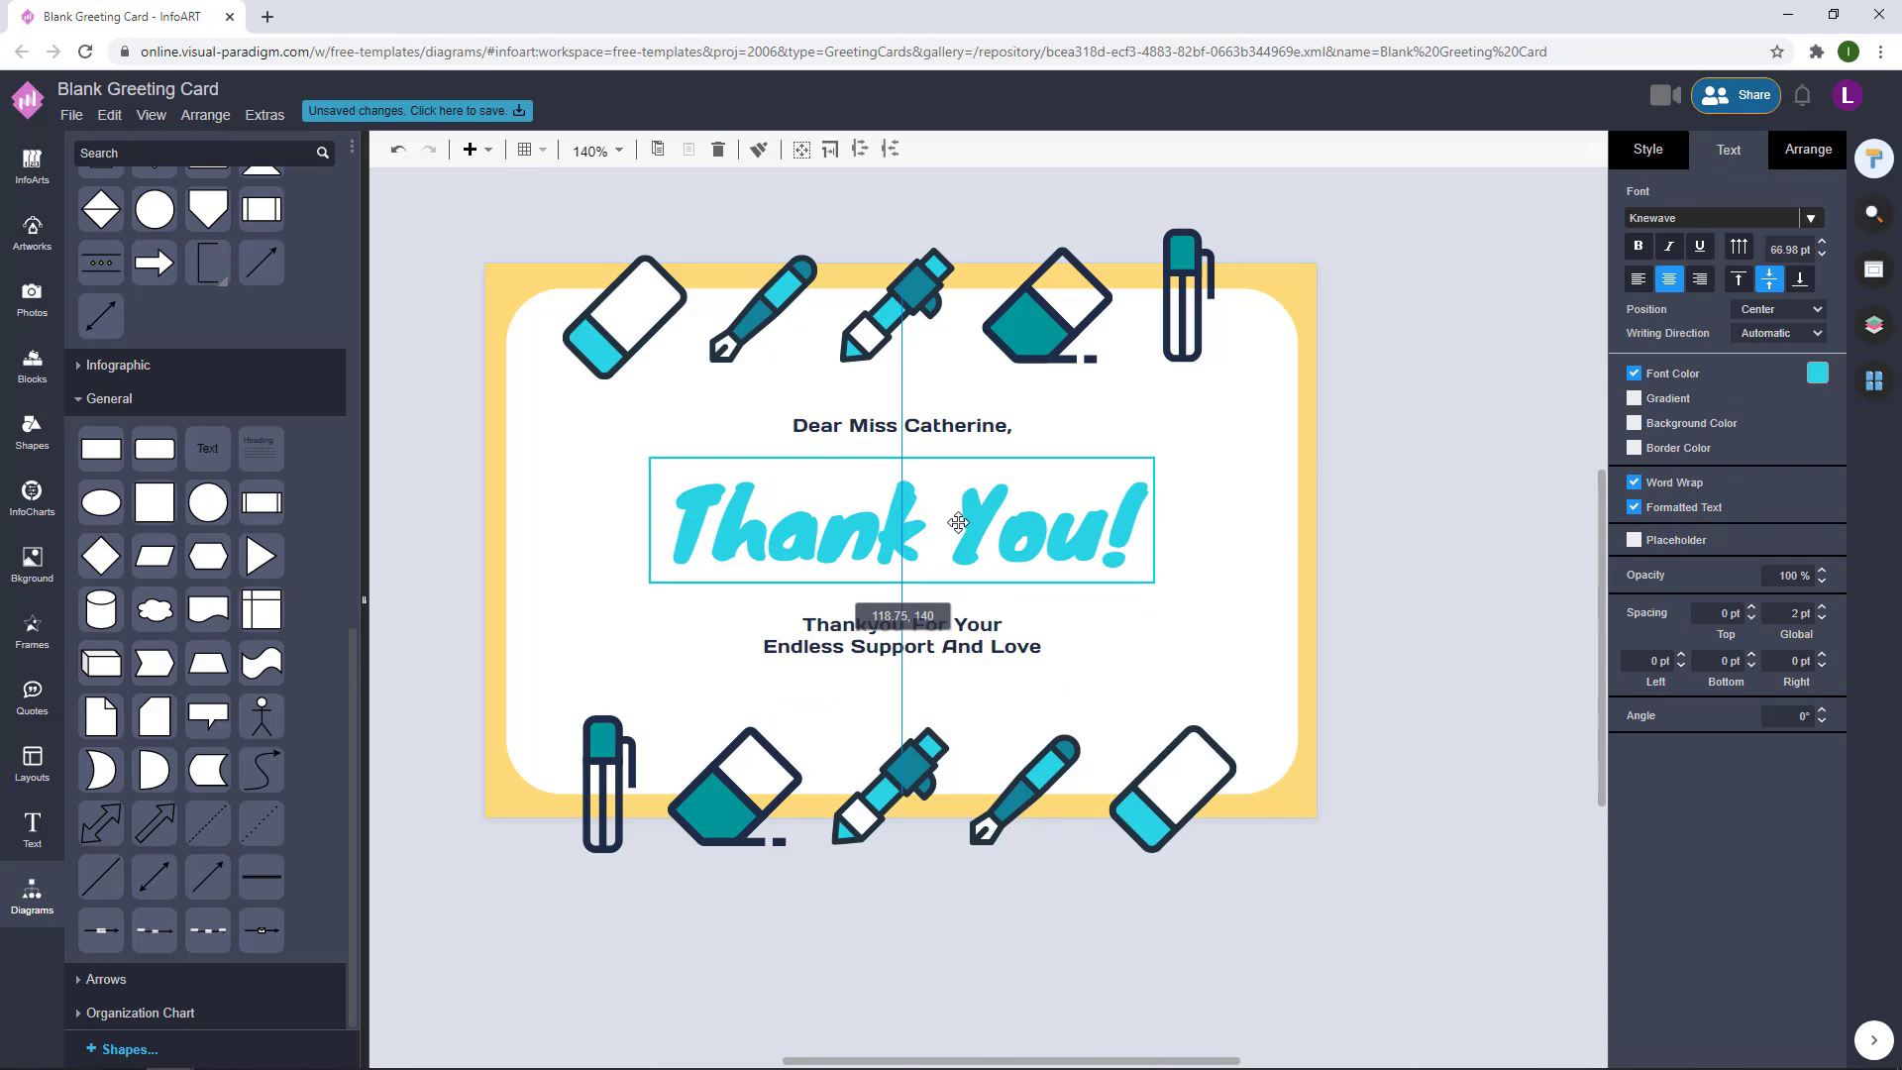
pyautogui.click(1453, 473)
# - Select all three texts together and align the group to the card's horizontal and vertical center guides
pyautogui.moveTo(1445, 710); pyautogui.dragTo(537, 349)
pyautogui.moveTo(870, 478); pyautogui.dragTo(535, 348)
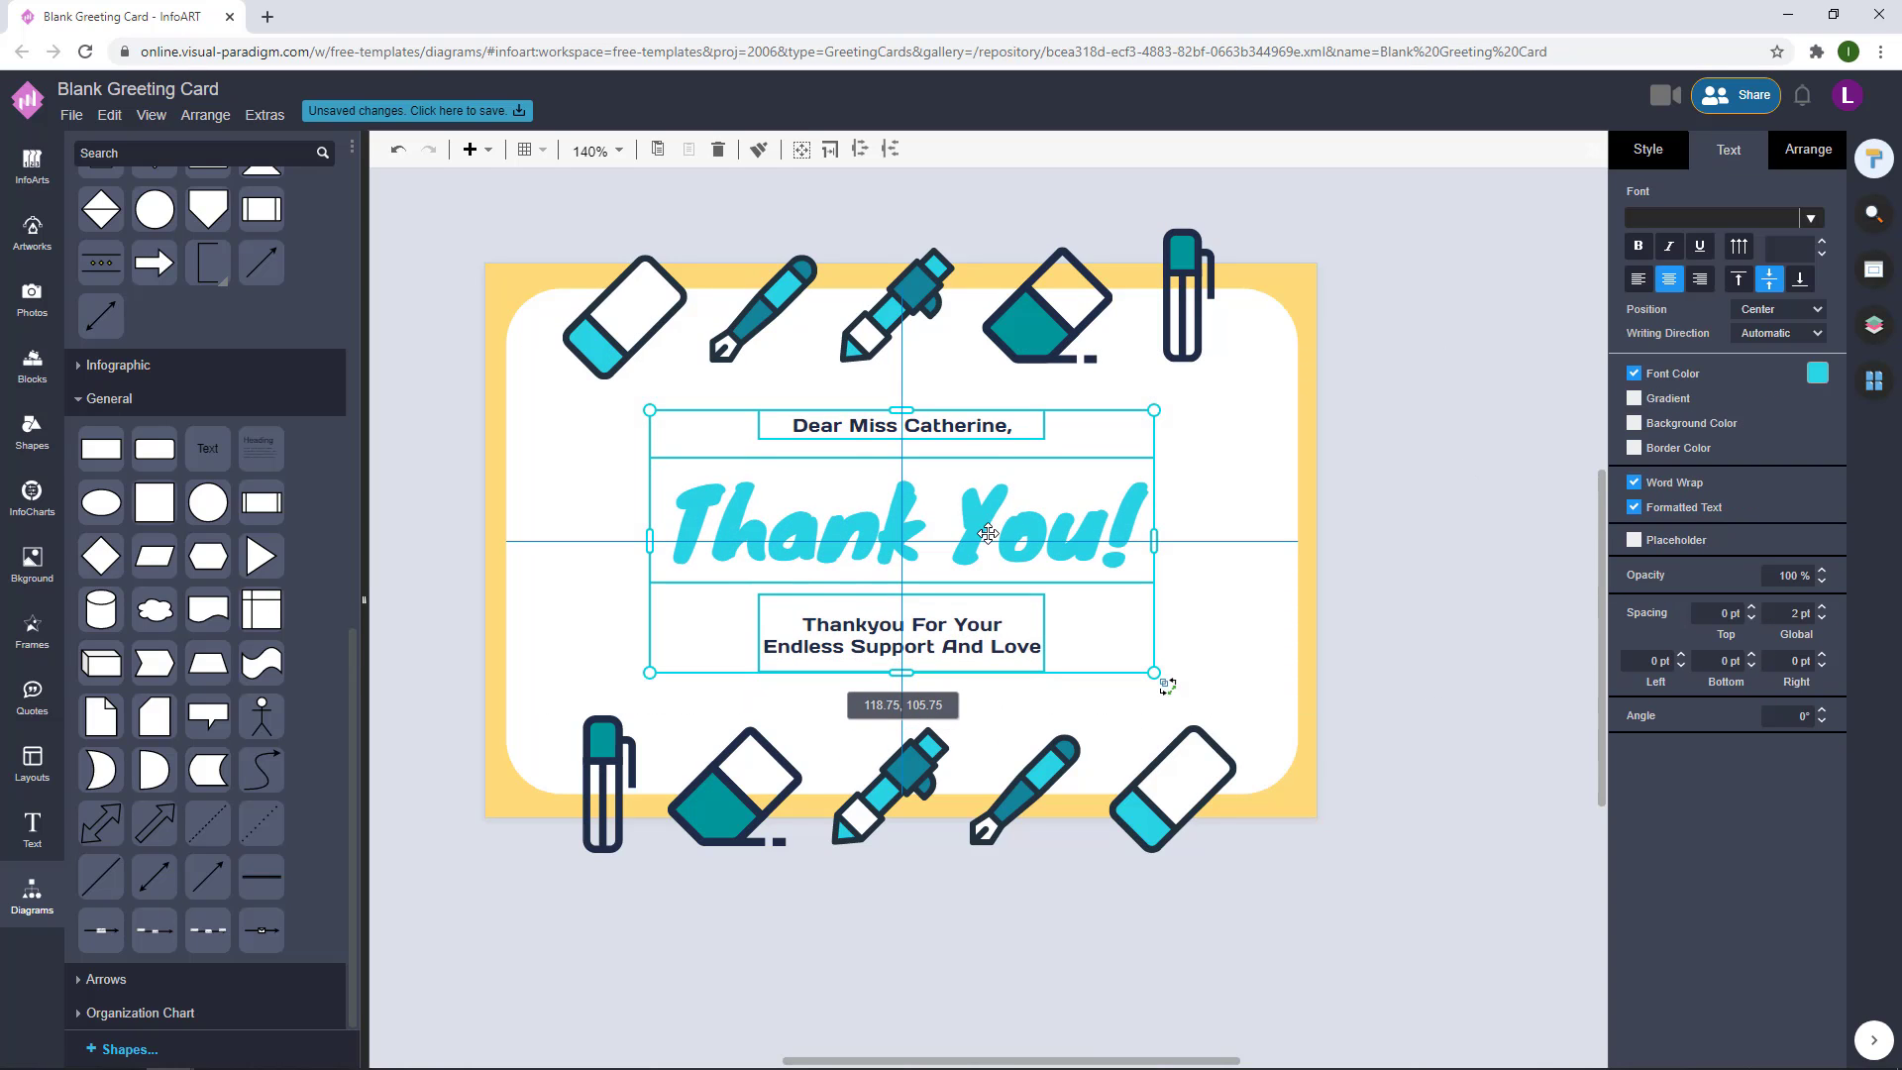
pyautogui.click(1457, 425)
# - Nudge the greeting line, "Thank You!" and the closing message down slightly as a group
pyautogui.scroll(1, 1457, 425)
pyautogui.moveTo(1457, 756); pyautogui.dragTo(497, 432)
pyautogui.press('Down')
pyautogui.press('Down')
pyautogui.press('Down')
pyautogui.press('Down')
pyautogui.press('Down')
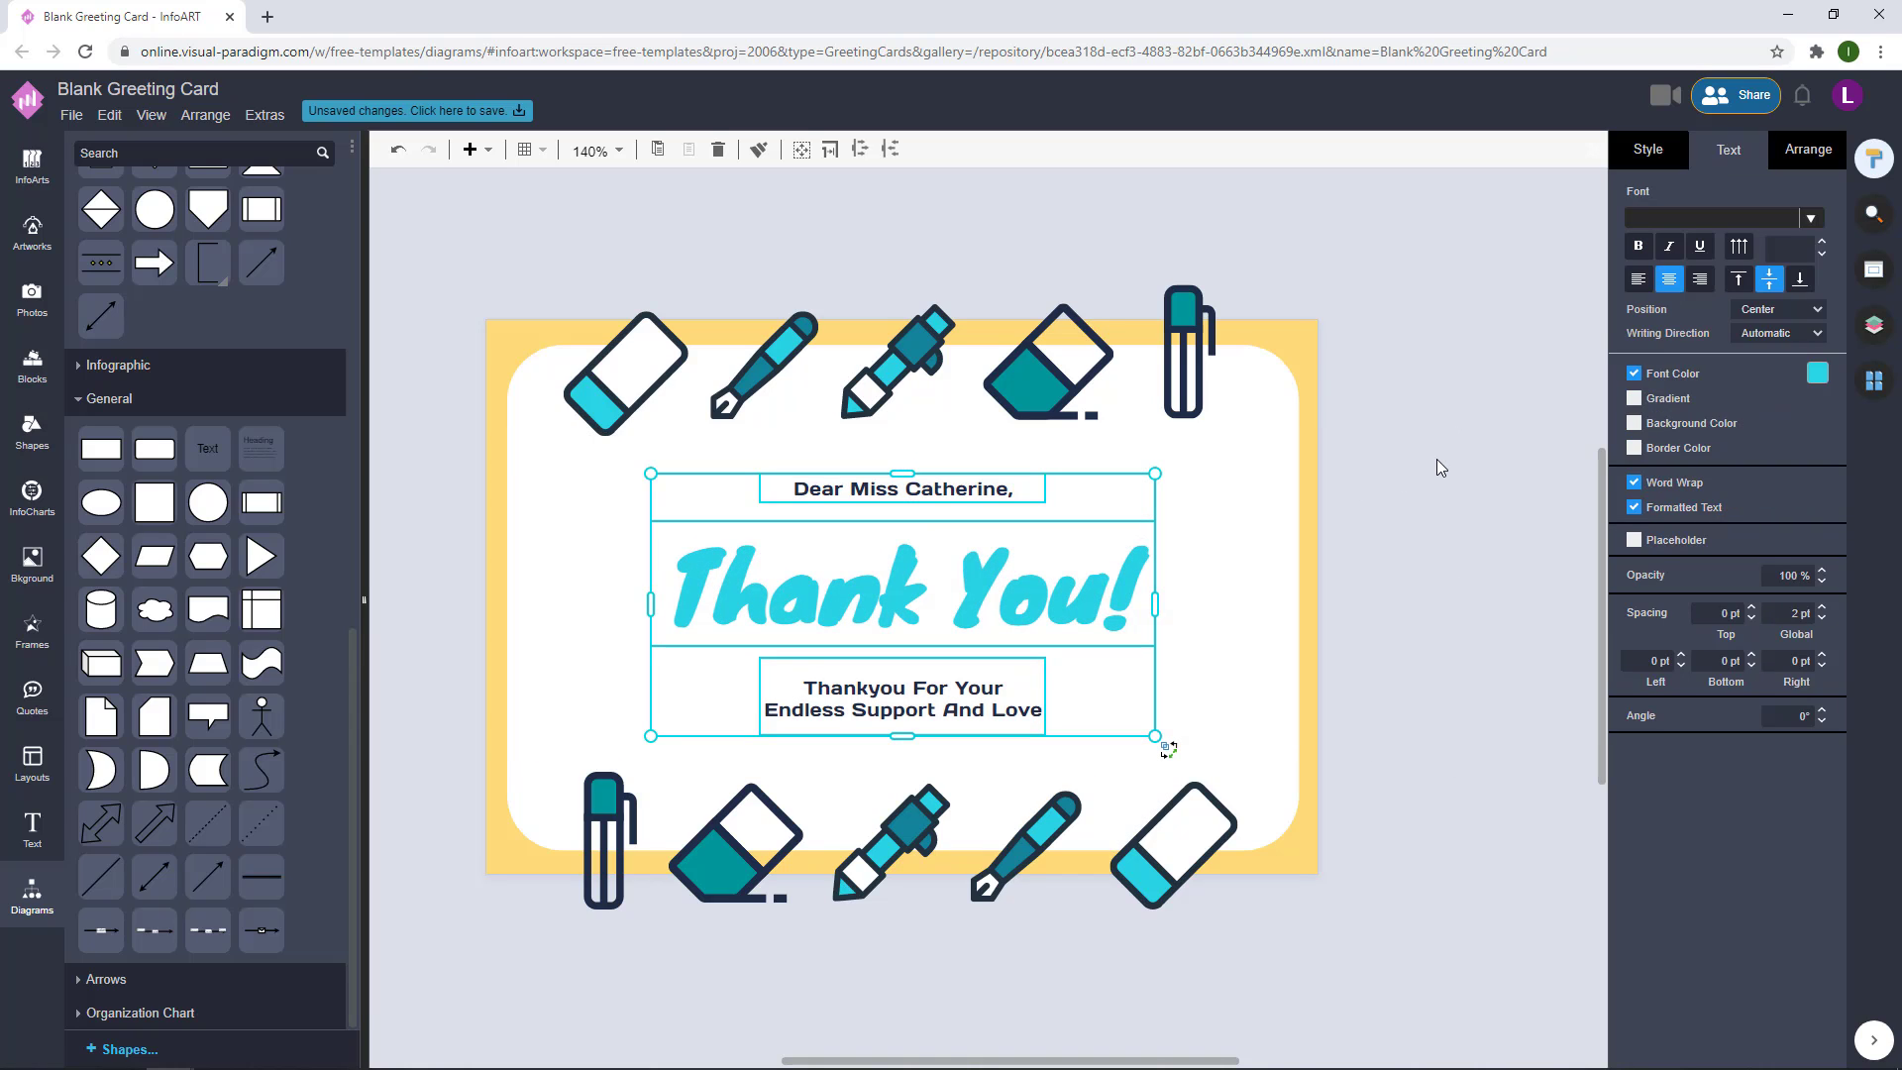
pyautogui.press('Down')
pyautogui.press('Down')
pyautogui.click(1436, 459)
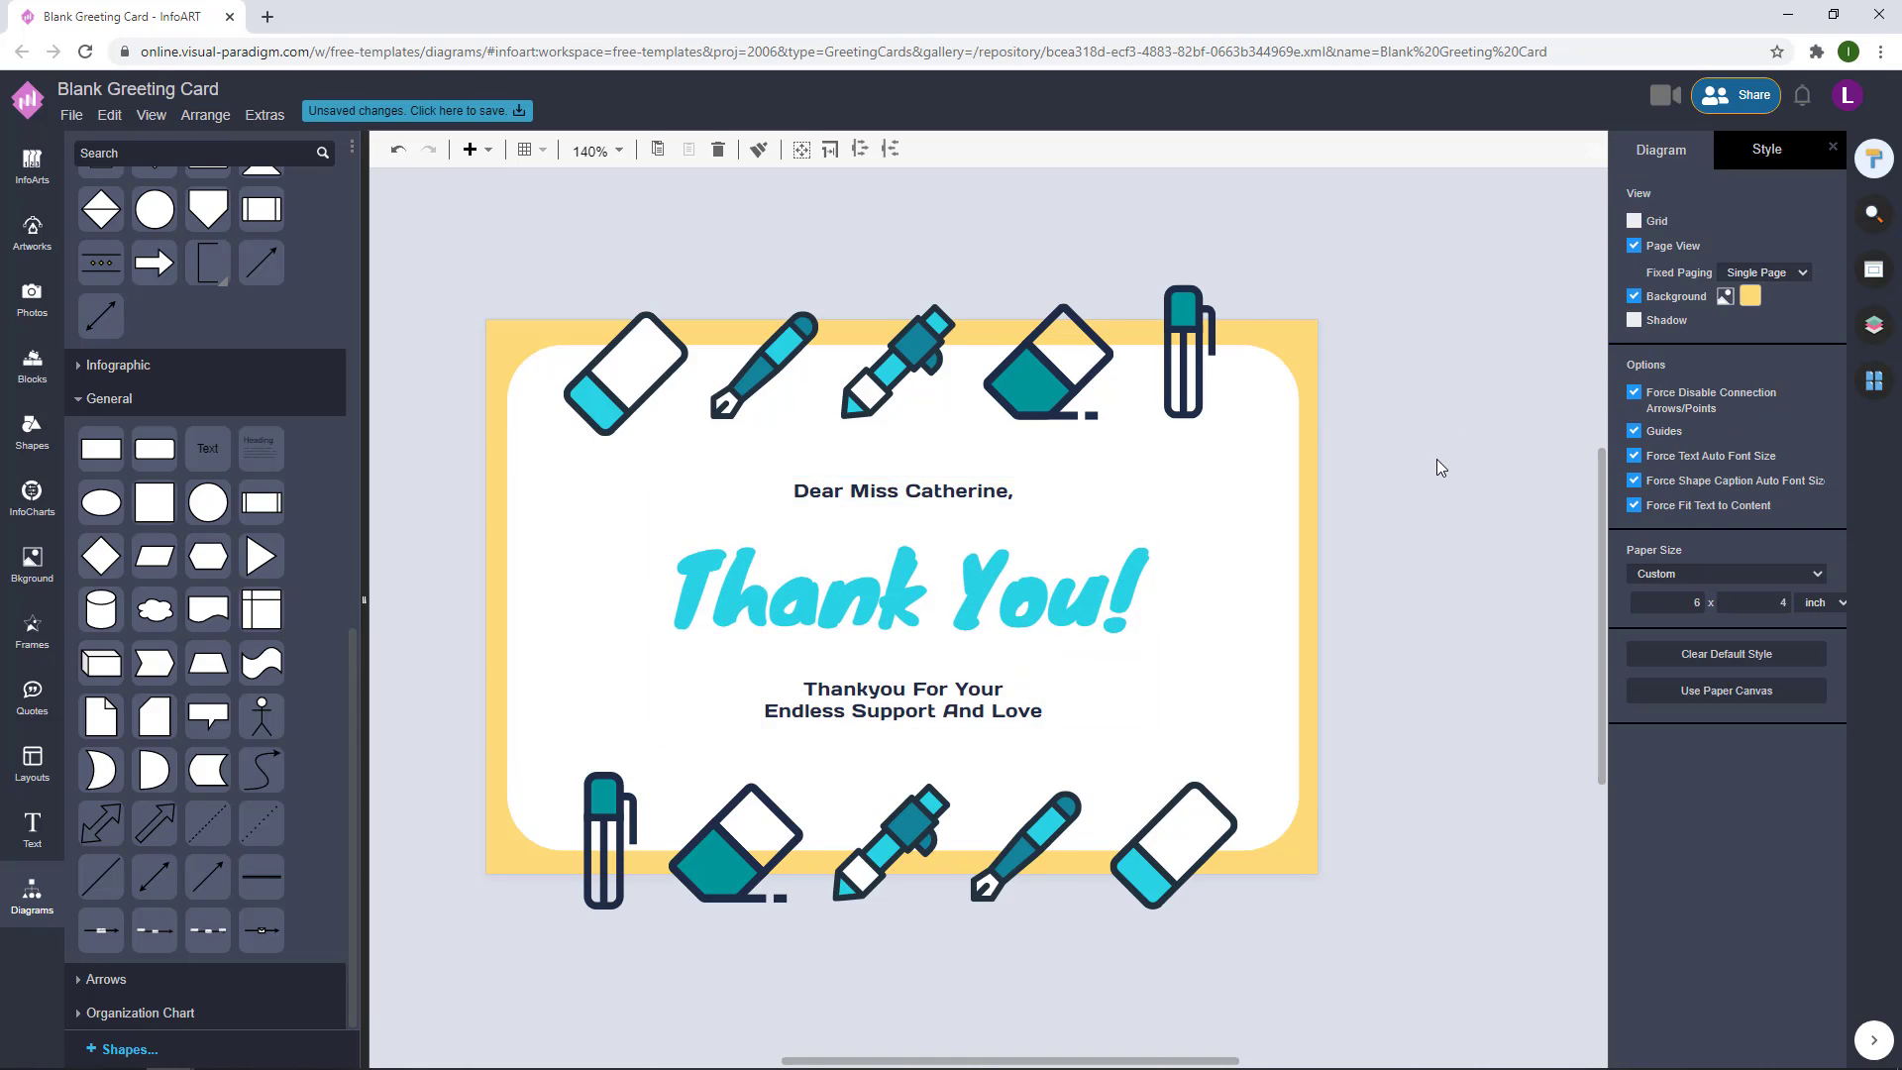
# - Try the Gamja Flower font on the greeting line and the closing message
pyautogui.scroll(-3, 1436, 459)
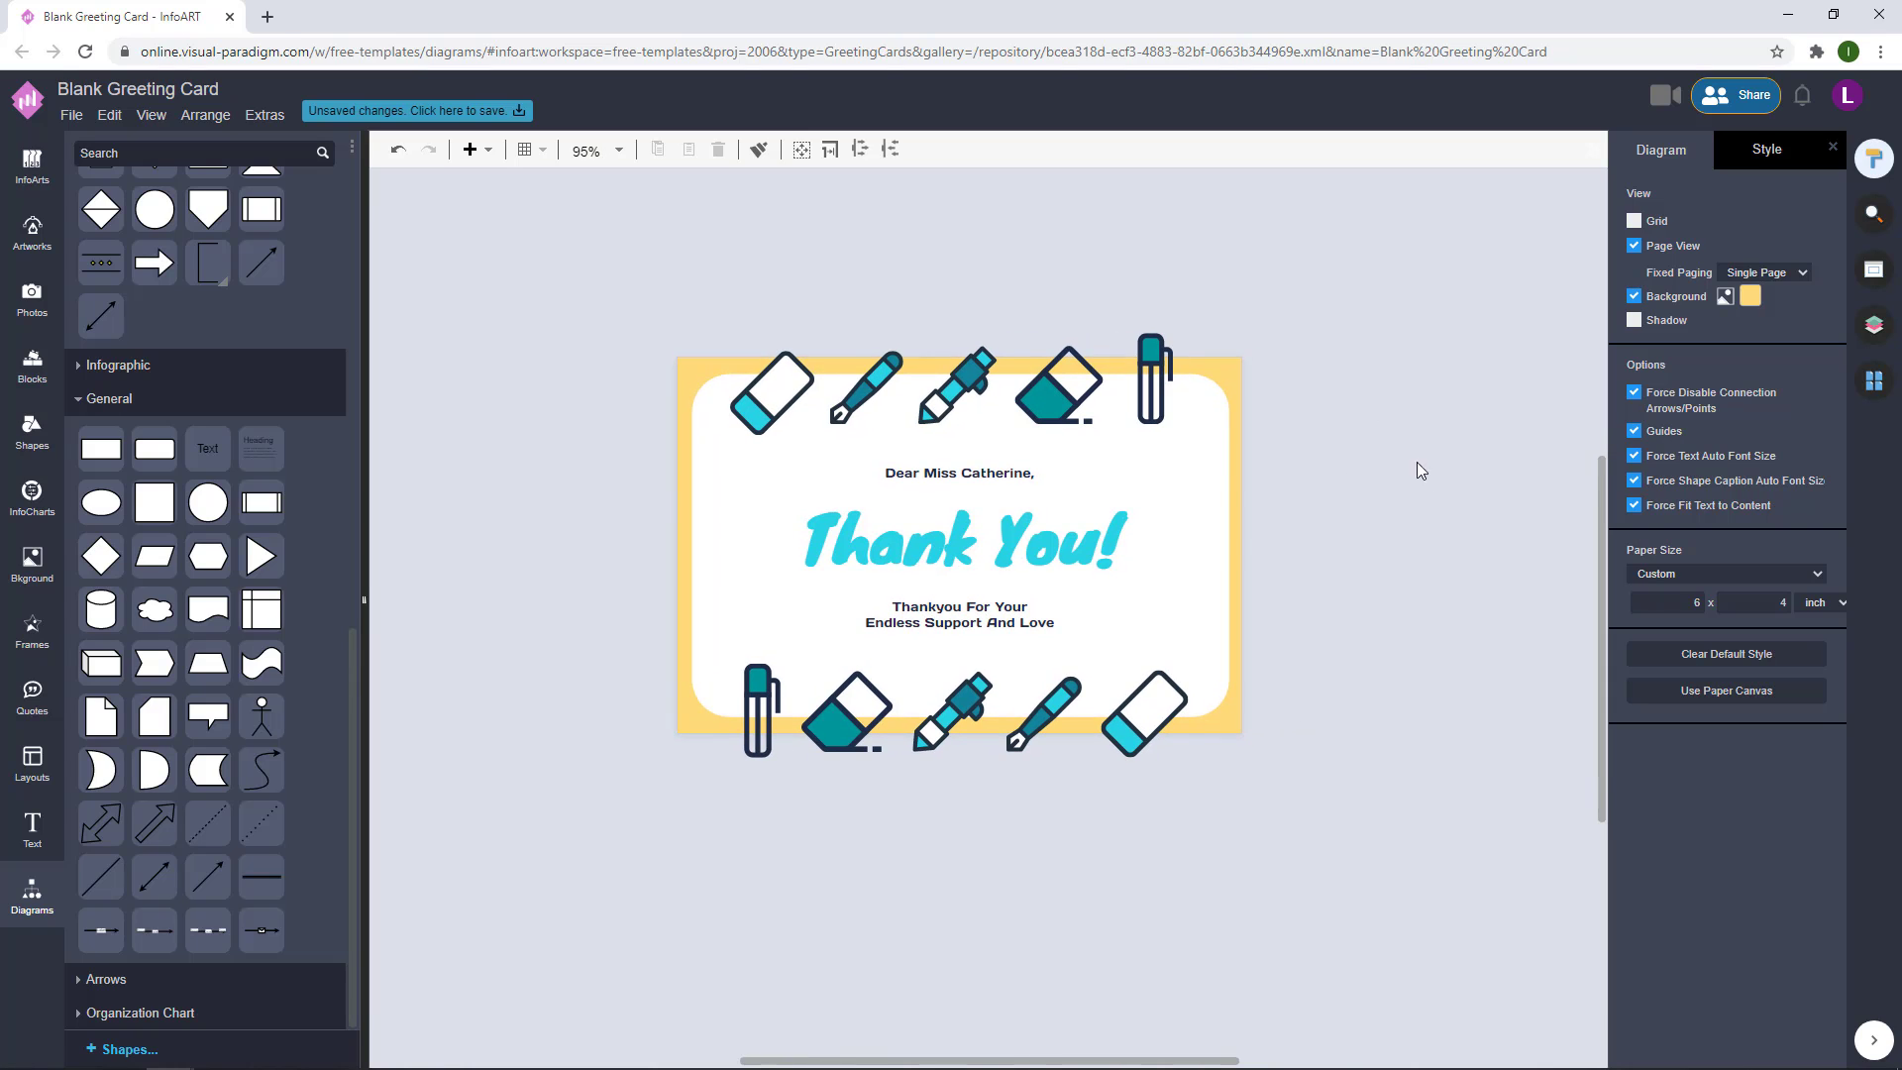
pyautogui.scroll(2, 1265, 528)
pyautogui.click(955, 463)
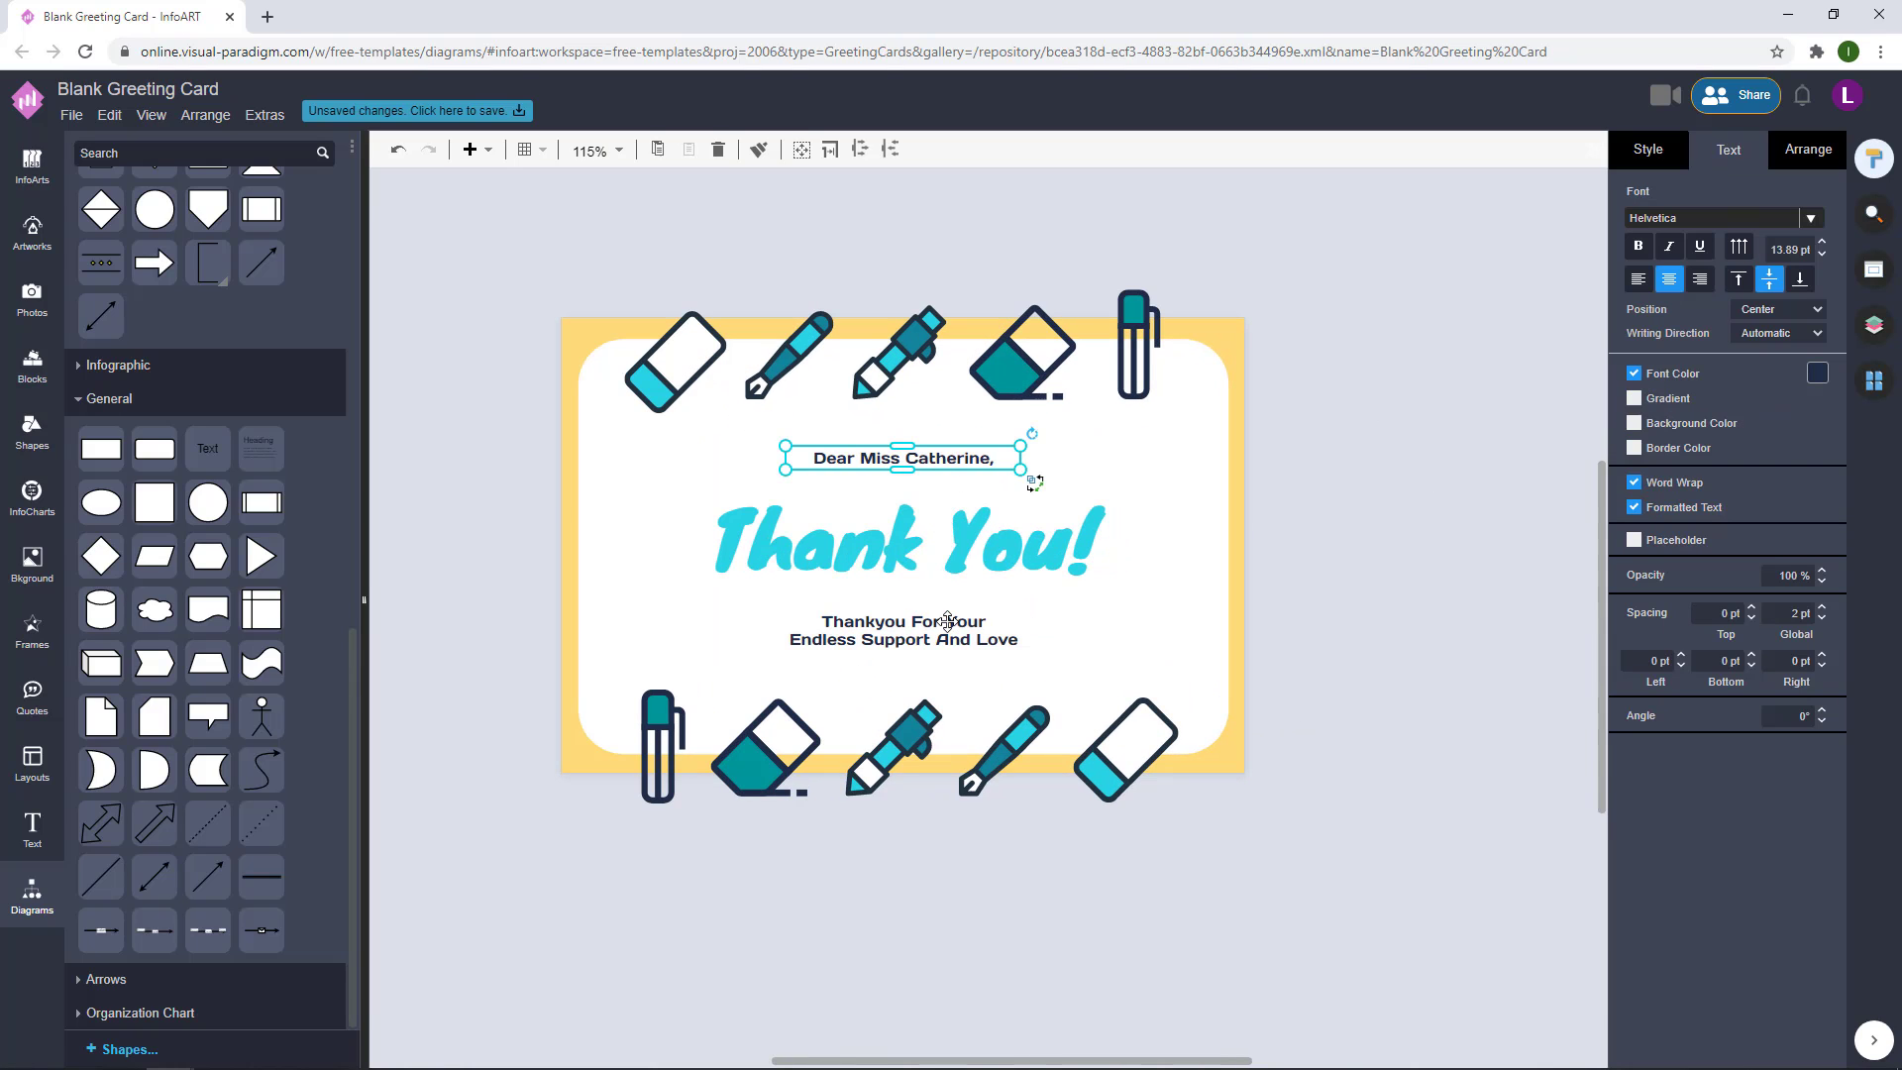
pyautogui.keyDown('shift'); pyautogui.click(947, 624); pyautogui.keyUp('shift')
pyautogui.click(1814, 220)
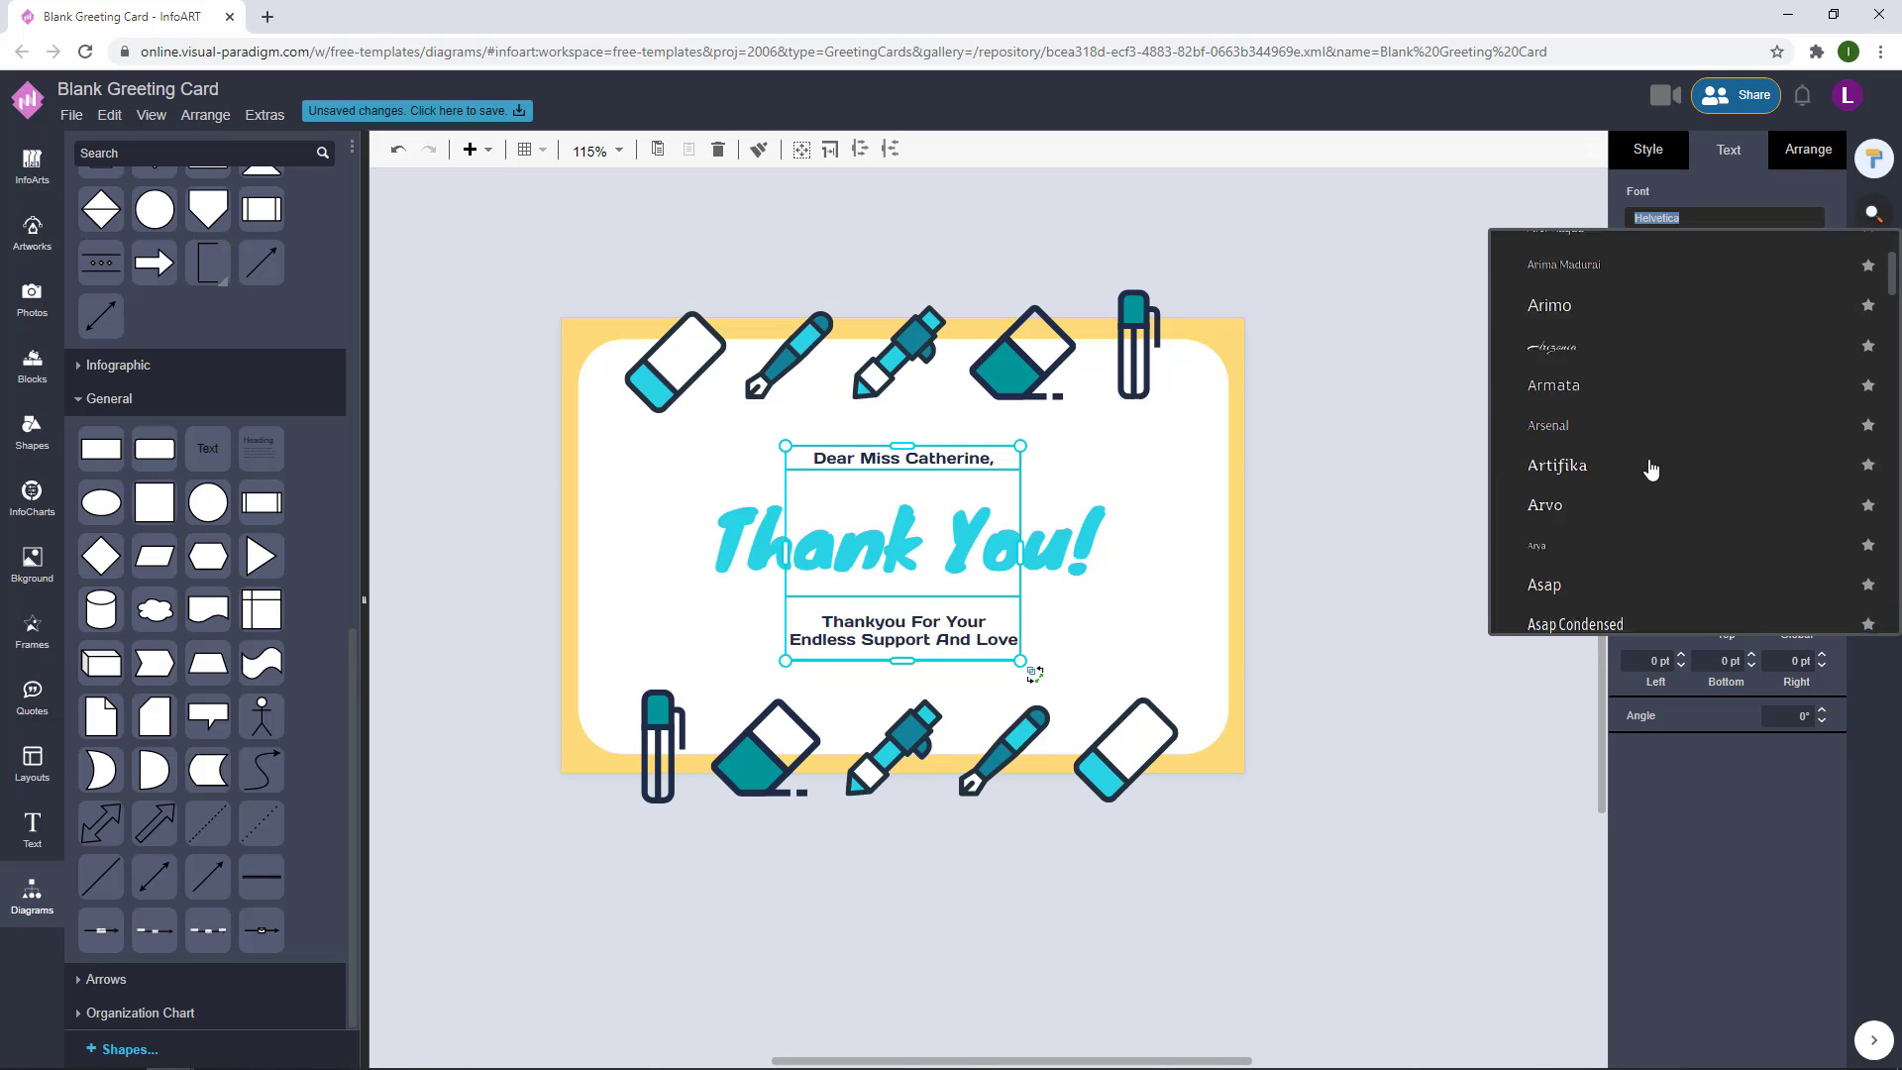
pyautogui.scroll(-10, 1648, 468)
pyautogui.scroll(-10, 1648, 468)
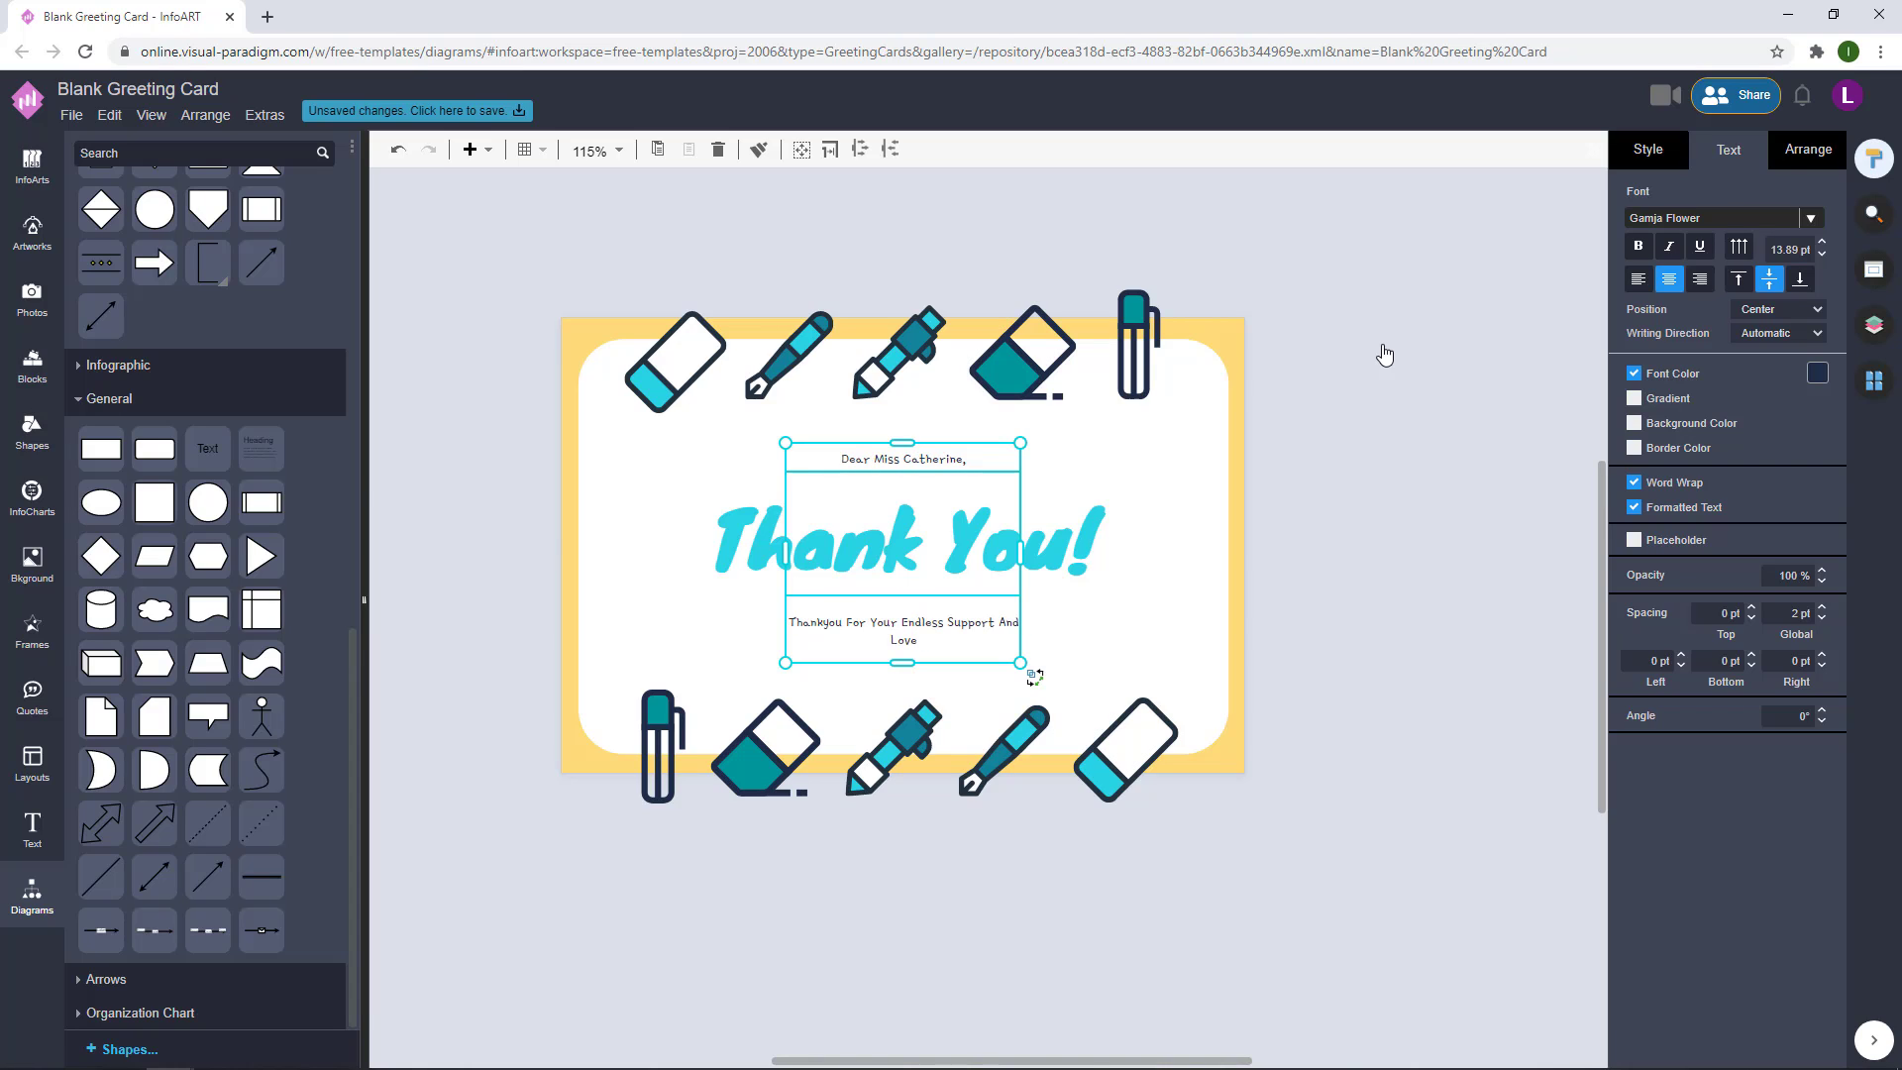
pyautogui.click(1812, 220)
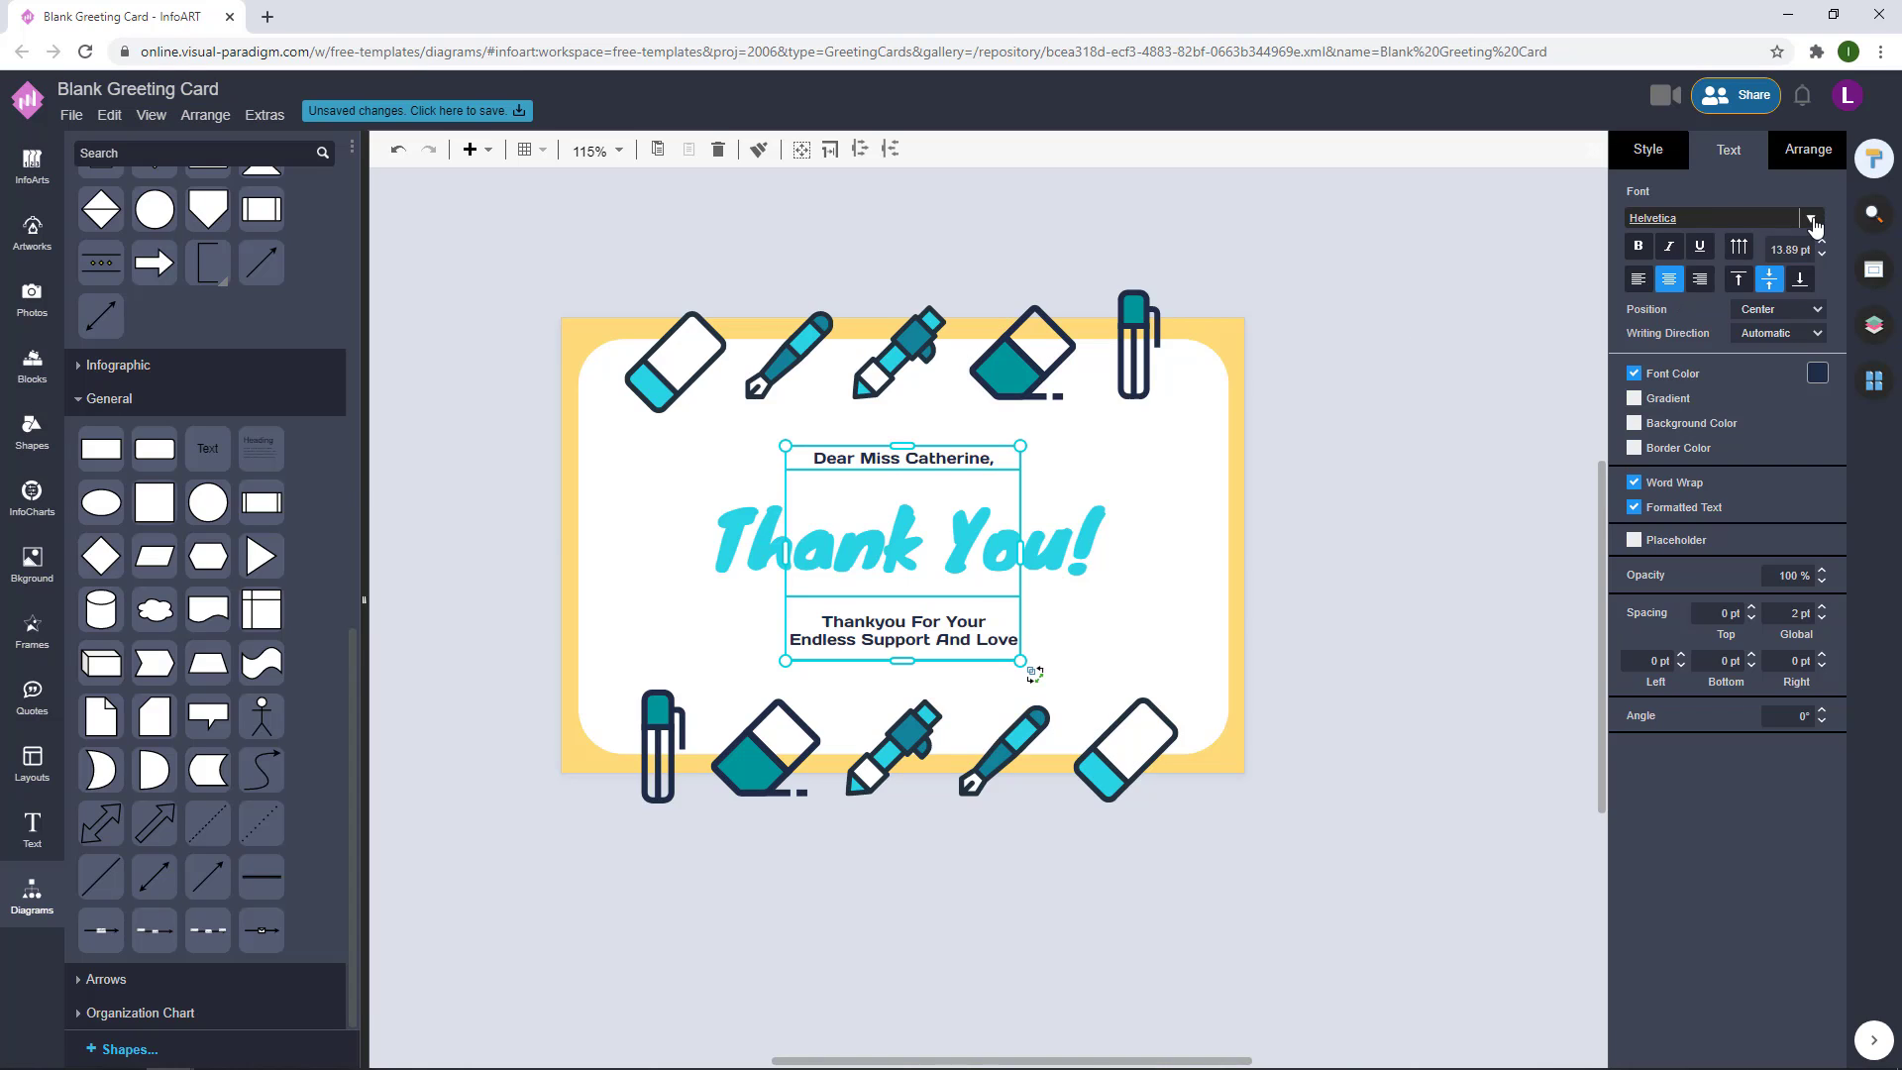
pyautogui.click(1471, 383)
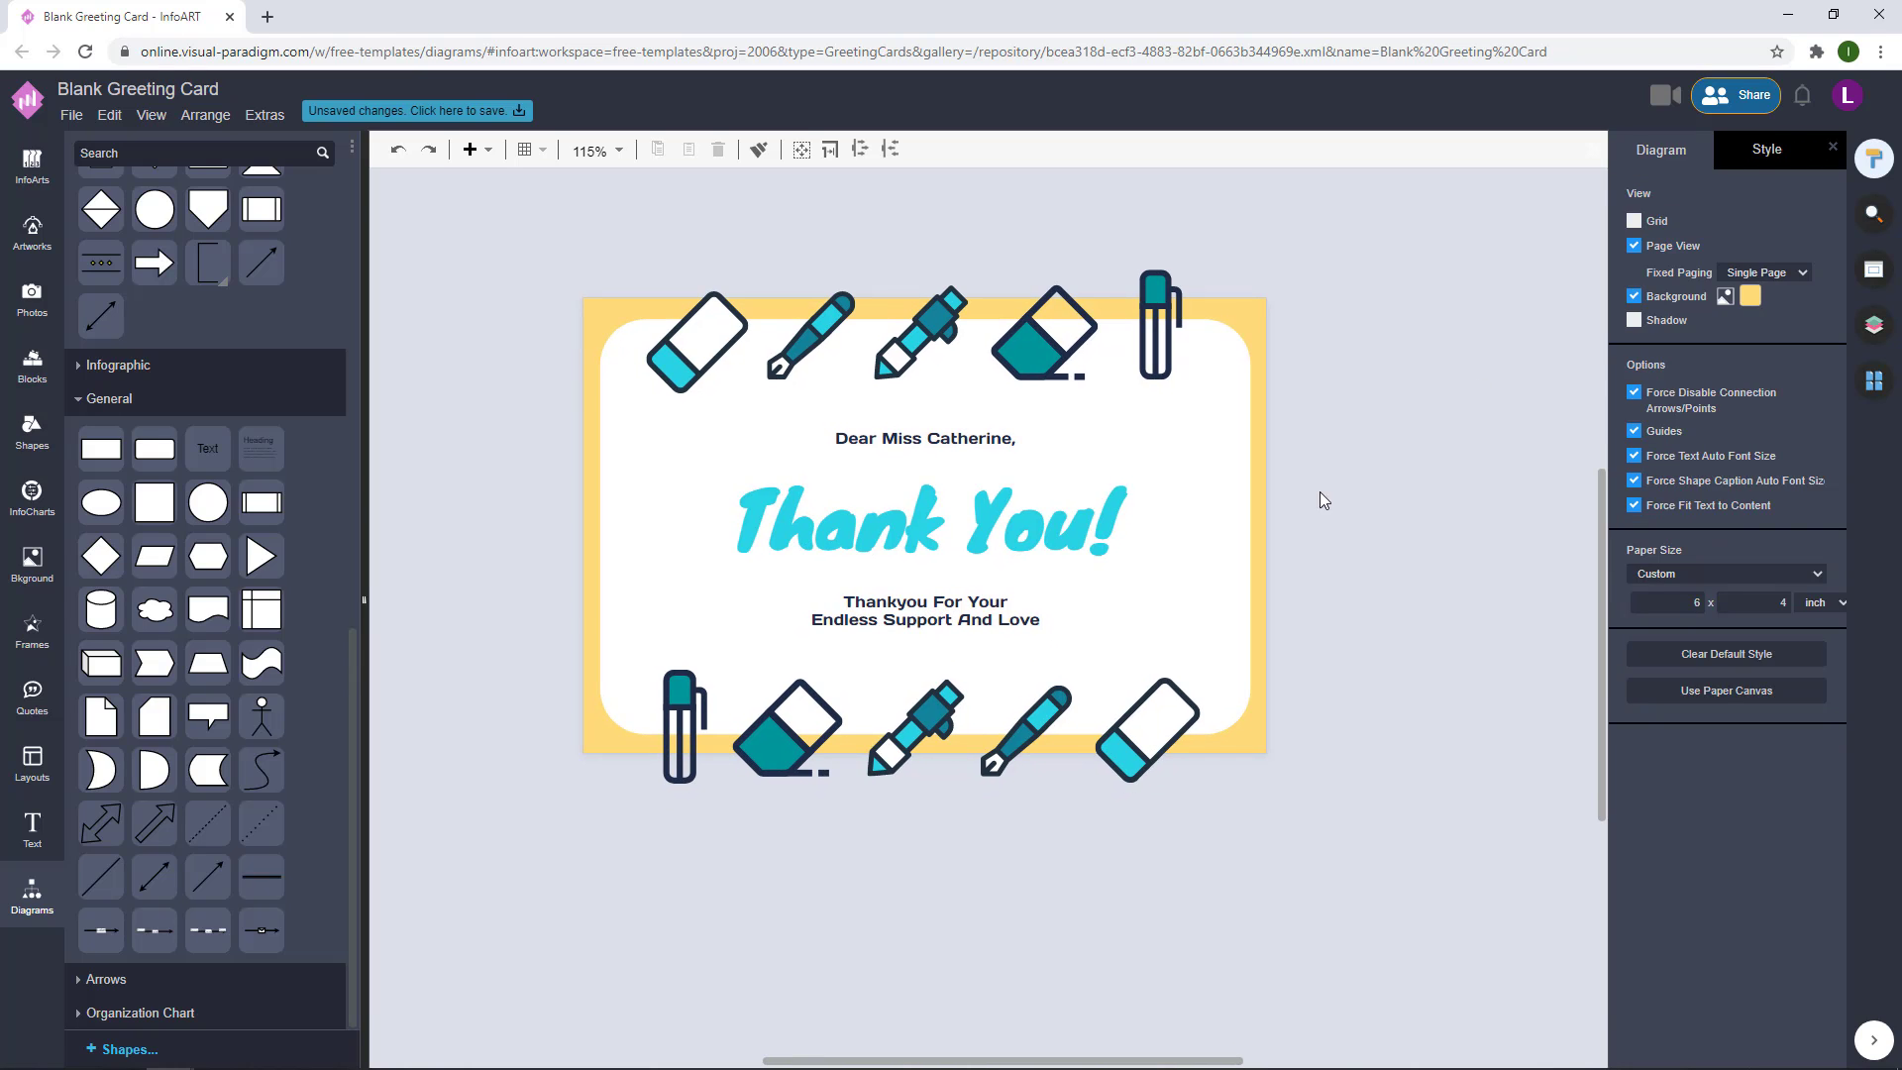
# - Try narrowing the white rounded panel slightly from both sides to widen the yellow side borders
pyautogui.click(594, 531)
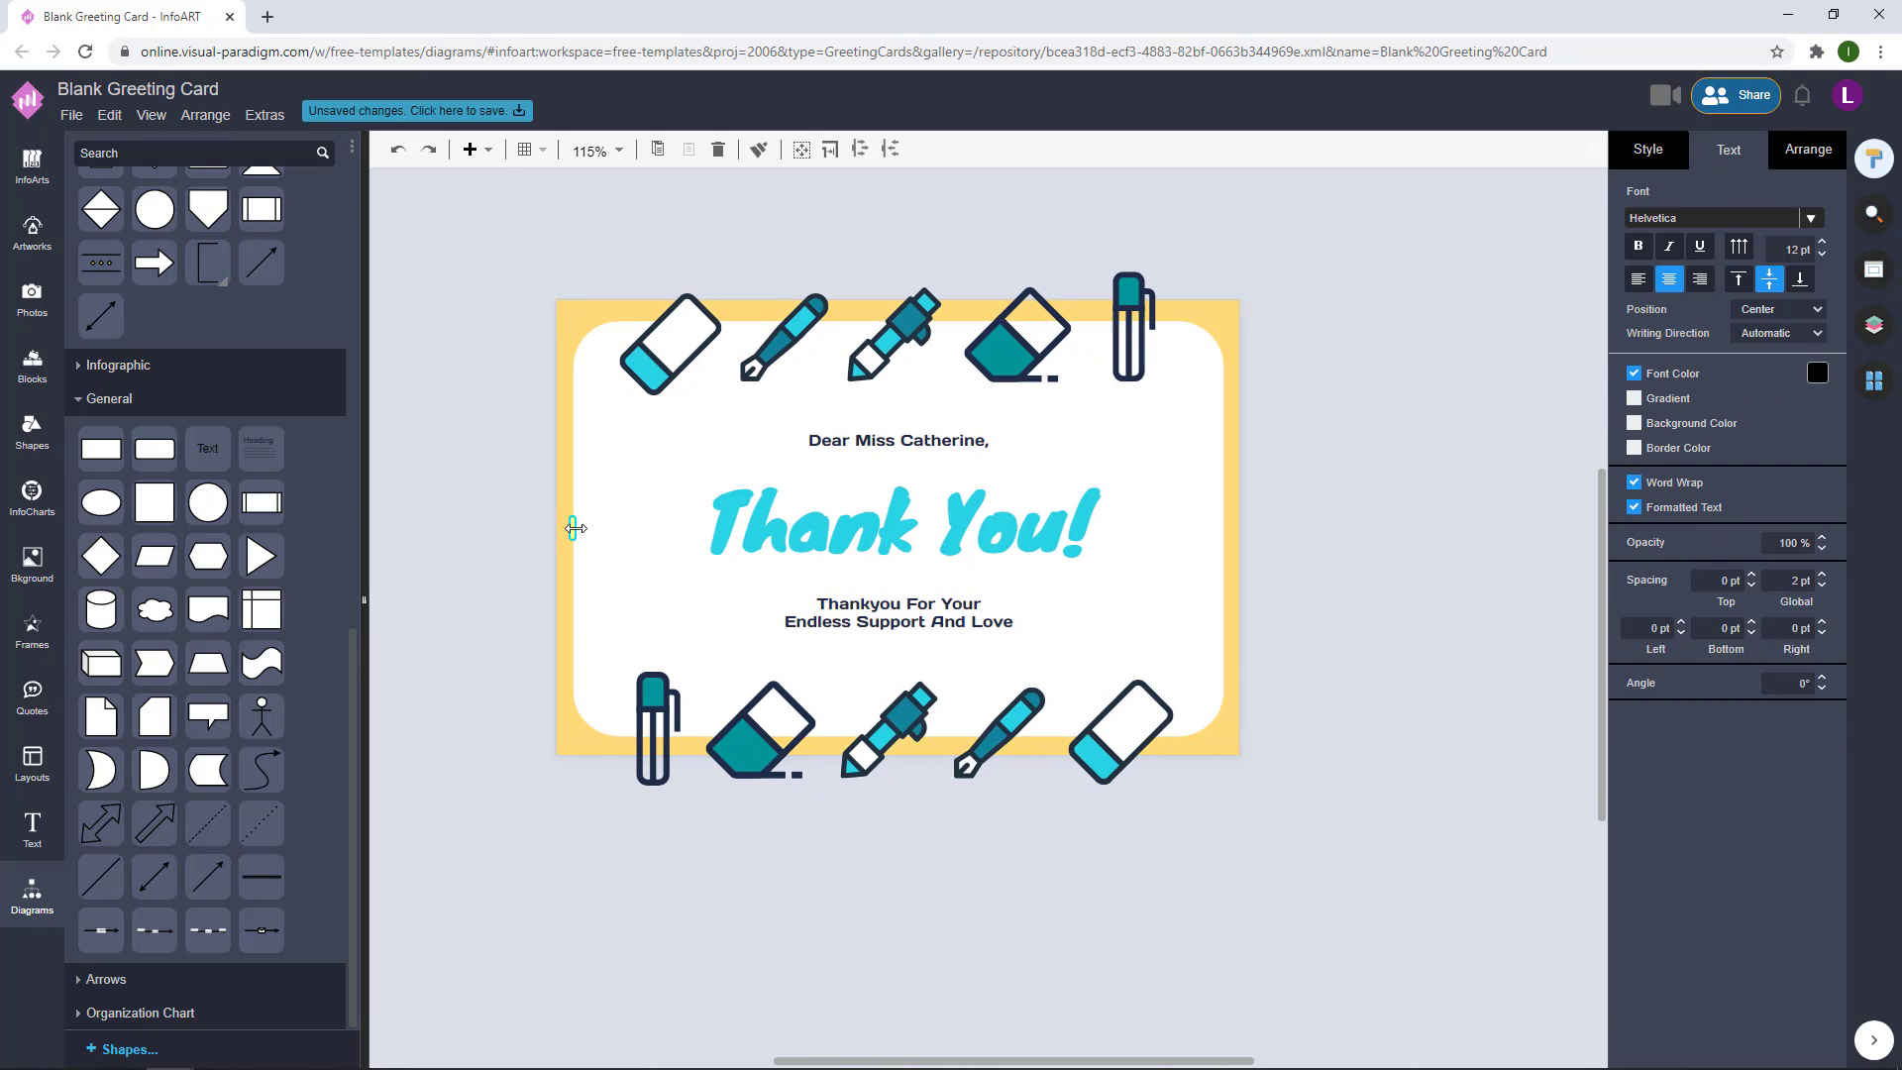
pyautogui.moveTo(576, 528); pyautogui.dragTo(588, 526)
pyautogui.moveTo(1225, 527); pyautogui.dragTo(1210, 527)
pyautogui.click(1302, 402)
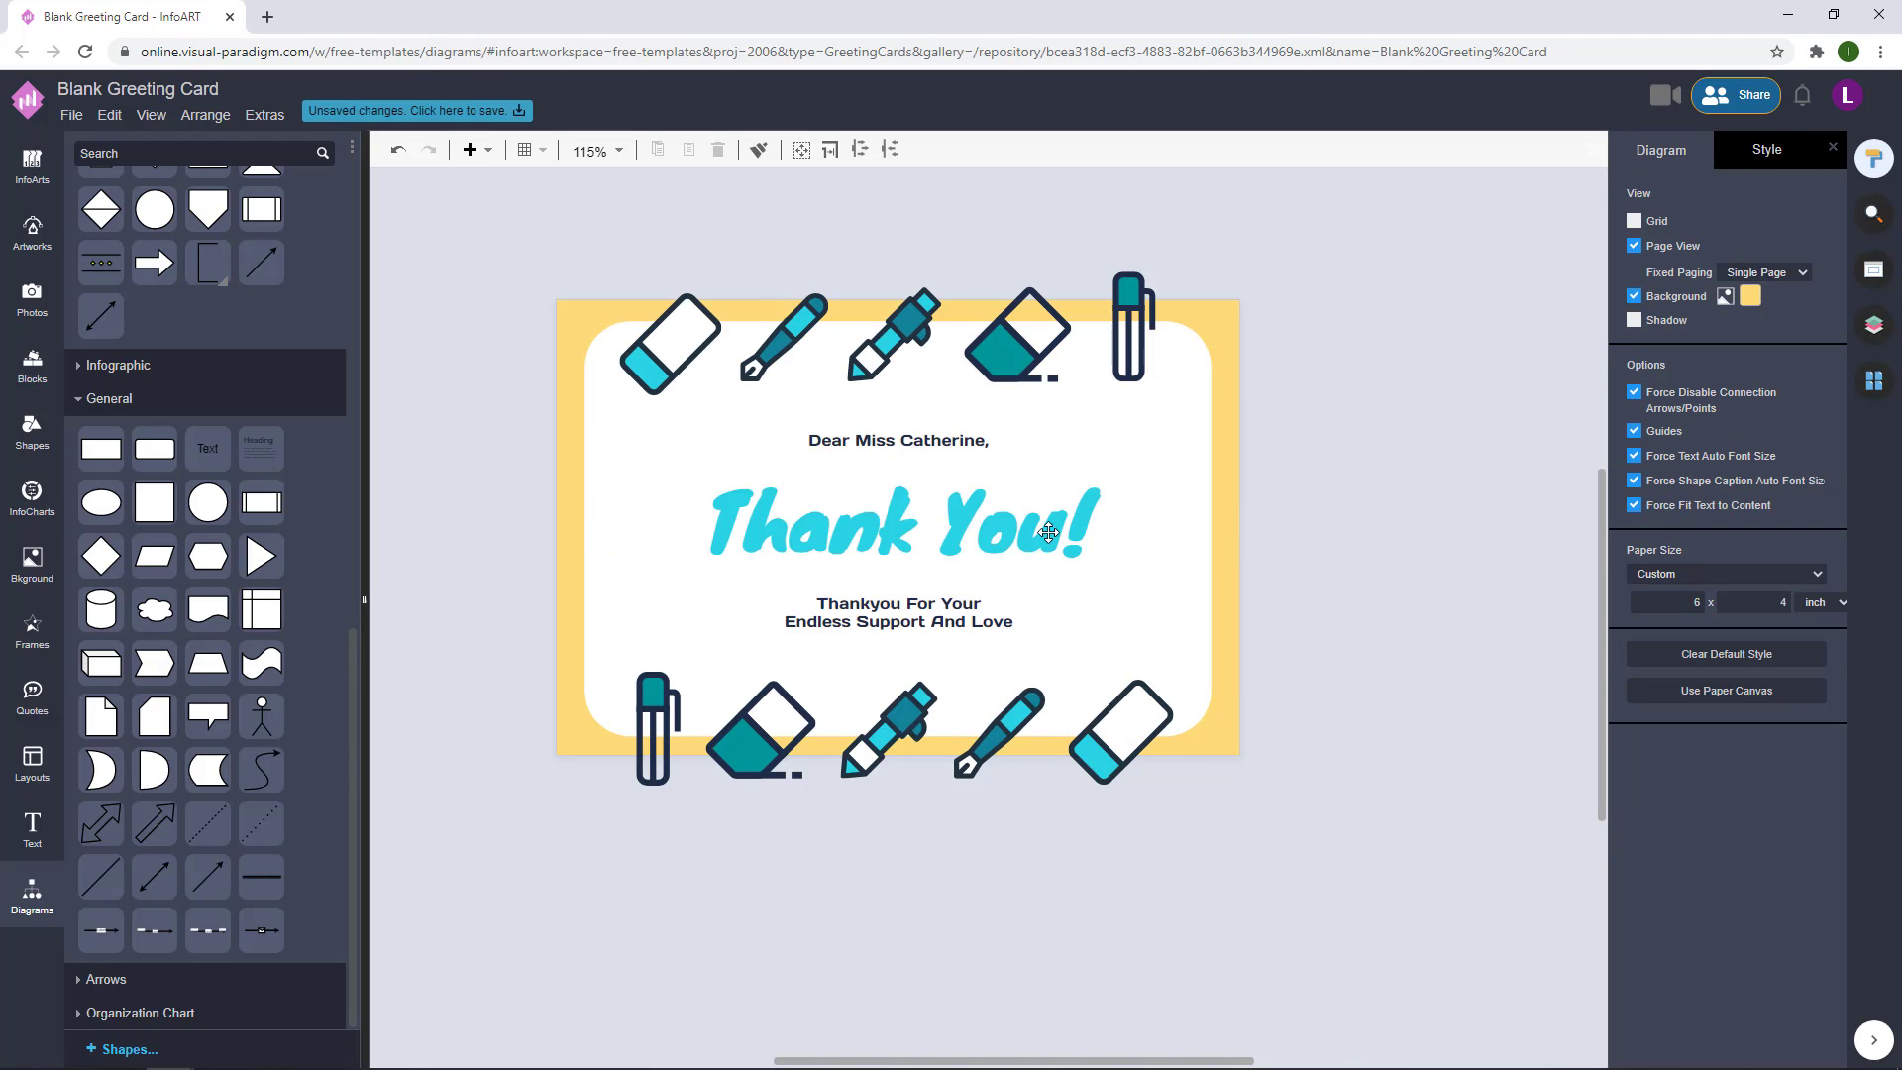
pyautogui.scroll(2, 1253, 522)
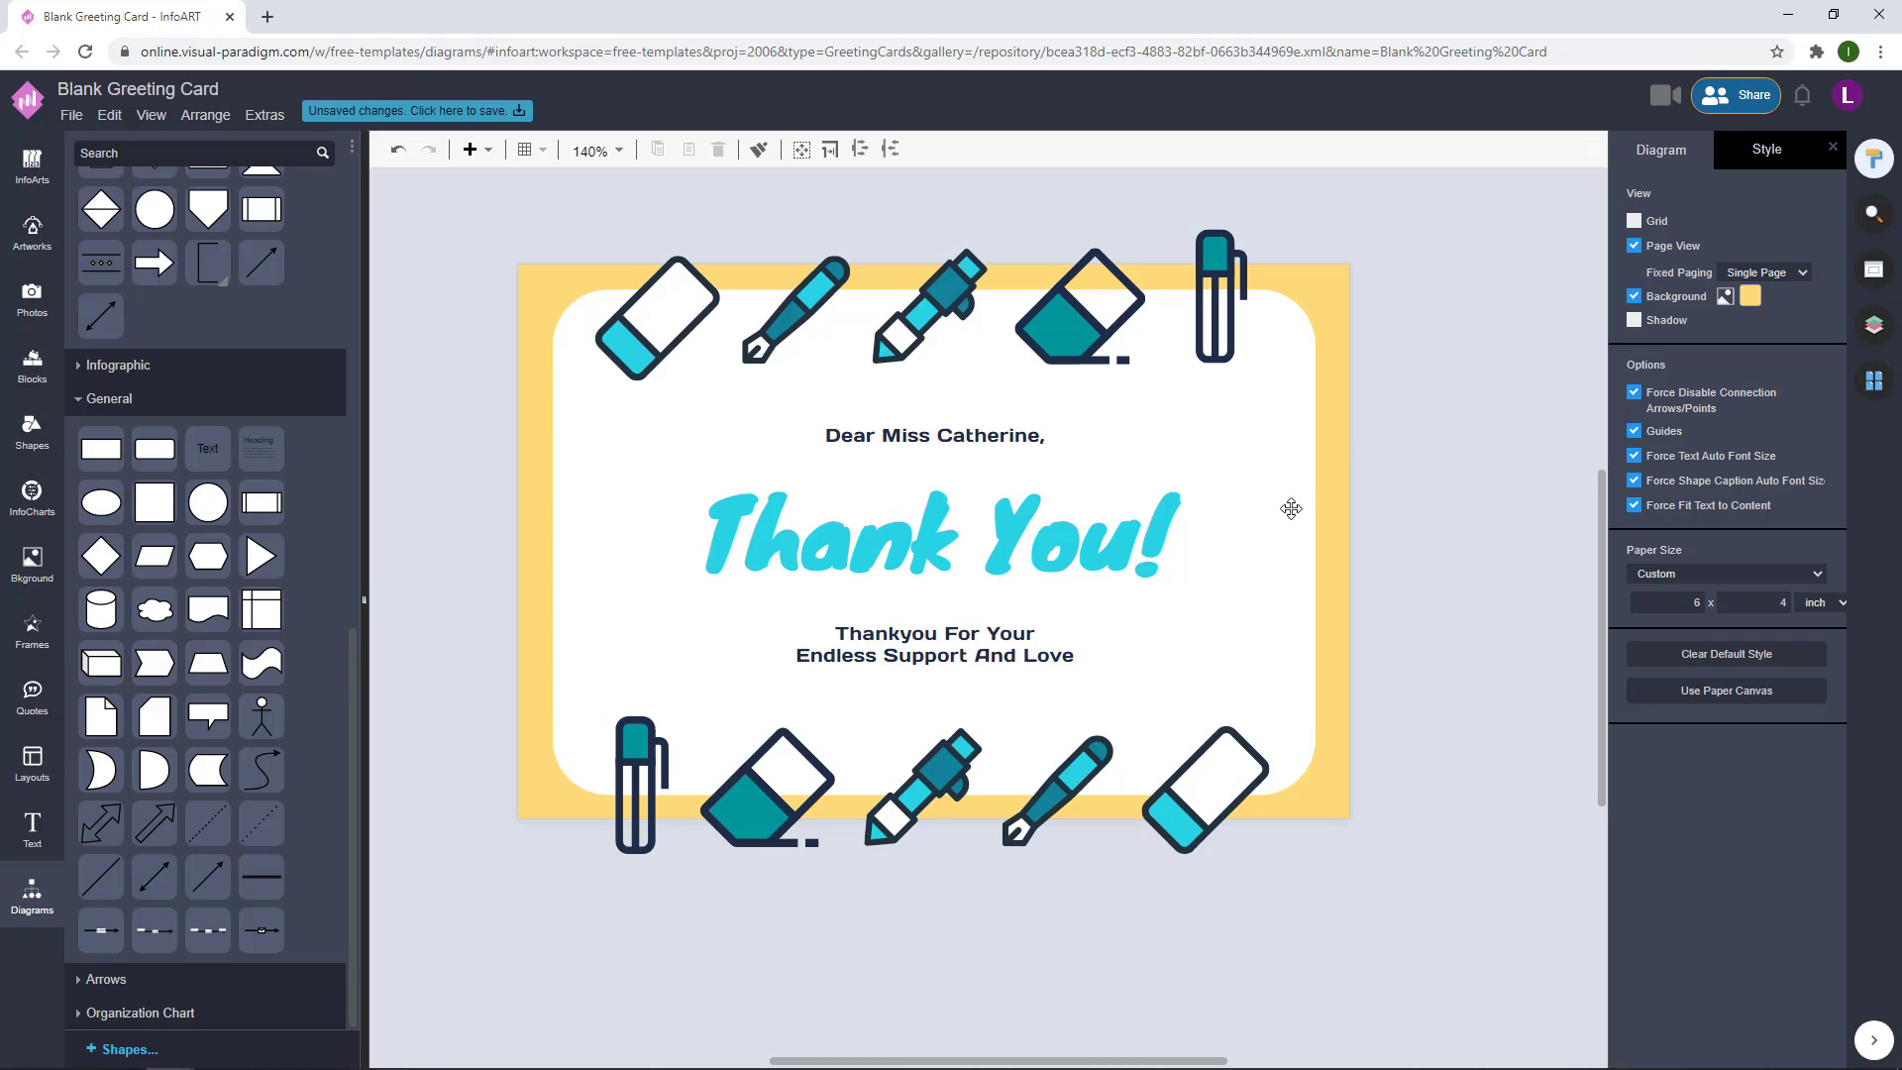
pyautogui.hotkey('ctrl', 'z')
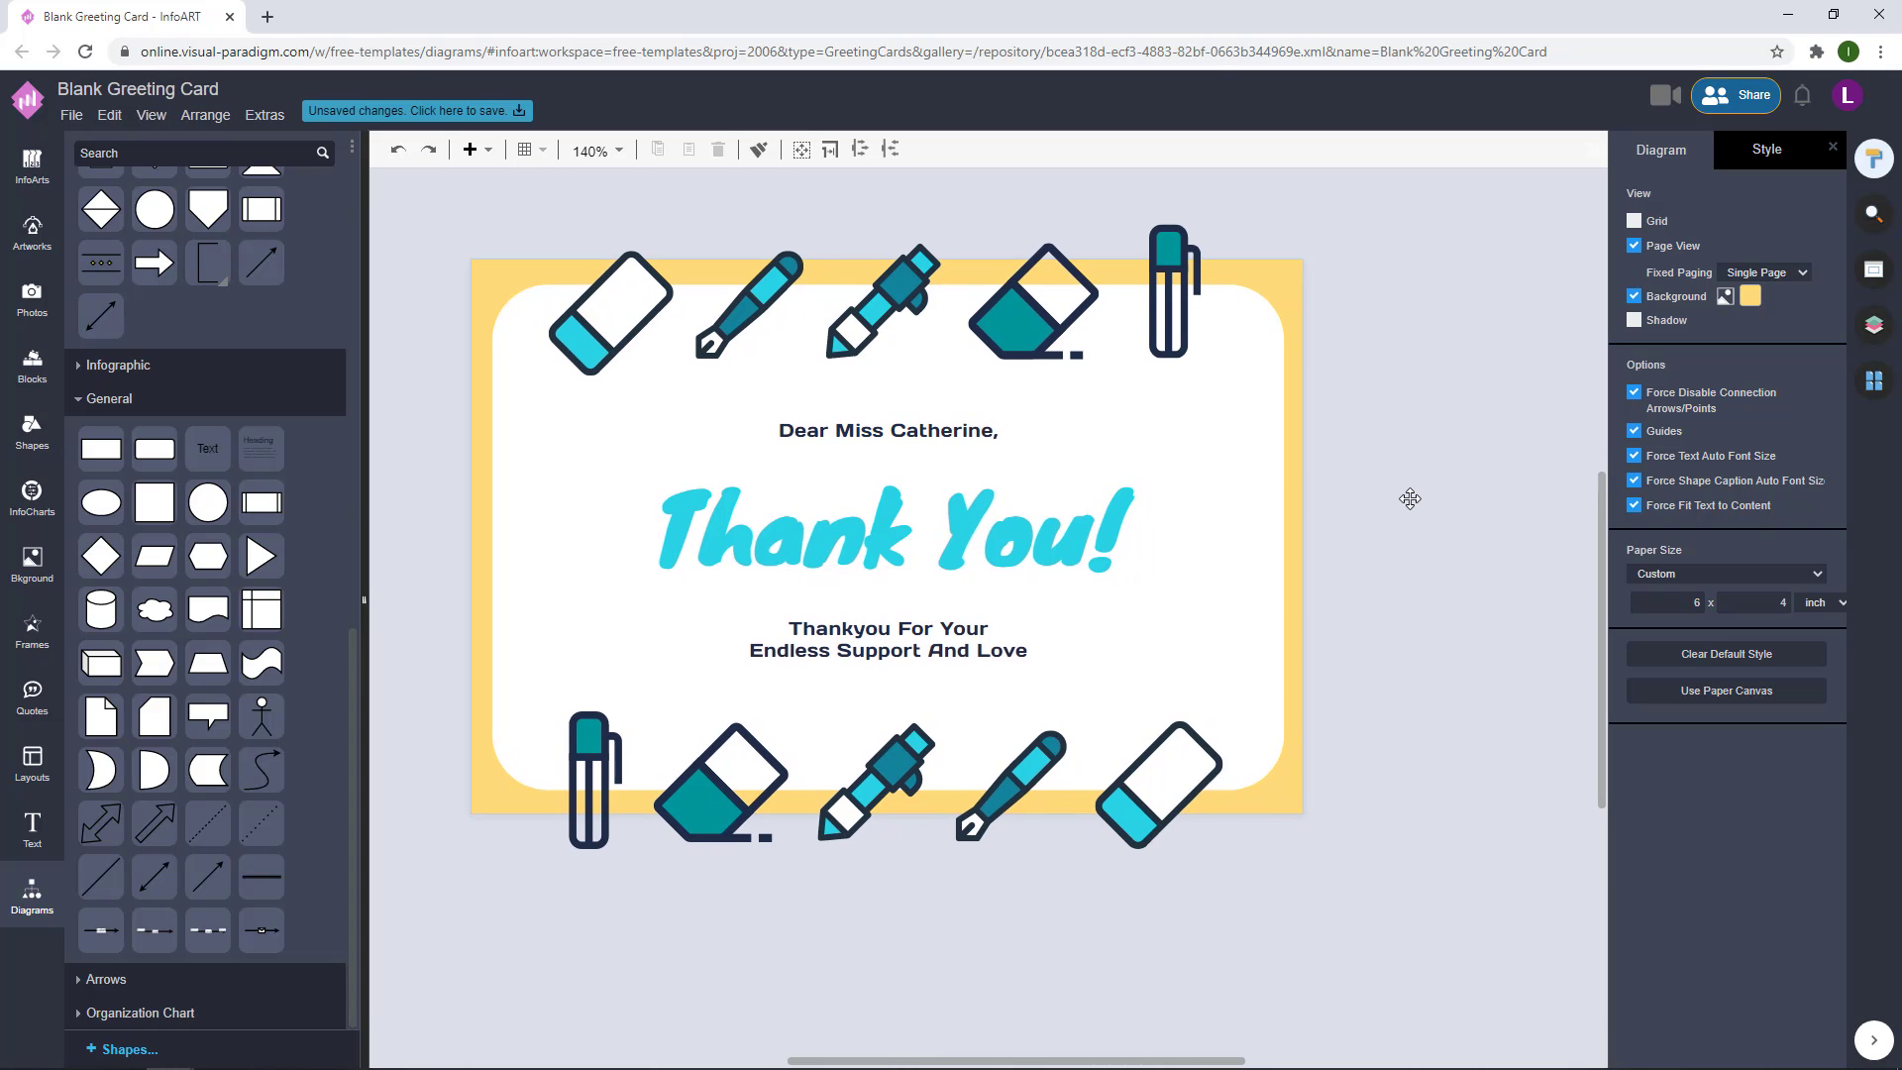
pyautogui.moveTo(1425, 499); pyautogui.dragTo(1297, 400)
pyautogui.moveTo(462, 263); pyautogui.dragTo(1318, 510)
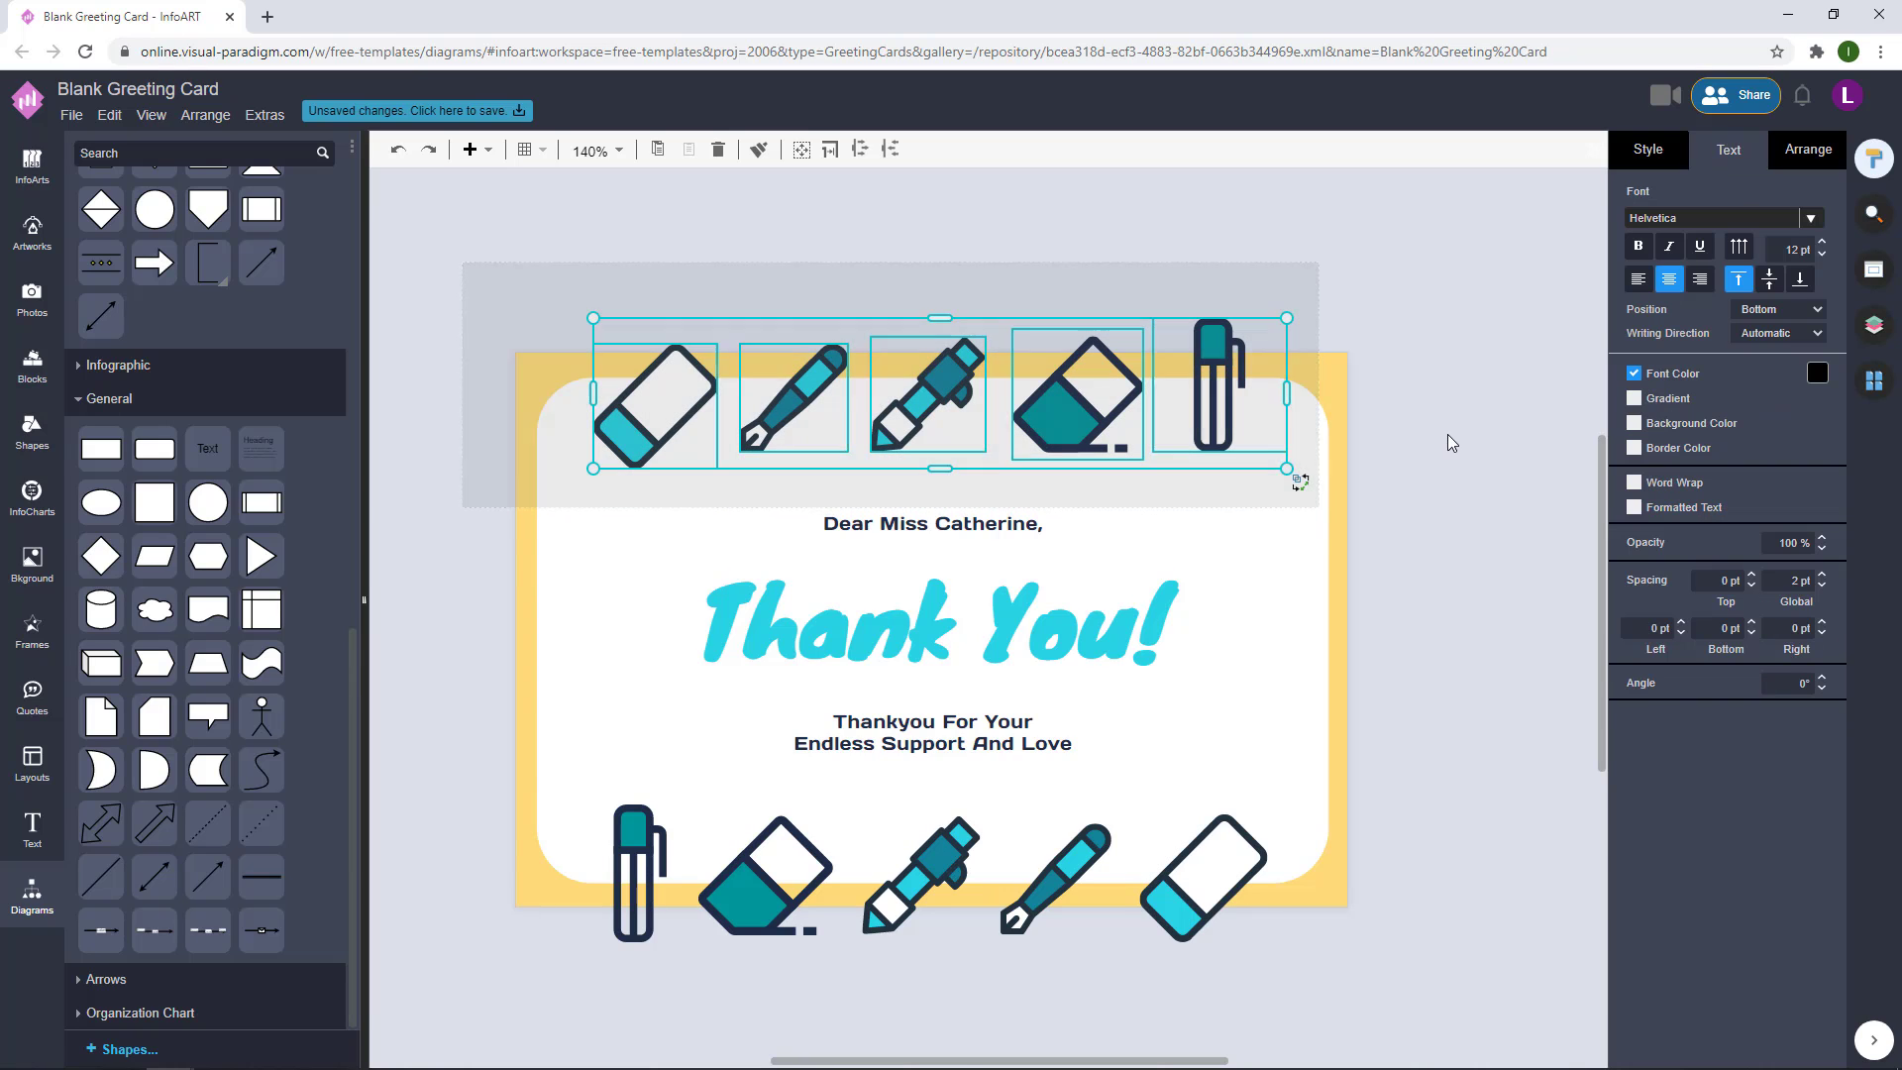
pyautogui.click(1469, 437)
pyautogui.scroll(-4, 1443, 492)
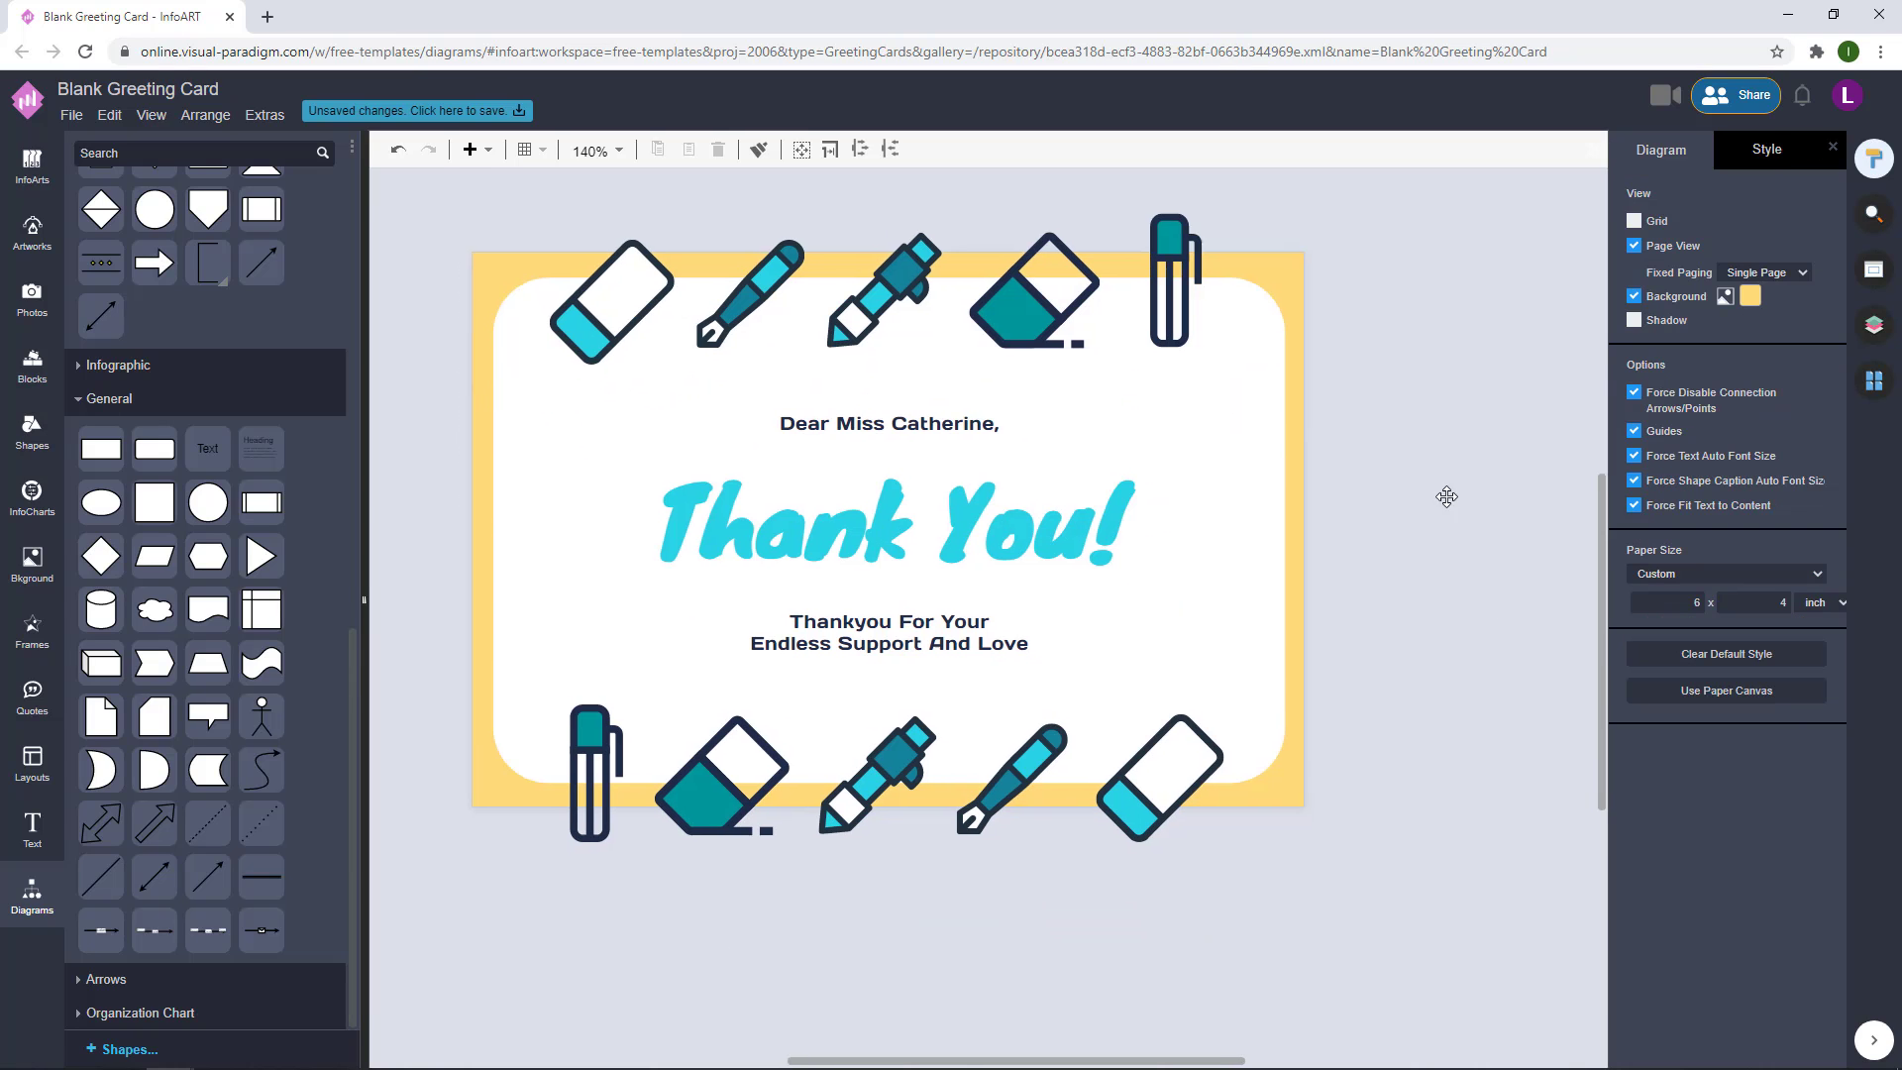
pyautogui.click(964, 615)
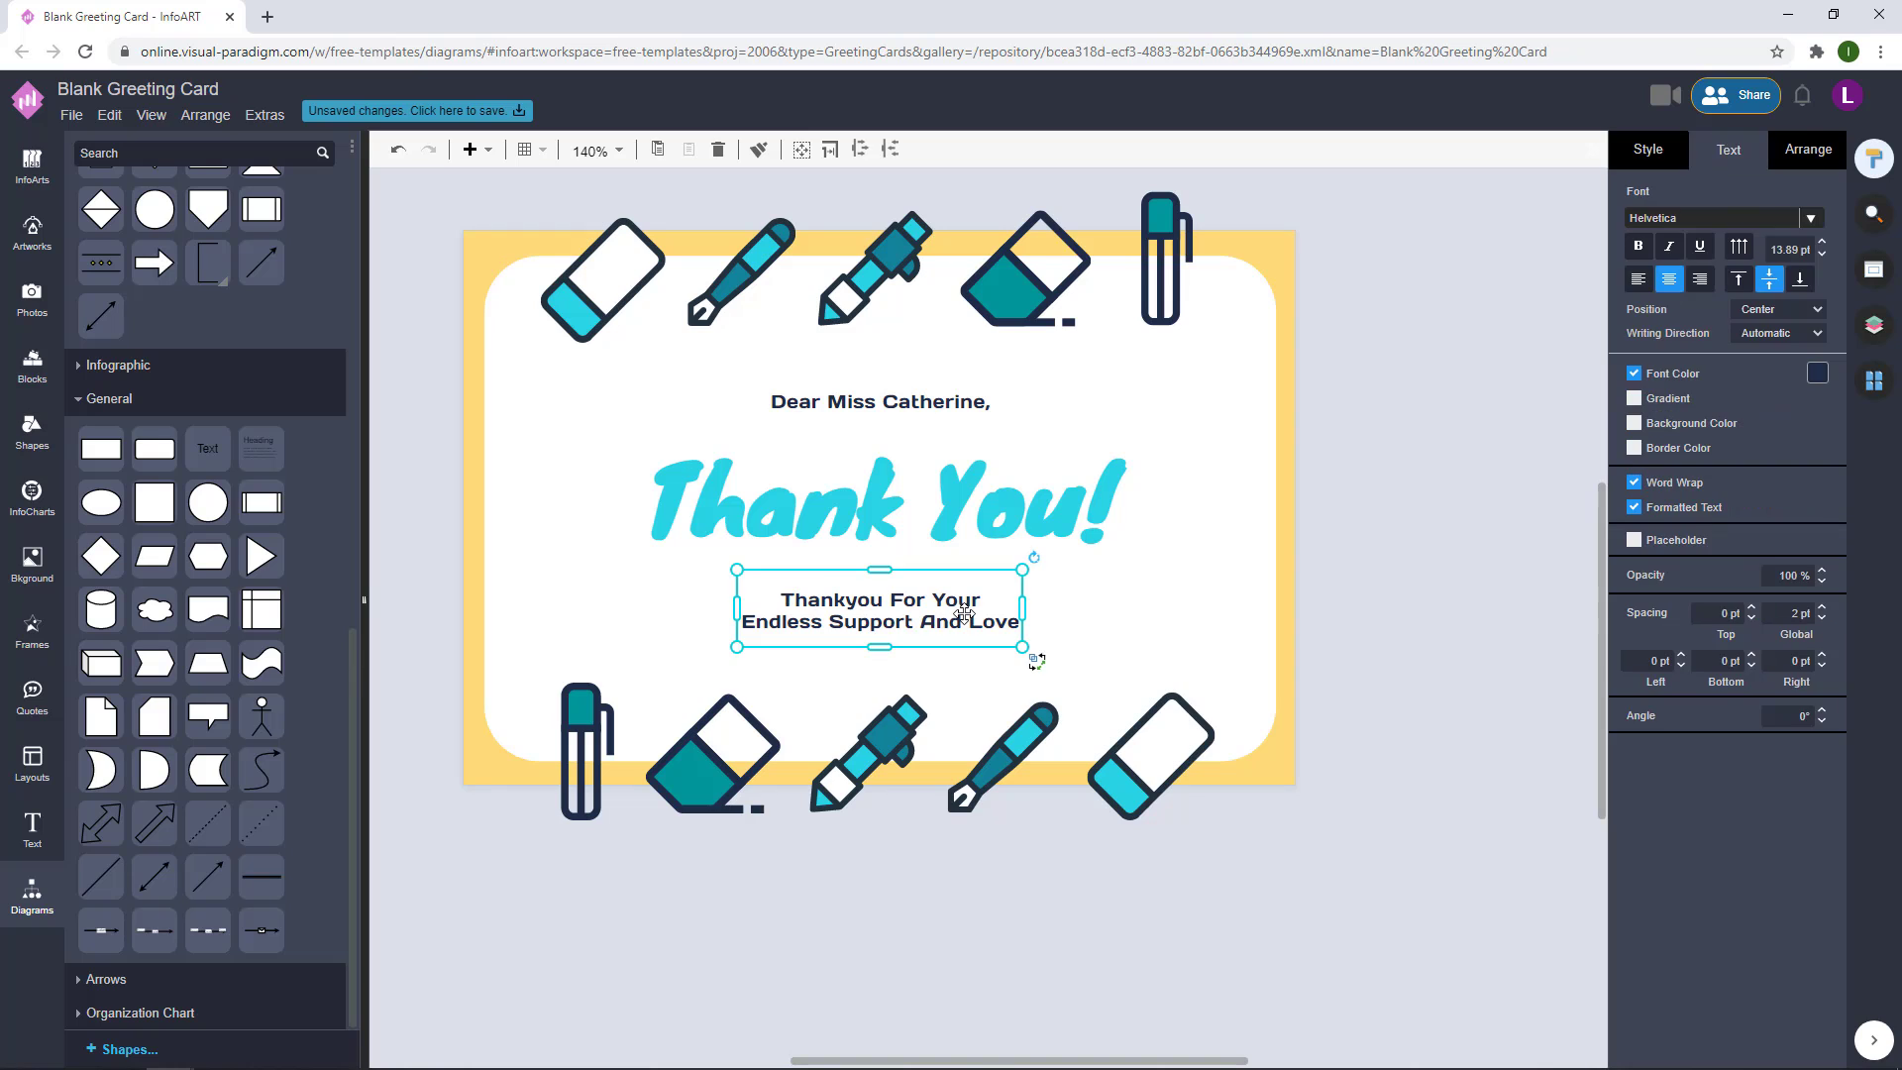
pyautogui.click(1395, 477)
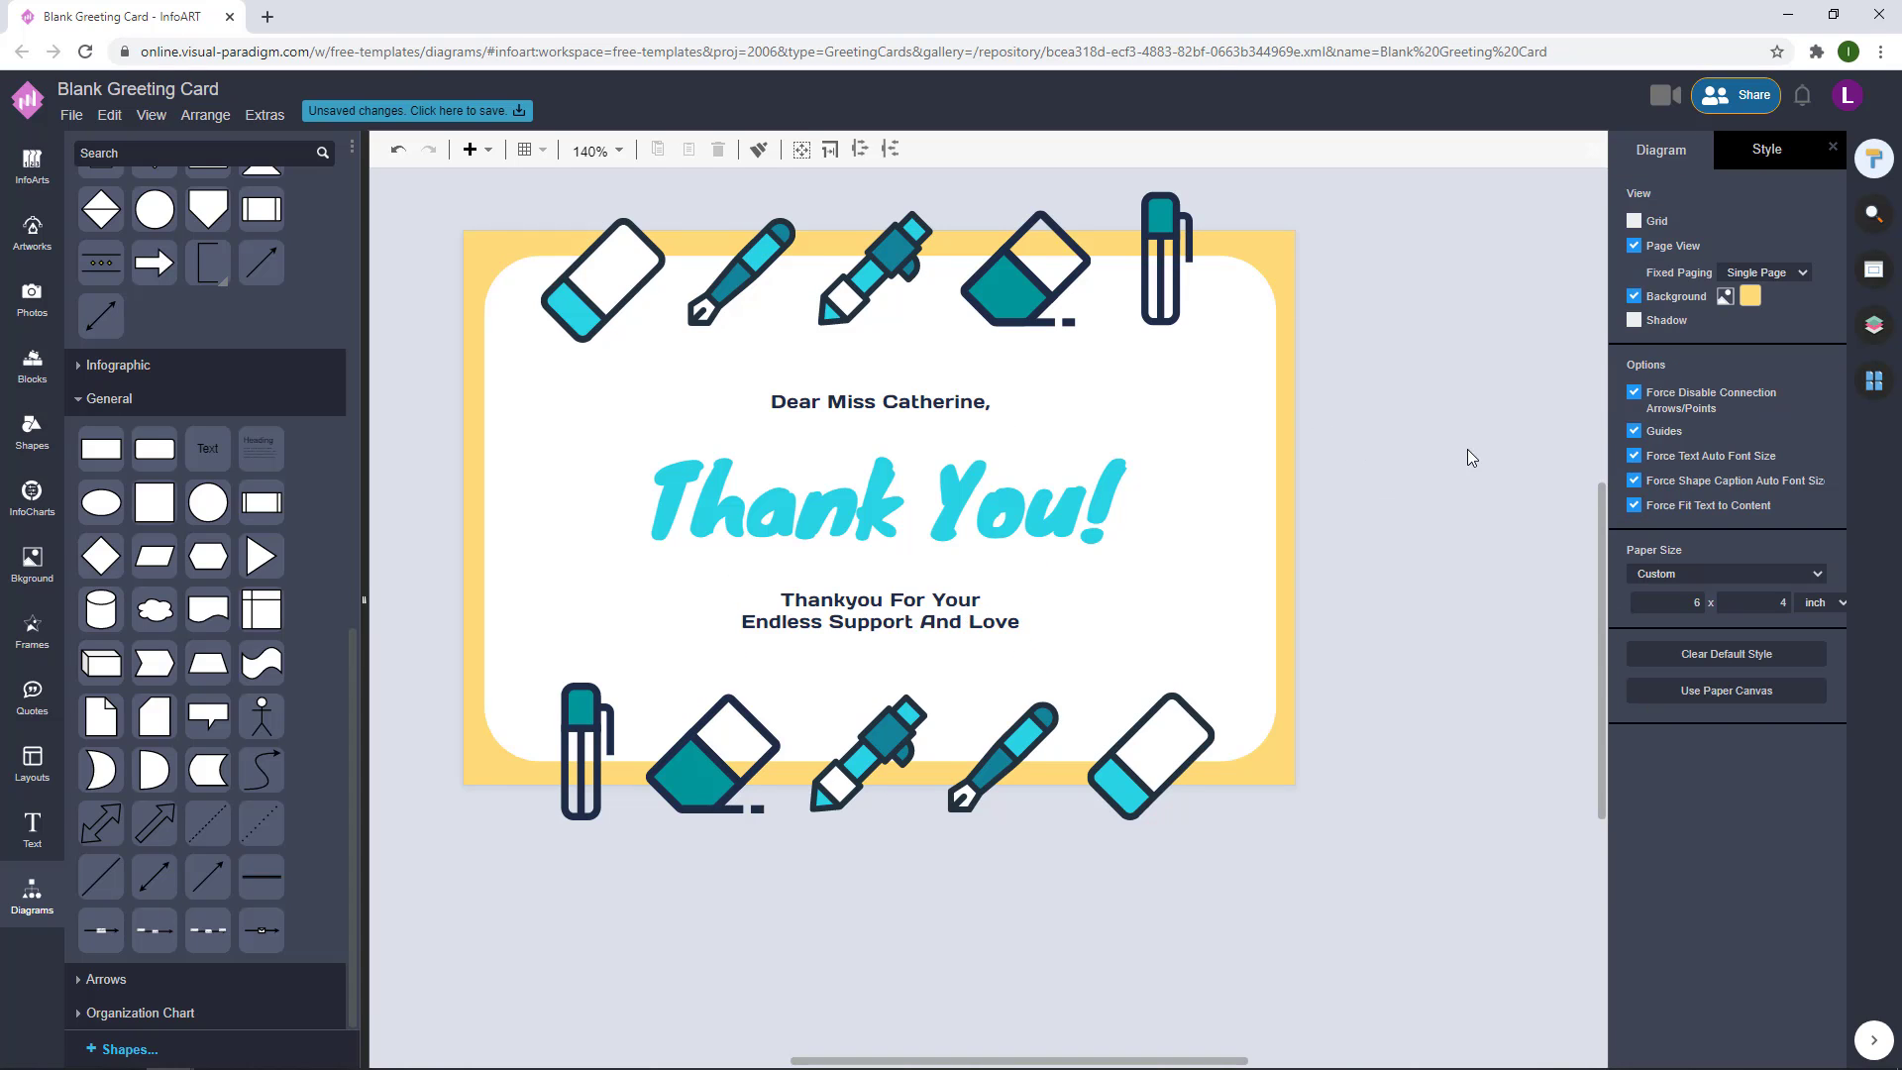
pyautogui.scroll(-1, 1426, 449)
pyautogui.scroll(-2, 1427, 450)
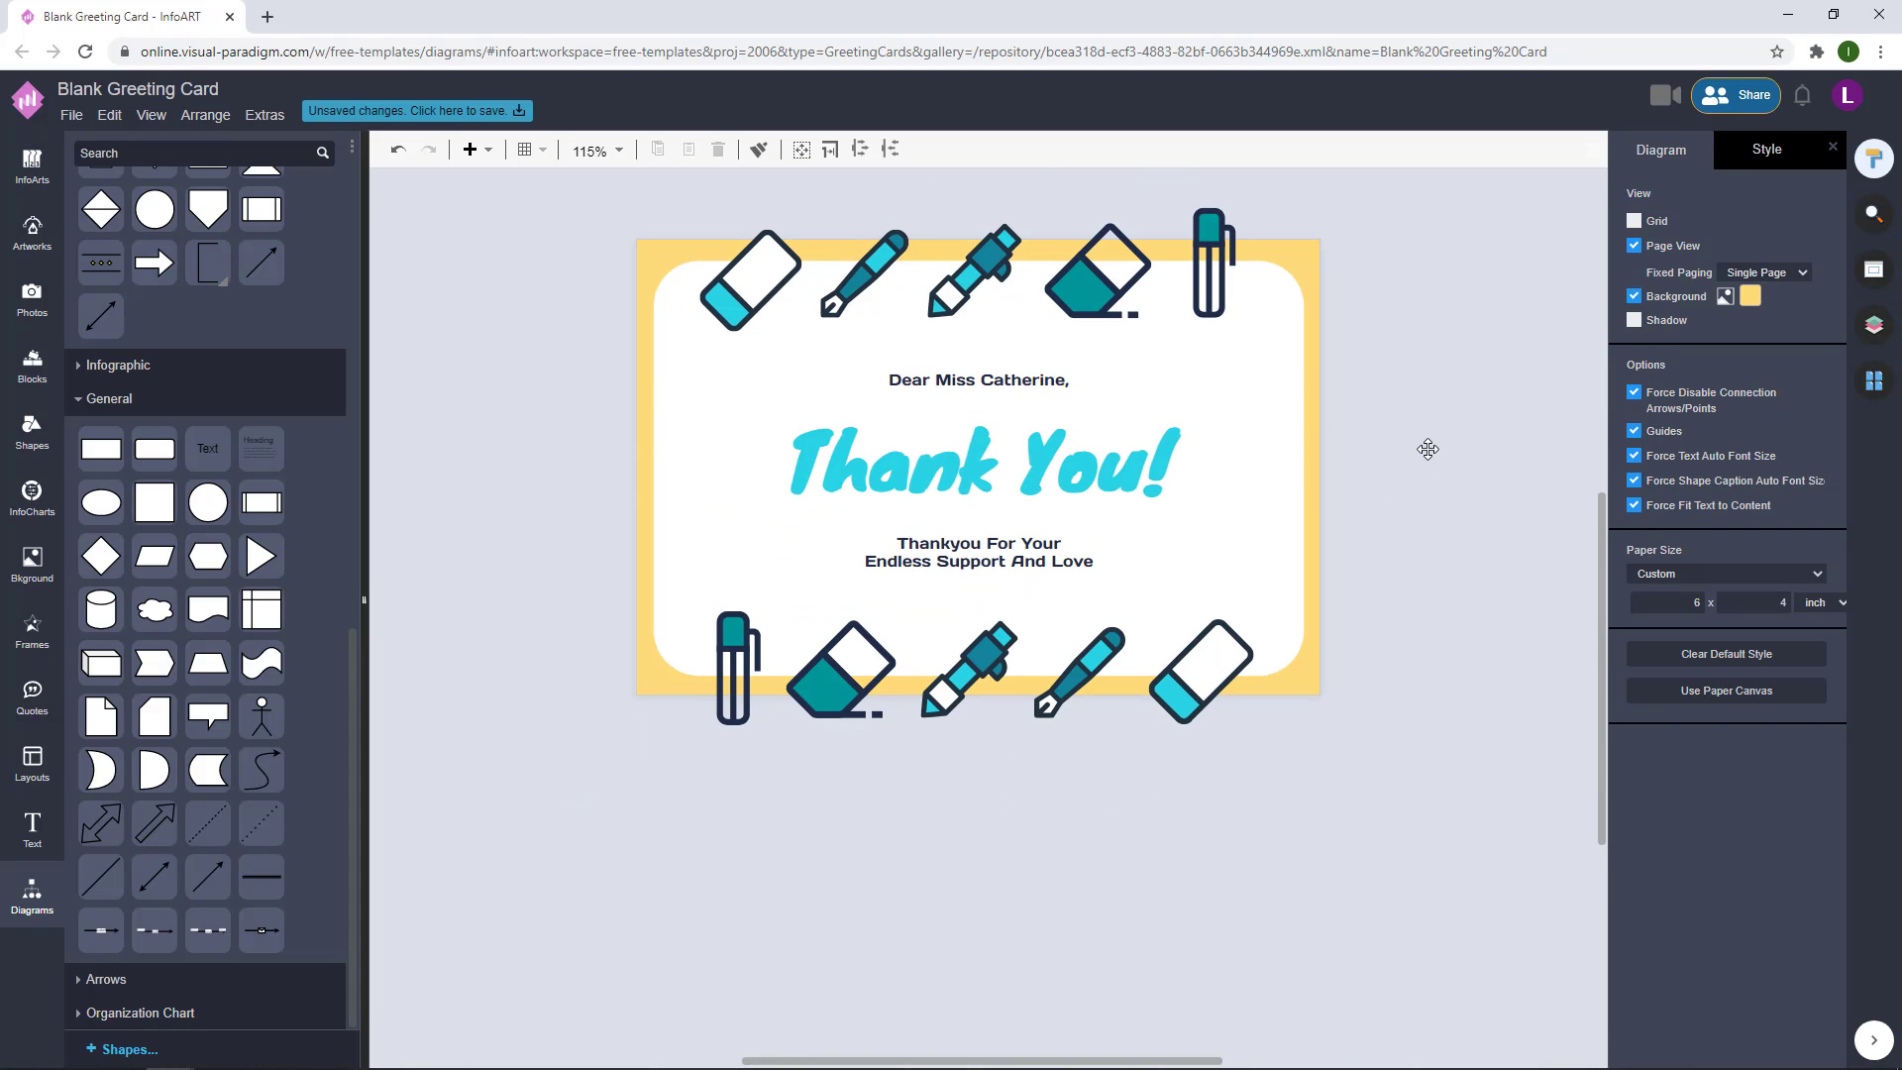
# - Duplicate the white rounded panel and turn the copy into an unfilled frame with a 4 pt cyan outline
pyautogui.click(1226, 419)
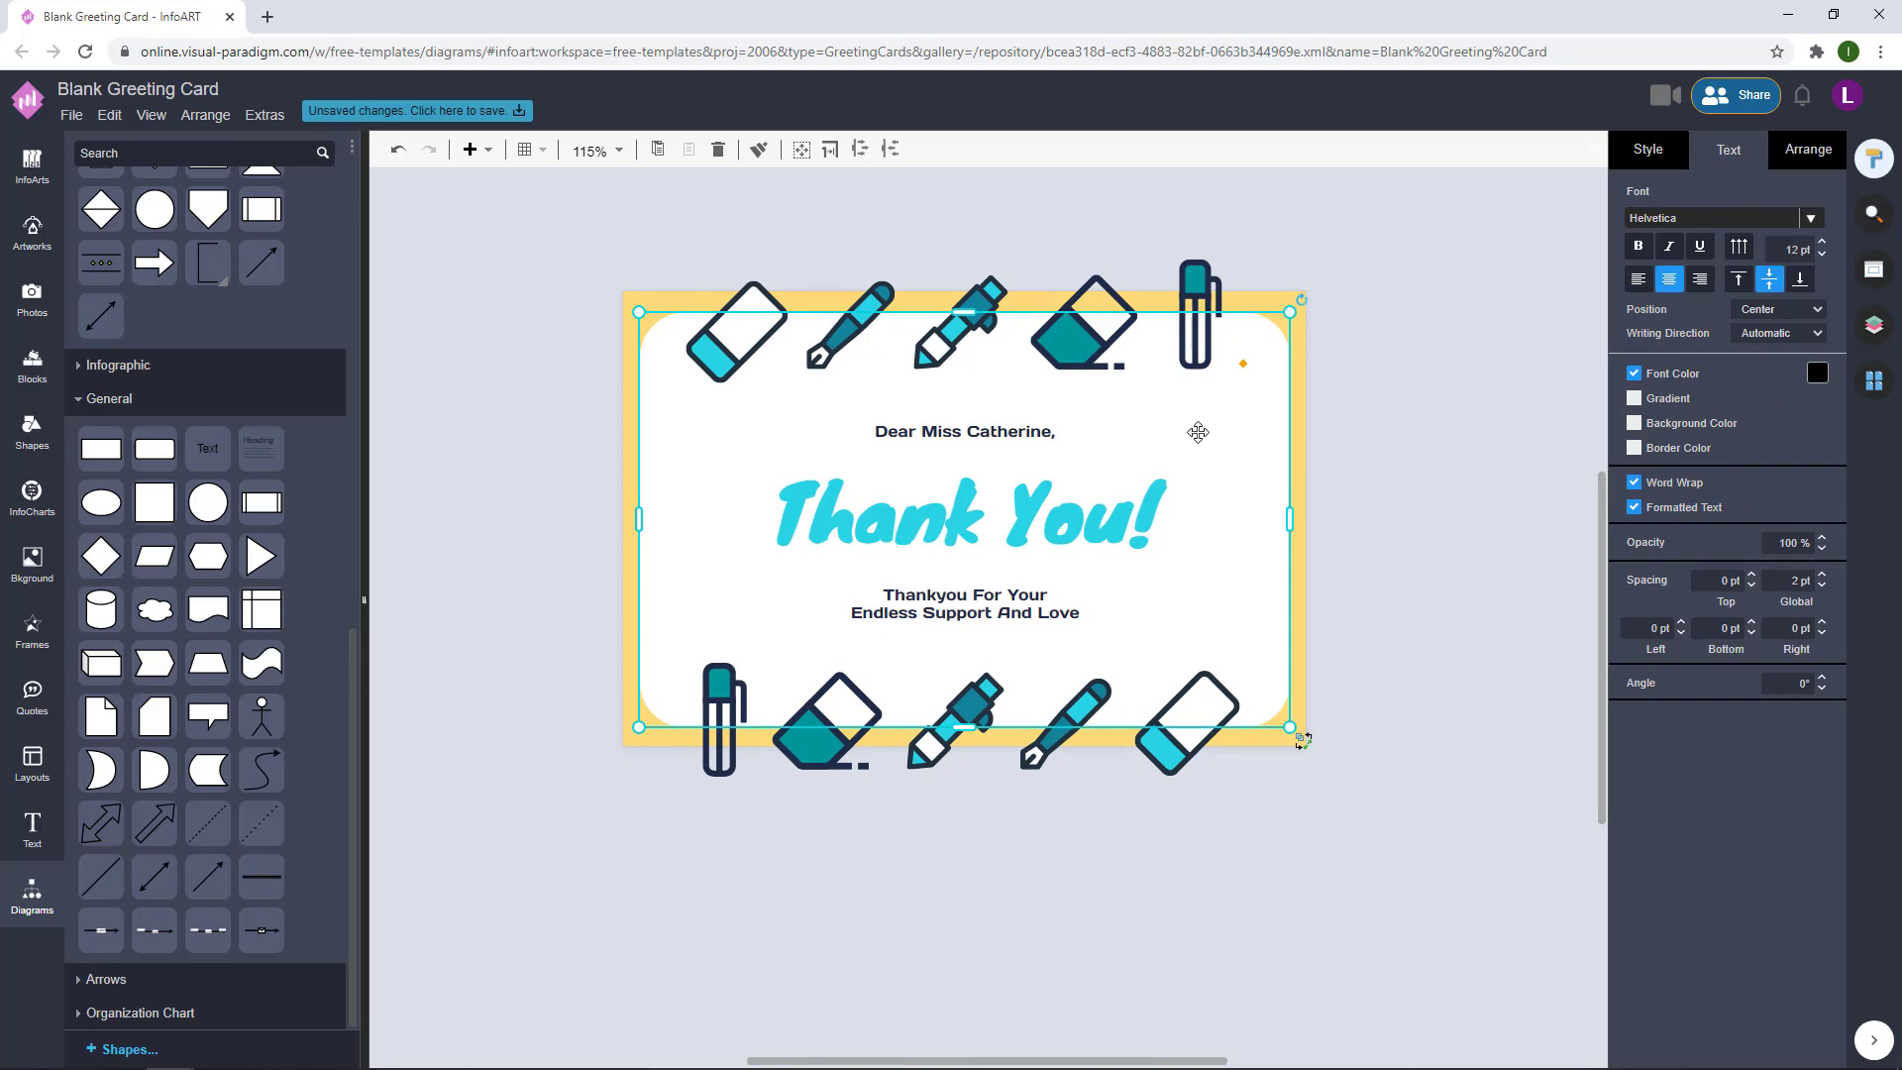
pyautogui.moveTo(1196, 430); pyautogui.dragTo(1384, 577)
pyautogui.click(1656, 156)
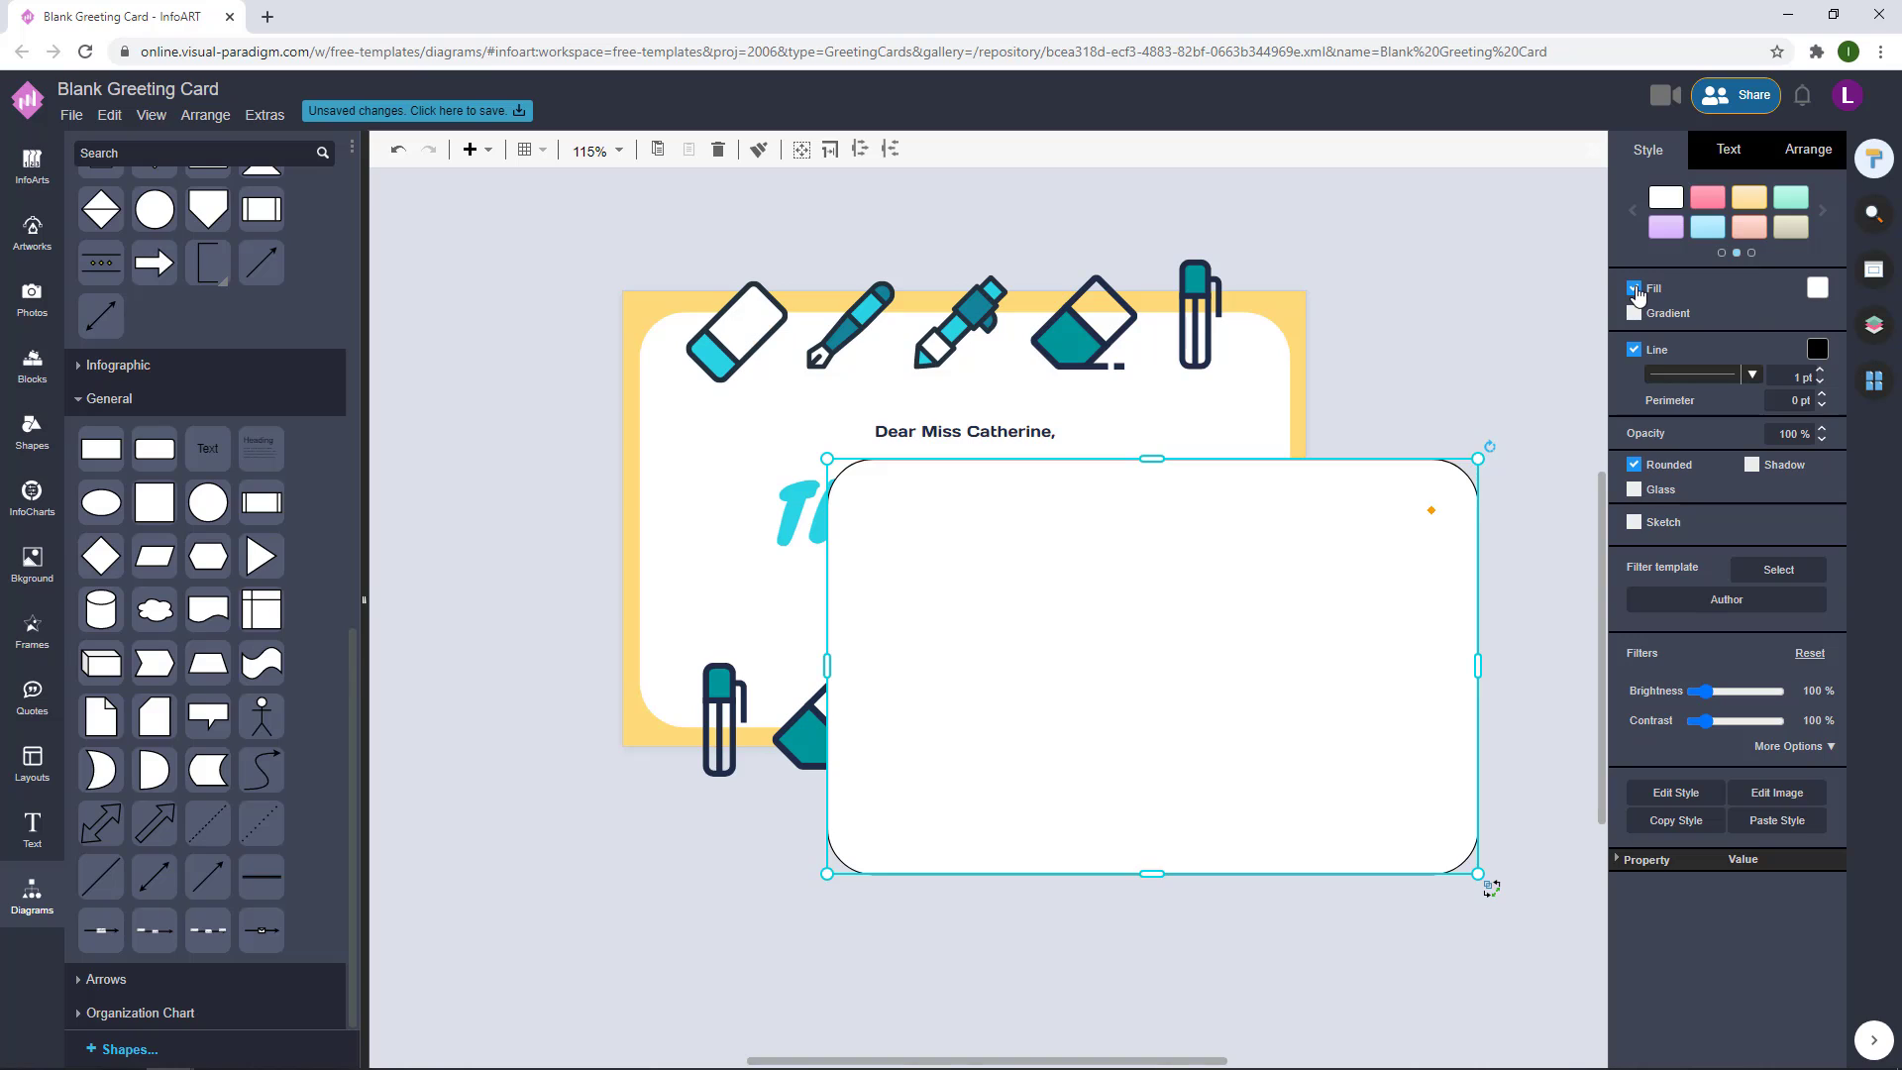
pyautogui.click(1634, 288)
pyautogui.click(1817, 325)
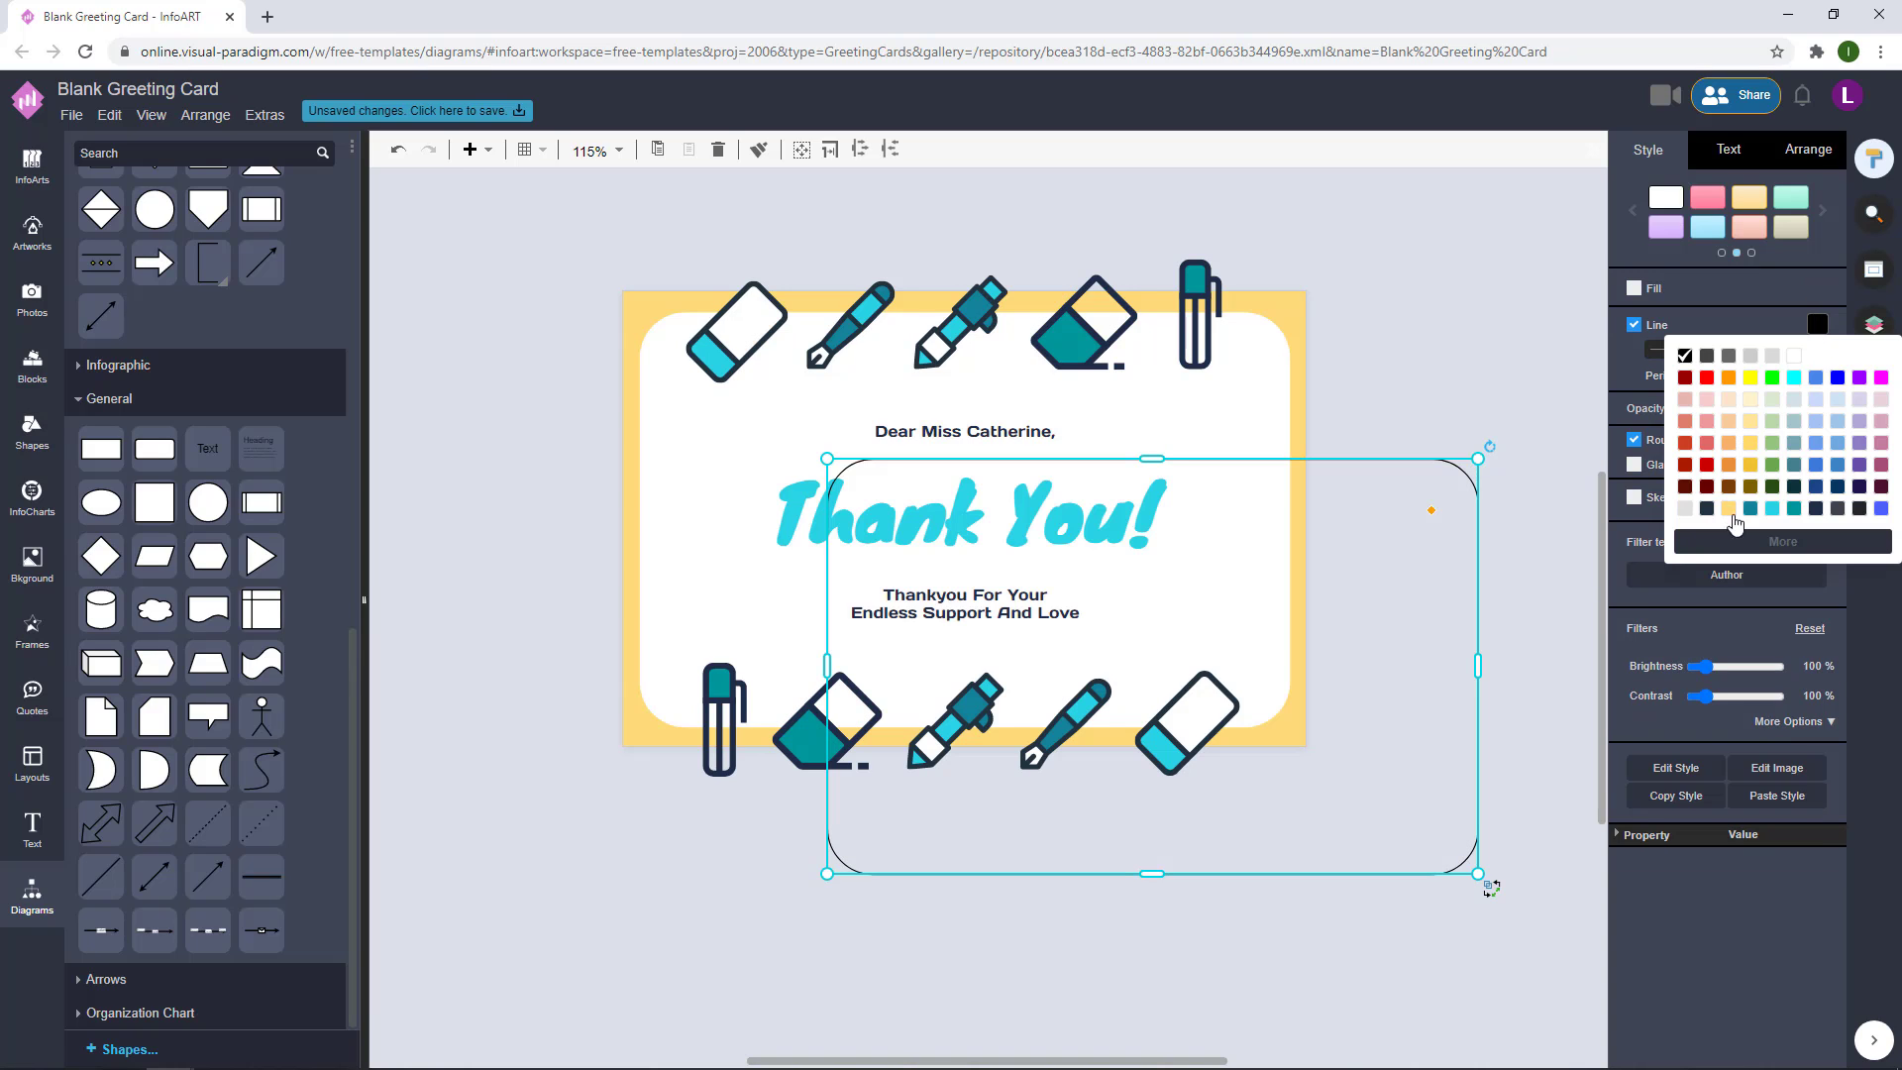
pyautogui.click(1773, 509)
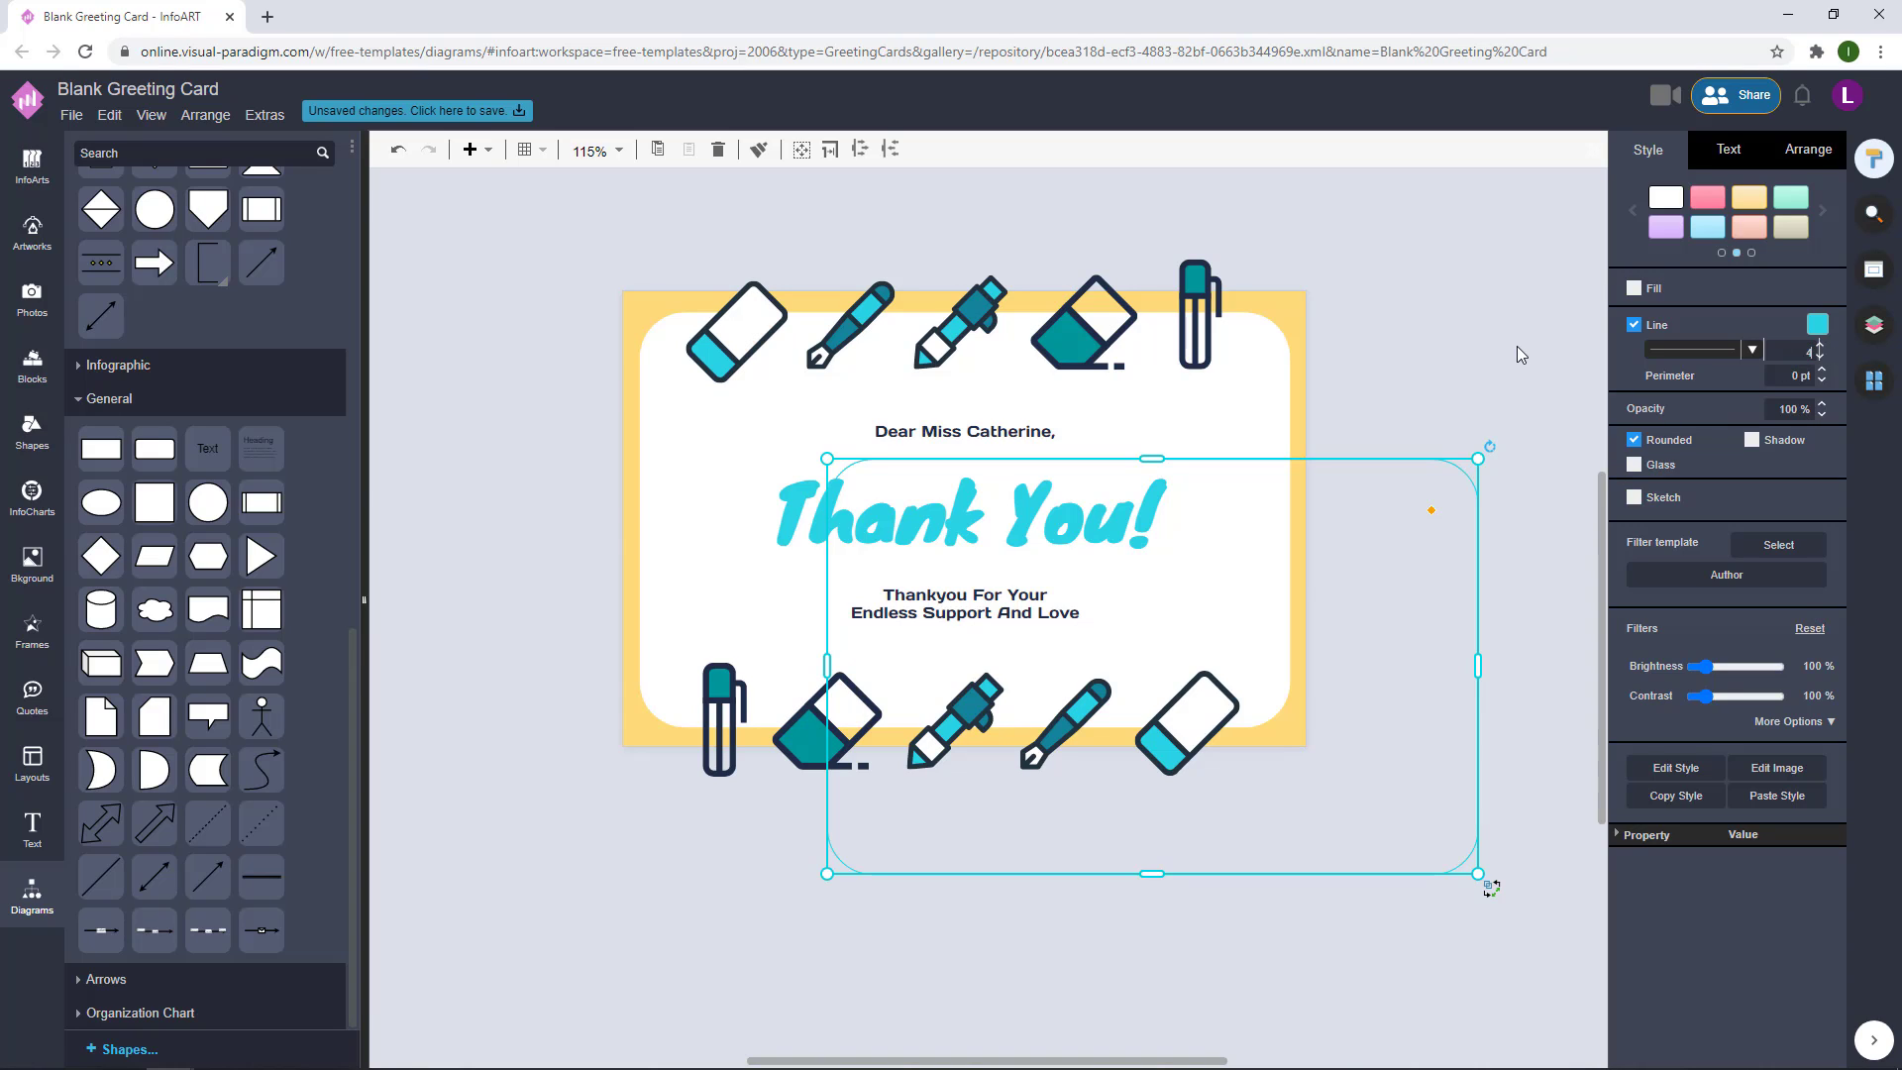
pyautogui.press('Return')
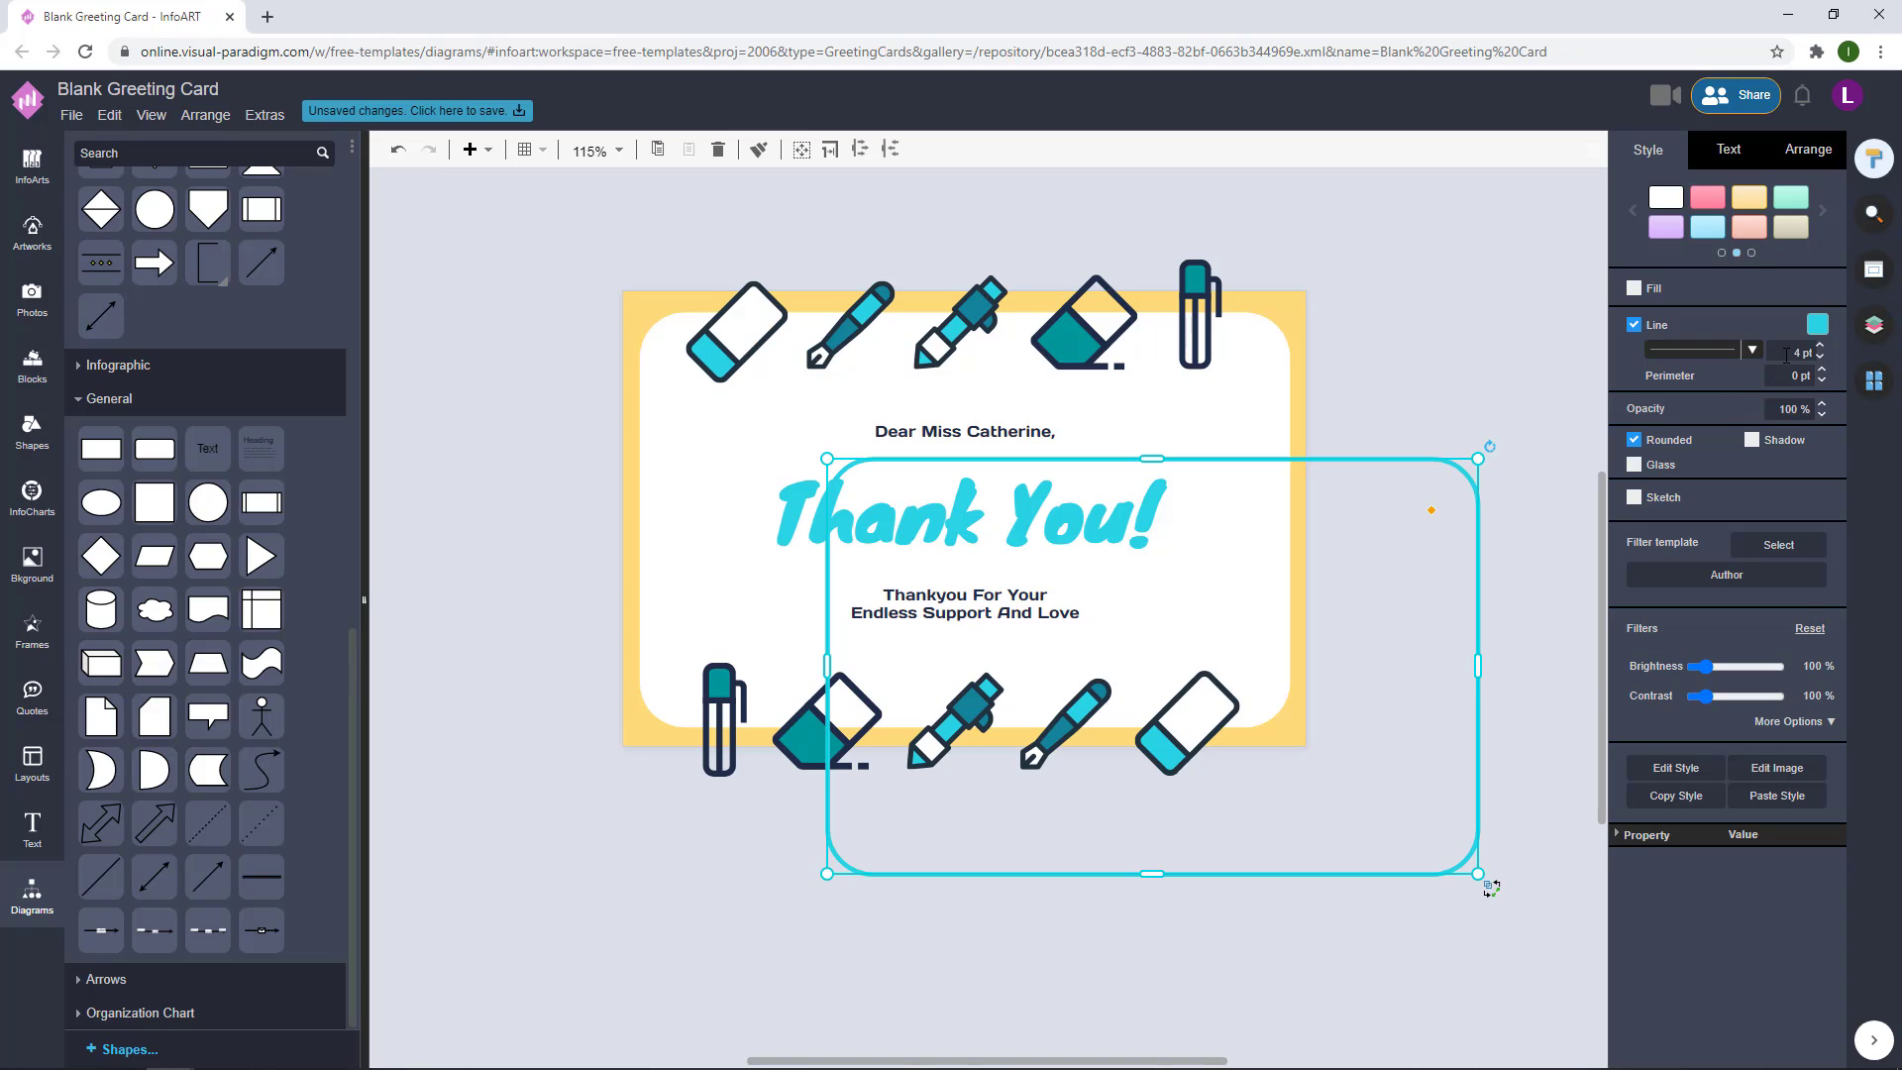
# - Move the cyan frame back onto the card and resize it to sit just inside the white panel's edges
pyautogui.moveTo(1377, 568); pyautogui.dragTo(1197, 430)
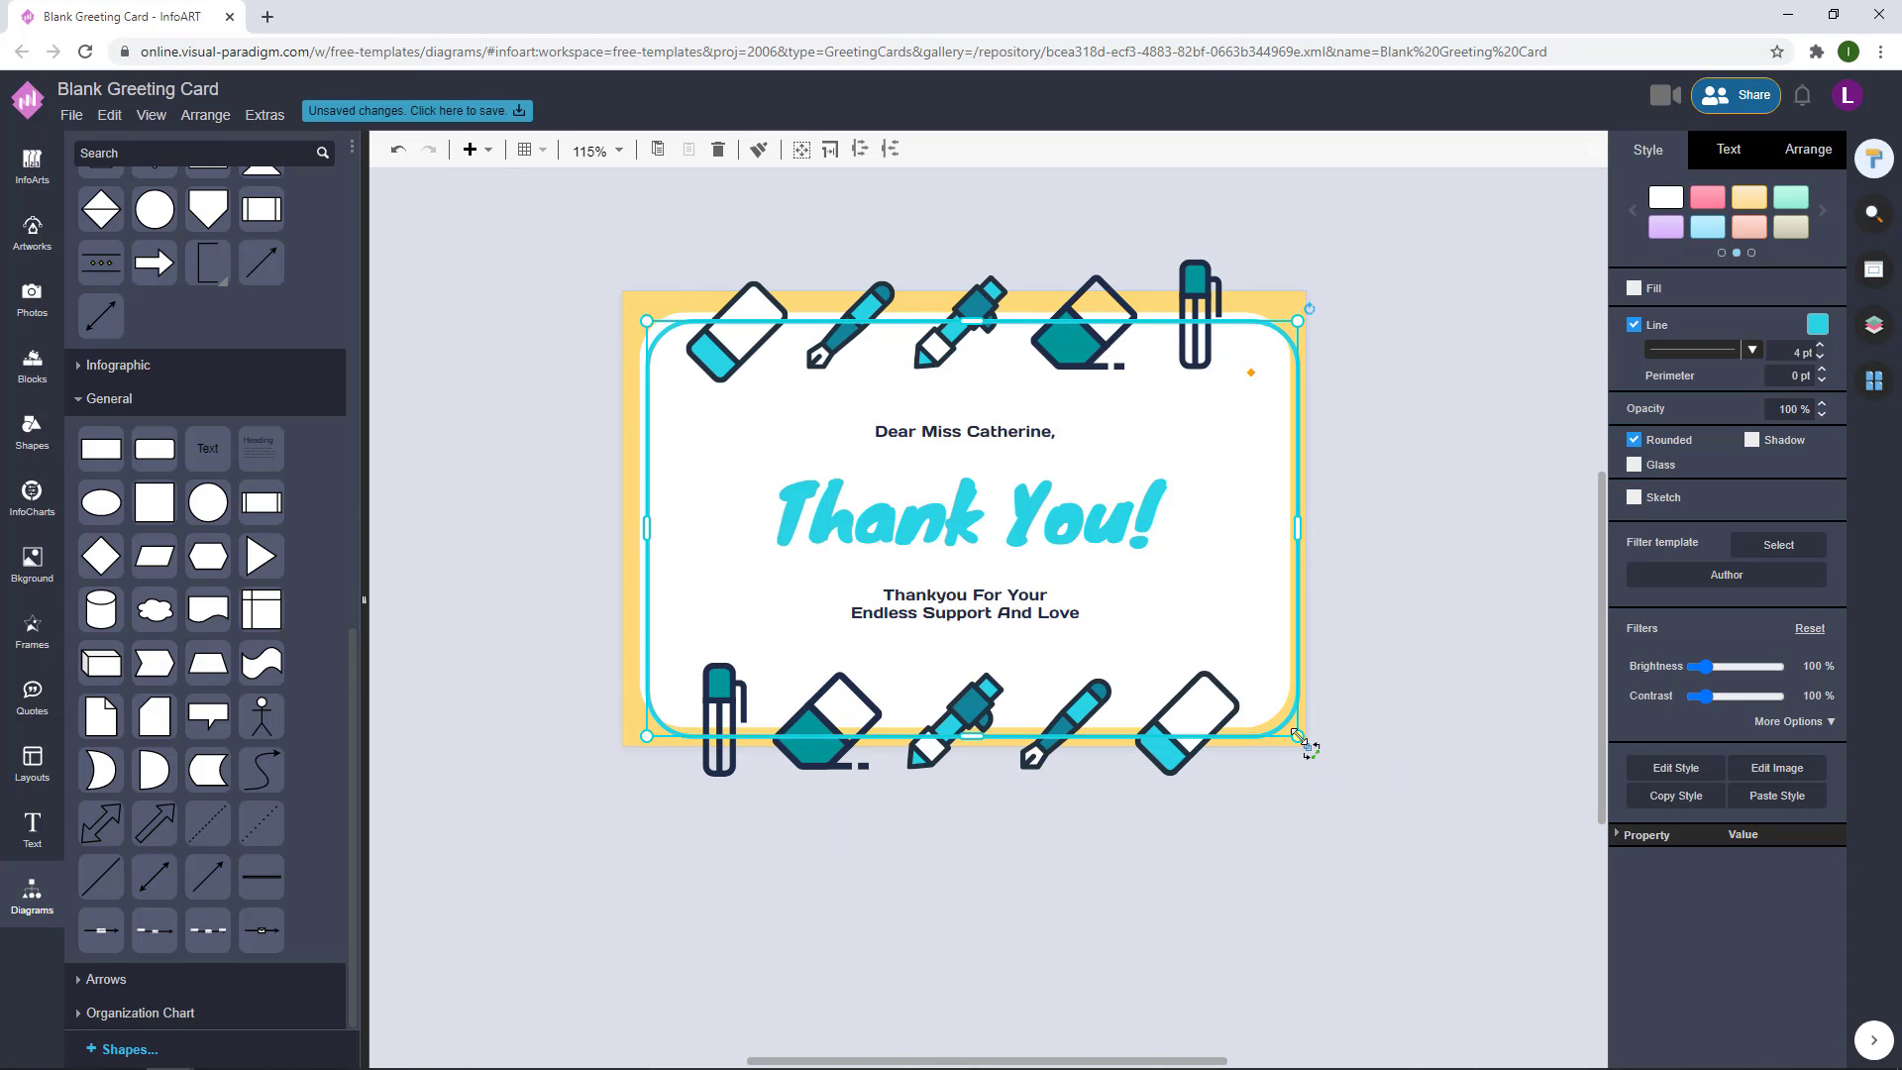
pyautogui.moveTo(1297, 734); pyautogui.dragTo(1263, 713)
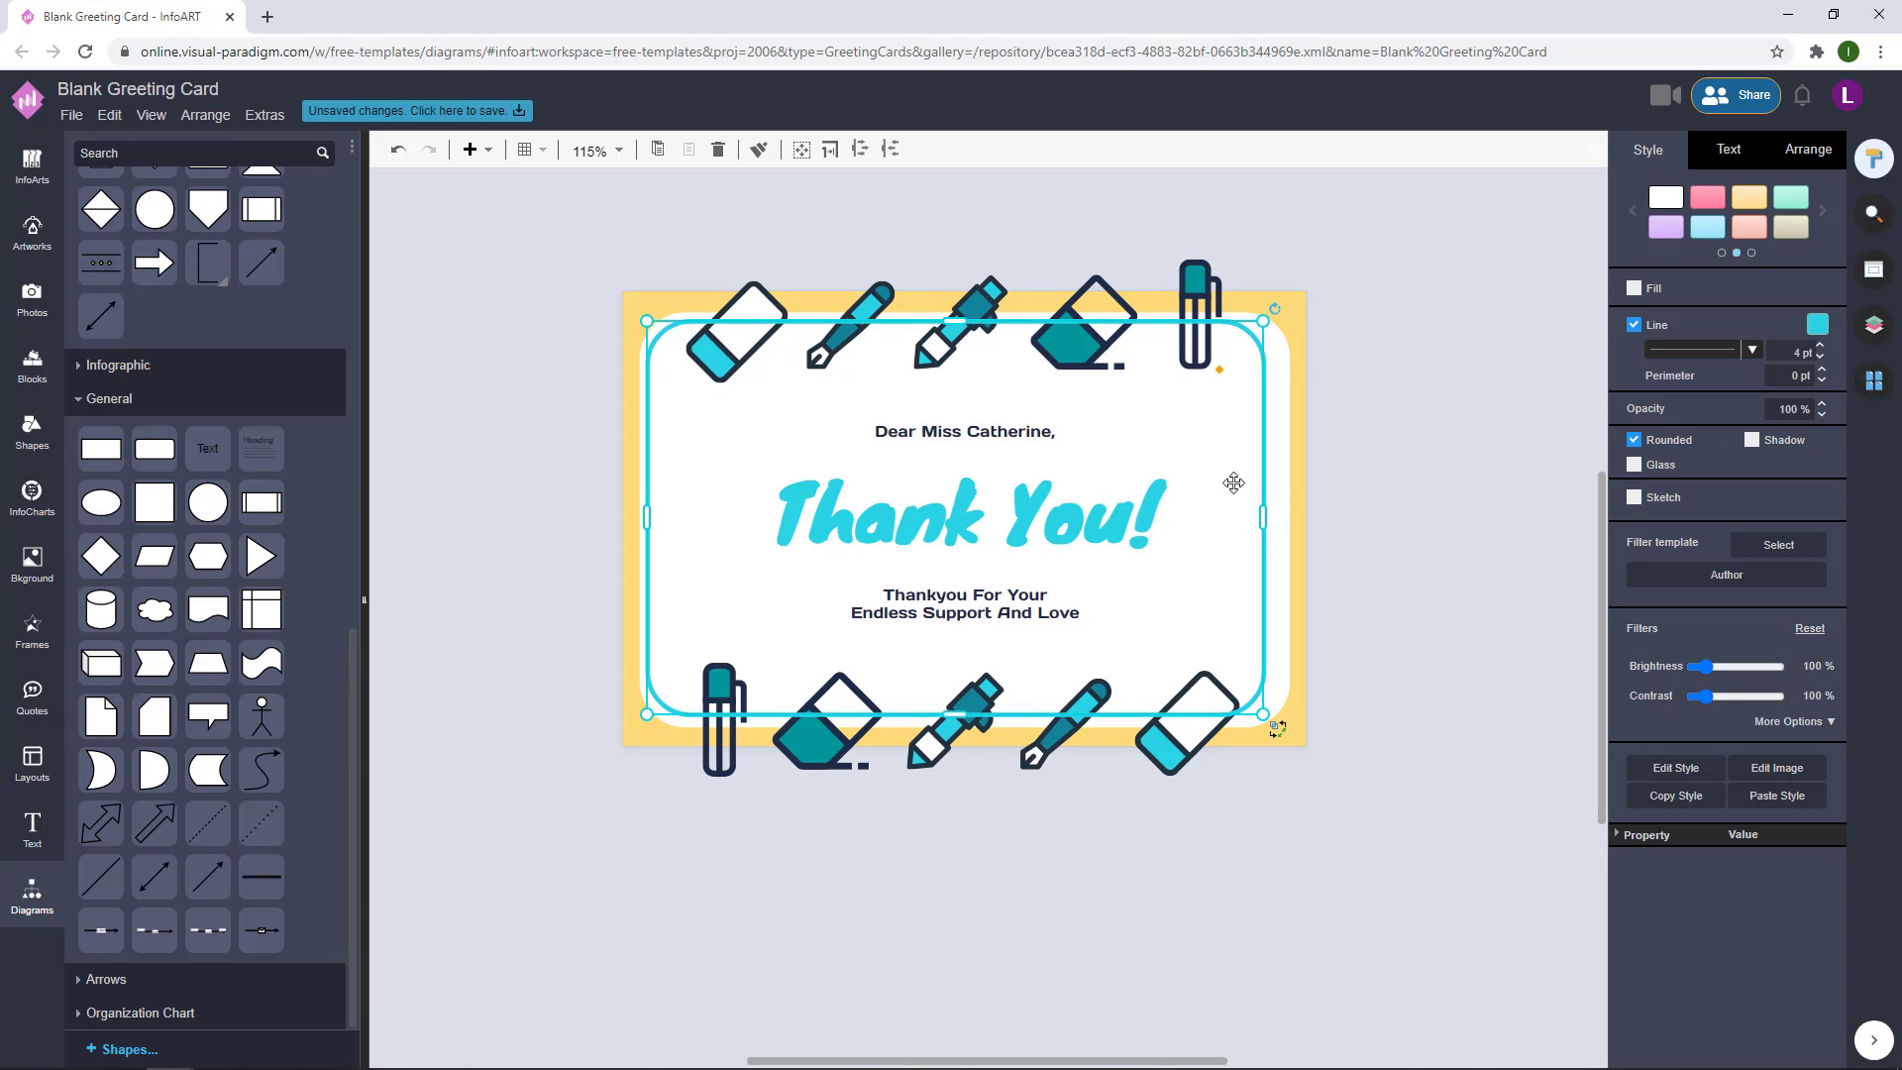
pyautogui.moveTo(1234, 482); pyautogui.dragTo(1235, 486)
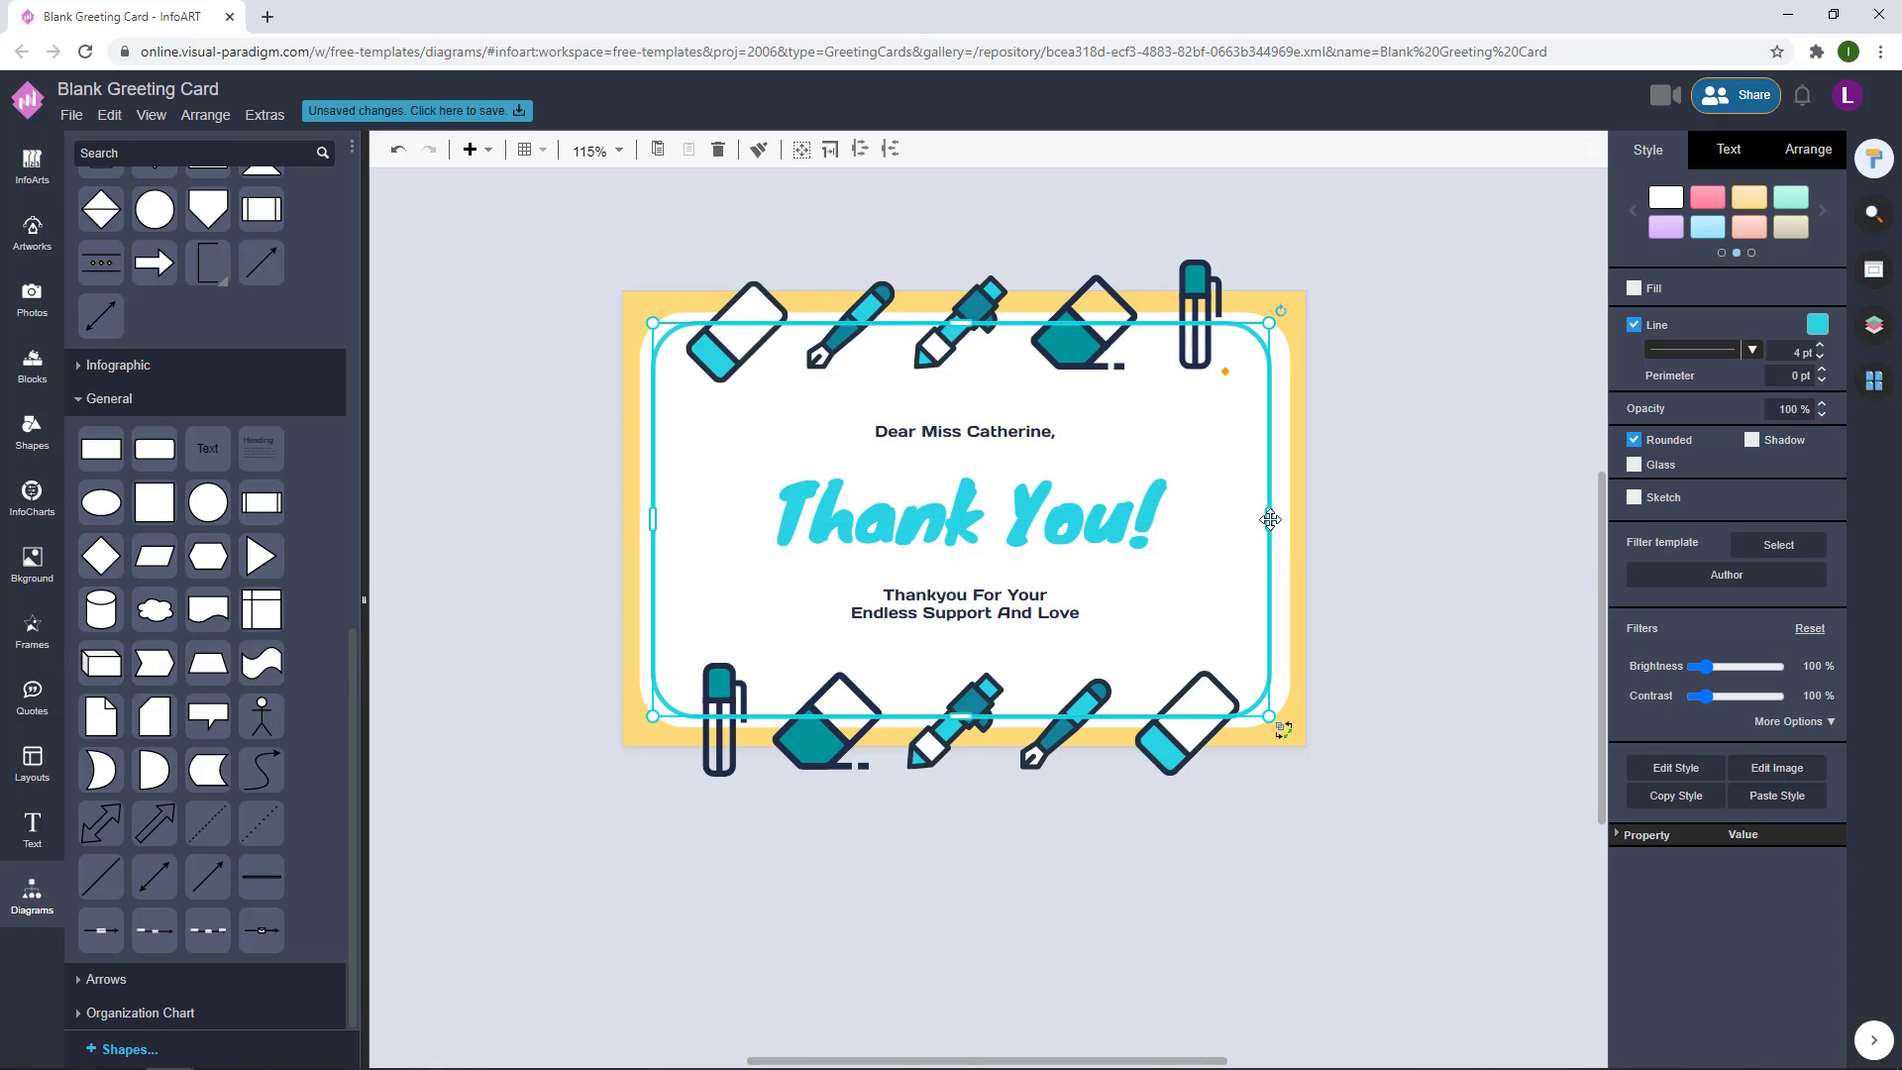
pyautogui.moveTo(1269, 518); pyautogui.dragTo(1278, 517)
# - Bring the top icon row, the bottom icon row and the three texts to the front of the cyan frame
pyautogui.moveTo(1425, 454); pyautogui.dragTo(521, 212)
pyautogui.click(1416, 341)
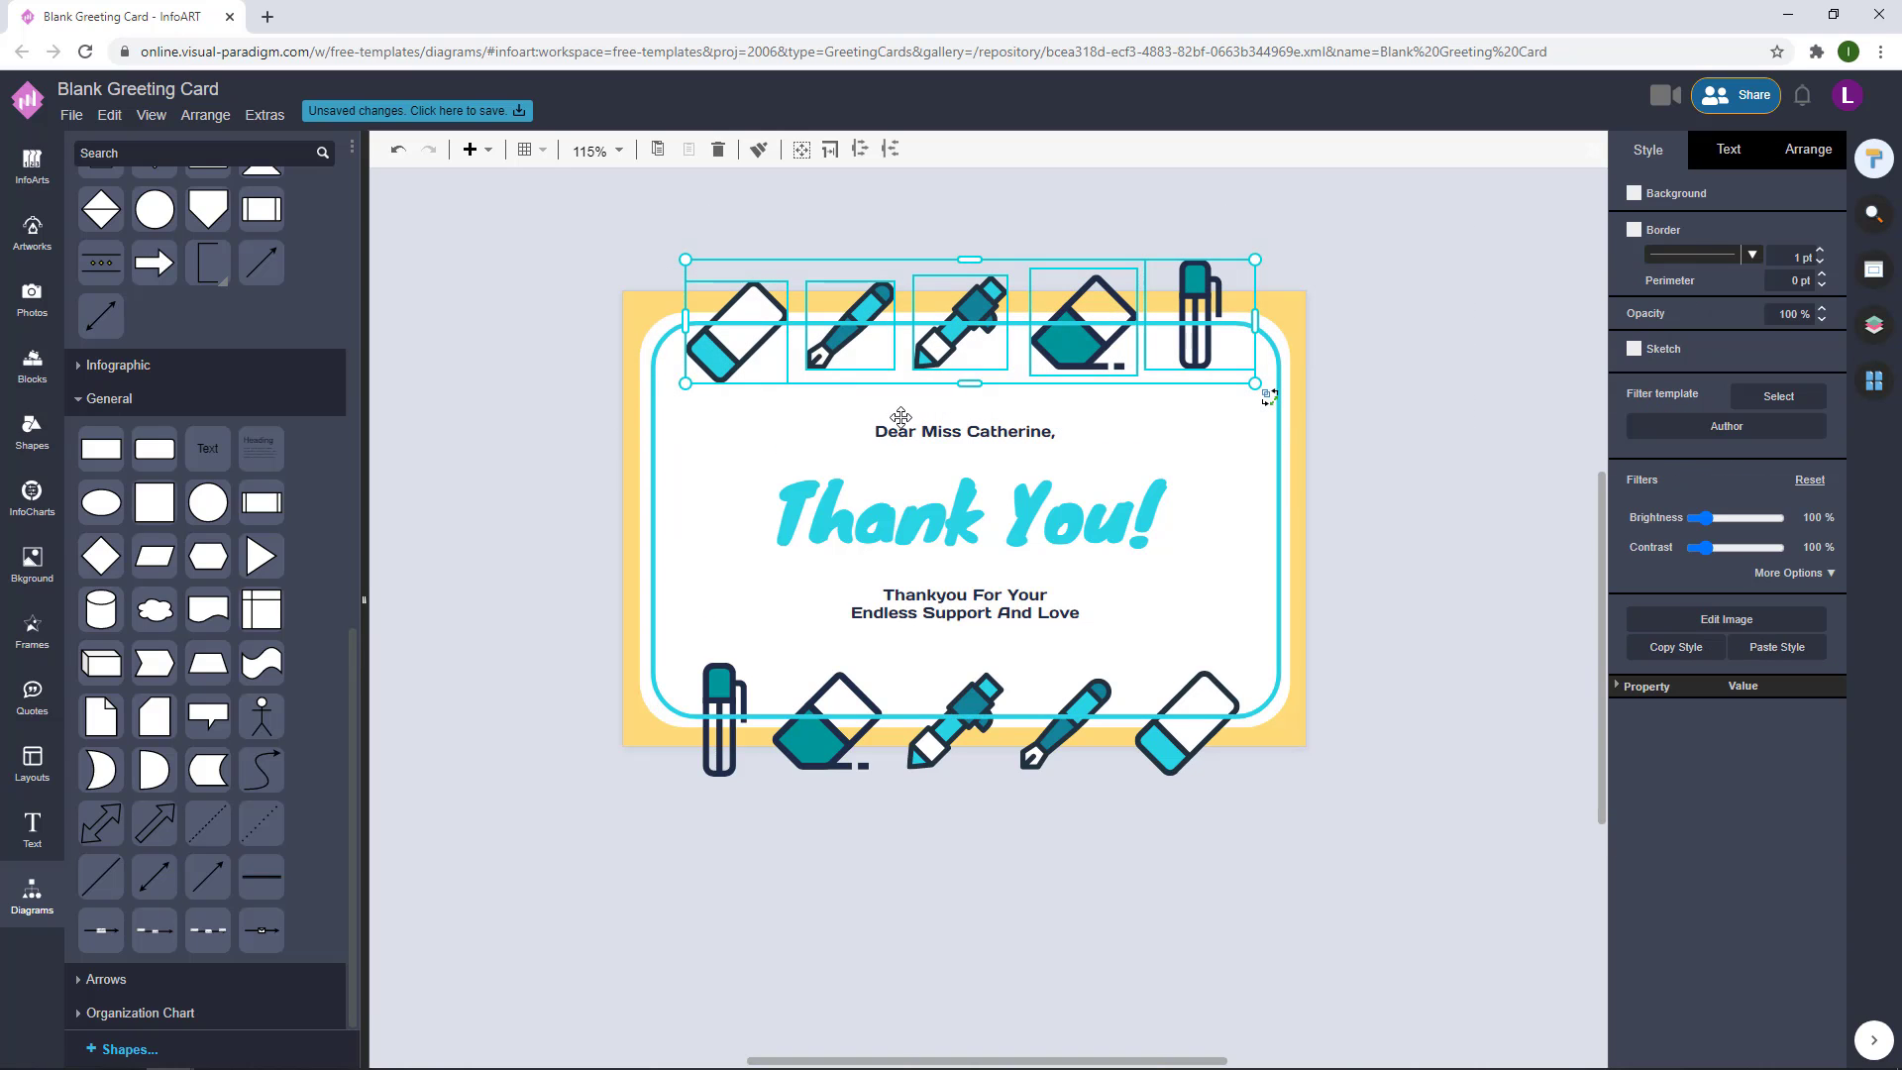
pyautogui.click(1783, 158)
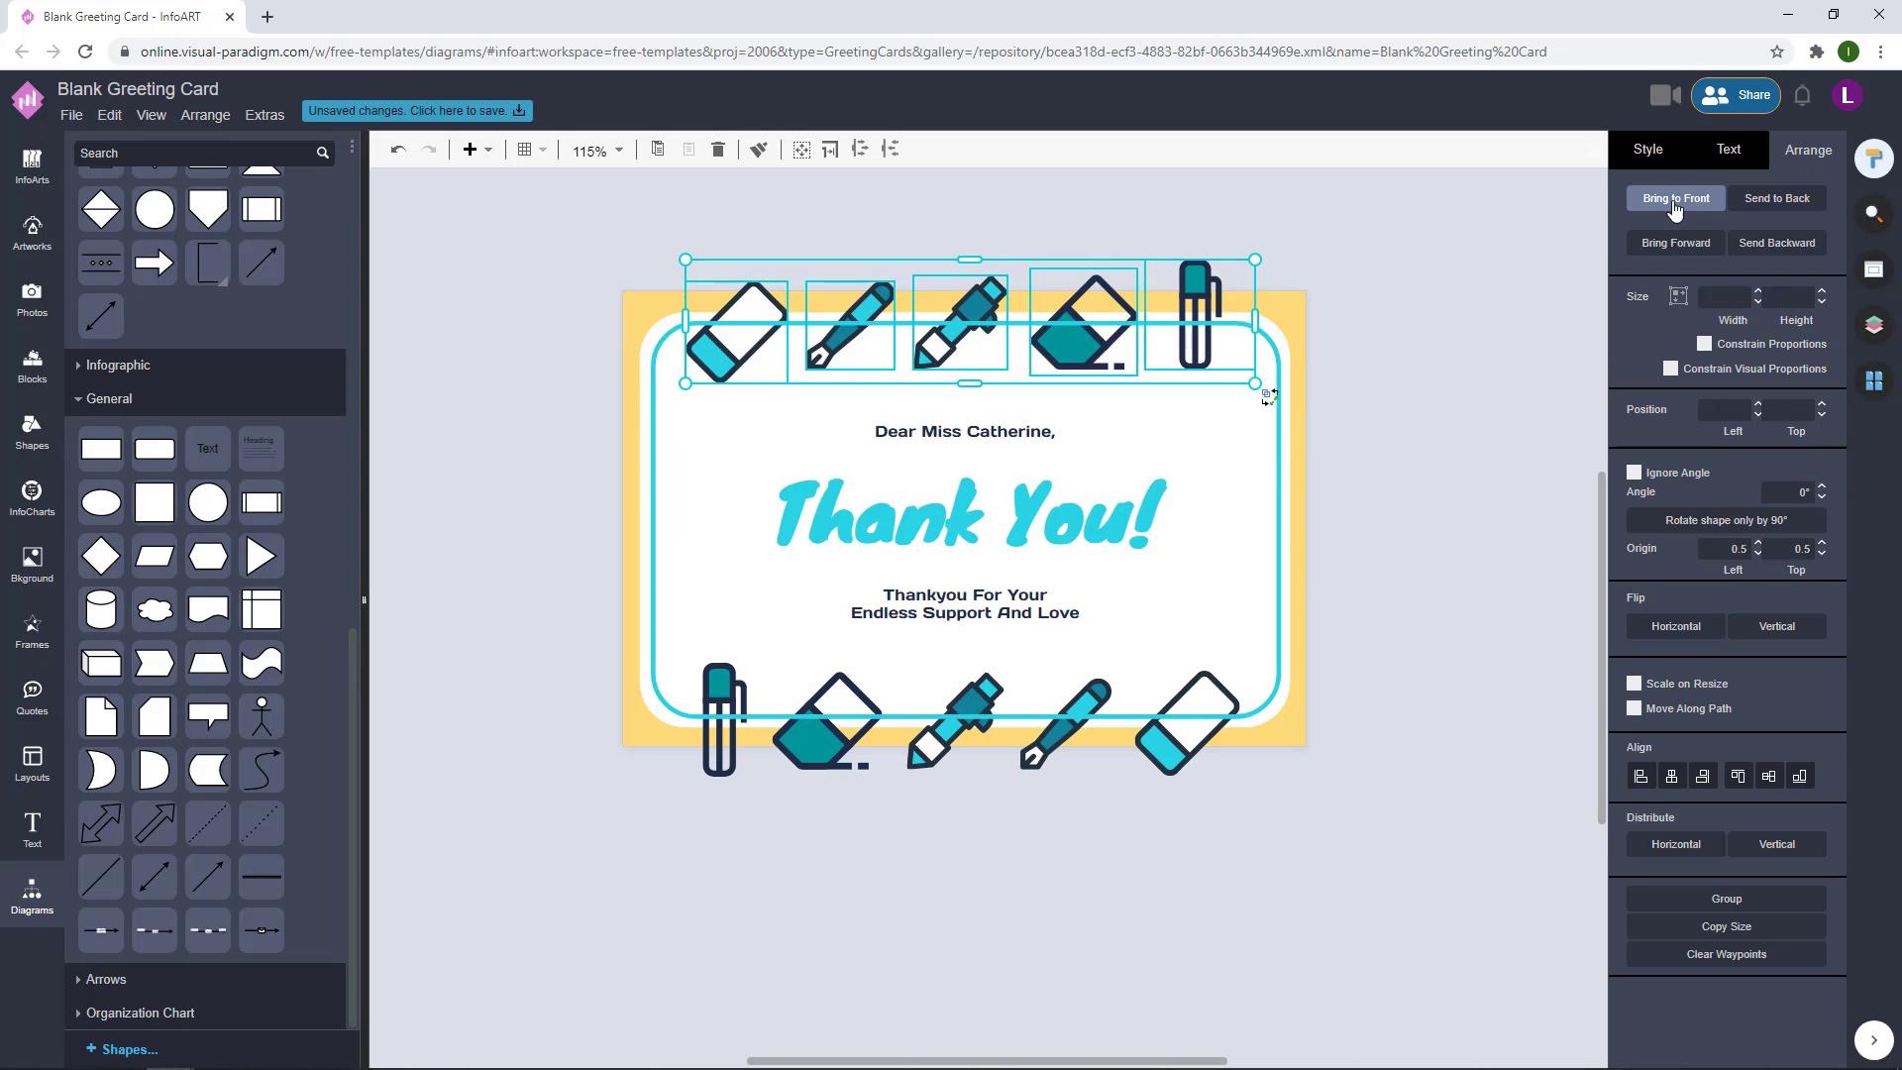
pyautogui.moveTo(1422, 875); pyautogui.dragTo(526, 556)
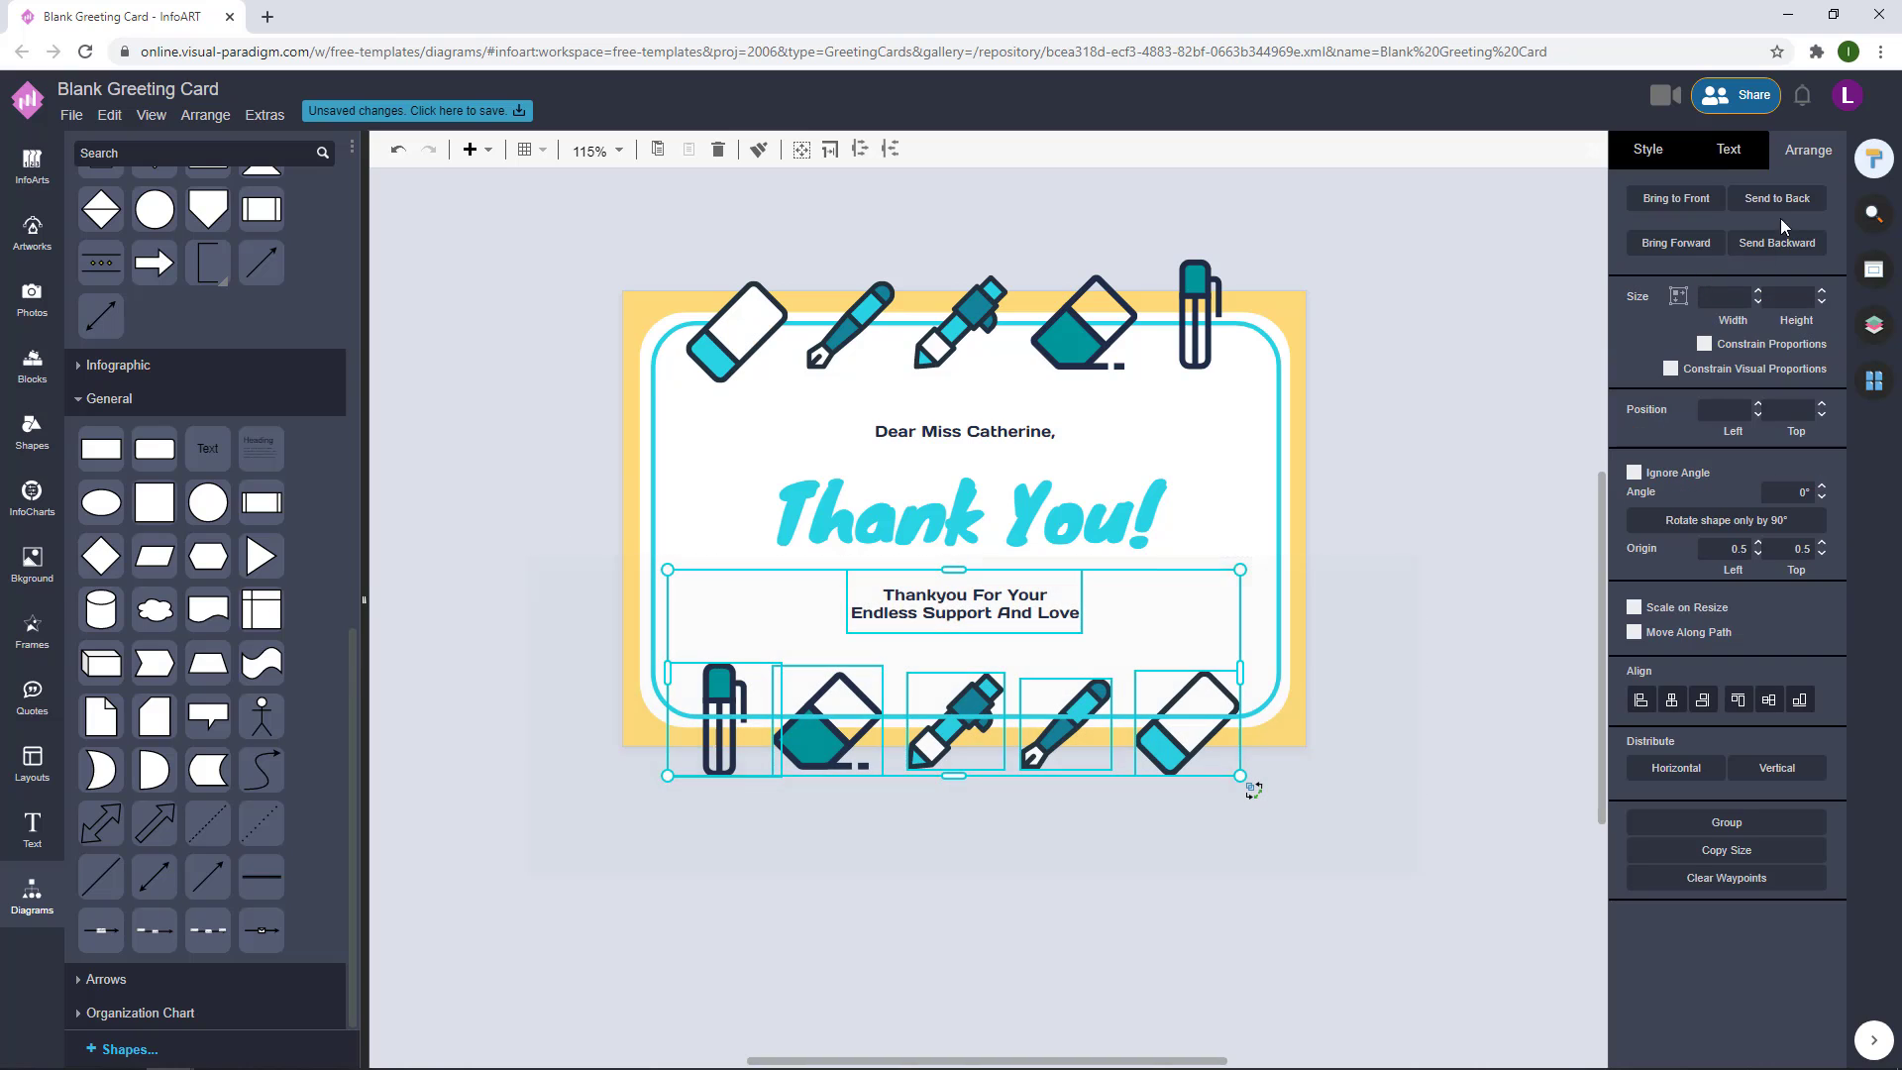
pyautogui.click(1410, 607)
pyautogui.moveTo(1447, 666); pyautogui.dragTo(594, 385)
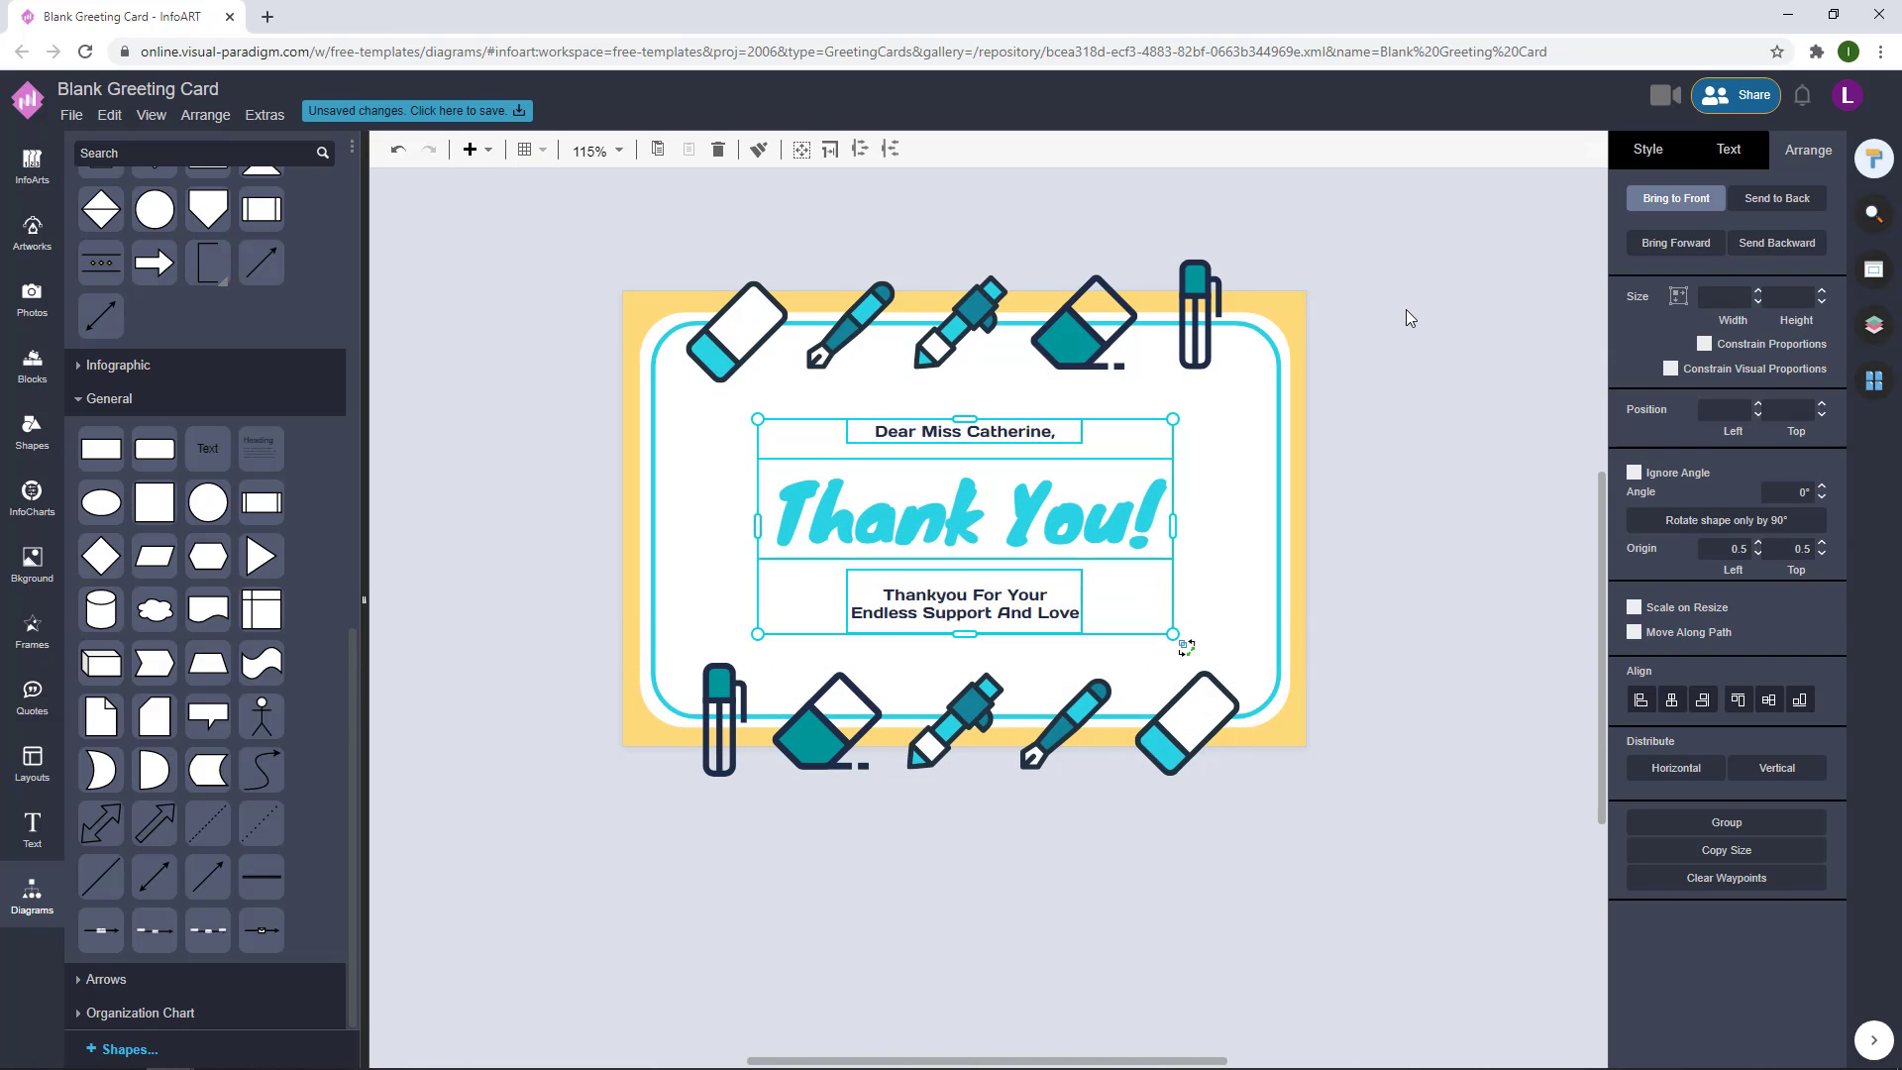
pyautogui.click(1410, 318)
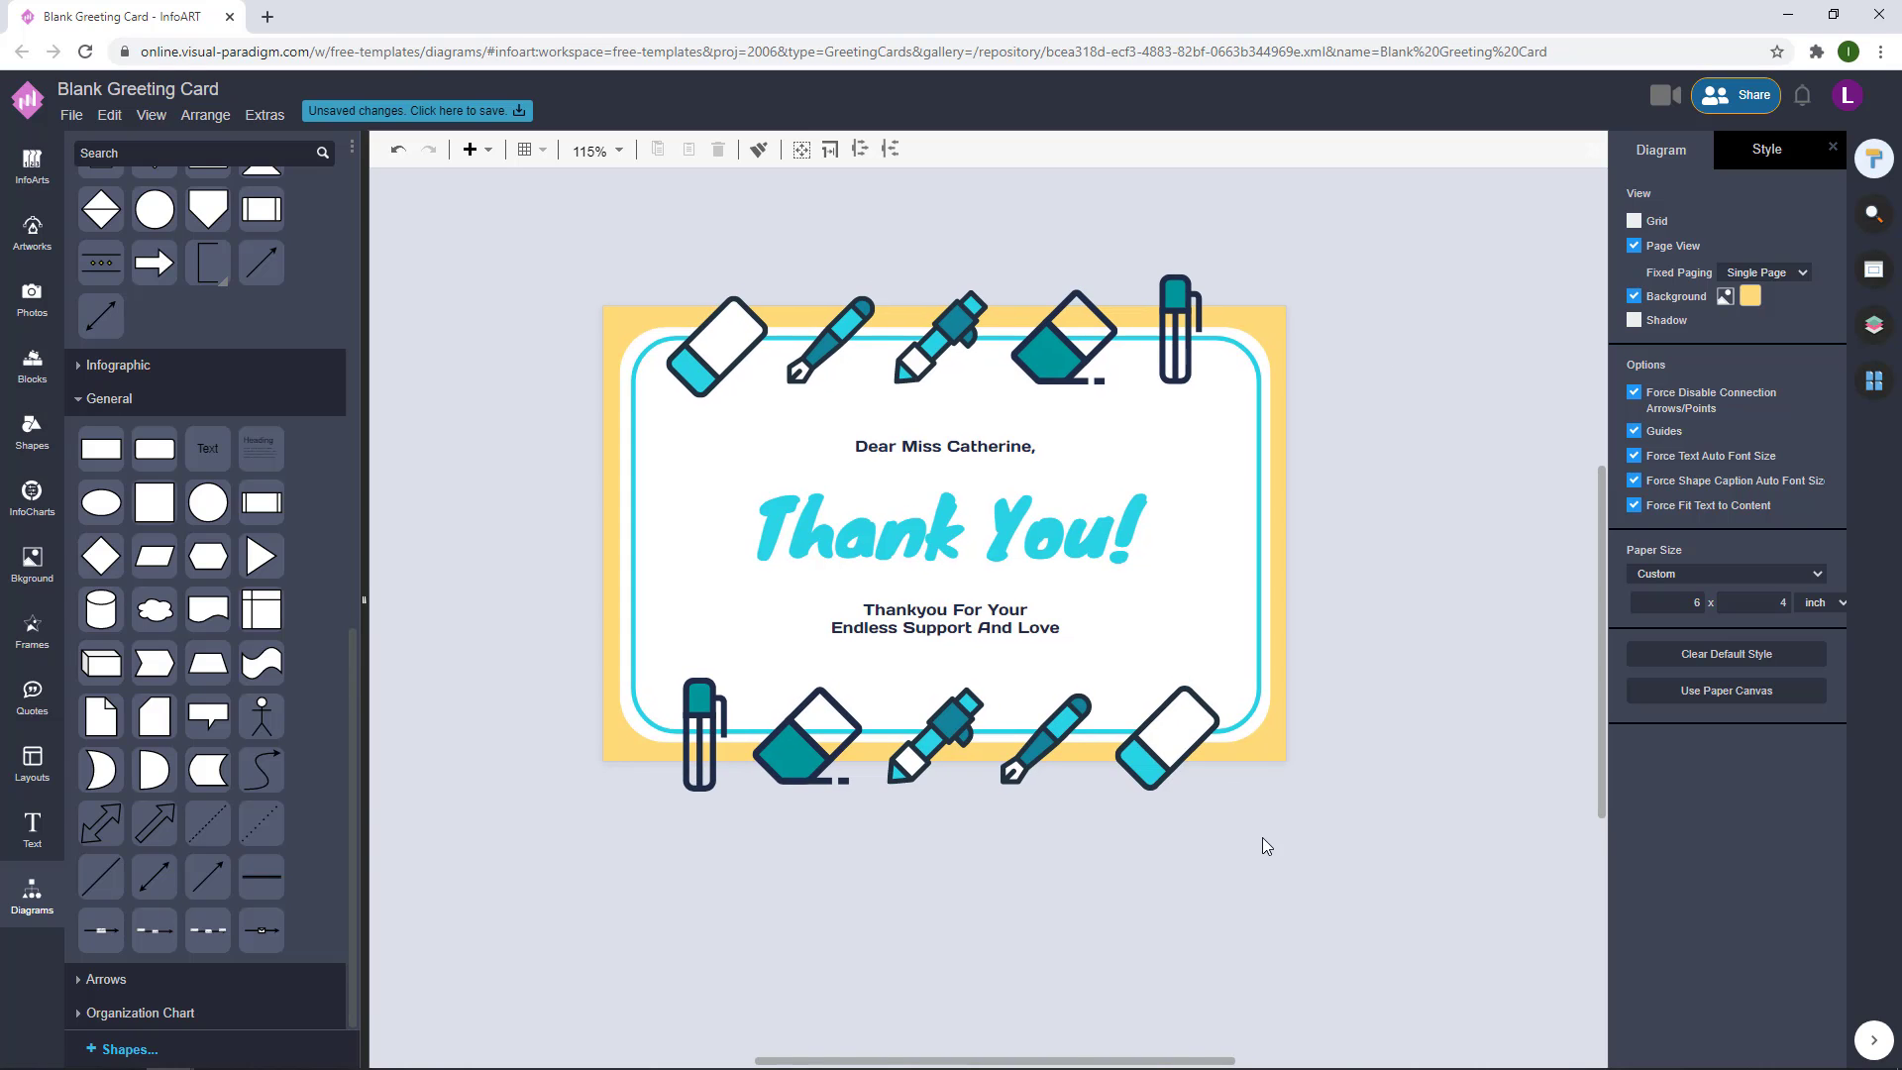
pyautogui.moveTo(1262, 838); pyautogui.dragTo(559, 618)
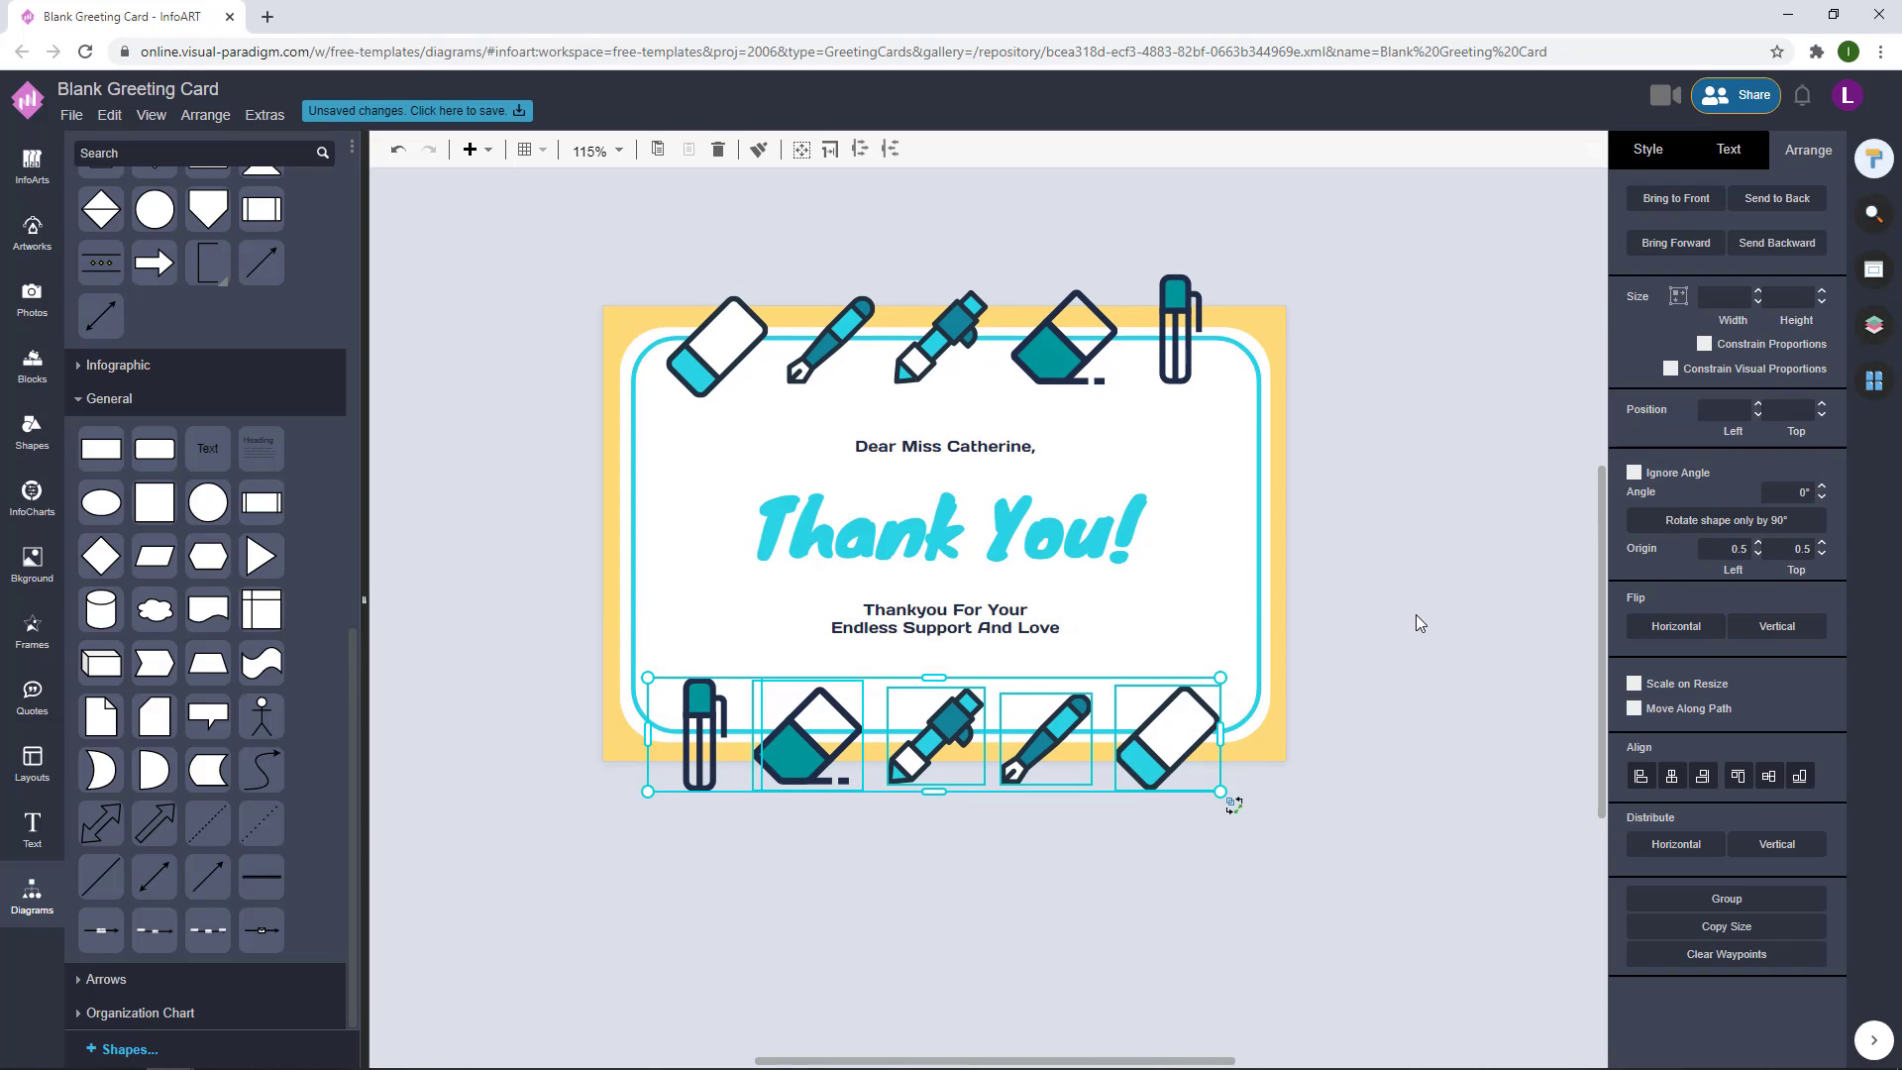
pyautogui.click(1415, 615)
pyautogui.moveTo(1421, 555); pyautogui.dragTo(1372, 576)
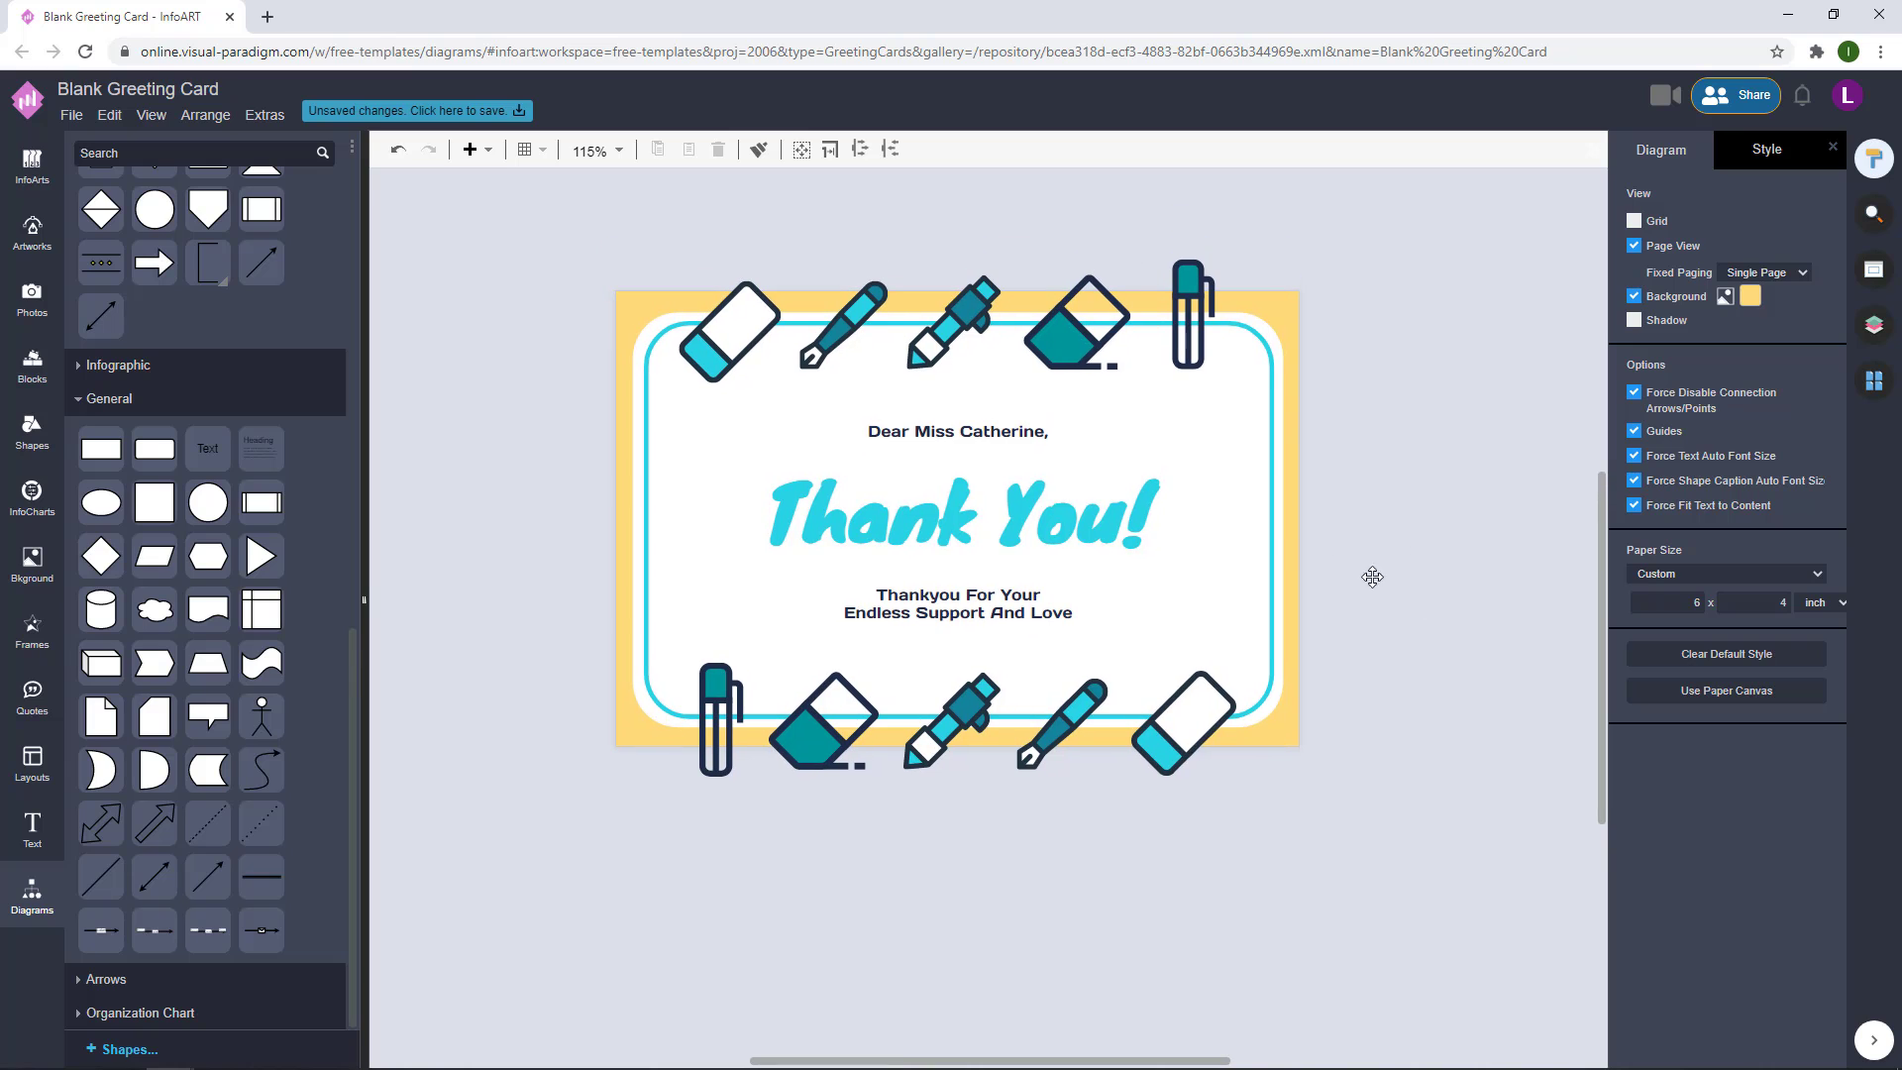
# - Try shrinking the top icon row and centering it on the card
pyautogui.moveTo(1427, 432); pyautogui.dragTo(548, 199)
pyautogui.moveTo(1239, 261); pyautogui.dragTo(1146, 330)
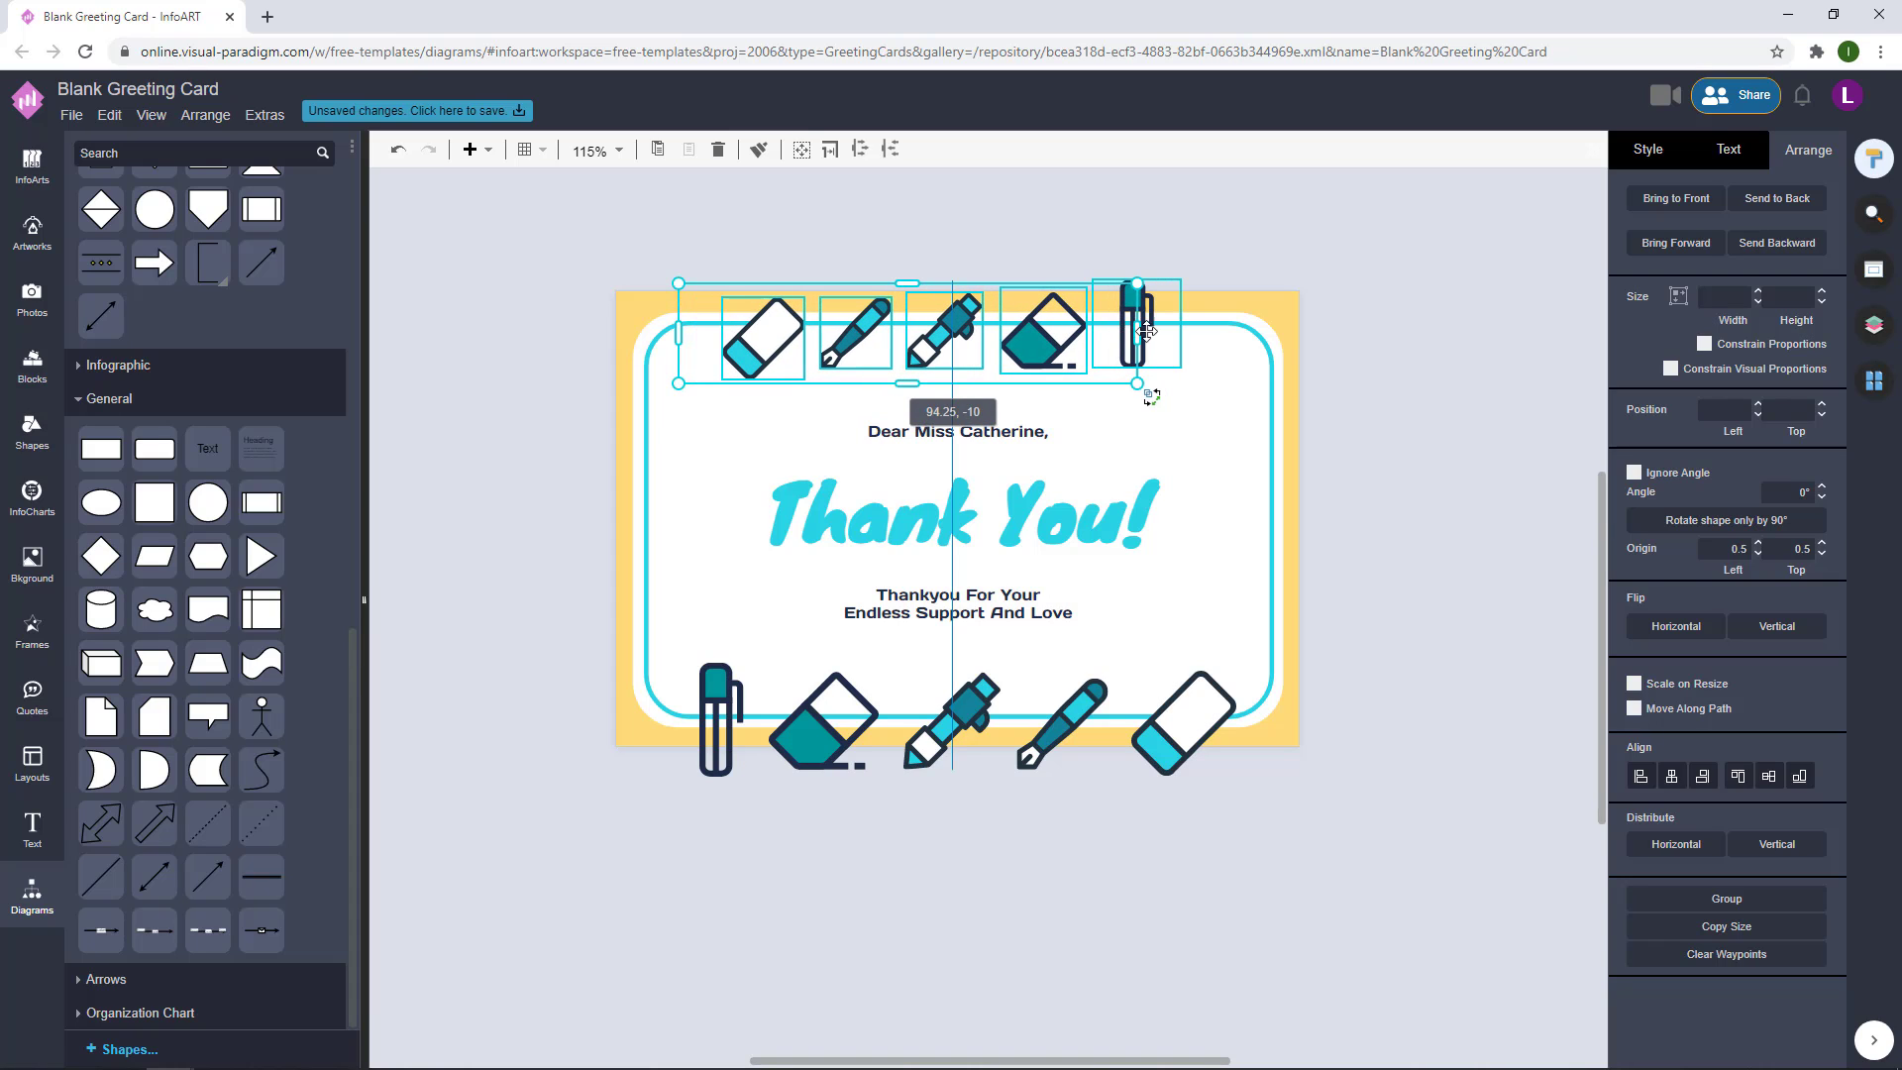
pyautogui.click(1410, 364)
pyautogui.moveTo(1411, 364); pyautogui.dragTo(1410, 335)
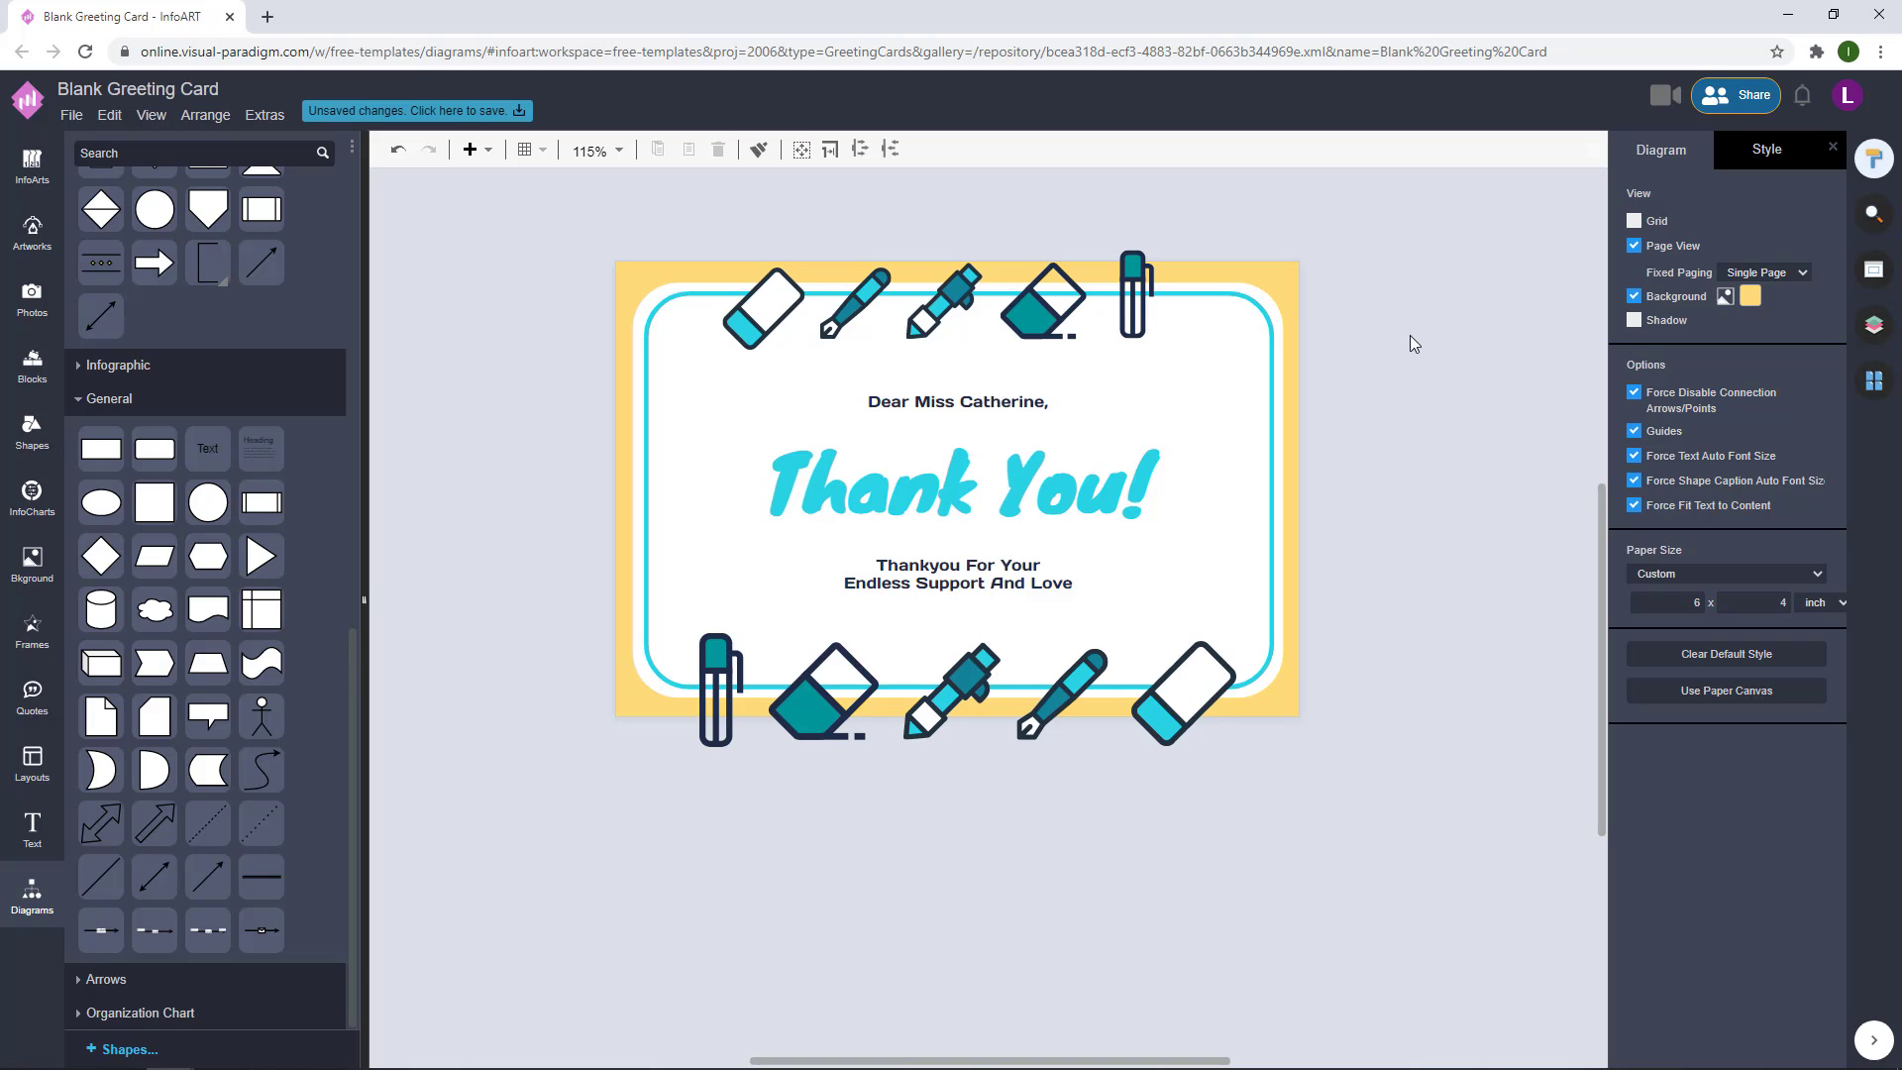
pyautogui.hotkey('ctrl', 'z')
pyautogui.hotkey('ctrl', 'z')
# - Shrink the top icon row and place it towards the card's left side, leaving room for more icons
pyautogui.moveTo(1445, 408); pyautogui.dragTo(604, 158)
pyautogui.moveTo(1248, 258); pyautogui.dragTo(1048, 329)
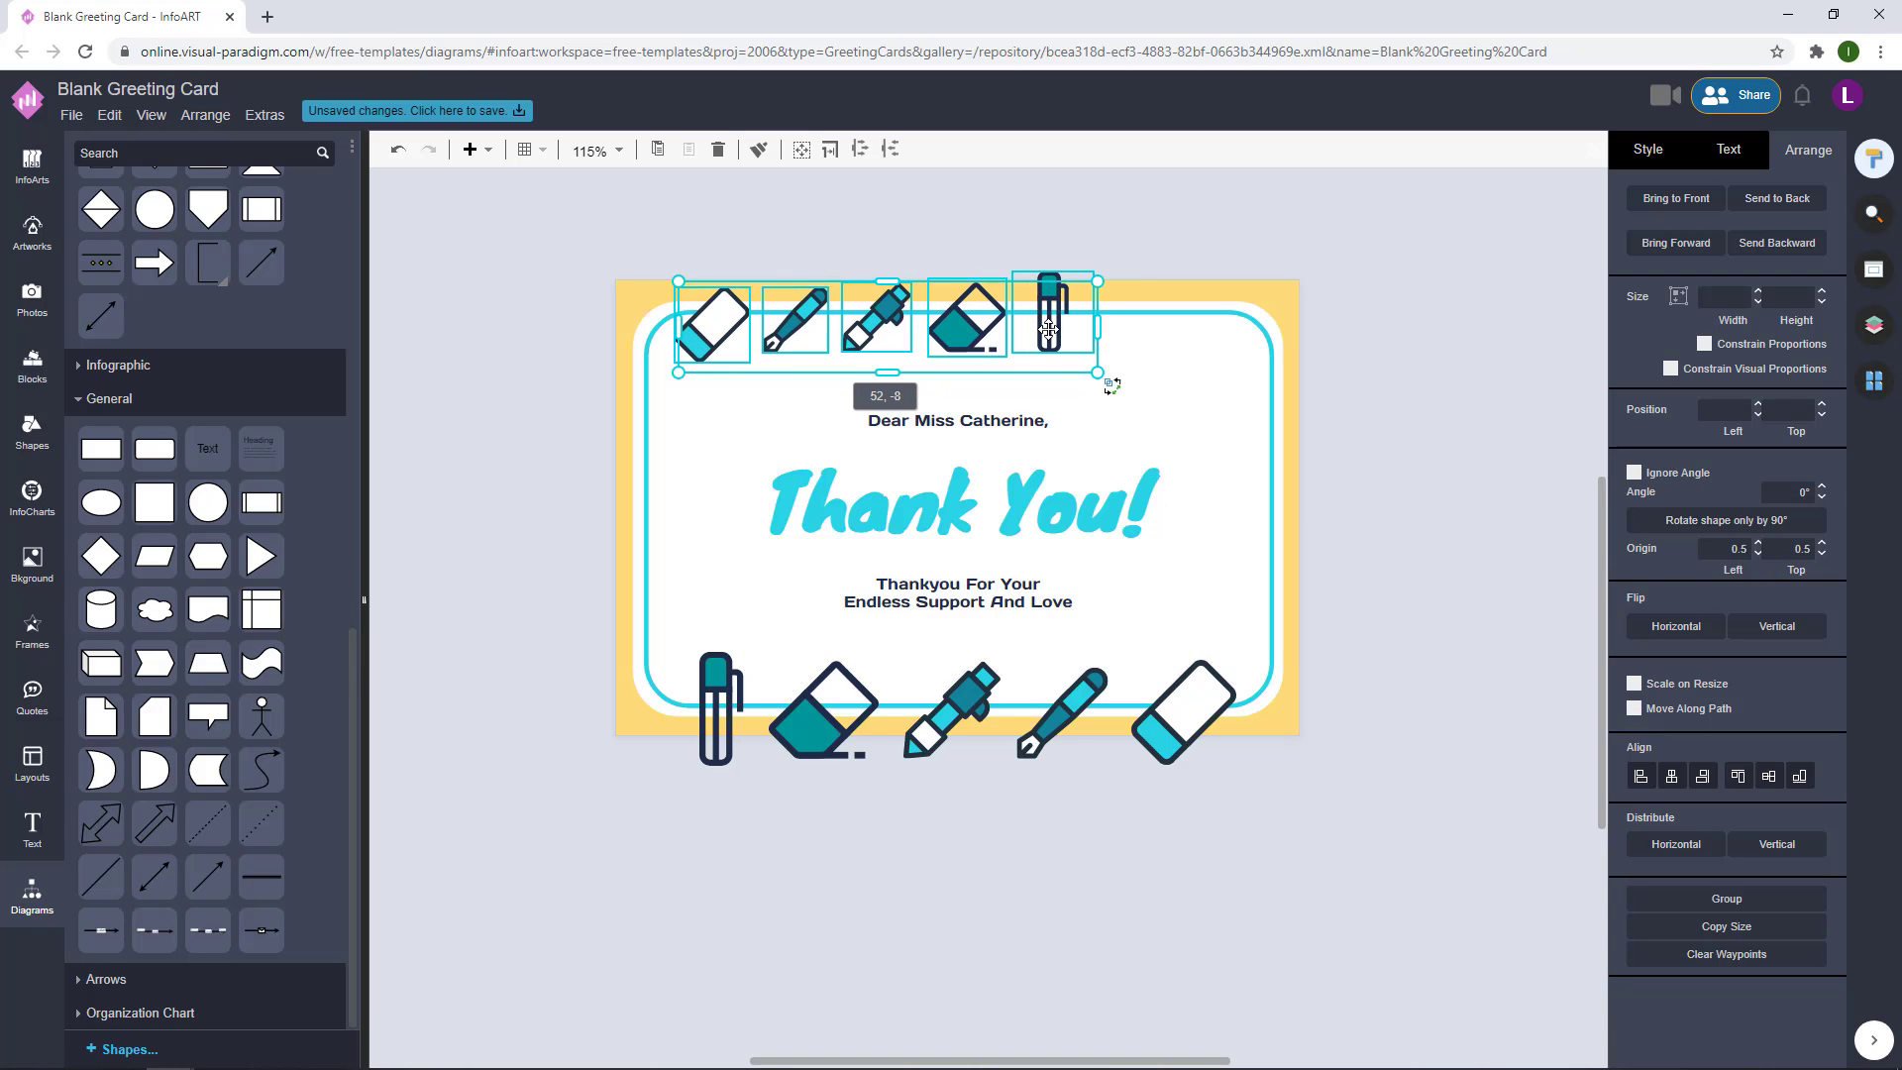
pyautogui.click(1220, 255)
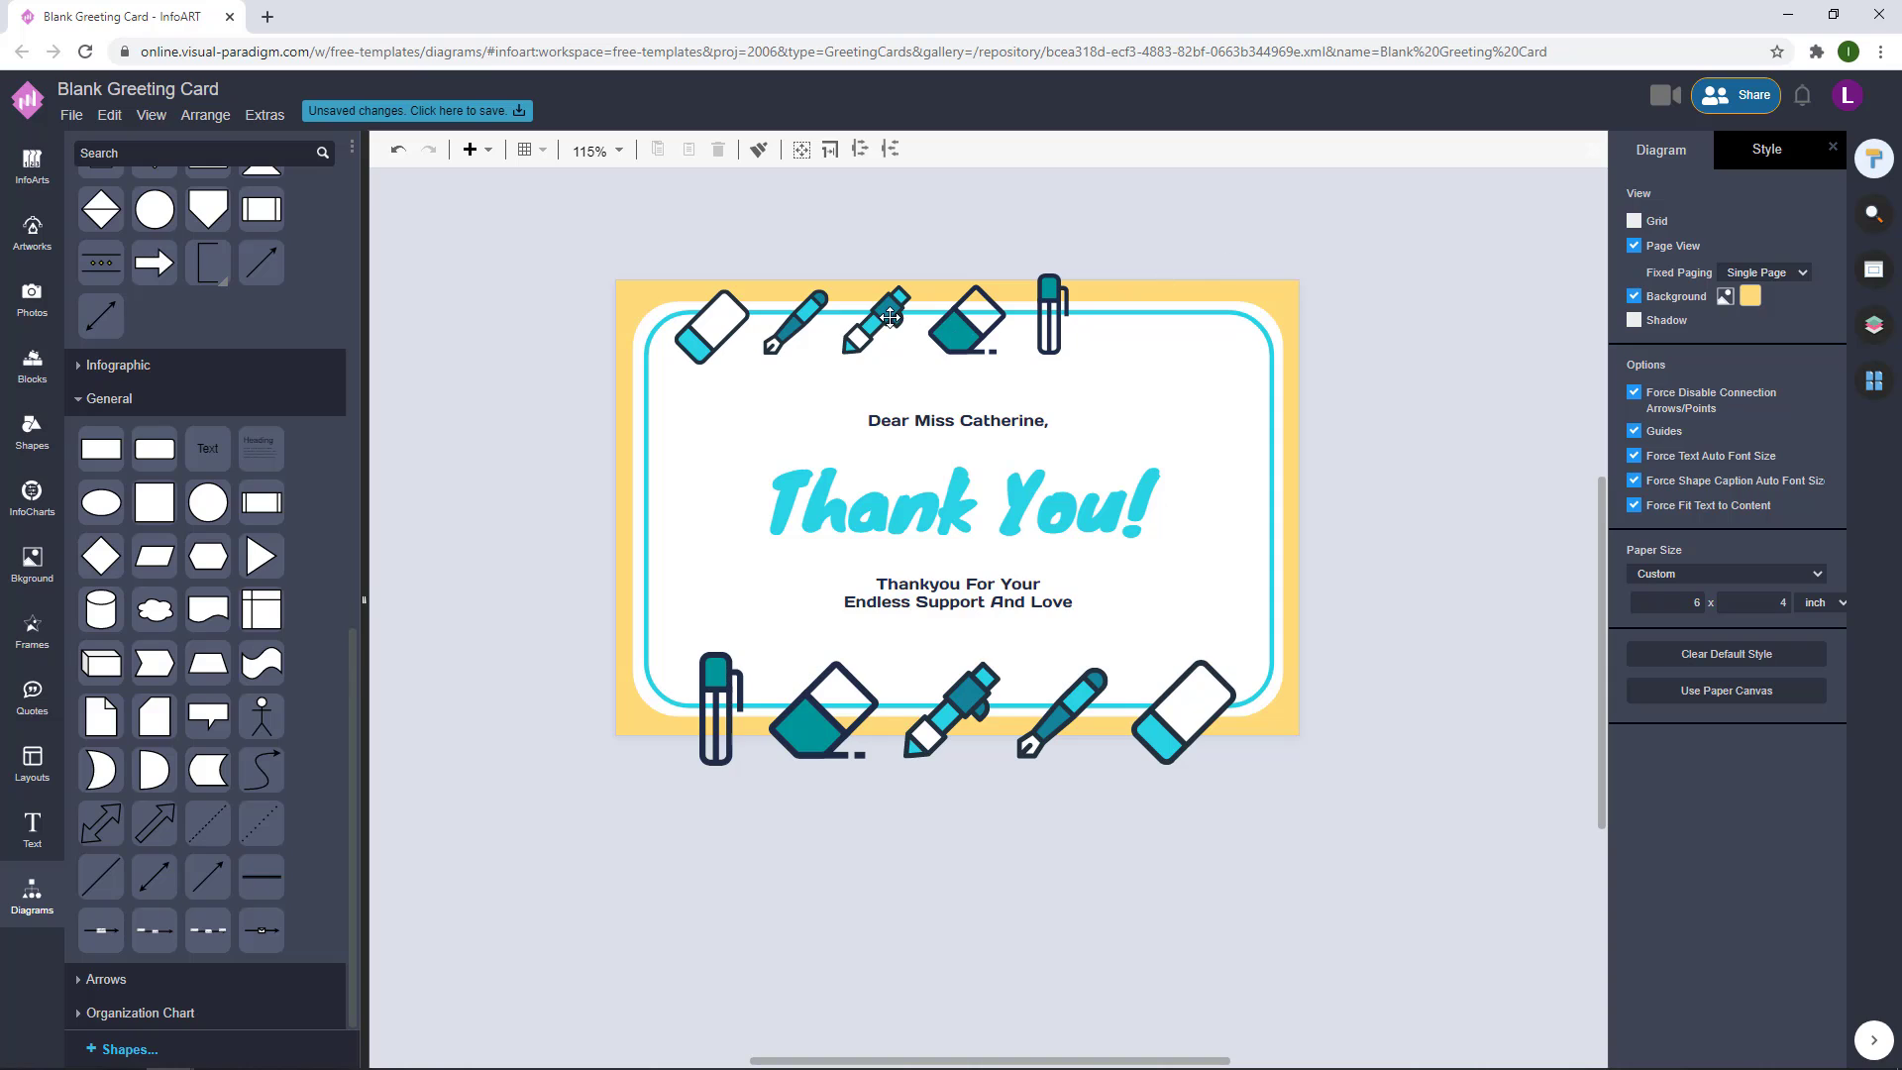
# - Copy the fountain pen and the adjacent white-tipped pen to the right end of the top icon row
pyautogui.click(805, 322)
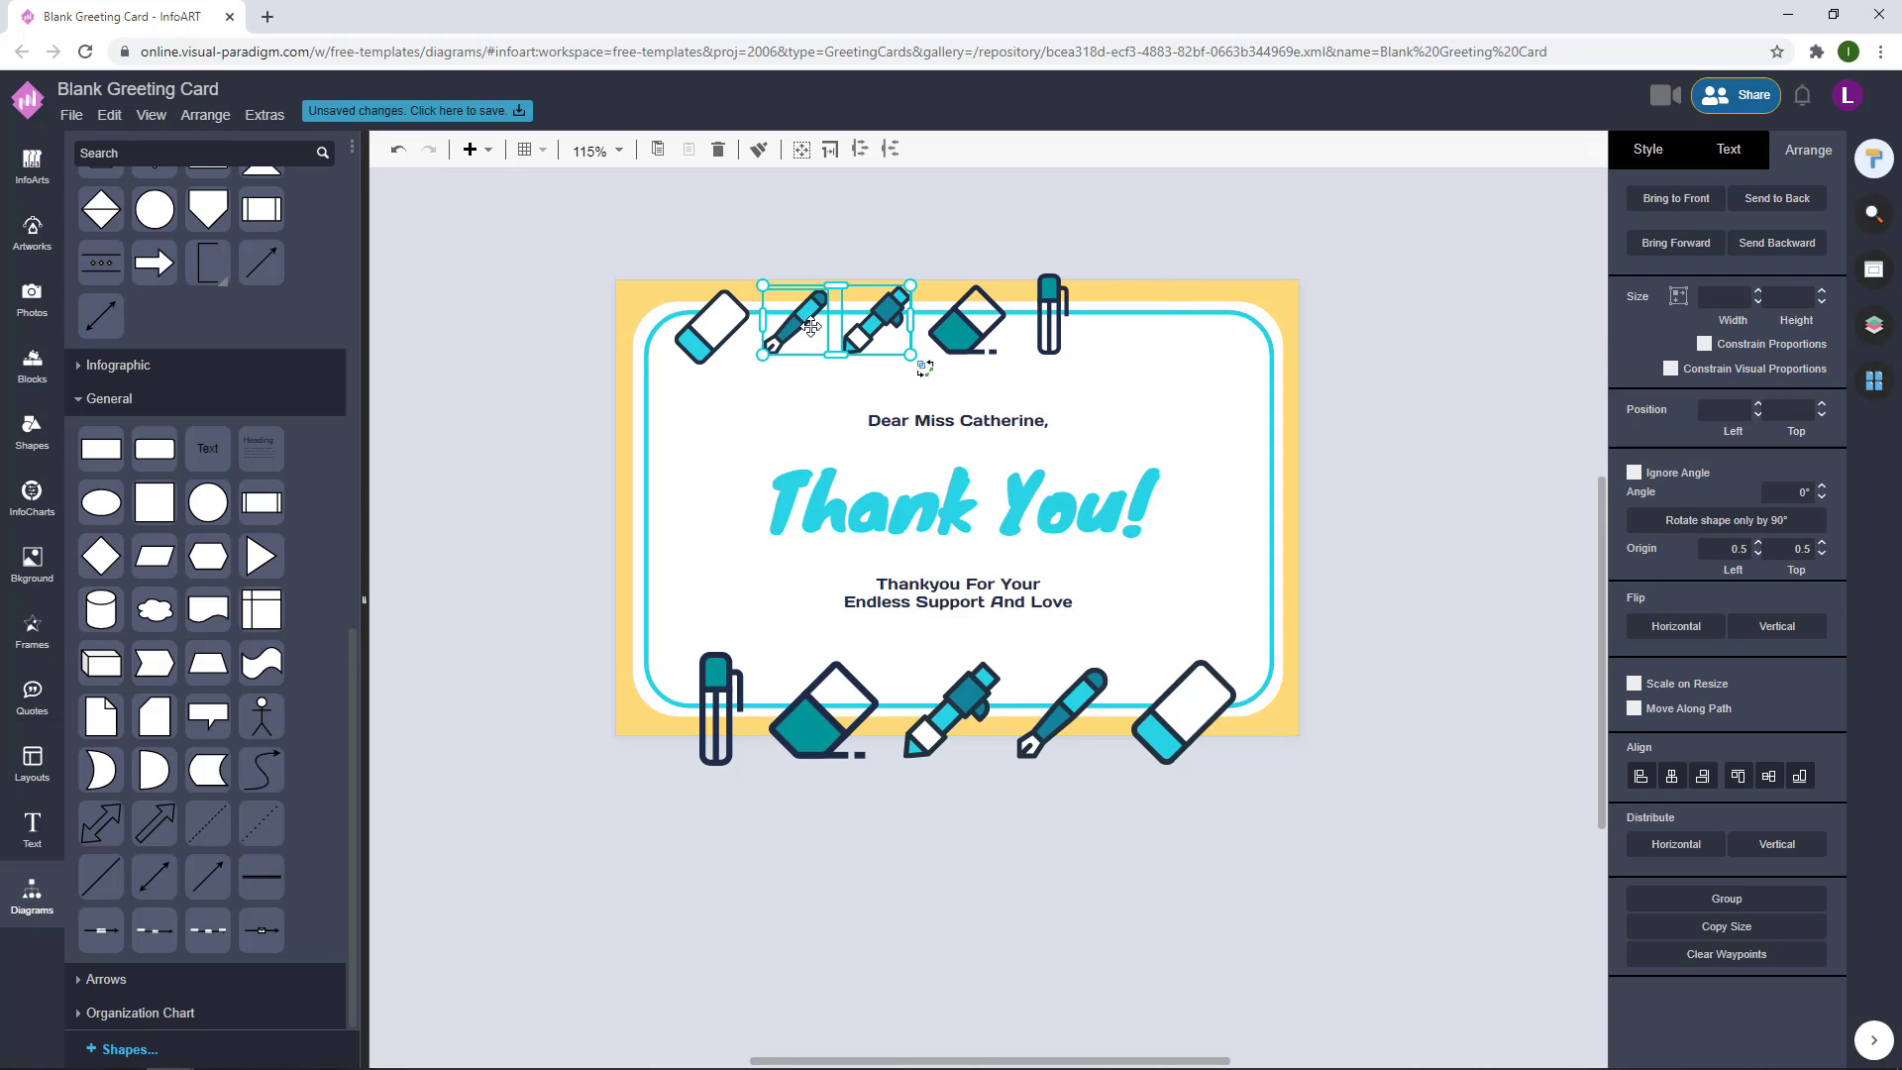
pyautogui.moveTo(806, 325); pyautogui.dragTo(1128, 324)
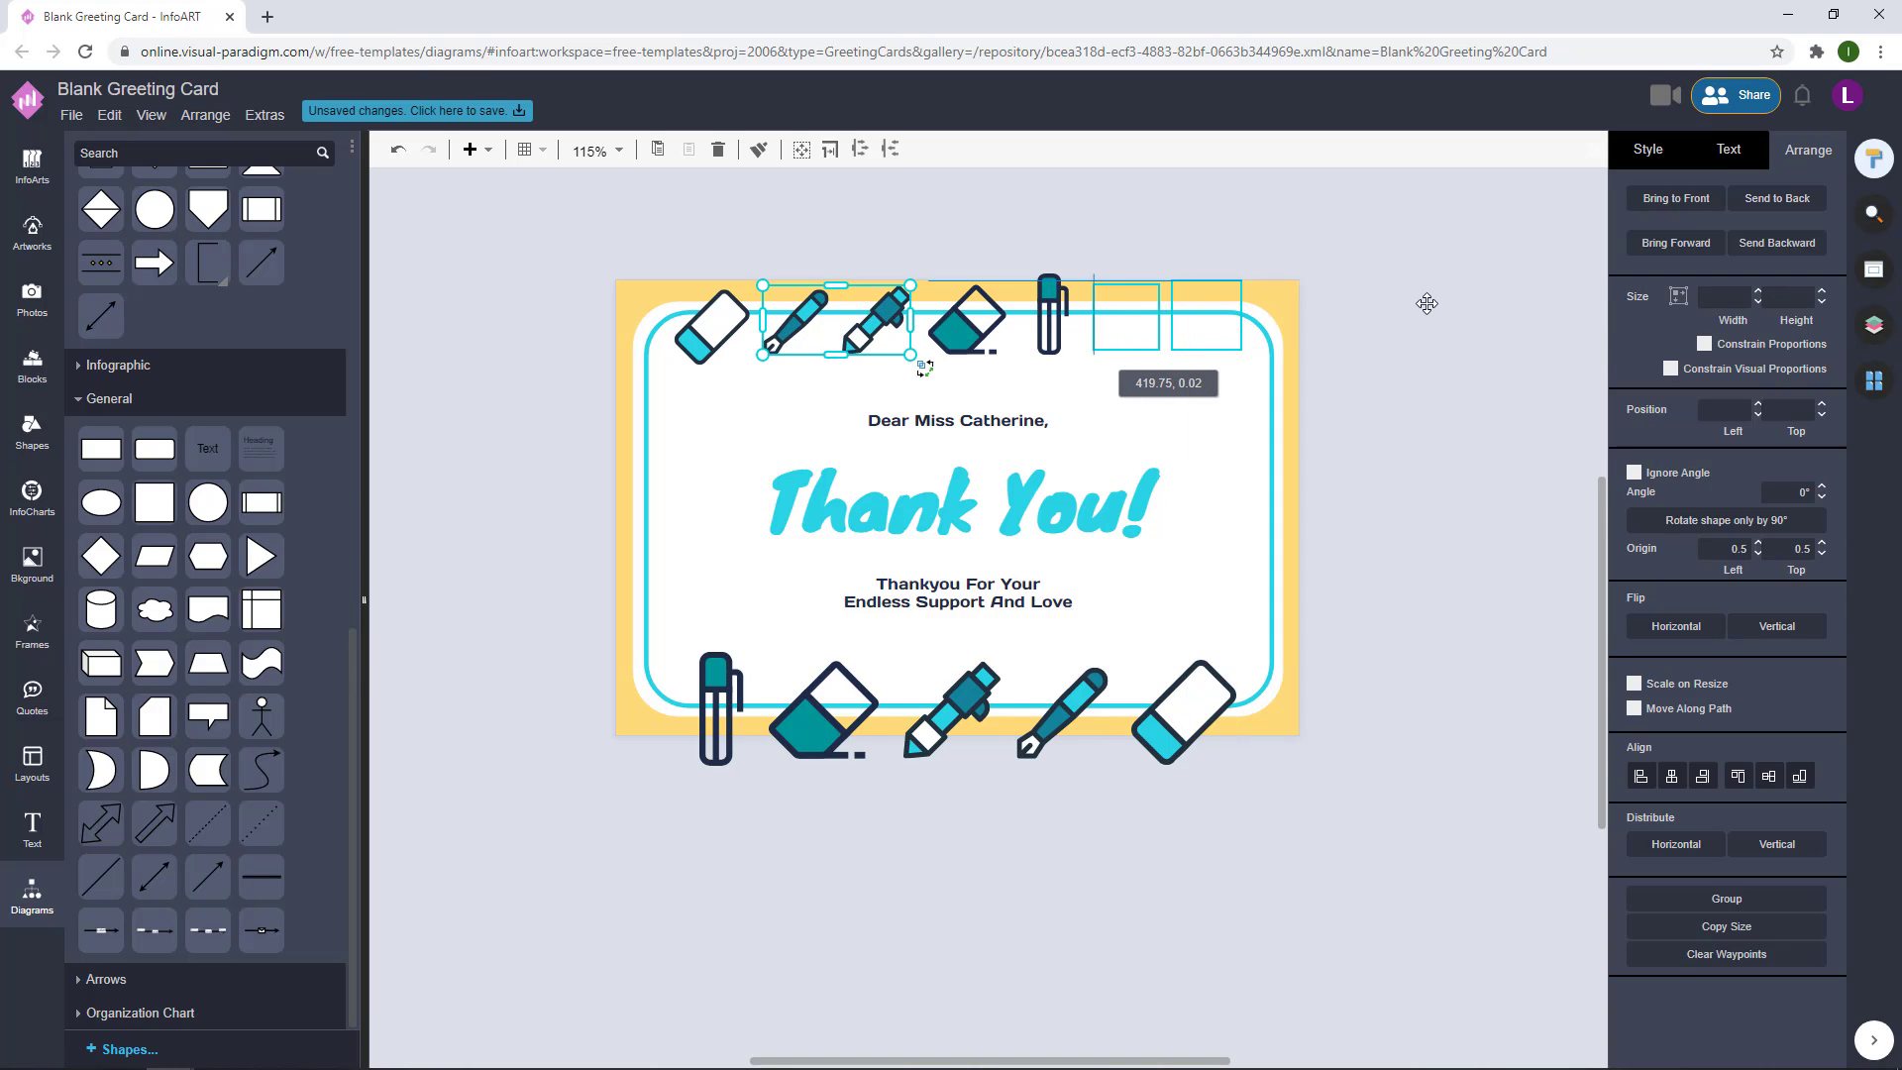
pyautogui.click(1420, 331)
pyautogui.moveTo(1411, 401); pyautogui.dragTo(554, 206)
# - Replace the bottom icon row with a duplicate of the seven-icon top row placed along the card's lower edge
pyautogui.moveTo(1432, 859); pyautogui.dragTo(651, 626)
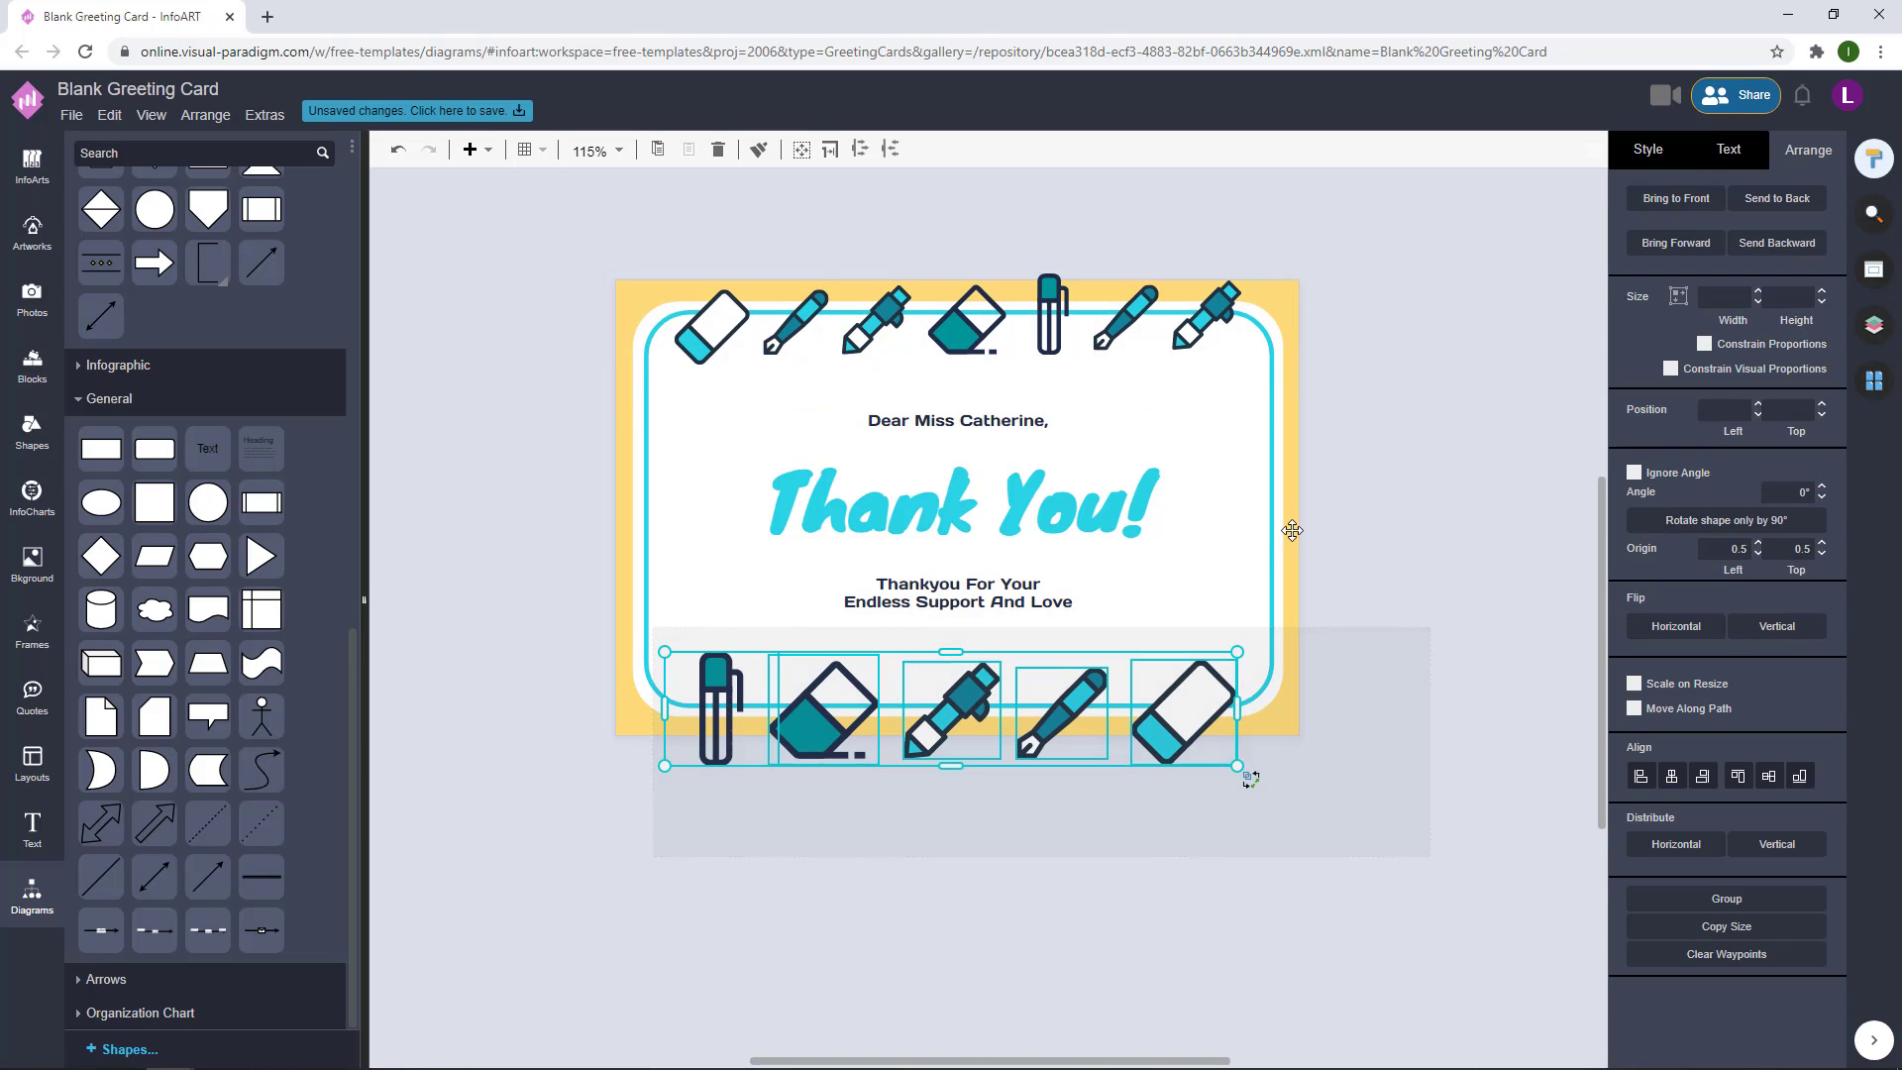
pyautogui.press('Delete')
pyautogui.moveTo(1387, 389); pyautogui.dragTo(592, 215)
pyautogui.hotkey('ctrl', 'd')
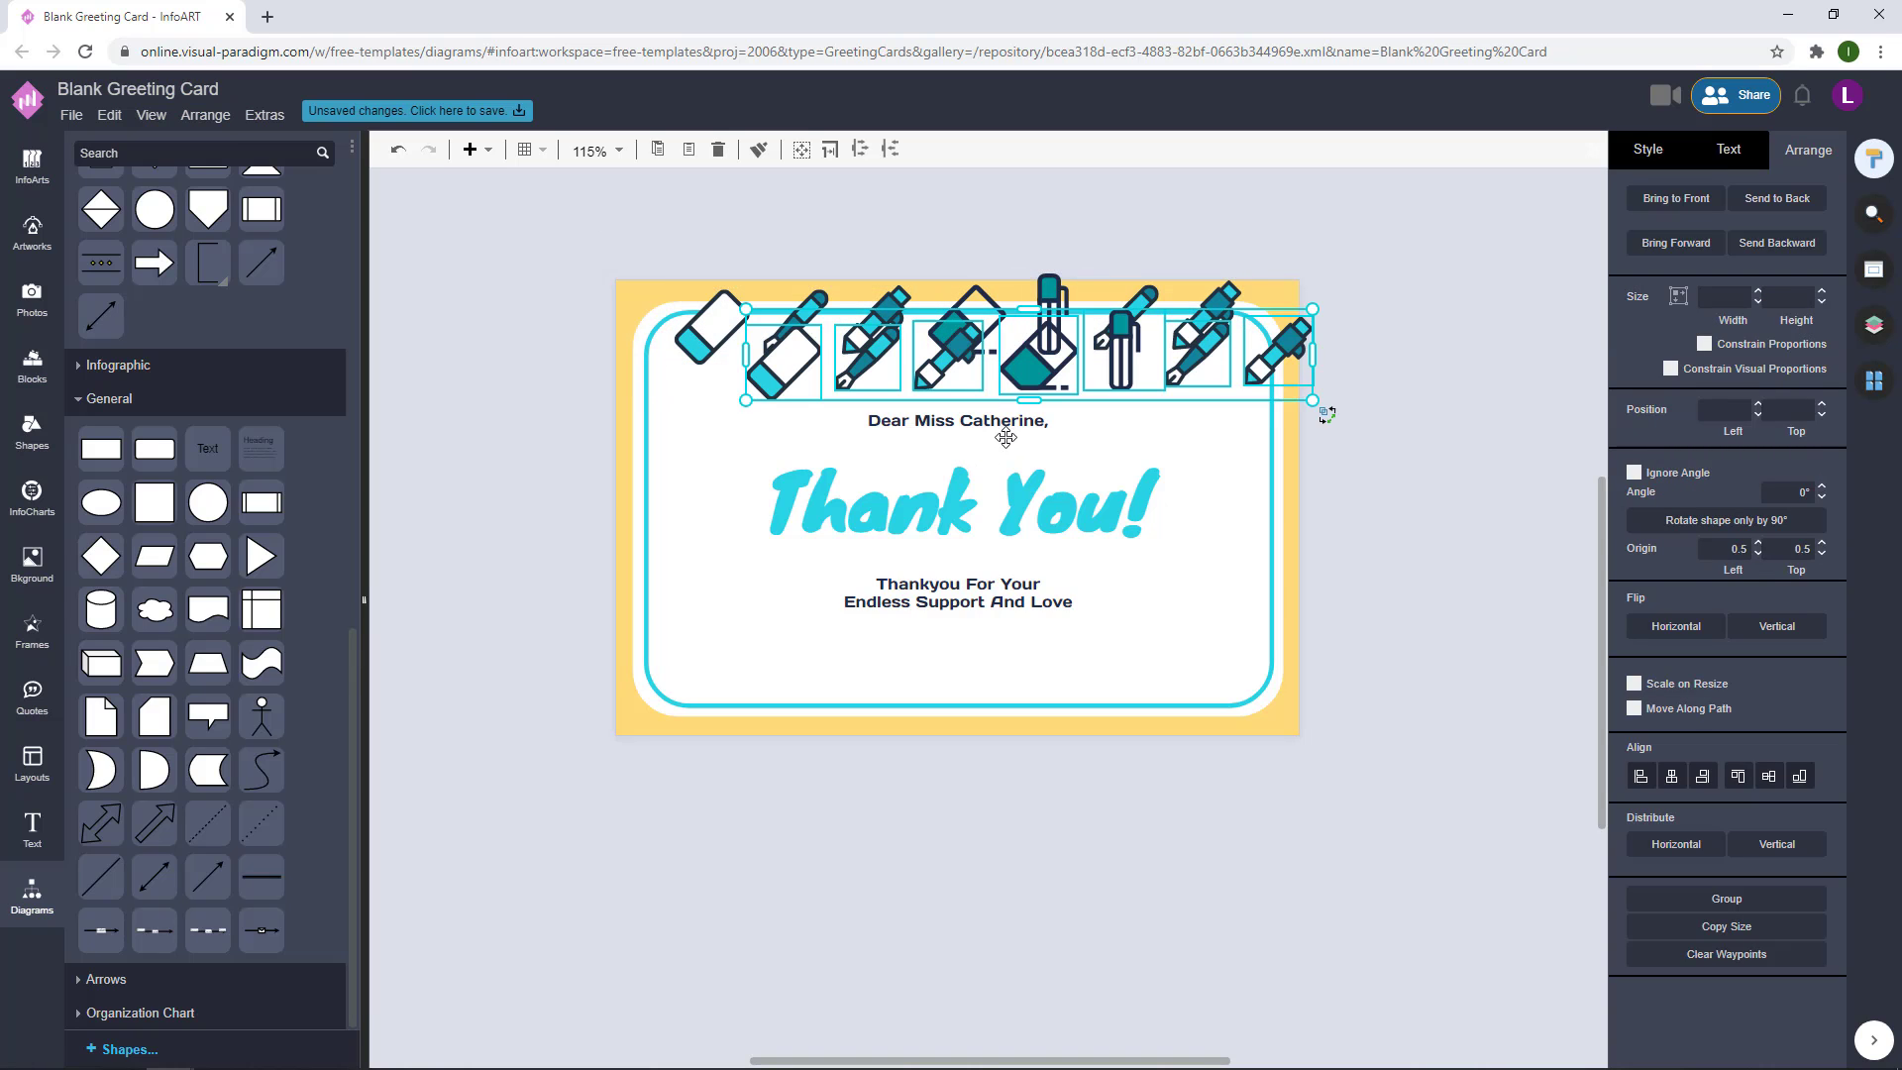
pyautogui.moveTo(1037, 374); pyautogui.dragTo(960, 730)
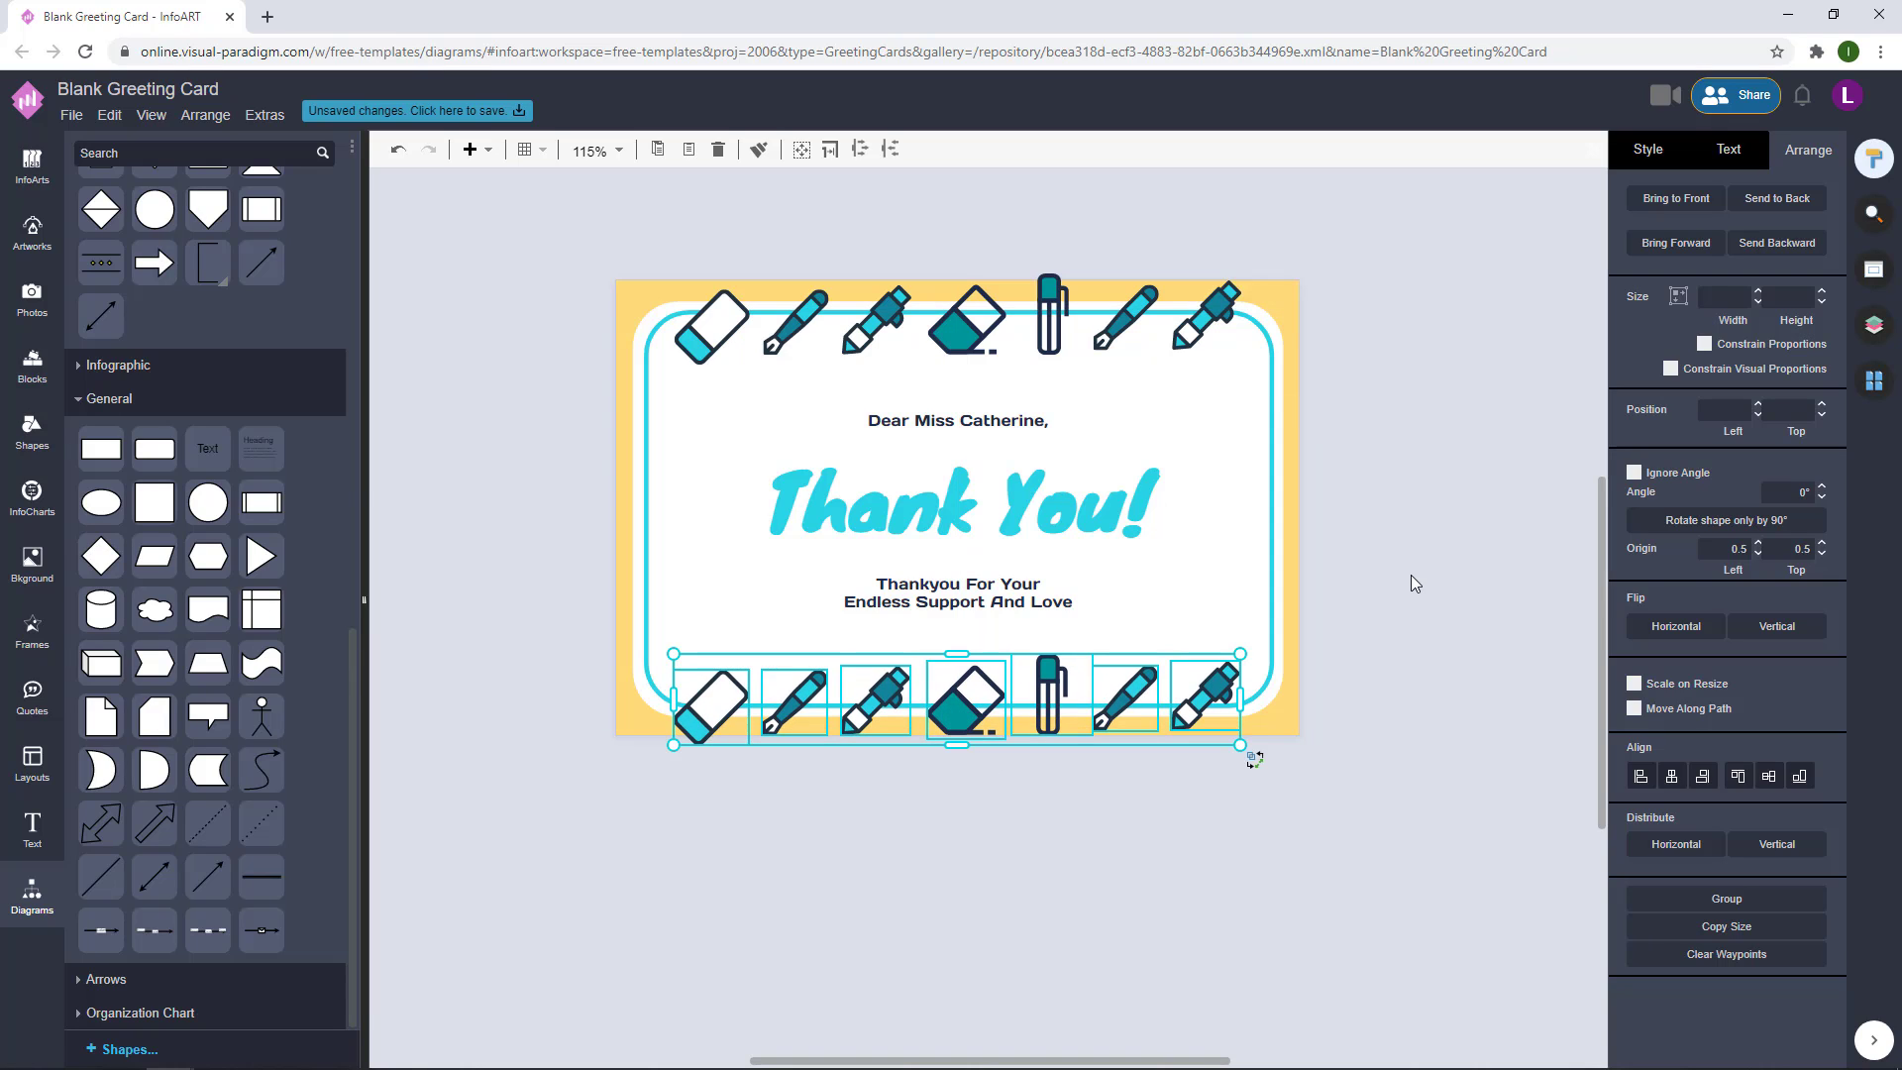
pyautogui.click(1411, 576)
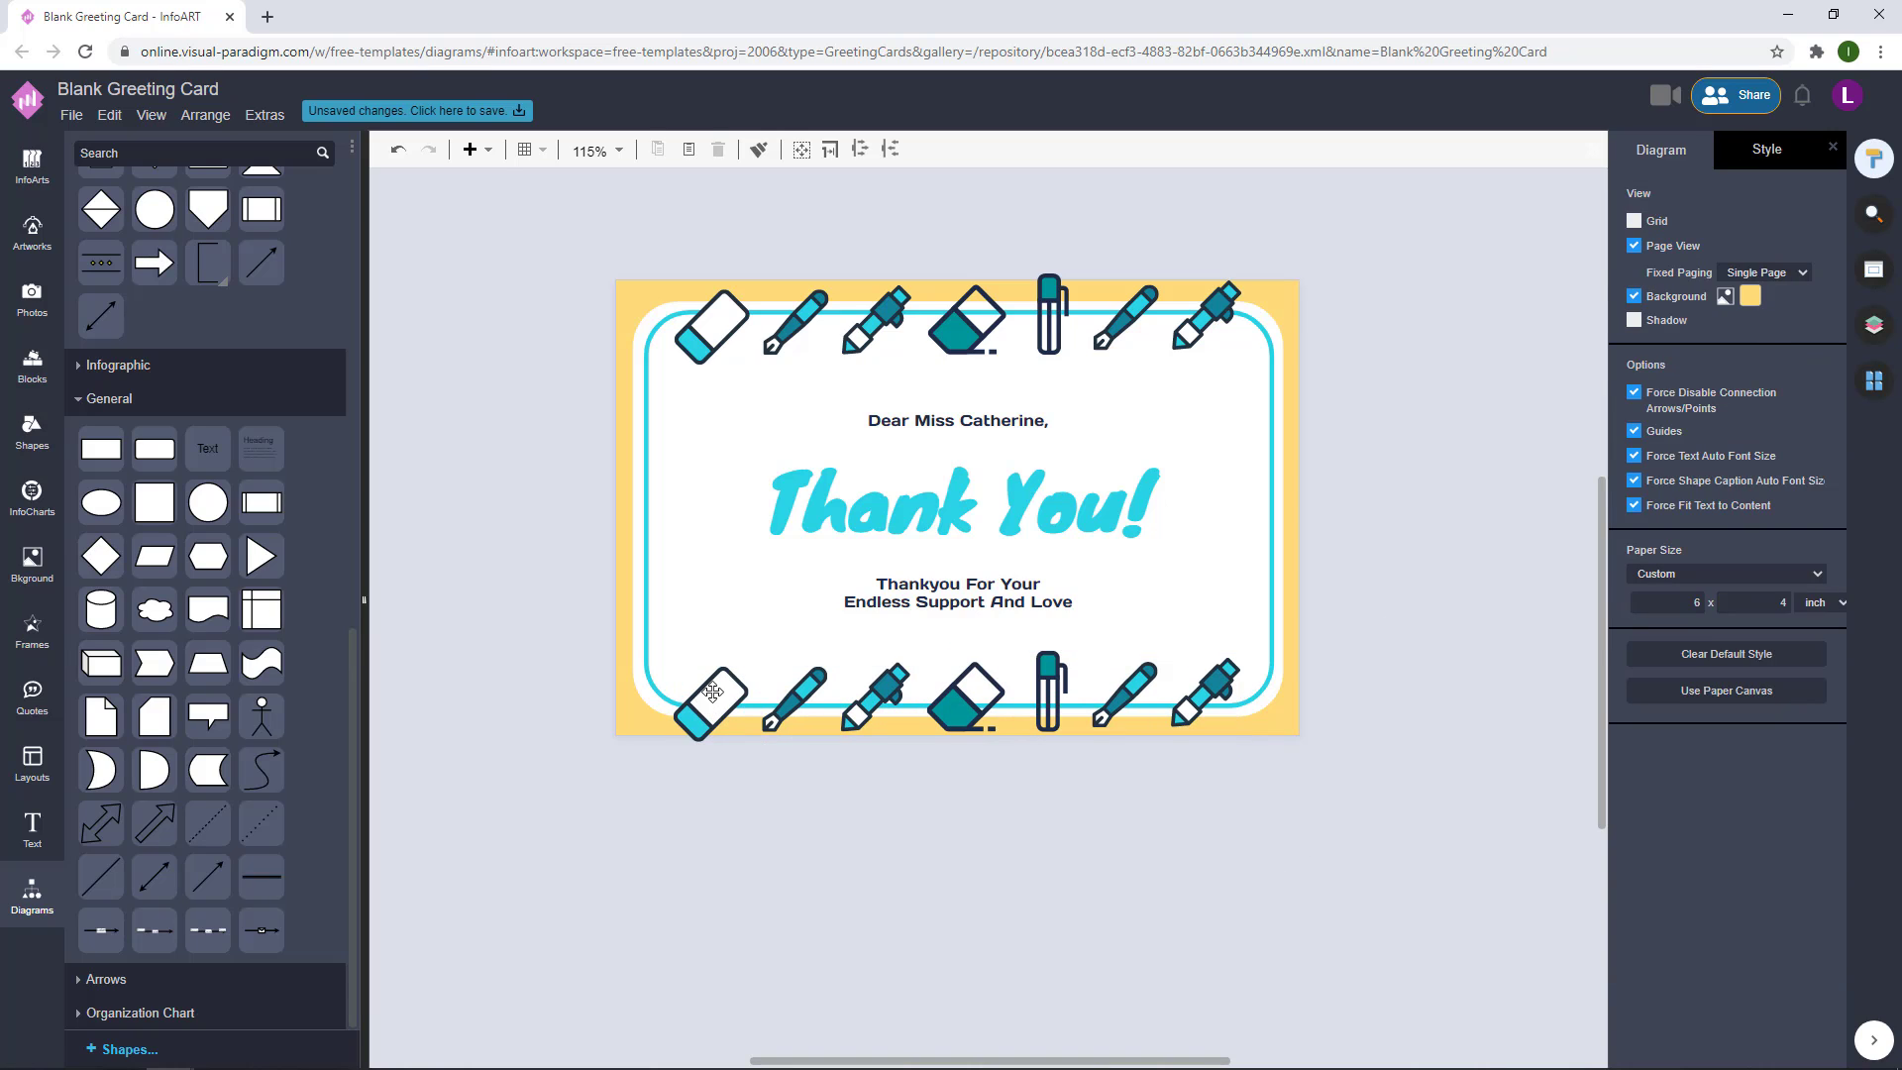
# - Nudge the bottom row's white and cyan eraser up slightly to line up with its neighboring icons
pyautogui.moveTo(710, 701); pyautogui.dragTo(719, 688)
pyautogui.click(648, 264)
pyautogui.click(722, 321)
pyautogui.click(1363, 465)
pyautogui.moveTo(1451, 387); pyautogui.dragTo(1424, 370)
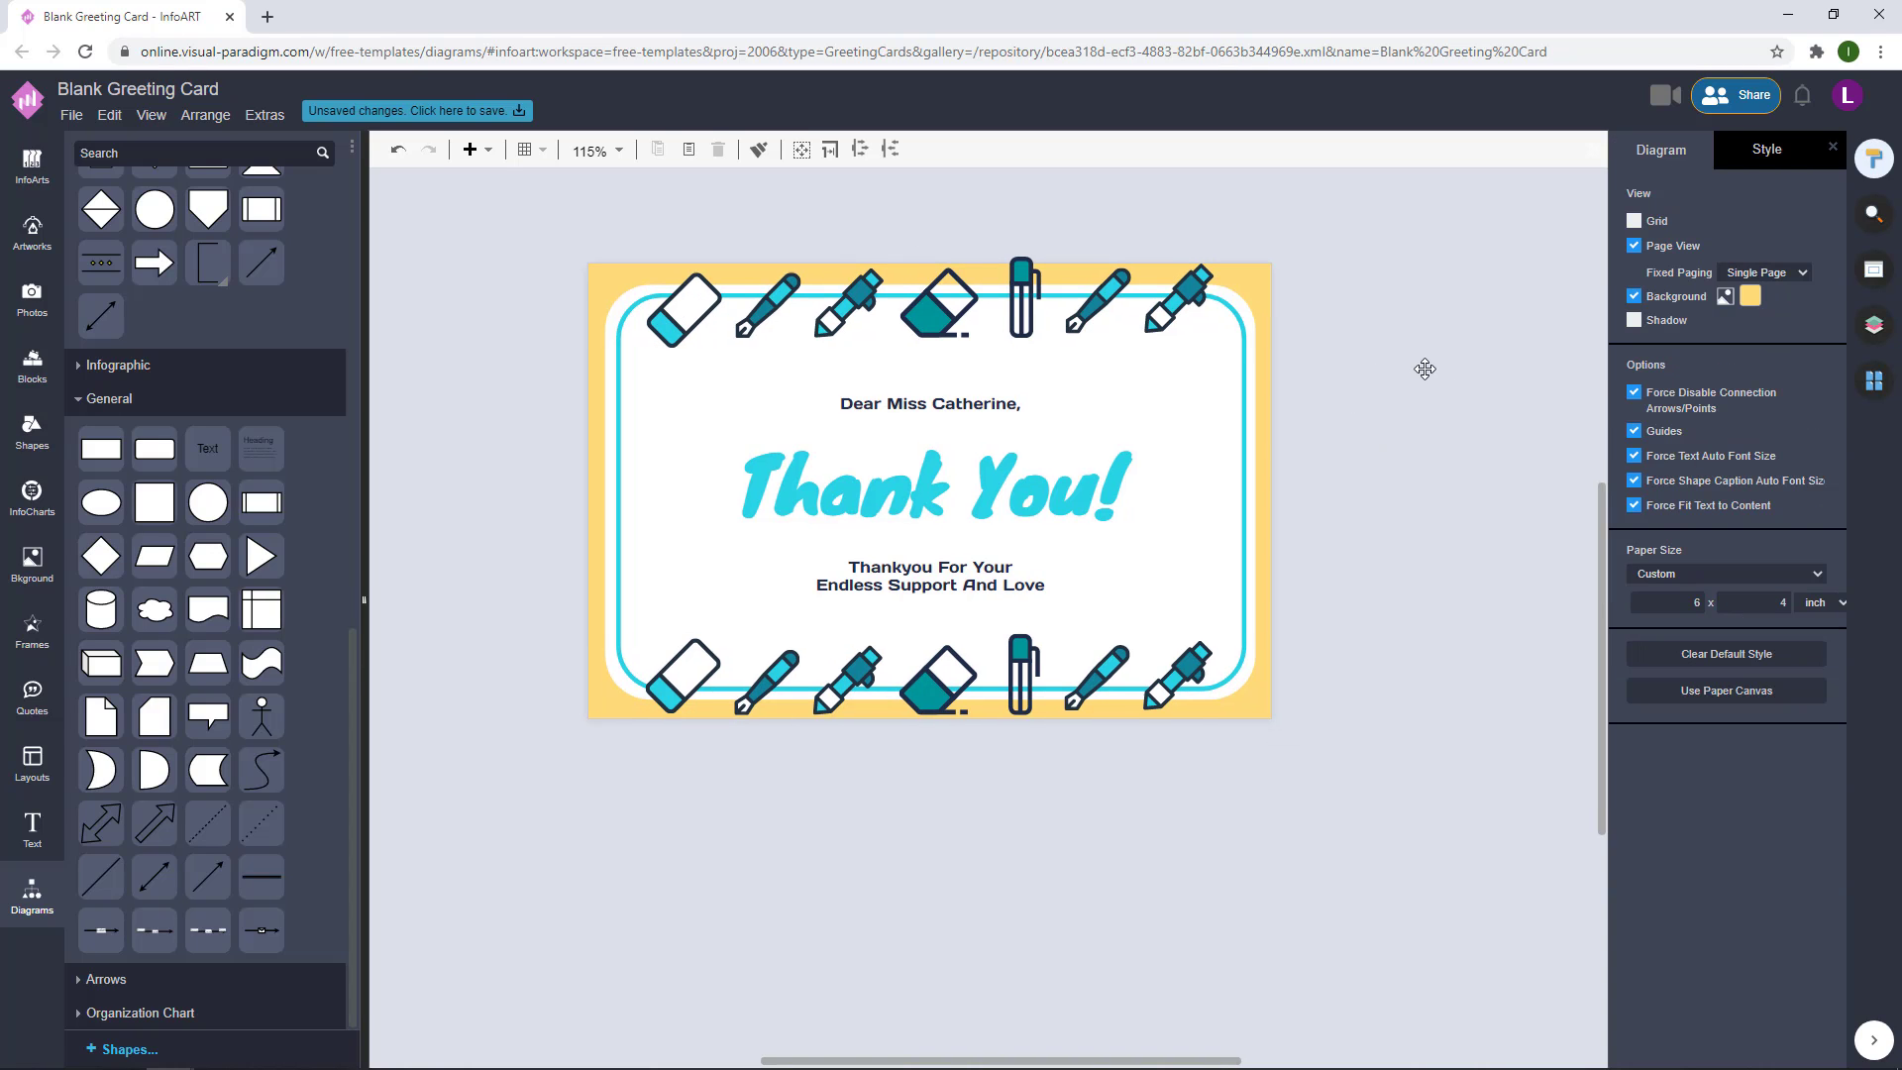
# - Align the icons of the bottom row and those of the top row to each row's vertical middle
pyautogui.moveTo(1328, 759); pyautogui.dragTo(493, 586)
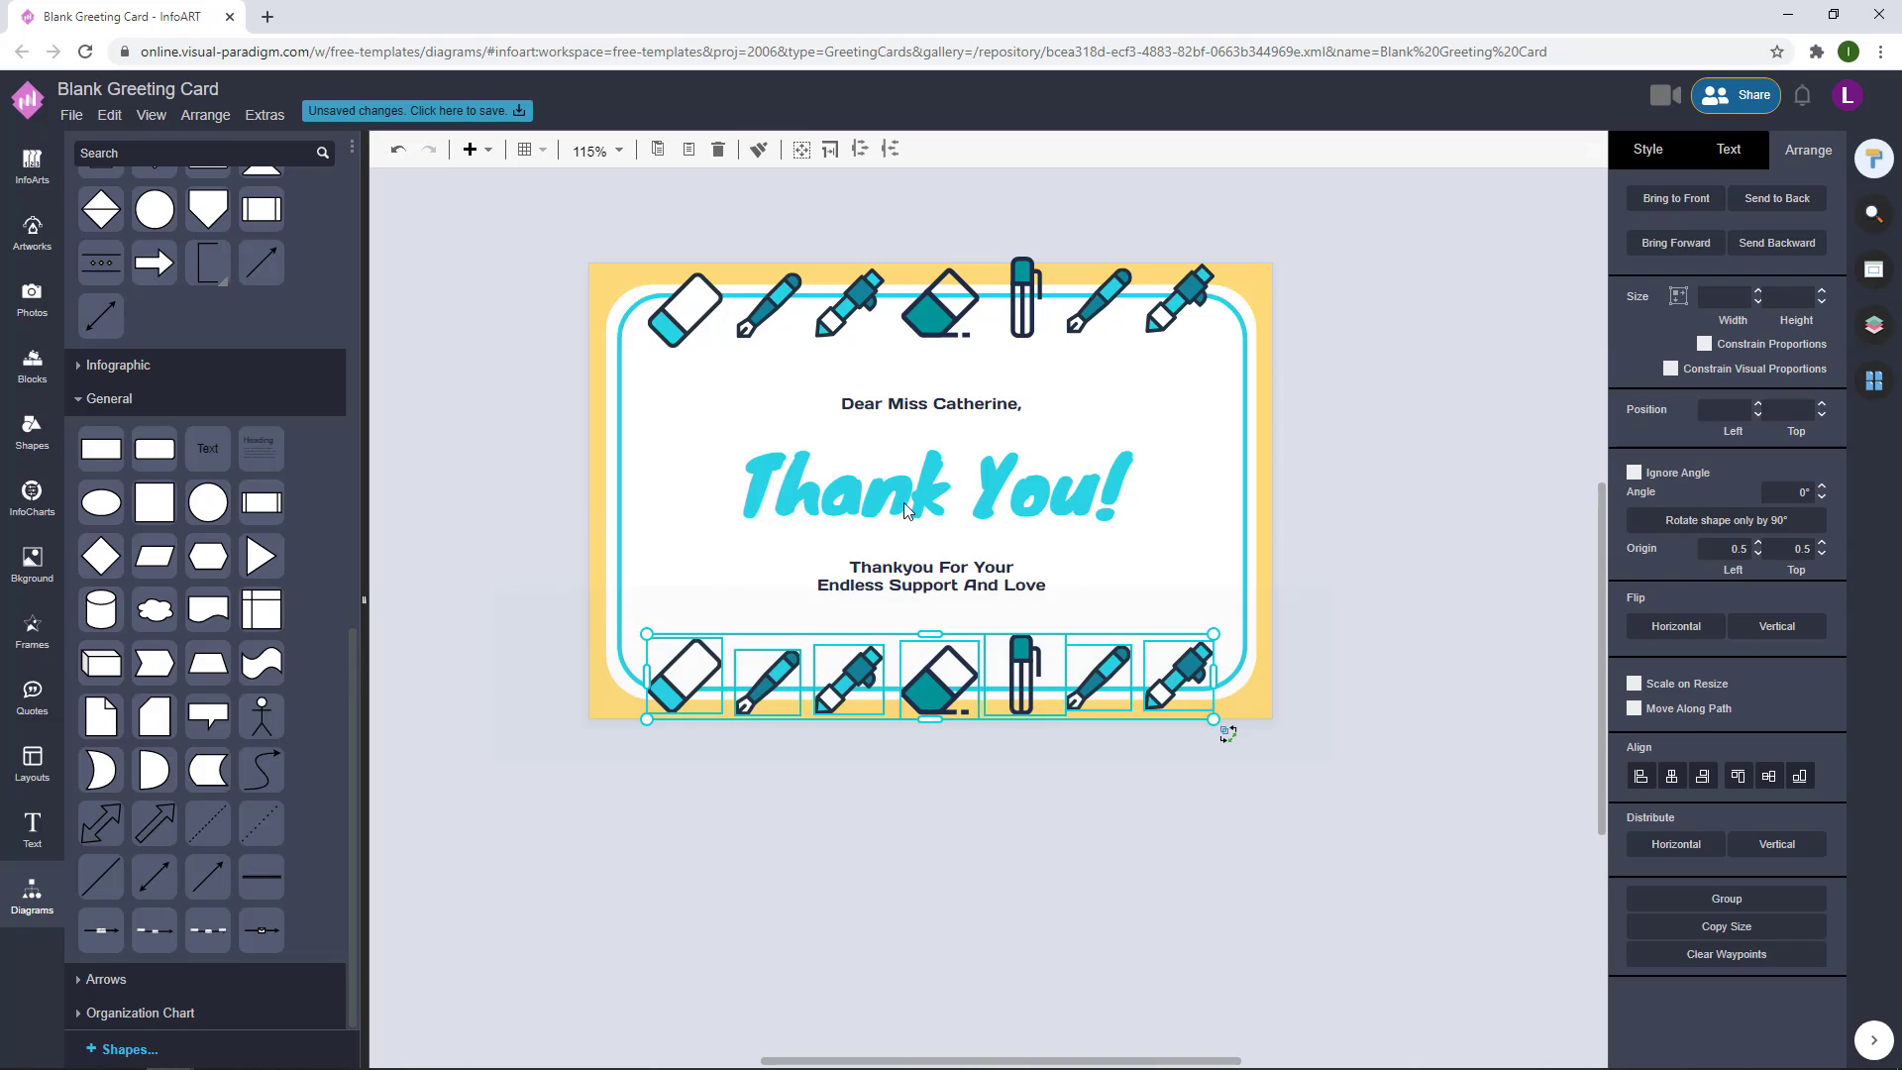
pyautogui.click(1411, 484)
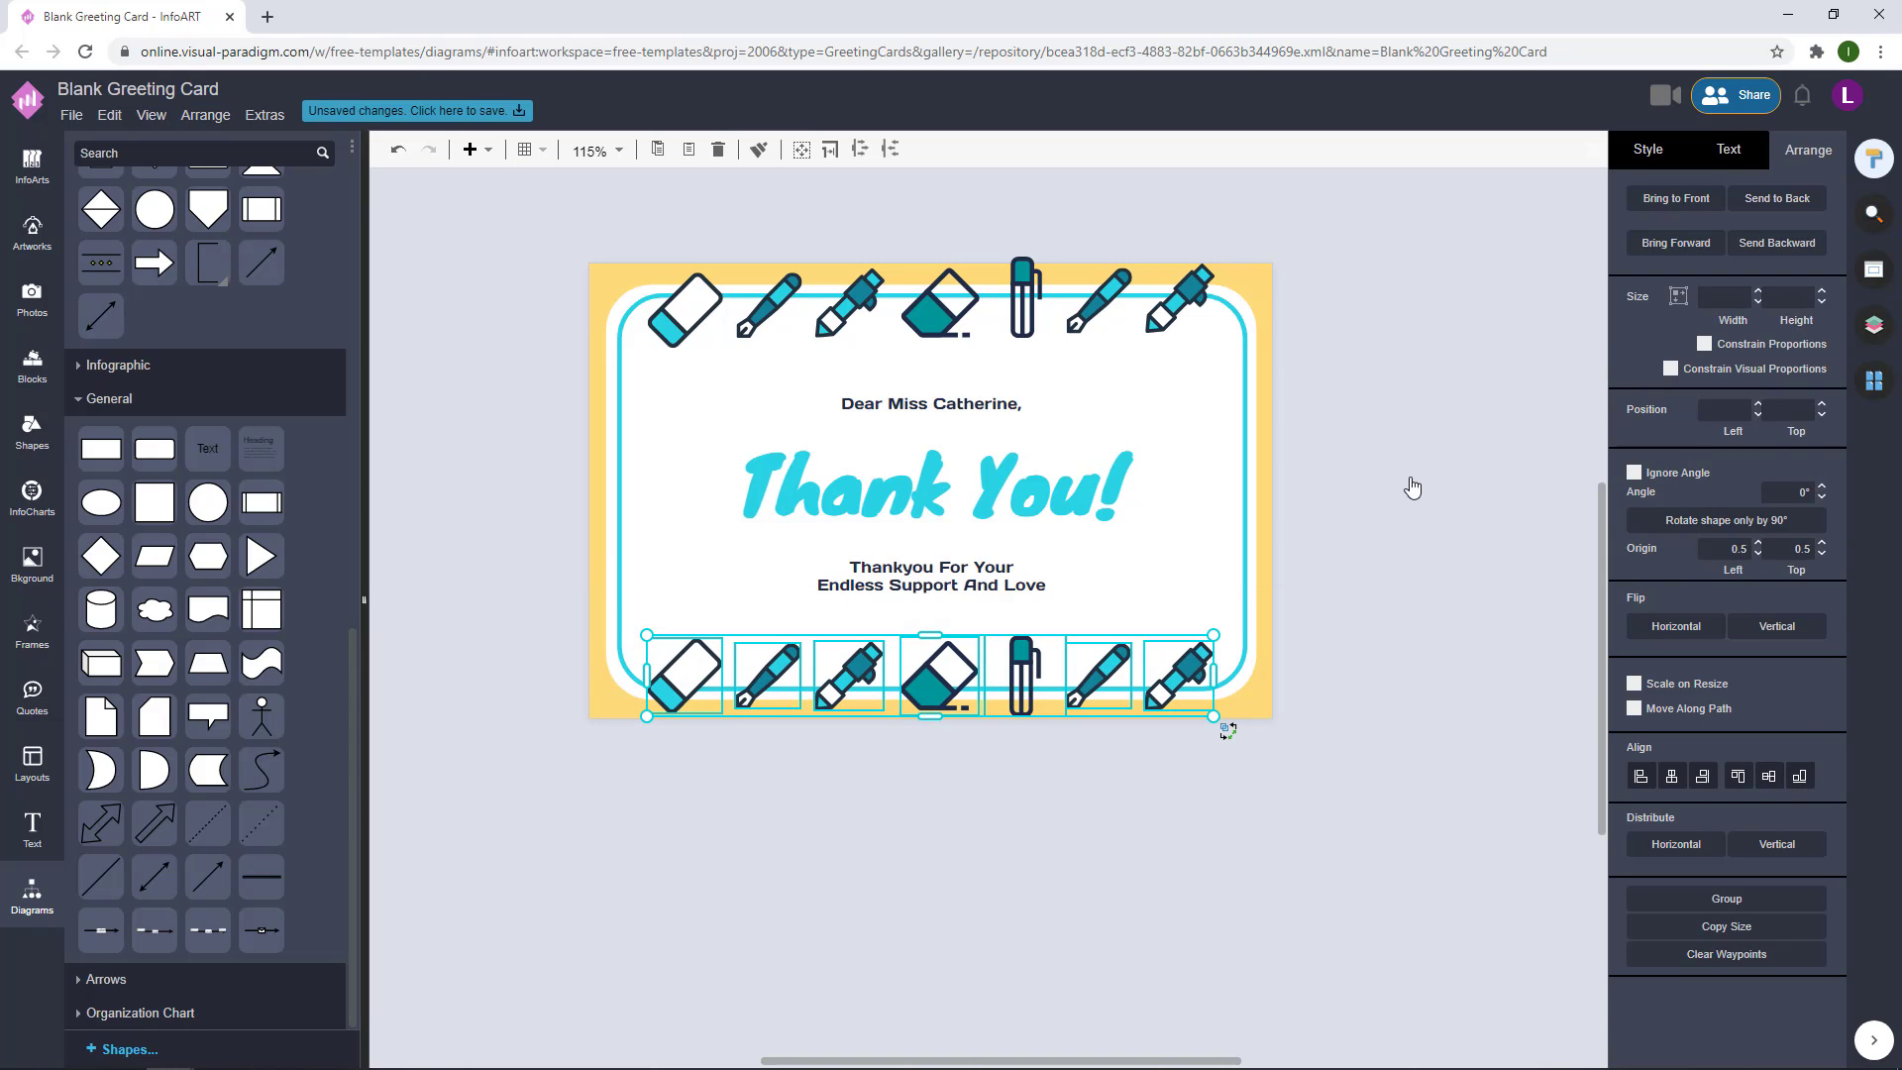
pyautogui.moveTo(1400, 370); pyautogui.dragTo(502, 199)
pyautogui.click(1769, 782)
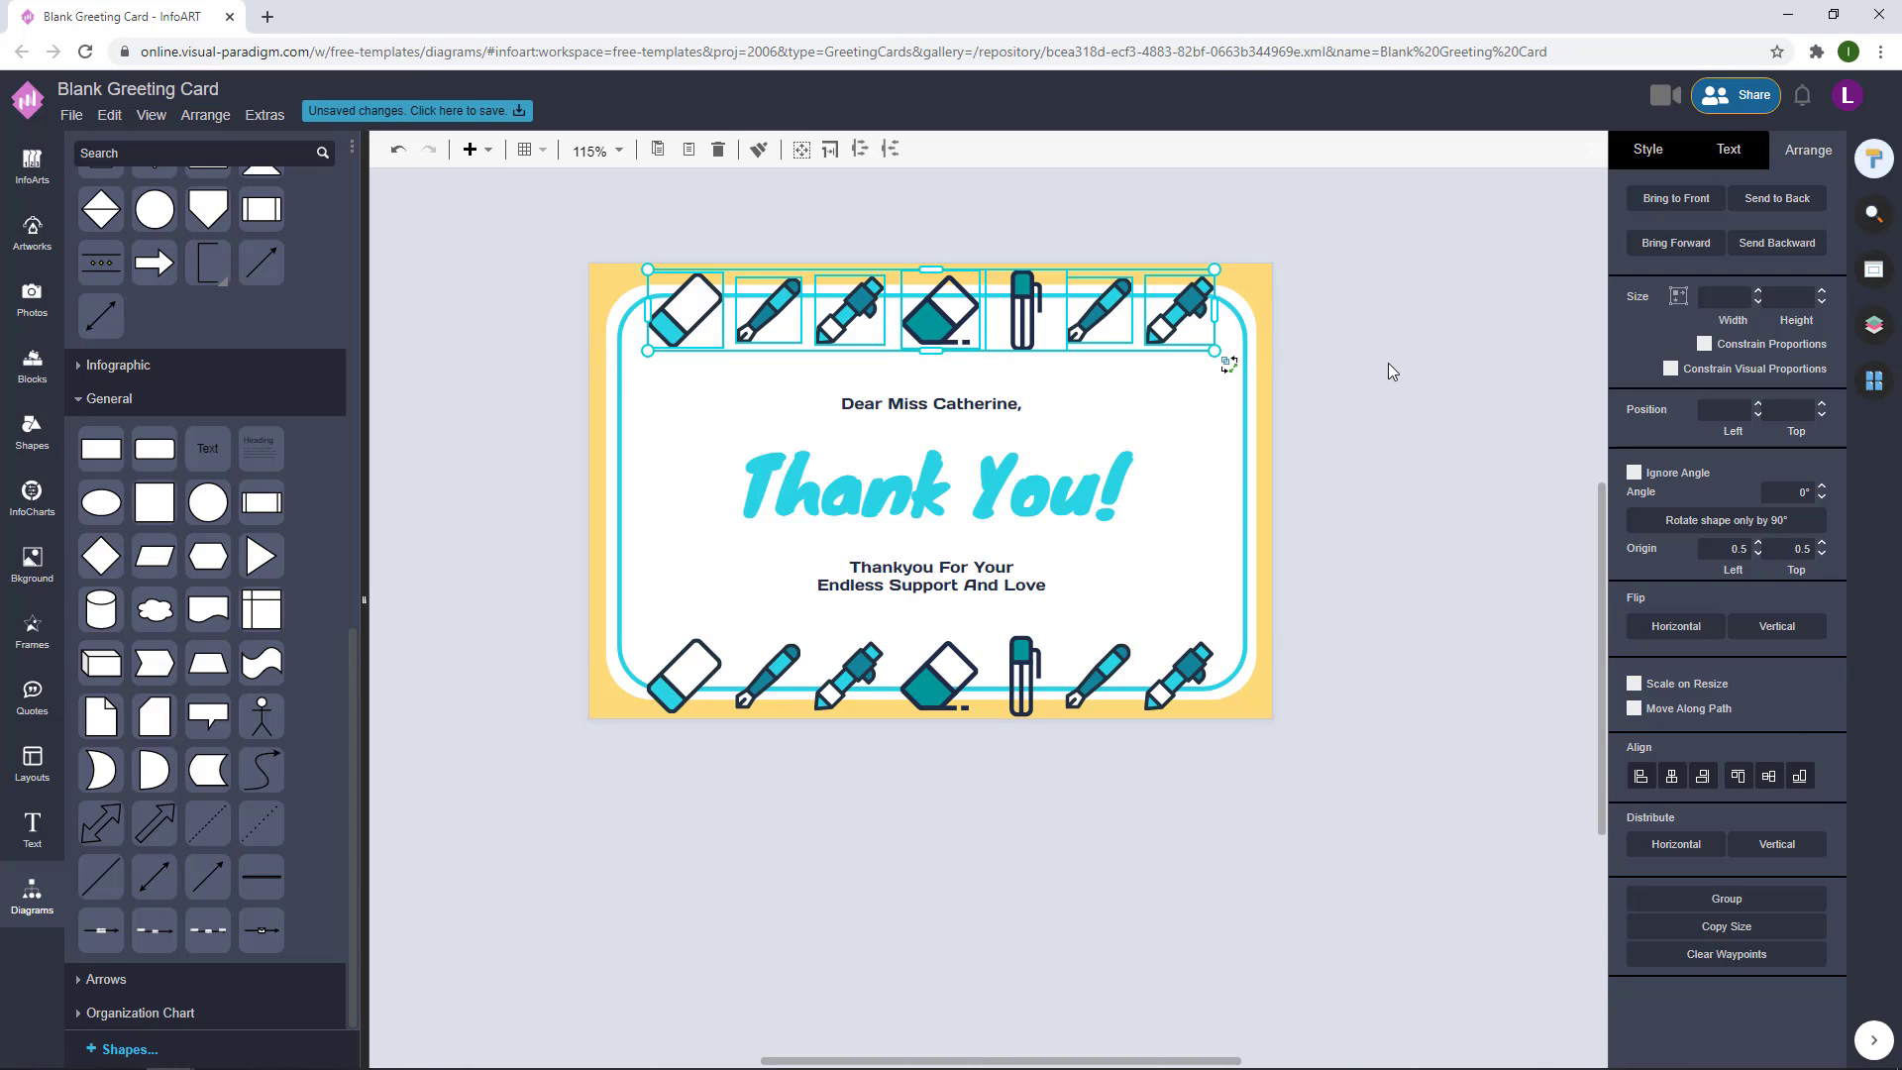
pyautogui.click(1388, 362)
pyautogui.moveTo(1361, 793); pyautogui.dragTo(476, 592)
pyautogui.click(1135, 551)
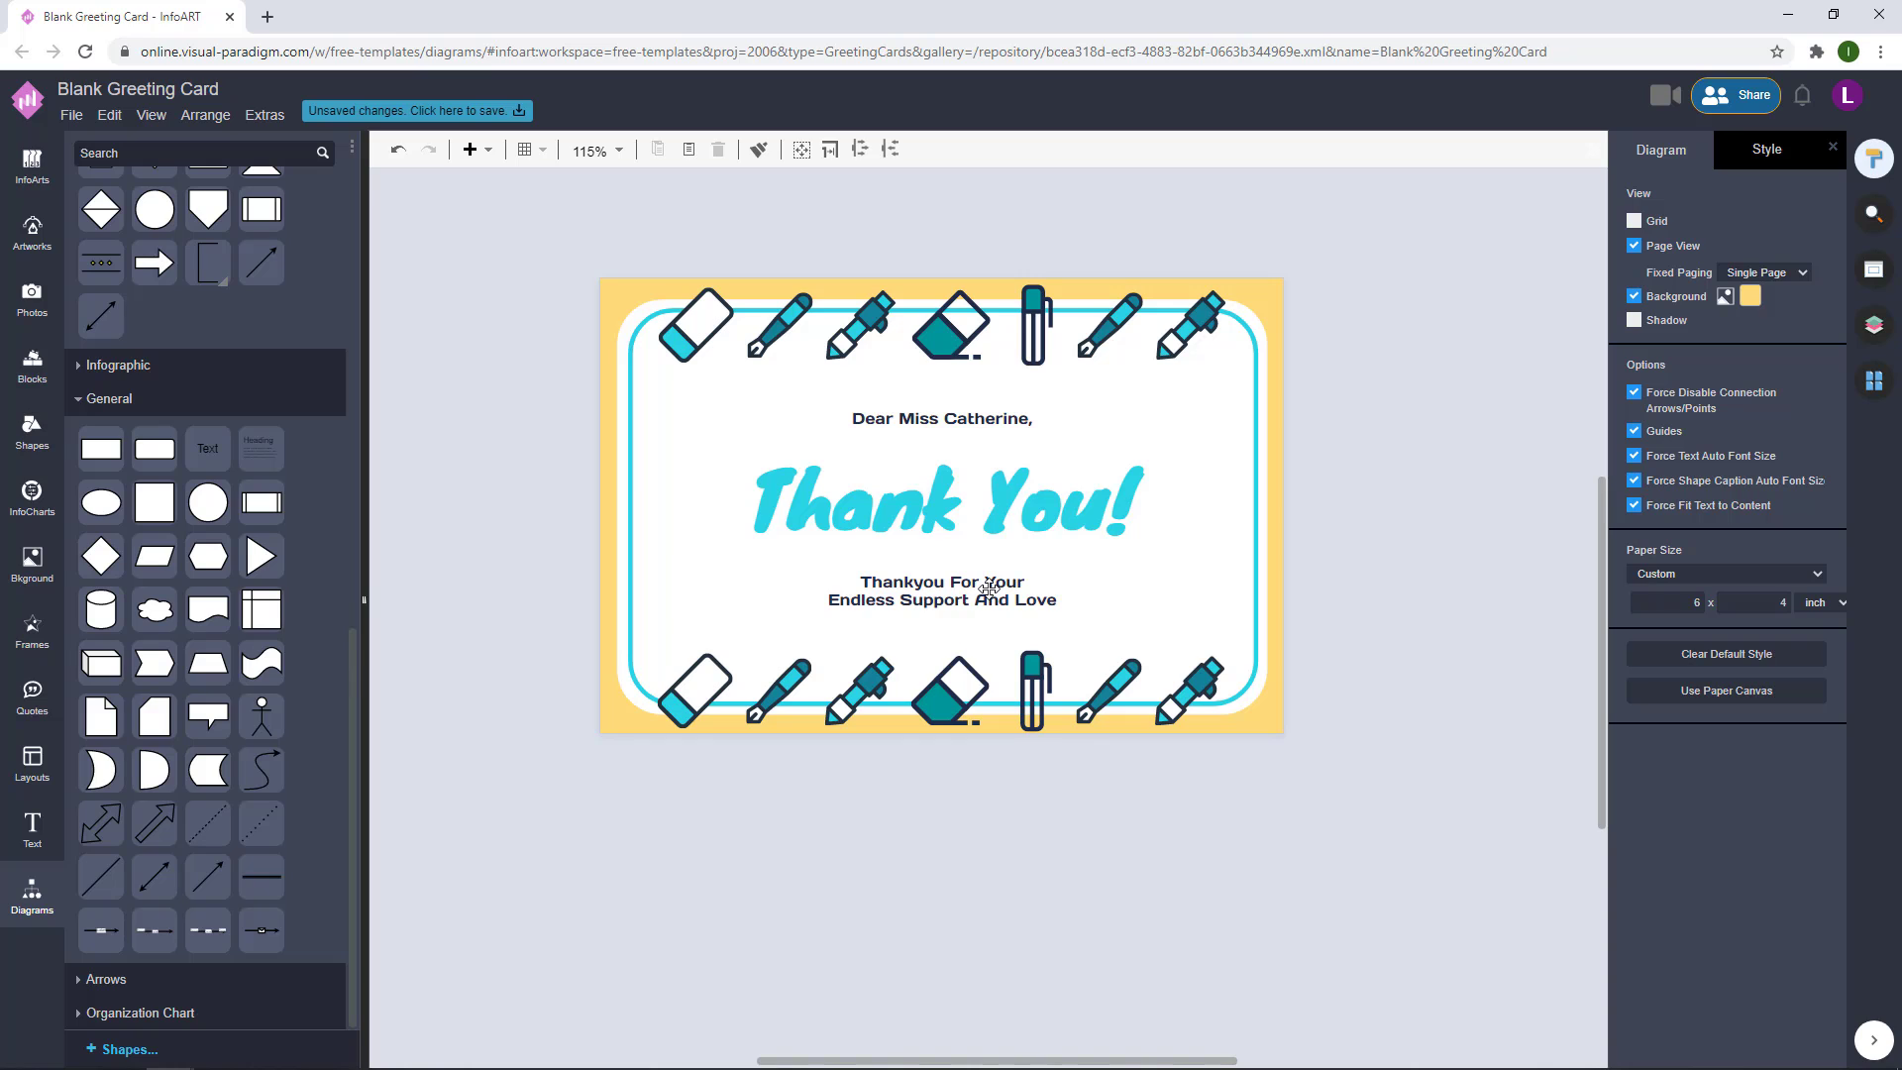
# - Set the font size of the greeting line and the two-line closing message to 12 pt
pyautogui.doubleClick(988, 587)
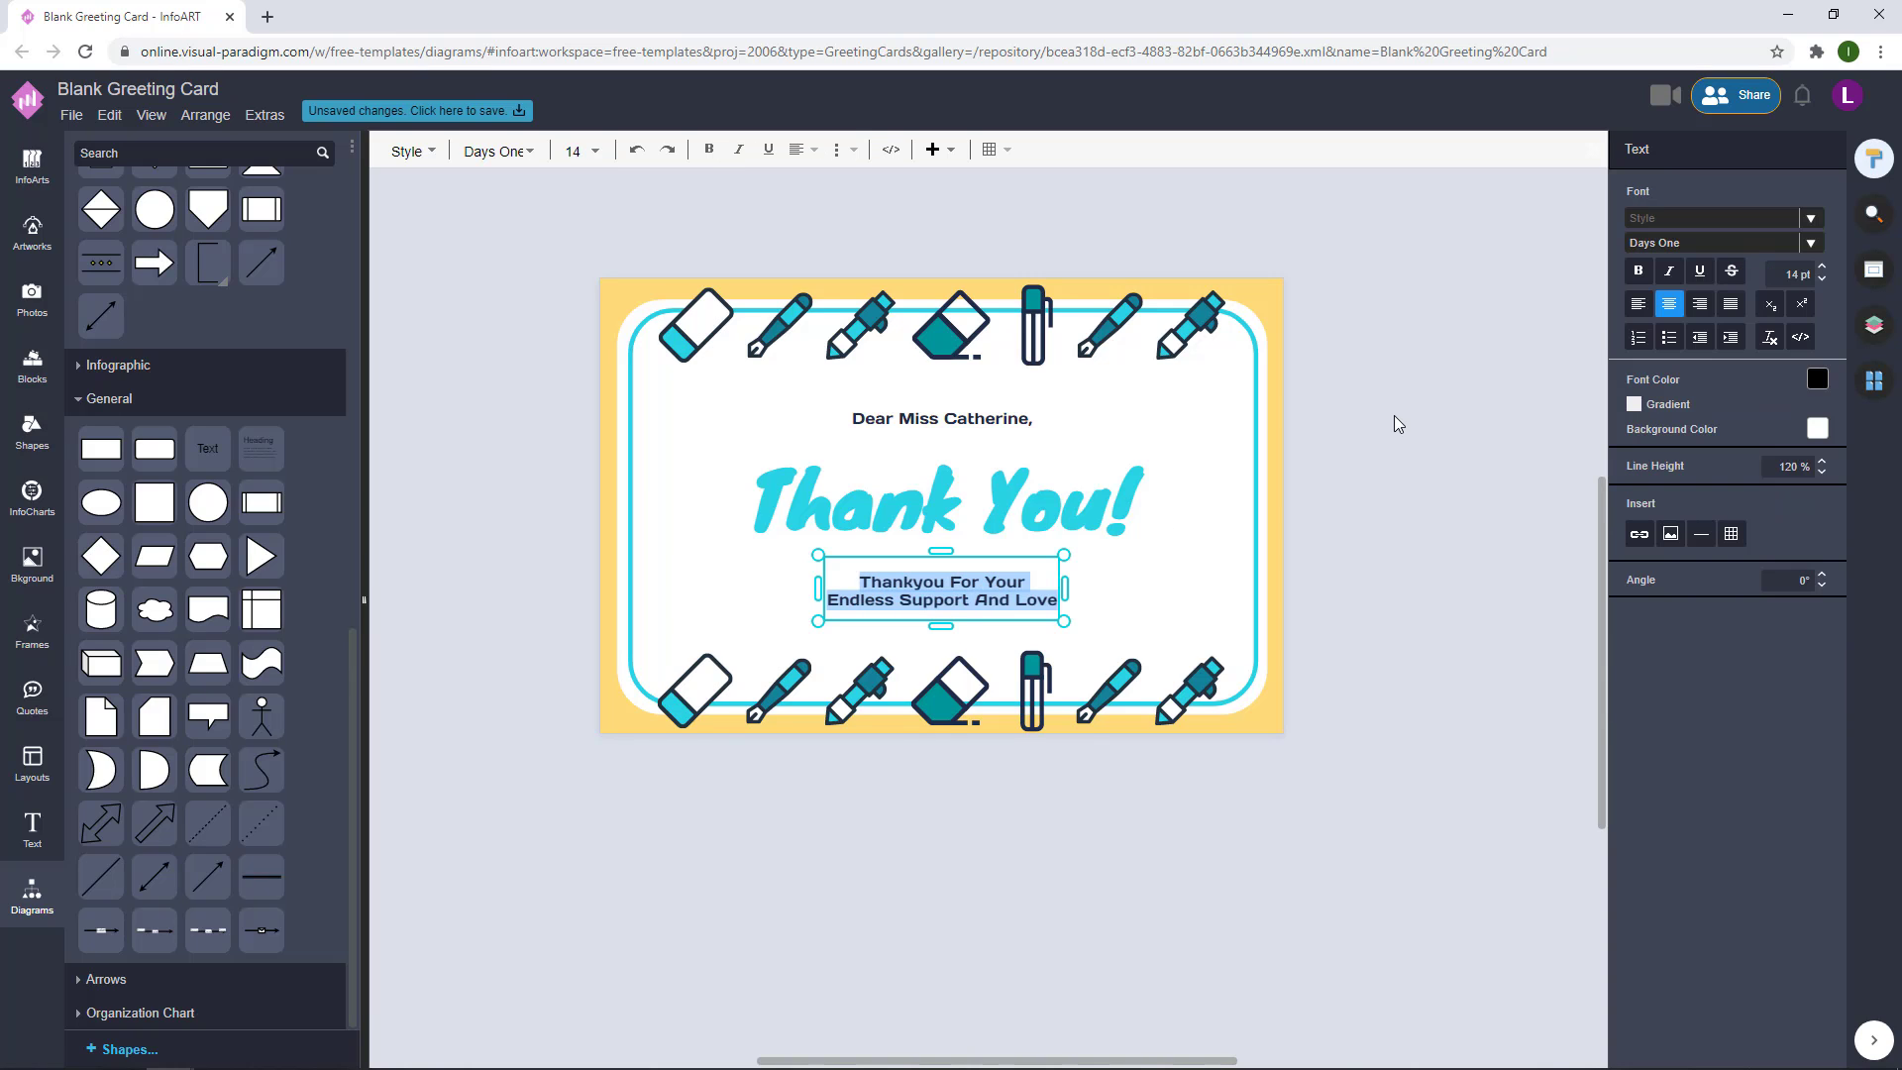
pyautogui.click(1136, 461)
pyautogui.click(1020, 420)
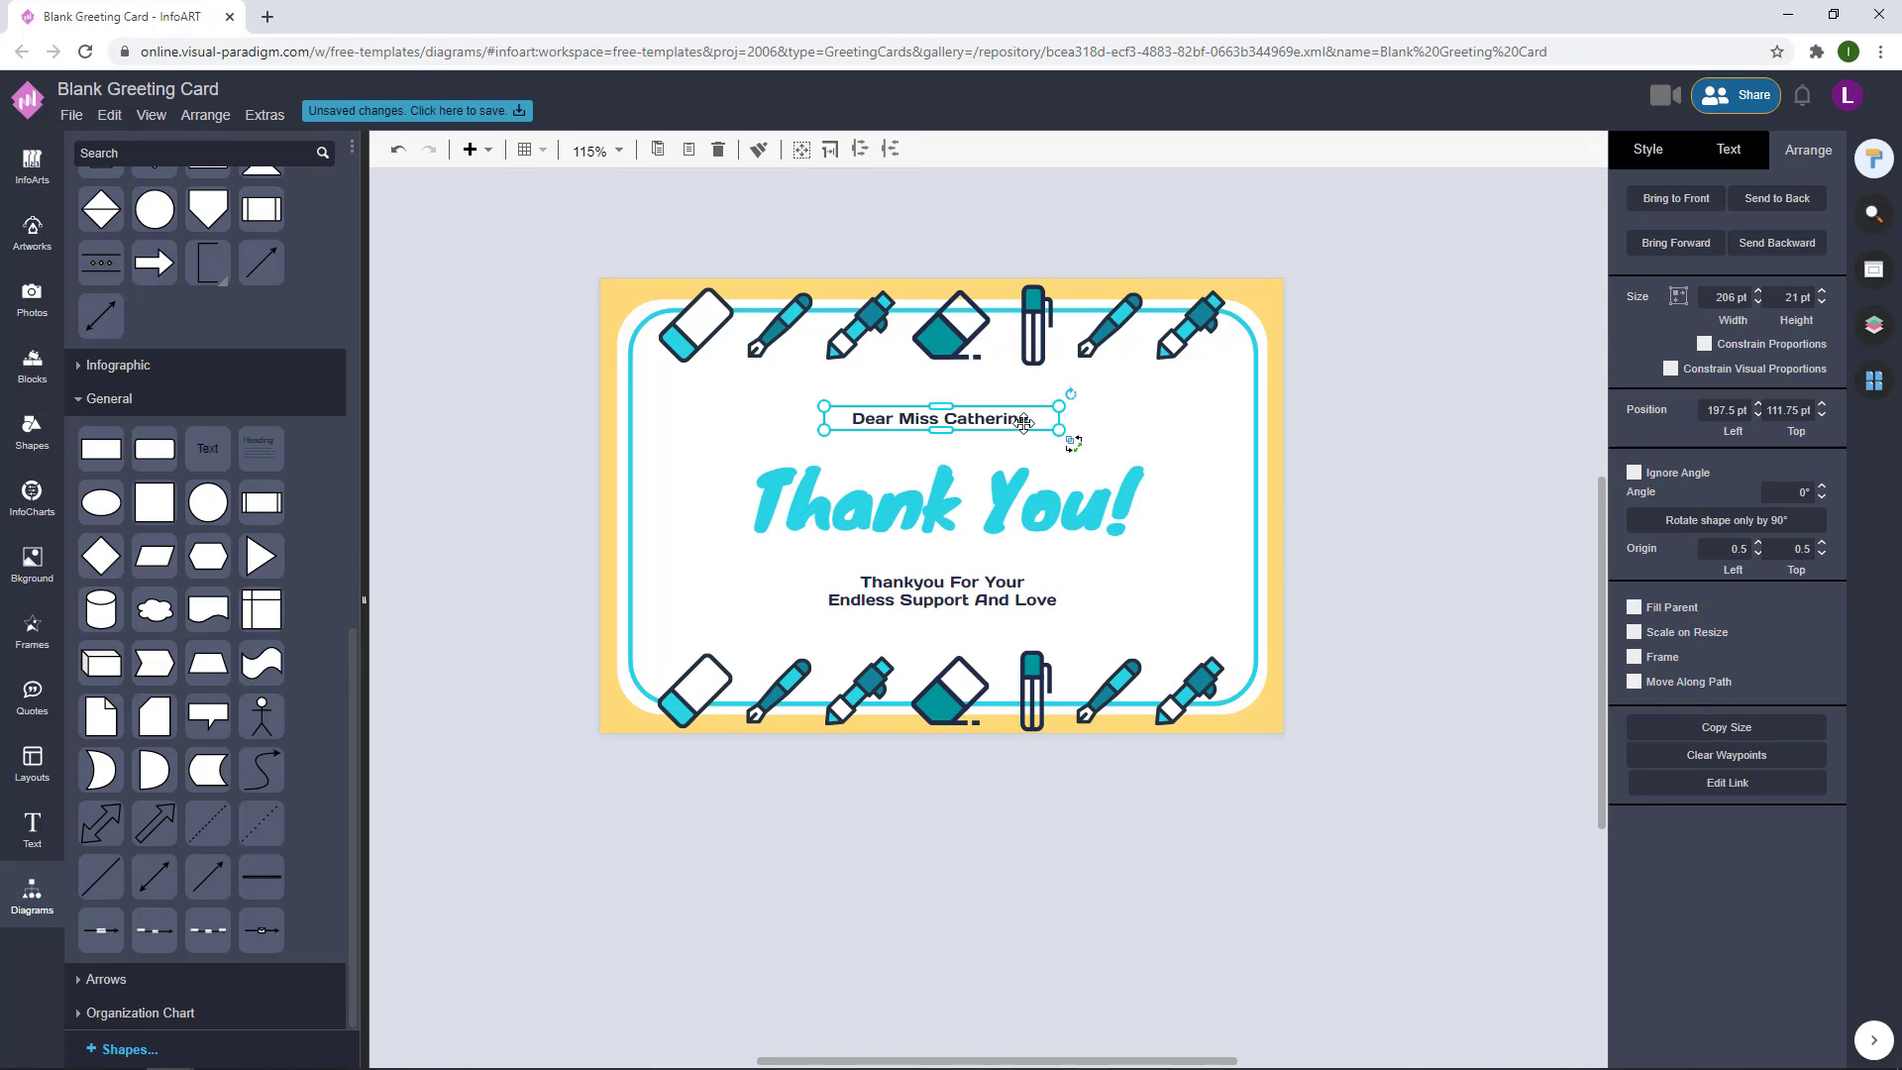
pyautogui.doubleClick(1023, 421)
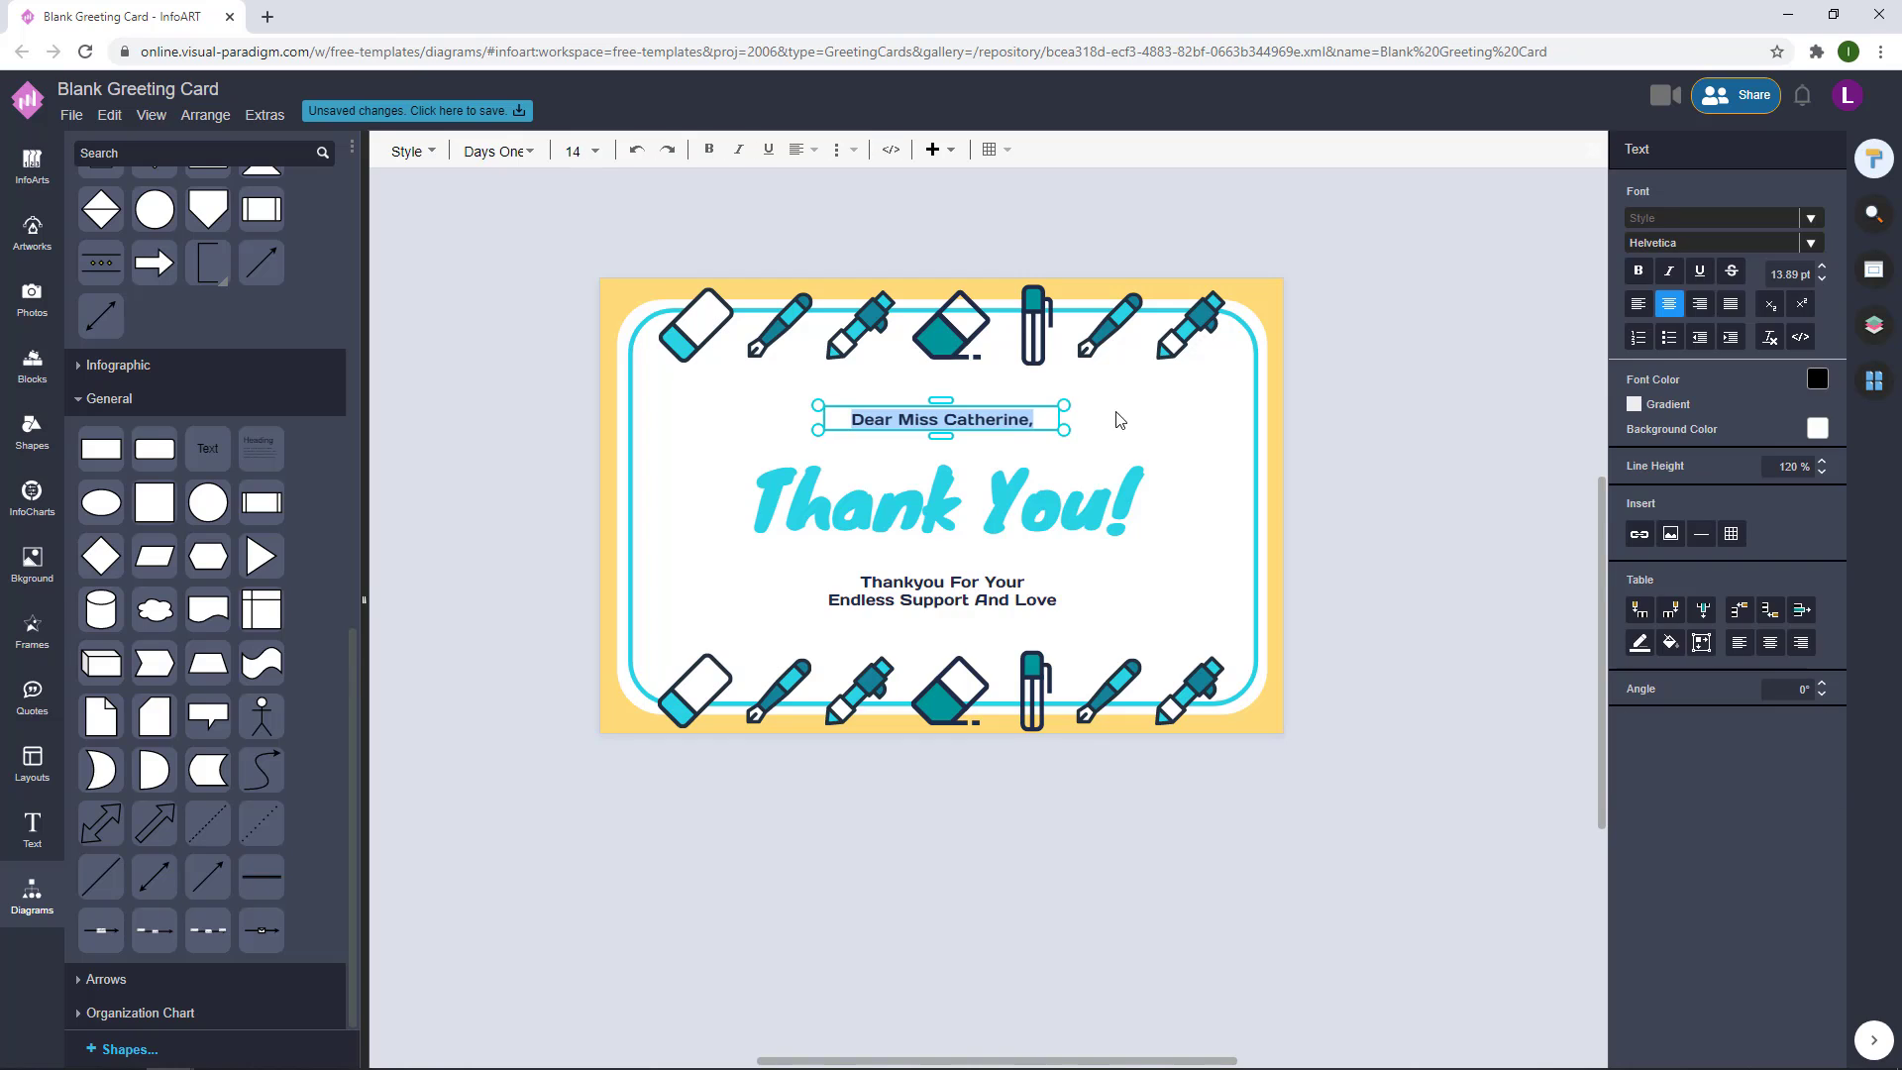
pyautogui.press('Escape')
pyautogui.click(1020, 421)
pyautogui.keyDown('shift'); pyautogui.click(1000, 591); pyautogui.keyUp('shift')
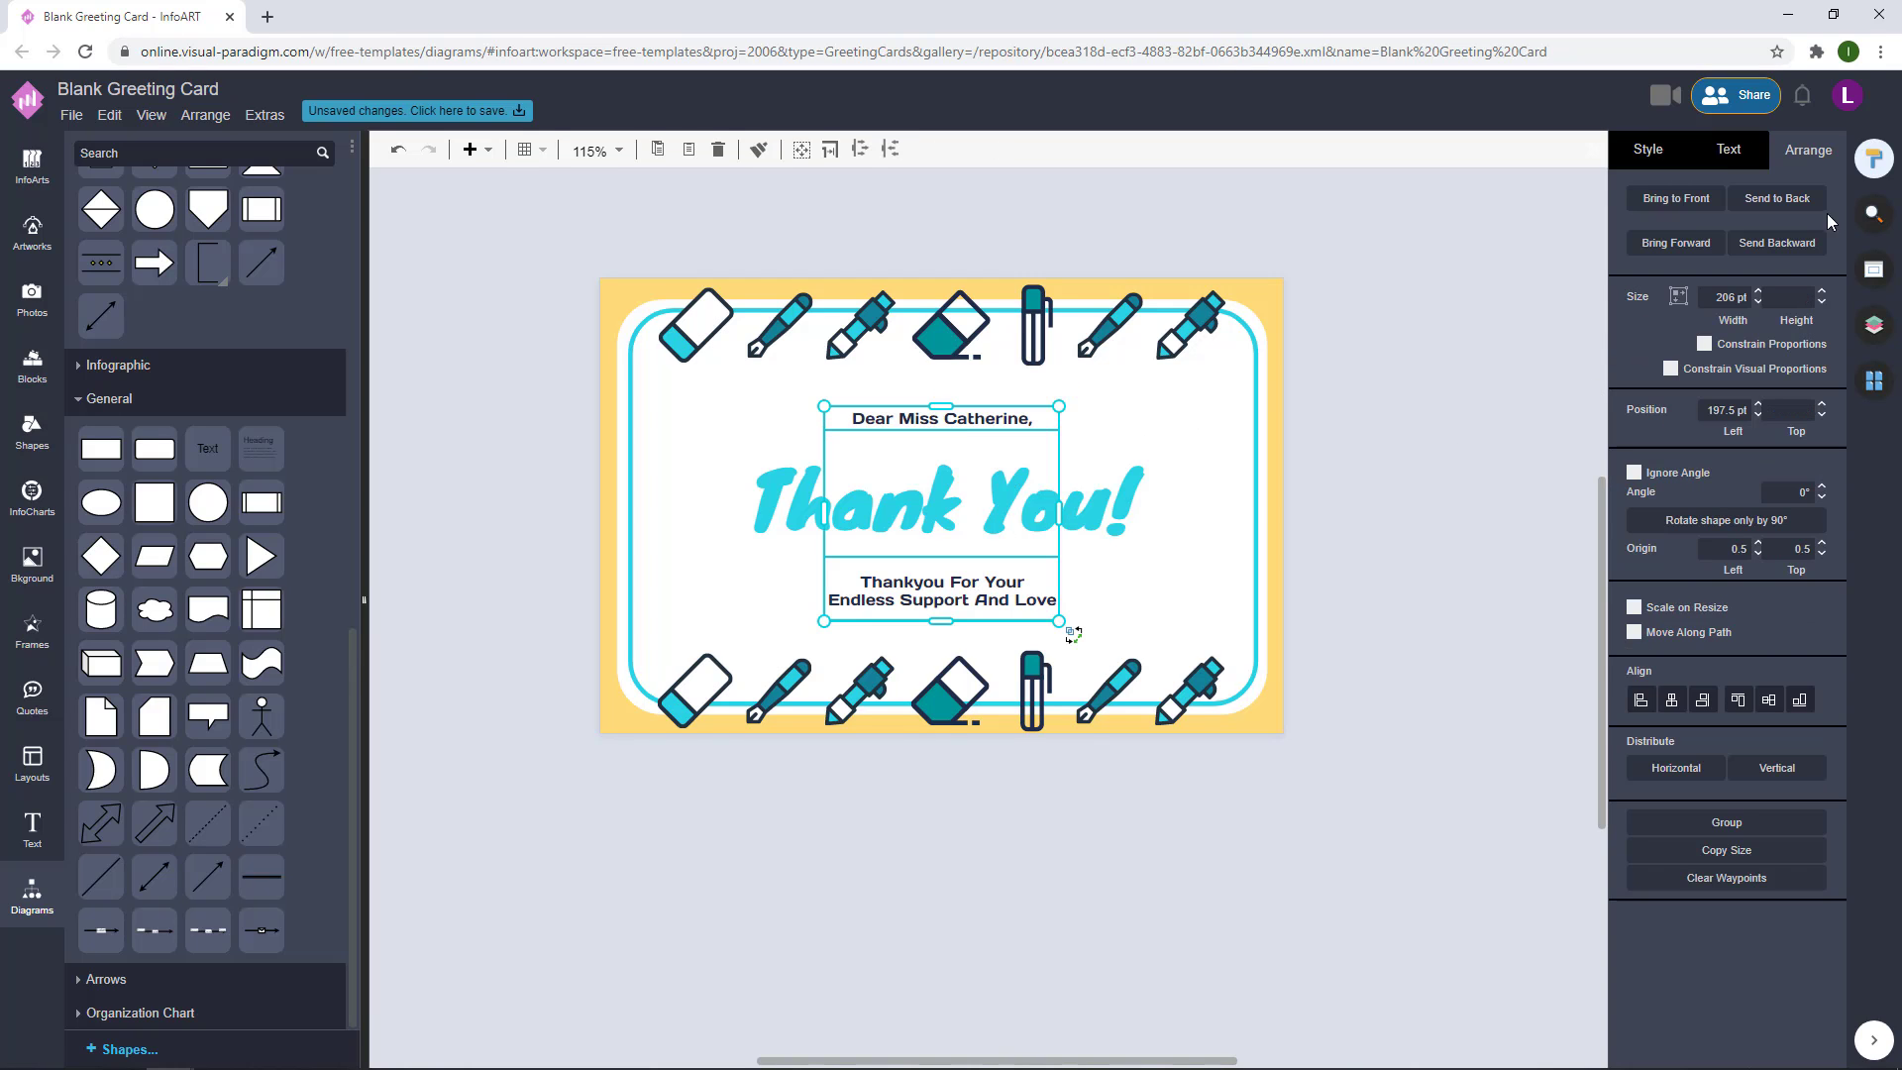
pyautogui.click(1739, 153)
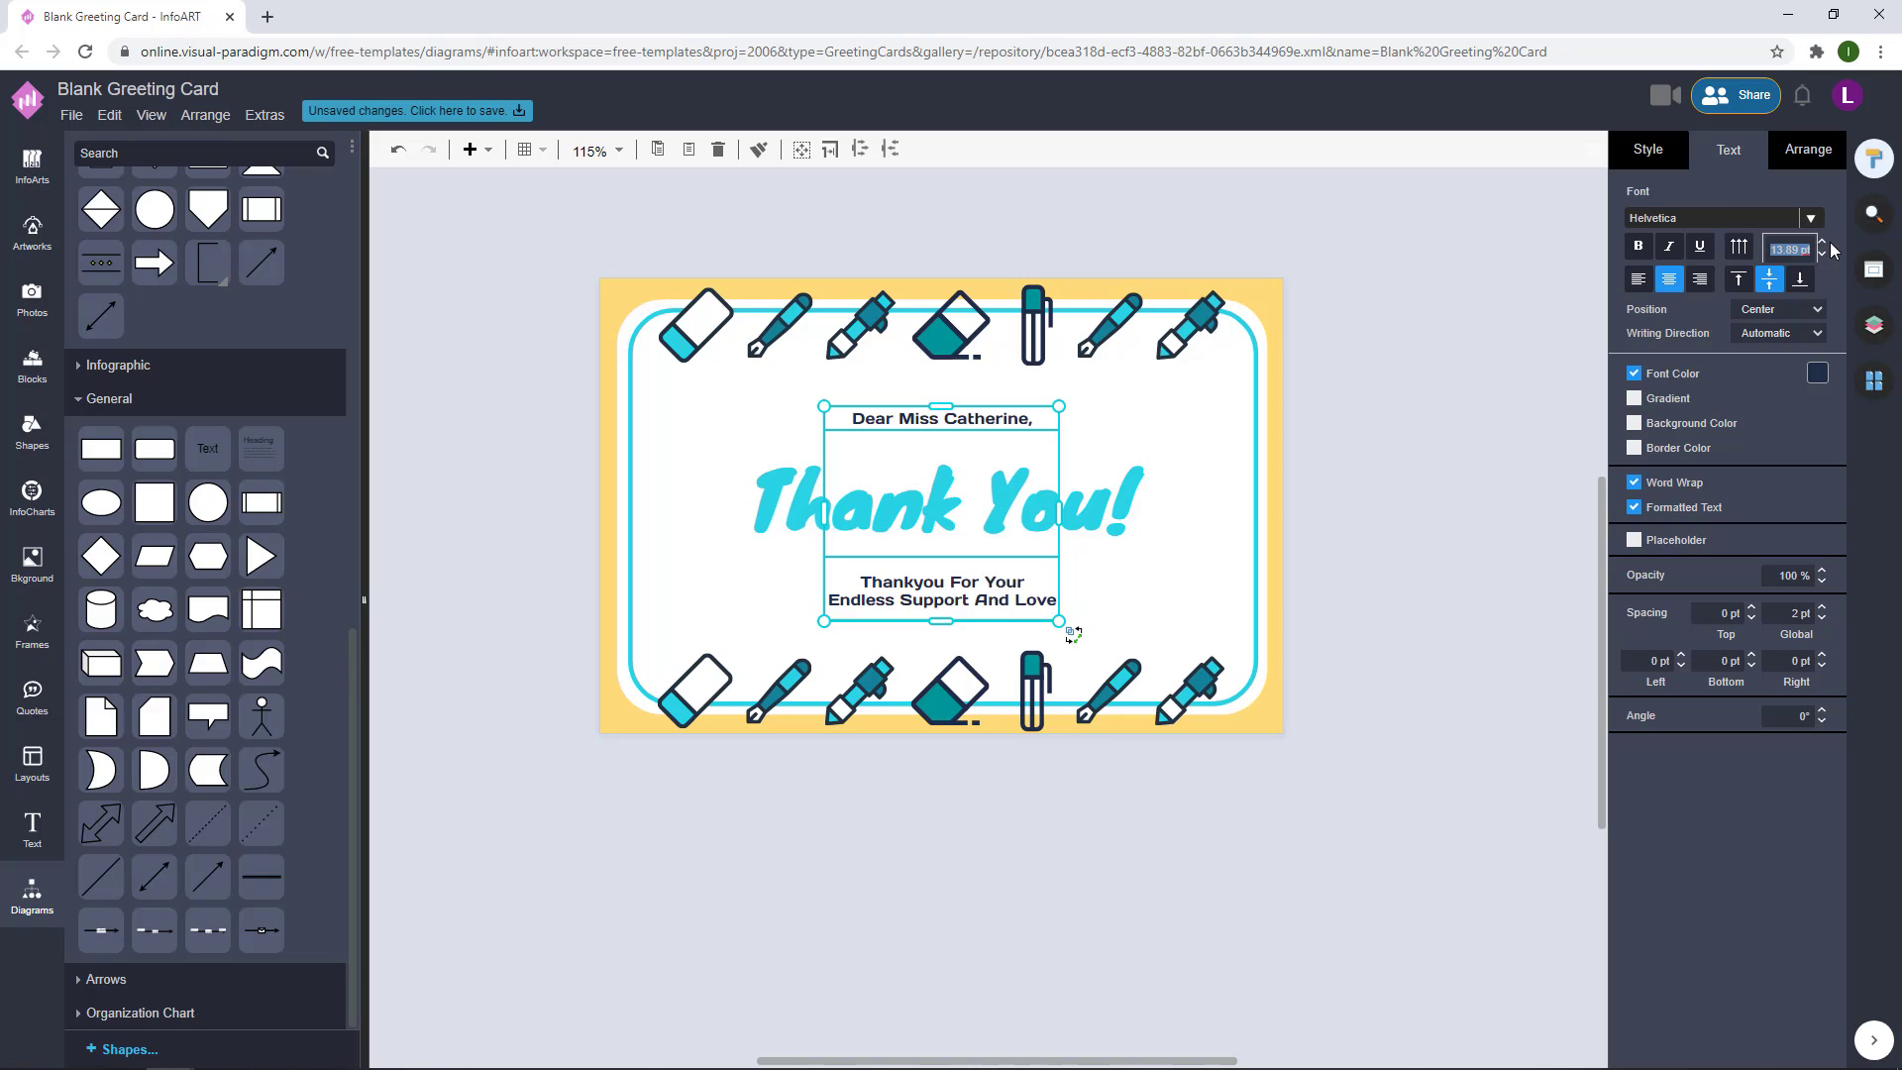
pyautogui.click(1400, 486)
# - Set the font size of the "Thank You!" heading to 70 pt
pyautogui.doubleClick(1075, 479)
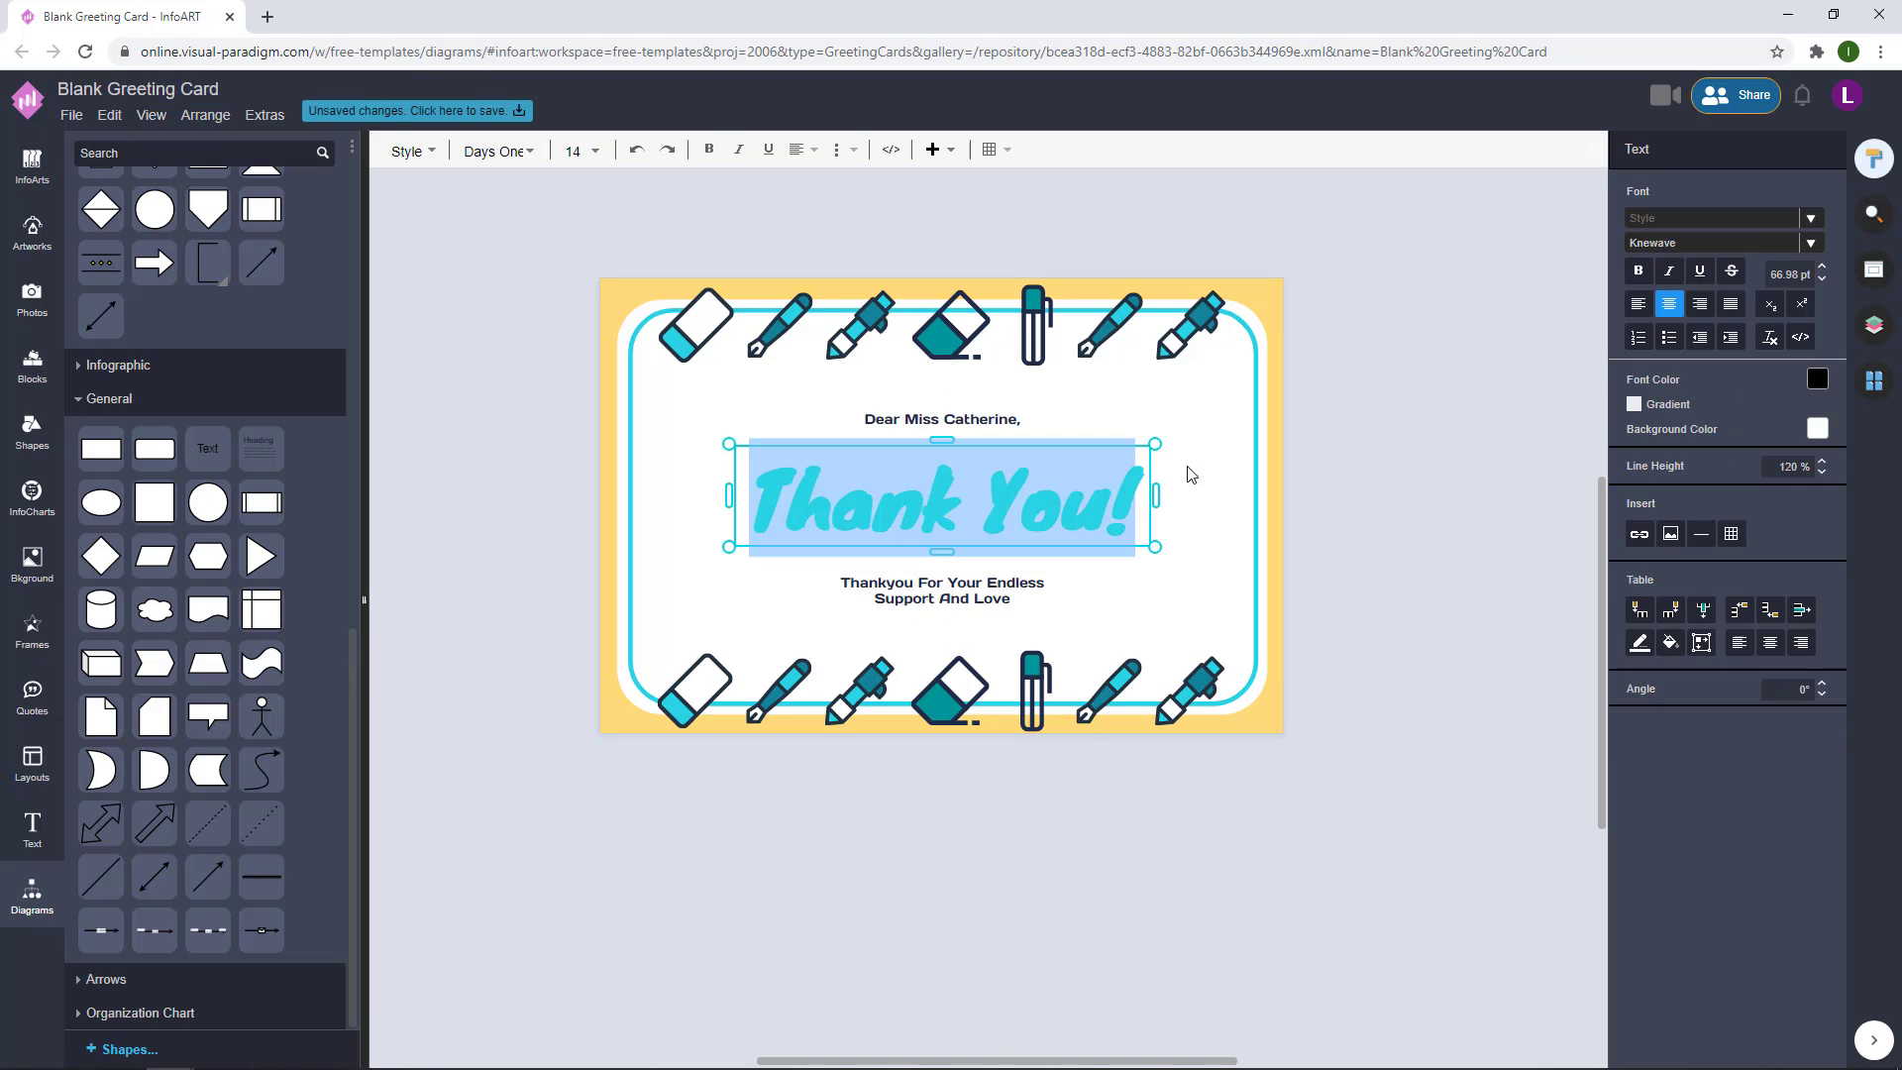
pyautogui.click(1795, 274)
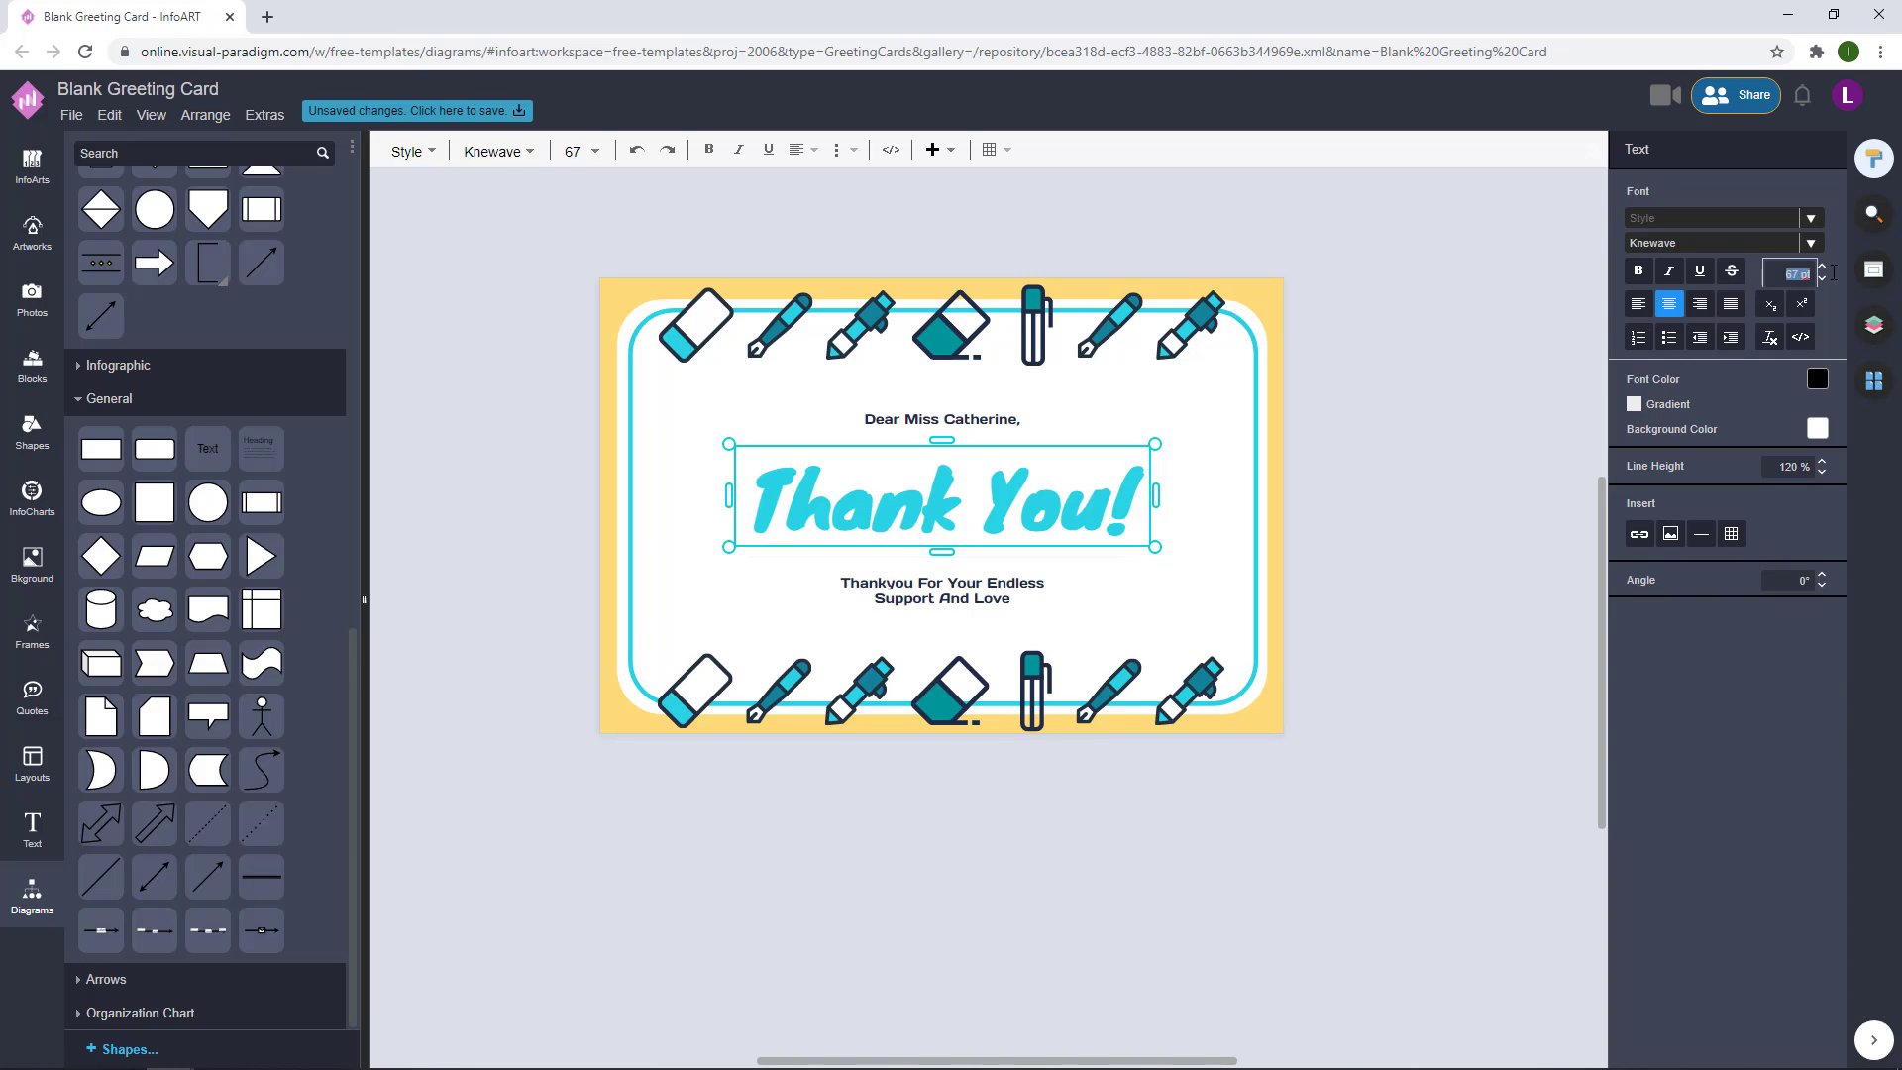
pyautogui.write('790')
pyautogui.press('Return')
pyautogui.moveTo(1775, 275); pyautogui.dragTo(1838, 277)
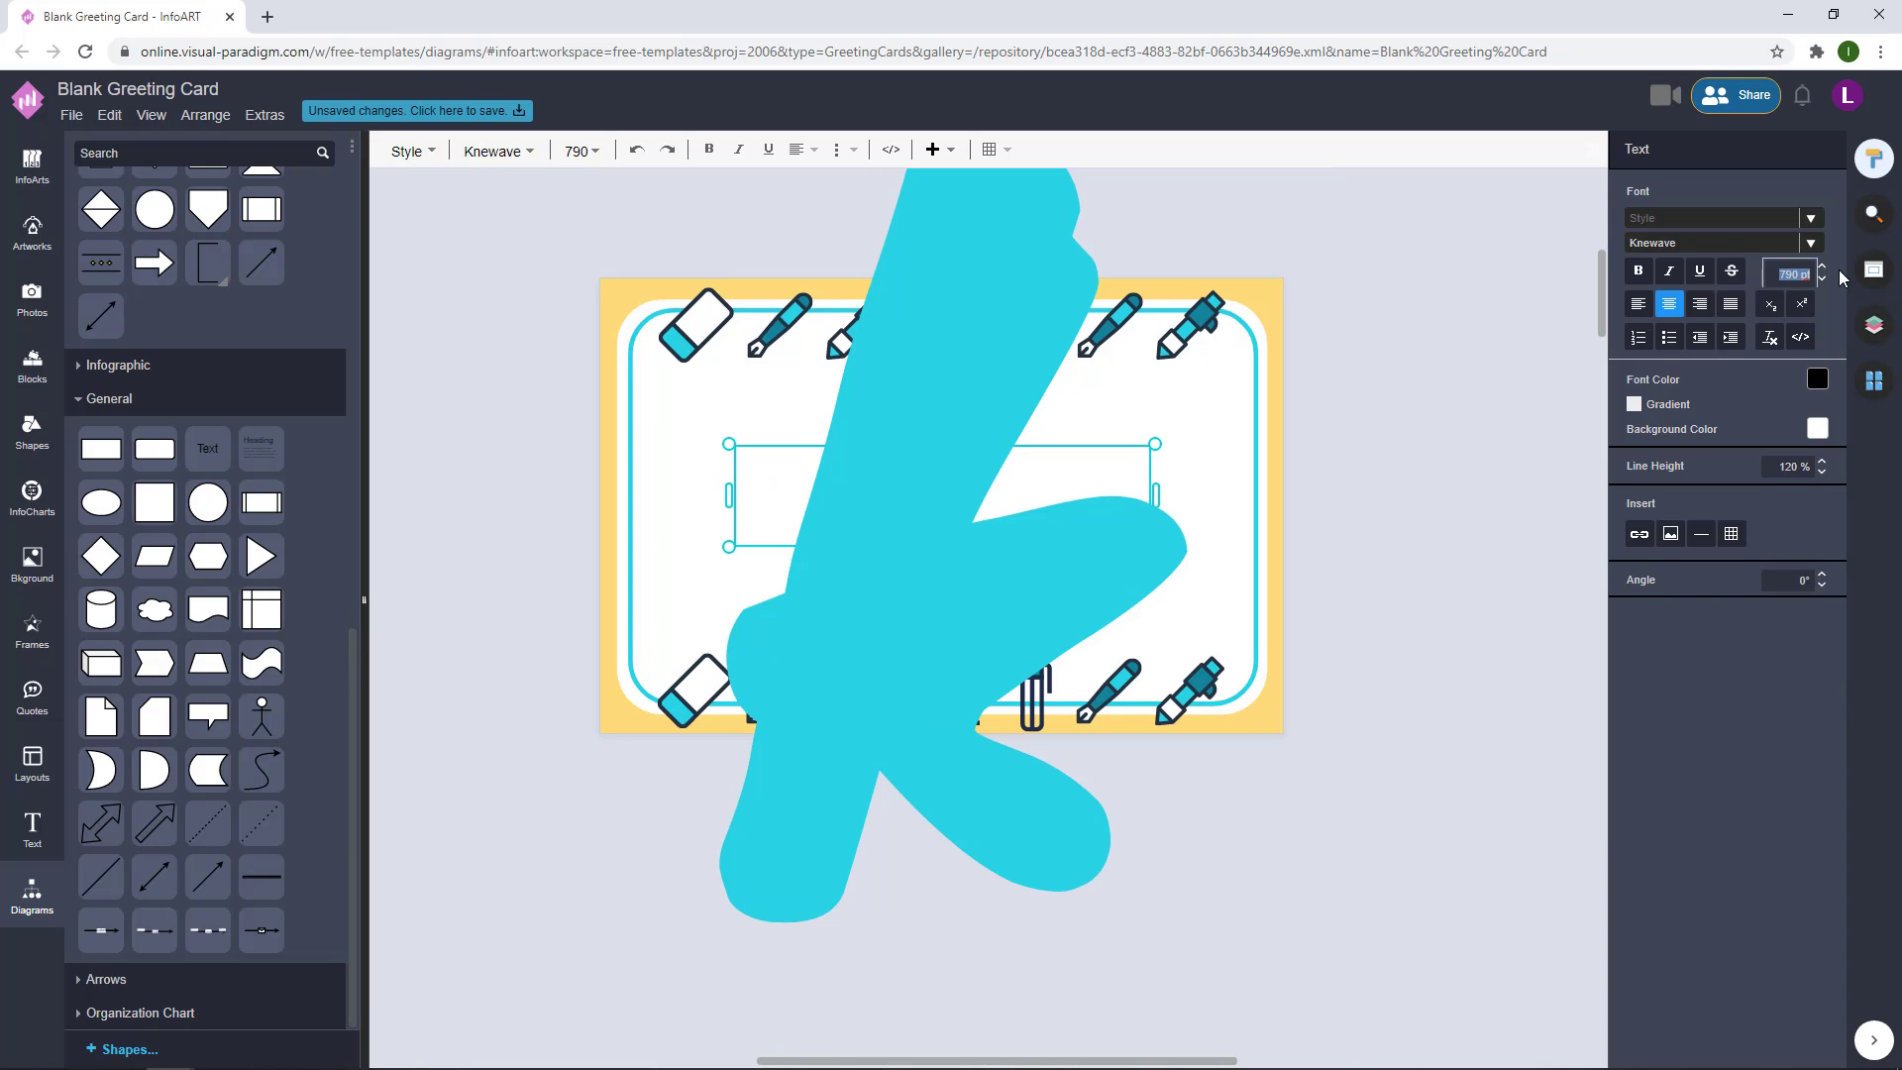
pyautogui.write('70')
pyautogui.press('Return')
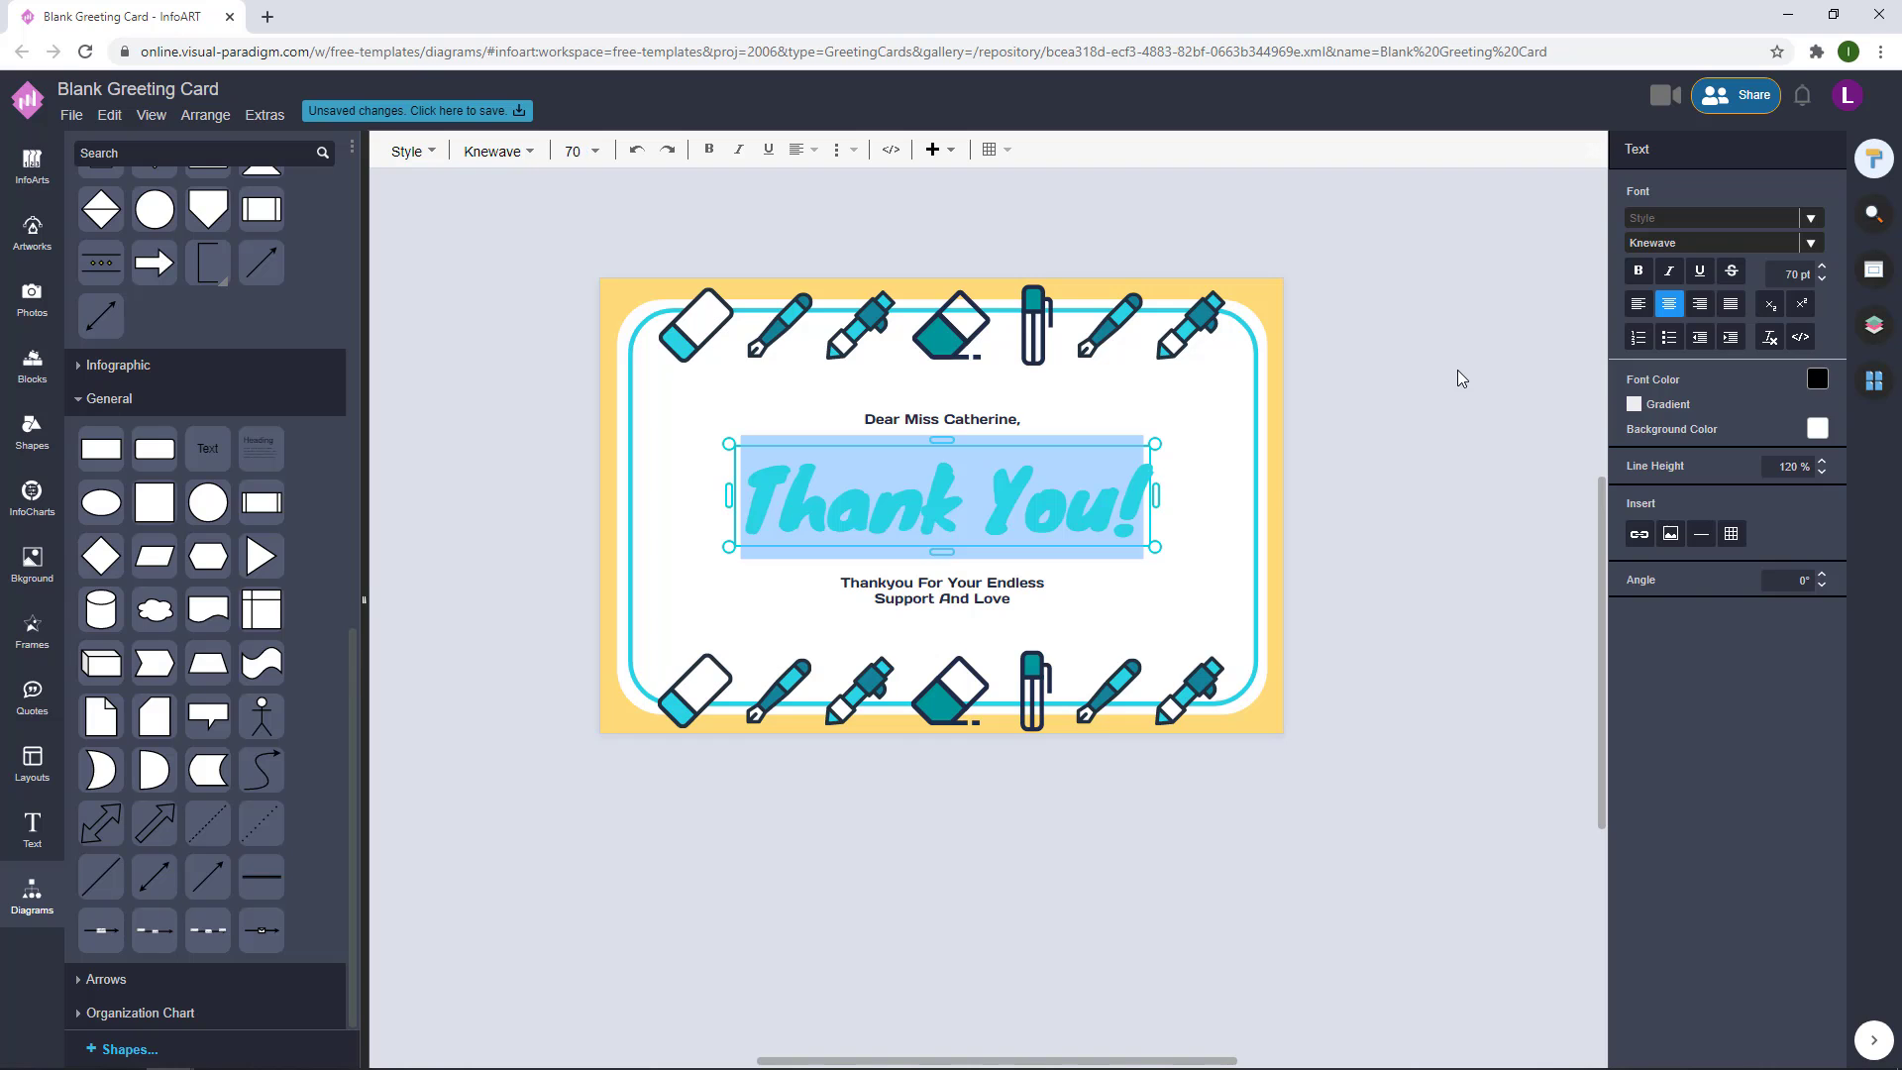
pyautogui.click(1458, 378)
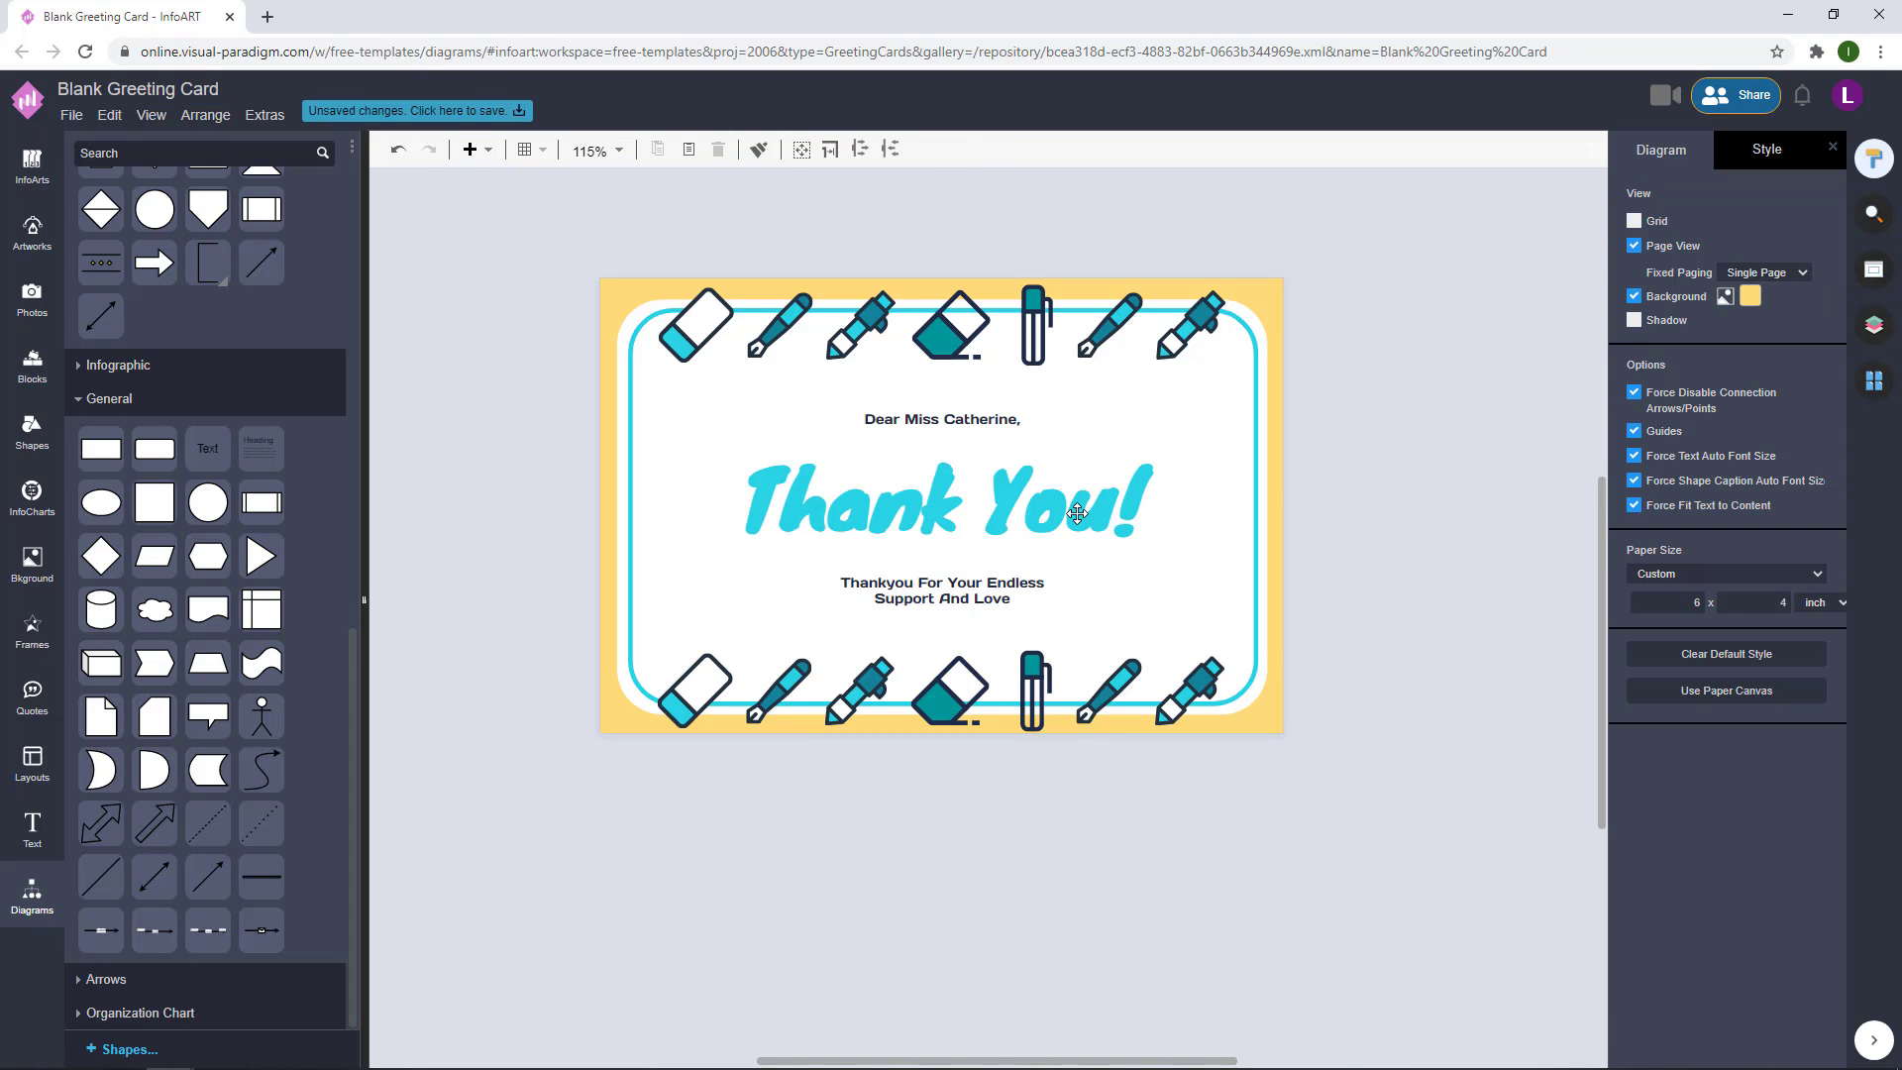
# - Set the font size of the "Thank You!" heading to 72 pt
pyautogui.scroll(3, 968, 556)
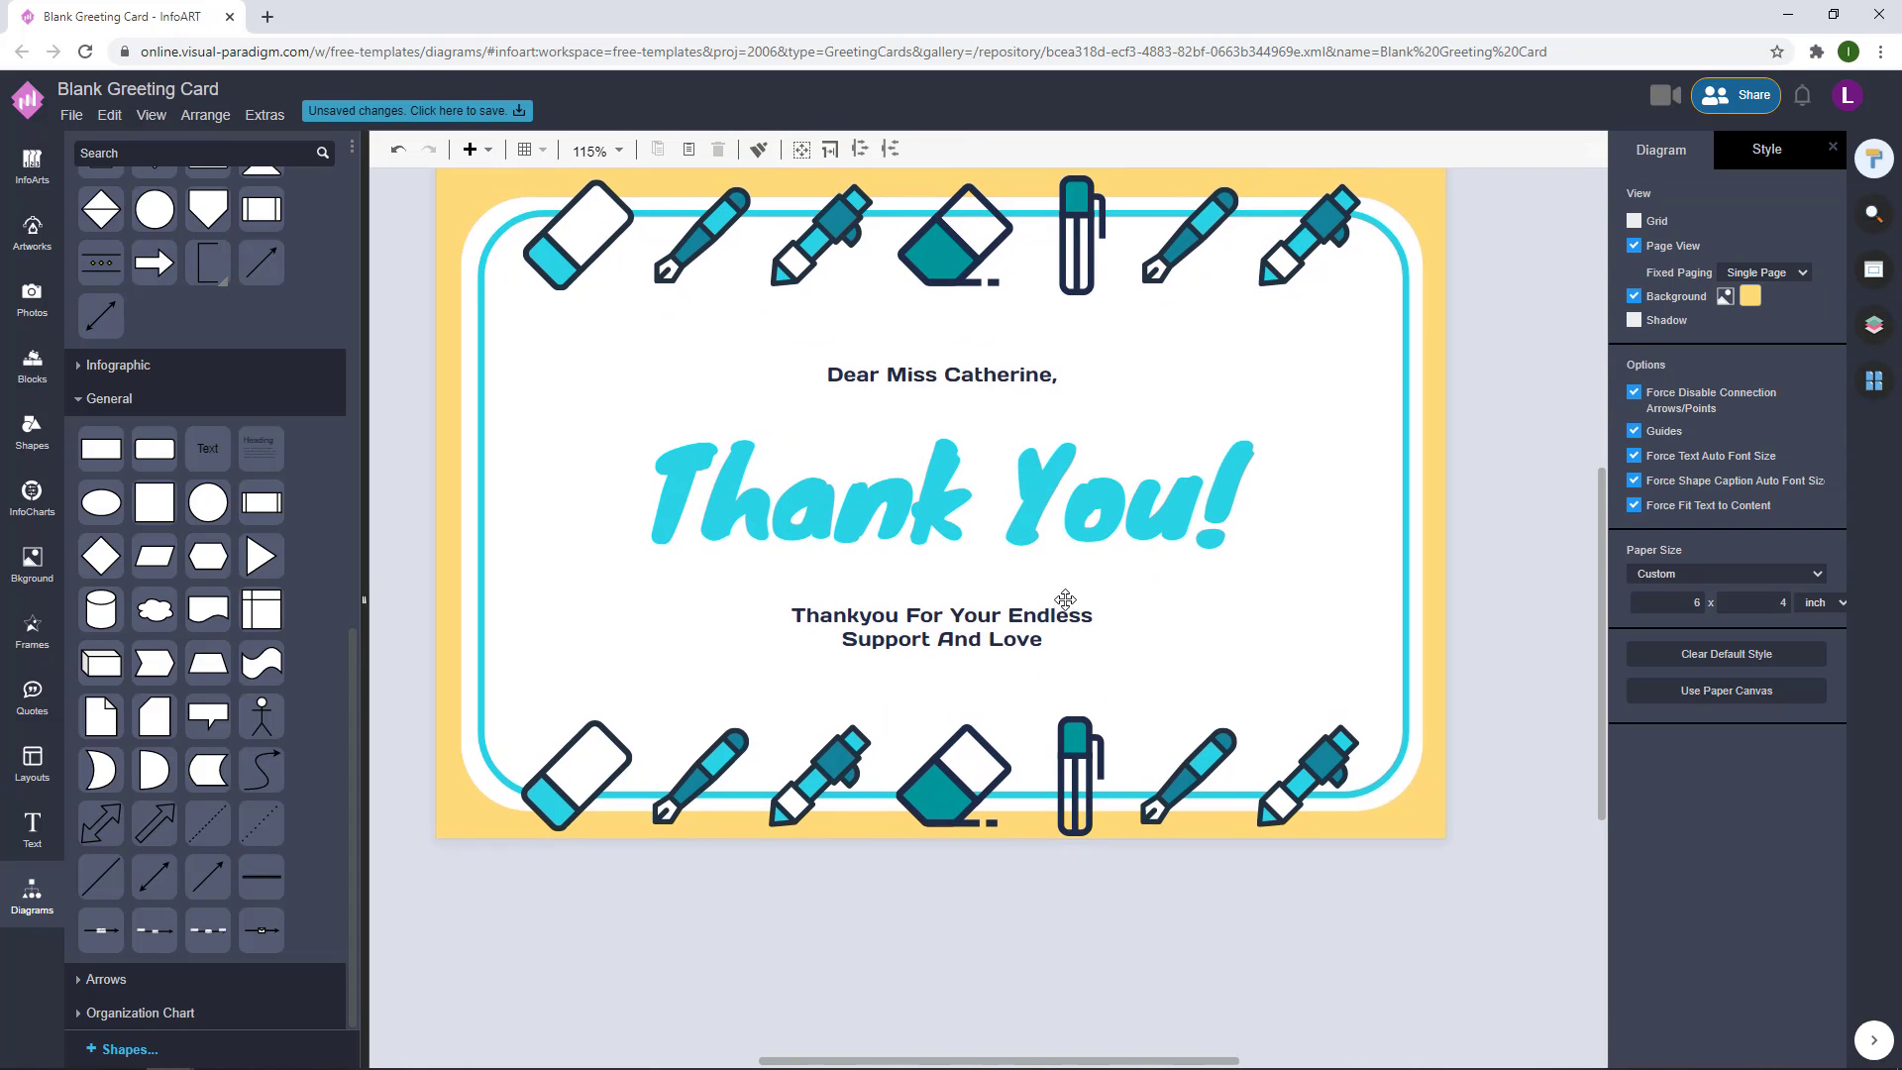
pyautogui.doubleClick(1144, 512)
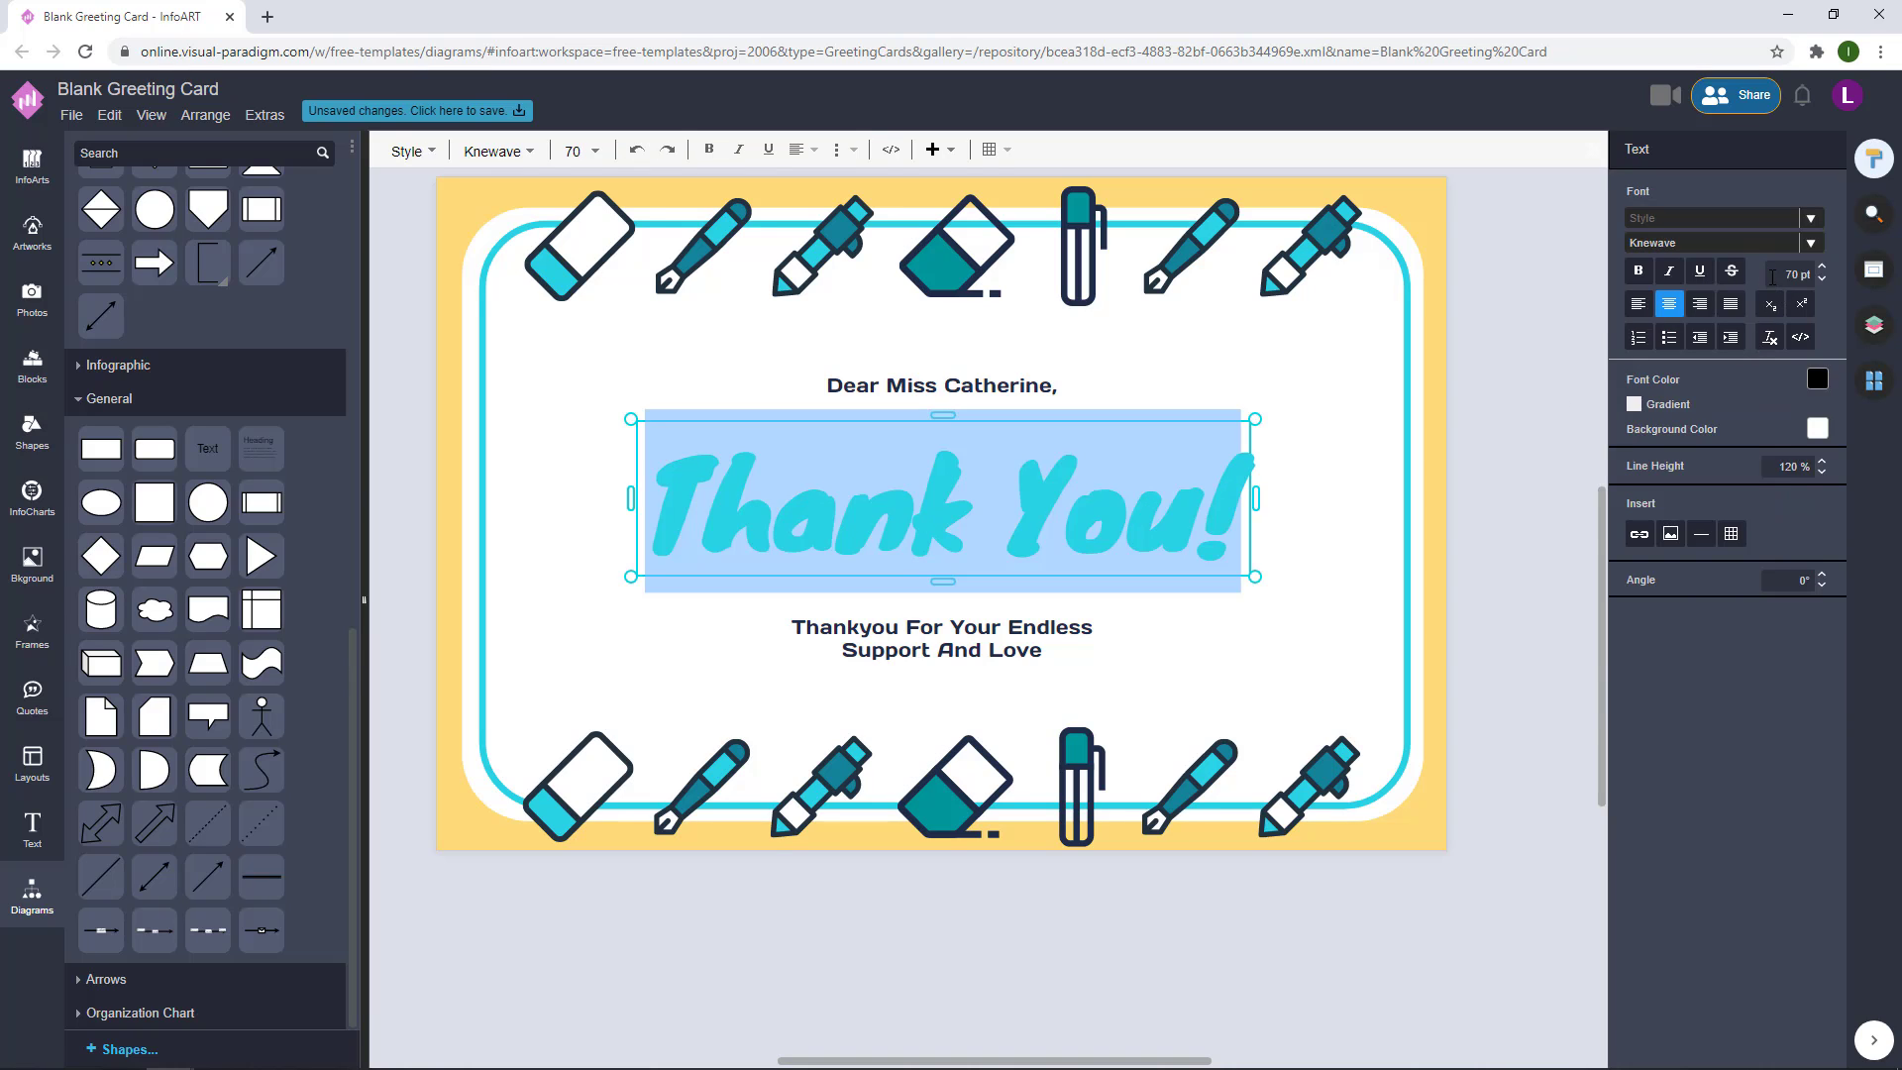
pyautogui.click(1834, 273)
pyautogui.write('72')
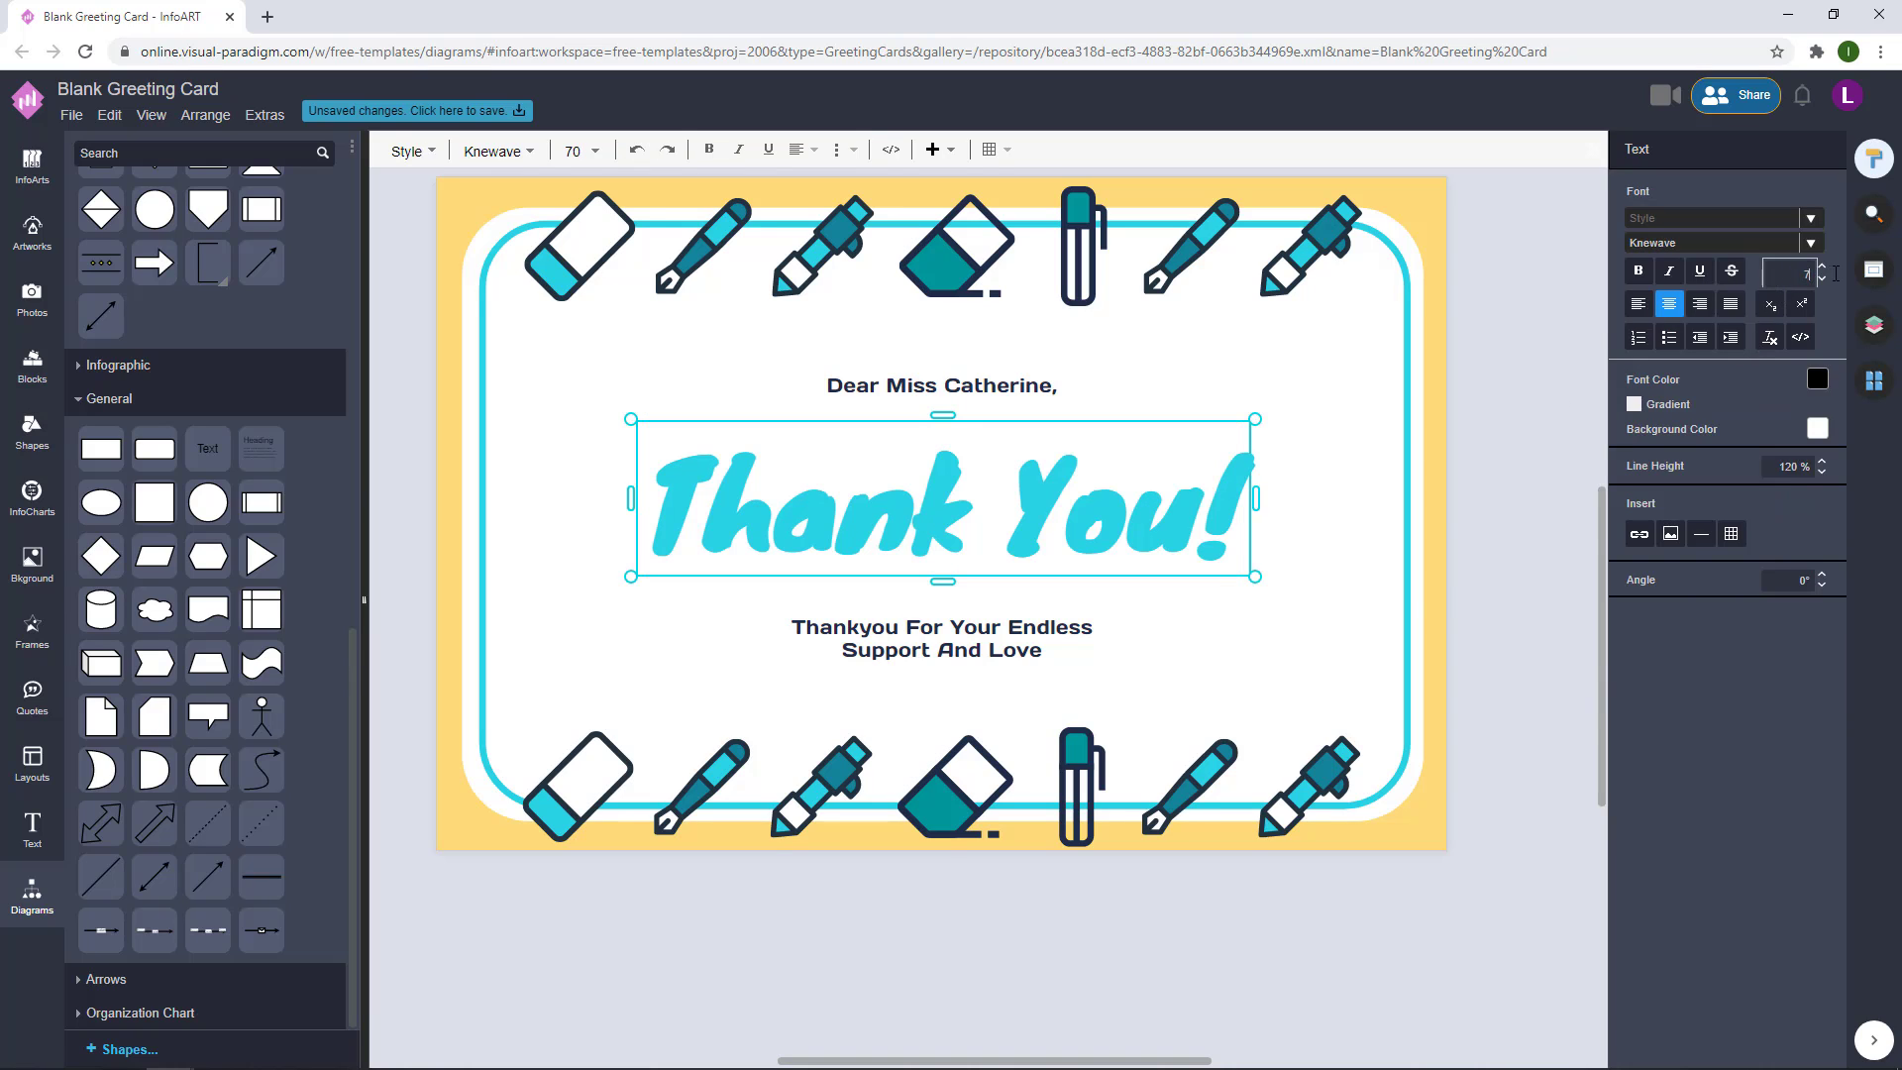
pyautogui.press('Return')
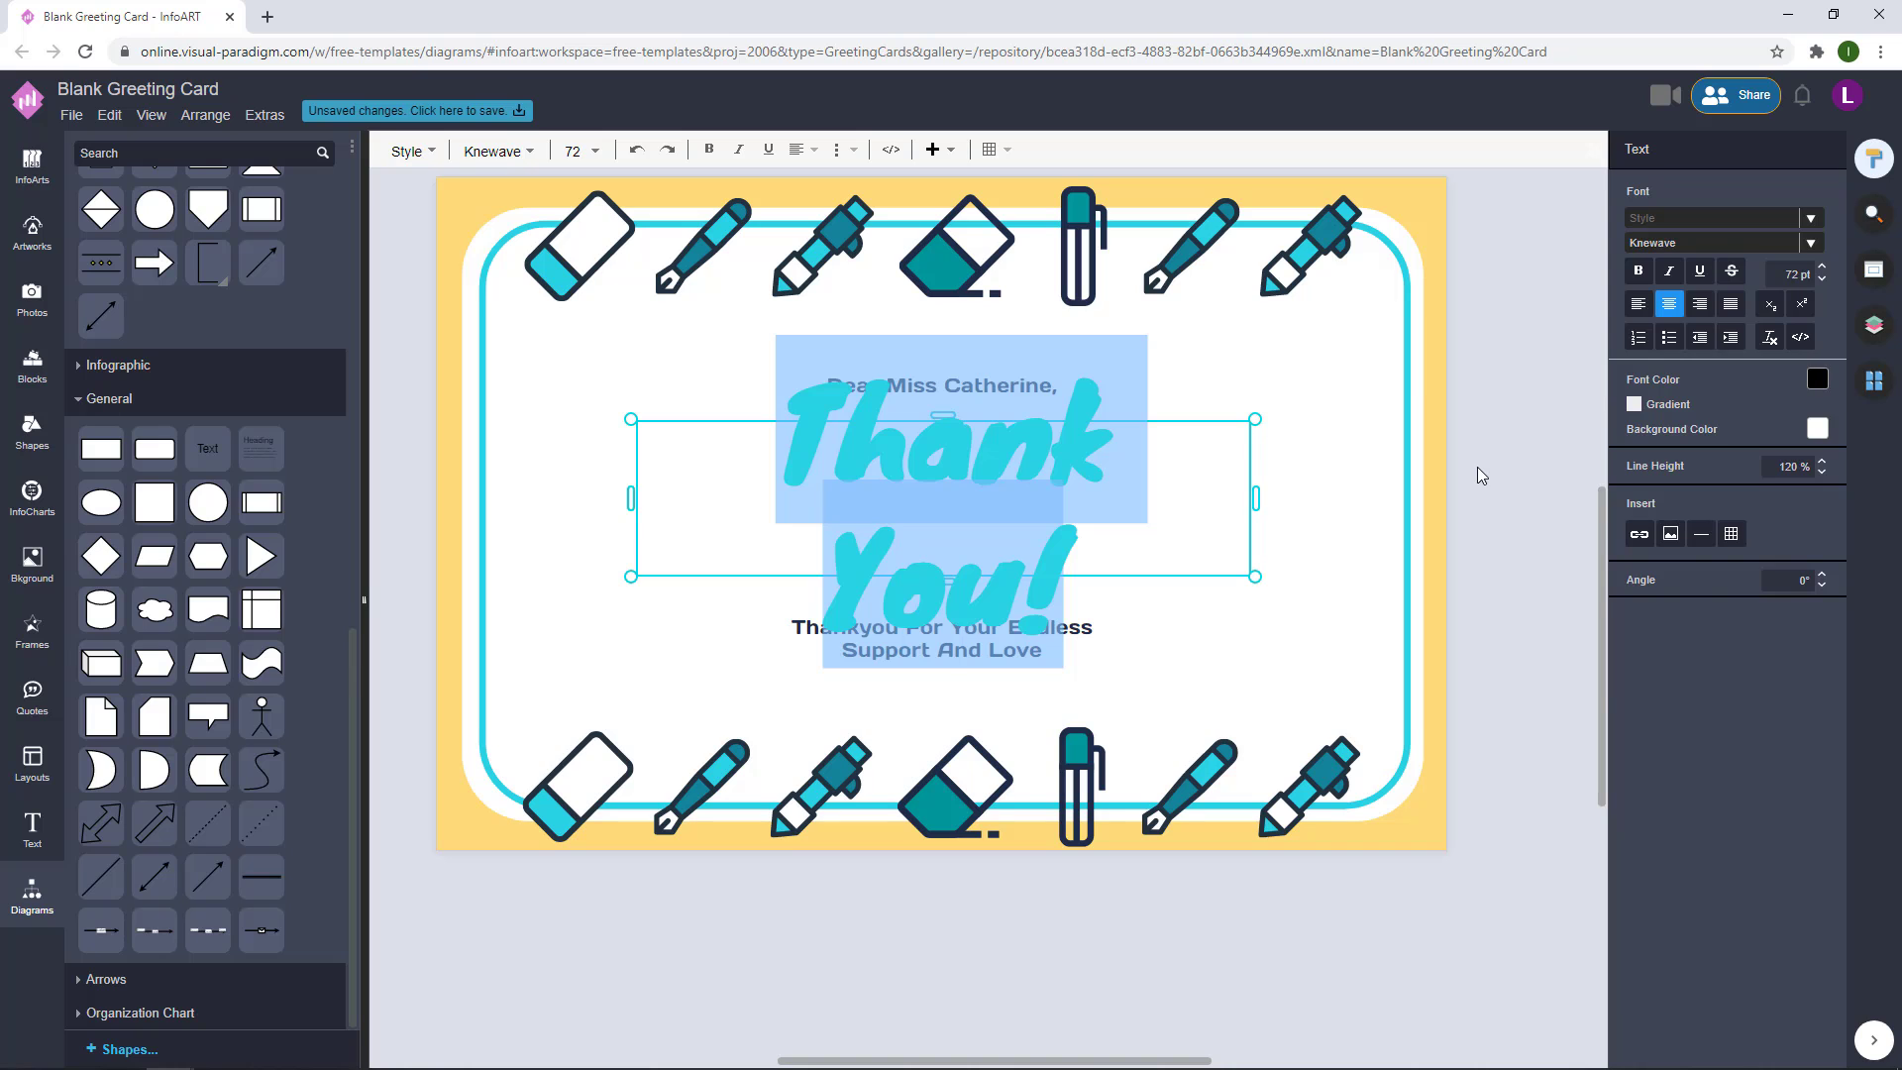
pyautogui.click(1477, 466)
pyautogui.click(1477, 484)
# - Set the font size of the greeting line above the heading and the closing message below it to 12.5 pt
pyautogui.scroll(-1, 1477, 484)
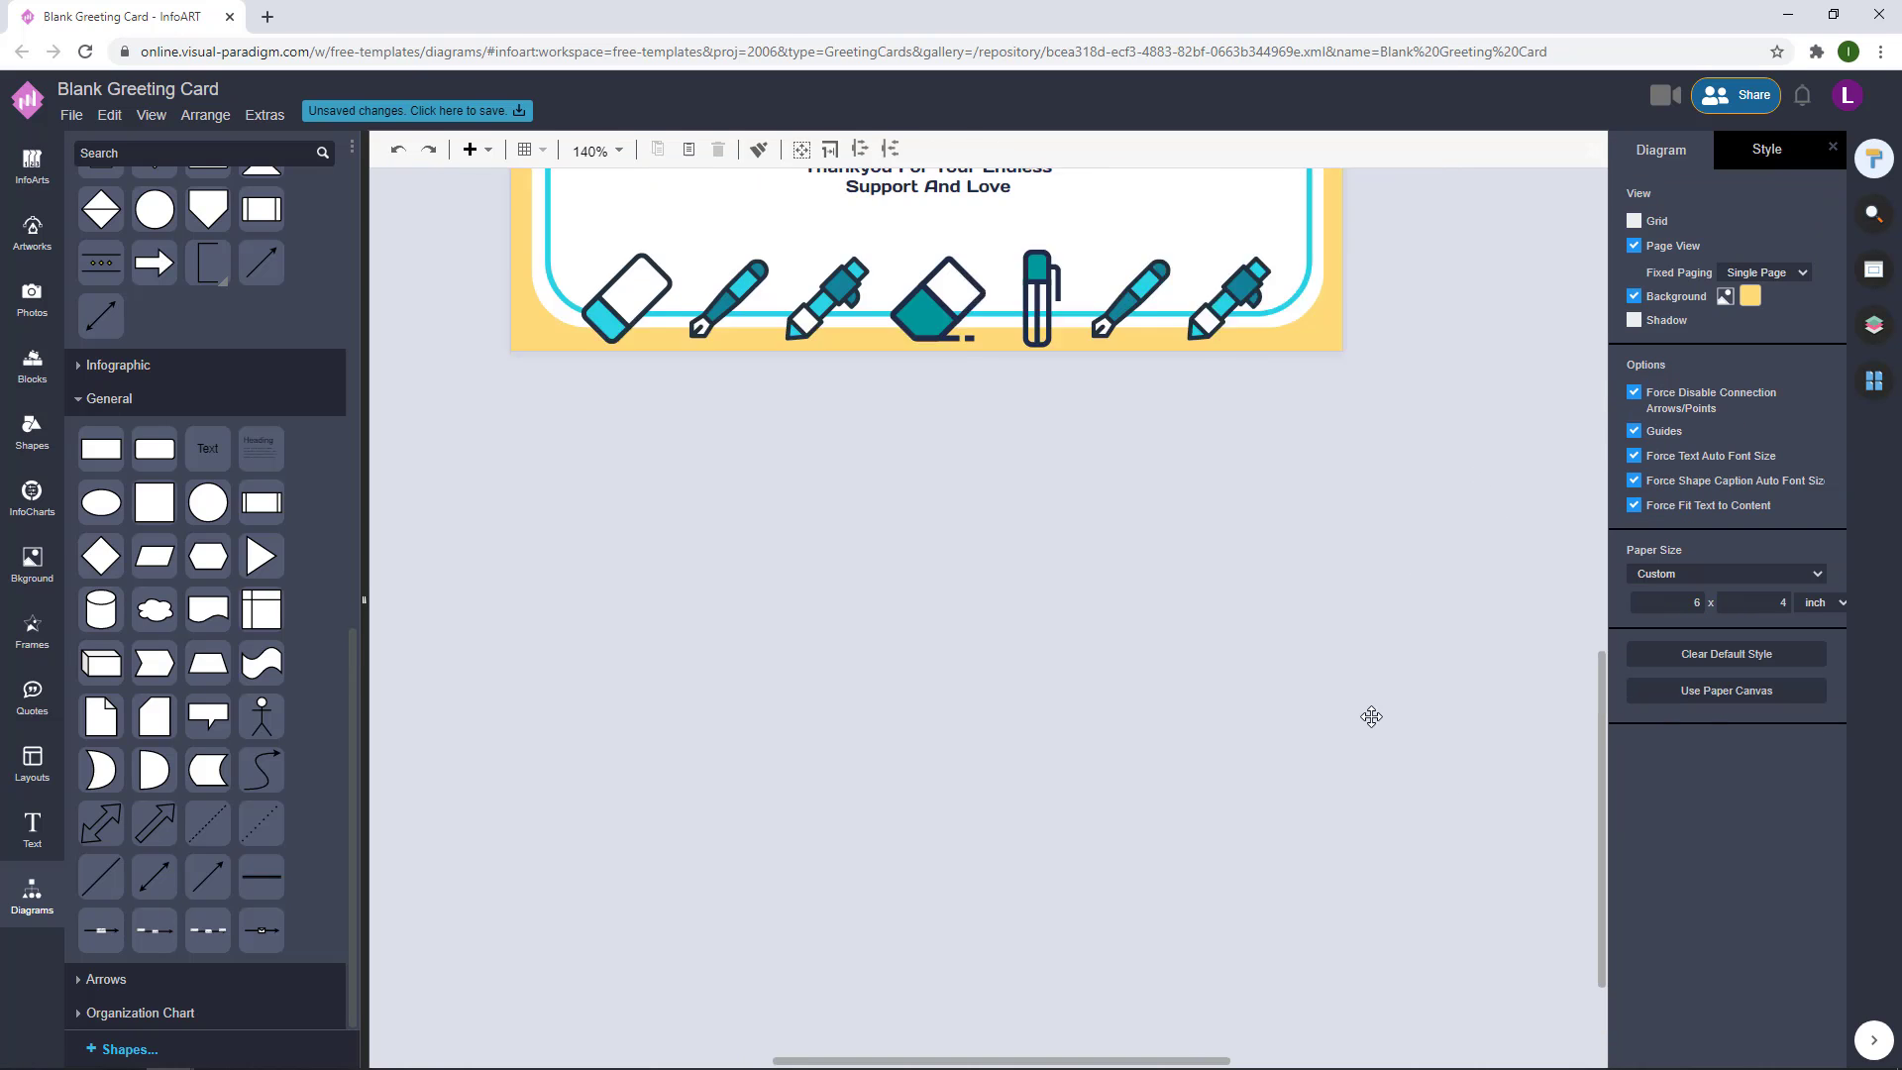
pyautogui.scroll(8, 1370, 716)
pyautogui.scroll(-1, 1370, 764)
pyautogui.doubleClick(1020, 470)
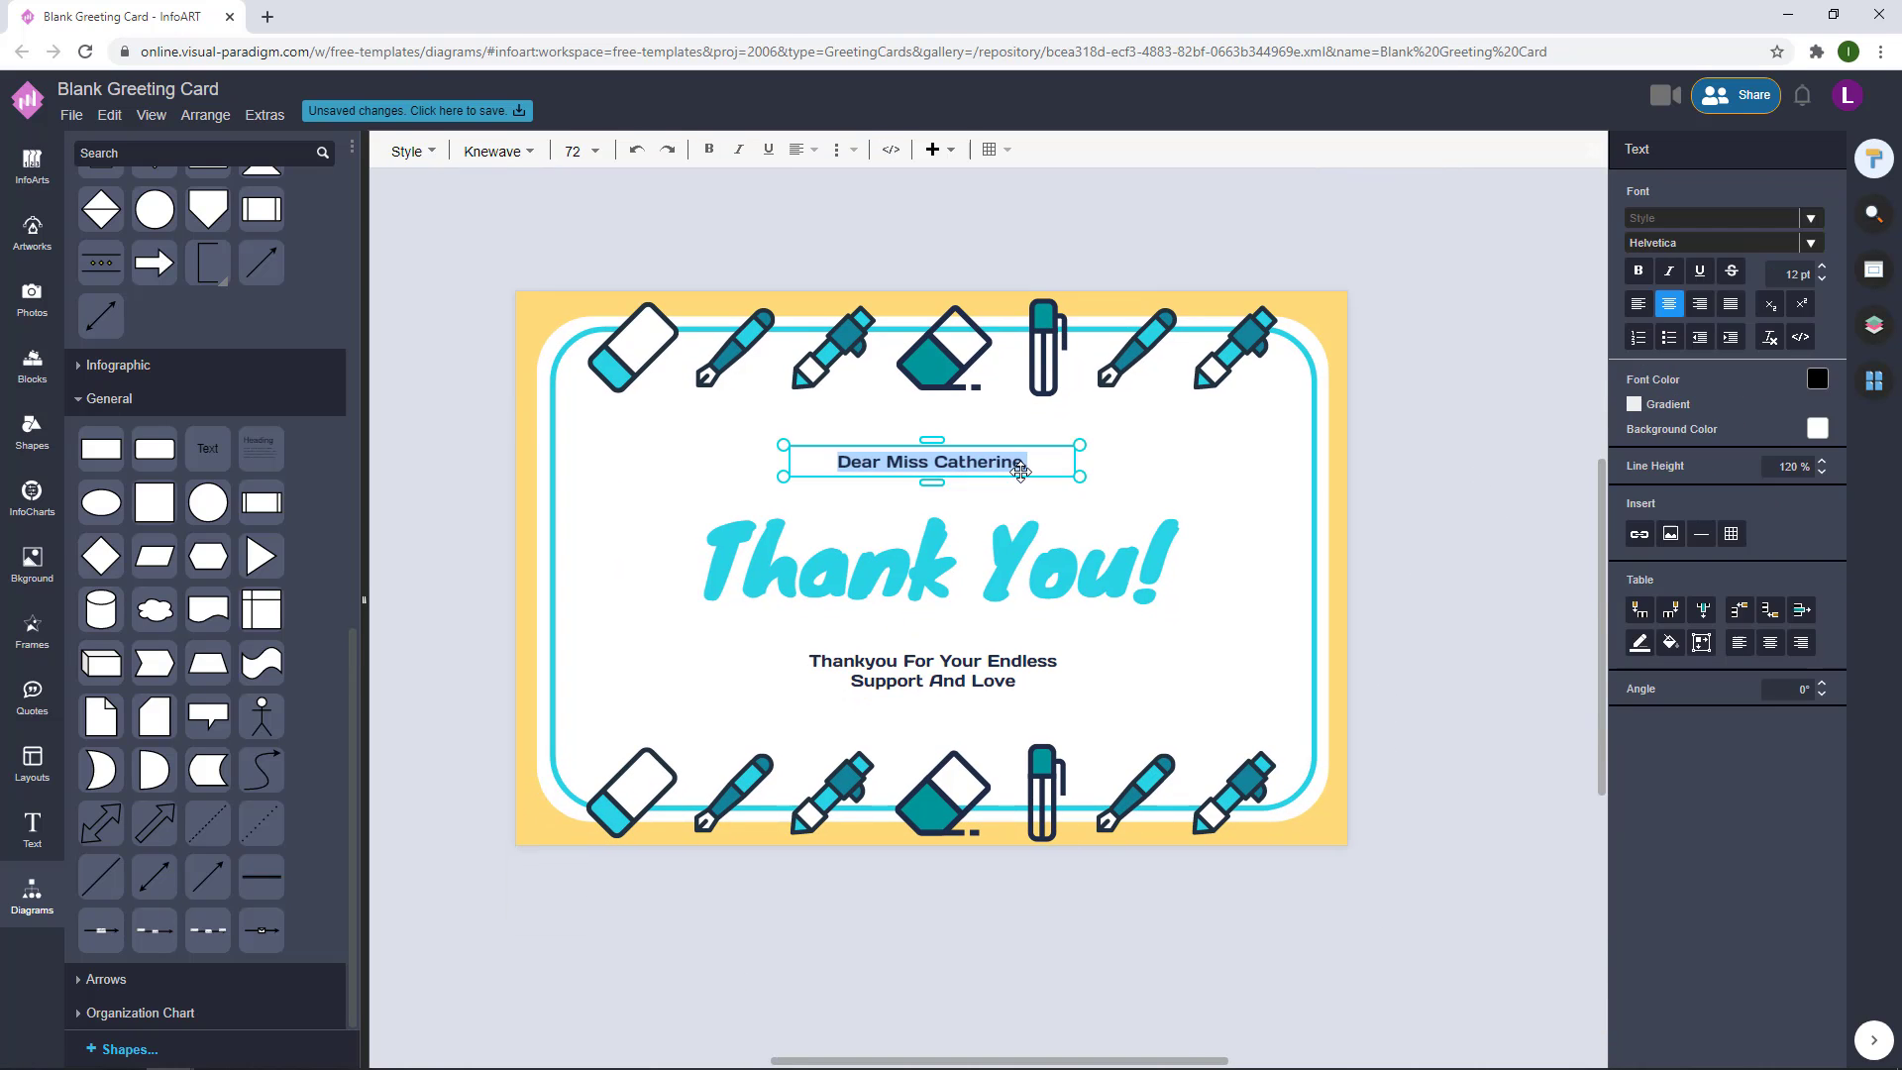
pyautogui.click(1046, 491)
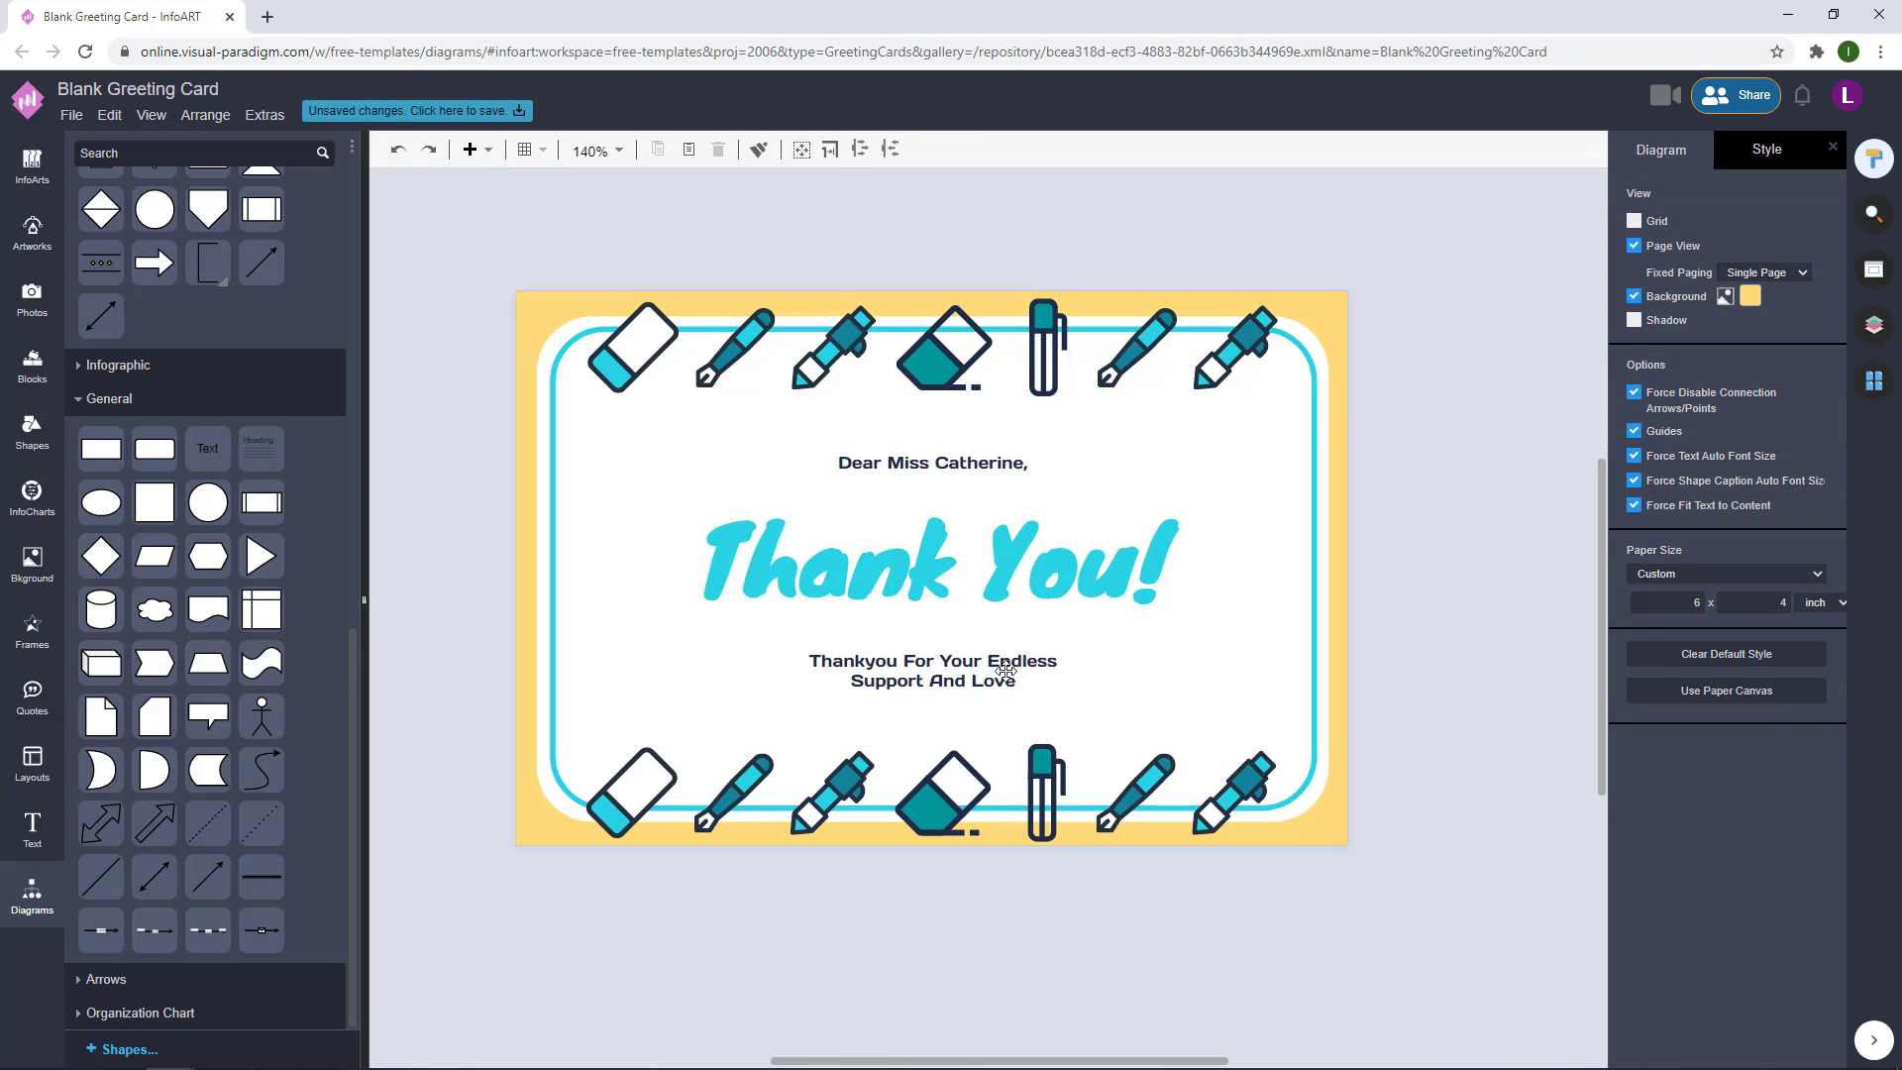
pyautogui.click(980, 463)
pyautogui.keyDown('shift'); pyautogui.click(981, 656); pyautogui.keyUp('shift')
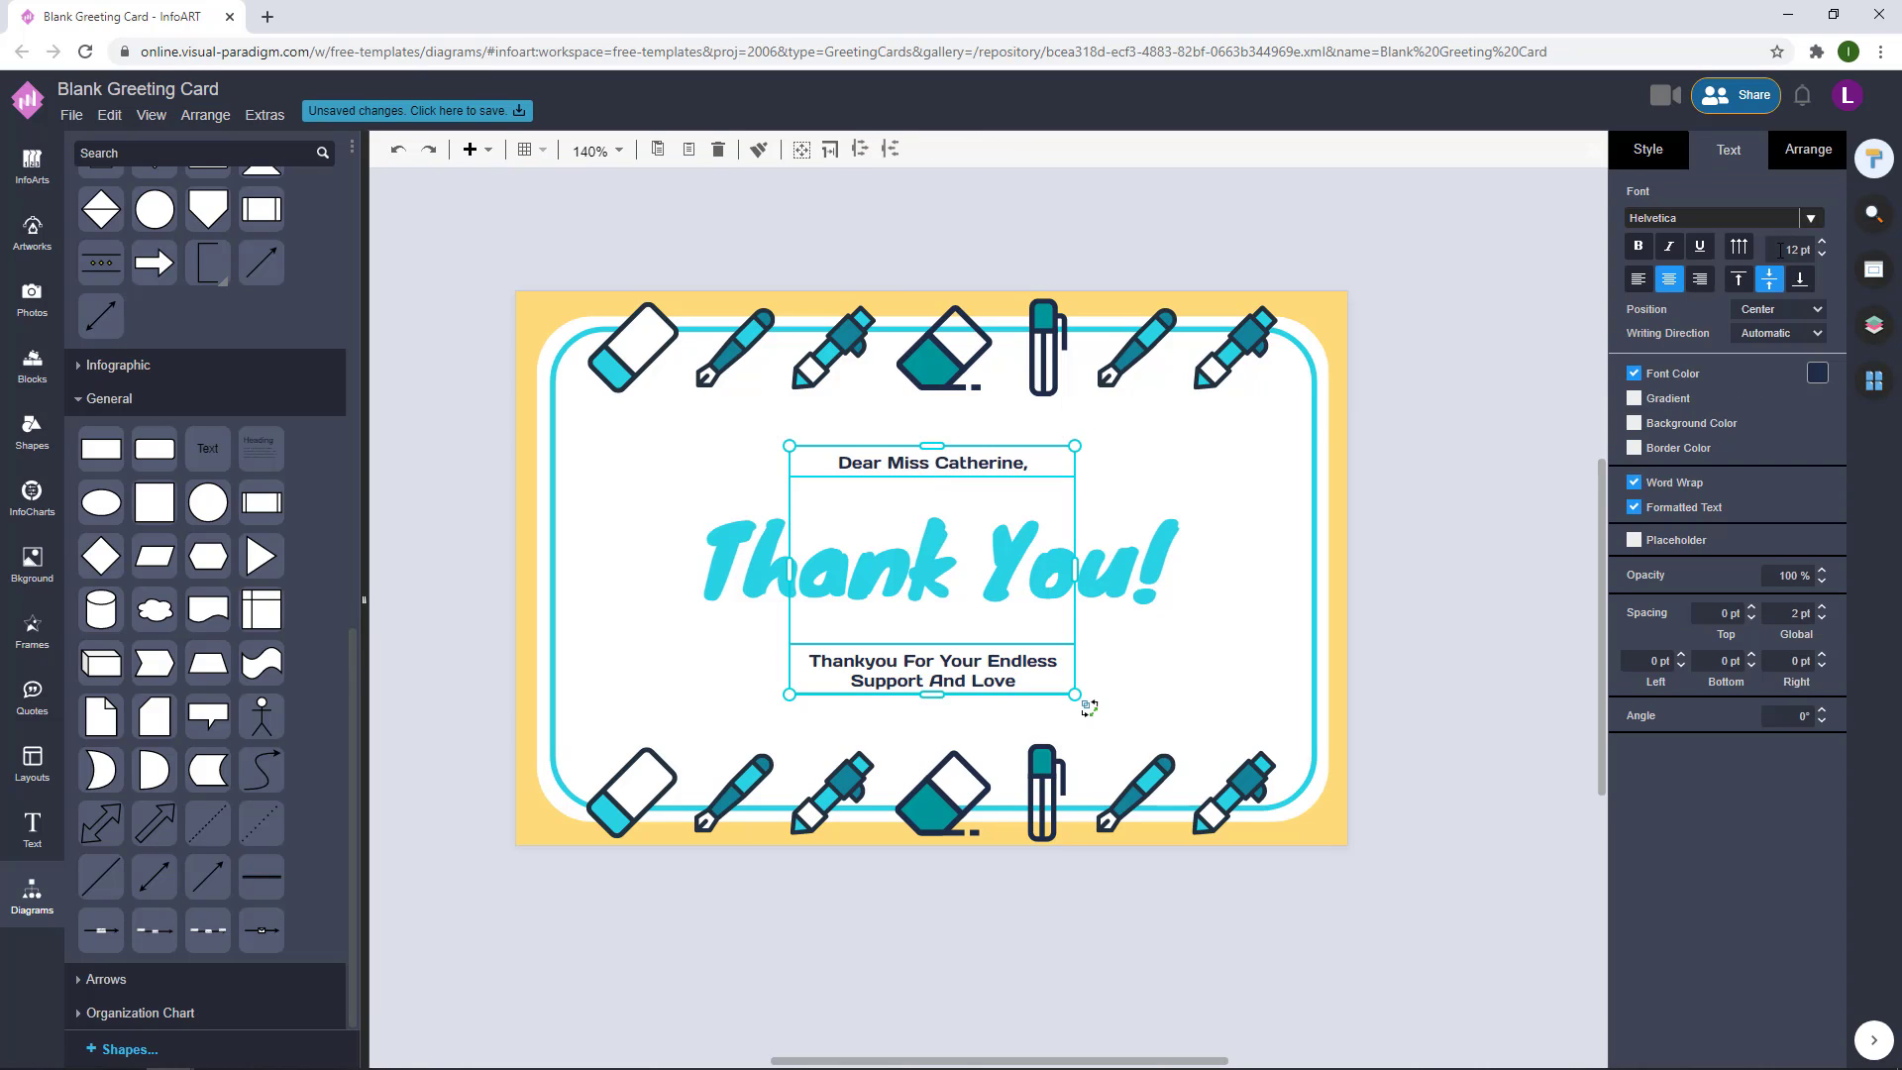
pyautogui.write('12.5')
pyautogui.press('Return')
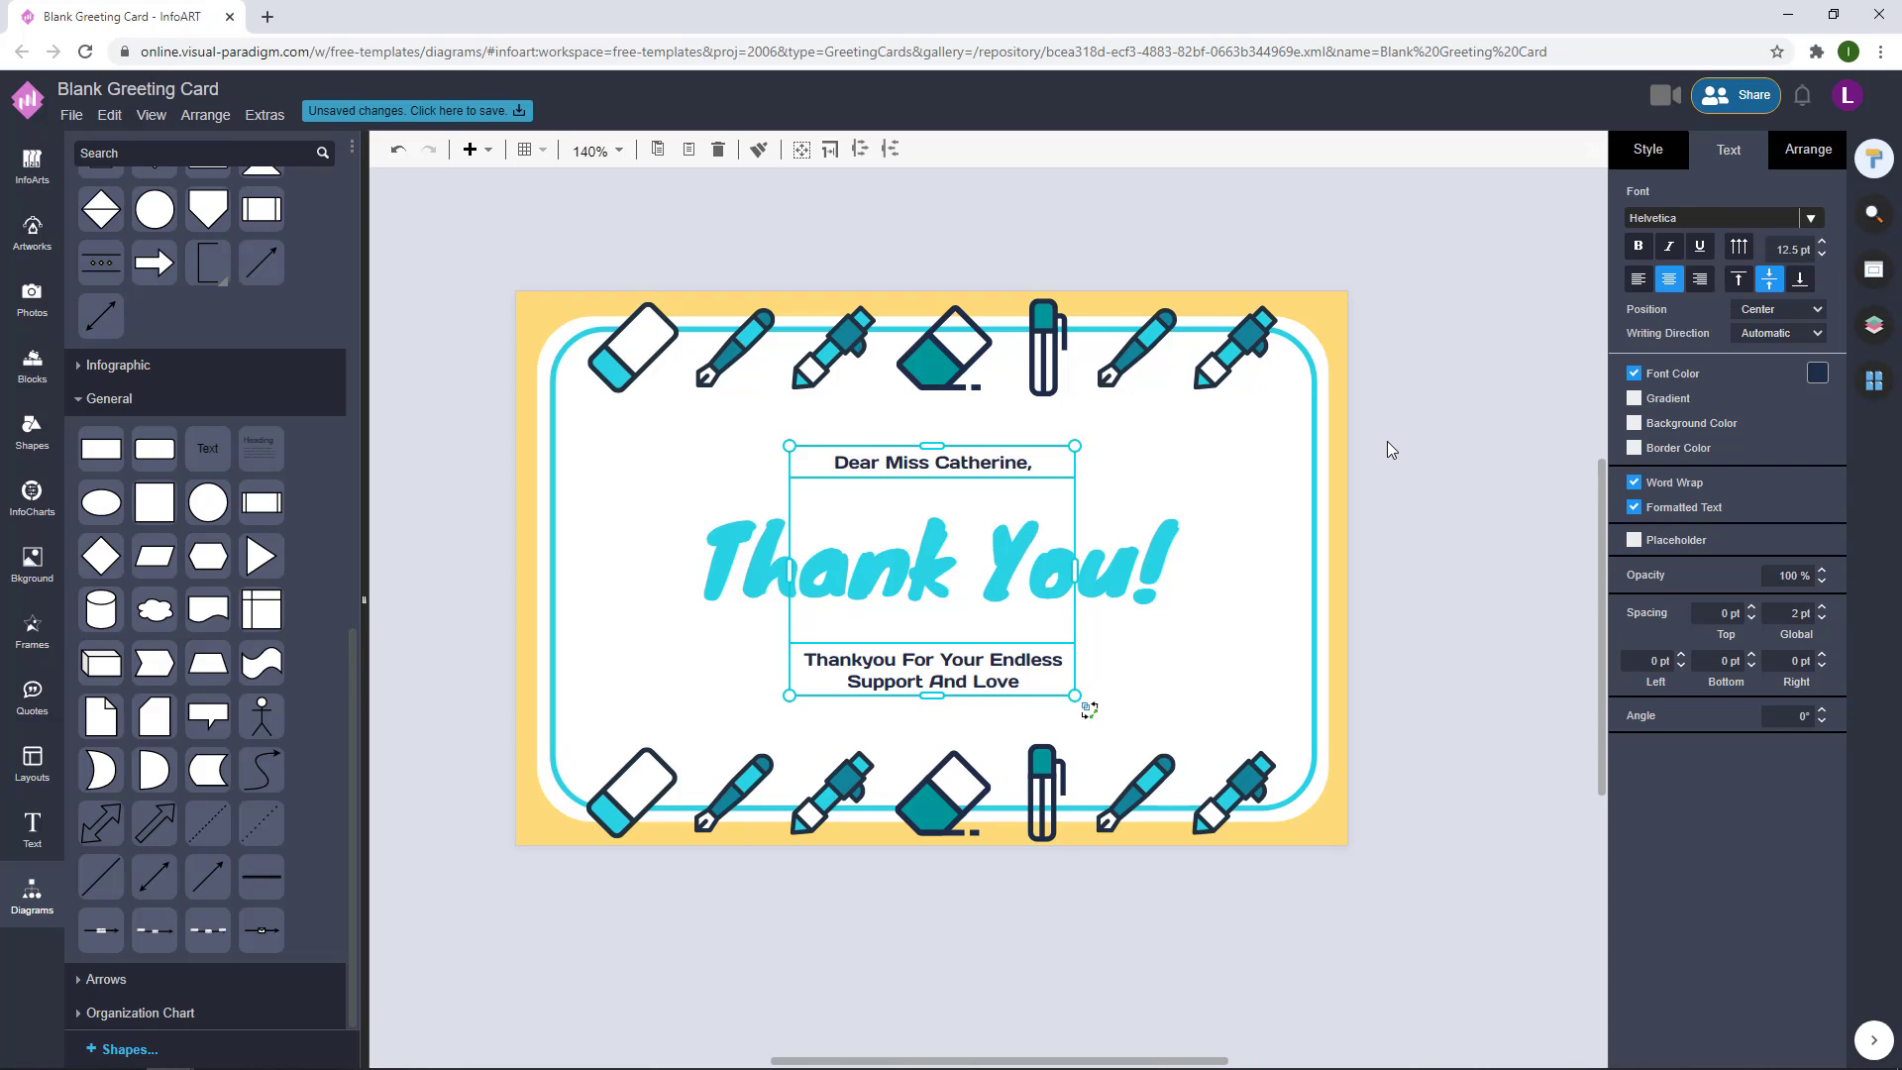
pyautogui.click(1387, 441)
# - Review the overall card layout and the placement of its three text blocks
pyautogui.scroll(-4, 1397, 475)
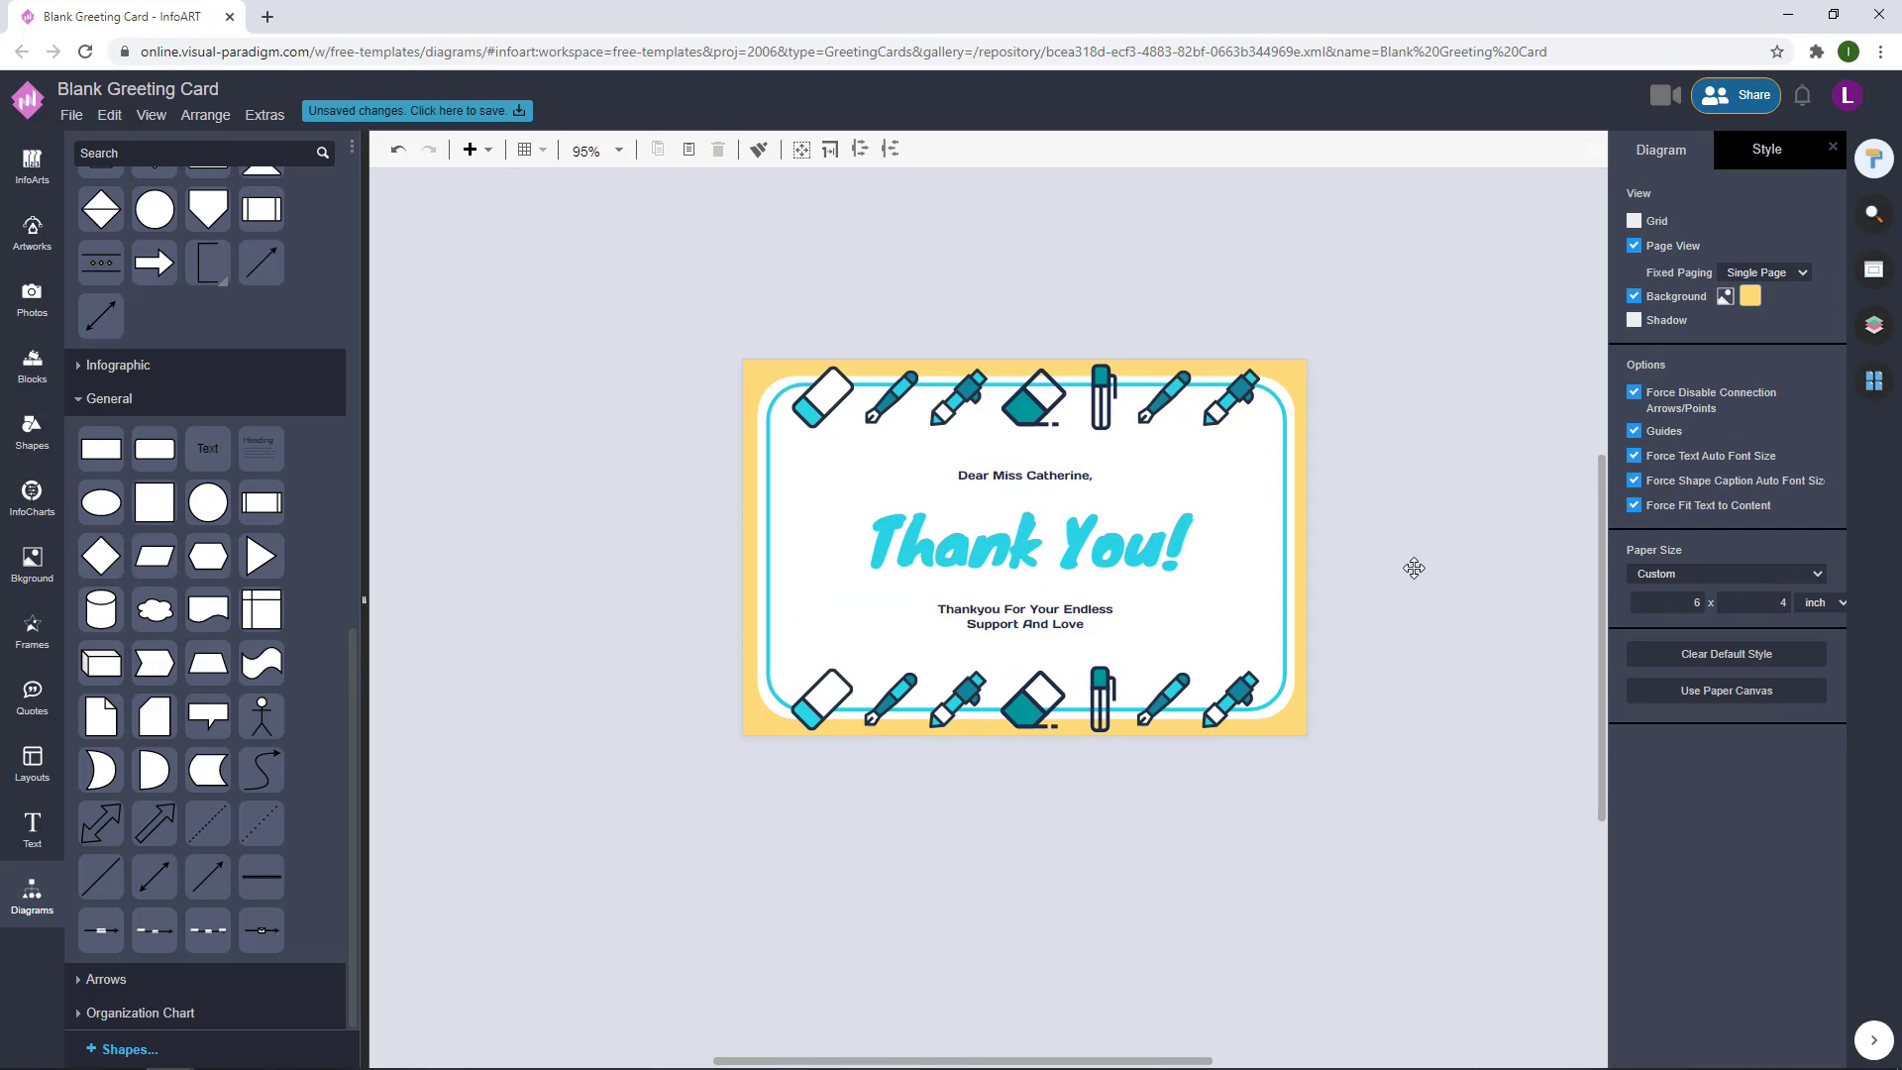
pyautogui.click(1131, 548)
pyautogui.click(1421, 517)
pyautogui.scroll(2, 1399, 579)
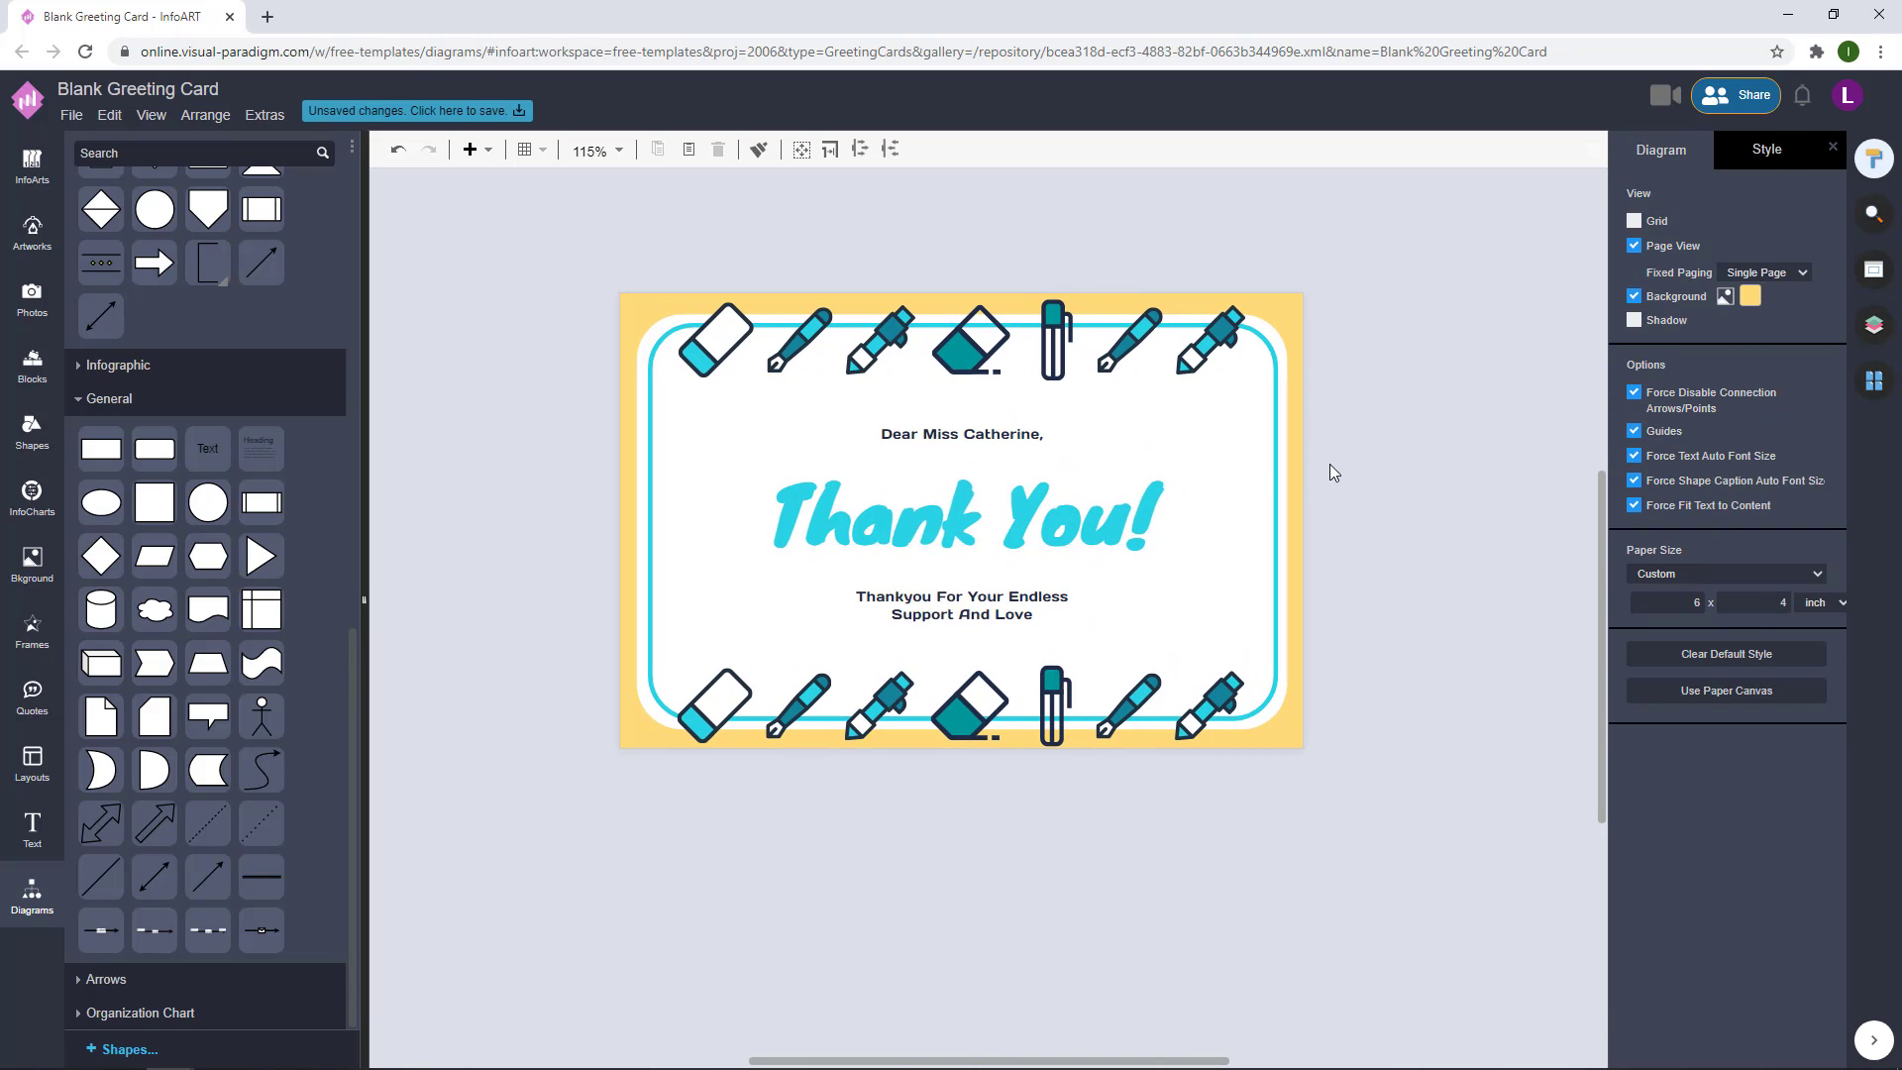
pyautogui.scroll(2, 1320, 472)
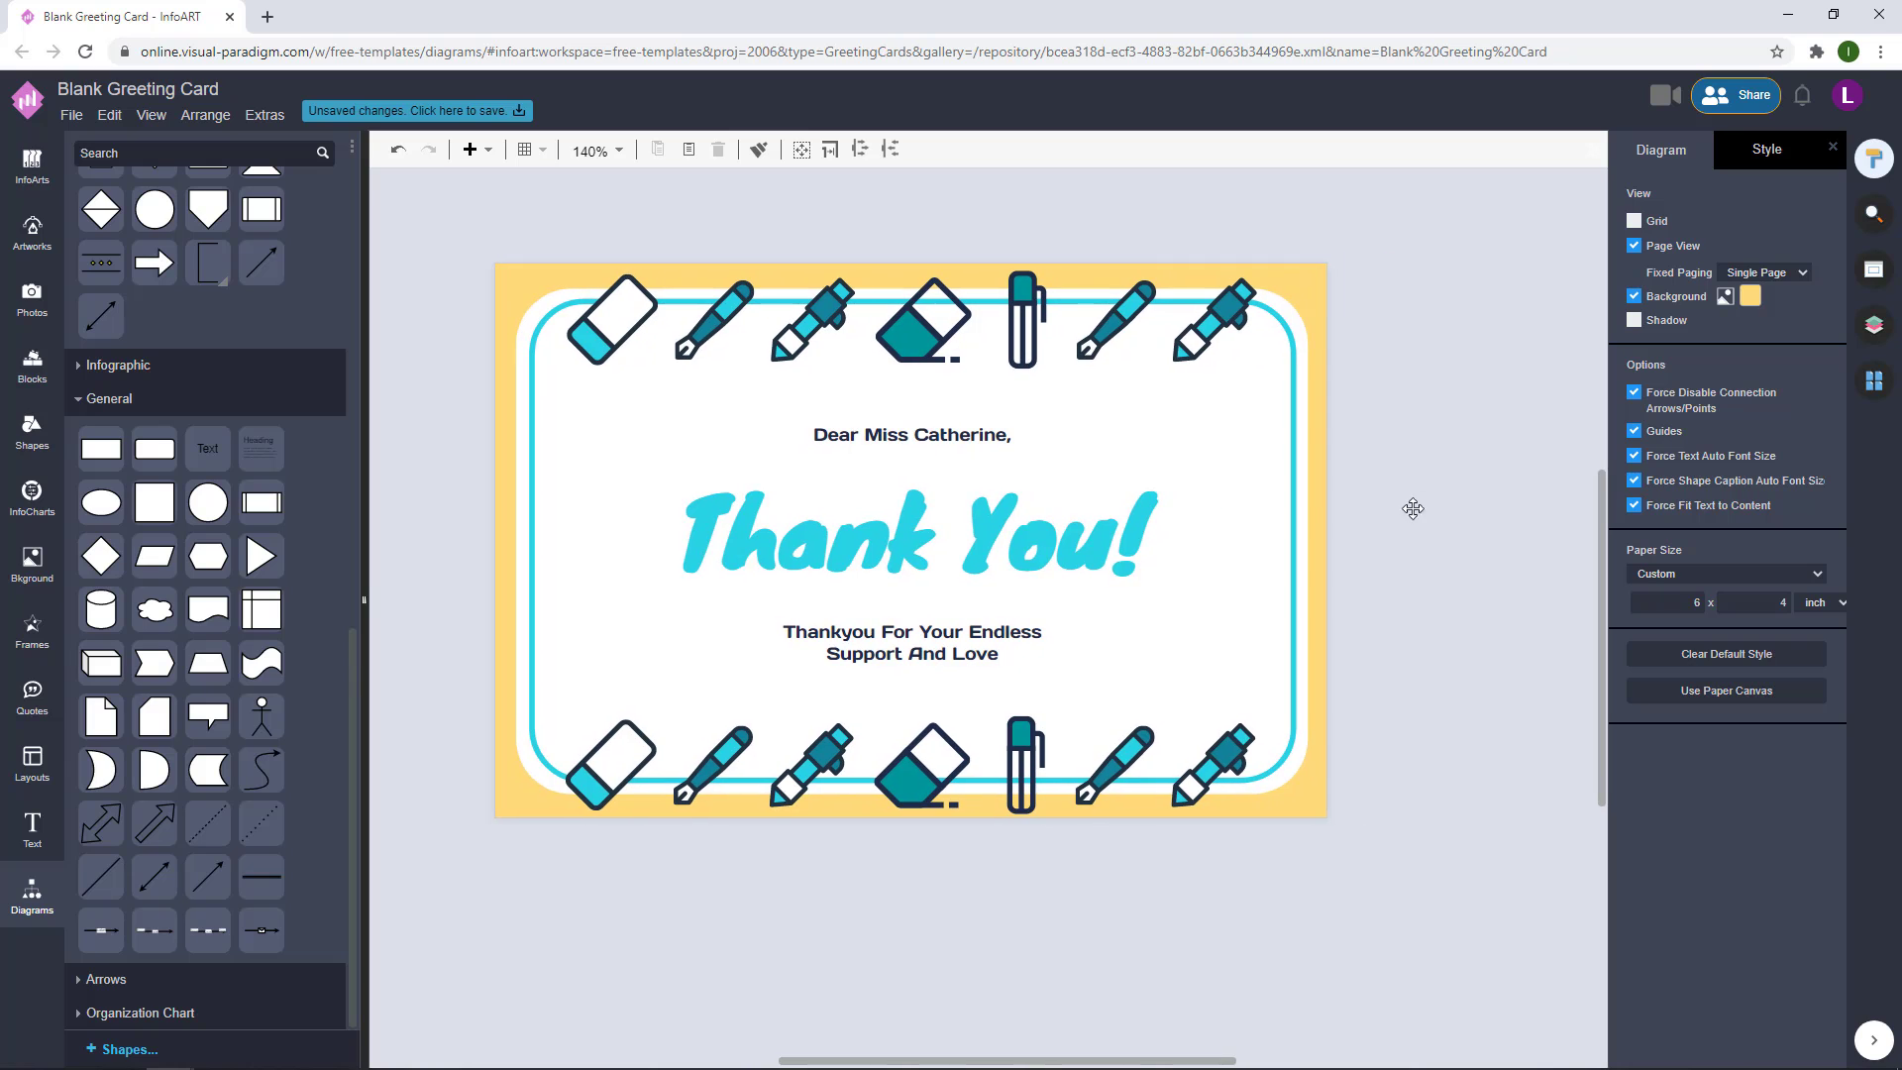
pyautogui.moveTo(1468, 686); pyautogui.dragTo(483, 371)
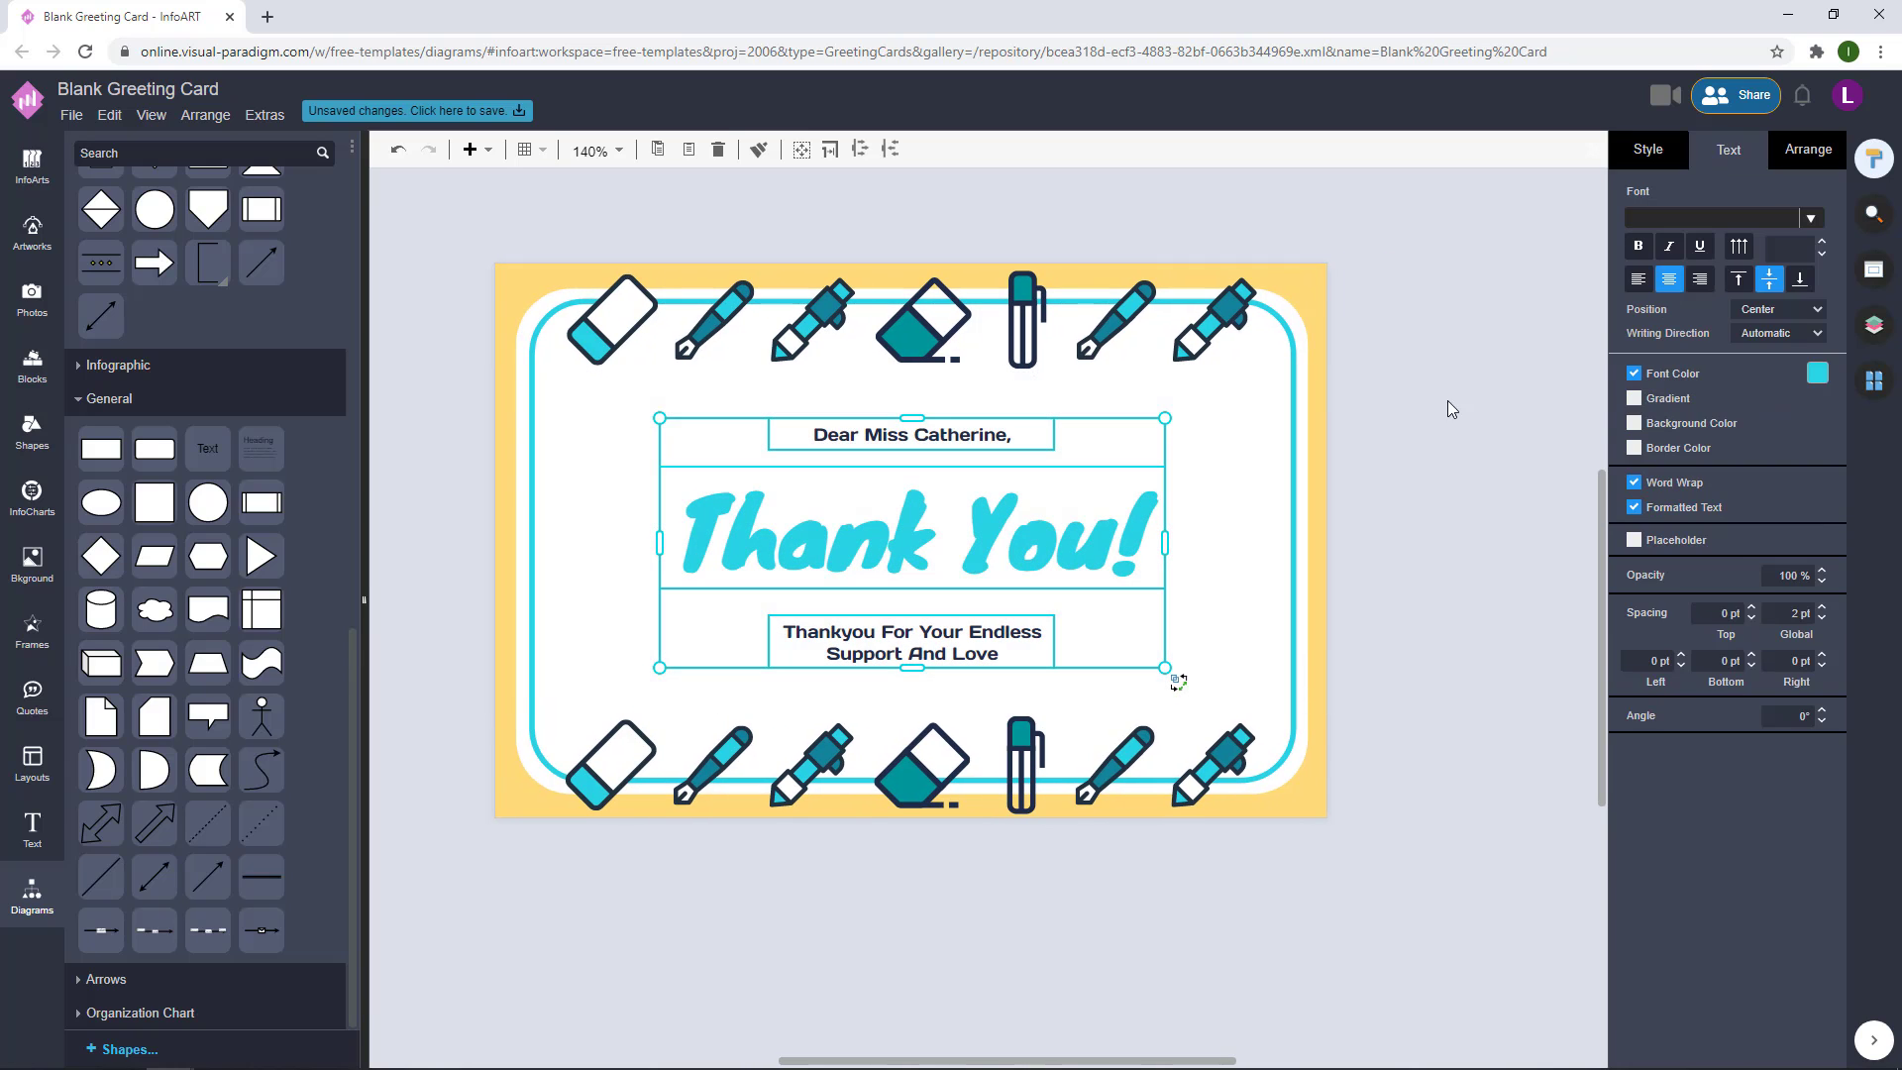
pyautogui.click(1468, 427)
pyautogui.moveTo(1466, 534)
pyautogui.mouseDown()
pyautogui.moveTo(1464, 509)
pyautogui.moveTo(1456, 581)
pyautogui.moveTo(1449, 532)
pyautogui.mouseUp()
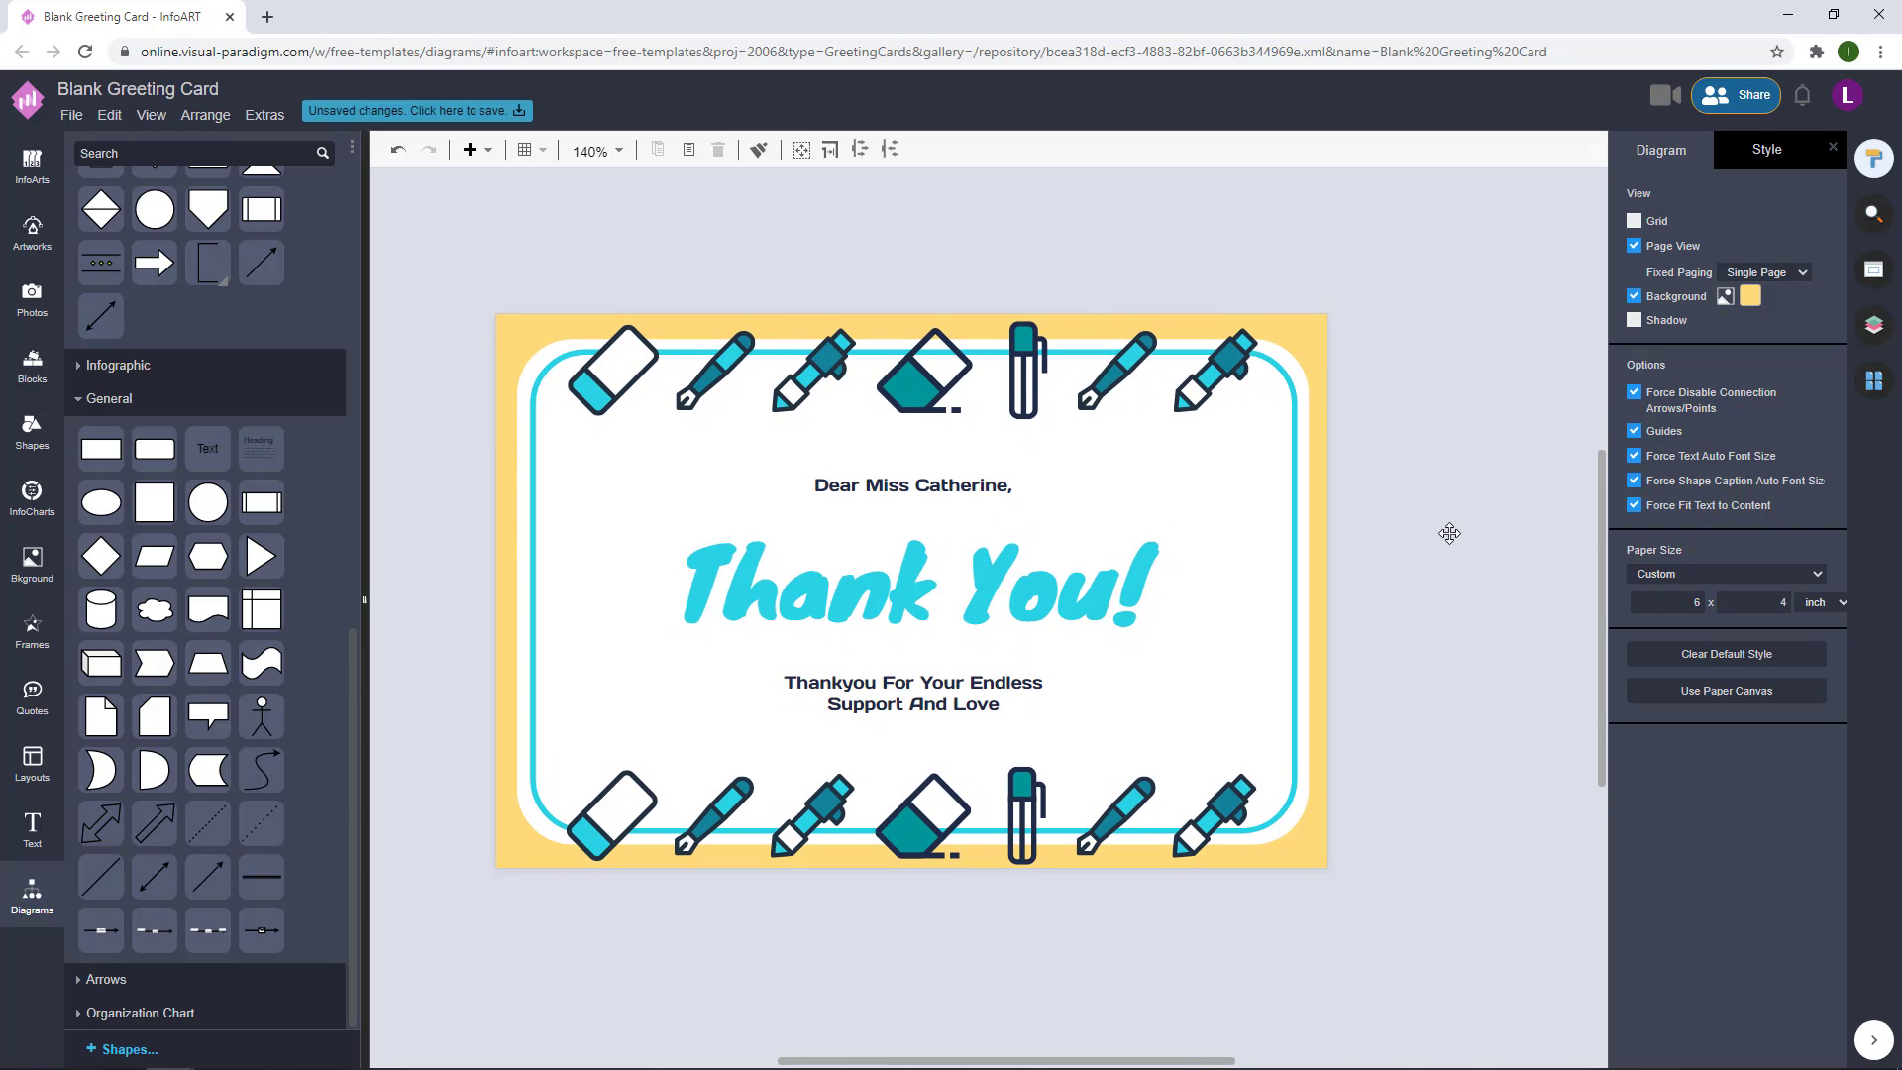
# - Recolor the cyan parts of the bottom row's first white-tipped pen to the border's yellow
pyautogui.click(812, 811)
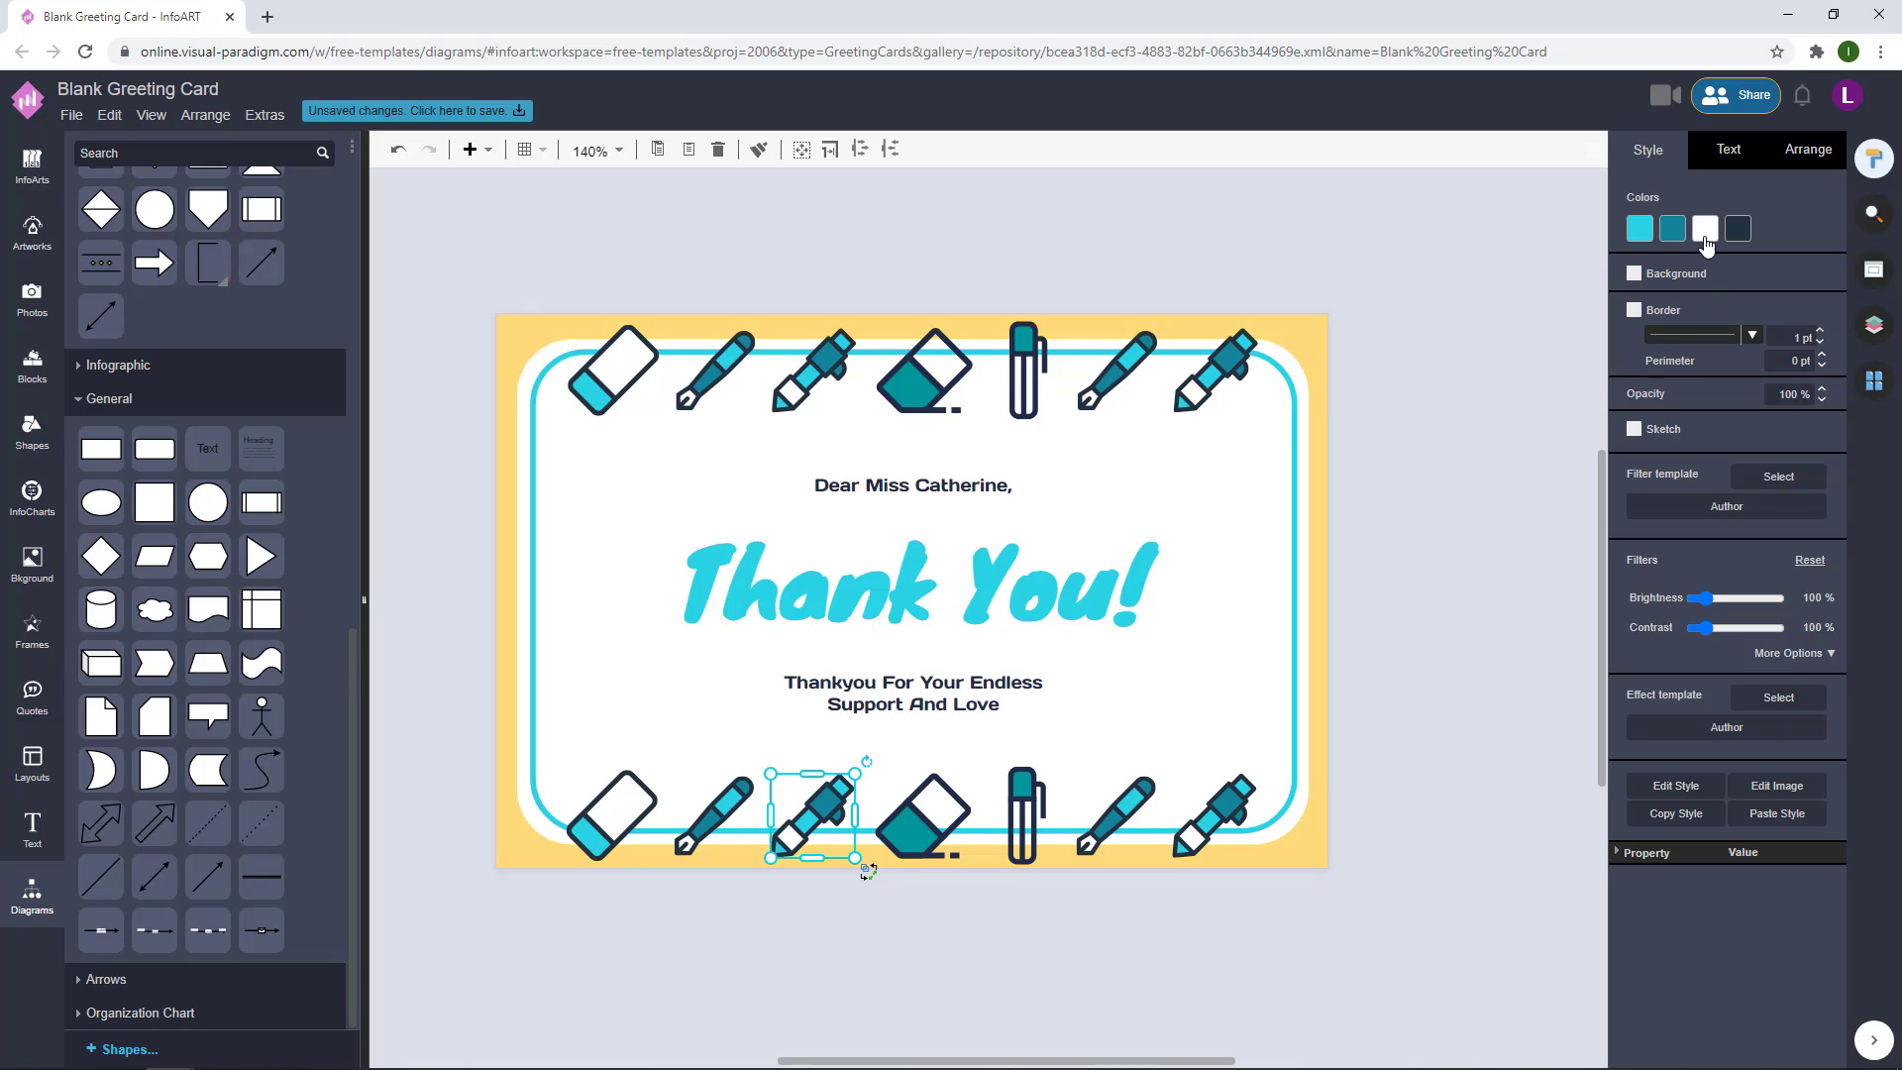
pyautogui.click(1703, 234)
pyautogui.click(1782, 210)
pyautogui.click(1635, 229)
pyautogui.click(1693, 419)
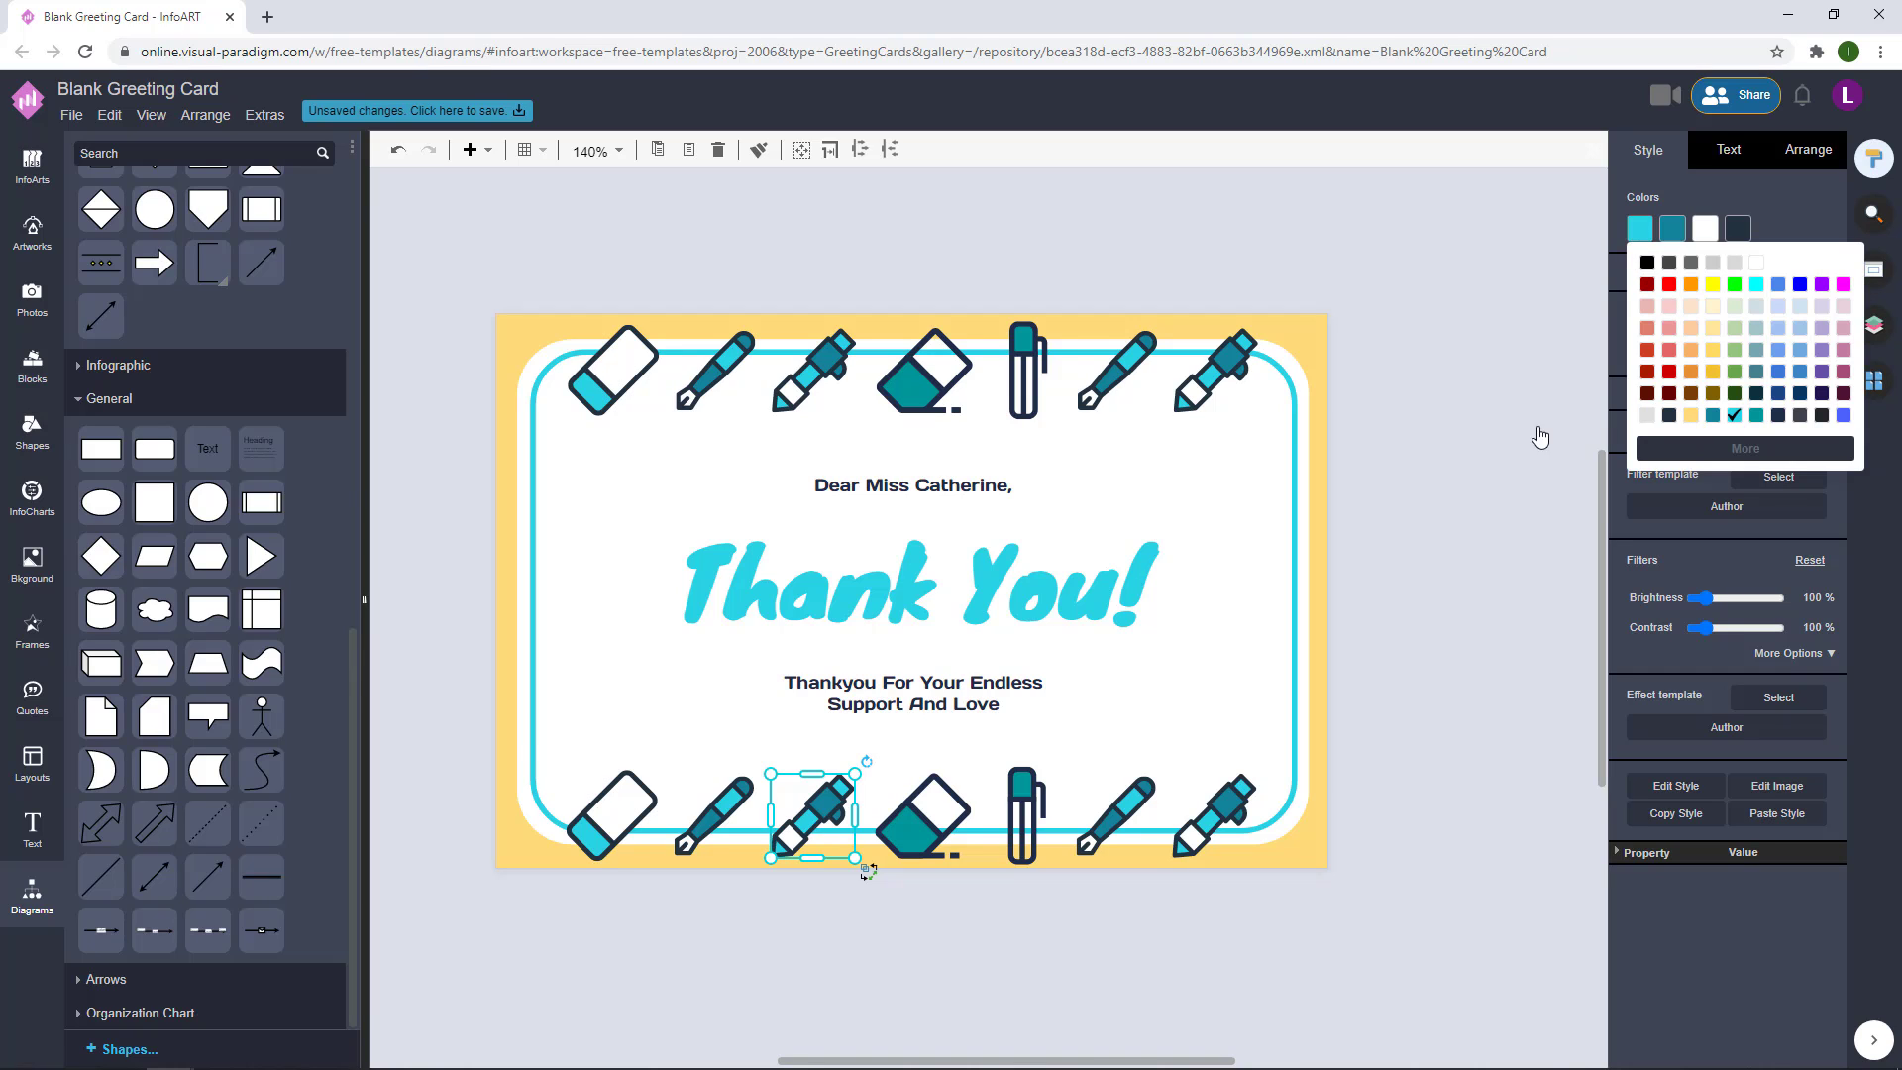
pyautogui.click(1446, 454)
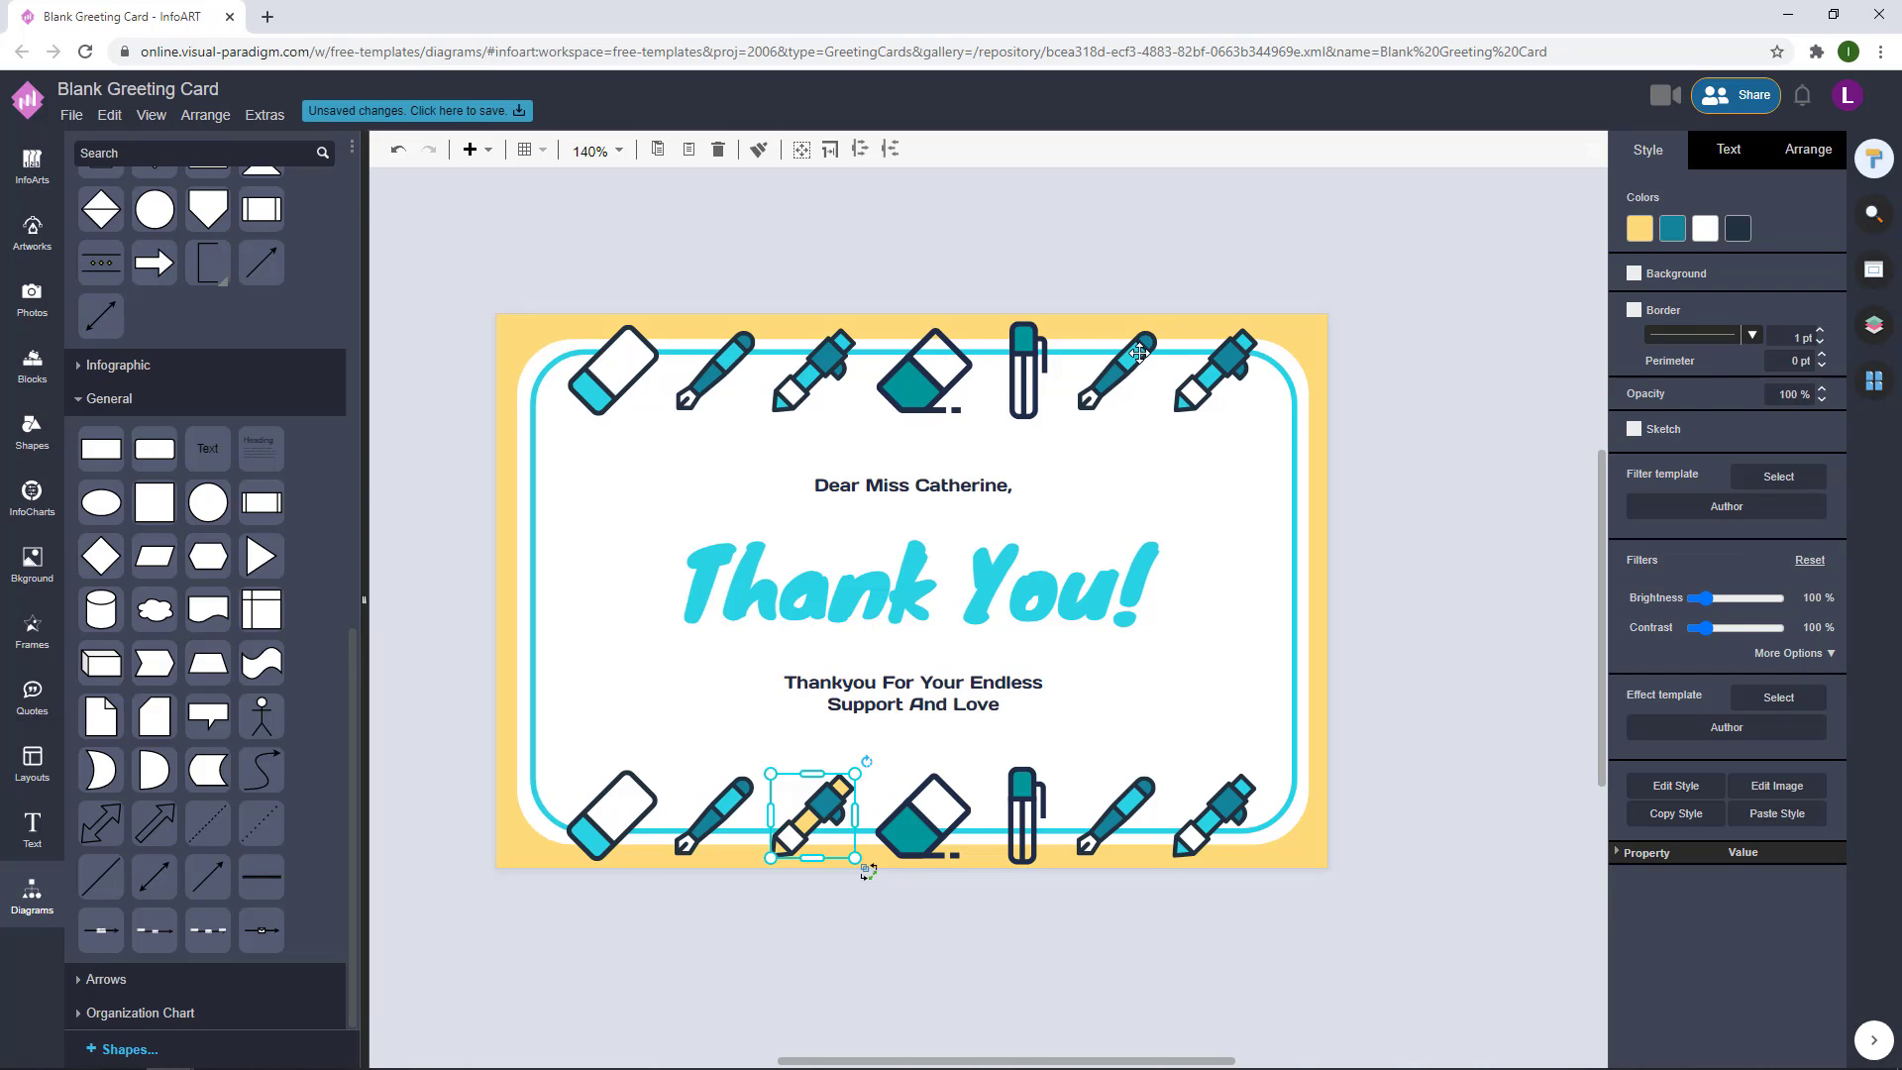
# - Recolor the cyan parts of the top row's second fountain pen and its leftmost eraser to the border's yellow
pyautogui.click(1139, 353)
pyautogui.click(1640, 229)
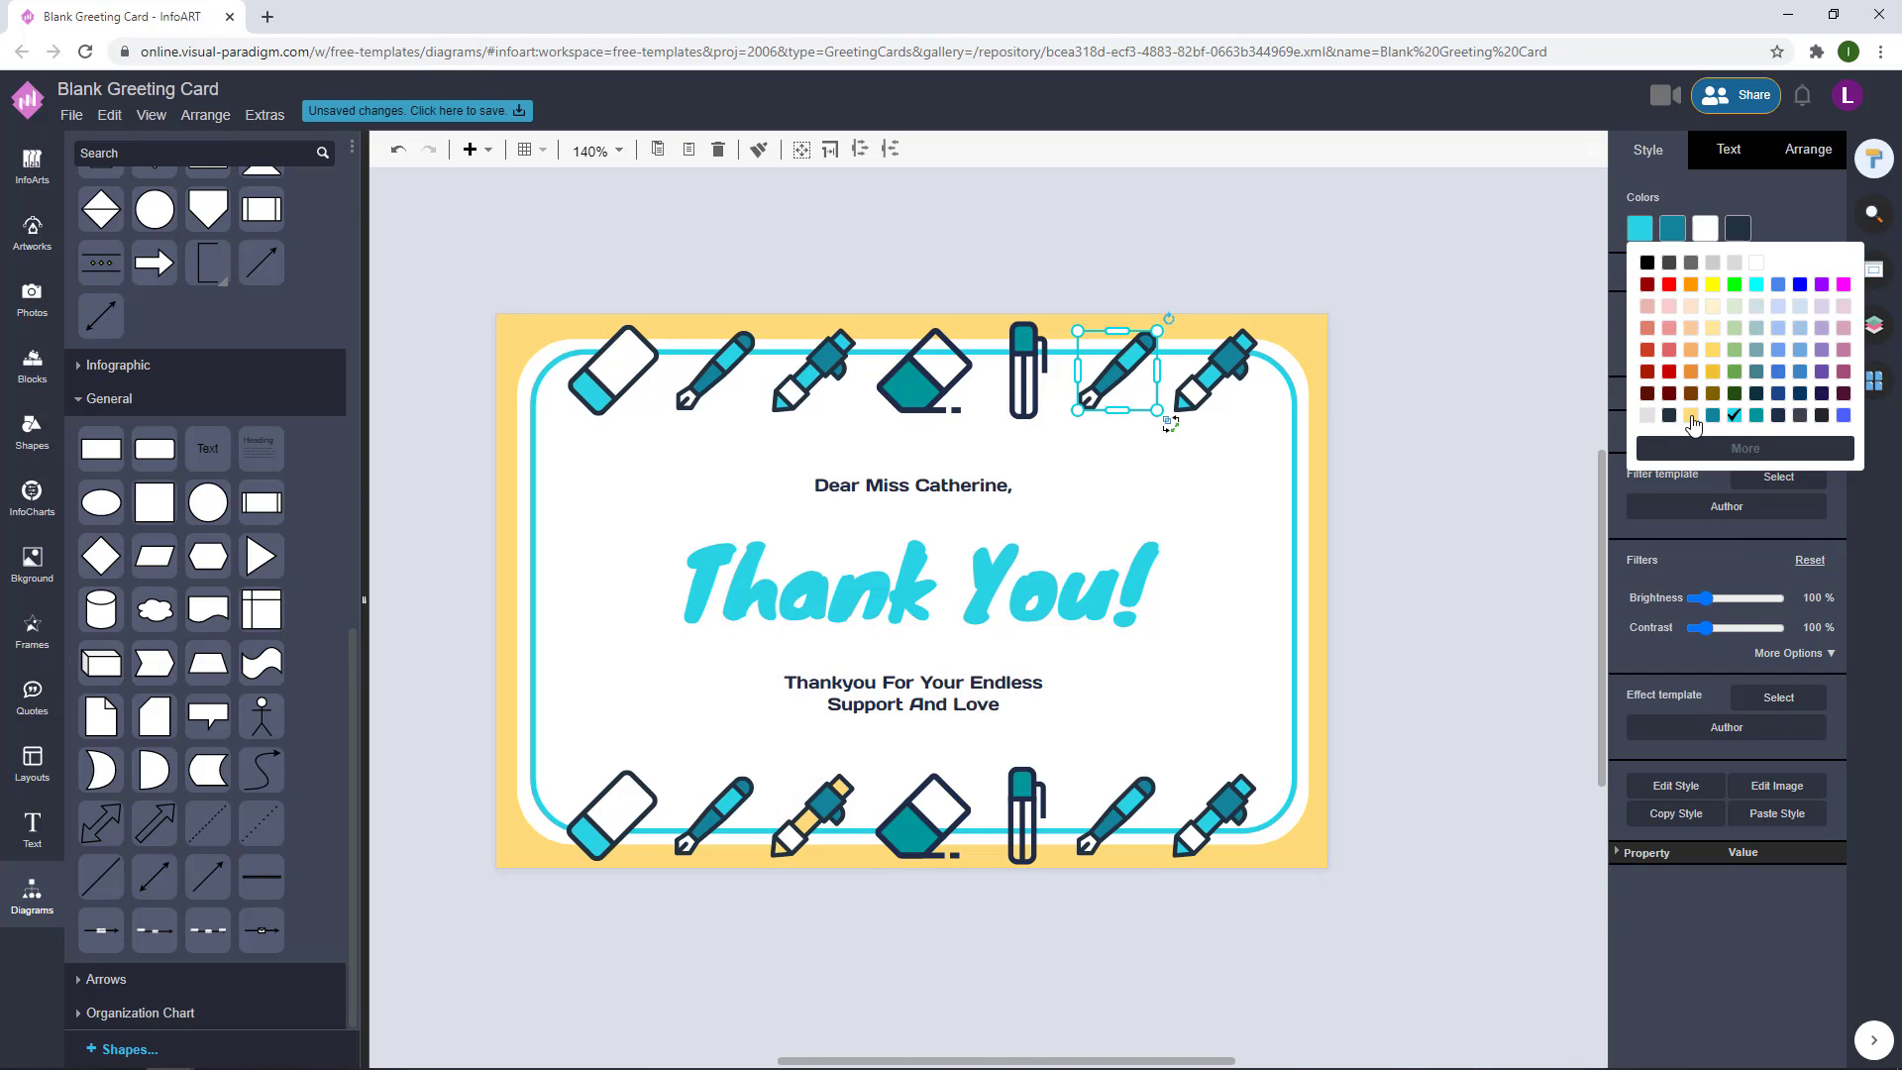
pyautogui.click(1693, 424)
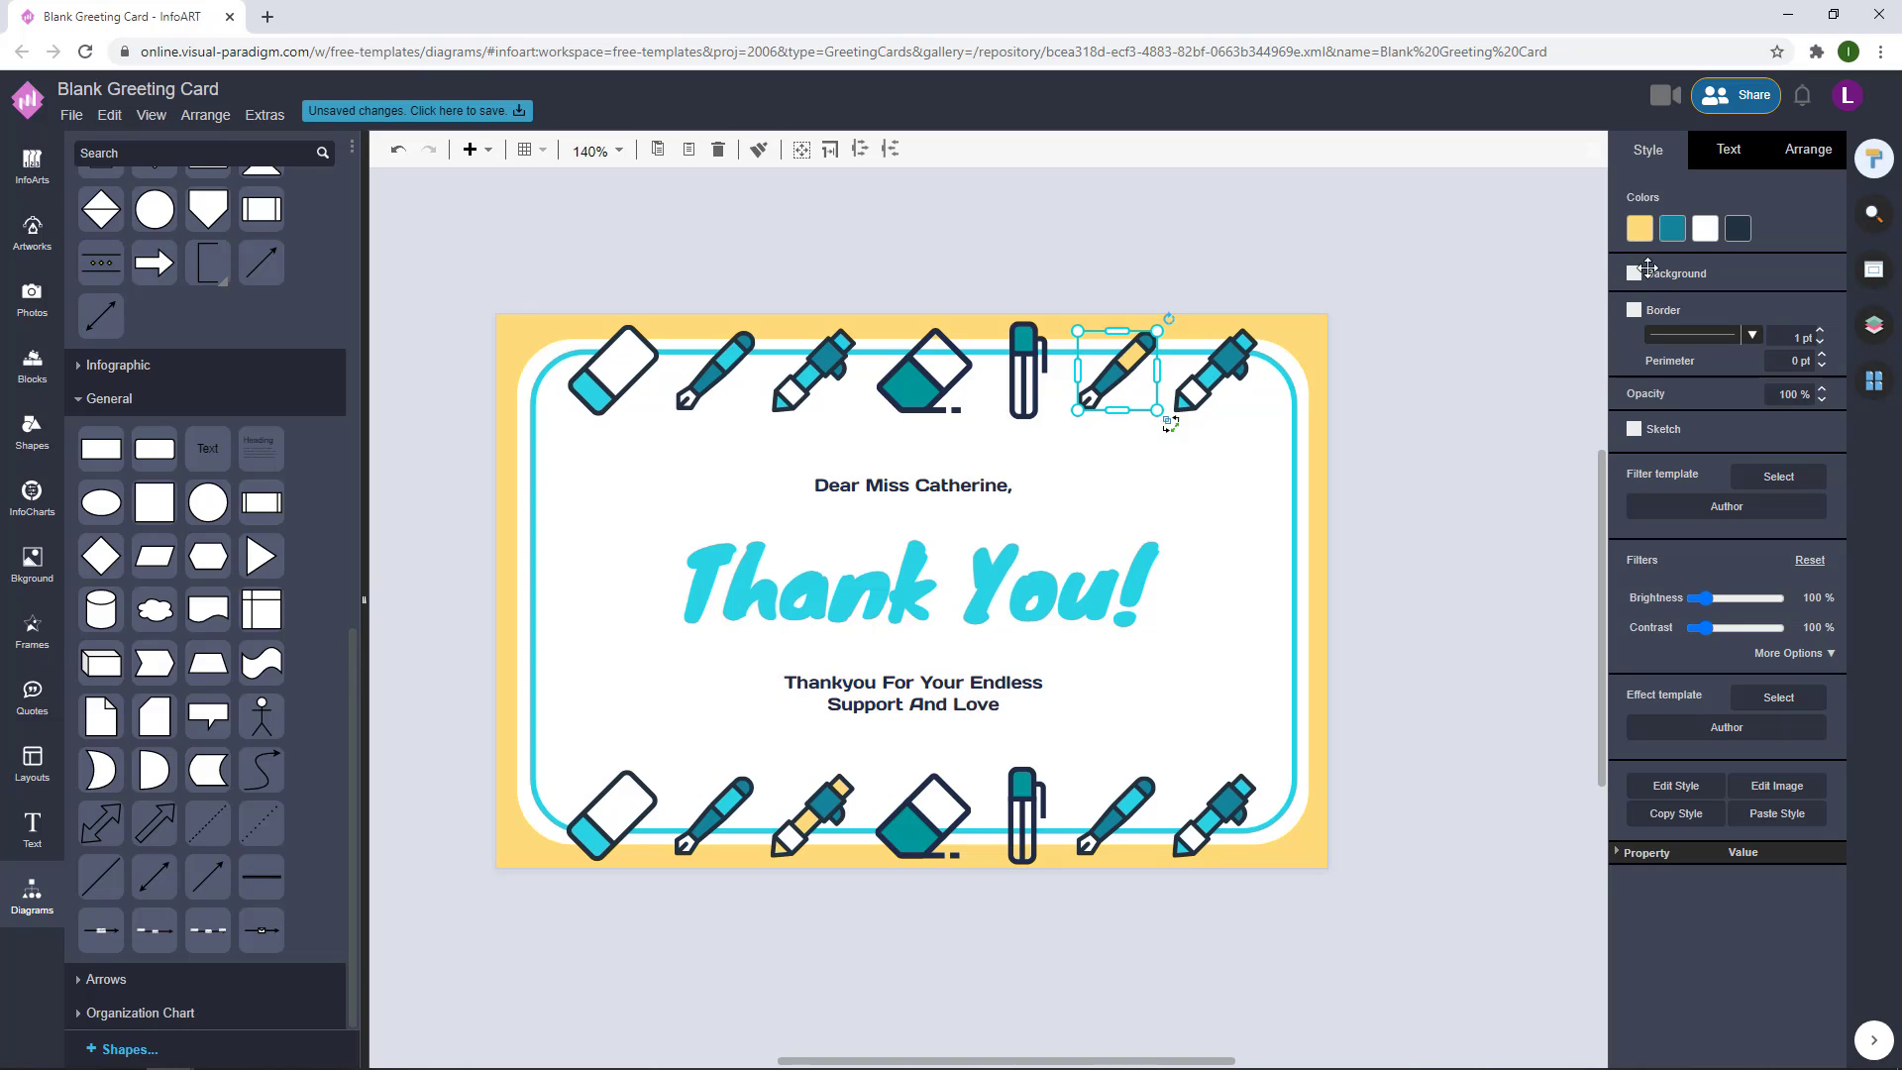
pyautogui.click(620, 369)
pyautogui.click(1640, 229)
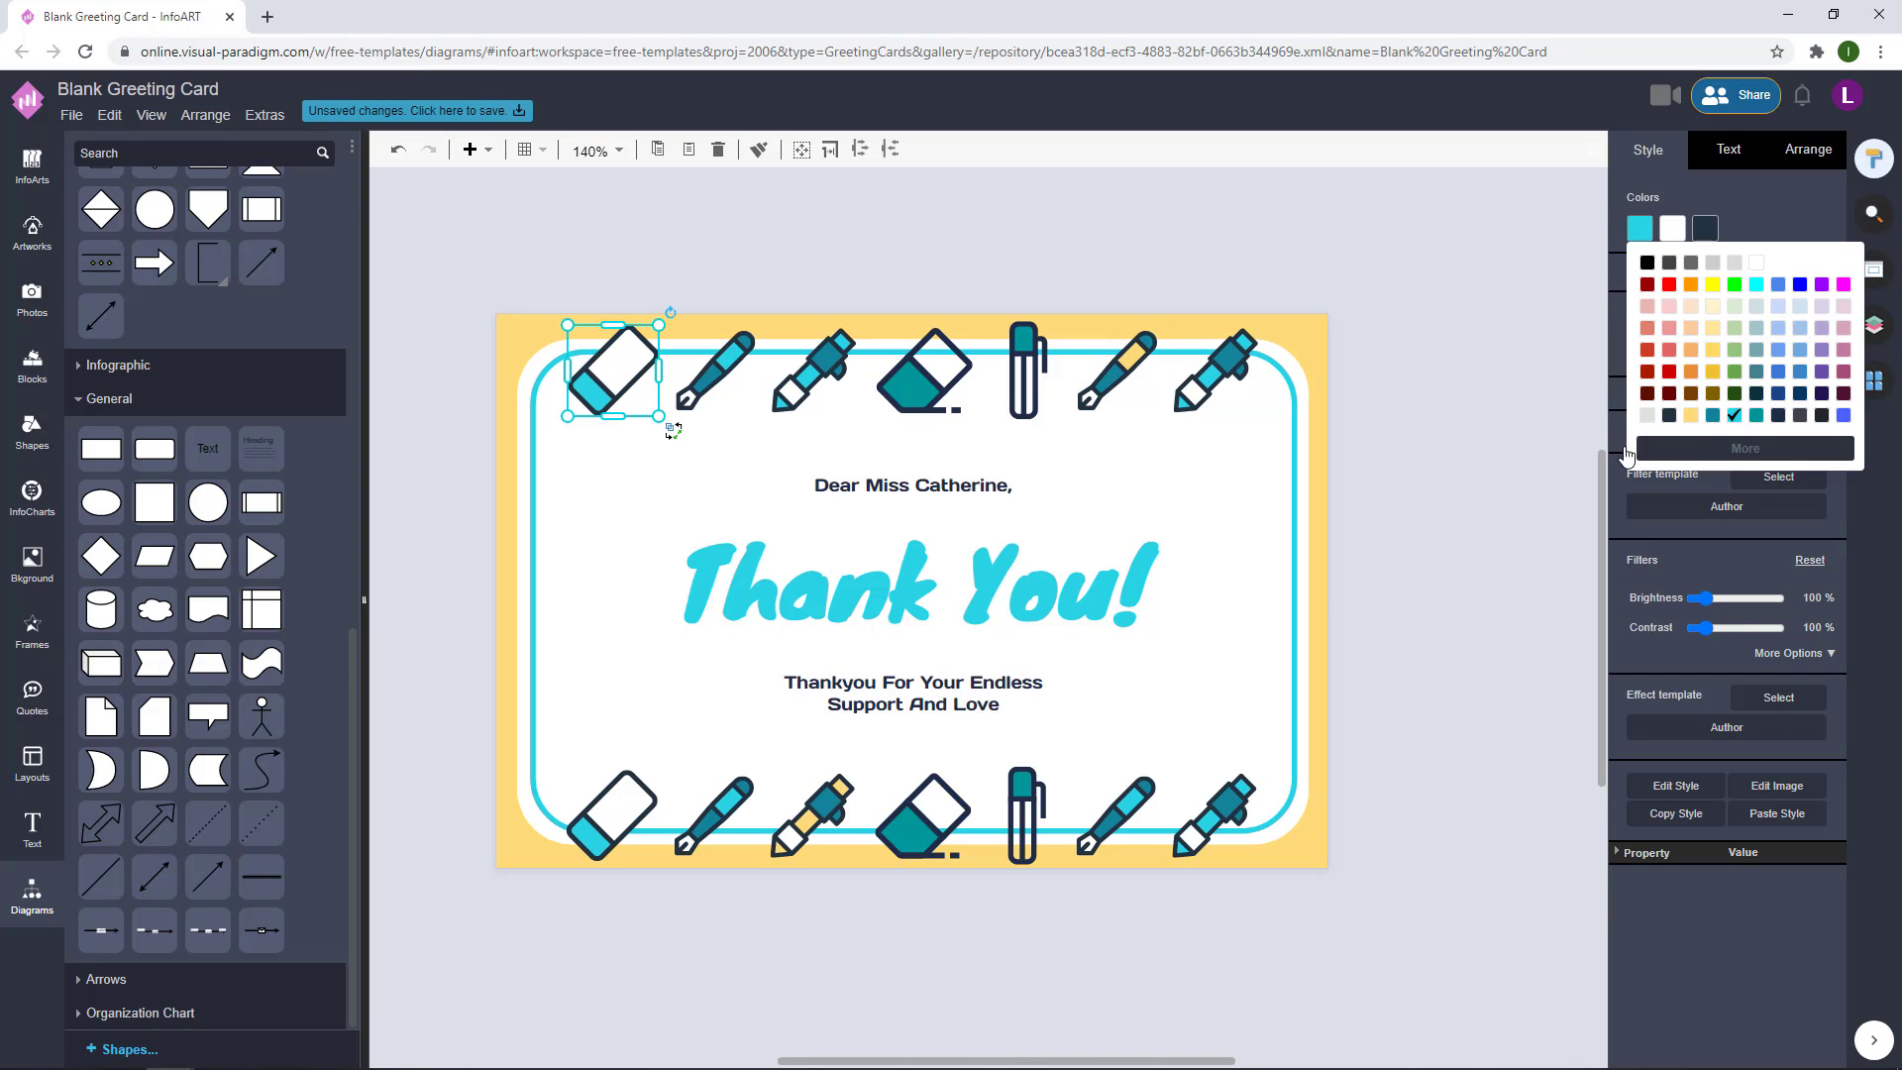
pyautogui.click(1691, 415)
# - Recolor the cyan parts of the bottom row's rightmost pen and the top row's first white-tipped pen to the border's yellow
pyautogui.click(1213, 814)
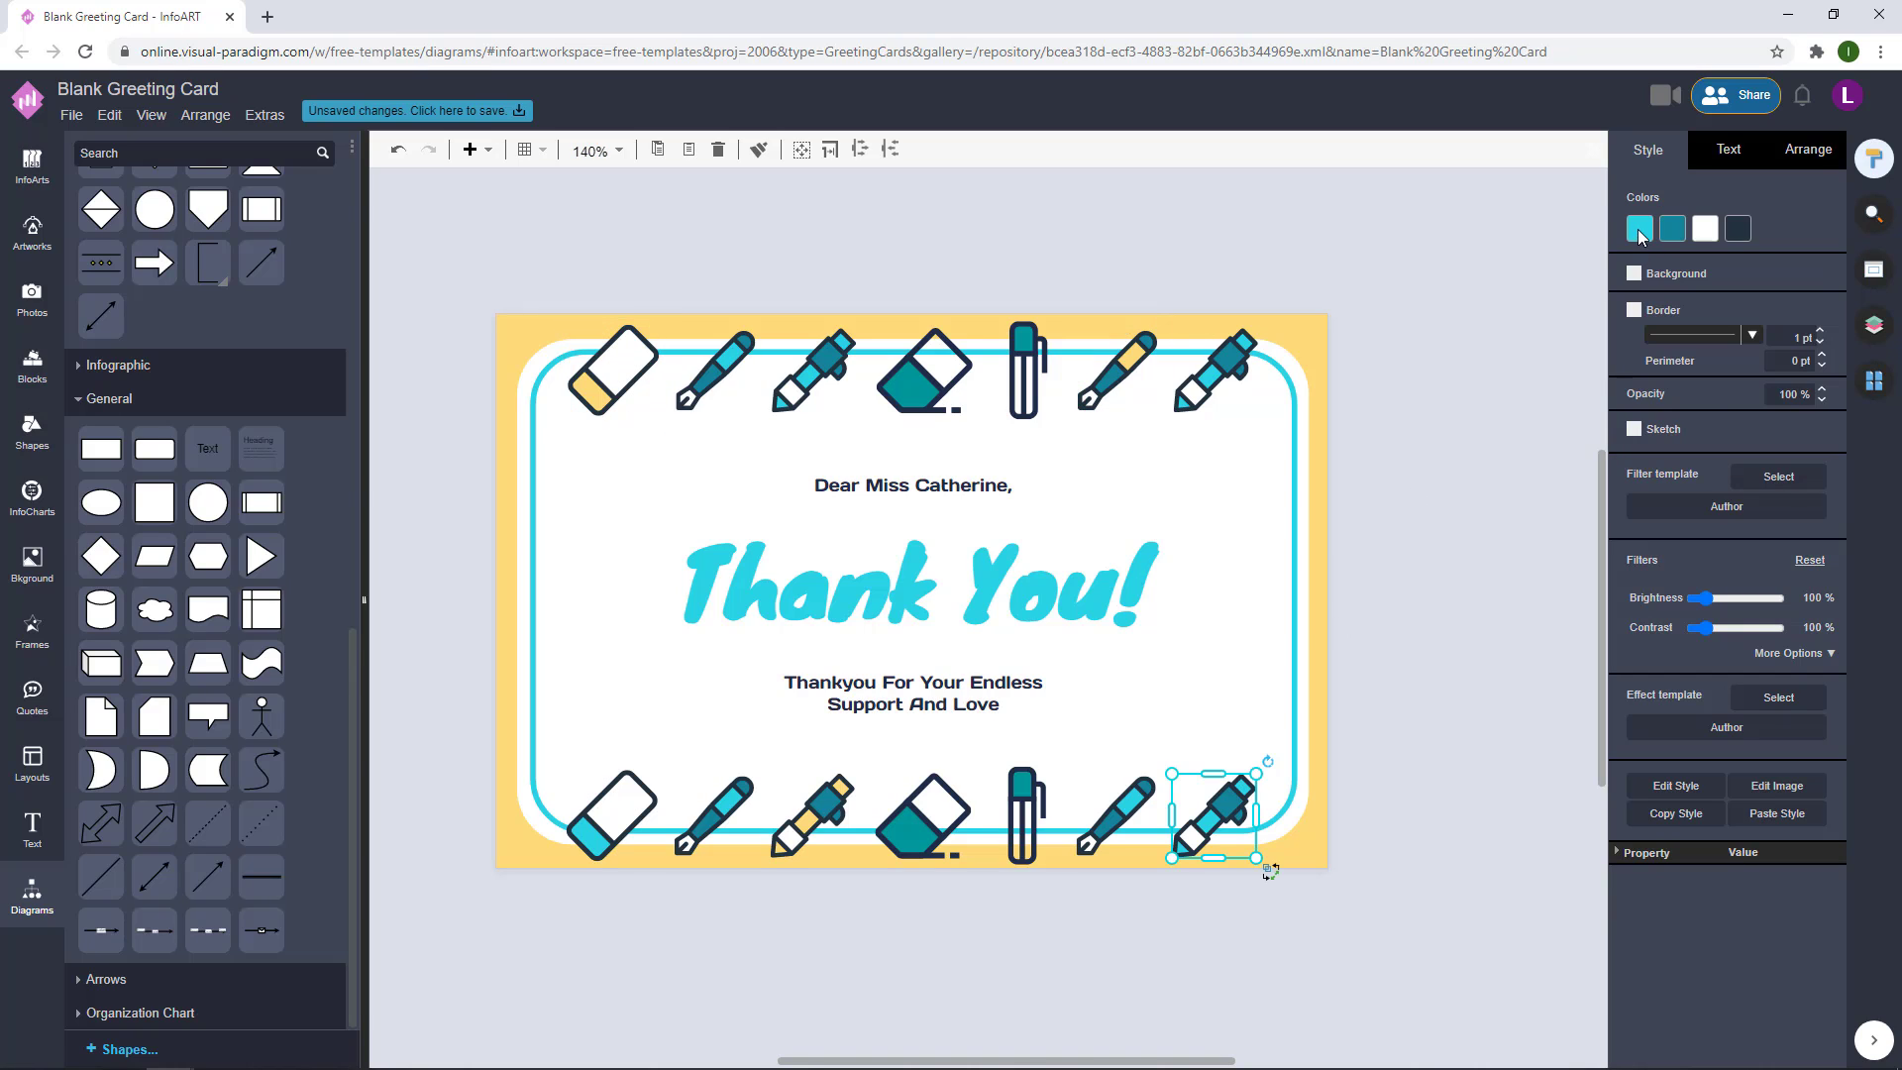
pyautogui.click(1639, 228)
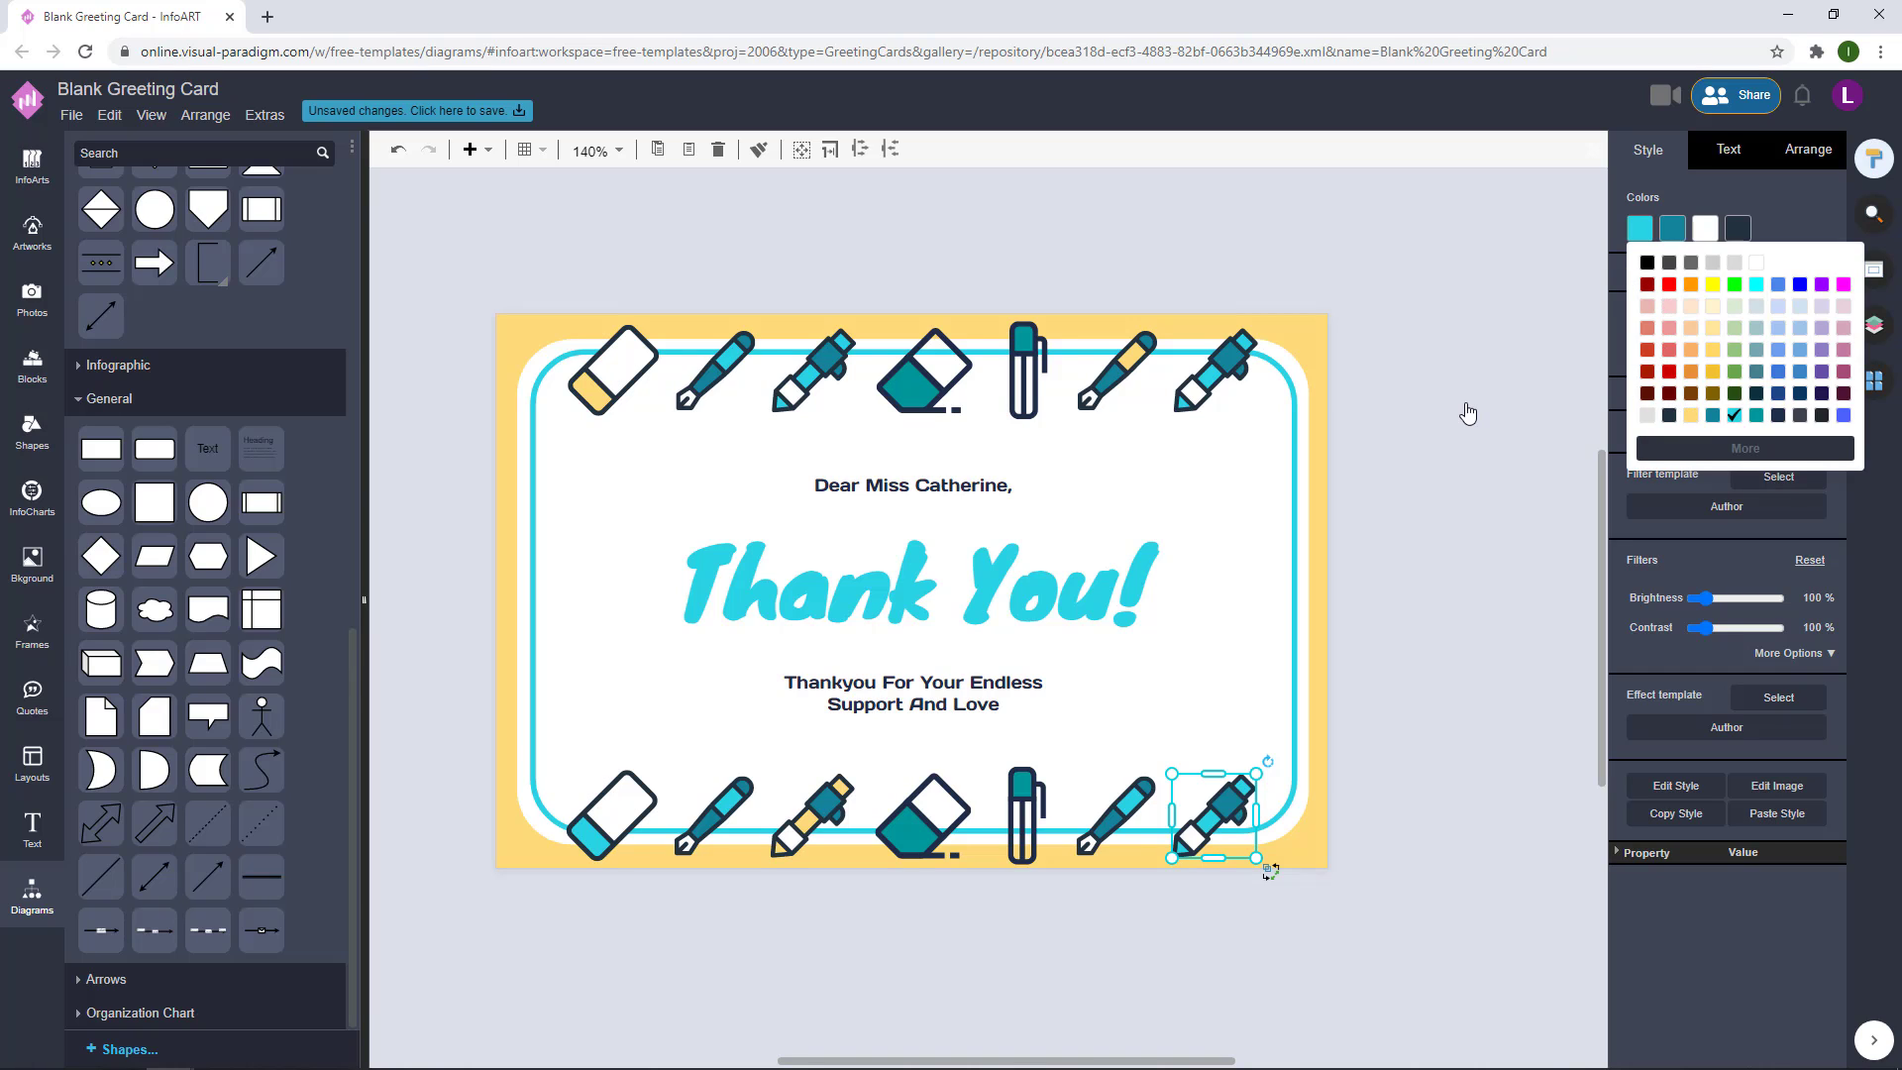
pyautogui.click(1690, 415)
pyautogui.click(814, 369)
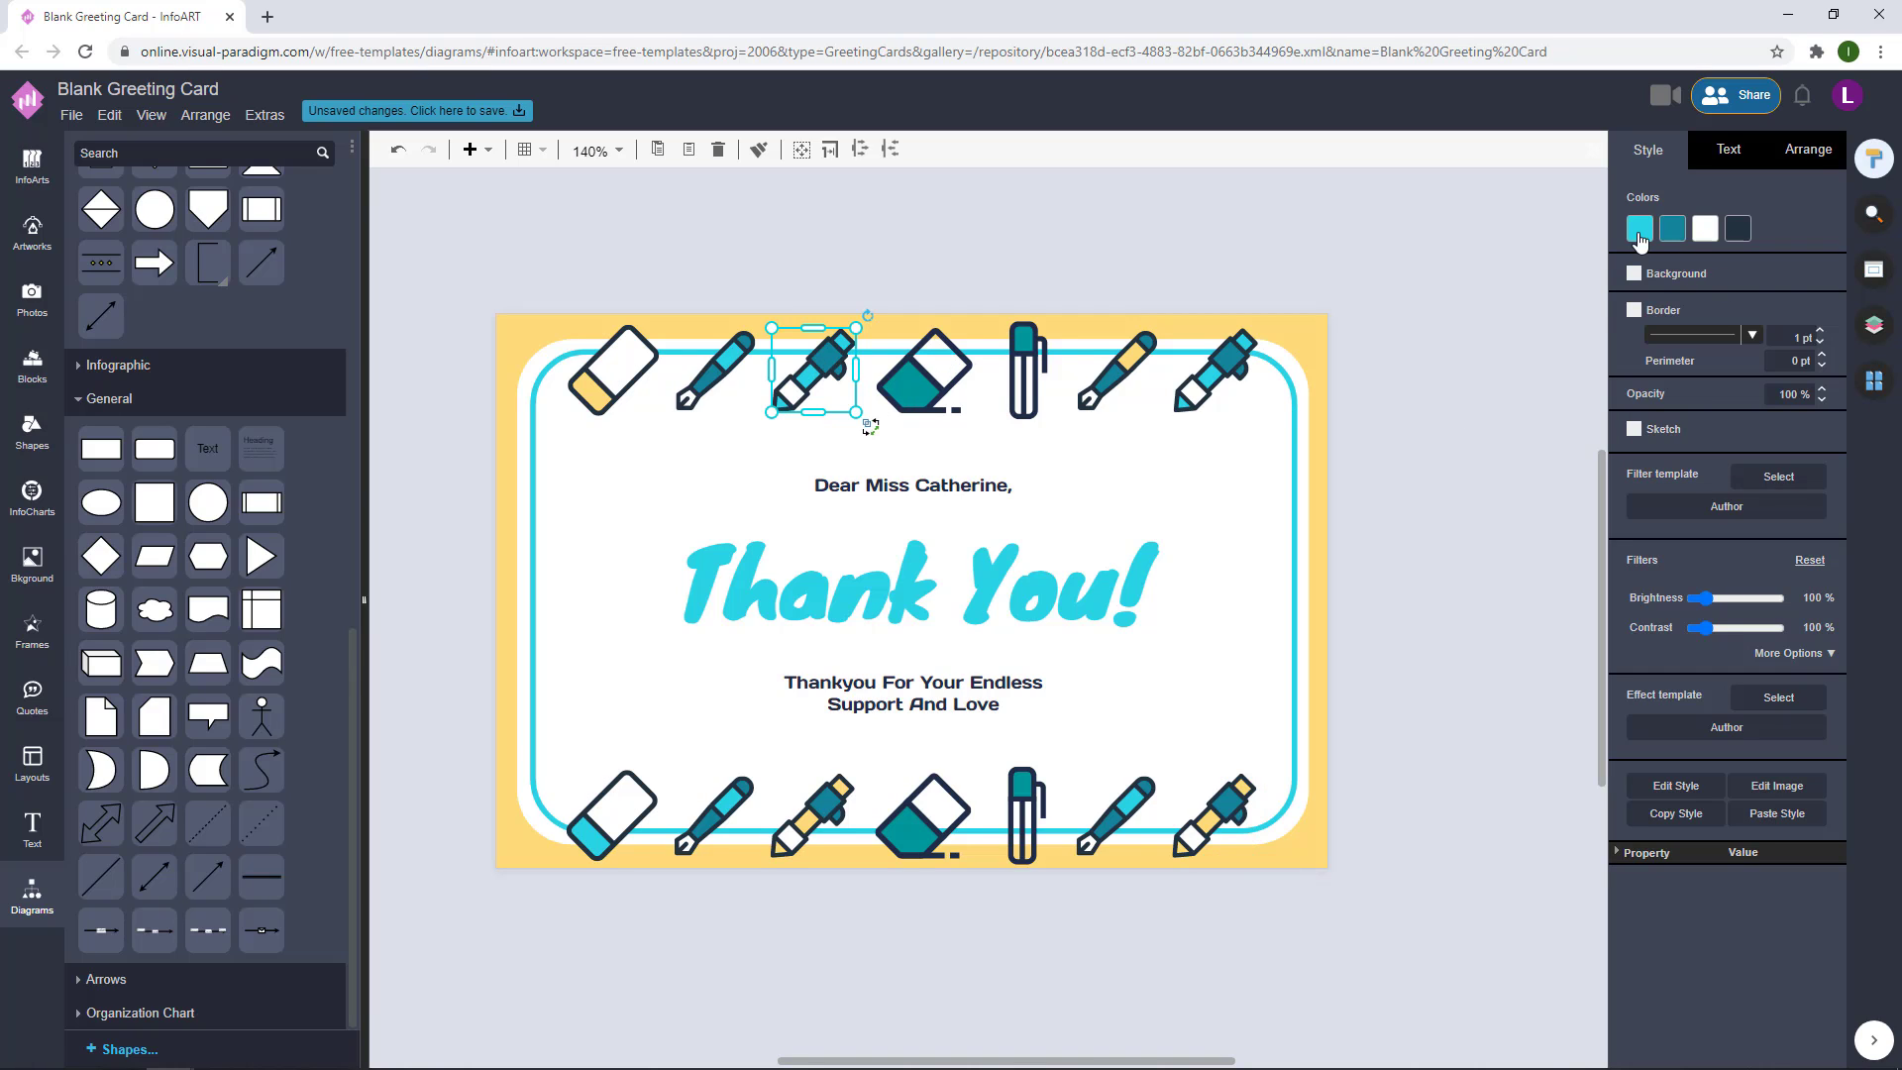
pyautogui.click(1640, 229)
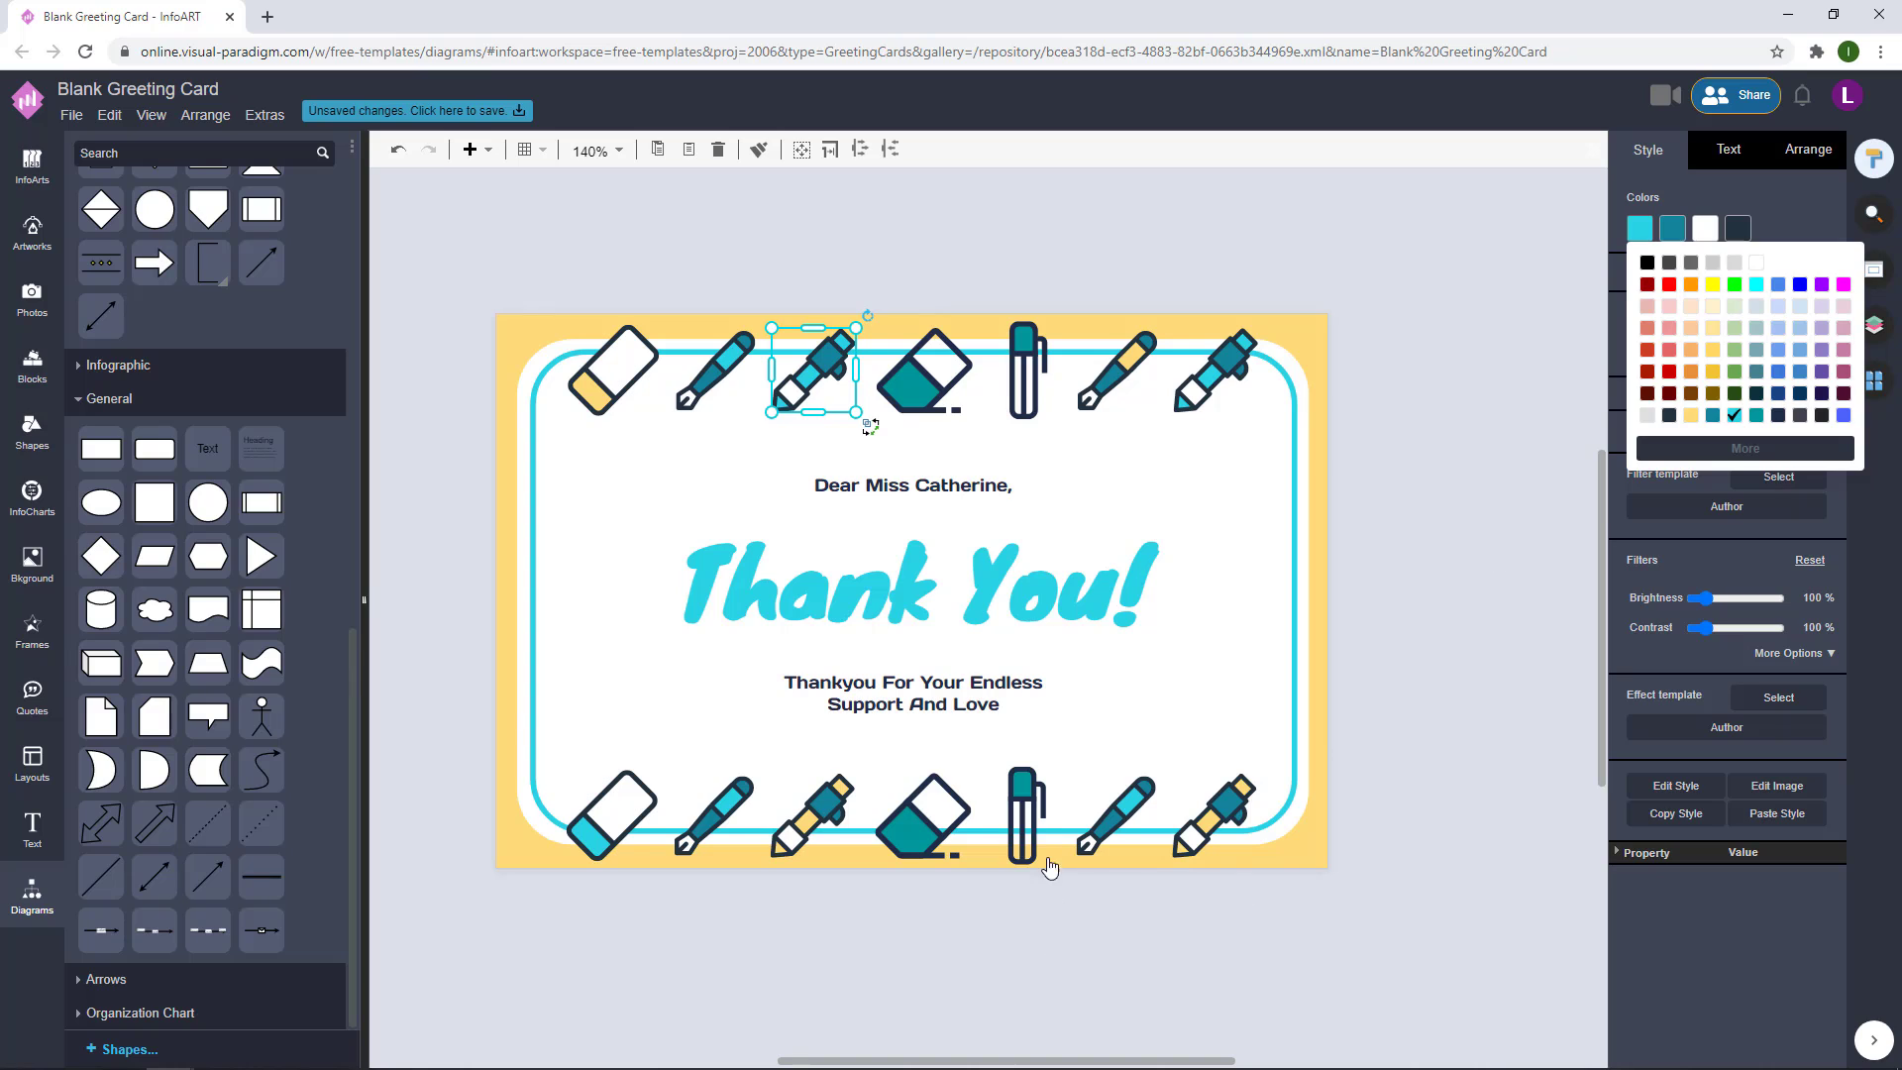
# - Recolor the teal parts of the bottom row's capped pen and the top row's middle eraser to the border's yellow
pyautogui.click(1025, 814)
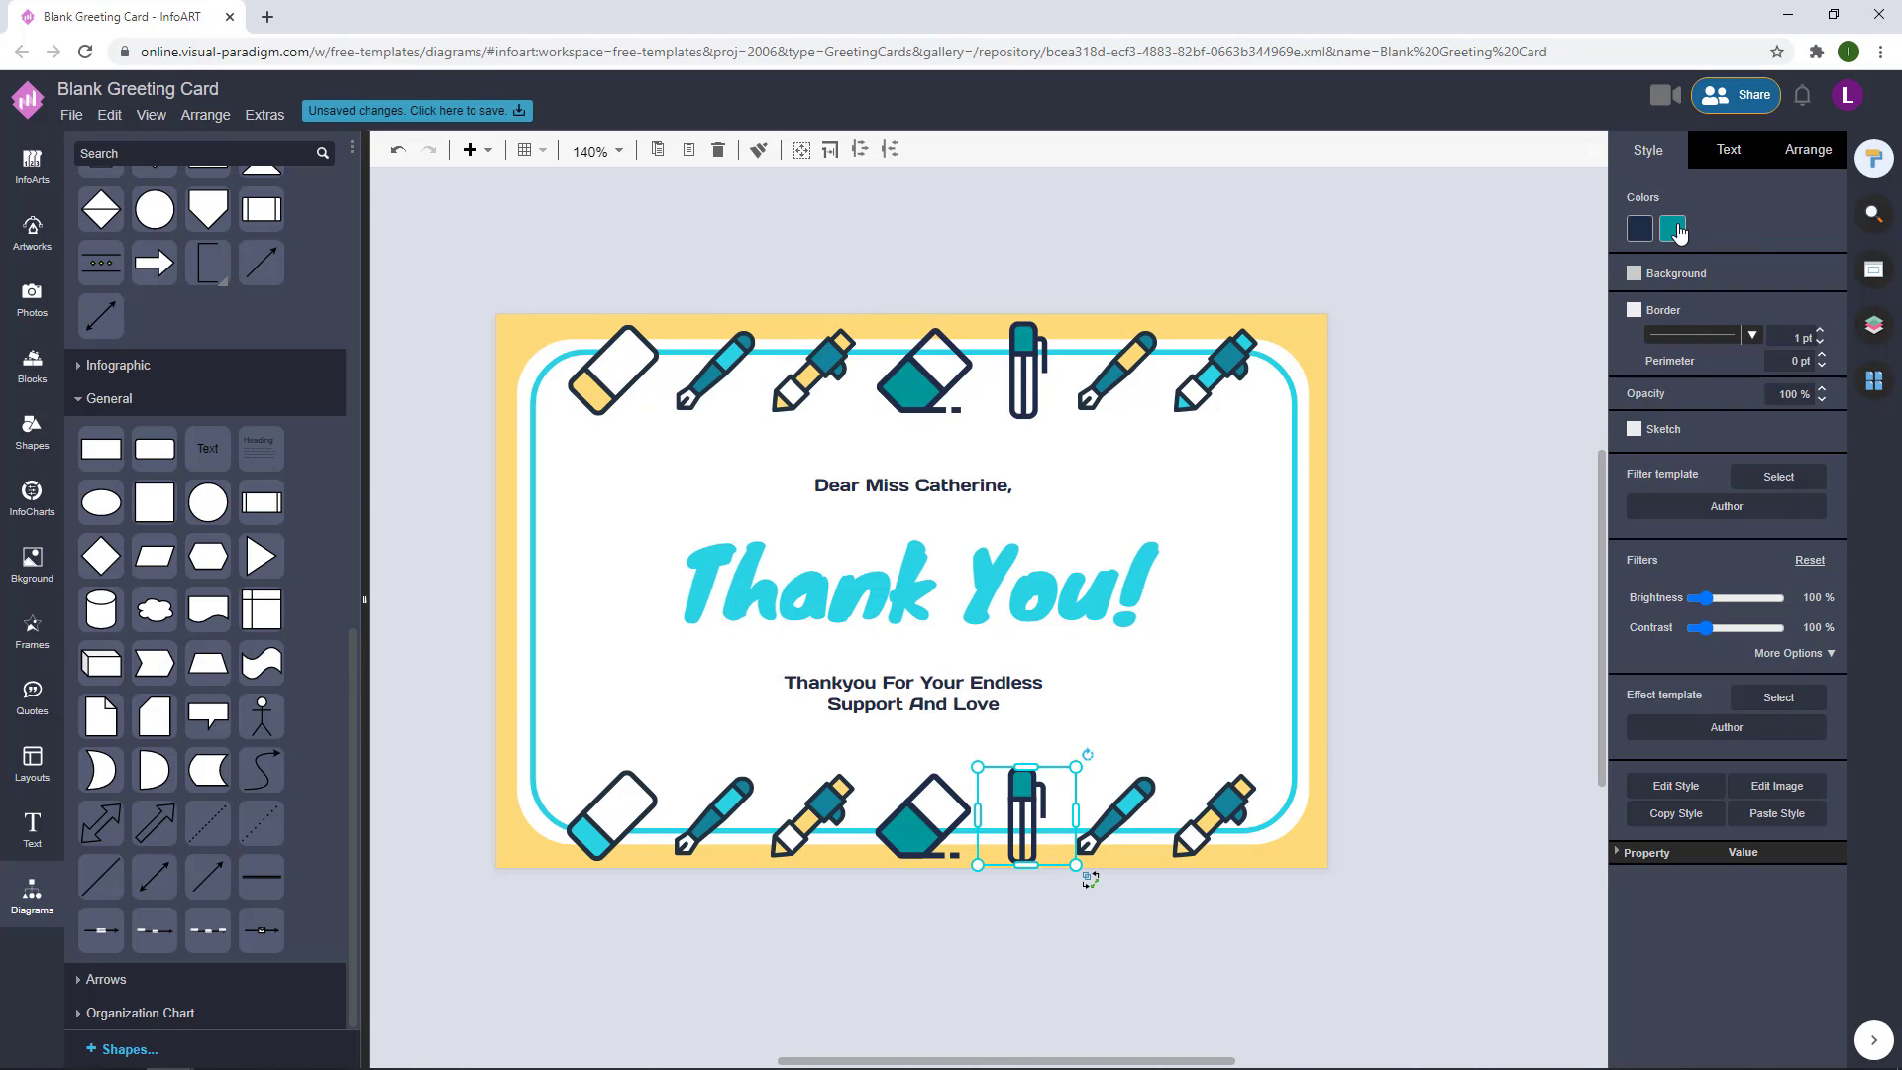
pyautogui.click(1672, 229)
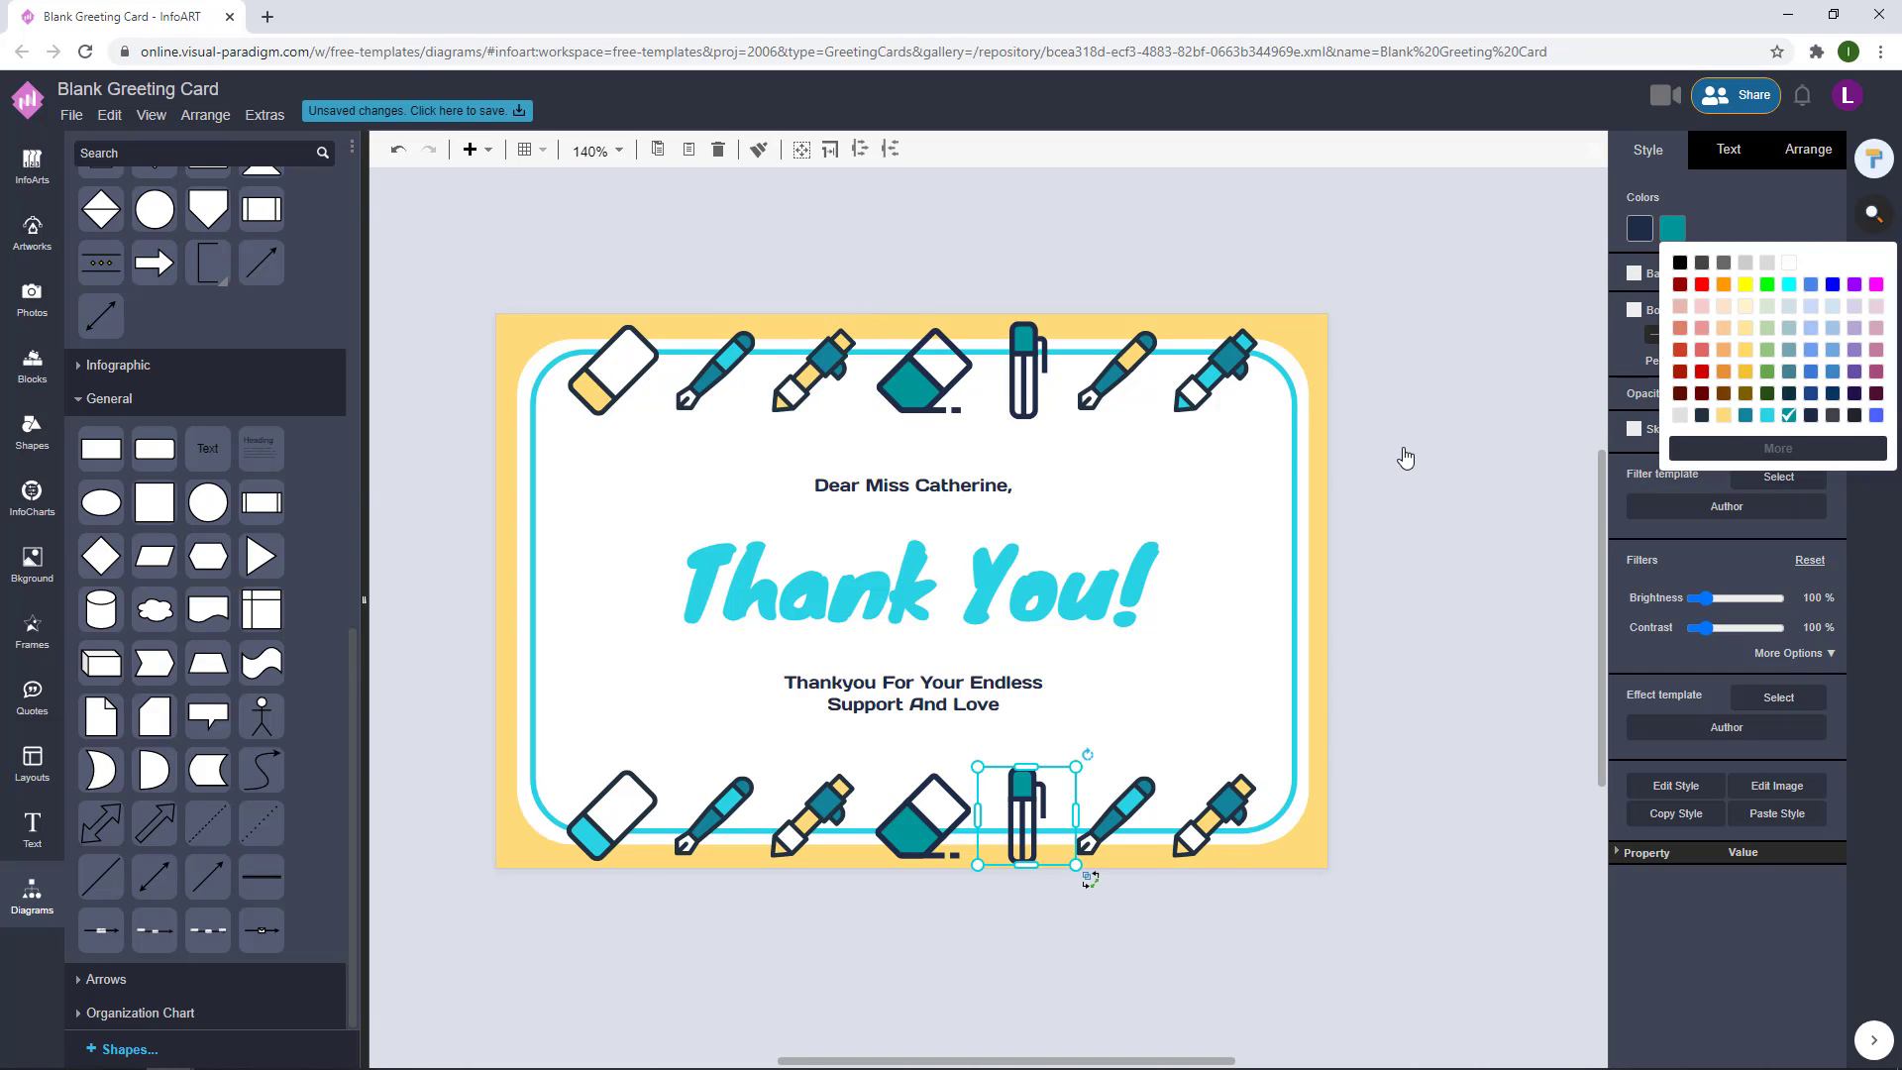
pyautogui.click(1402, 448)
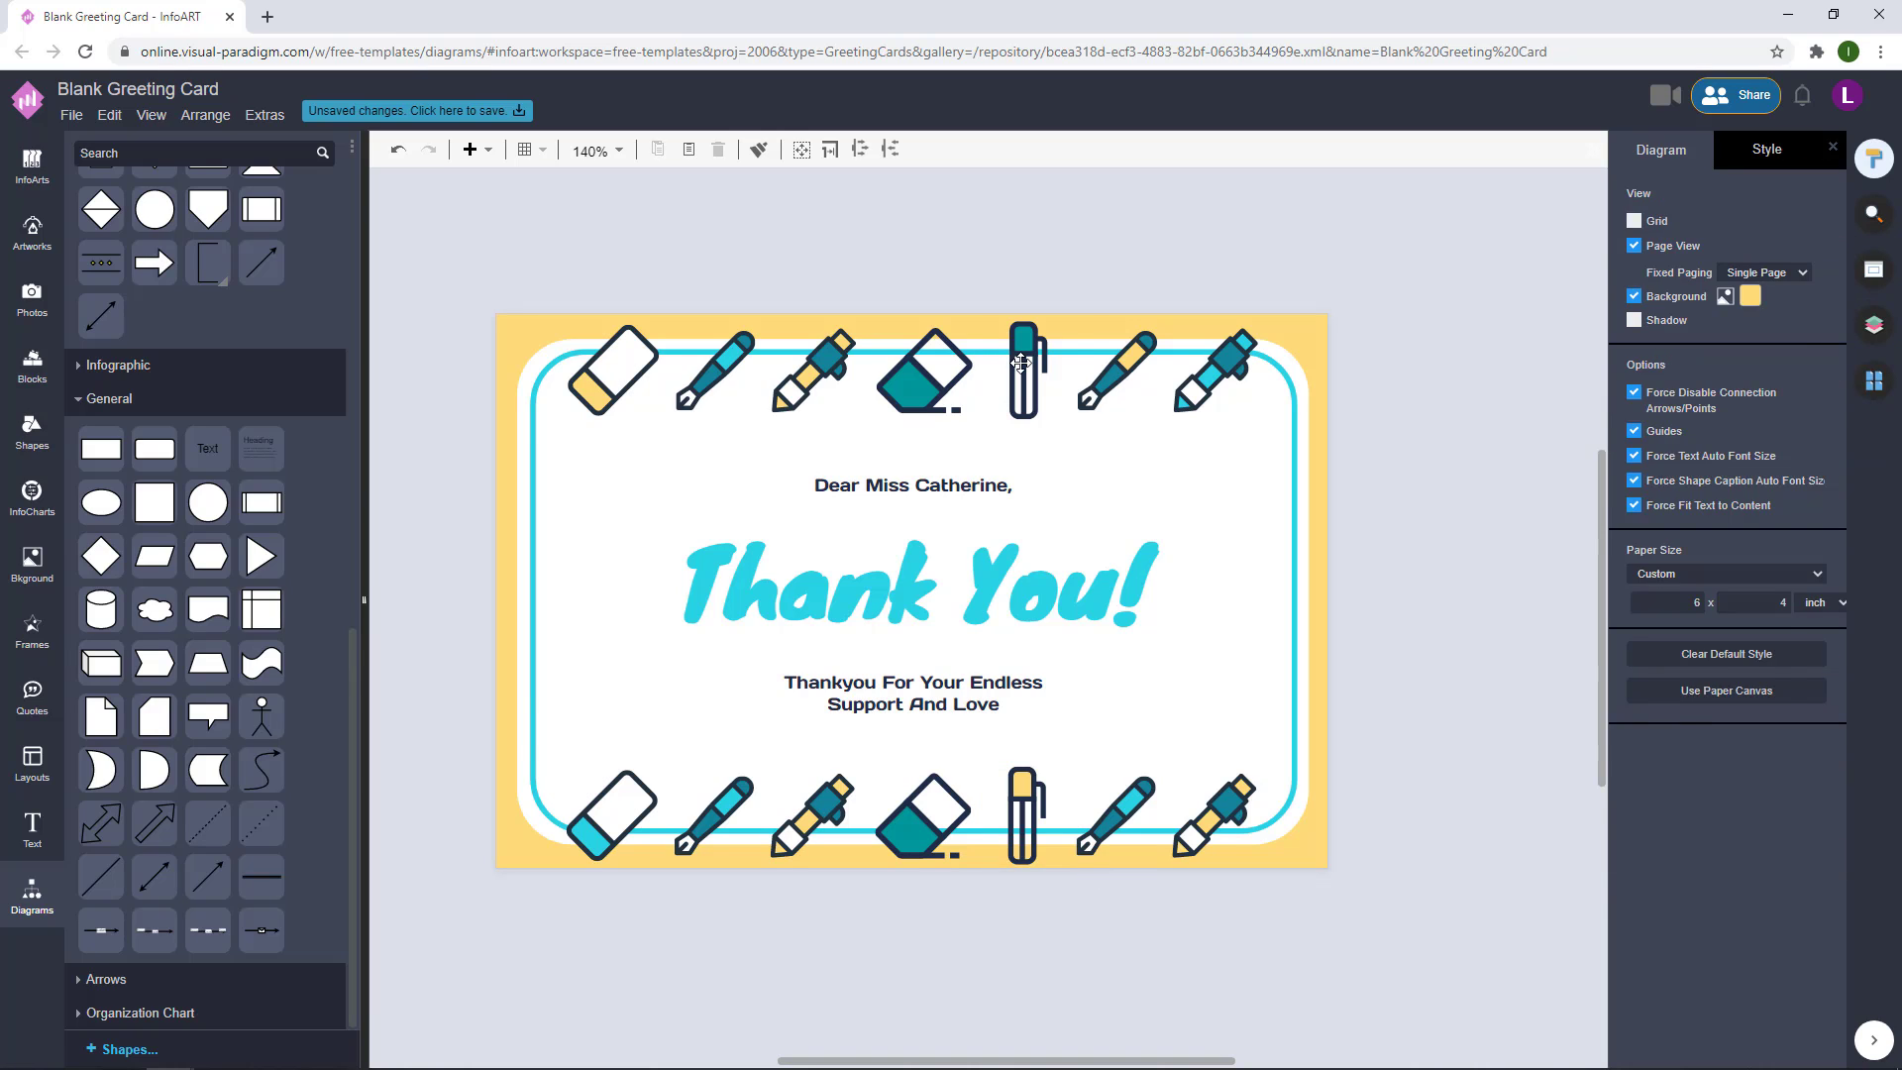
pyautogui.click(1020, 363)
pyautogui.click(967, 368)
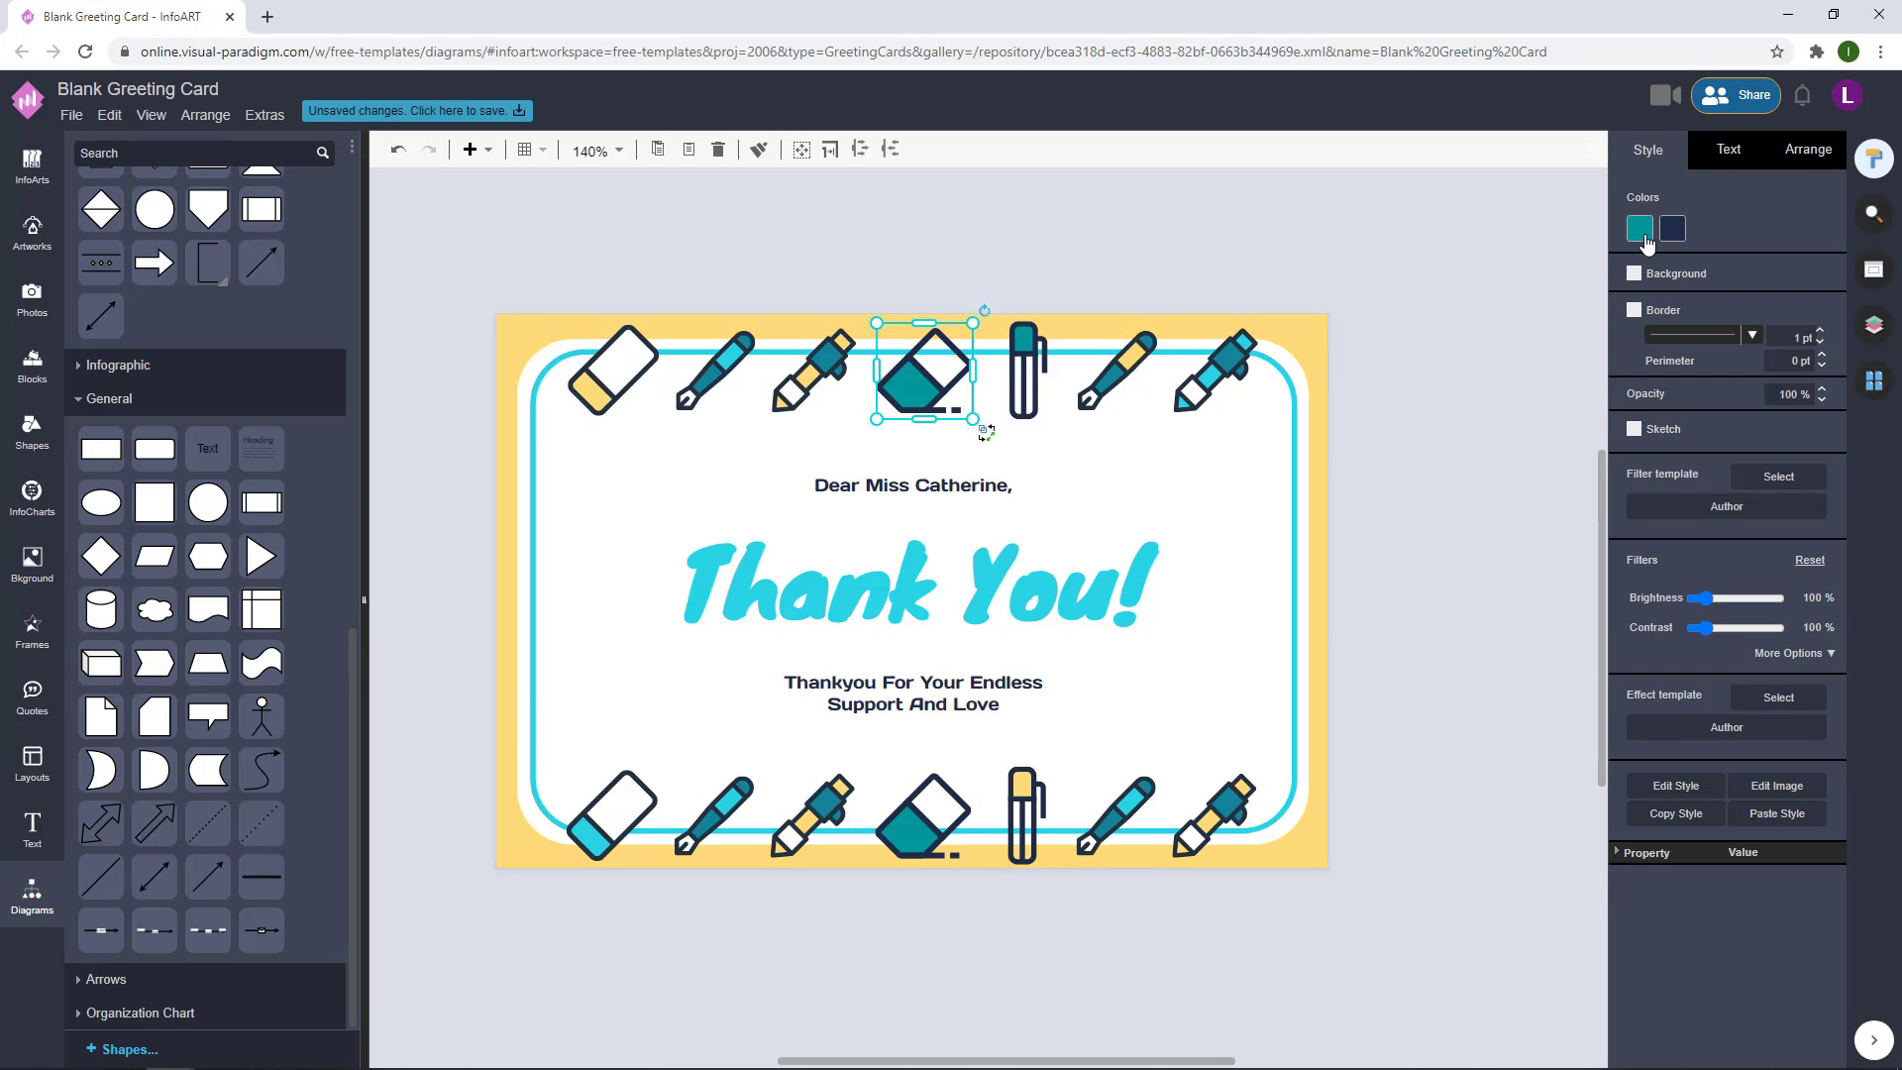
pyautogui.click(1640, 231)
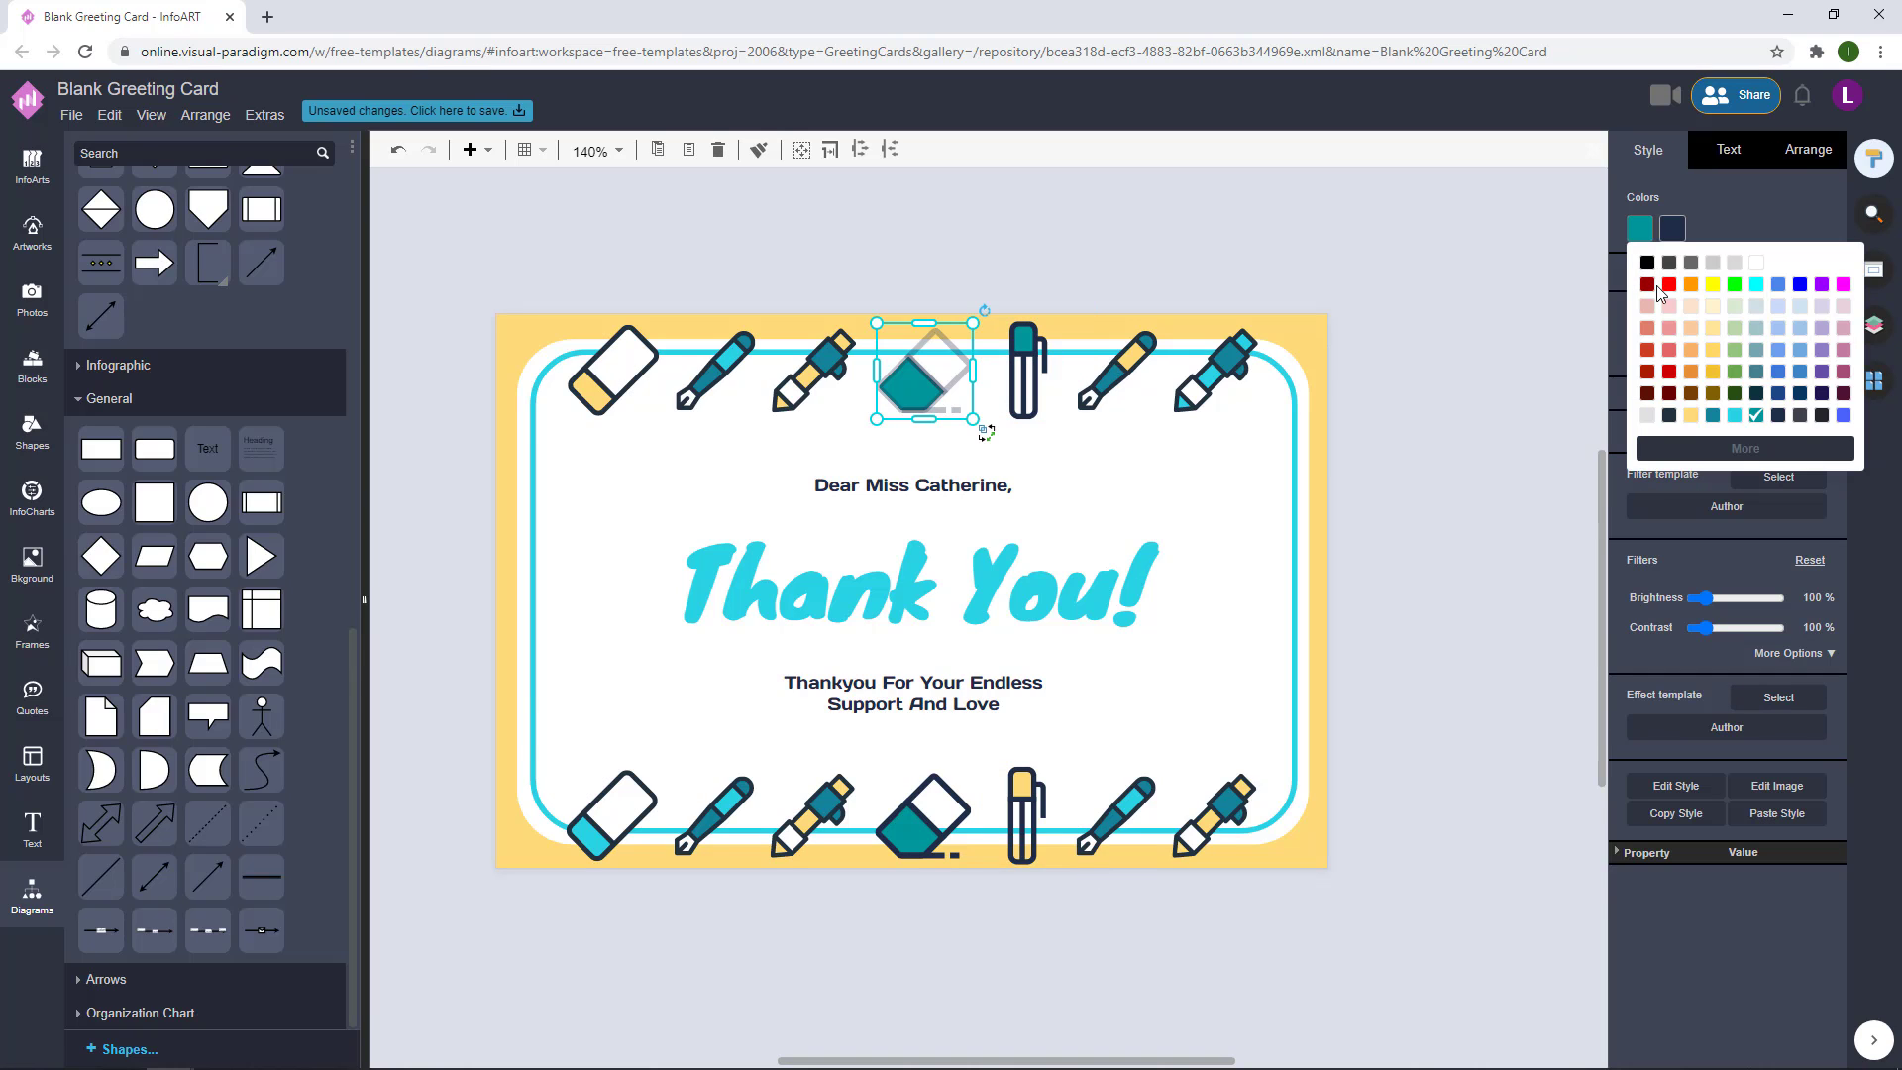
pyautogui.click(1394, 383)
pyautogui.click(1408, 413)
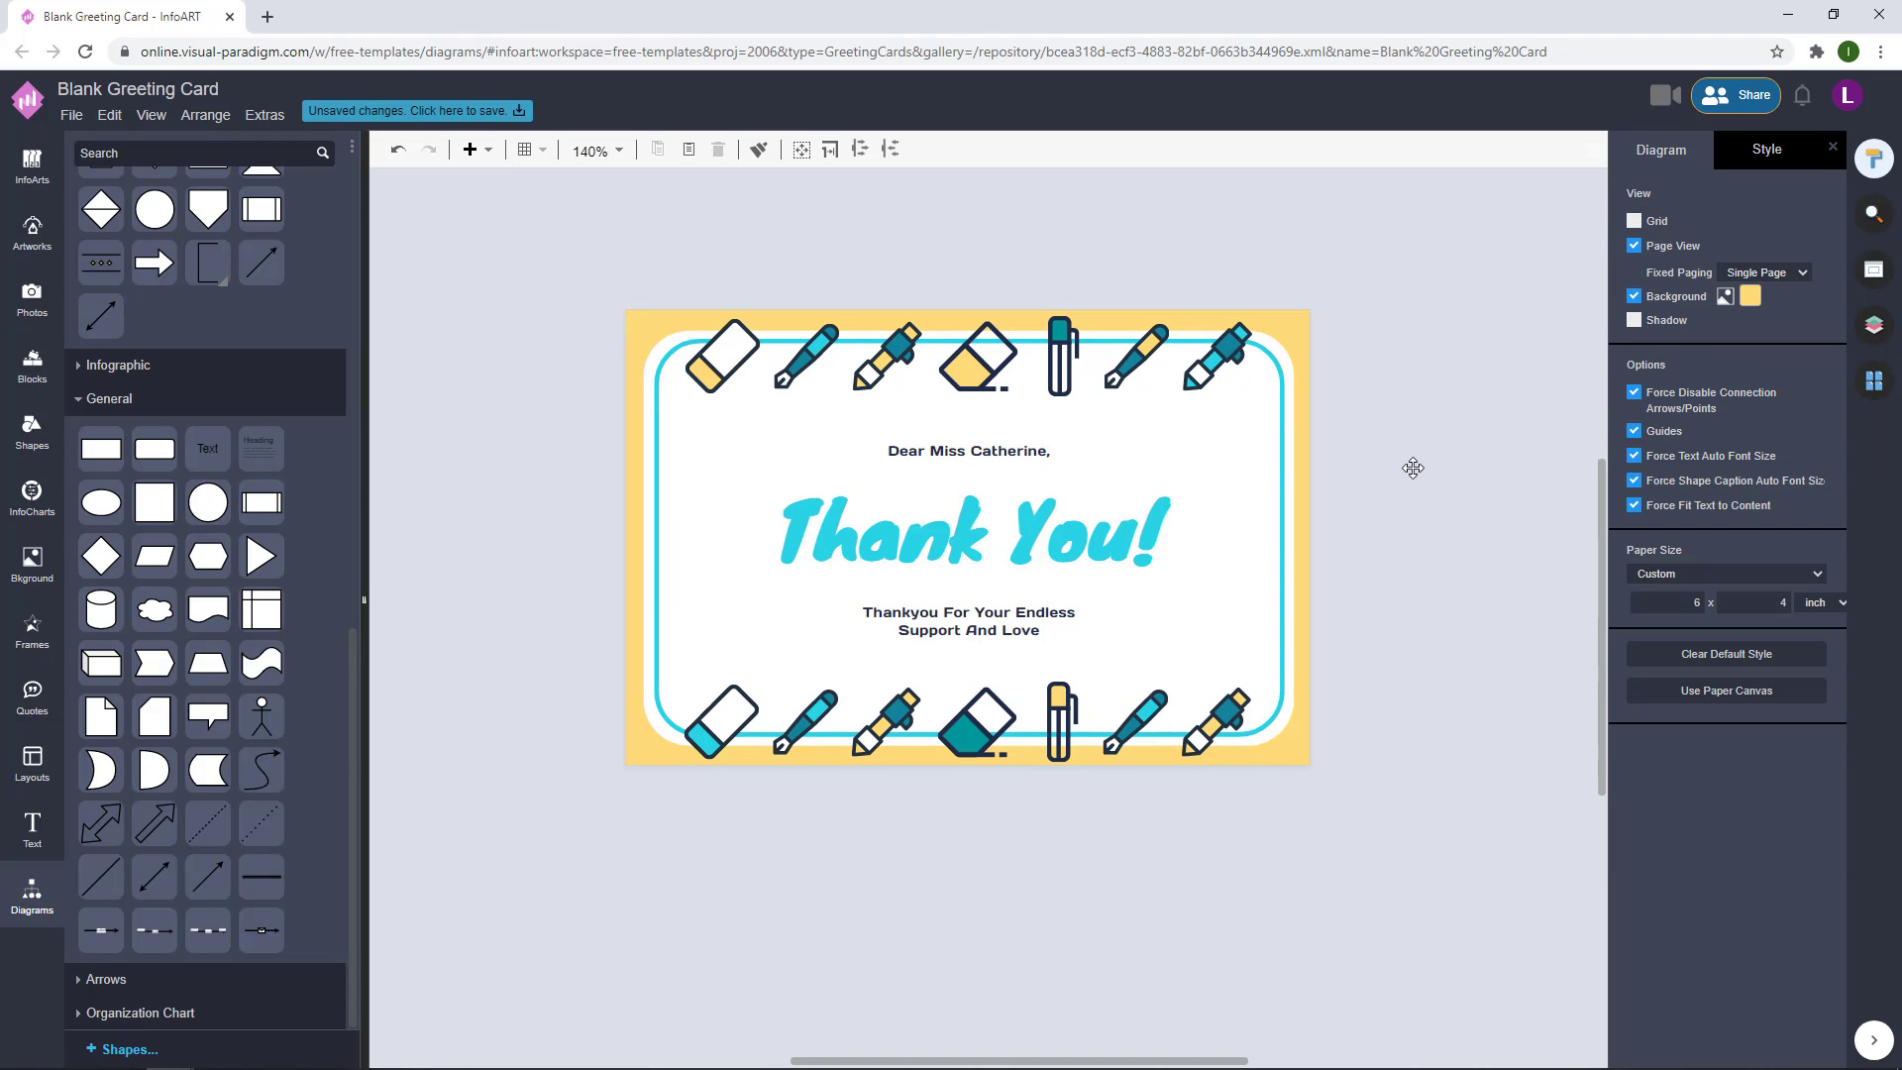
# - Add a period after "Love" at the end of the closing message below the "Thank You!" heading
pyautogui.scroll(3, 1209, 556)
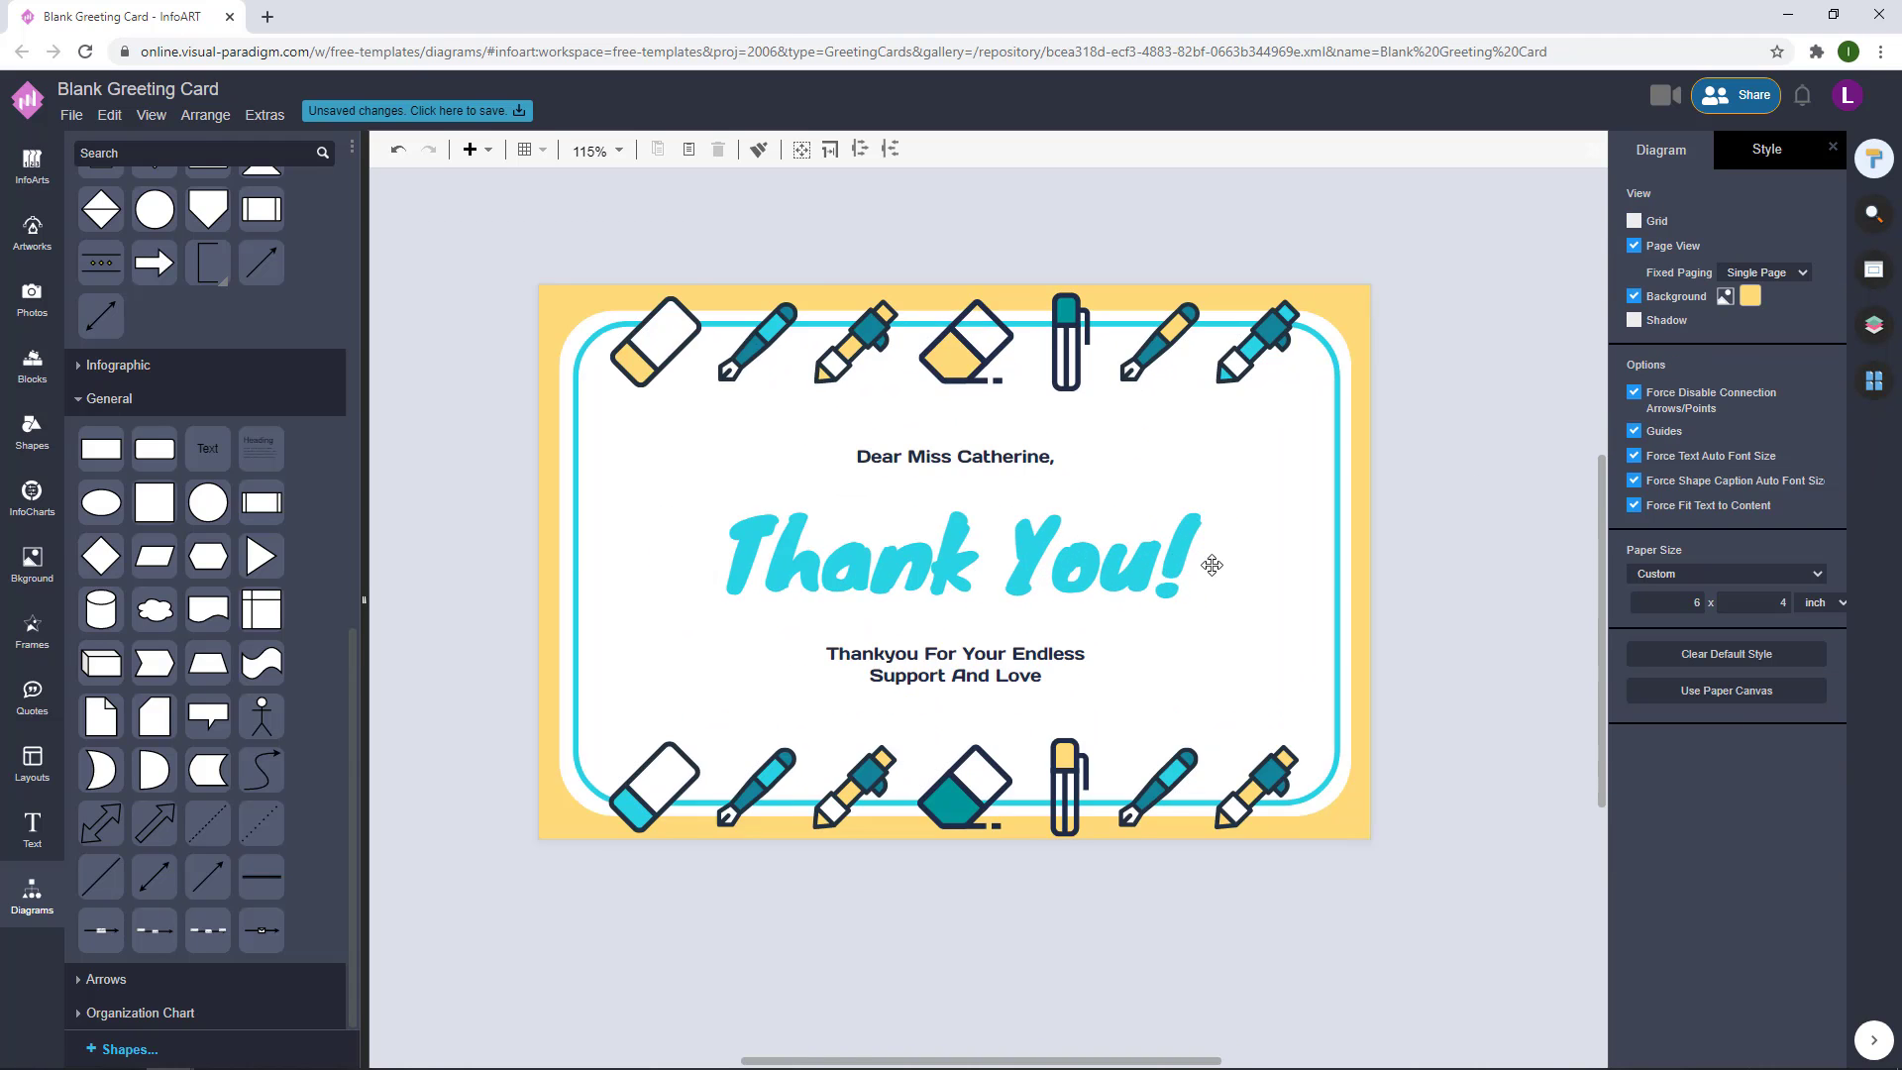
pyautogui.doubleClick(1000, 713)
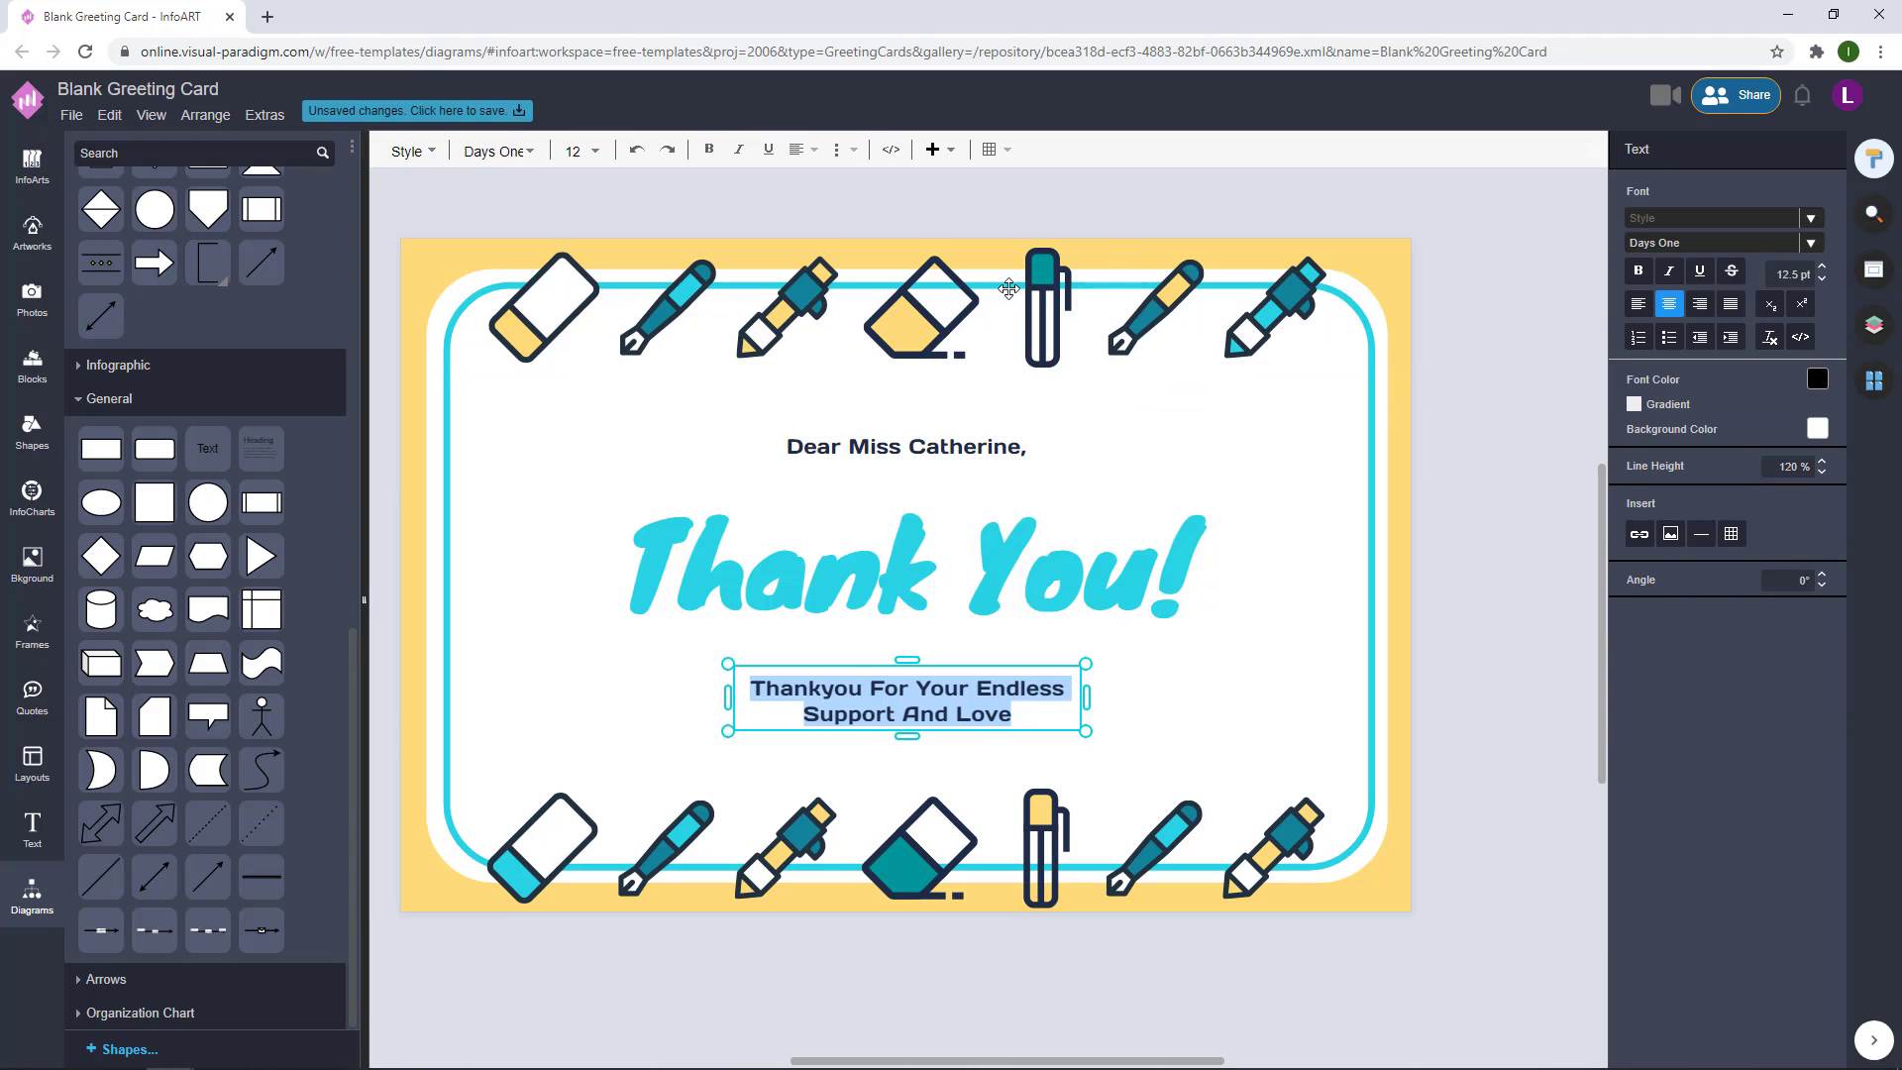
pyautogui.click(1008, 287)
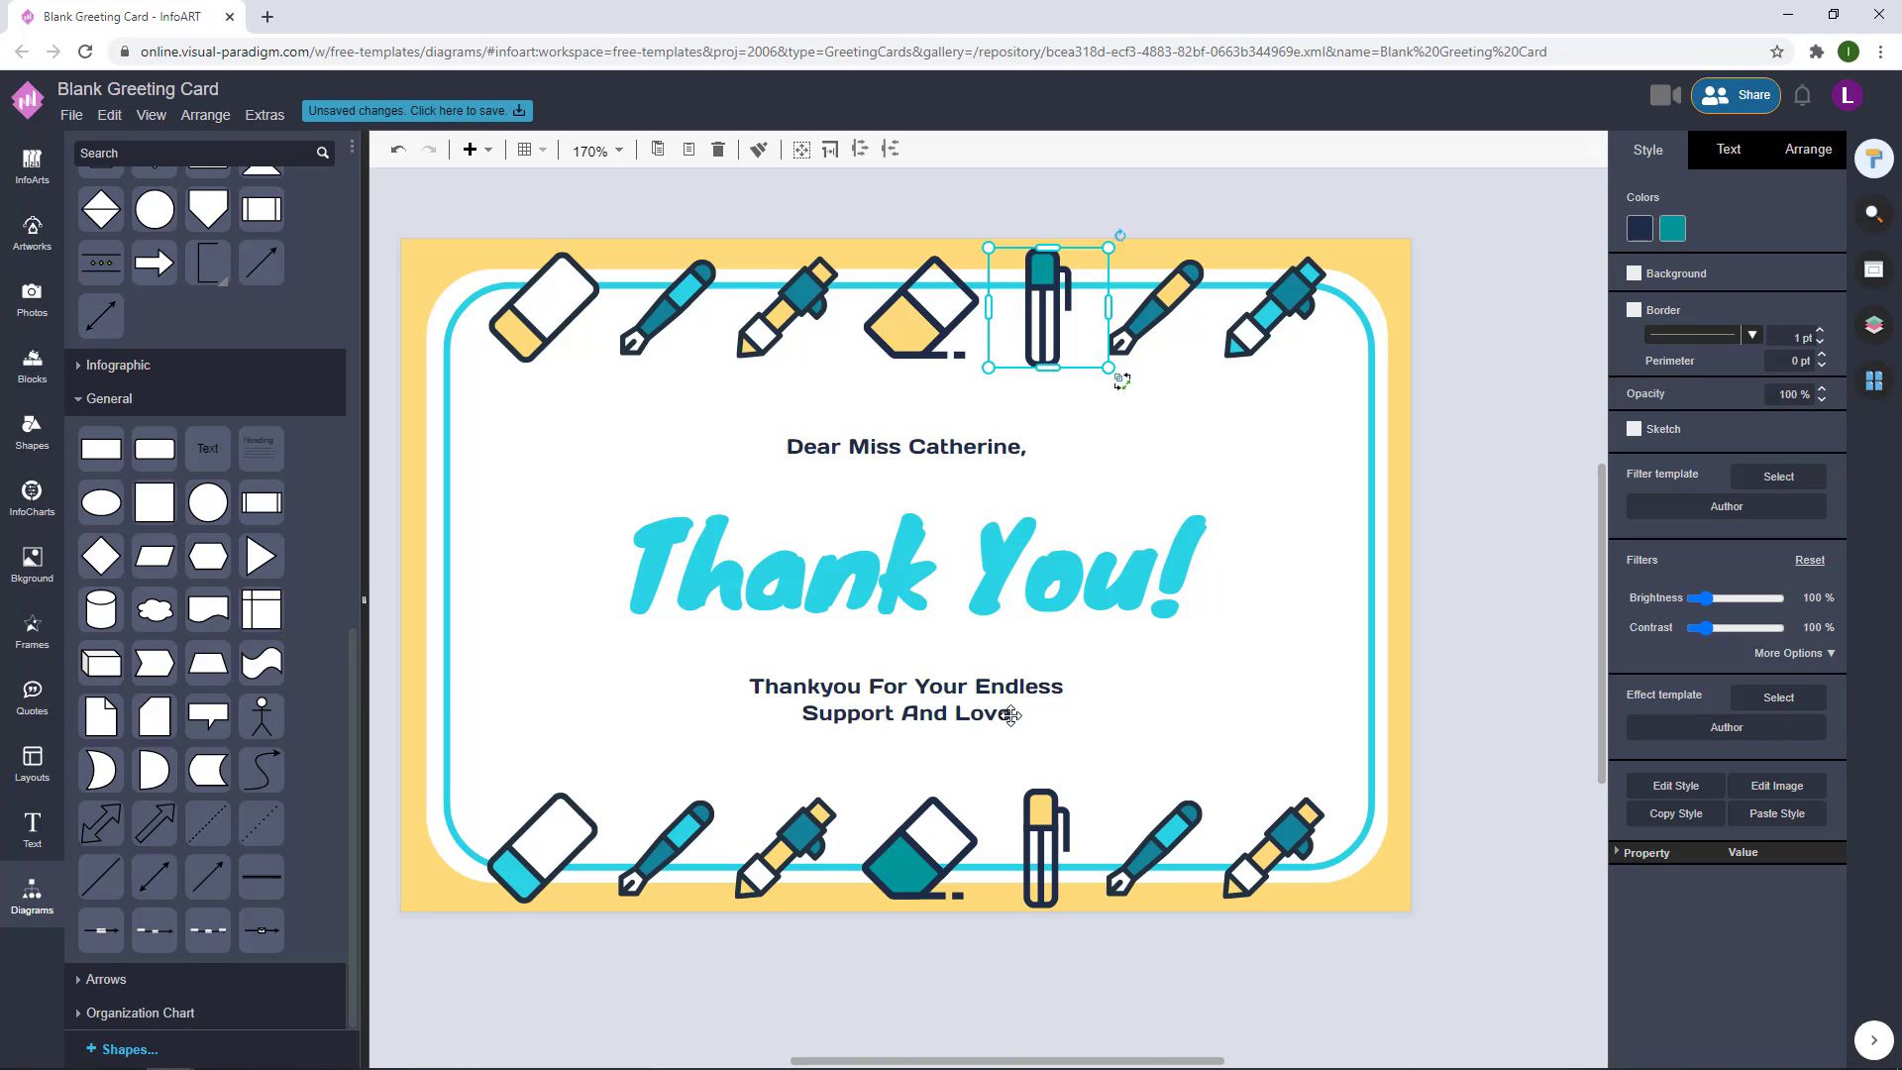
pyautogui.doubleClick(1011, 716)
pyautogui.click(1012, 715)
pyautogui.write('.')
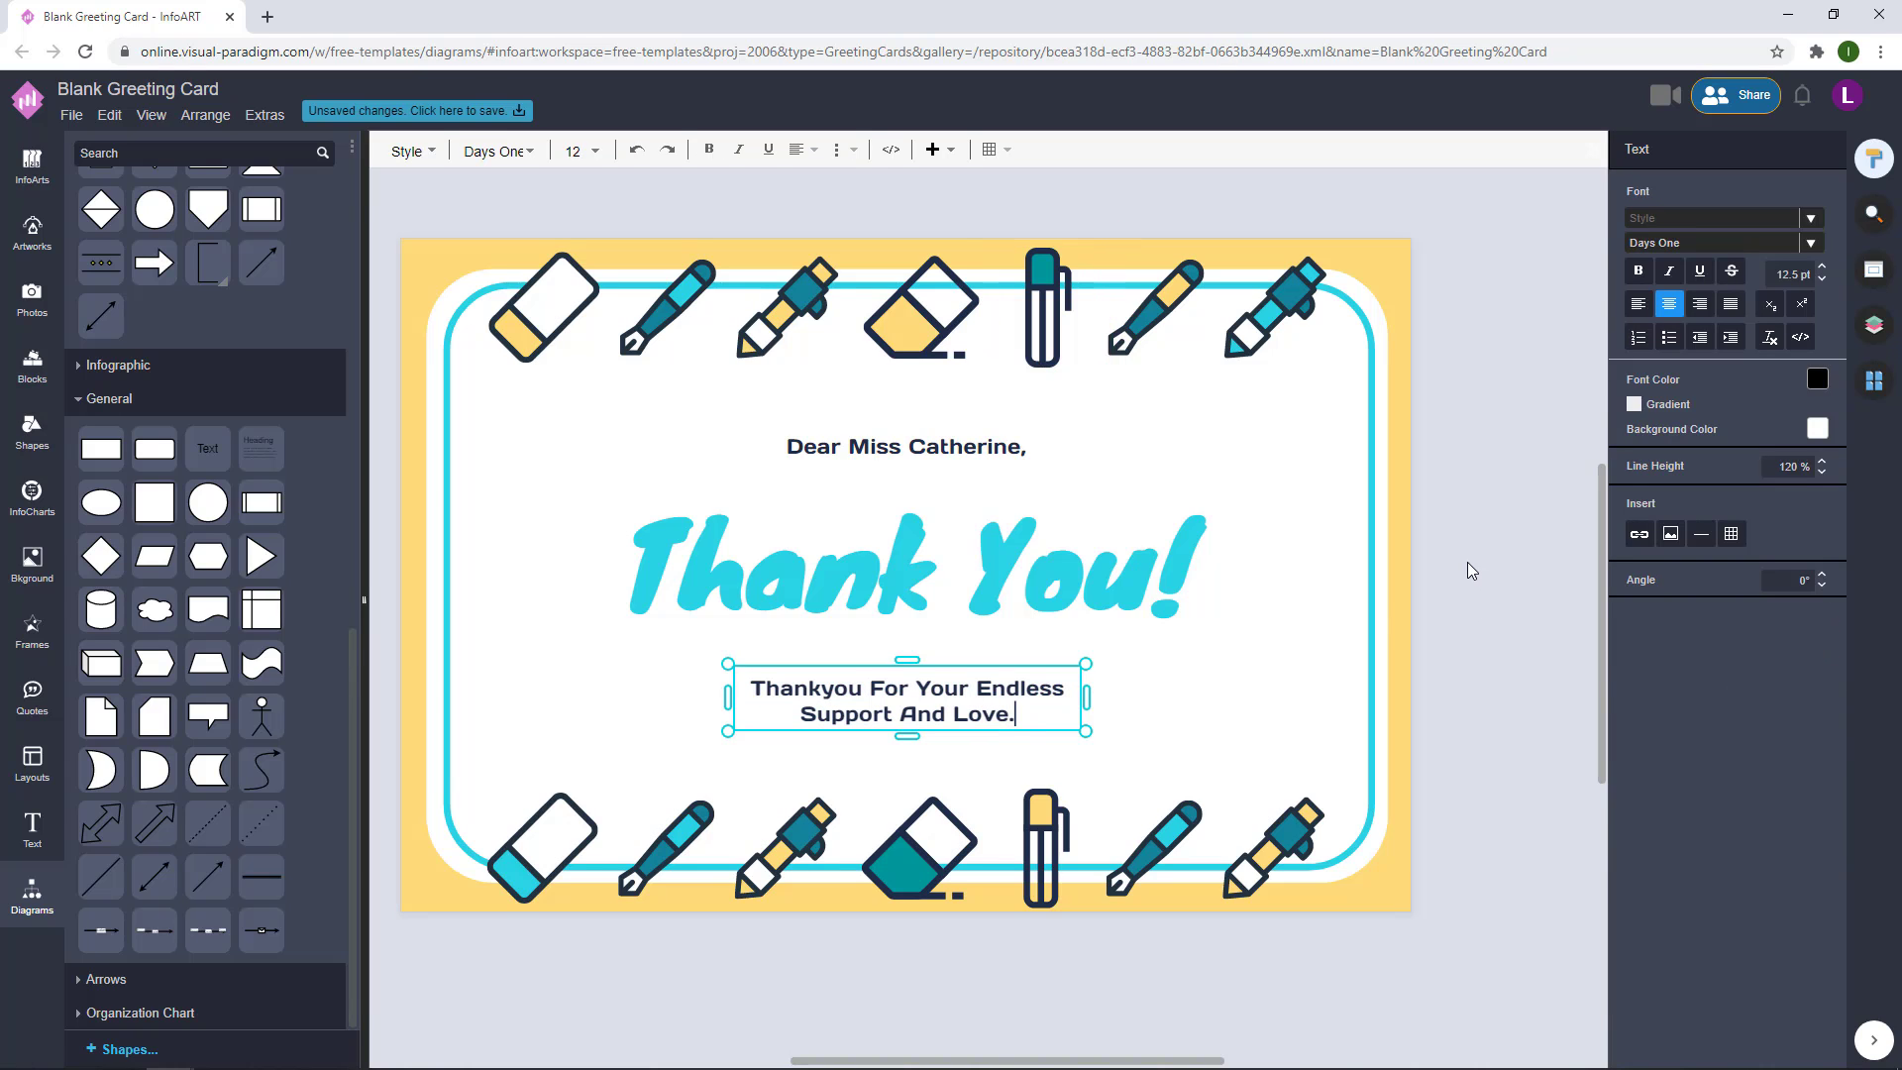
pyautogui.click(1467, 563)
pyautogui.scroll(-2, 1492, 614)
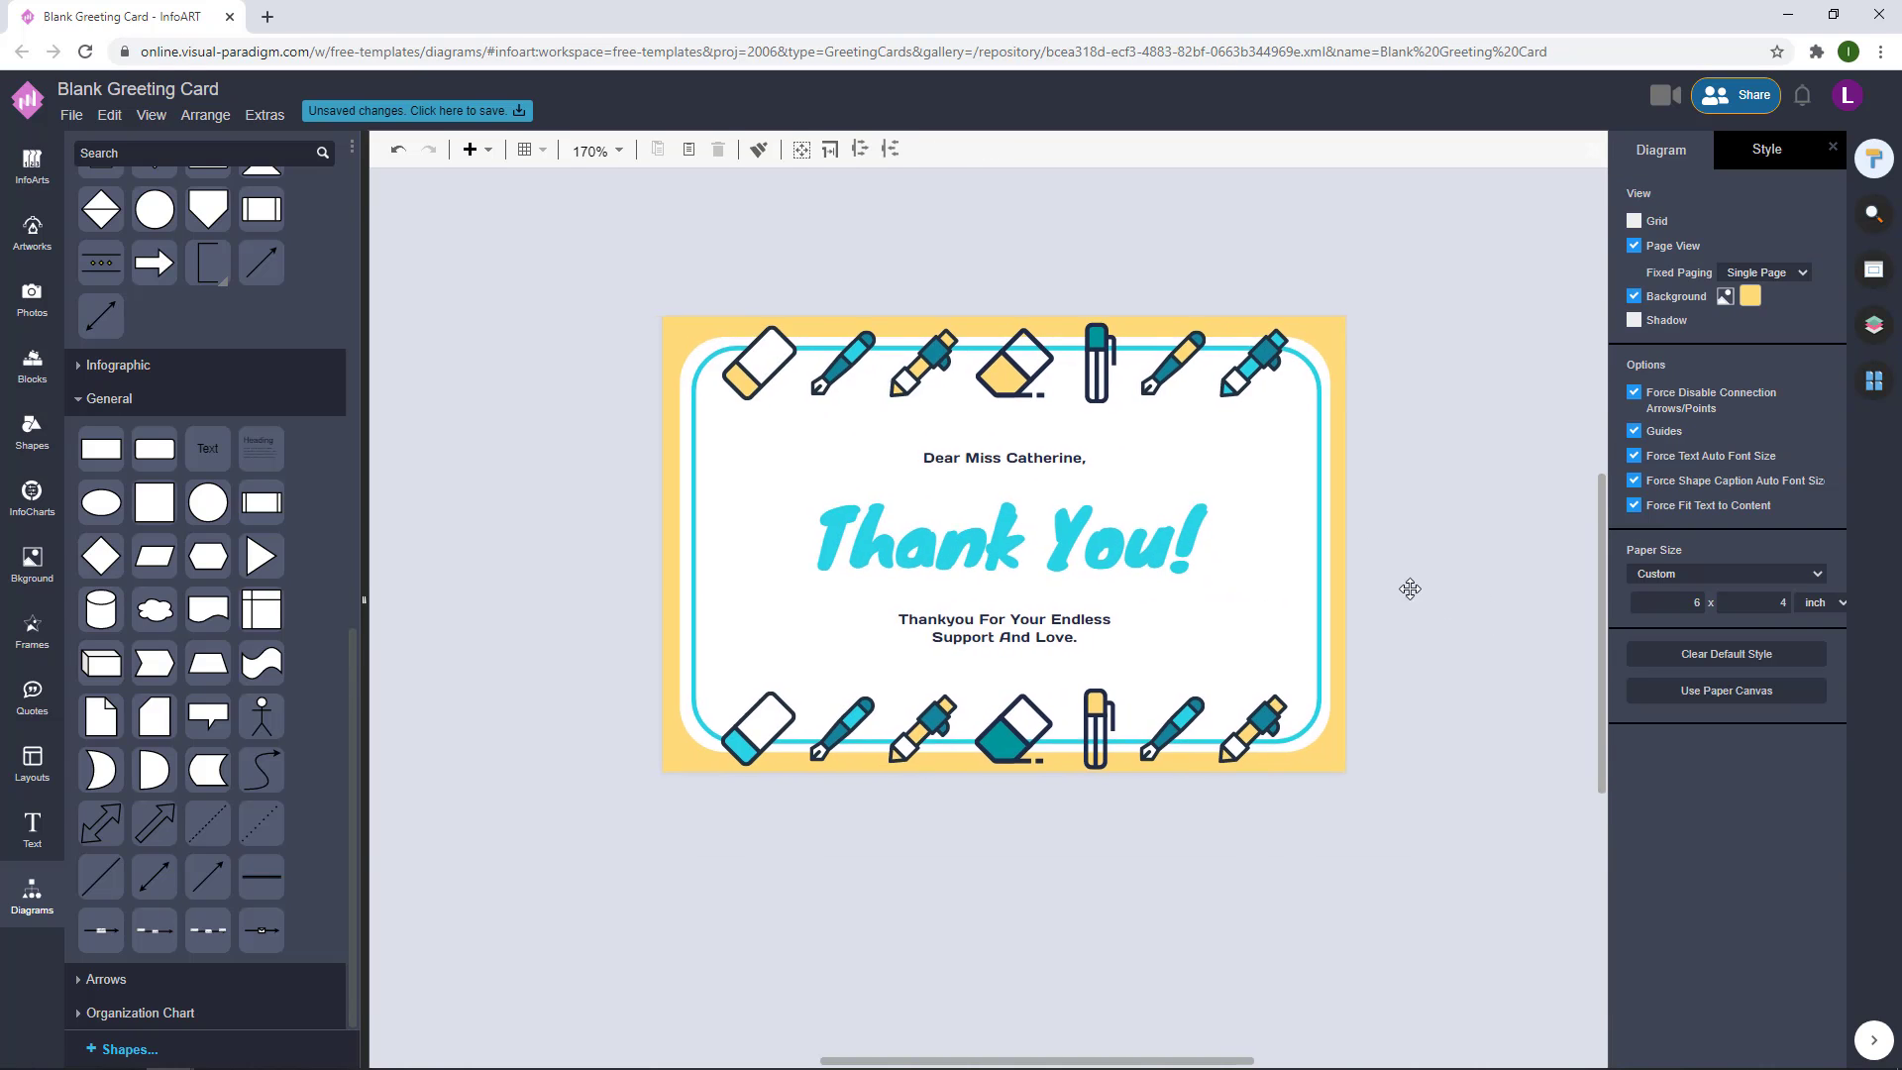
pyautogui.scroll(1, 1197, 569)
pyautogui.scroll(2, 1197, 568)
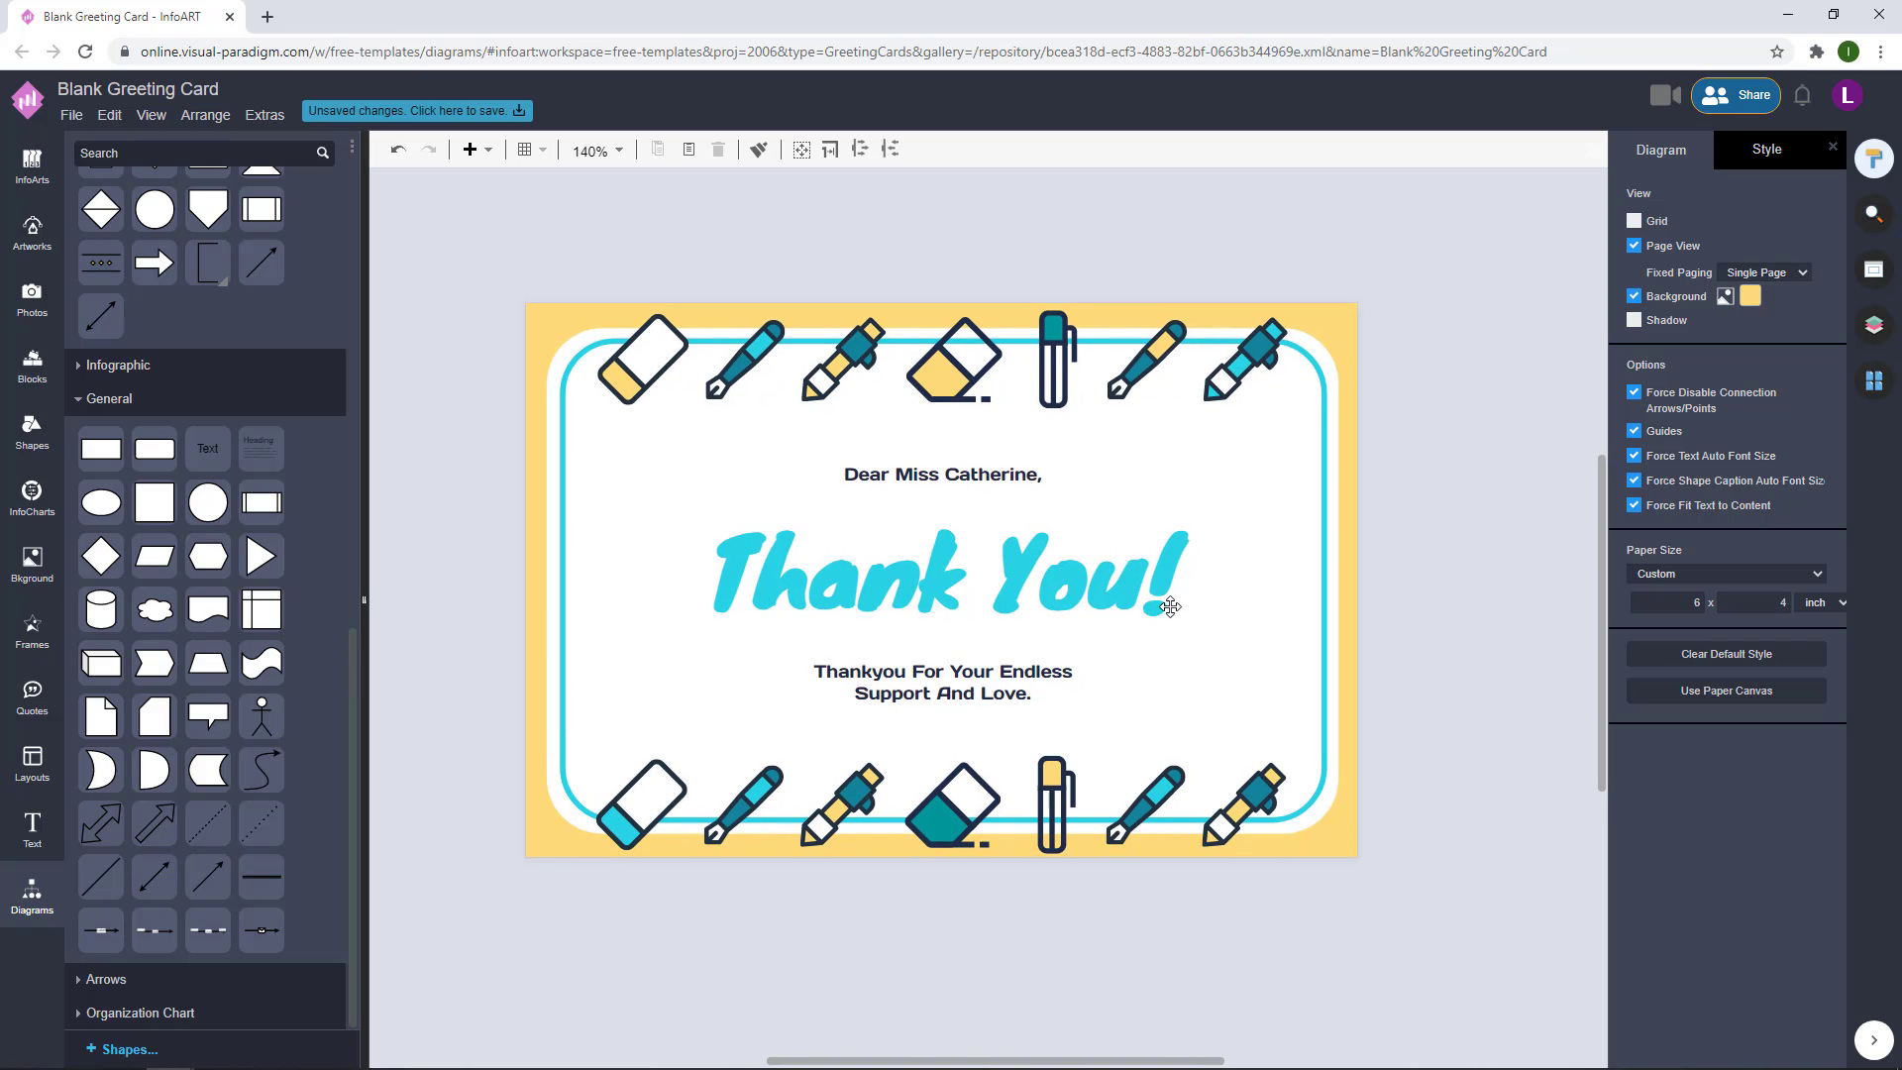
# - Save the card to VP Online under the filename "Yellow And Blue Illustration Teacher's Day Greeting Card"
pyautogui.click(467, 115)
pyautogui.write('Yellow And Blue IC')
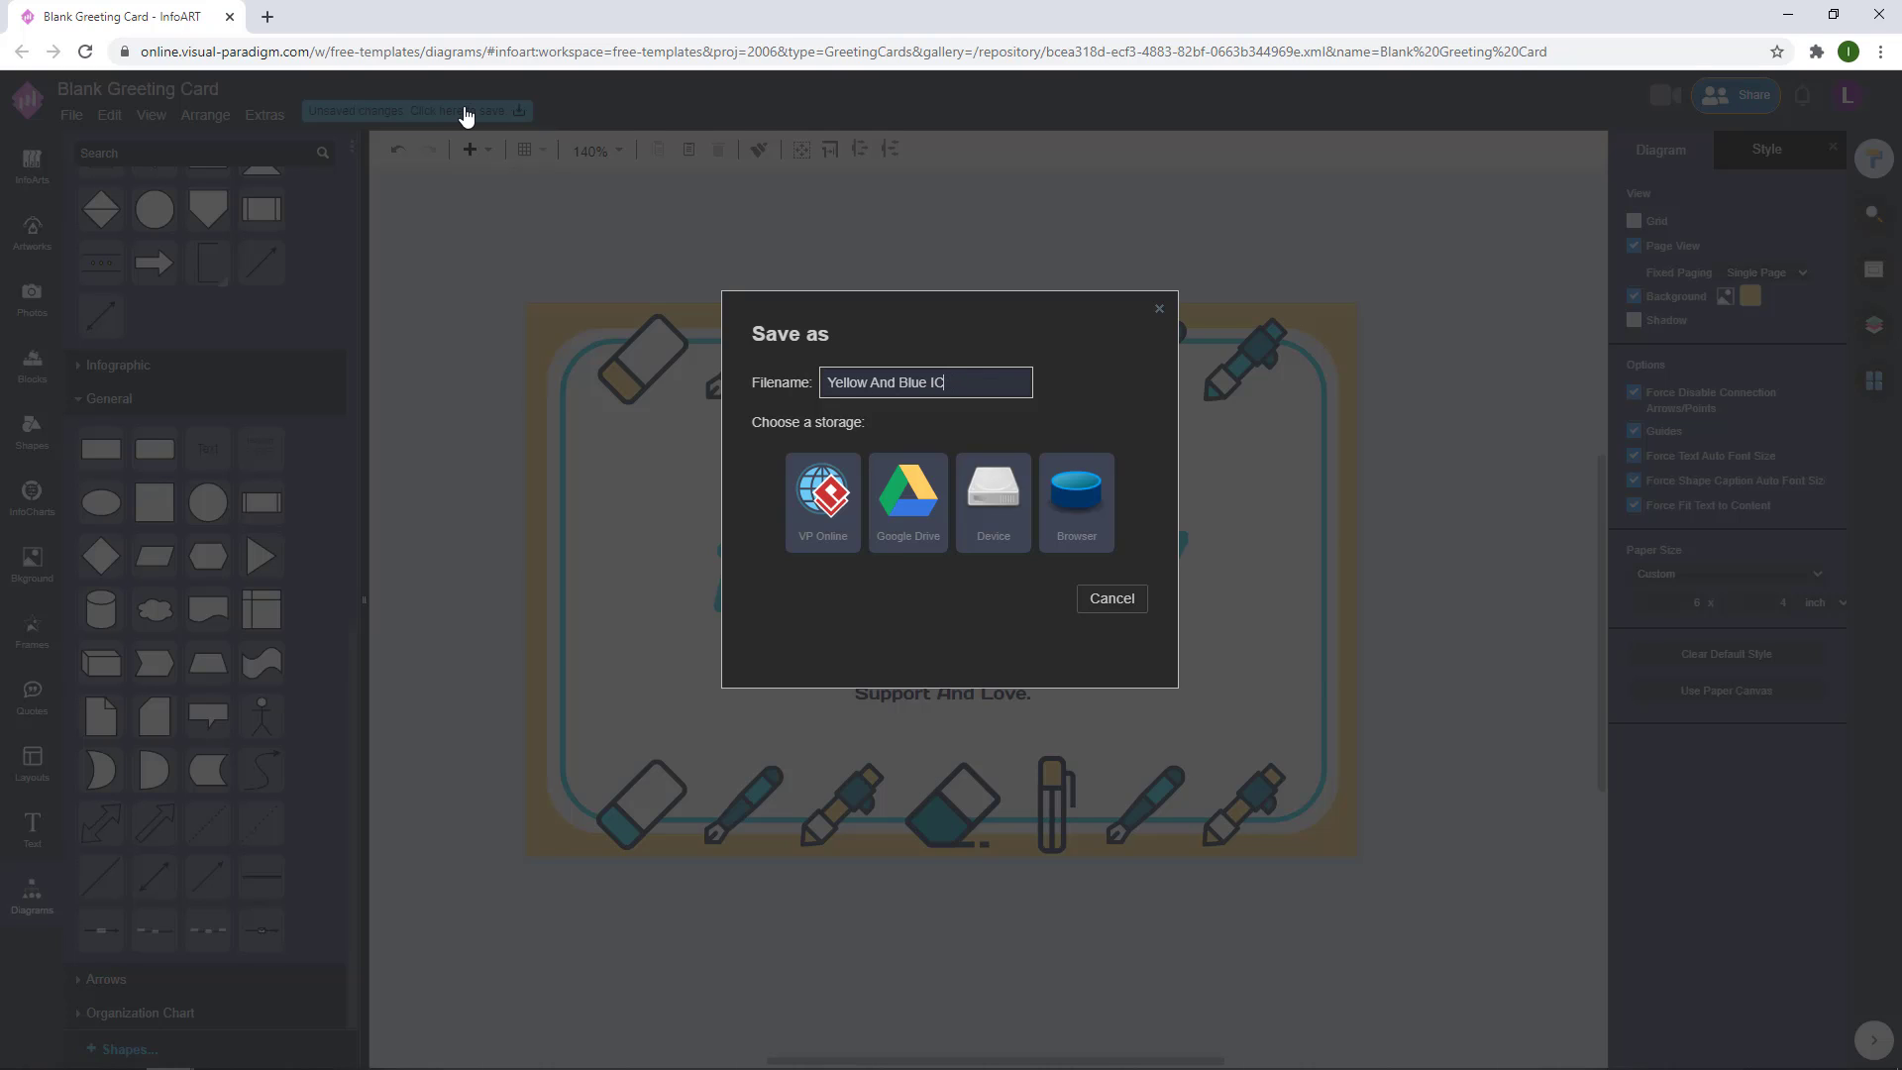
pyautogui.write('llustration')
pyautogui.write(" Teacher's")
pyautogui.write(' Day')
pyautogui.write(' Greeting C')
pyautogui.write('ard')
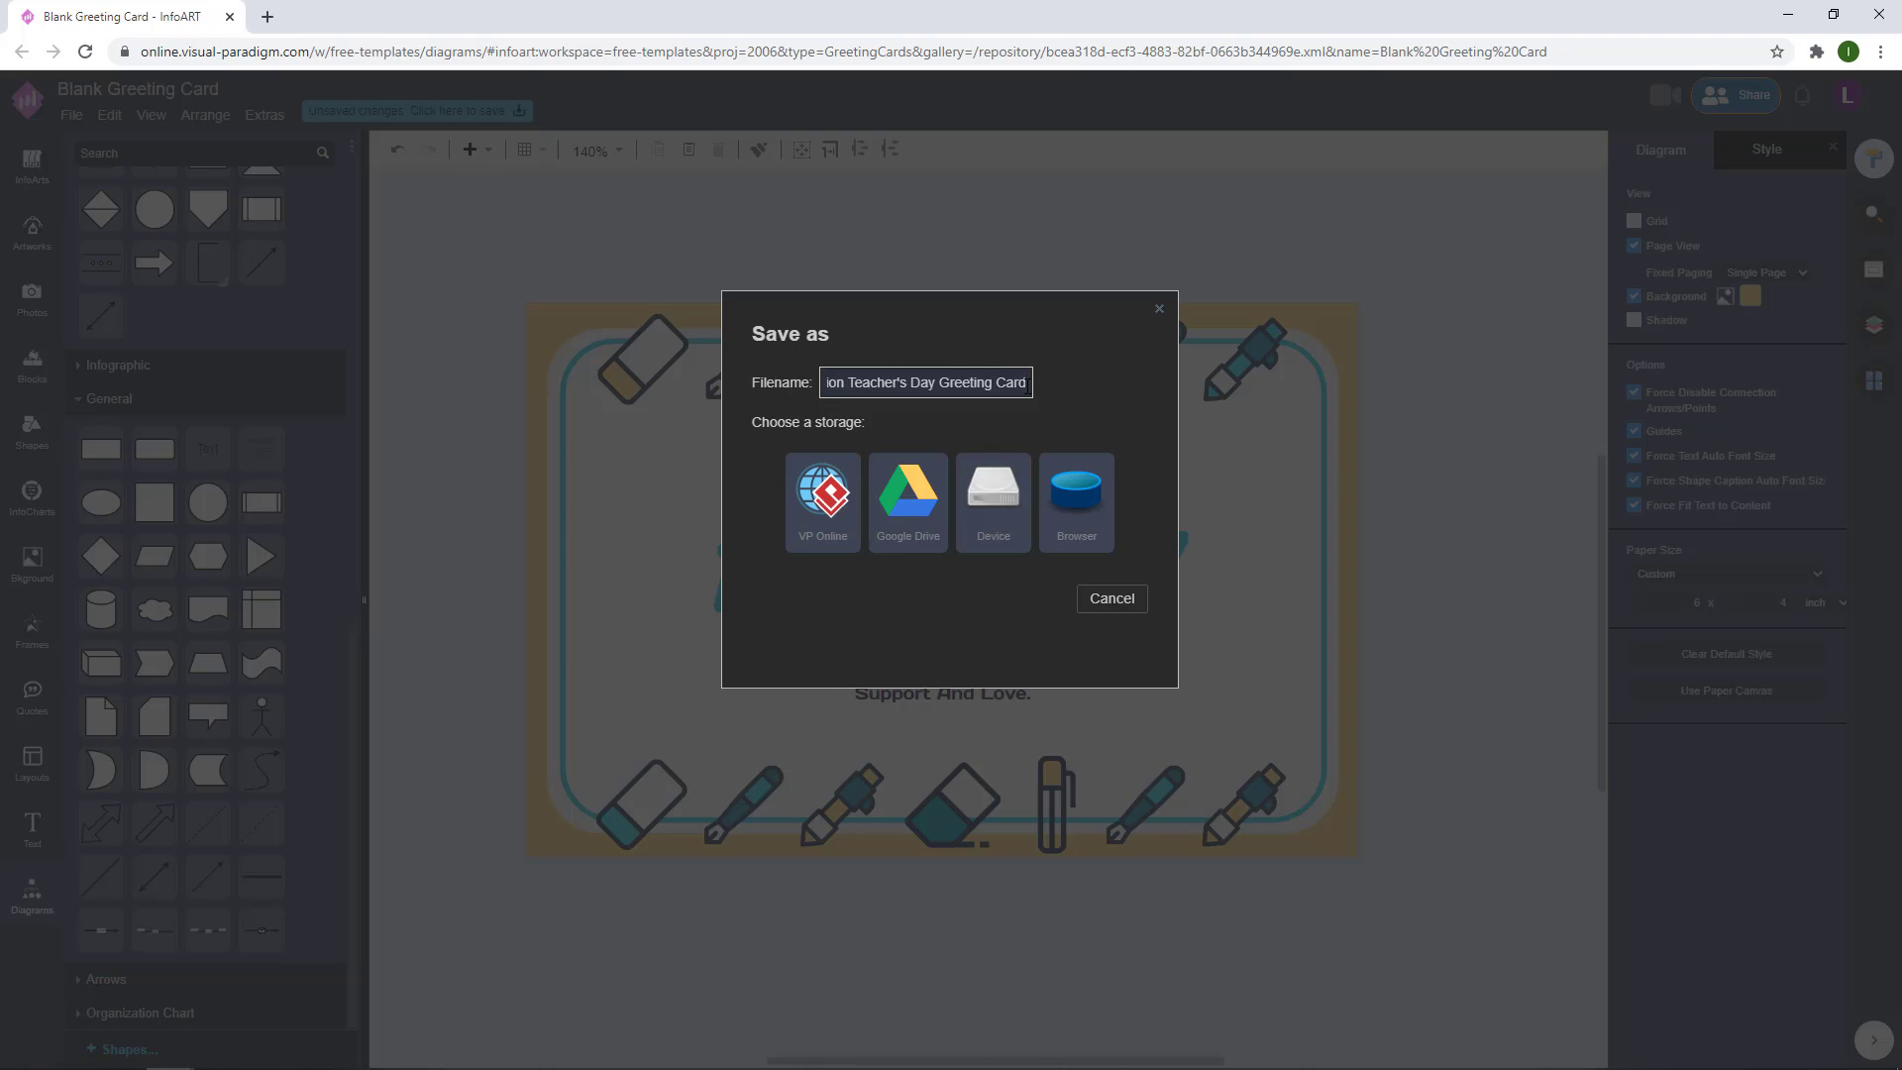
pyautogui.hotkey('ctrl', 'a')
pyautogui.click(822, 480)
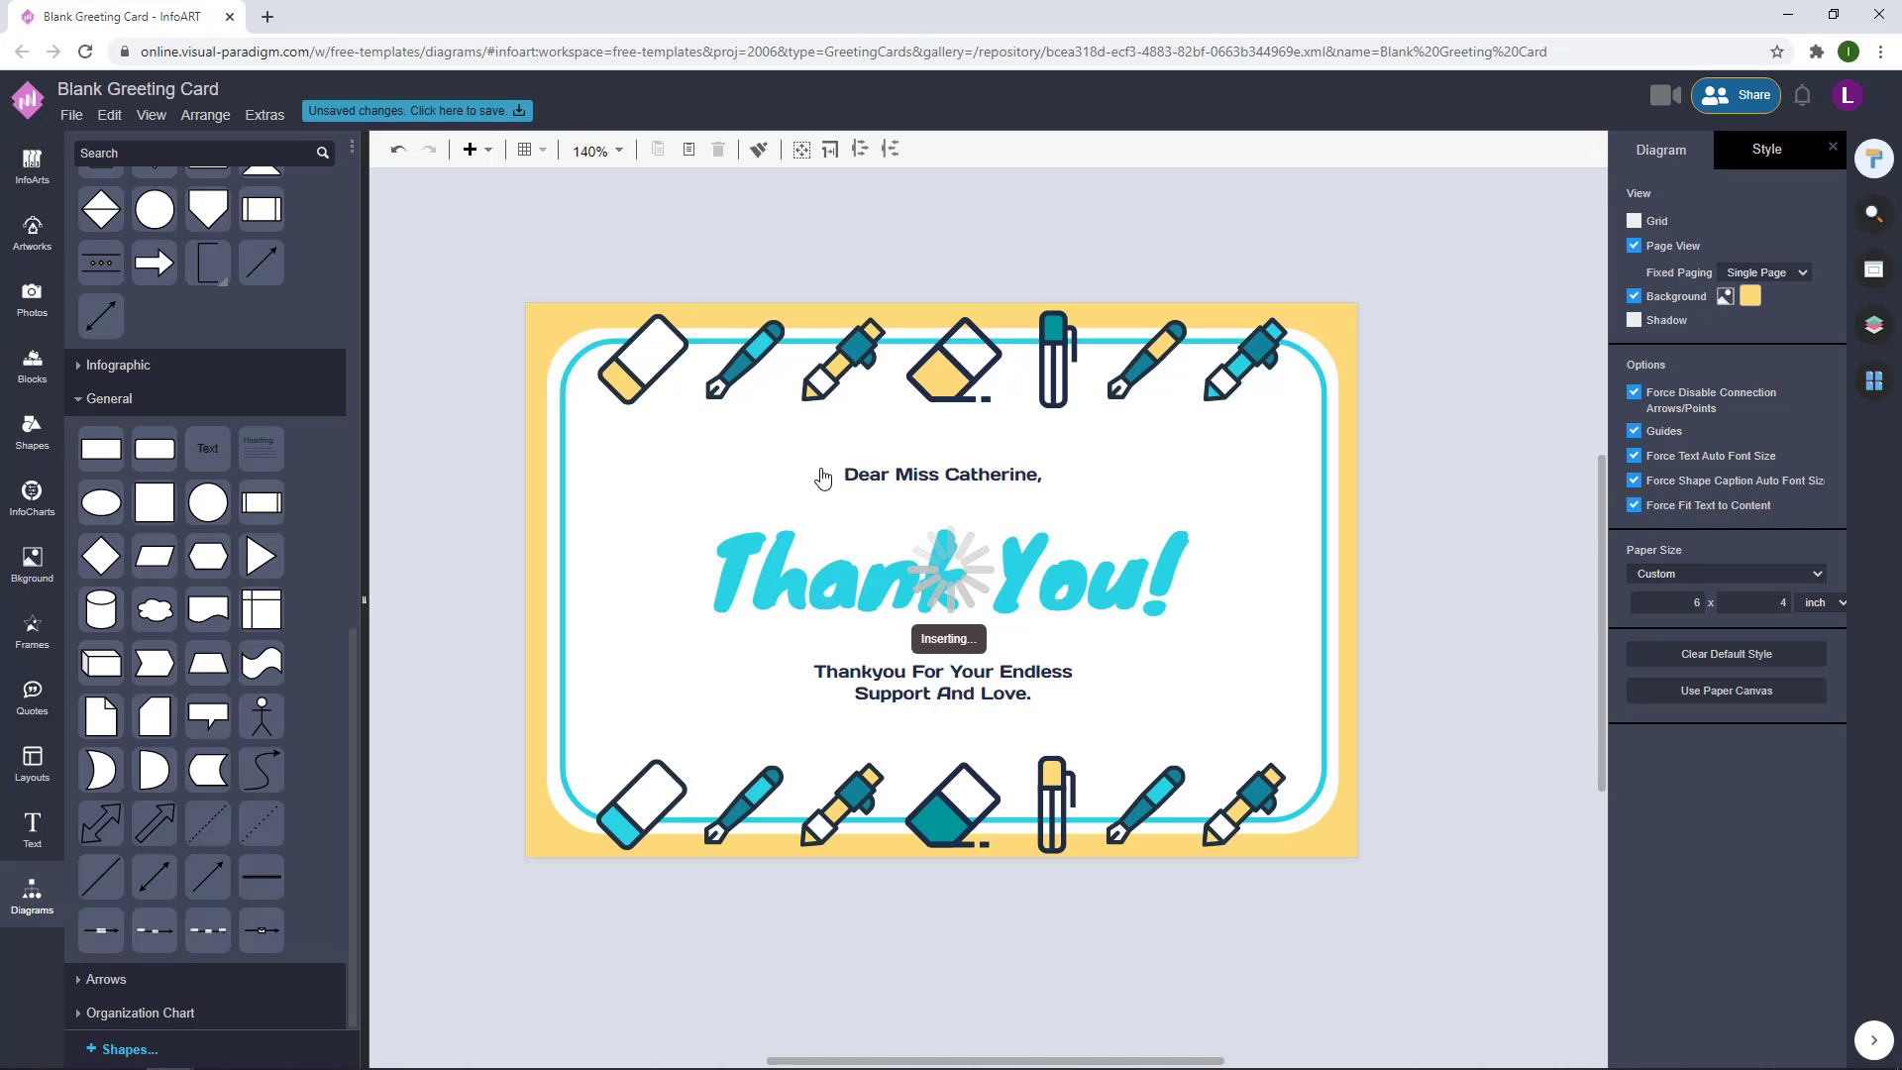